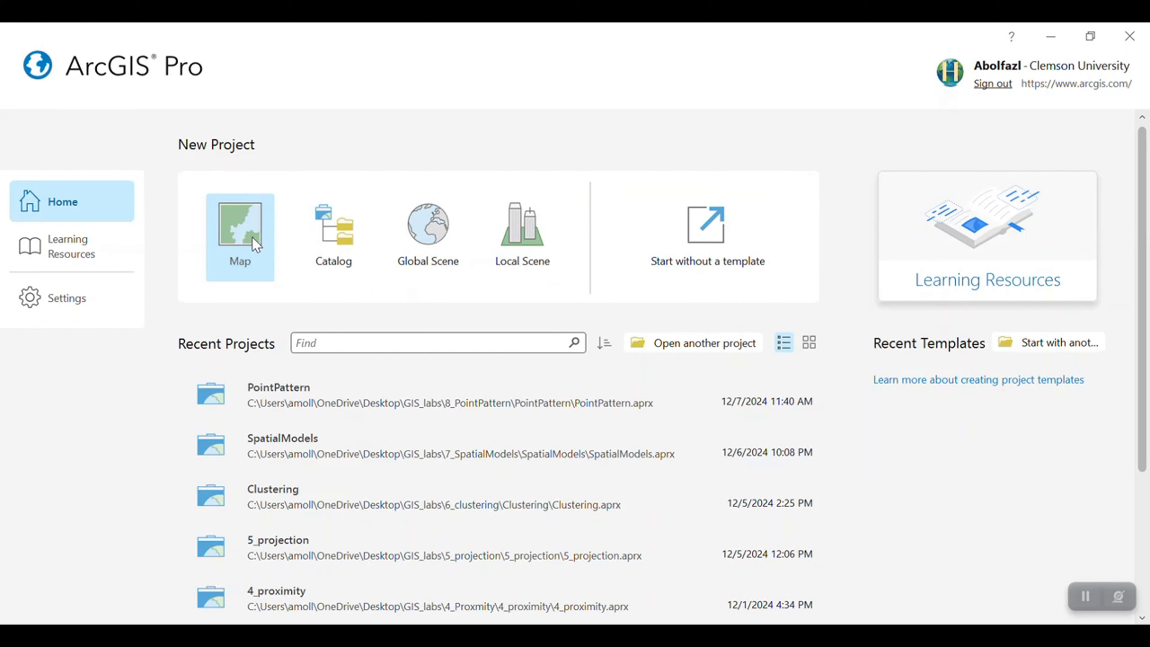
# Create a new map project named Suitability_Analysis in the 9_SuitabilityAnalysis folder of GIS_labs
pyautogui.click(229, 230)
pyautogui.write('Suitability_Analysis')
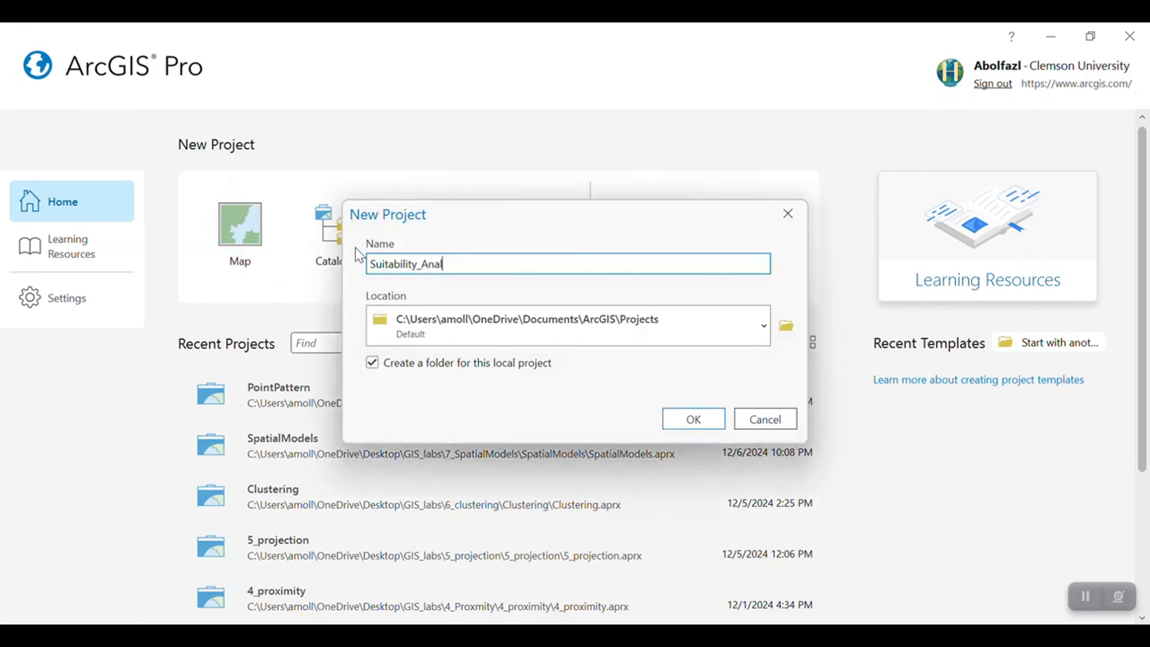
pyautogui.click(787, 335)
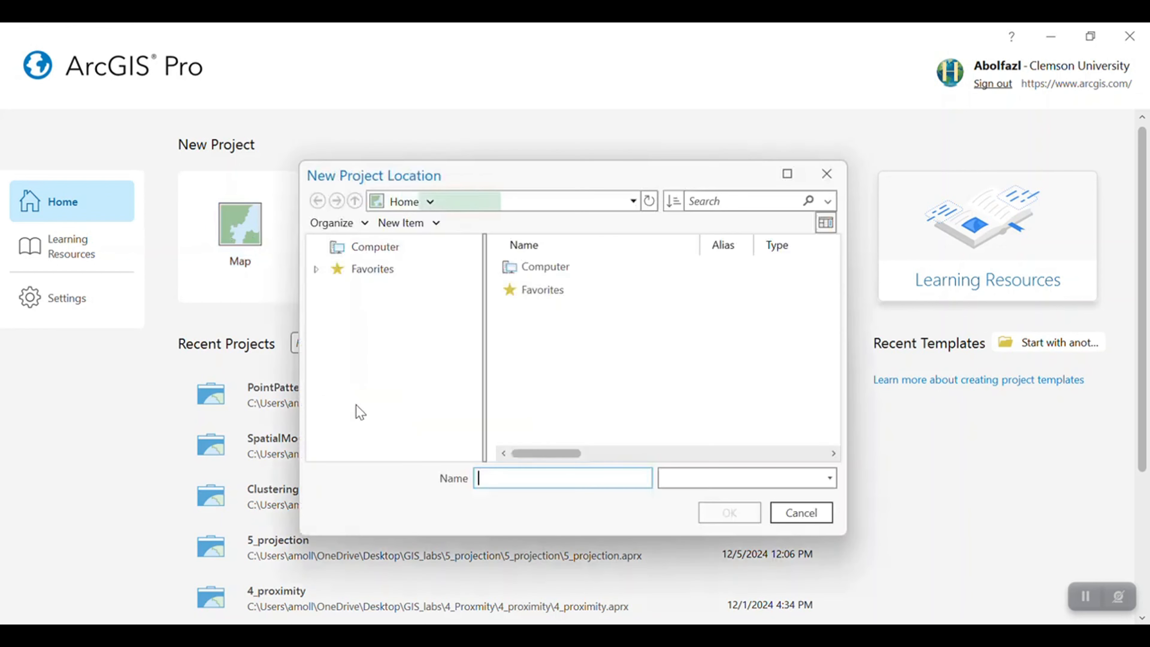
pyautogui.click(384, 427)
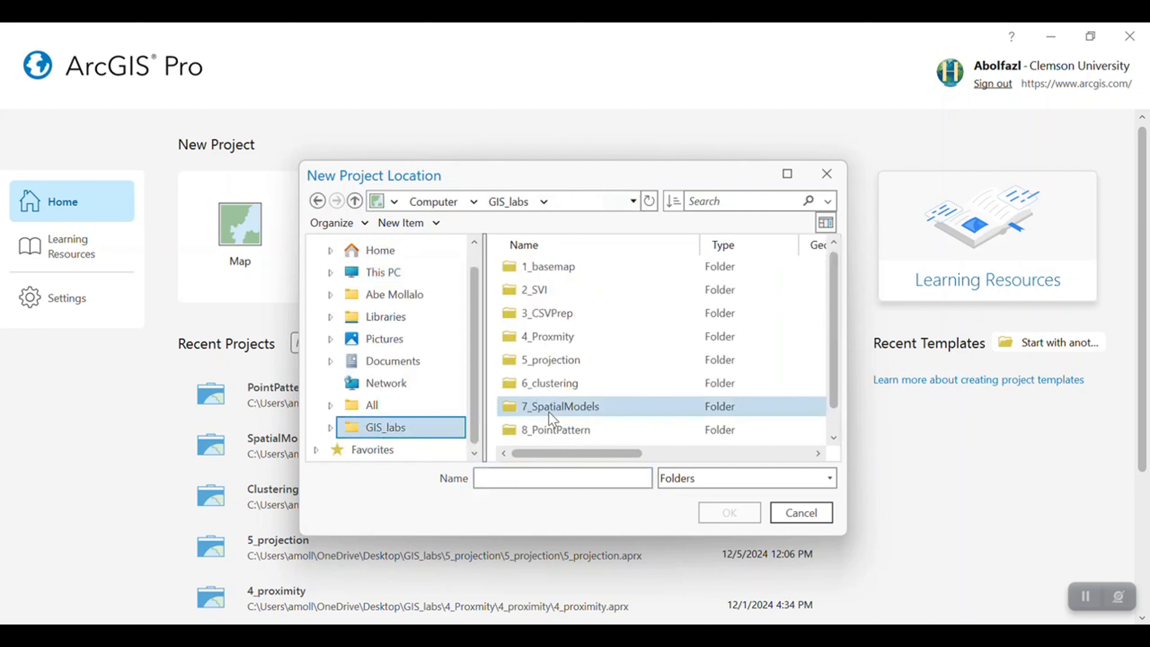
pyautogui.scroll(-1, 561, 422)
pyautogui.click(572, 437)
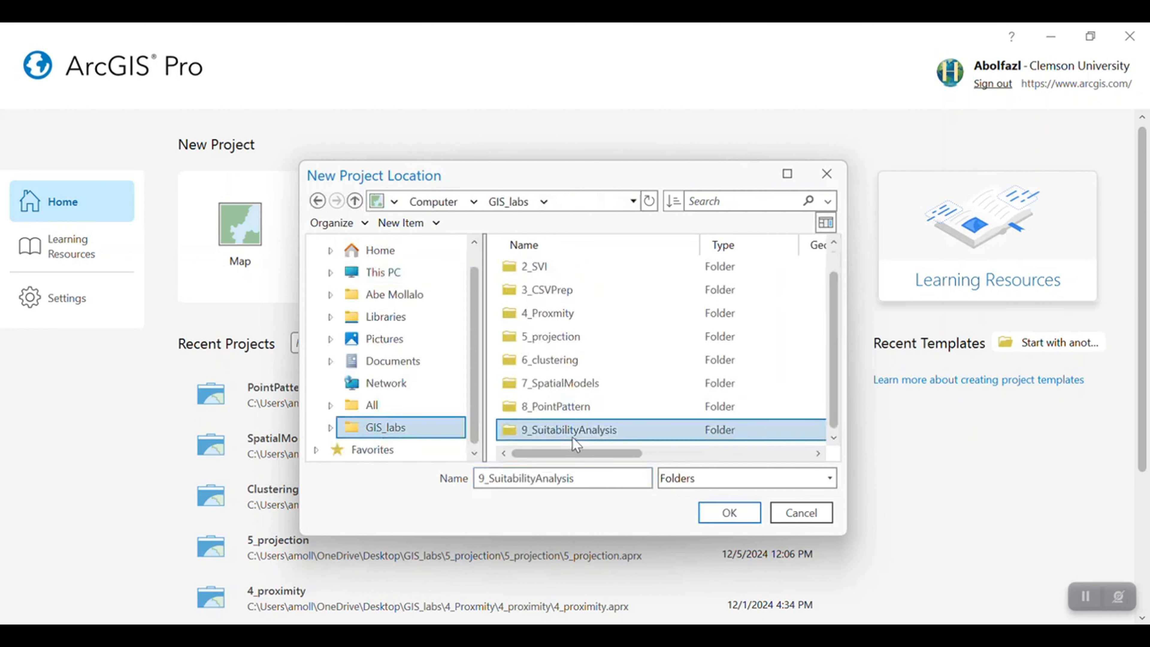
pyautogui.click(729, 510)
pyautogui.click(712, 420)
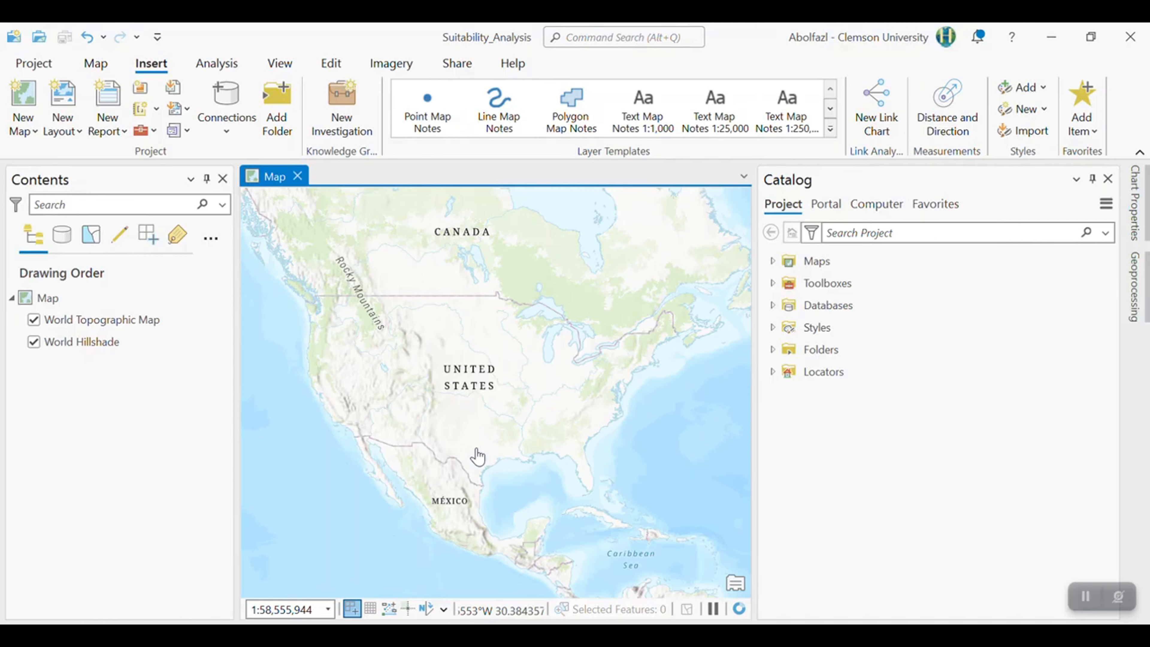
# Add the Anderson_County.shp shapefile from the Suitability_Analysis project folder to the map
pyautogui.click(112, 70)
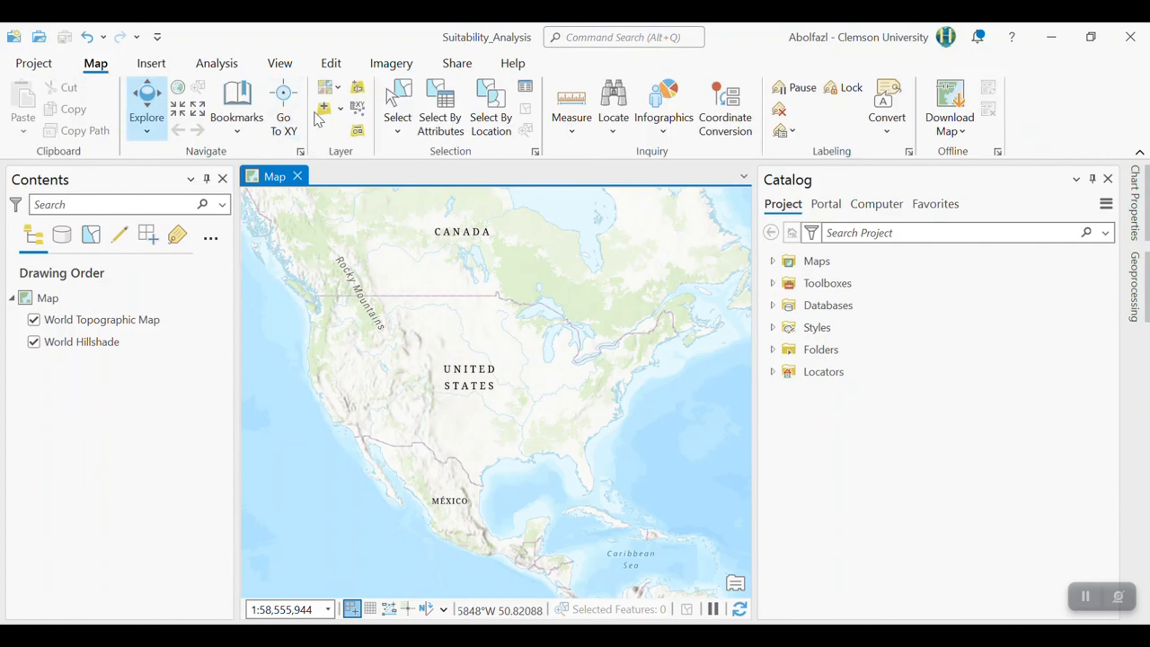
pyautogui.click(323, 109)
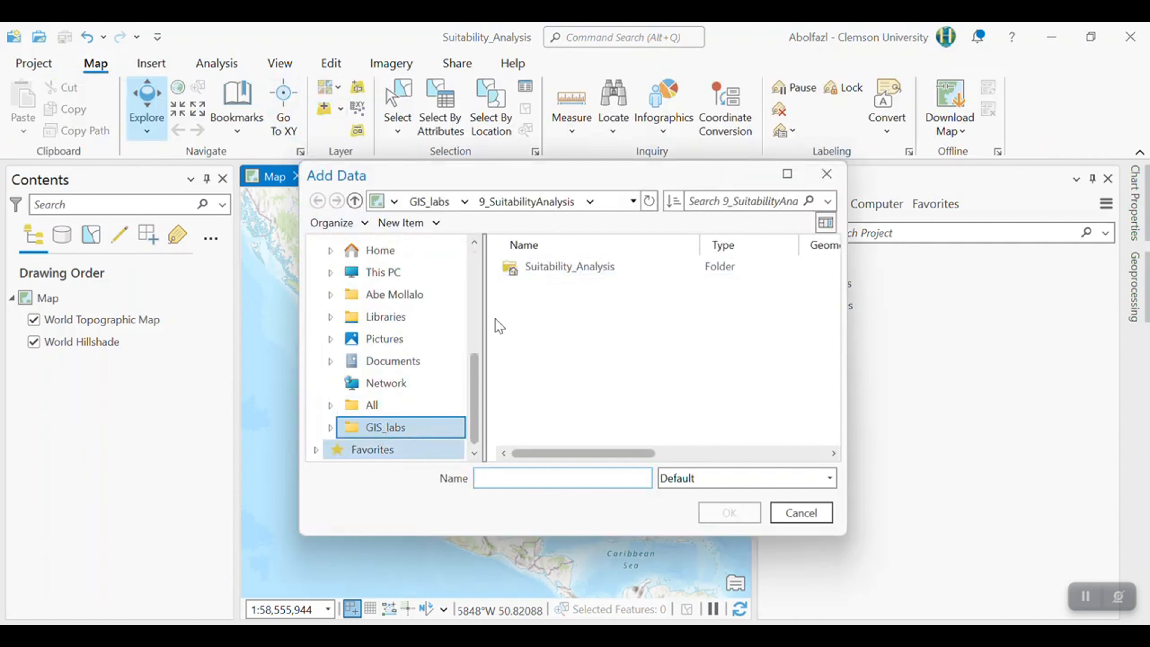
pyautogui.doubleClick(566, 266)
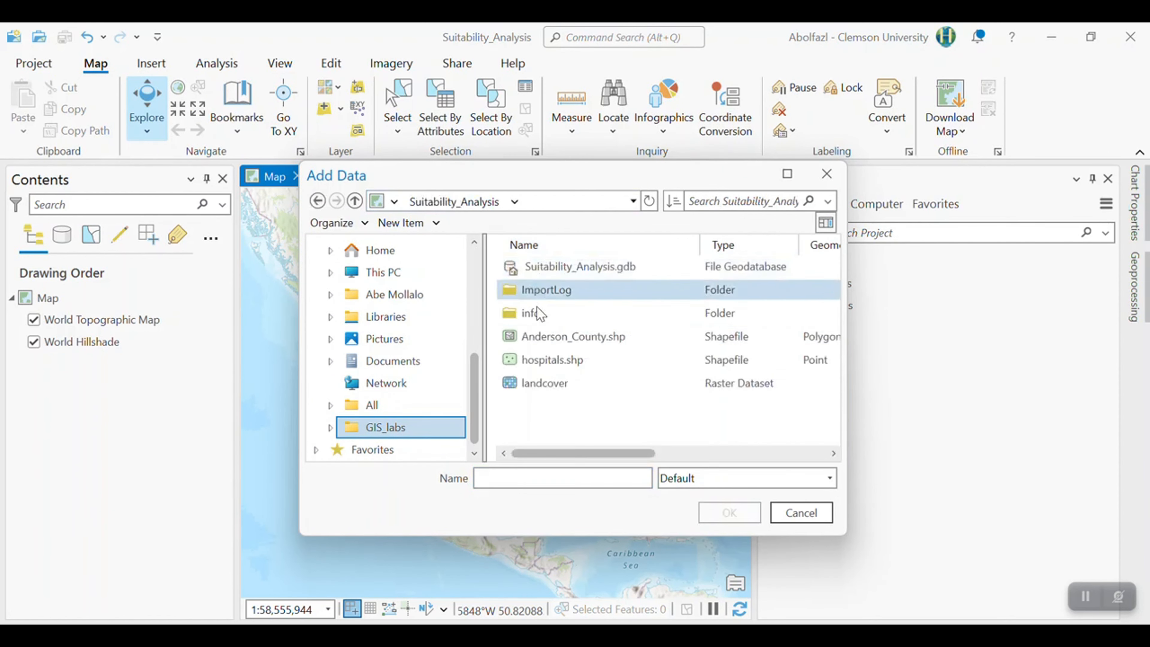
pyautogui.click(574, 343)
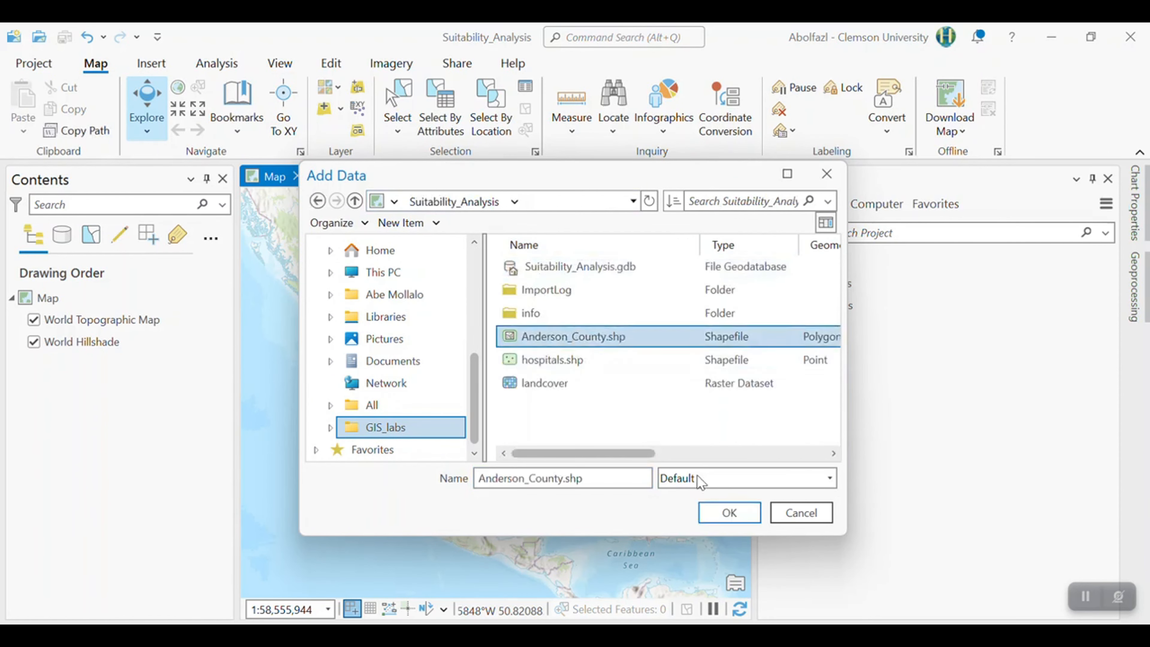
pyautogui.click(730, 513)
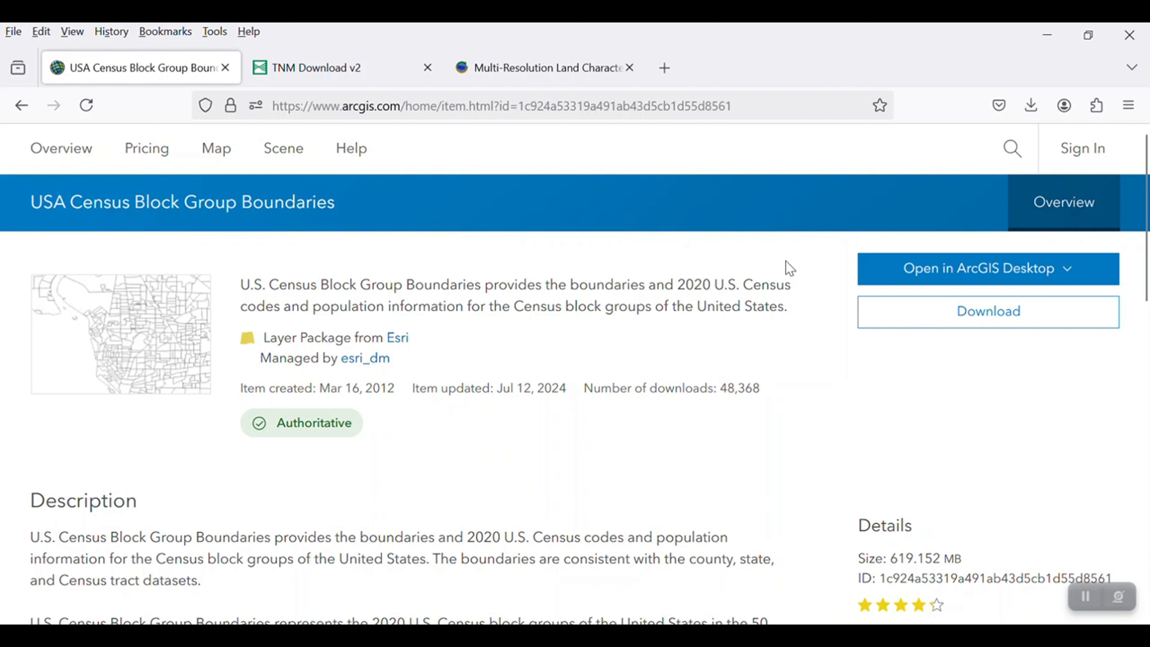
# Open the USA Census Block Group Boundaries layer package from its web page in ArcGIS Pro
pyautogui.click(998, 270)
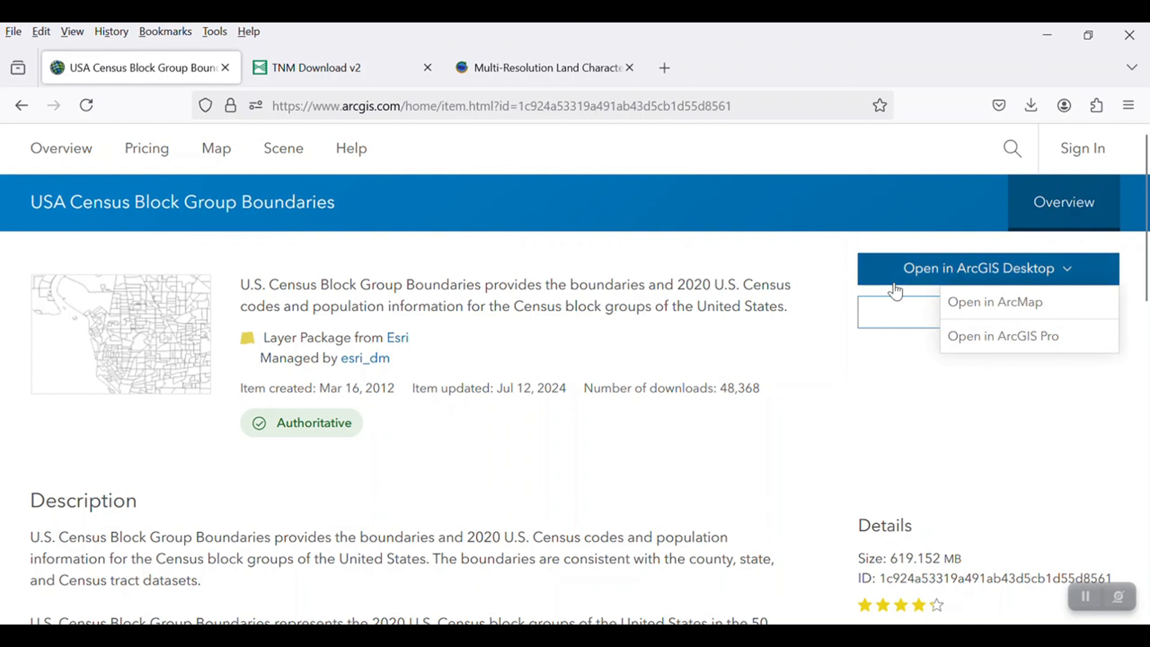
pyautogui.click(816, 392)
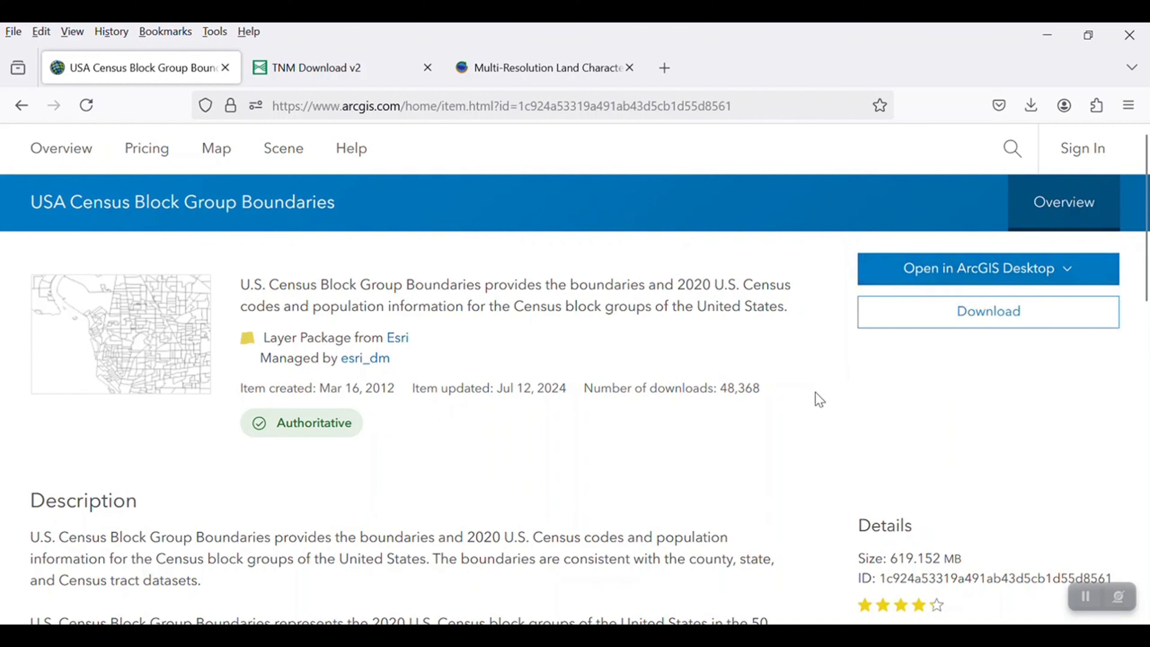
pyautogui.click(994, 277)
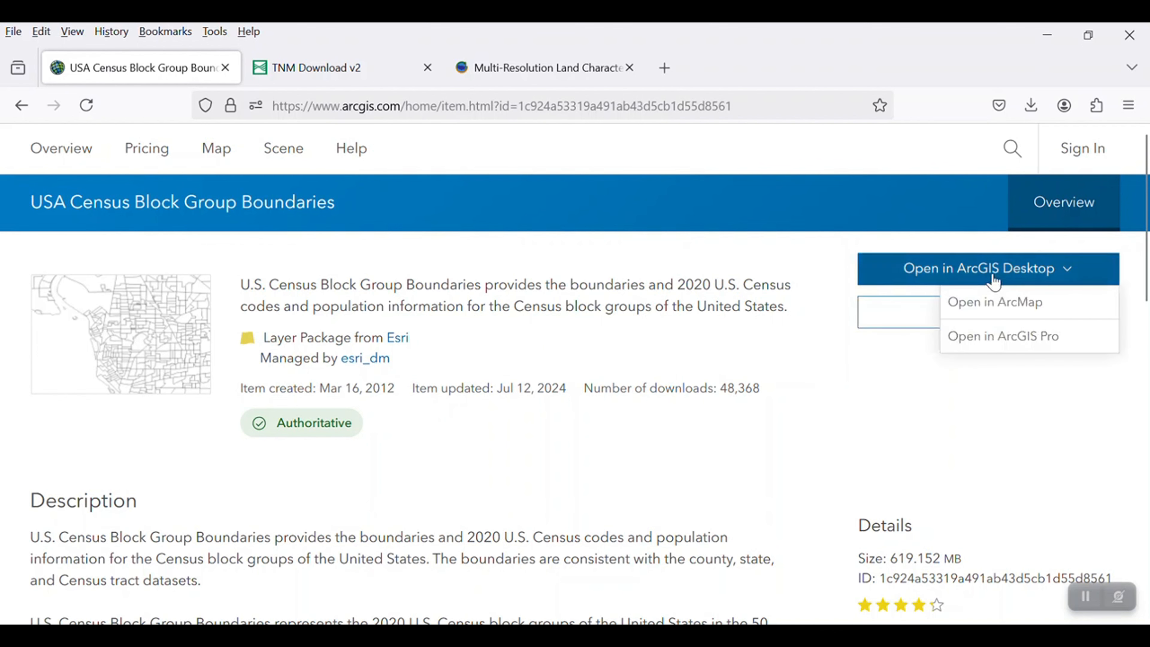
pyautogui.click(1009, 337)
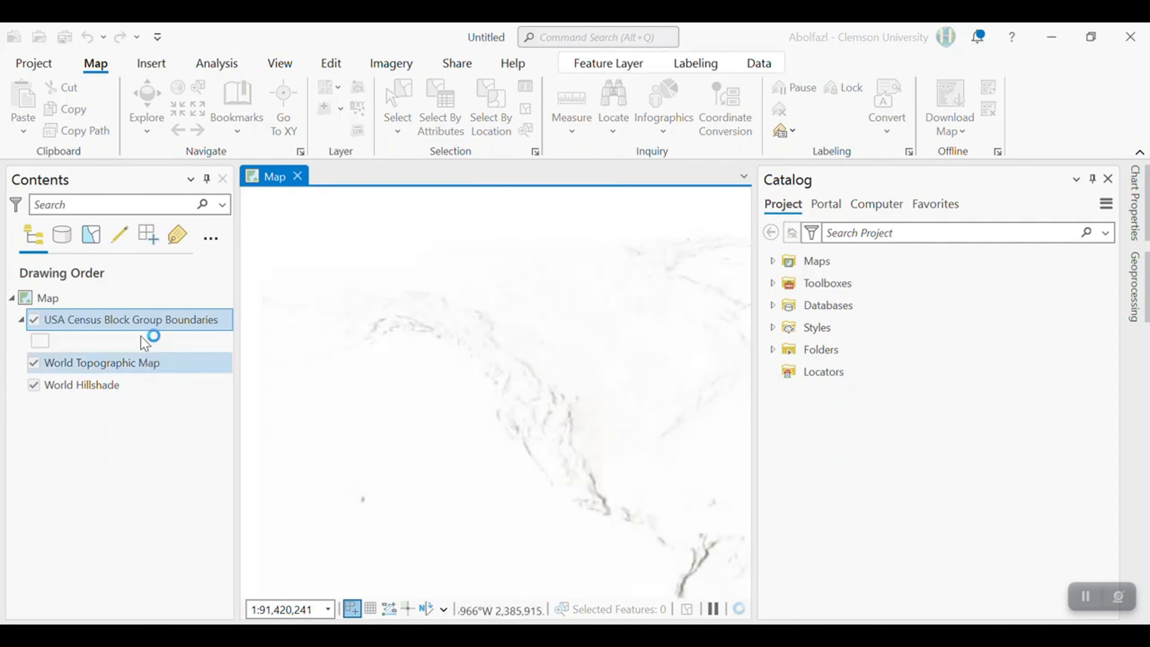
# Open the attribute tables of USA Census Block Group Boundaries and of Anderson_County in the Suitability_Analysis project to compare their county code fields
pyautogui.rightClick(134, 322)
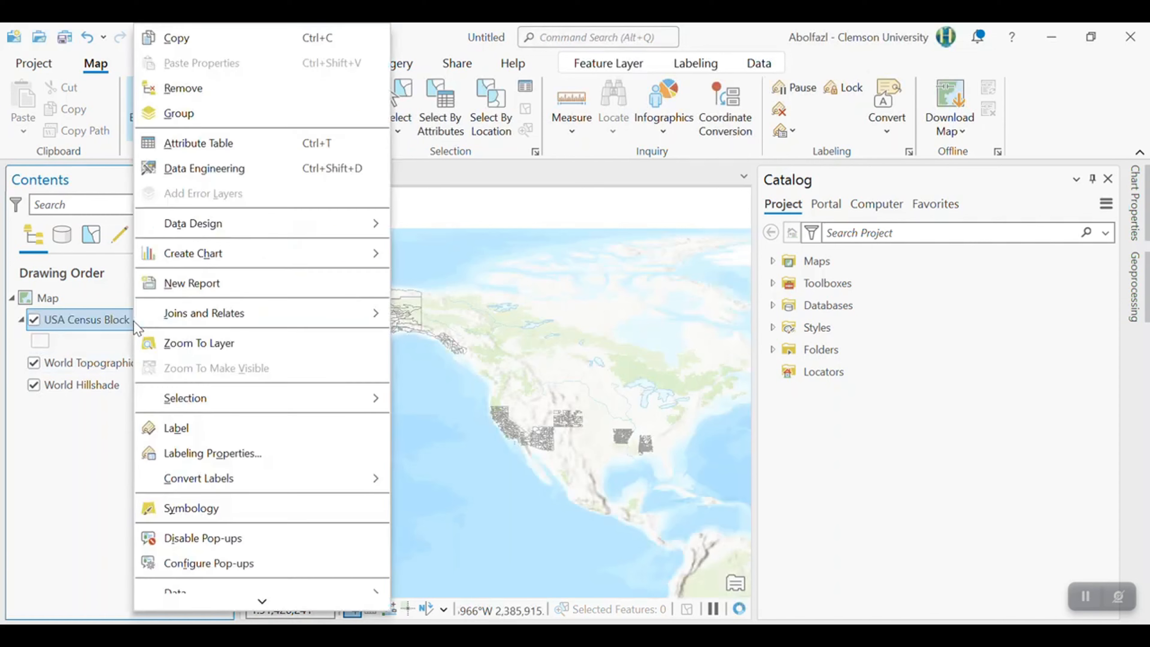
pyautogui.click(186, 144)
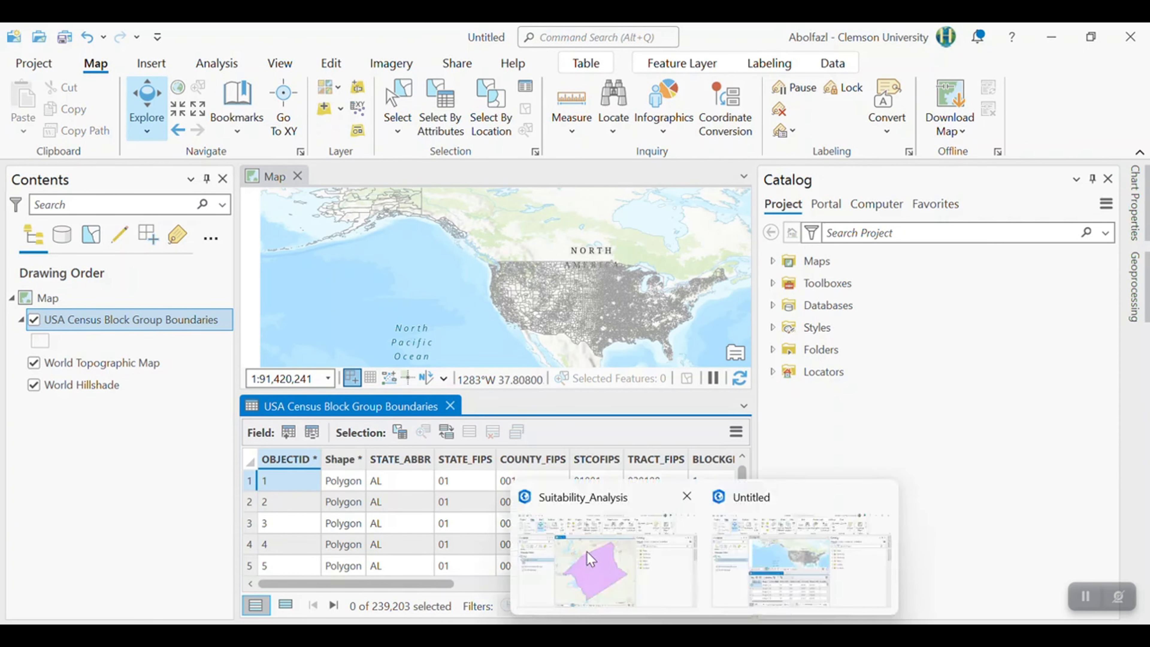
pyautogui.click(588, 556)
pyautogui.rightClick(102, 321)
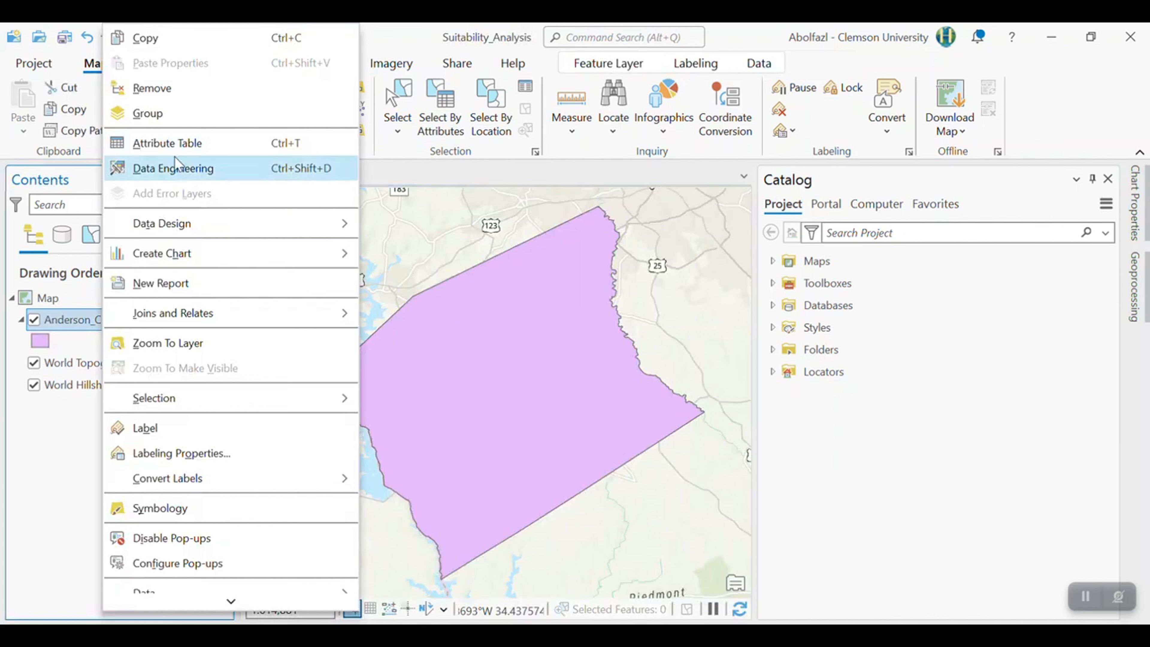
pyautogui.press('Escape')
pyautogui.hotkey('ctrl', 't')
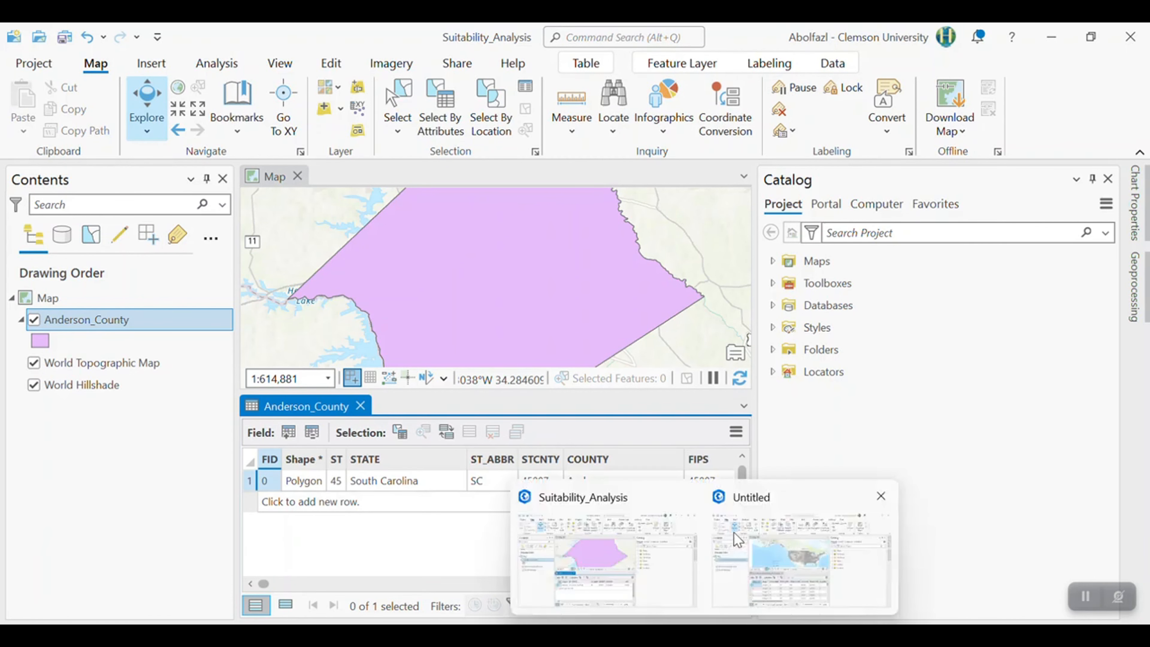
# In the untitled project, select the USA Census Block Group Boundaries features whose STCOFIPS is equal to 45007
pyautogui.click(733, 532)
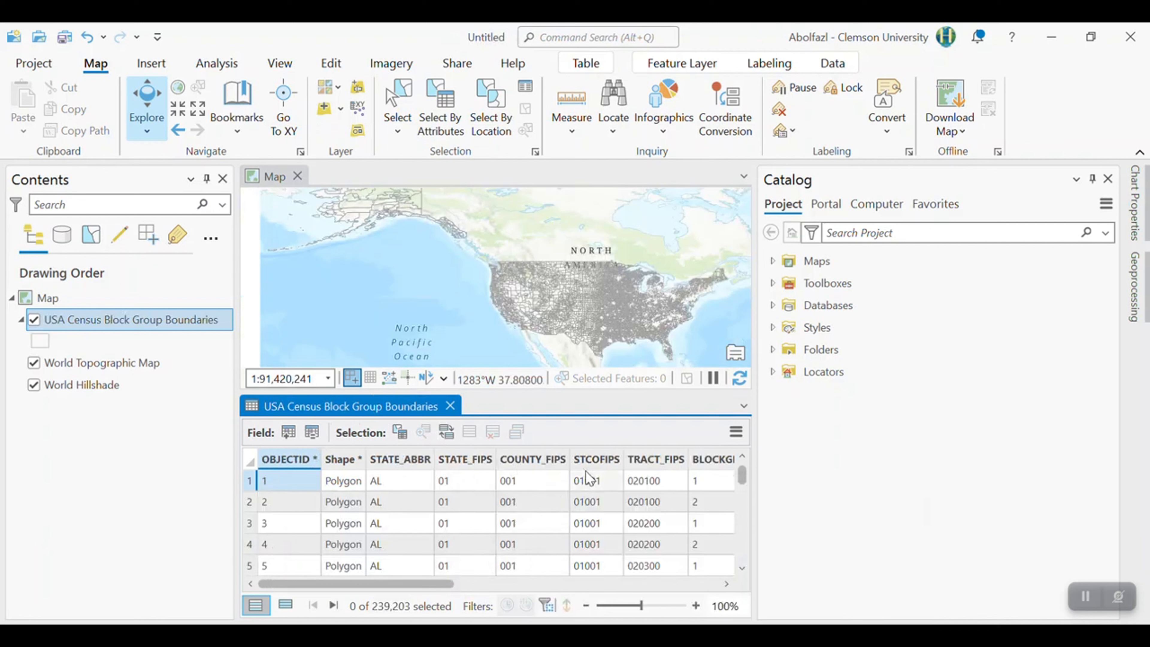
pyautogui.moveTo(600, 464)
pyautogui.click(449, 114)
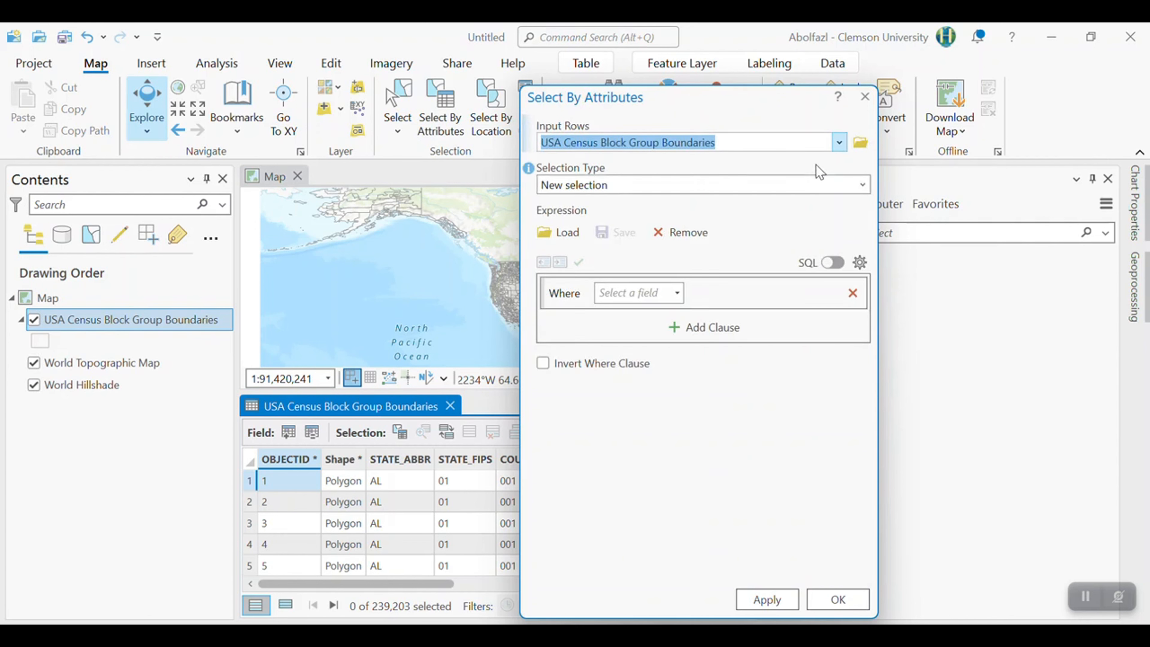
pyautogui.click(677, 292)
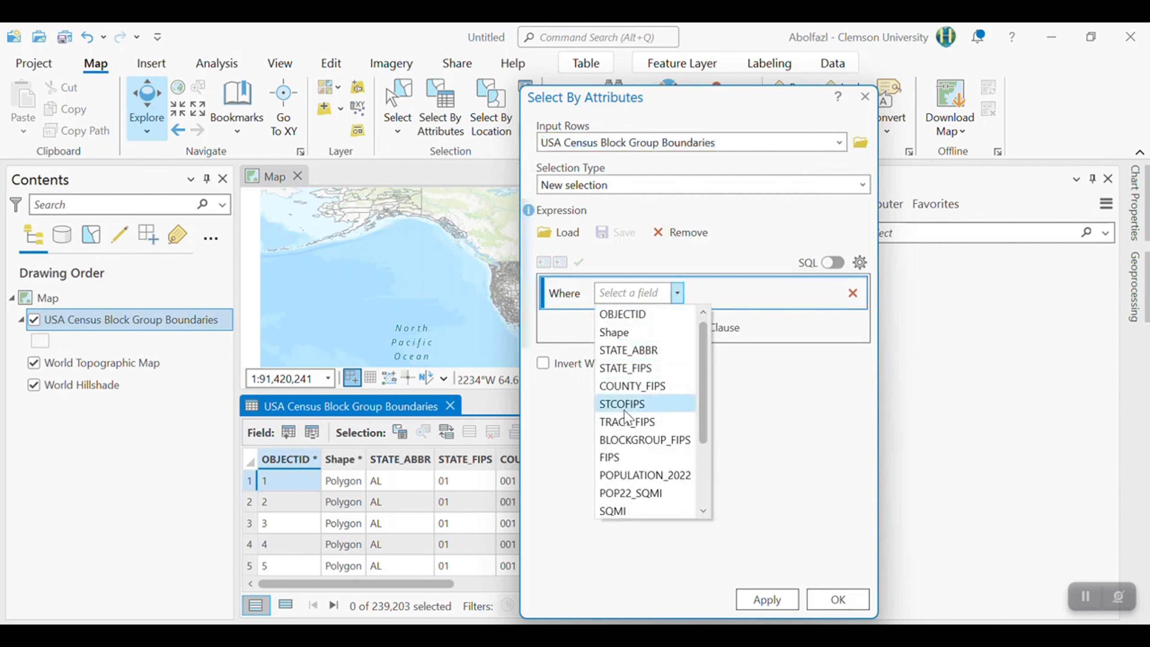
pyautogui.click(634, 406)
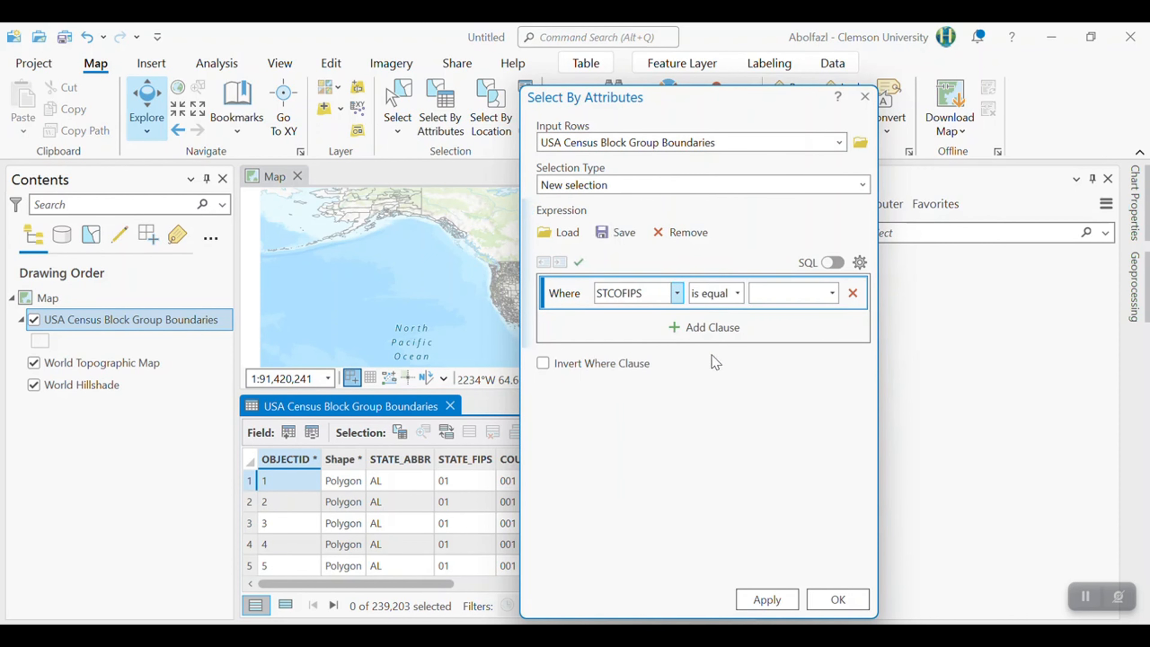
pyautogui.click(831, 293)
pyautogui.write('45')
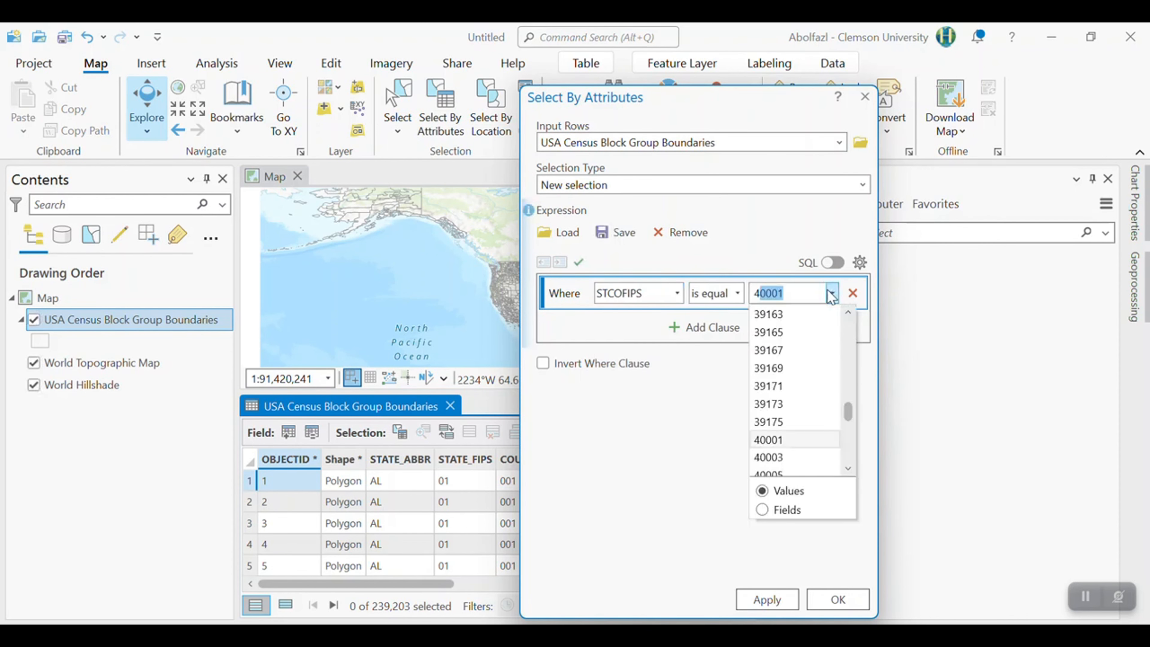
pyautogui.write('007')
pyautogui.press('Return')
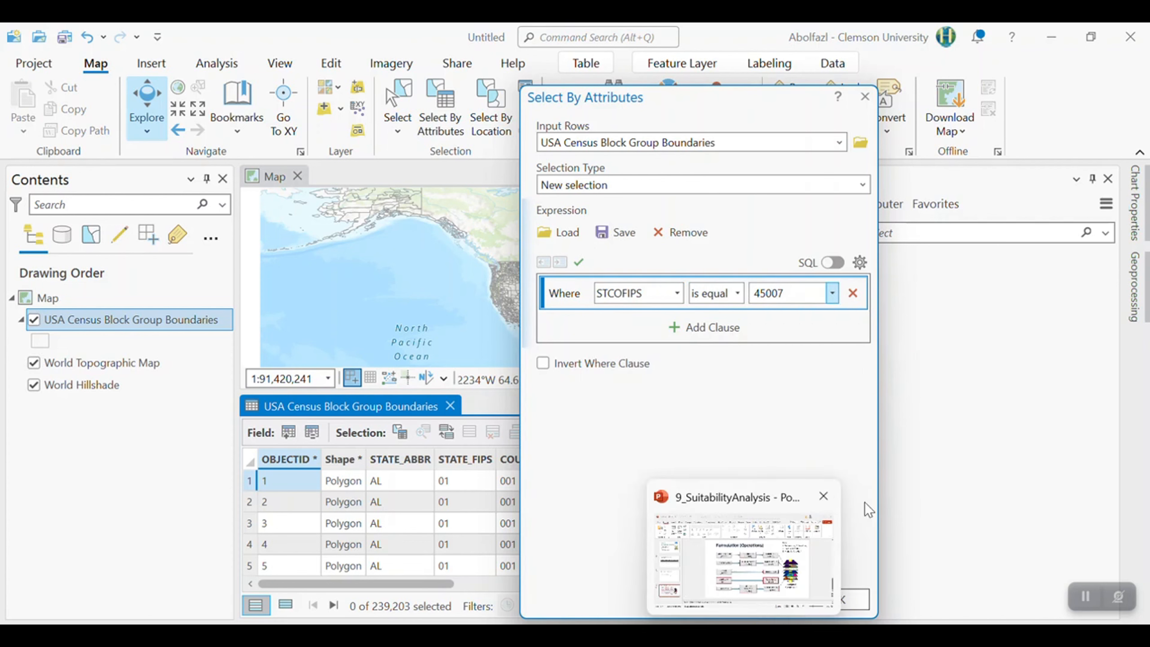
pyautogui.click(784, 597)
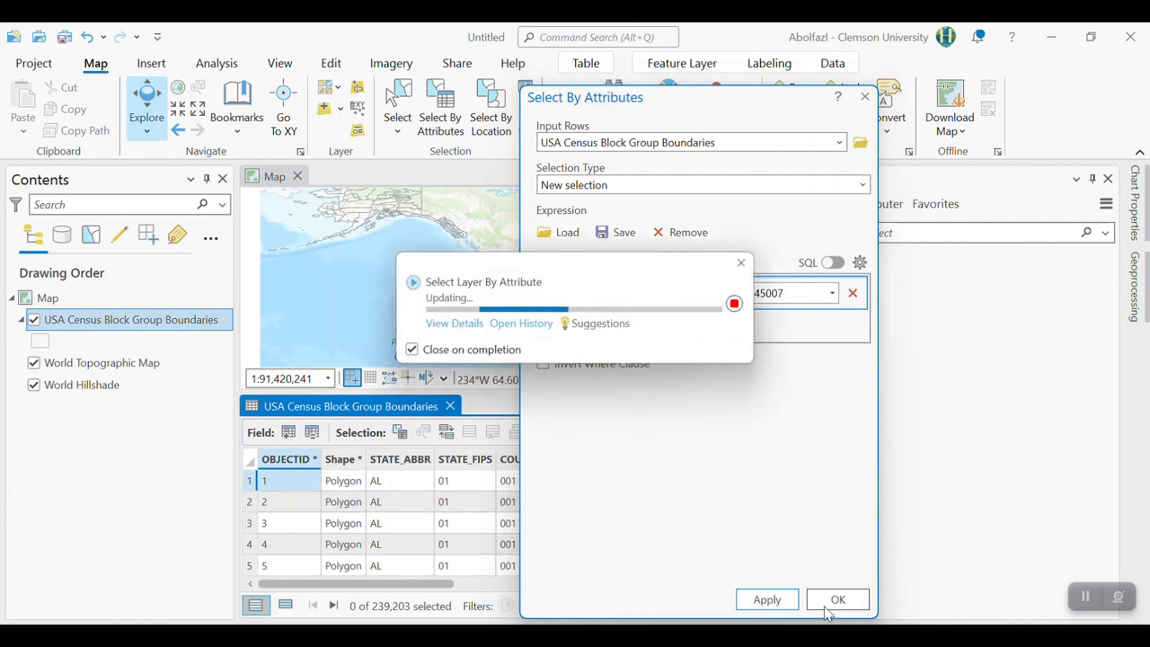
pyautogui.click(823, 606)
# Export the selected census block groups as a feature class named Anderson_BG in the 9_SuitabilityAnalysis folder
pyautogui.scroll(5, 652, 329)
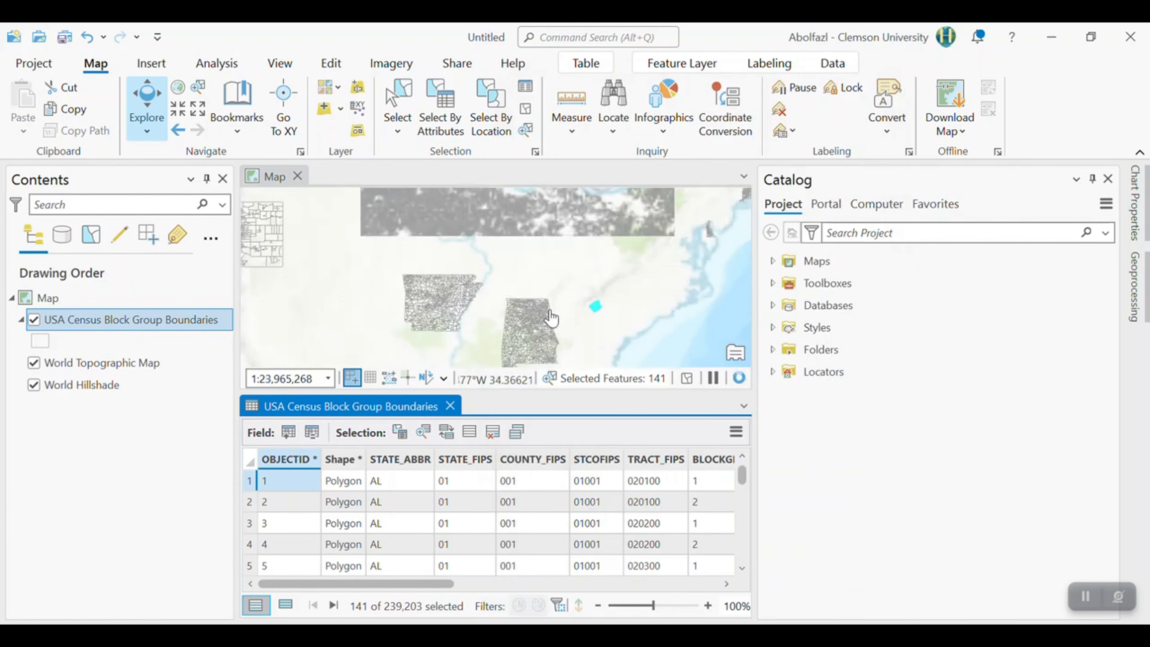
pyautogui.moveTo(647, 317); pyautogui.dragTo(434, 293)
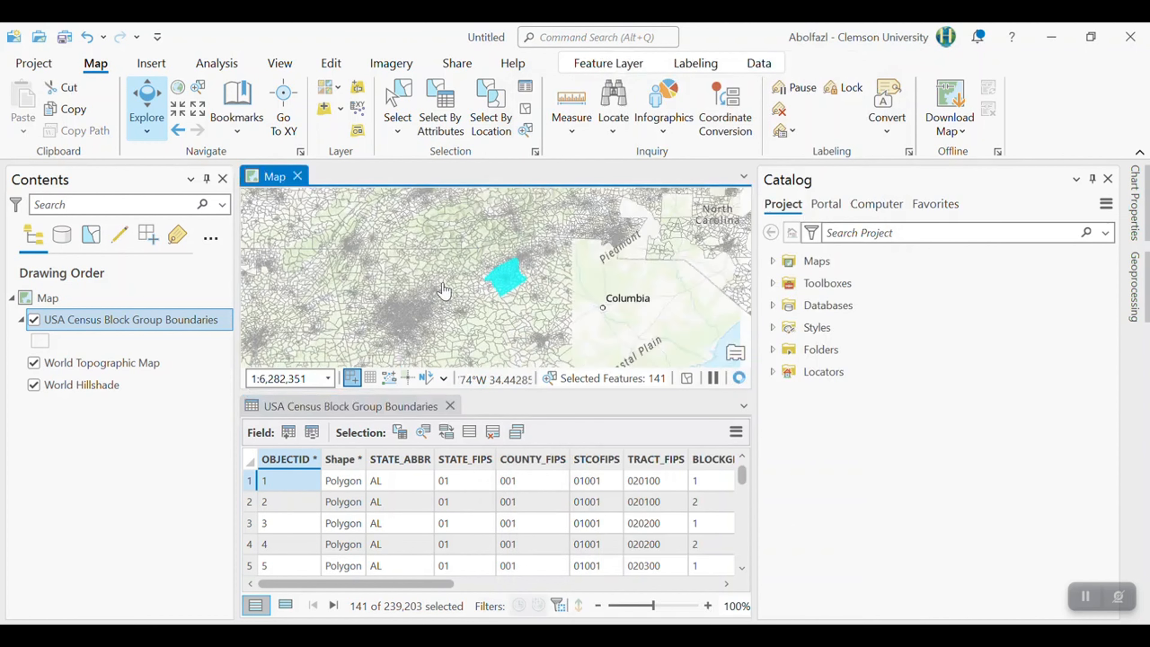
pyautogui.rightClick(103, 319)
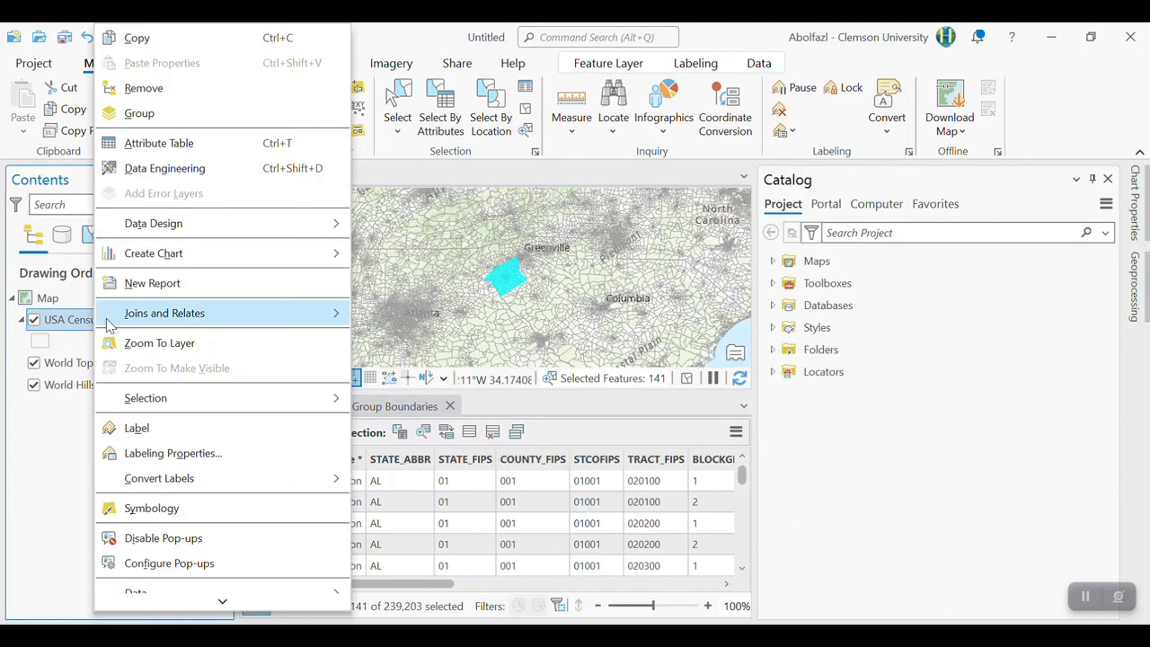
pyautogui.scroll(-3, 217, 571)
pyautogui.moveTo(168, 479)
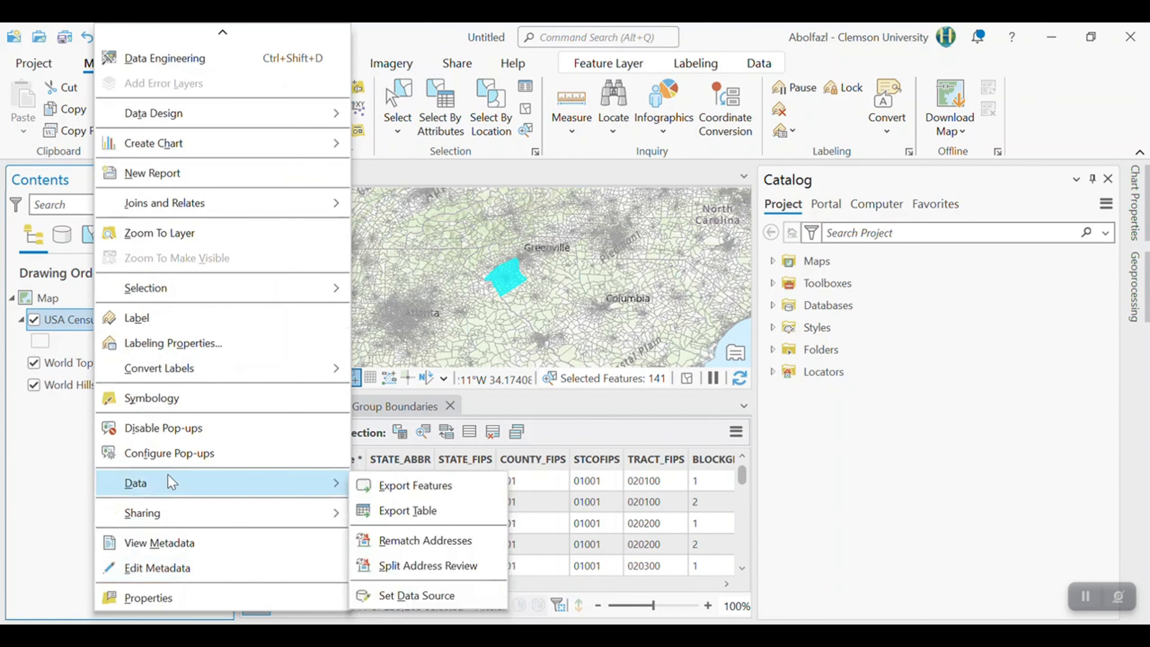
pyautogui.click(447, 488)
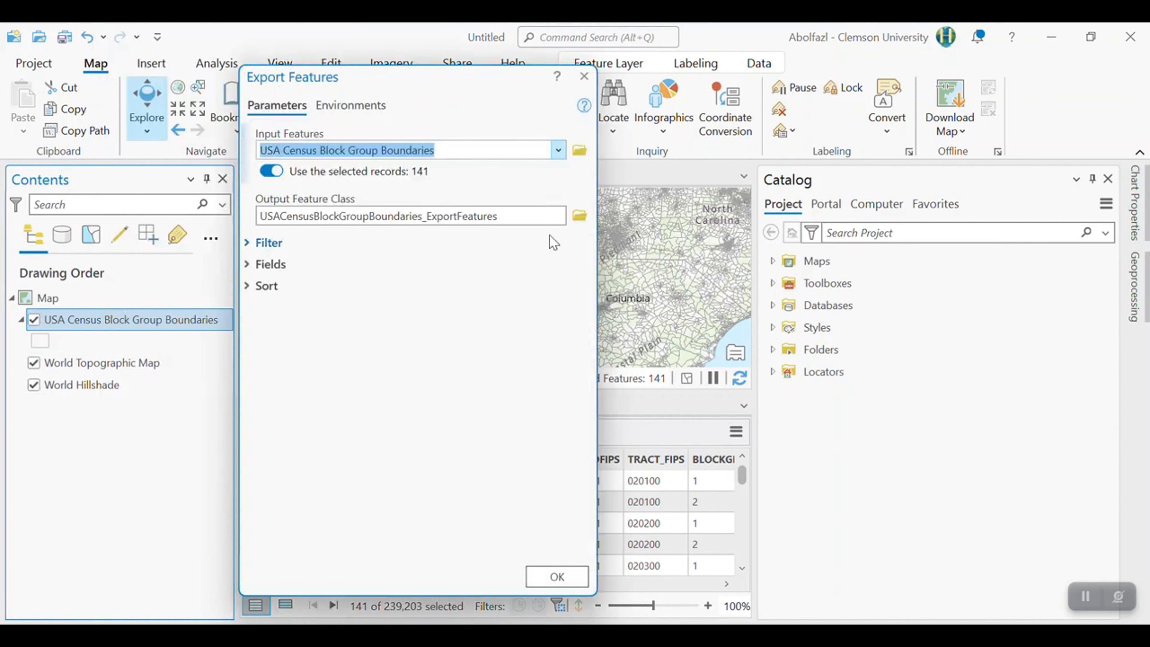
pyautogui.click(589, 218)
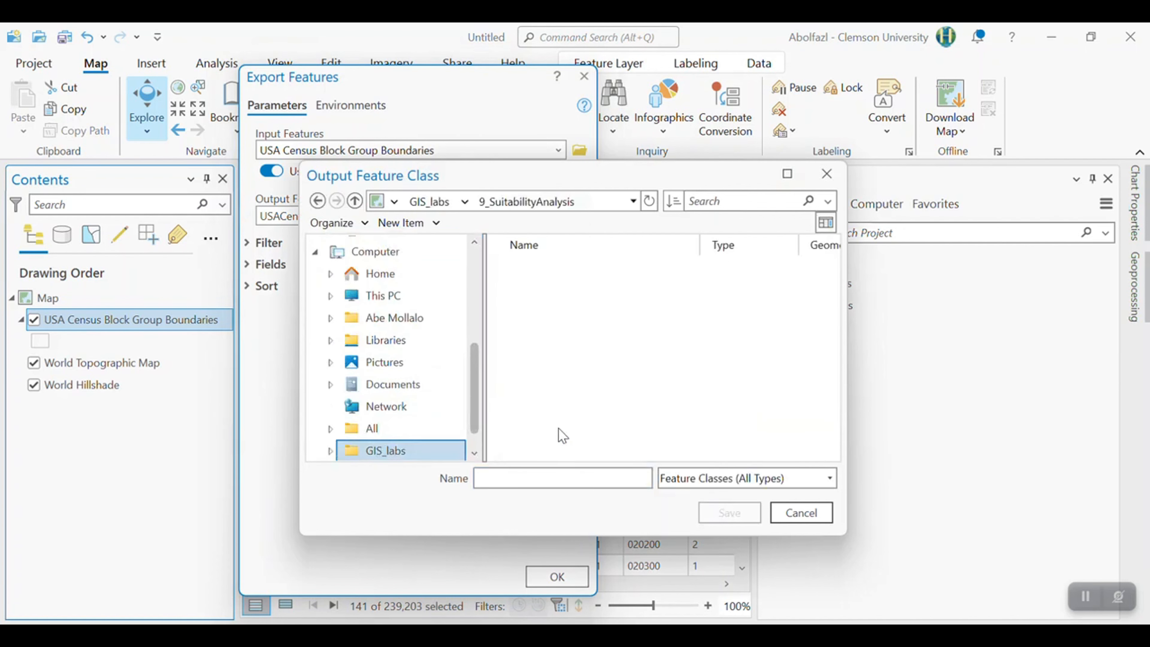
pyautogui.click(570, 478)
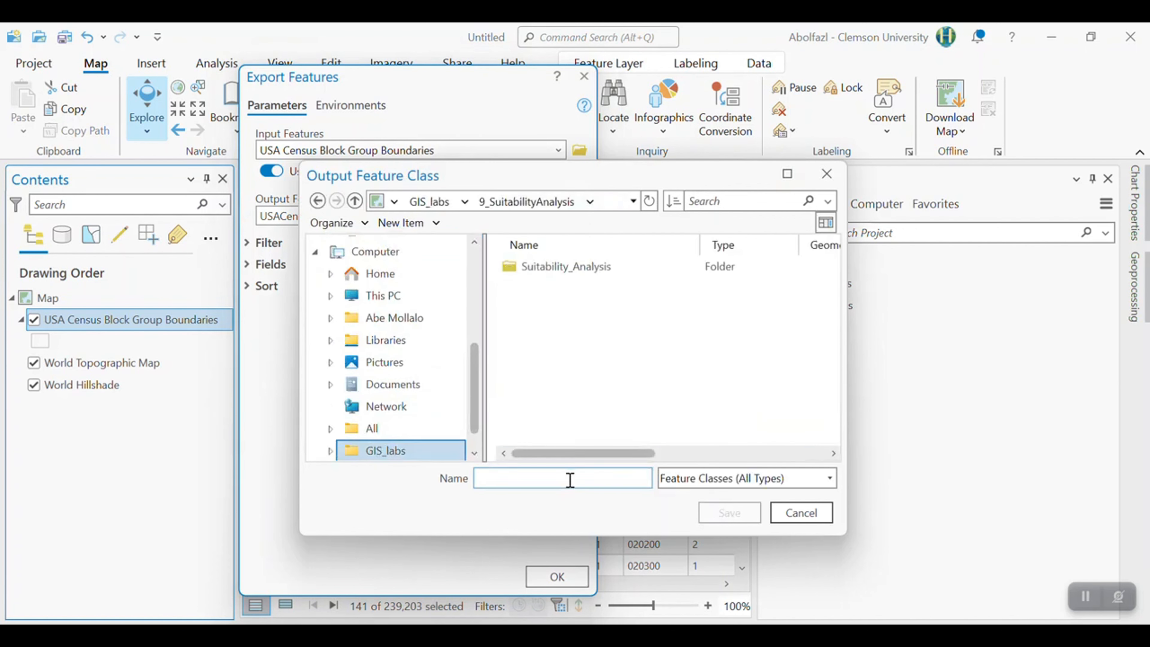
pyautogui.write('Anderson_BG')
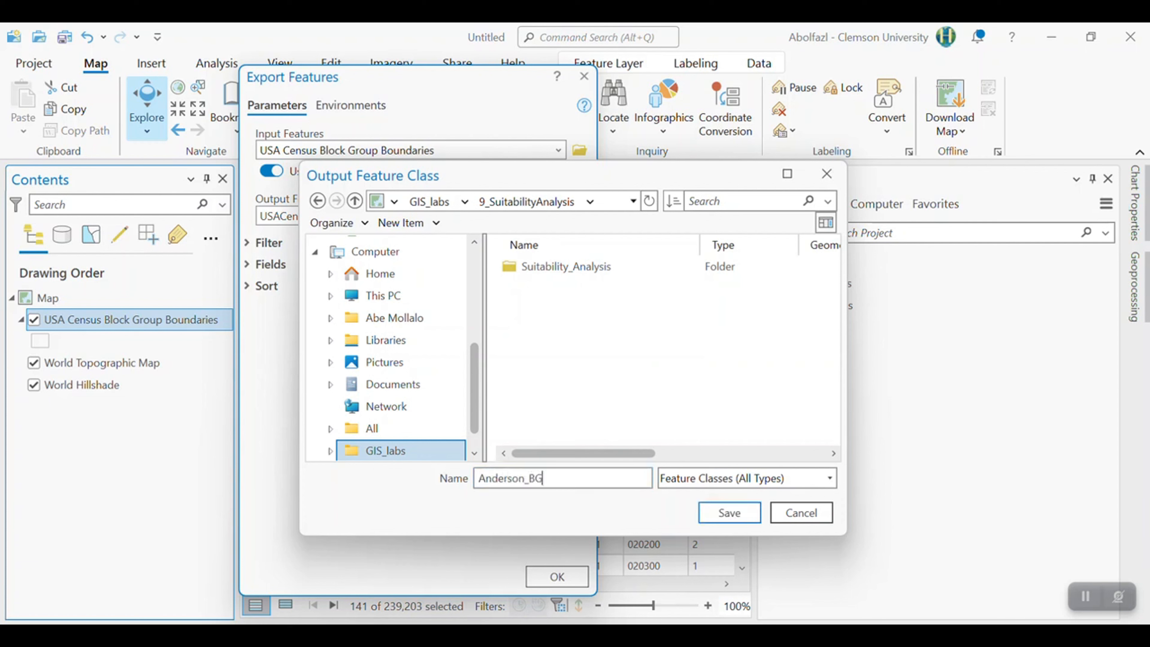
pyautogui.click(729, 512)
pyautogui.click(557, 577)
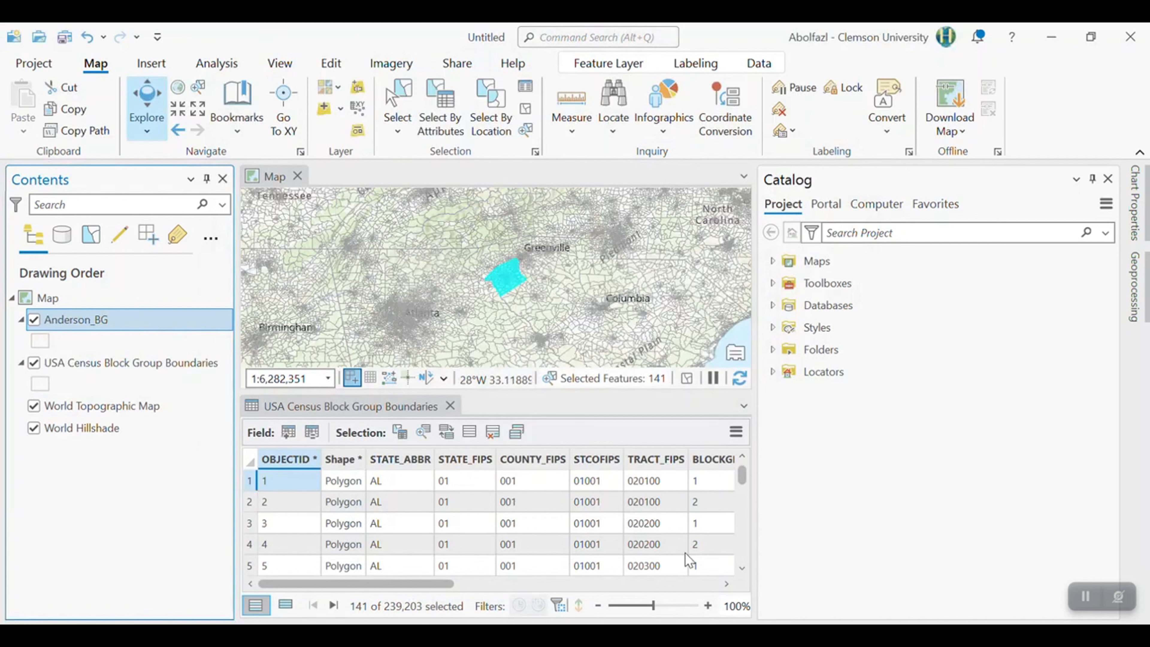
# Close the untitled project, and close the Anderson_County attribute table in the Suitability_Analysis project
pyautogui.click(1139, 35)
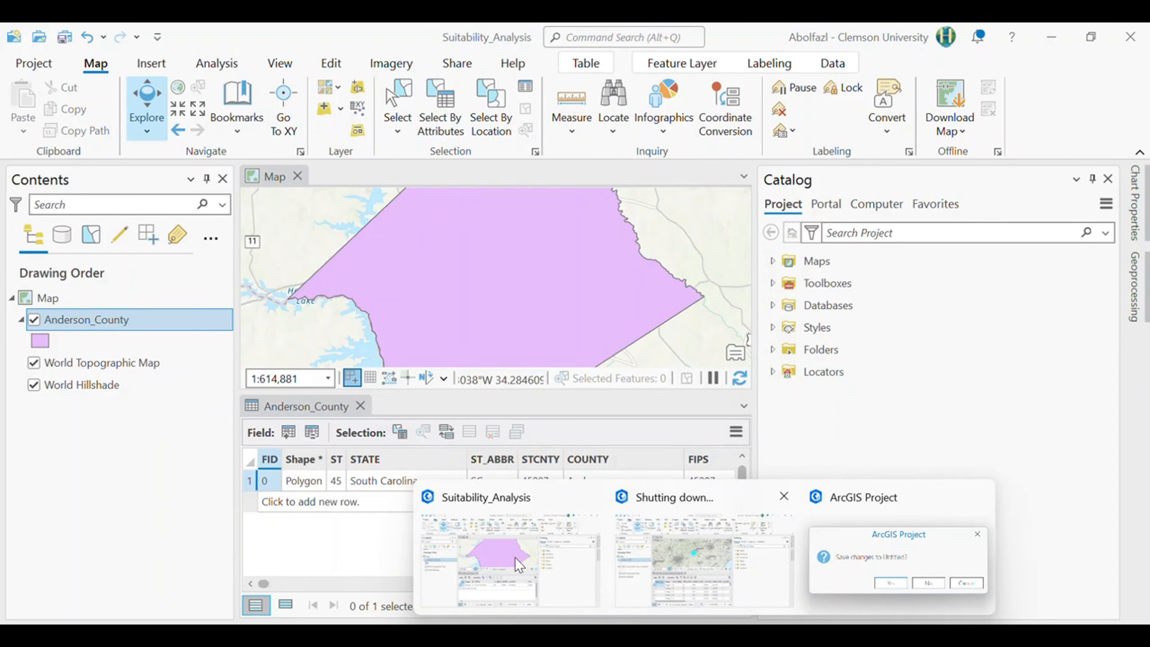
pyautogui.click(516, 560)
pyautogui.click(360, 406)
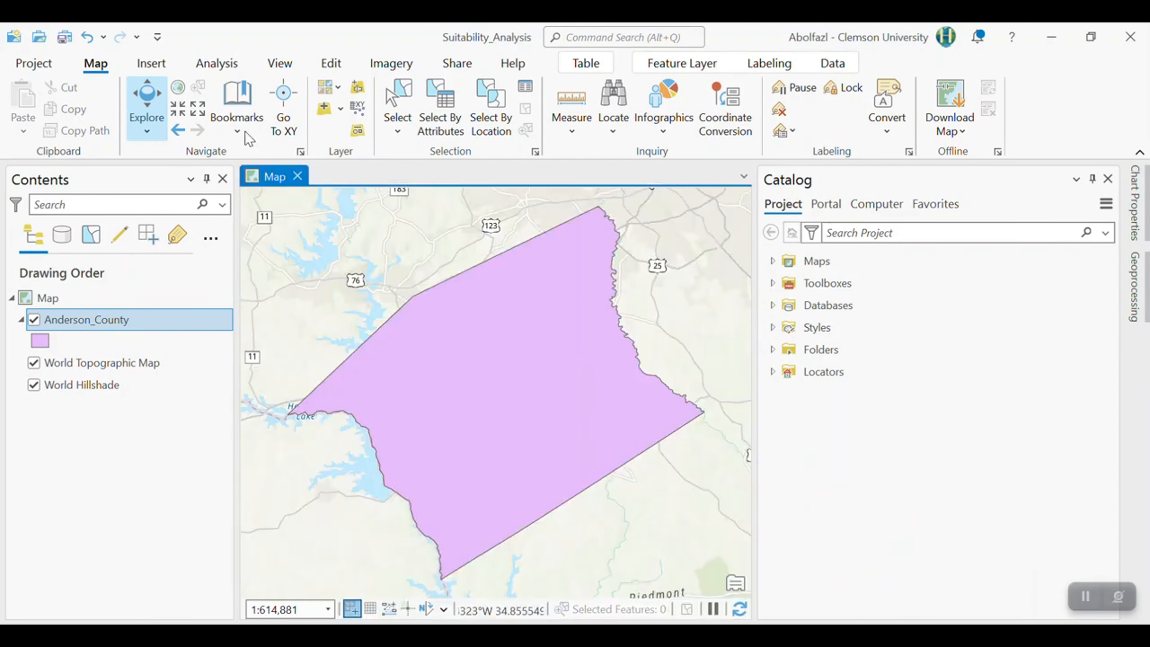
# Add the Anderson_BG.shp shapefile from the 9_SuitabilityAnalysis folder to the map
pyautogui.click(324, 107)
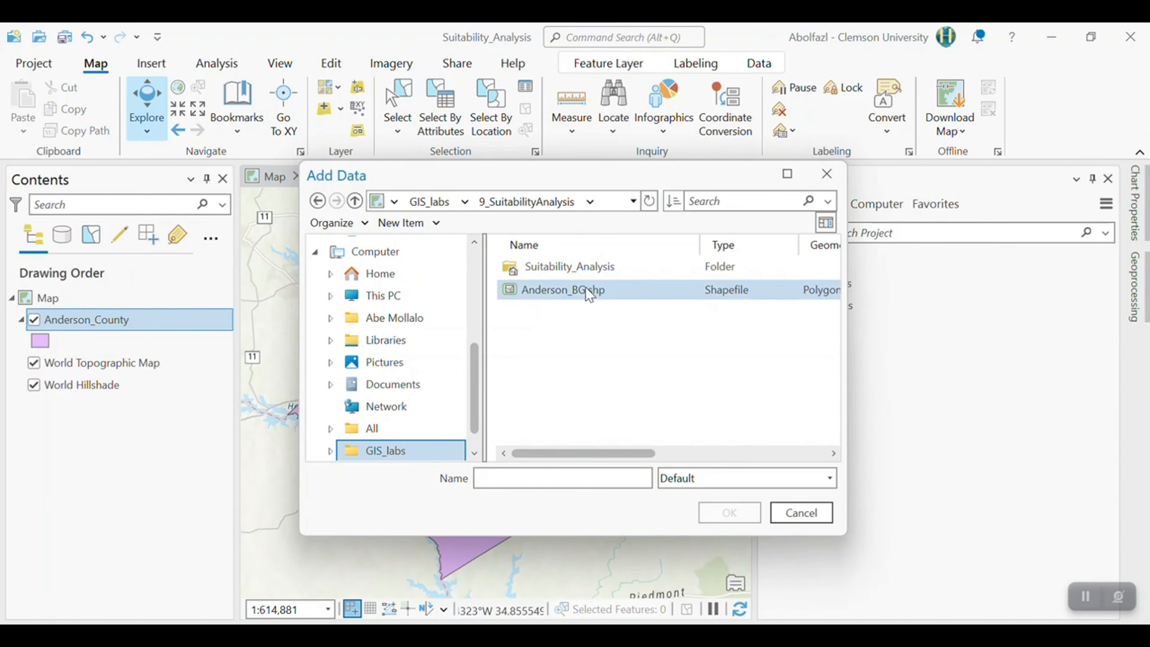
pyautogui.click(589, 294)
pyautogui.click(729, 510)
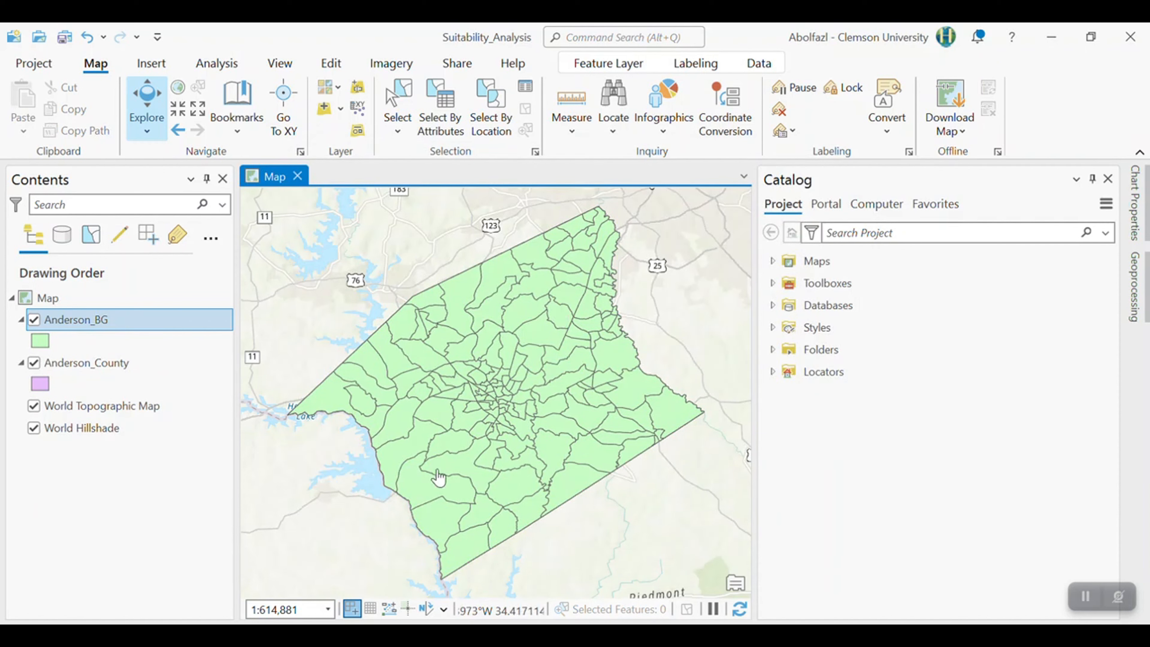
# Review the Anderson_BG attribute table, sorting it by POPULATION in descending order and examining the POP_SQMI field and the remaining fields
pyautogui.rightClick(131, 323)
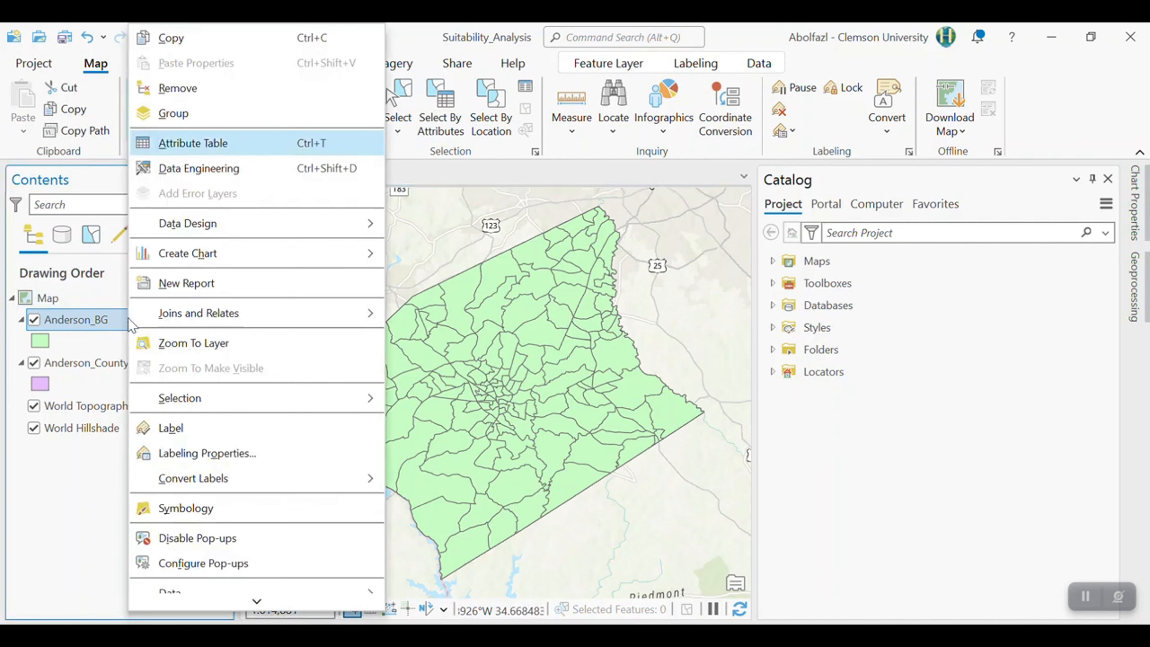
pyautogui.click(183, 136)
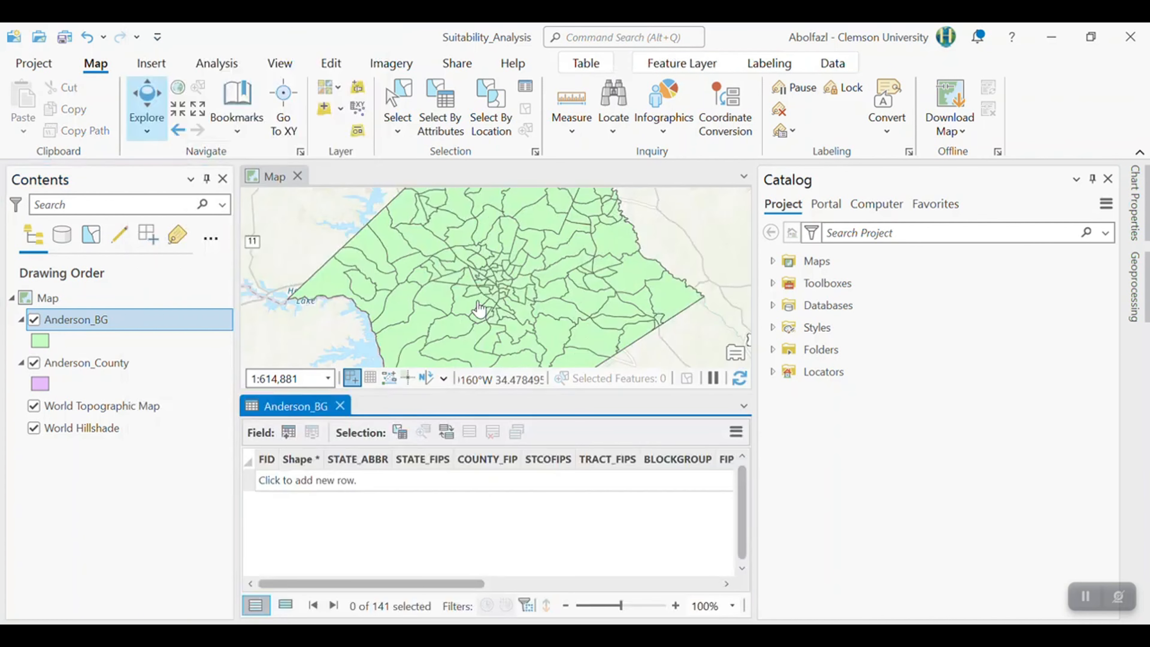
pyautogui.moveTo(462, 583); pyautogui.dragTo(585, 603)
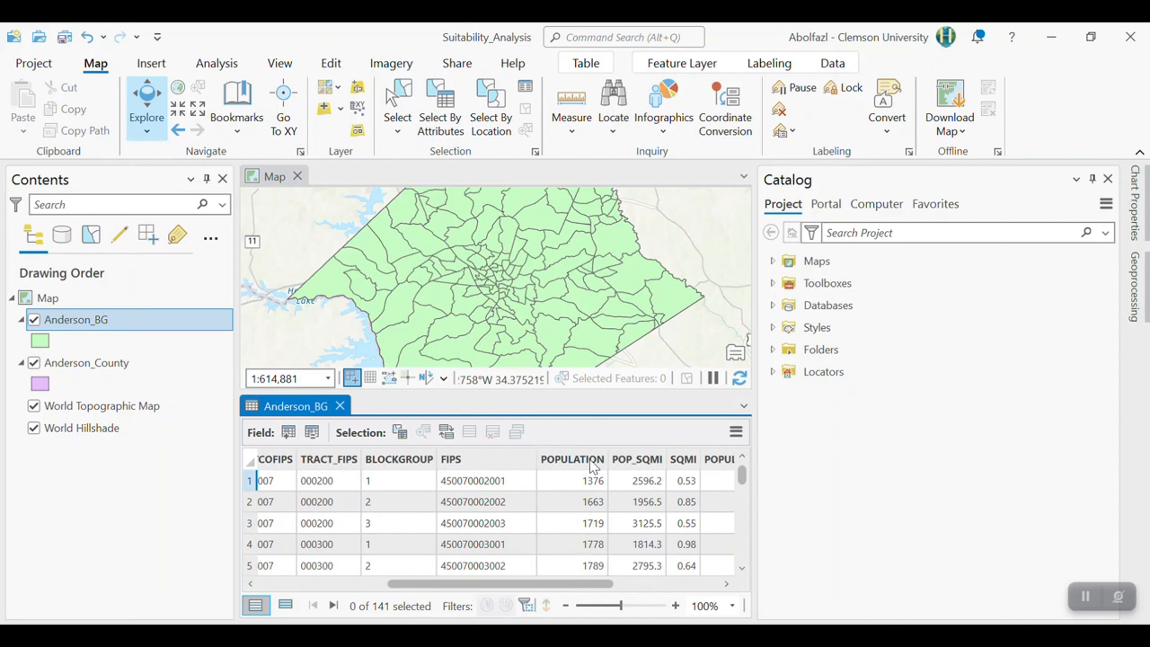
pyautogui.moveTo(593, 466)
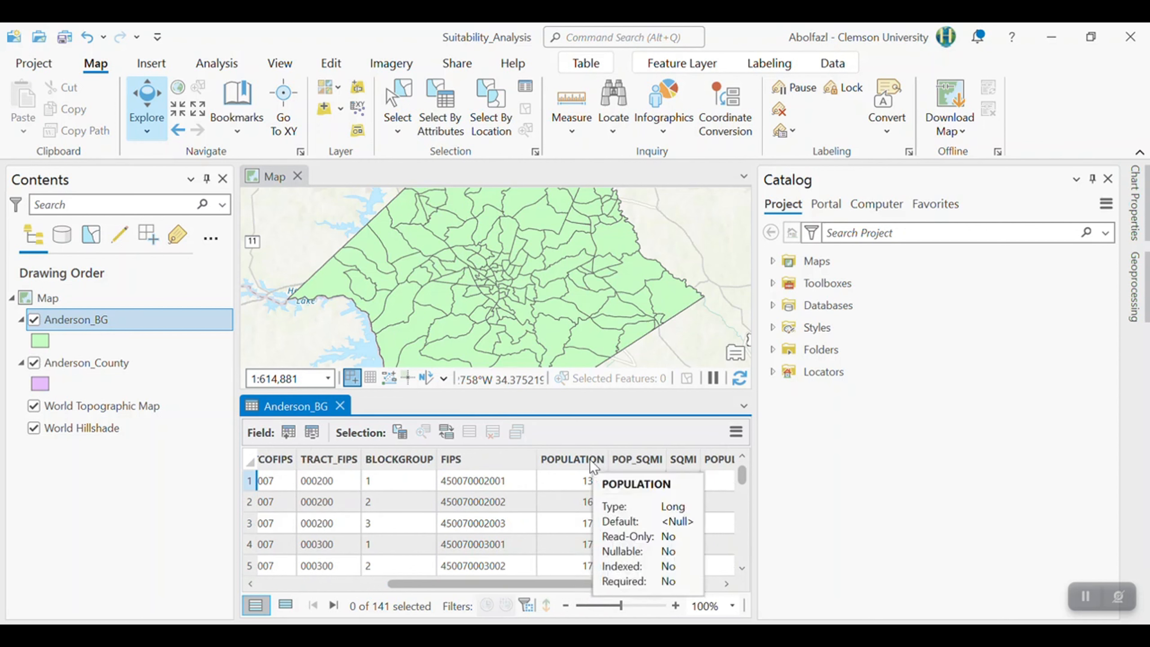
pyautogui.doubleClick(594, 464)
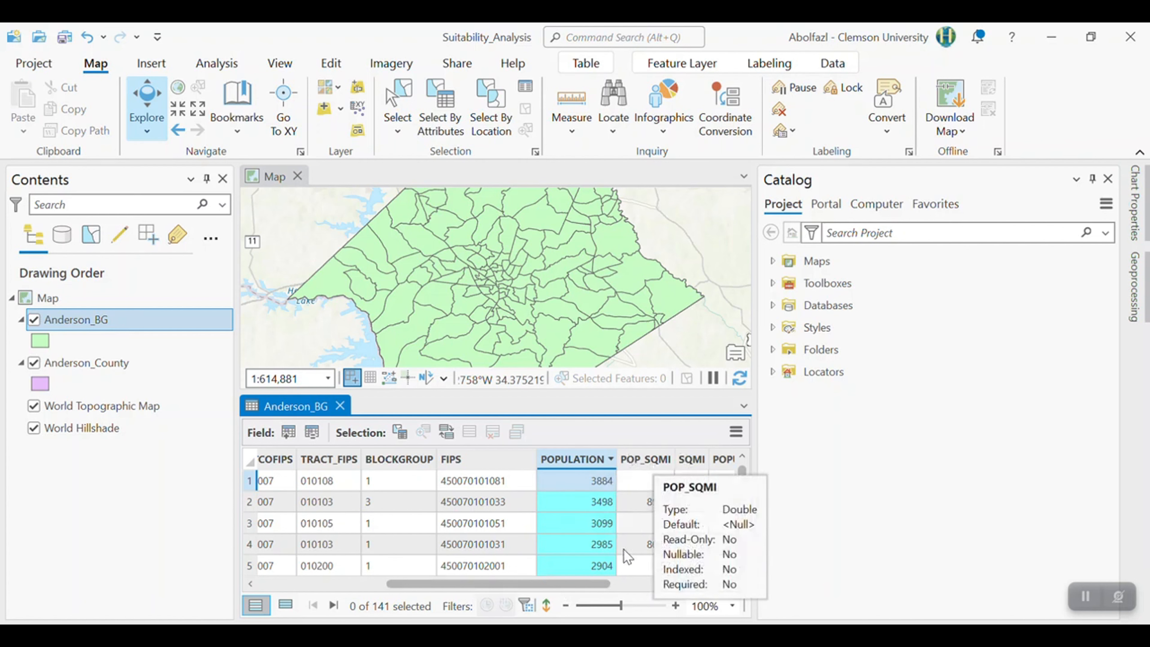
pyautogui.click(660, 466)
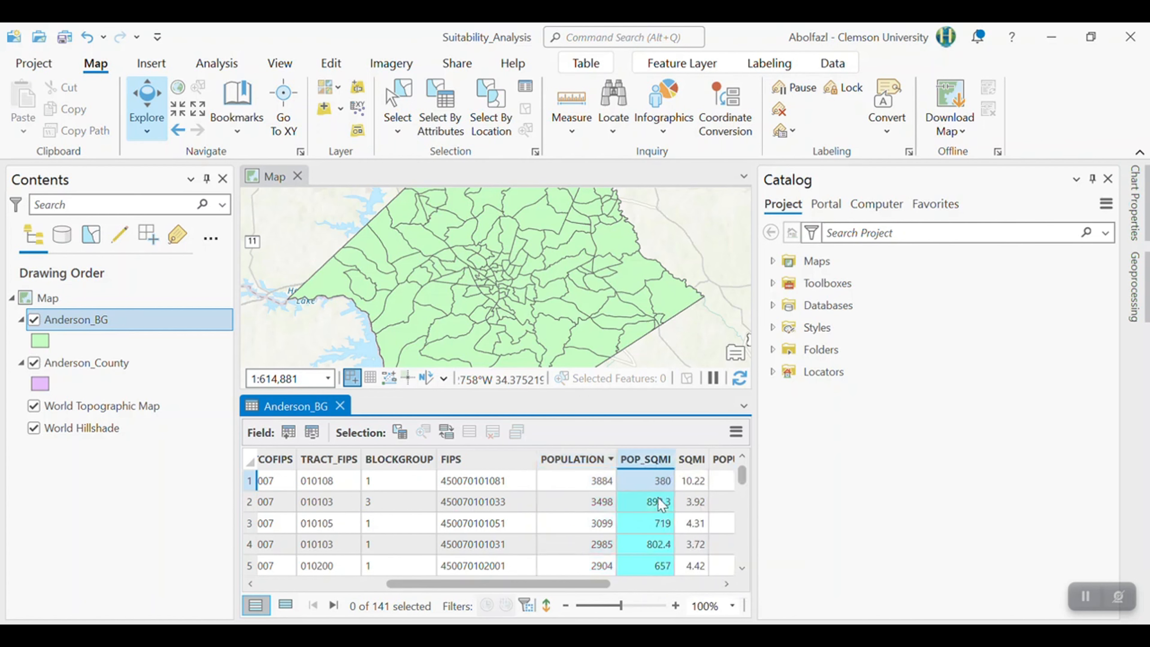
pyautogui.click(727, 584)
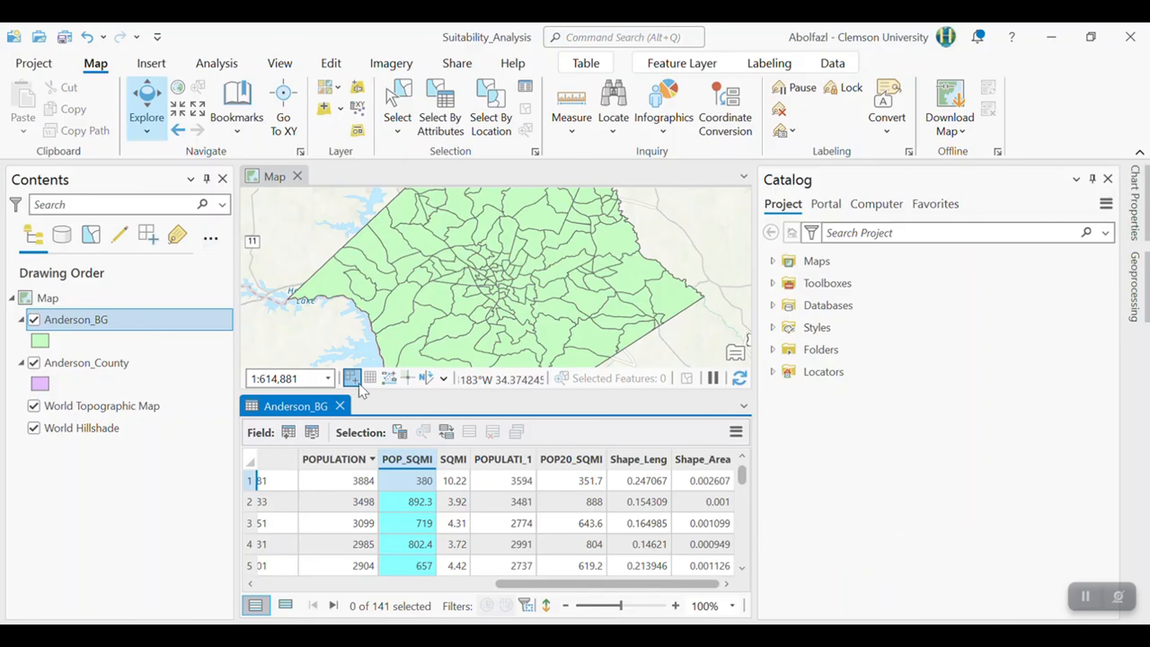
pyautogui.click(341, 407)
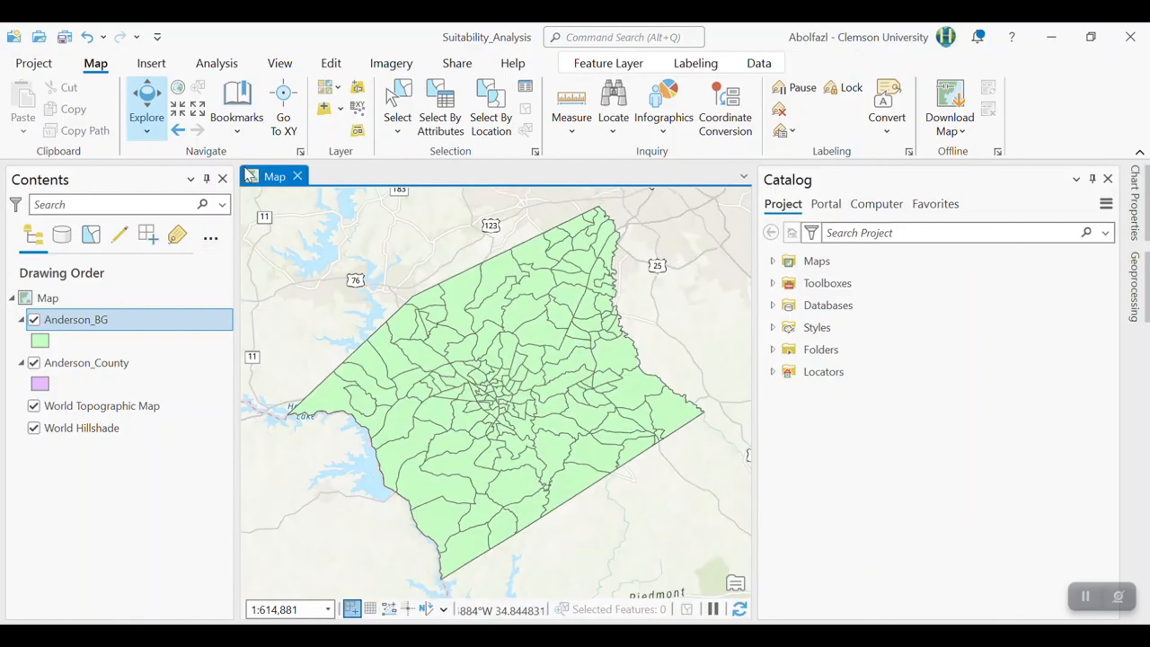
# Add the tl_2024_45_prisecroads.shp shapefile from its folder inside GIS_labs, 4_Proxmity to the map
pyautogui.click(336, 114)
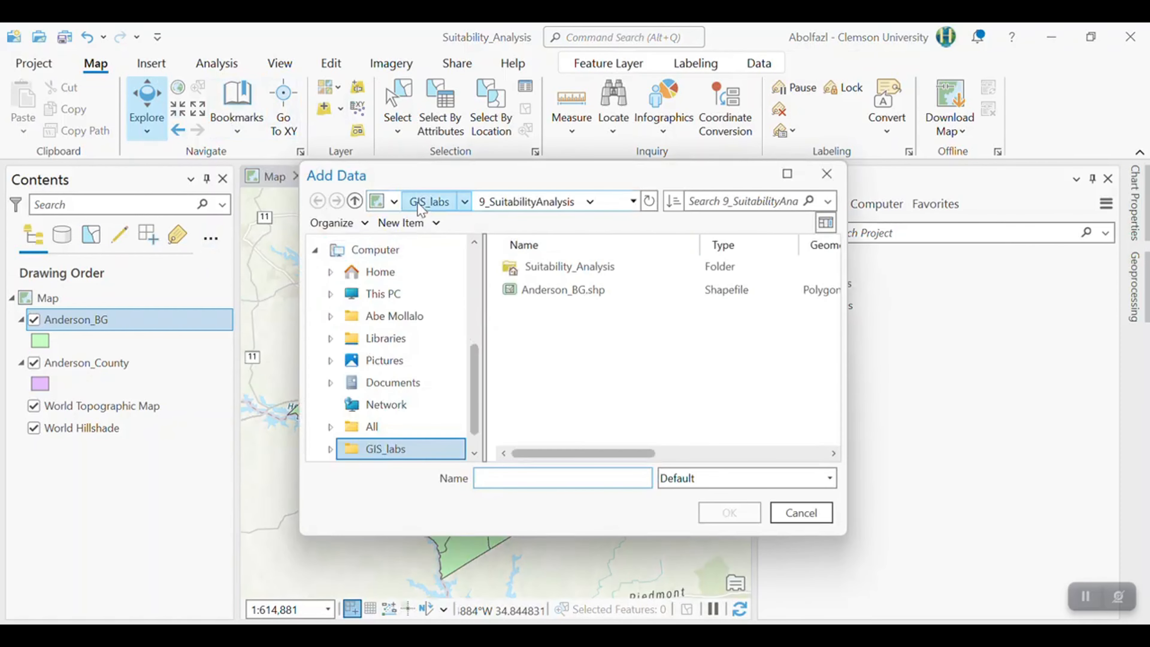
pyautogui.click(427, 200)
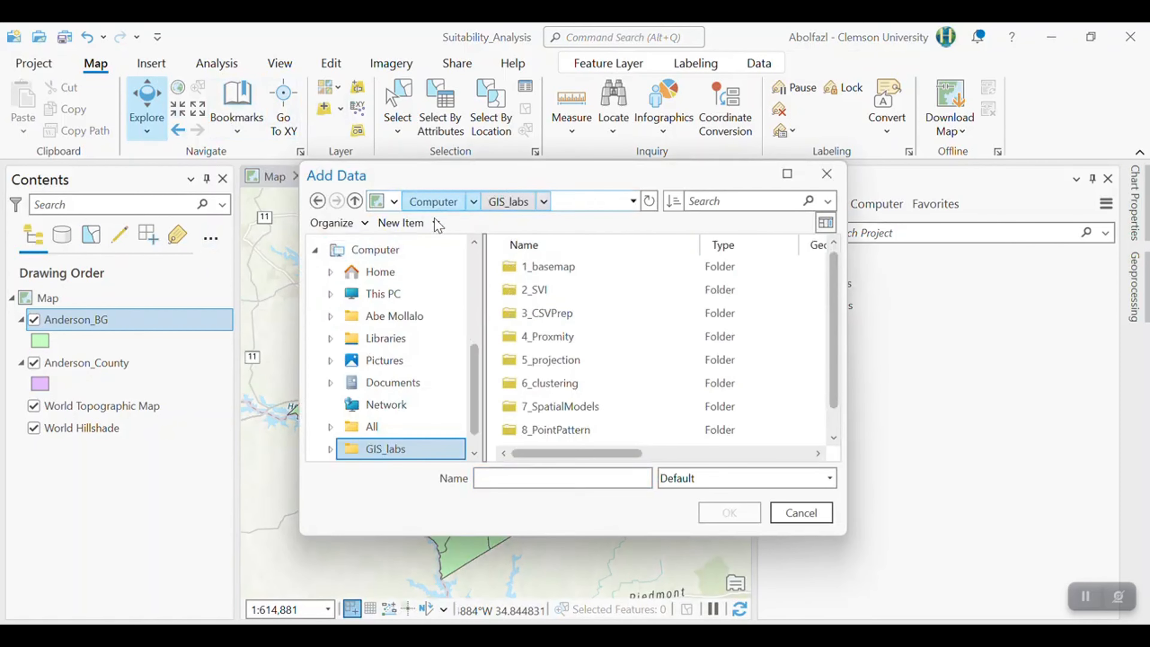
pyautogui.doubleClick(559, 343)
pyautogui.scroll(-1, 571, 349)
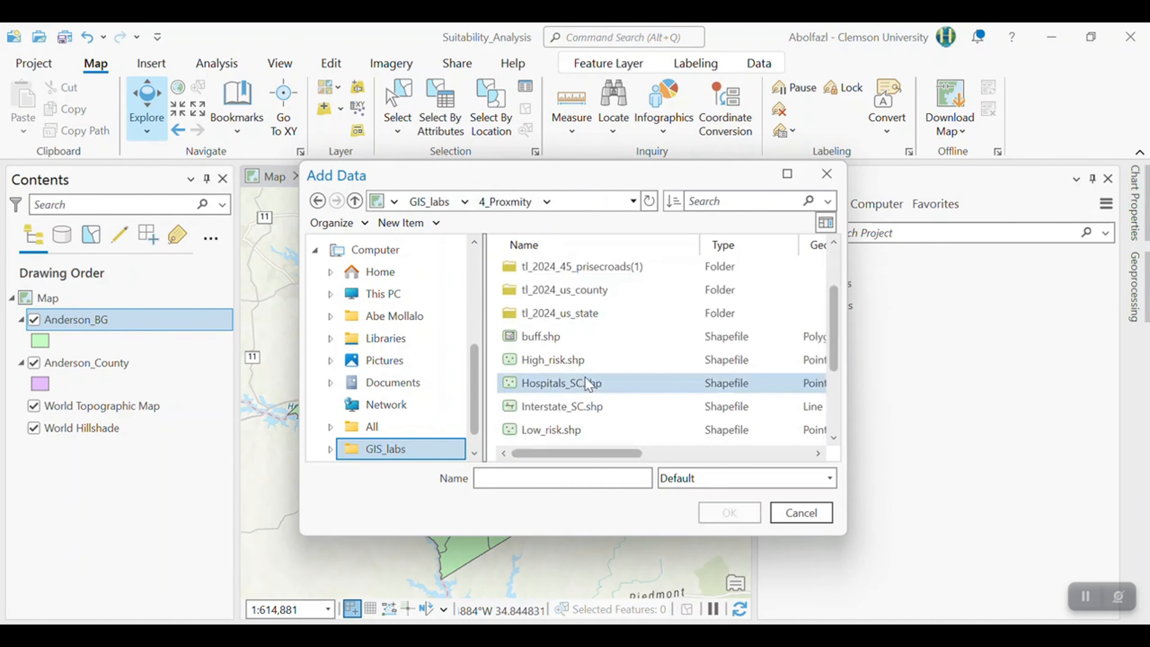
pyautogui.scroll(1, 582, 351)
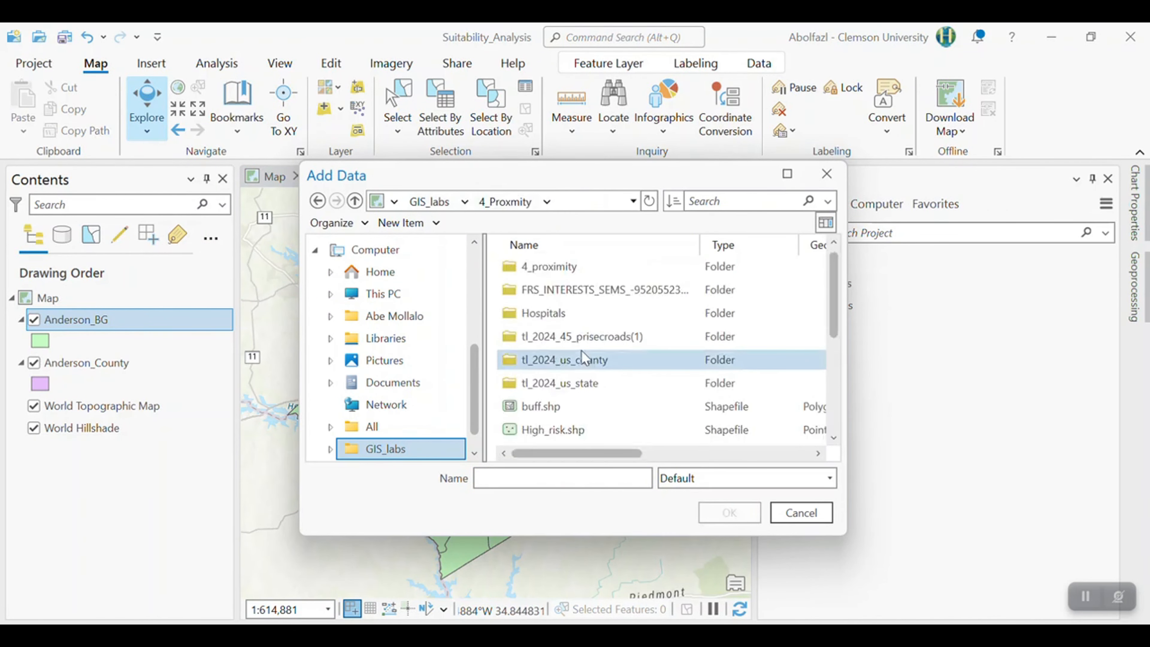
pyautogui.doubleClick(560, 344)
pyautogui.click(550, 272)
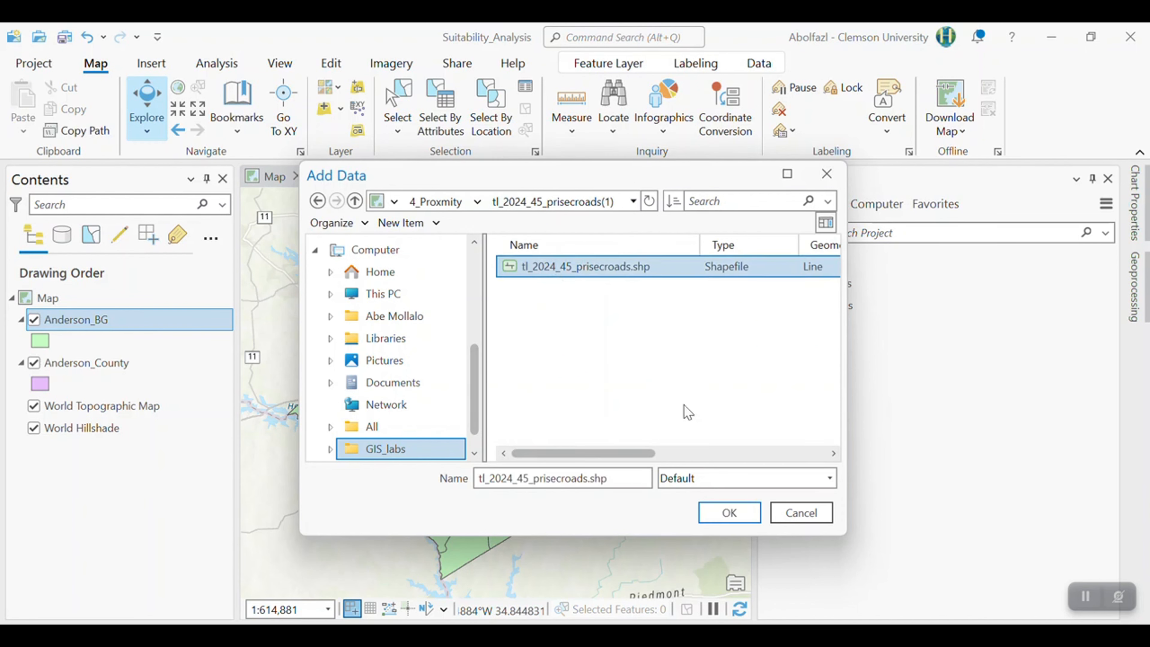
pyautogui.click(729, 512)
# Set up the Clip analysis tool with tl_2024_45_prisecroads as the input features and Anderson_County as the clip features
pyautogui.scroll(-8, 498, 439)
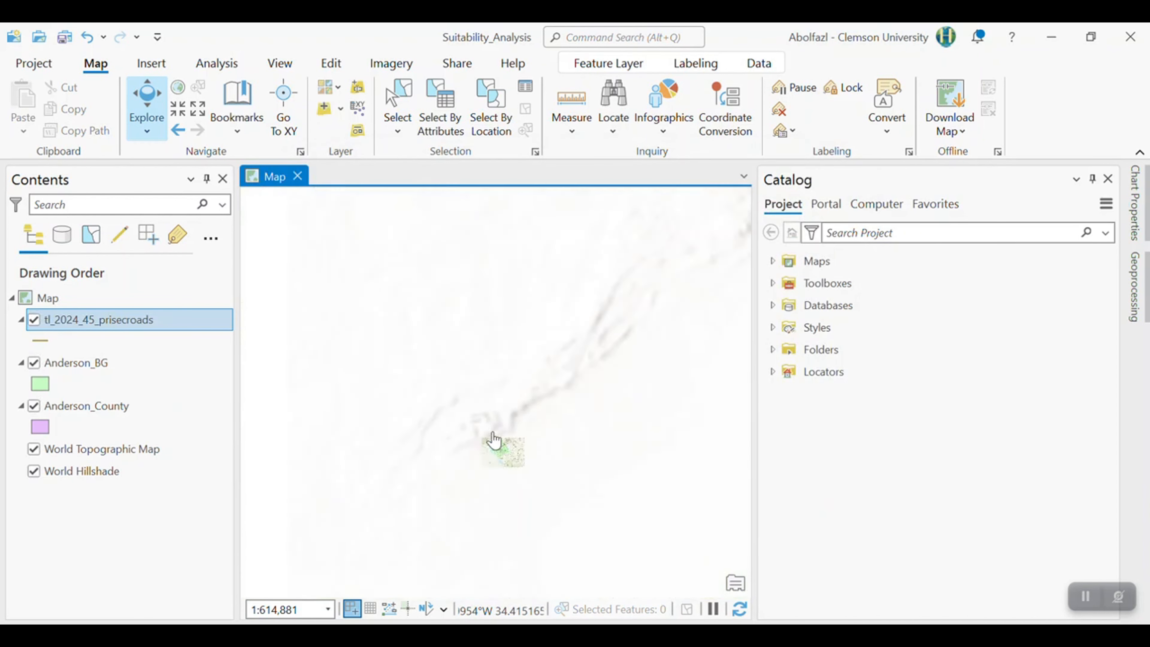
pyautogui.scroll(4, 522, 437)
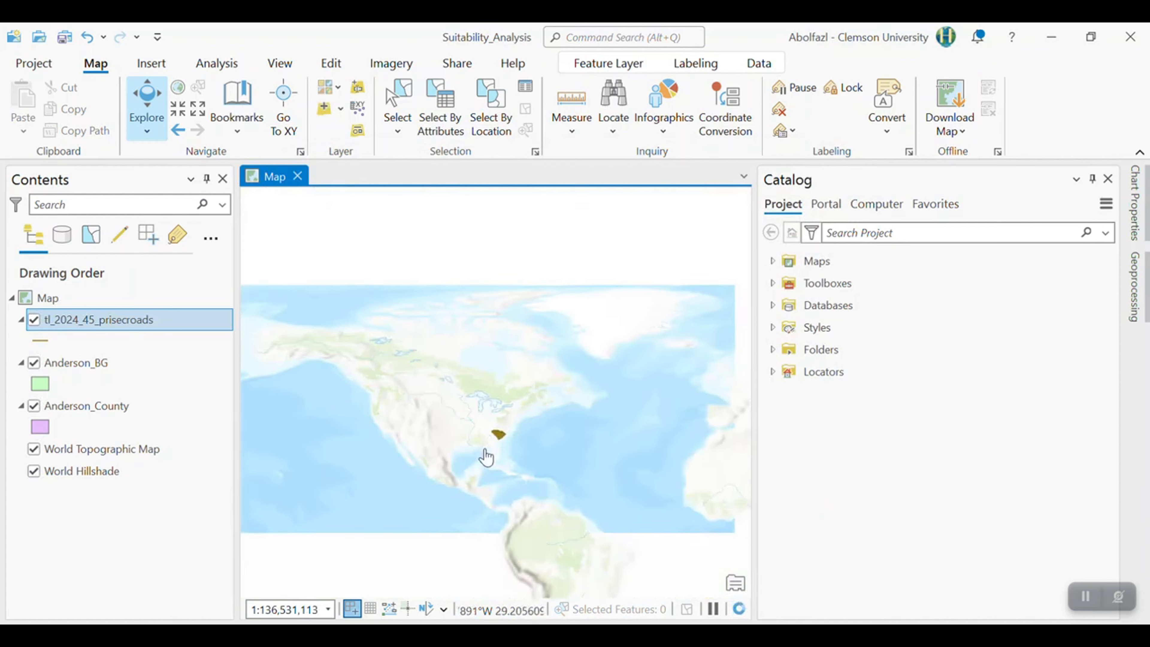
pyautogui.scroll(8, 535, 418)
pyautogui.moveTo(523, 305); pyautogui.dragTo(574, 376)
pyautogui.scroll(8, 473, 368)
pyautogui.moveTo(544, 473); pyautogui.dragTo(572, 532)
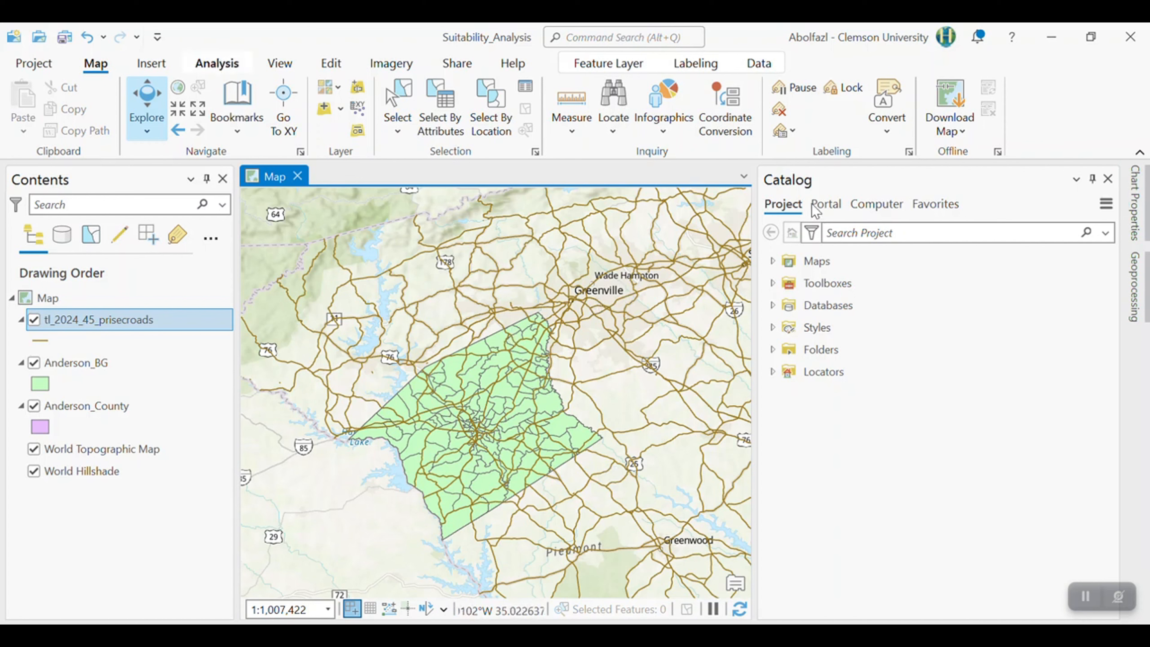
pyautogui.click(209, 109)
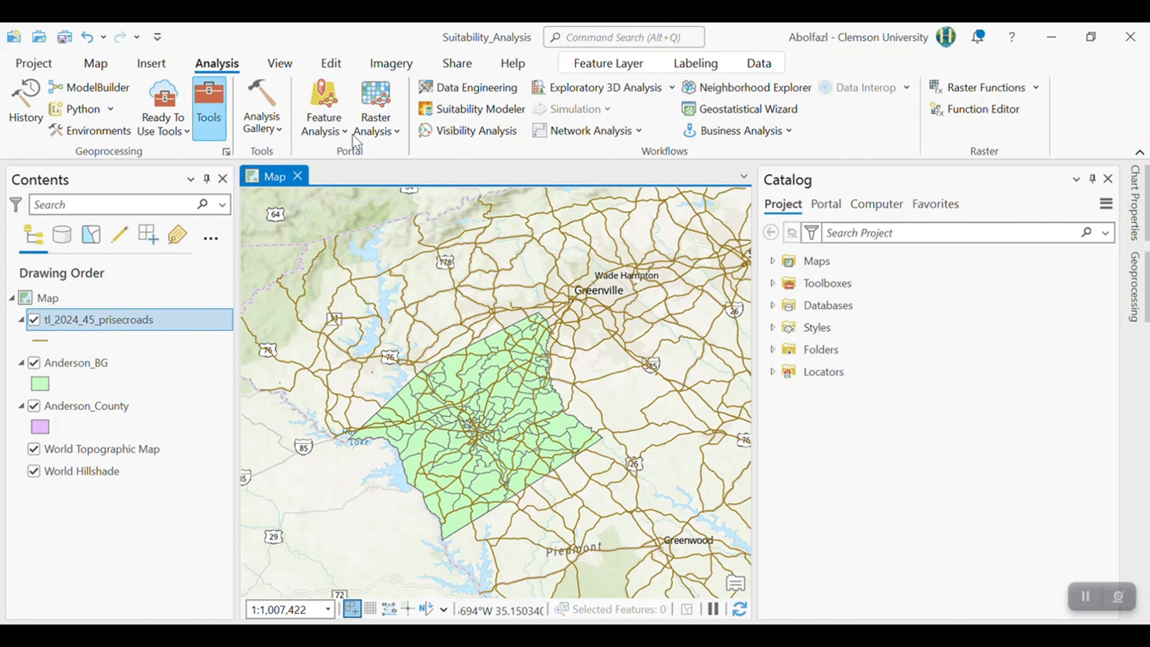
pyautogui.write('clip')
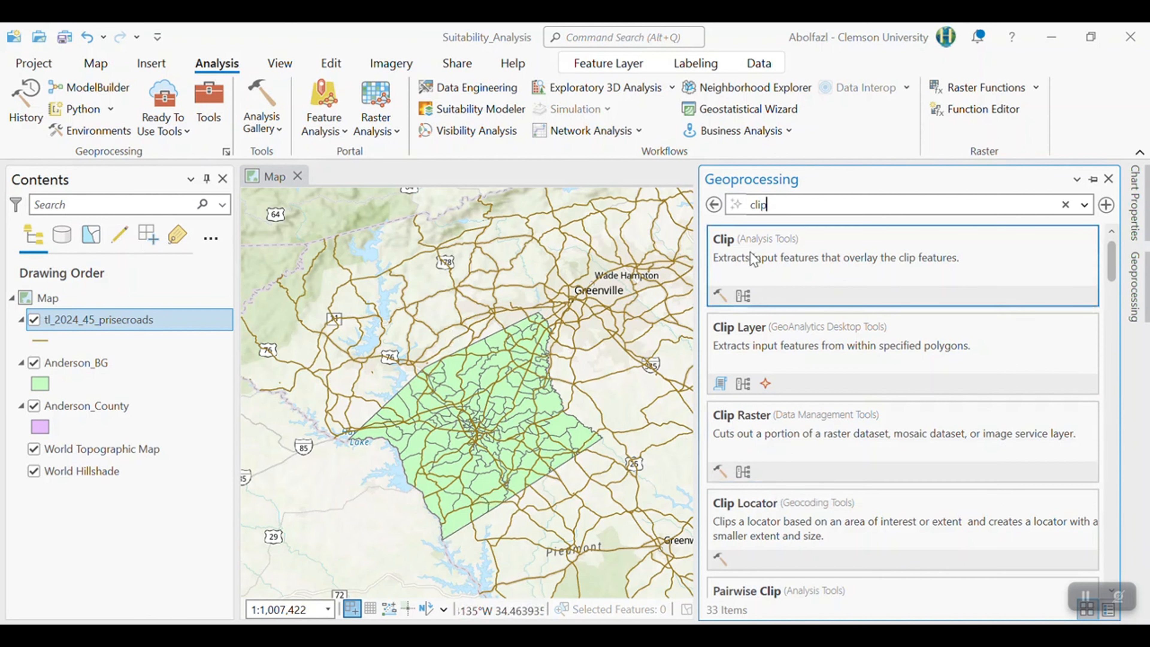
pyautogui.click(762, 278)
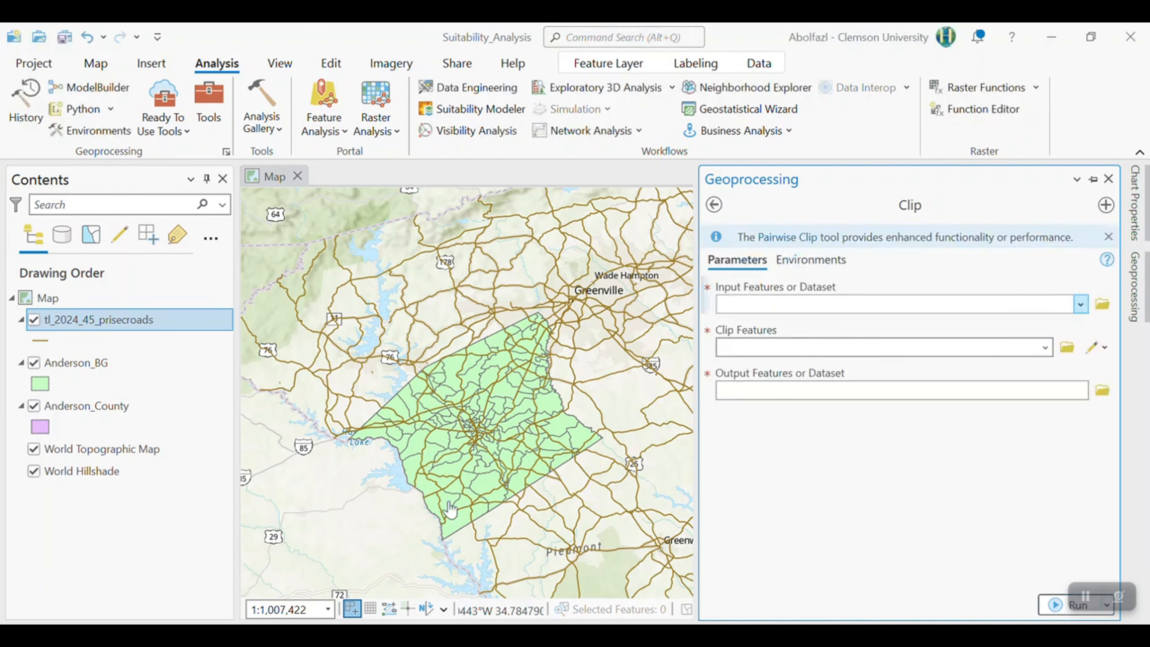
pyautogui.click(1080, 305)
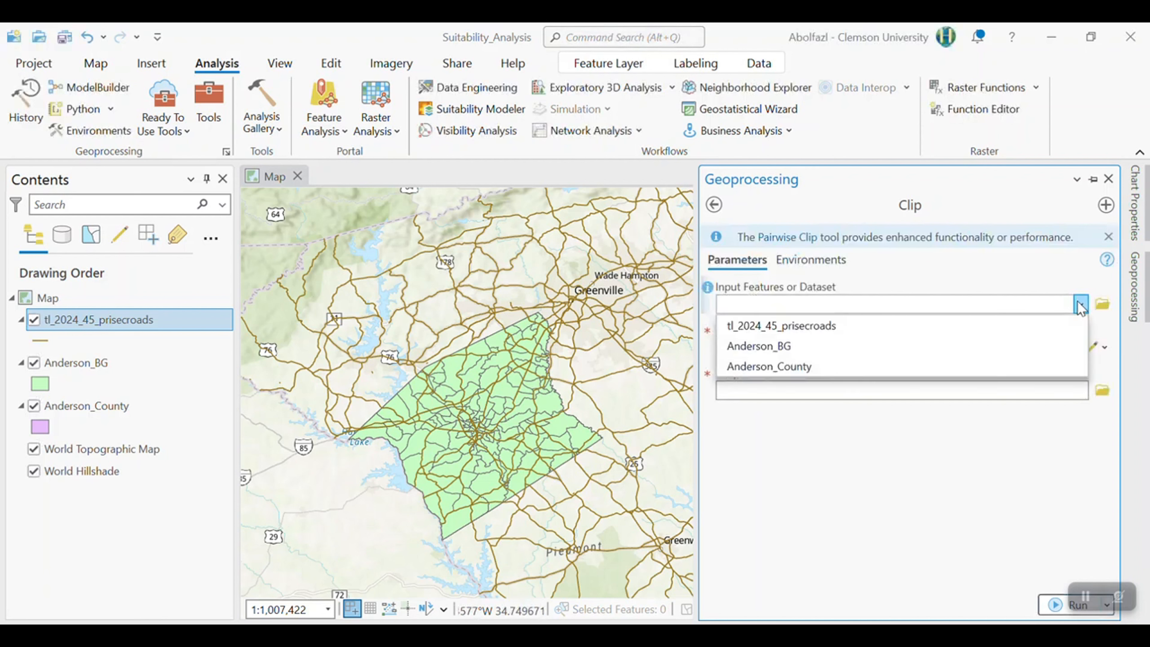
pyautogui.click(811, 330)
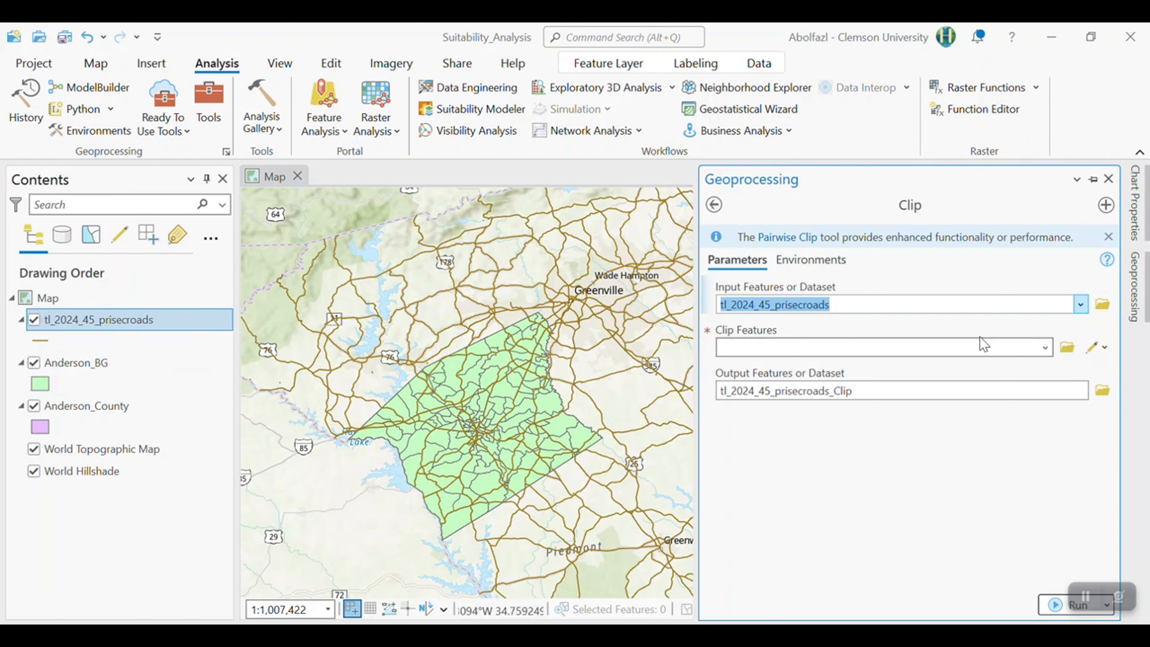
pyautogui.click(1045, 348)
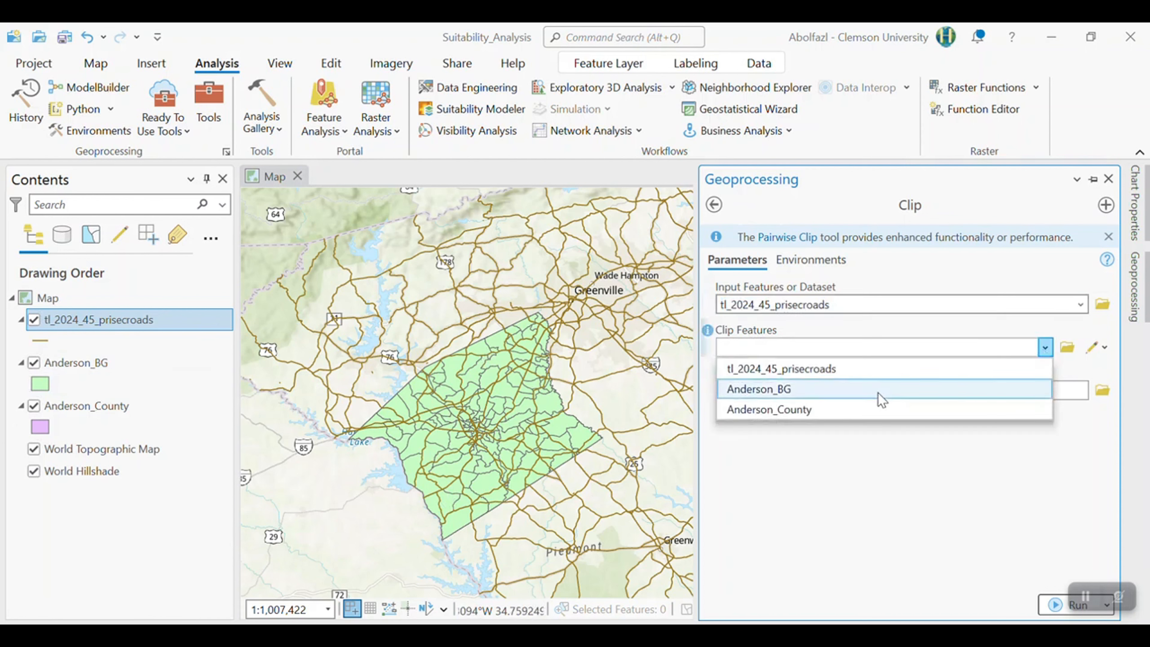
pyautogui.click(852, 409)
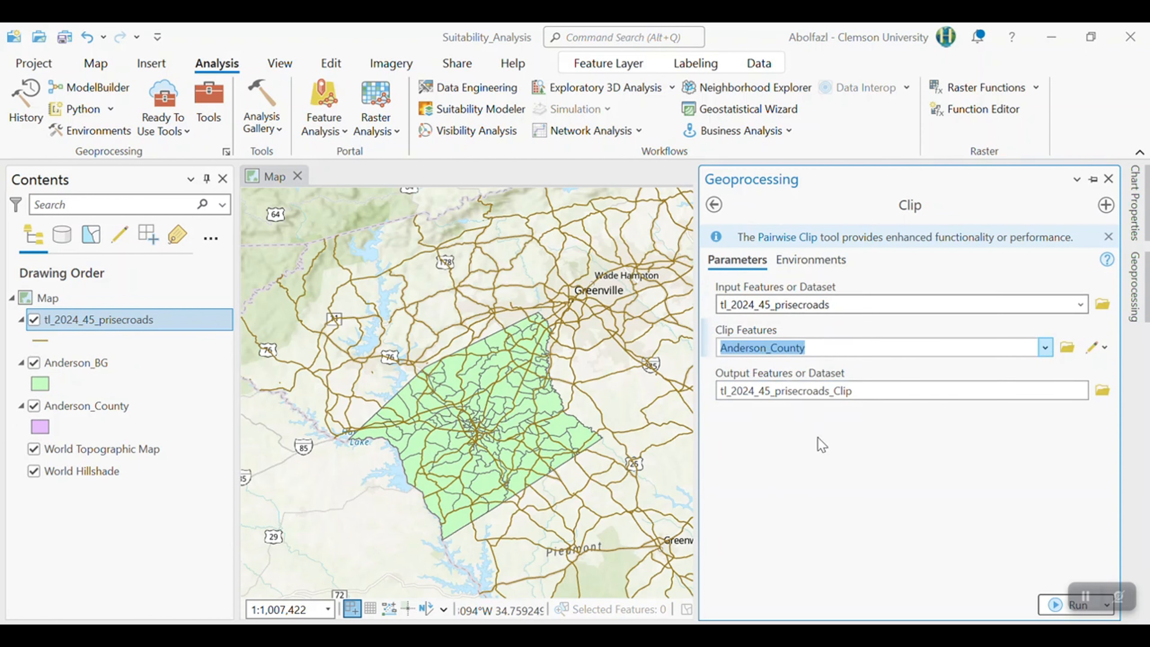
# Name the clip output Roads in the 9_SuitabilityAnalysis folder and run the tool
pyautogui.click(1102, 390)
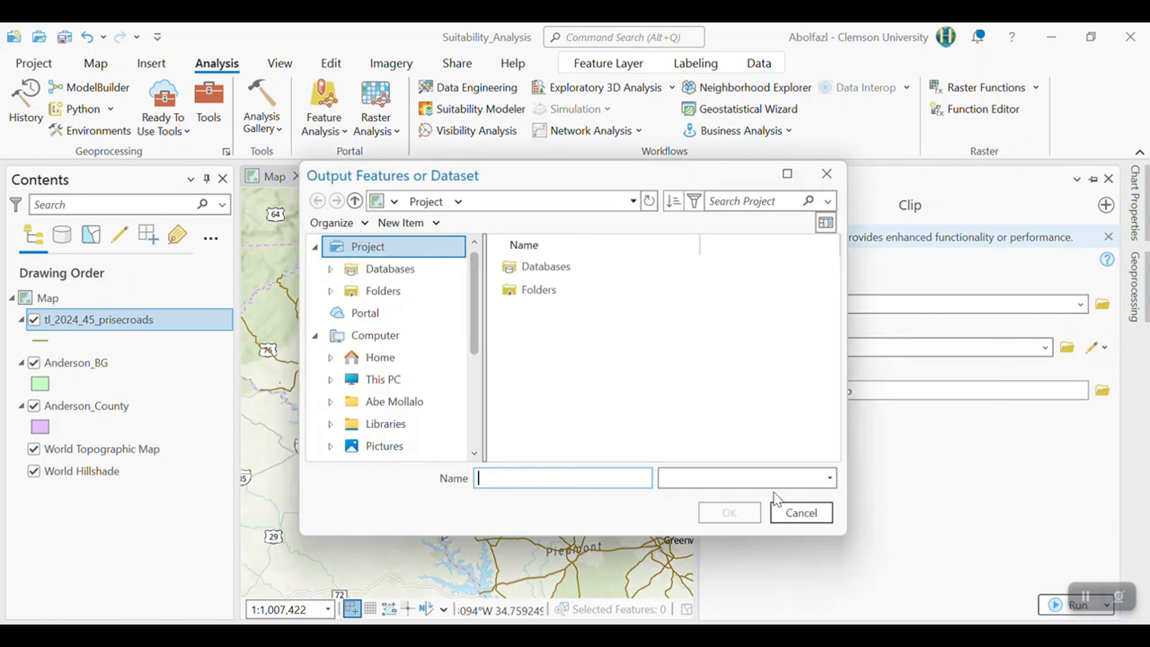
pyautogui.scroll(-4, 420, 404)
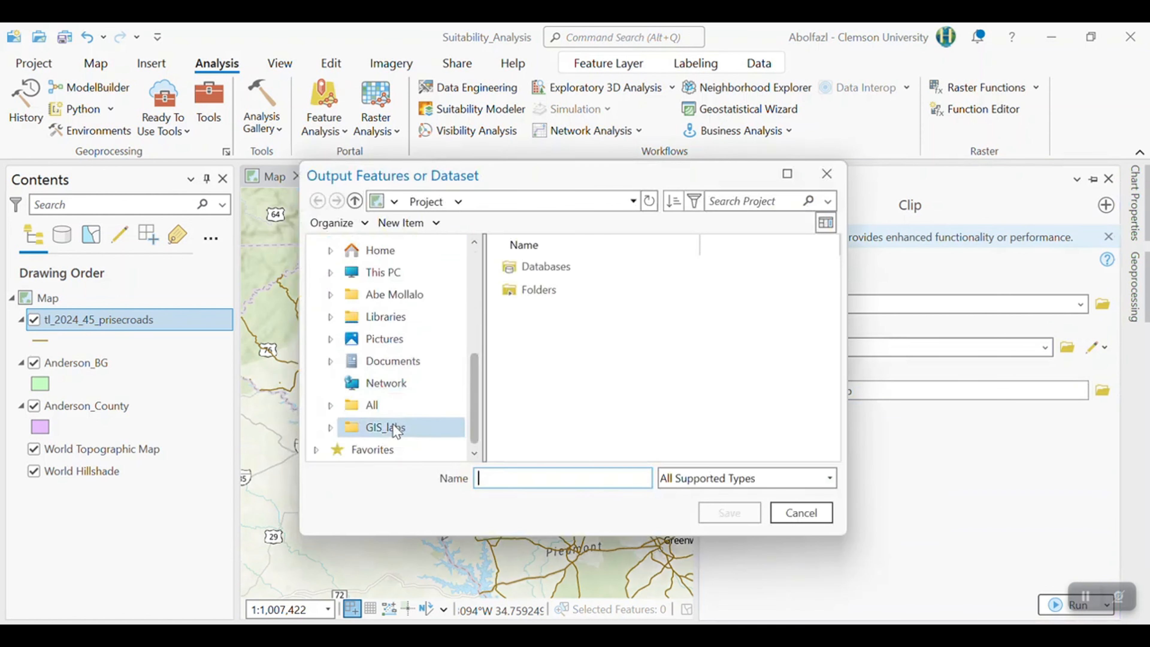
pyautogui.click(393, 426)
pyautogui.write('Roads')
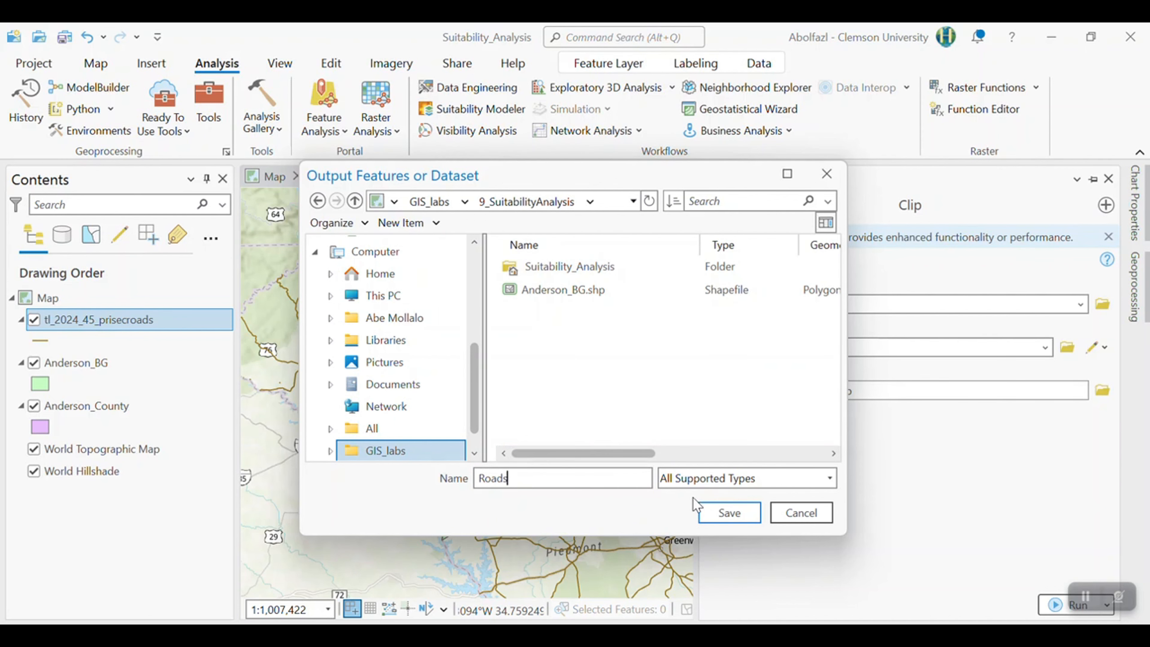
pyautogui.click(726, 511)
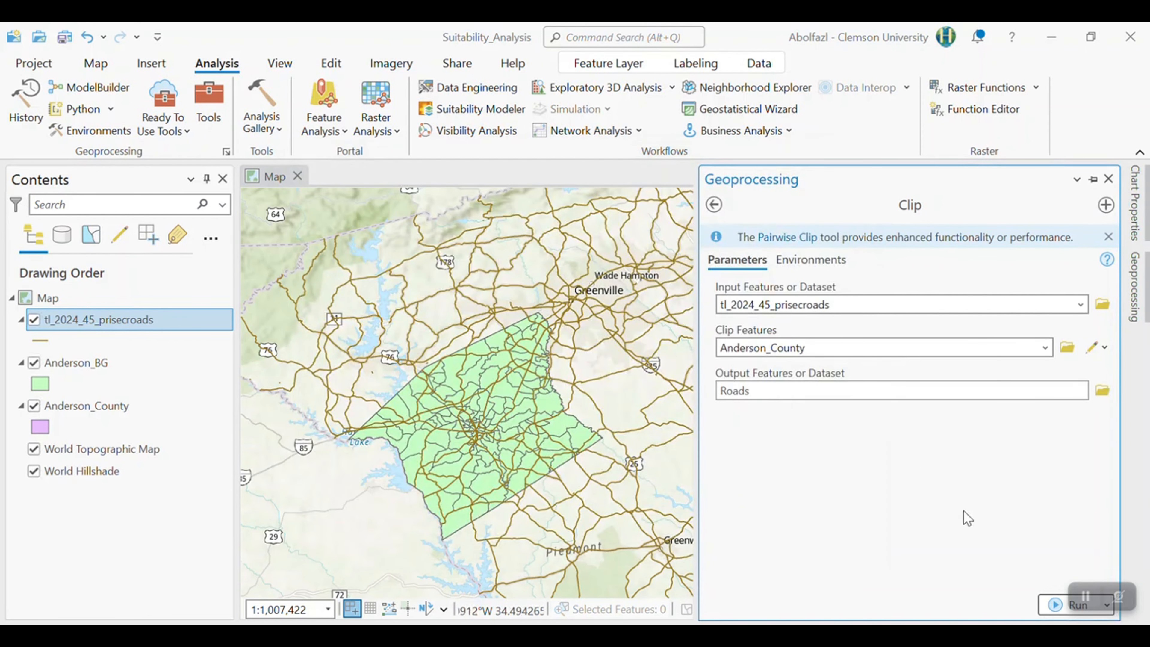
pyautogui.click(1057, 603)
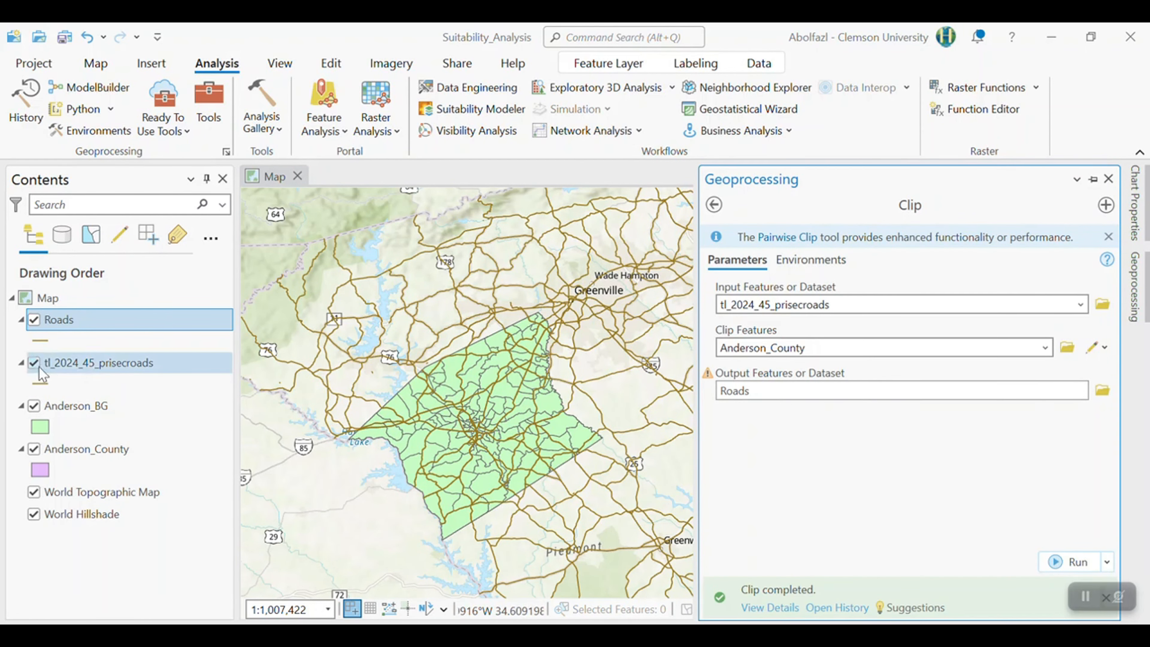
# Hide the tl_2024_45_prisecroads layer and inspect the clipped roads across Anderson County
pyautogui.click(36, 366)
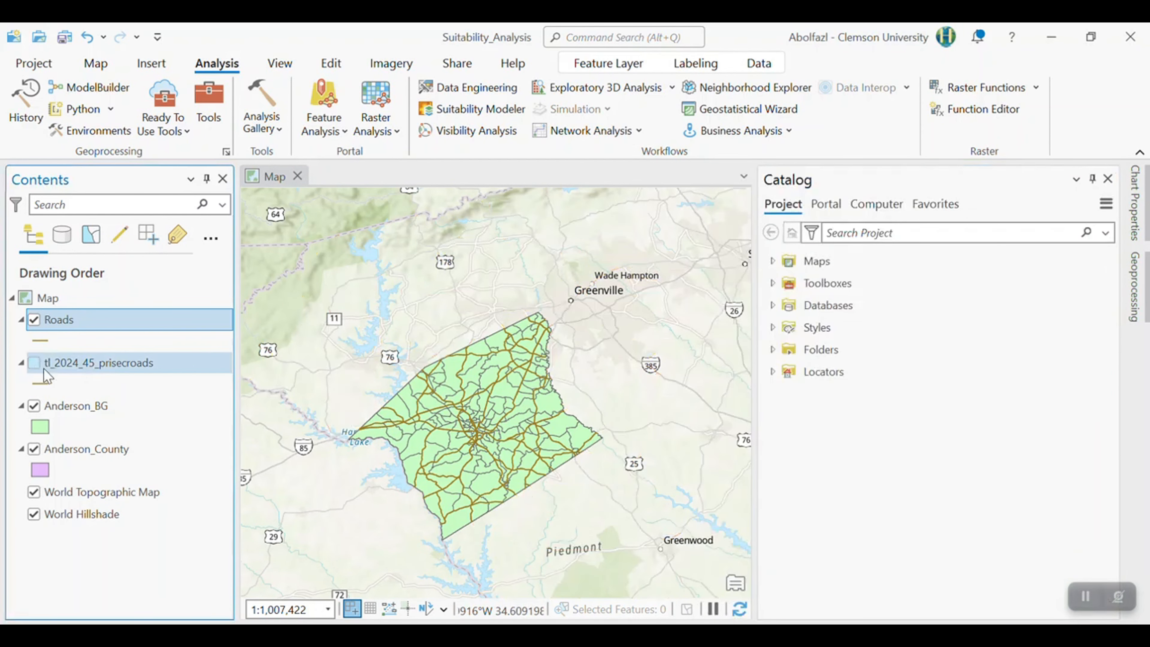
pyautogui.scroll(4, 434, 418)
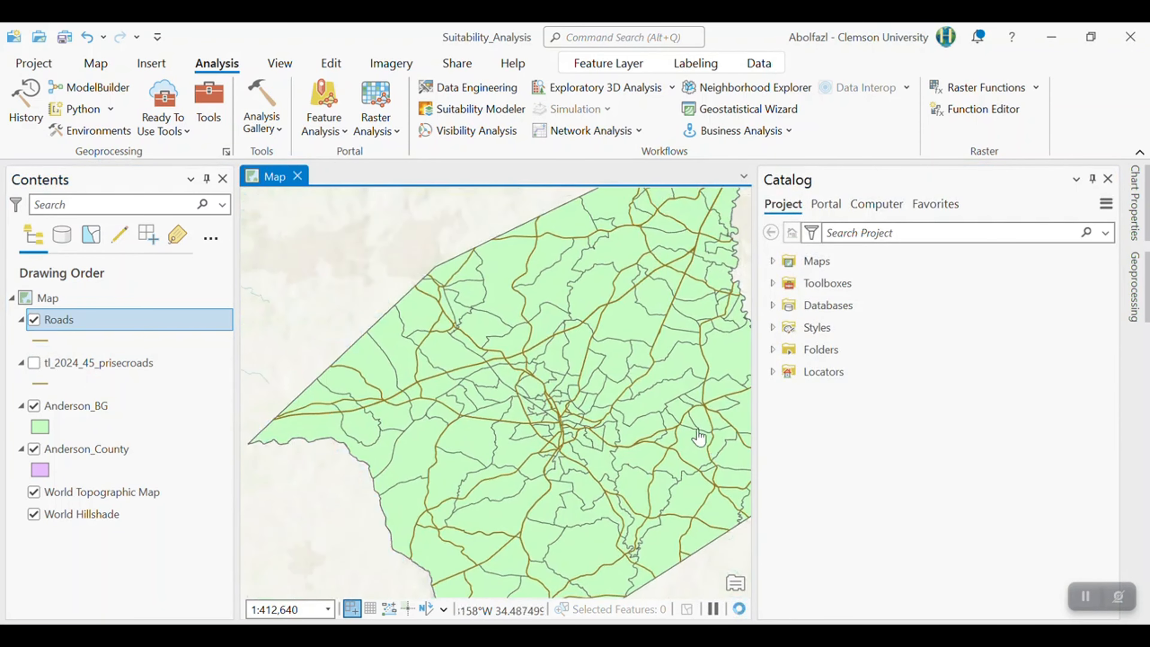
pyautogui.scroll(-2, 698, 437)
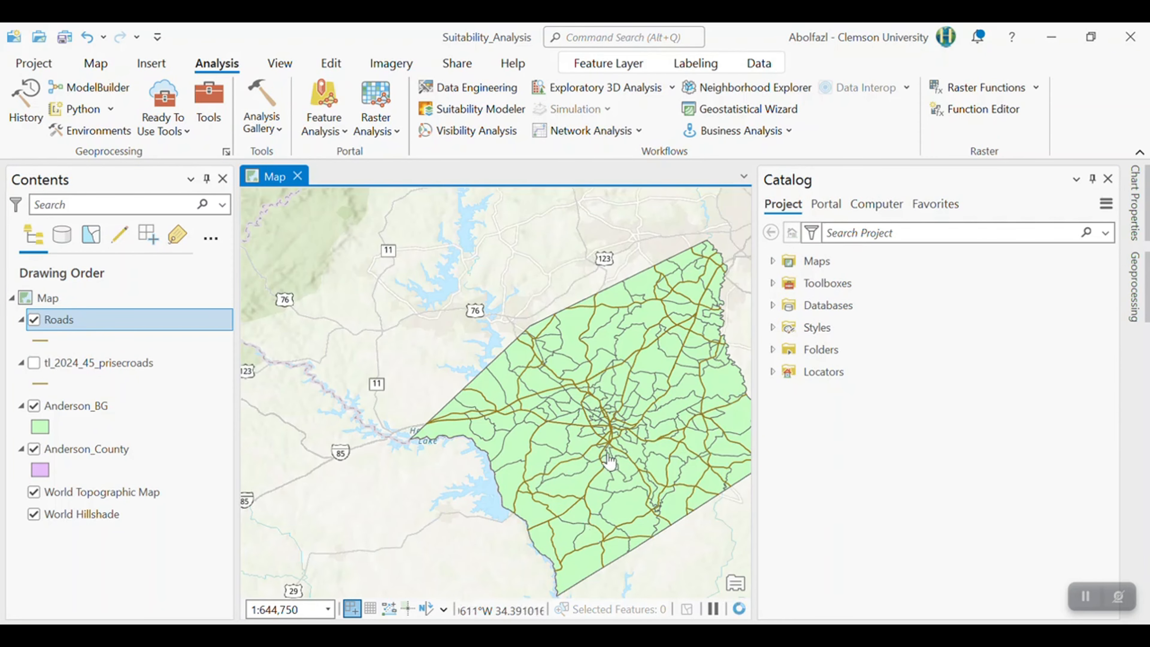
# Remove the tl_2024_45_prisecroads layer from the map
pyautogui.moveTo(608, 460); pyautogui.dragTo(470, 433)
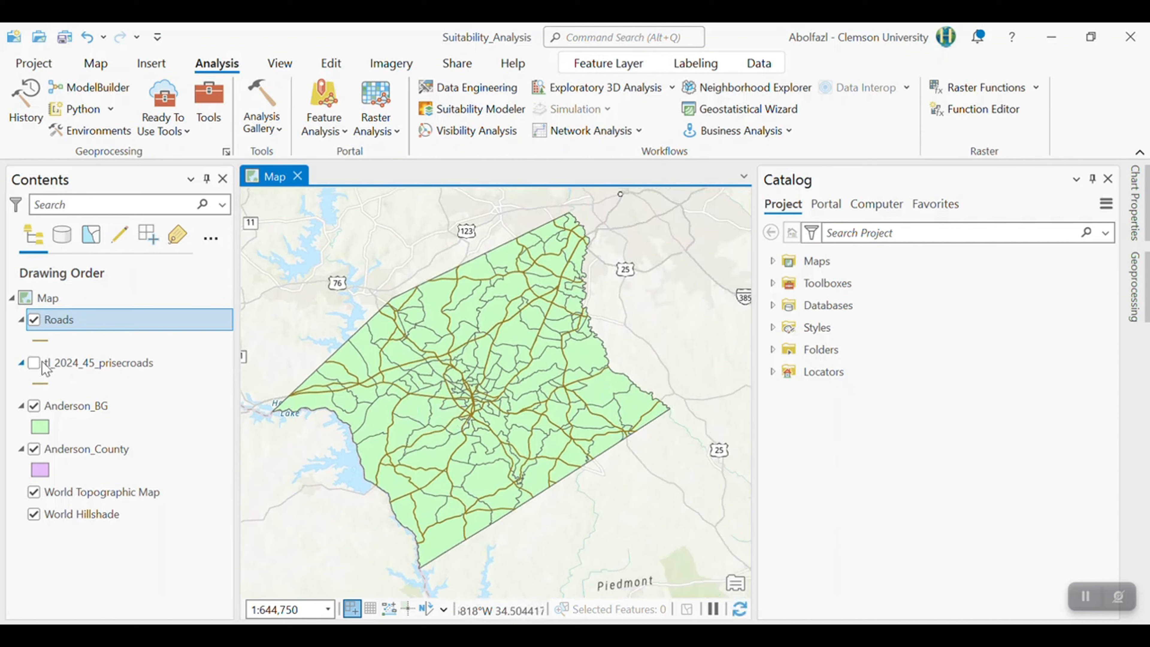
pyautogui.rightClick(66, 368)
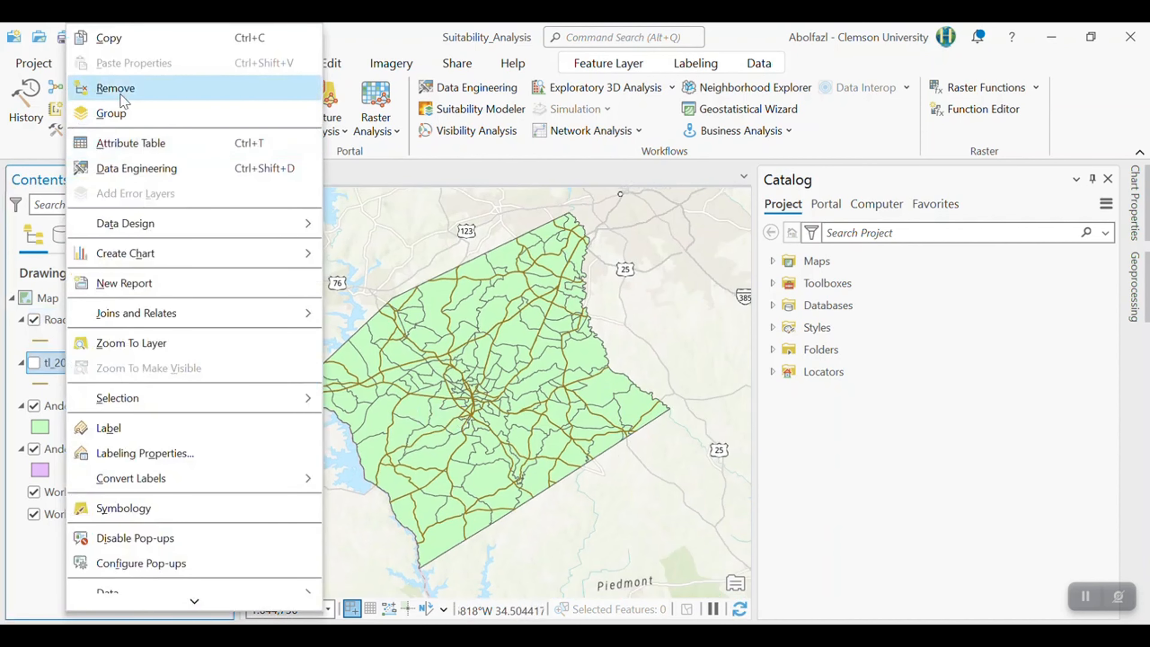
pyautogui.click(121, 89)
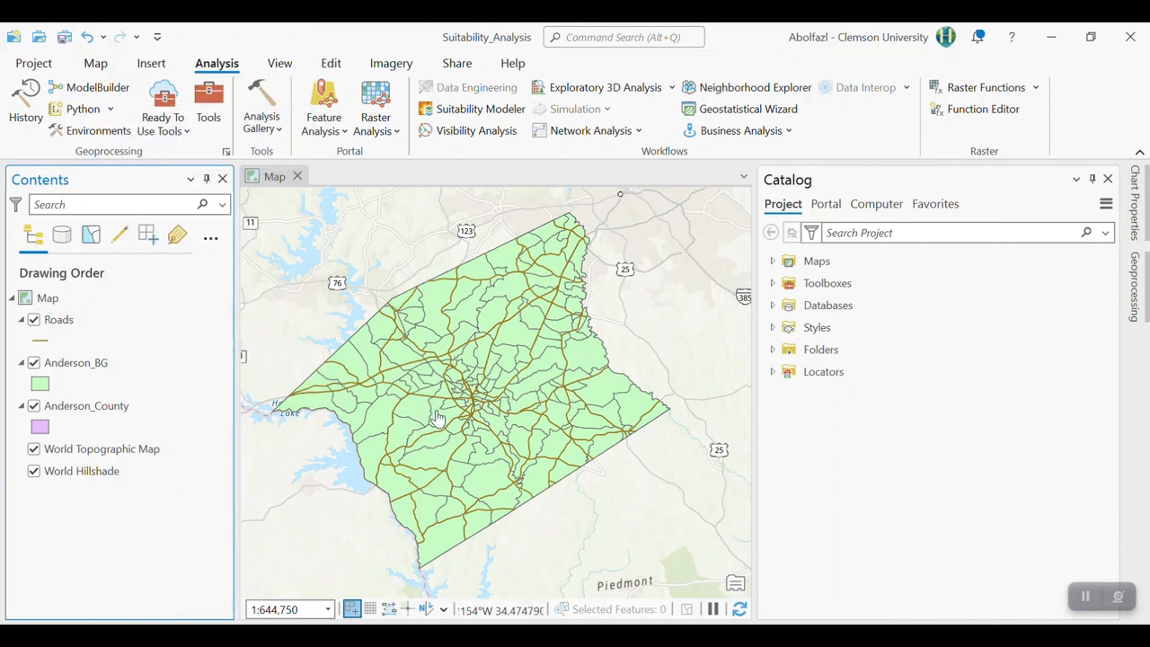
pyautogui.moveTo(438, 417); pyautogui.dragTo(459, 427)
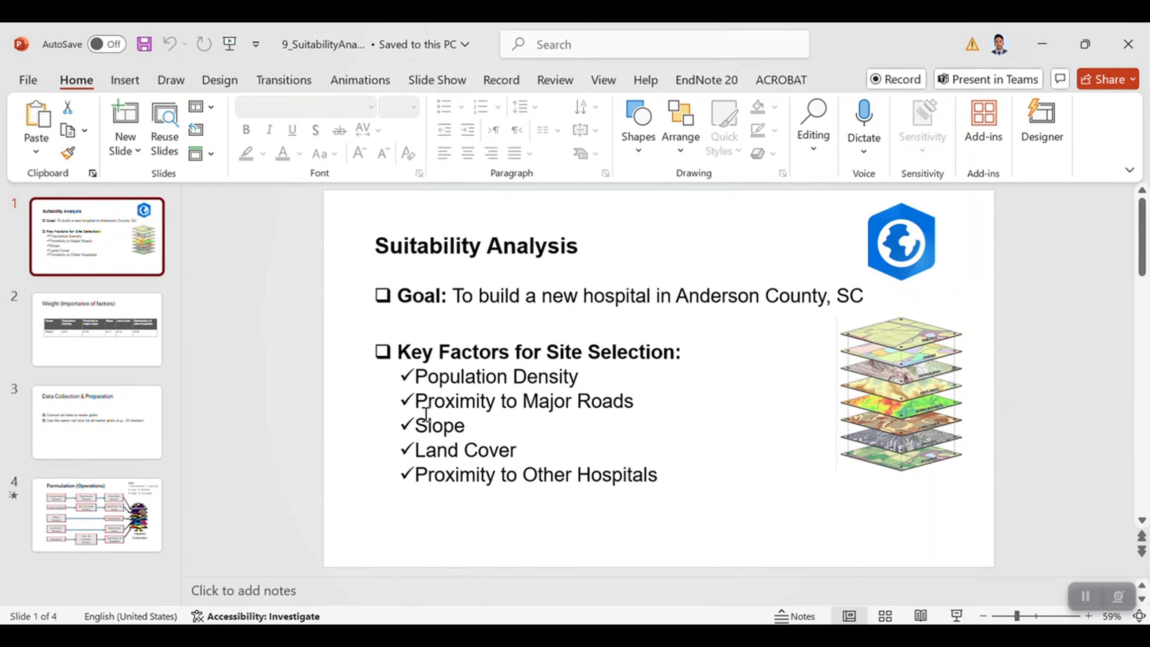
# Switch to the Suitability Analysis slide in PowerPoint and highlight the Slope factor
pyautogui.moveTo(419, 425)
pyautogui.mouseDown()
pyautogui.moveTo(479, 432)
pyautogui.moveTo(434, 424)
pyautogui.mouseUp()
pyautogui.click(465, 427)
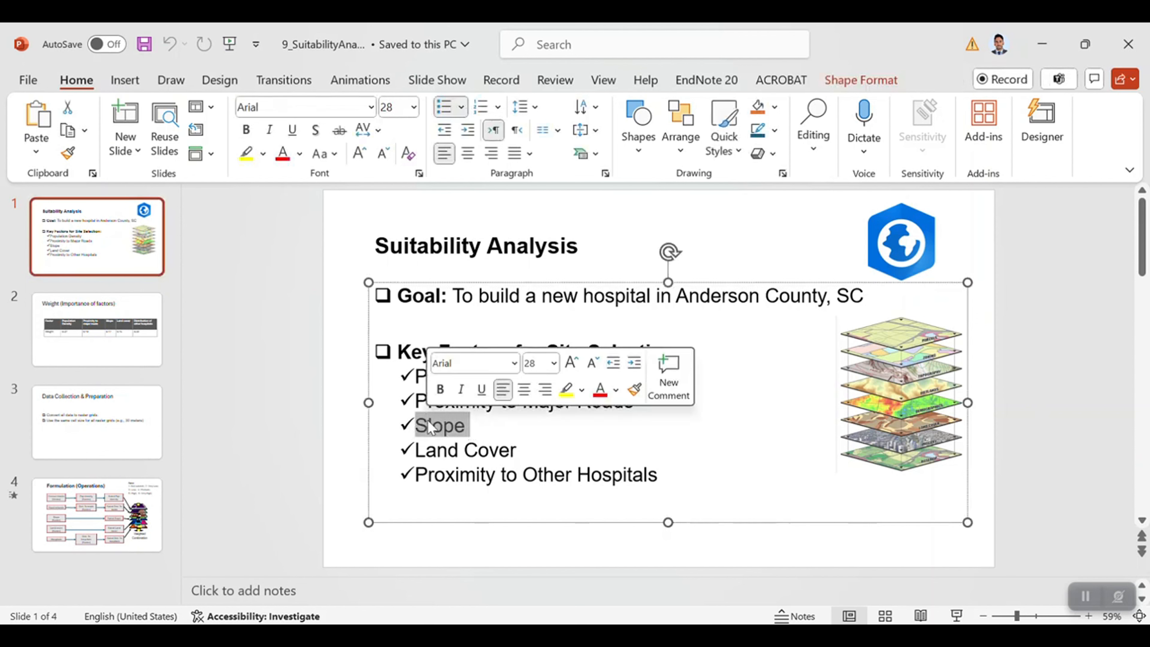
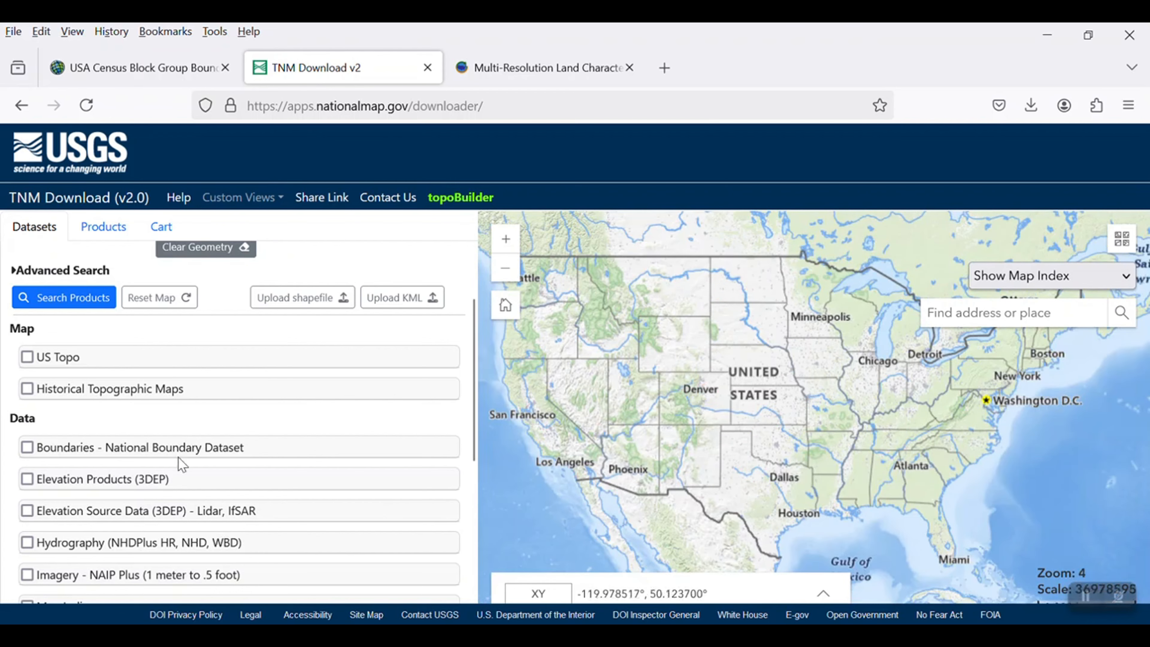
# In TNM Download, choose Elevation Products (3DEP) with the current and historical 1 arc-second DEM, excluding the 1/3 arc-second DEM
pyautogui.click(27, 480)
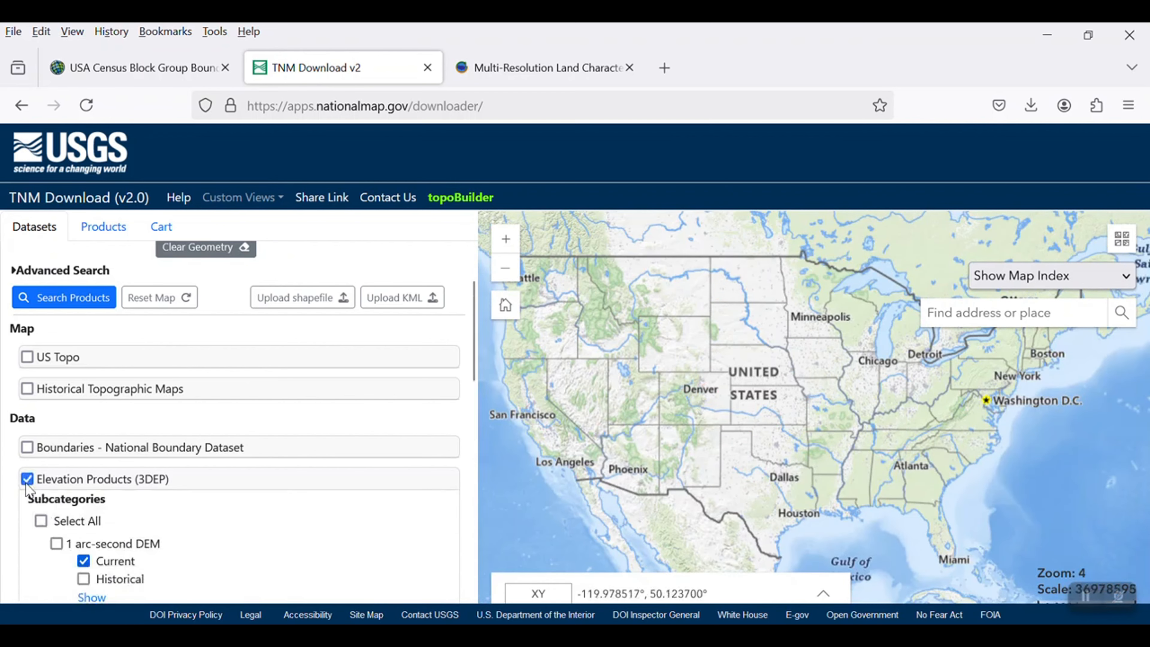
pyautogui.scroll(-4, 416, 342)
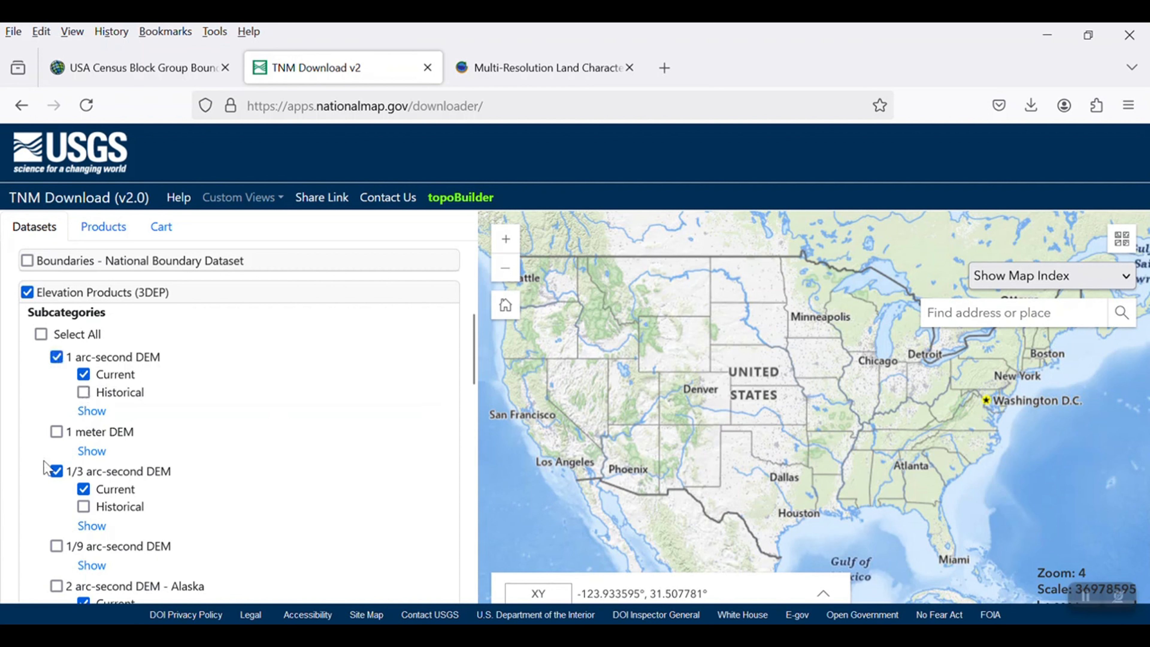
pyautogui.click(56, 471)
pyautogui.click(83, 391)
pyautogui.scroll(-2, 134, 475)
pyautogui.scroll(-4, 113, 487)
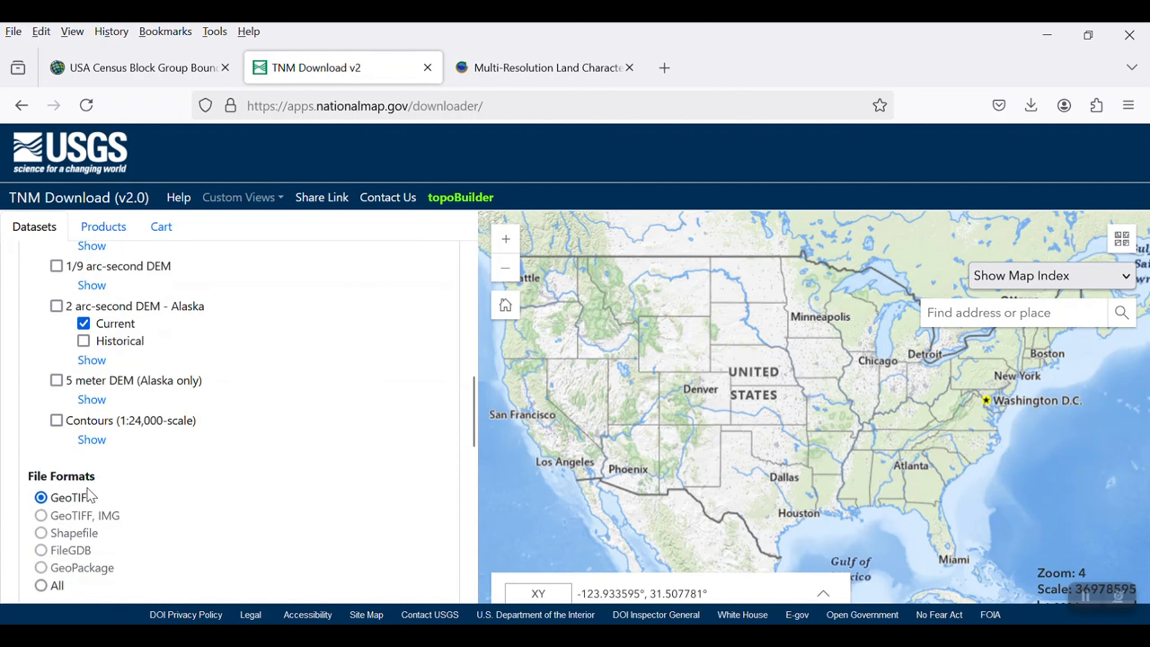
# Set the area of interest to a selectable polygon of the County or Equivalent type
pyautogui.scroll(12, 115, 470)
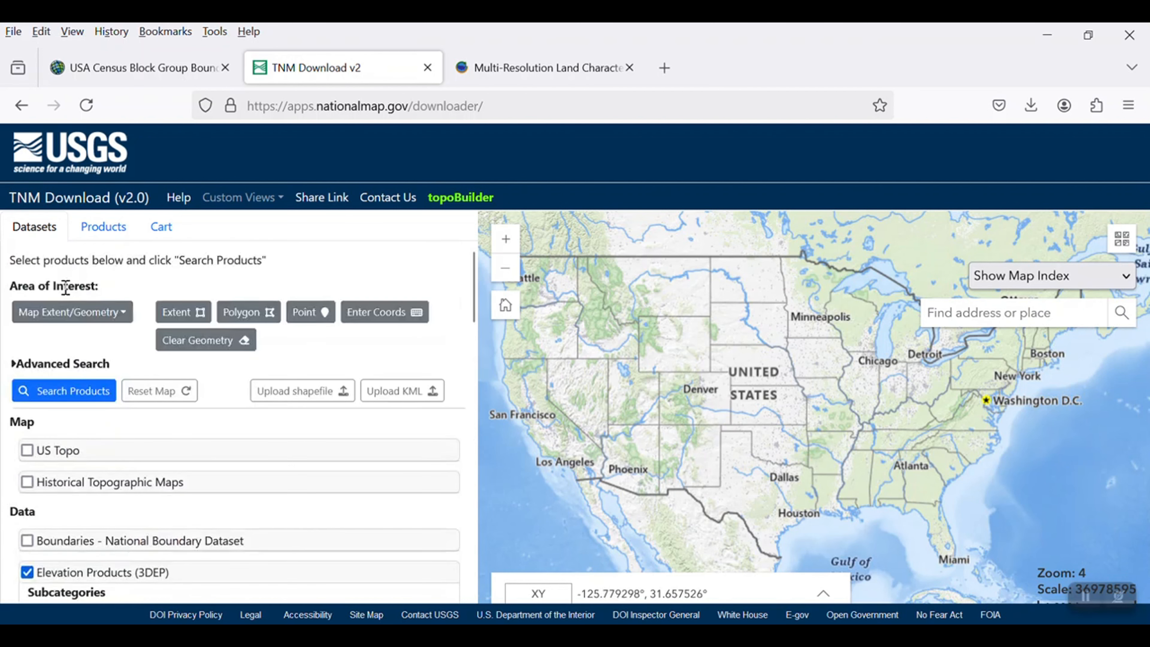
pyautogui.click(85, 312)
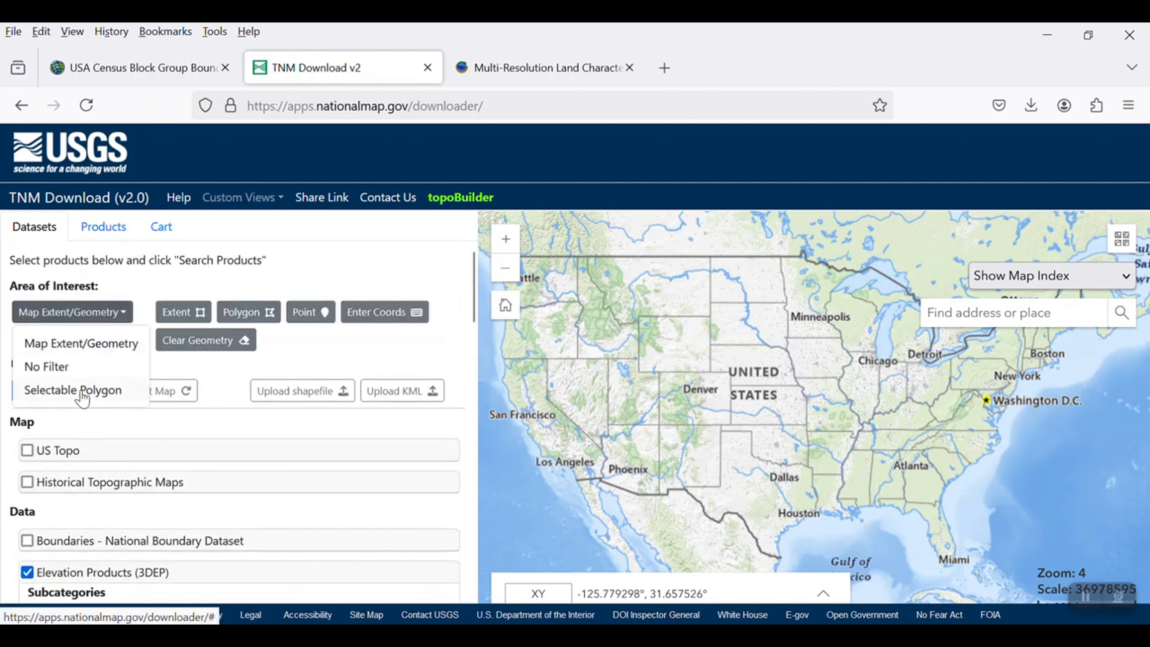
pyautogui.click(59, 391)
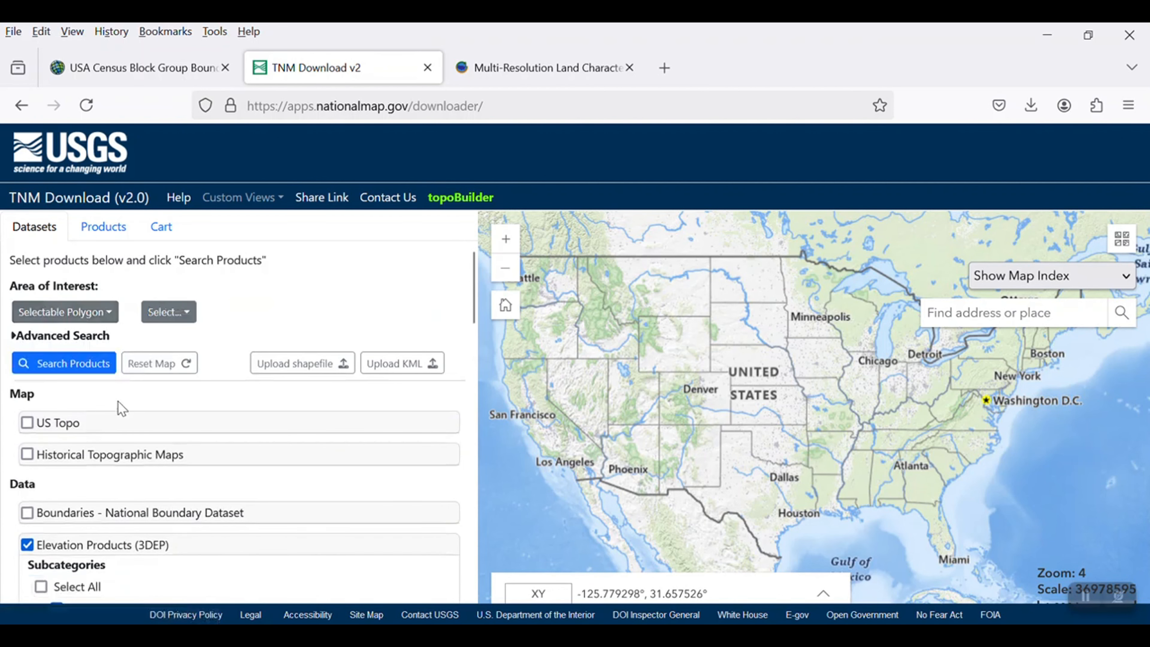
pyautogui.click(156, 313)
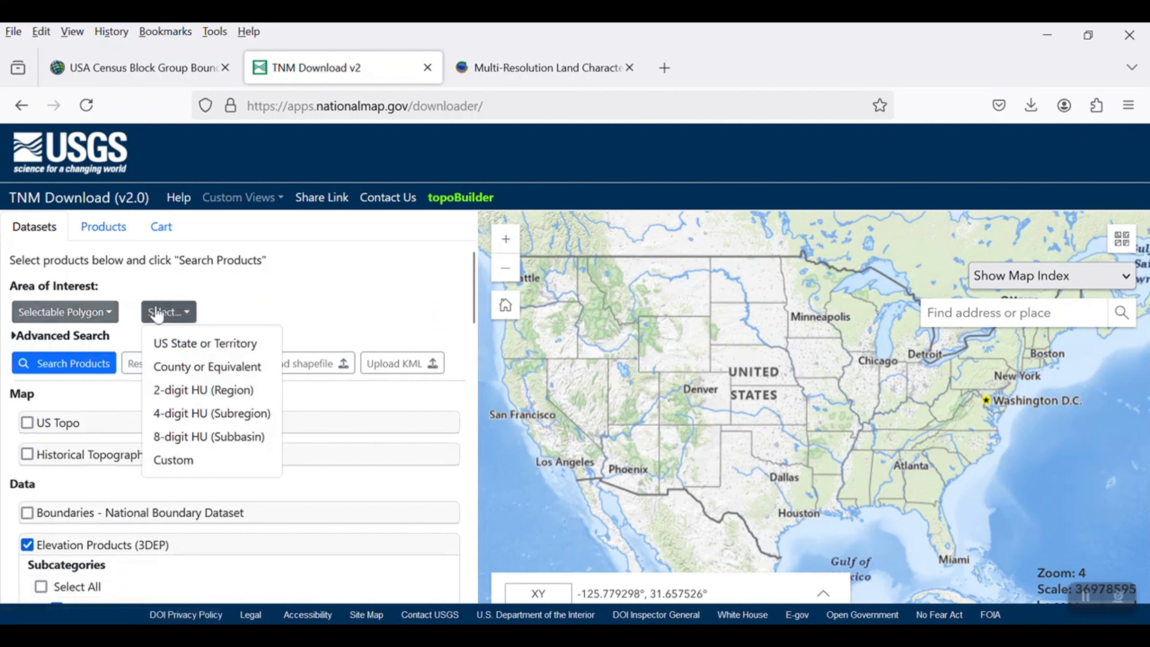
pyautogui.click(185, 367)
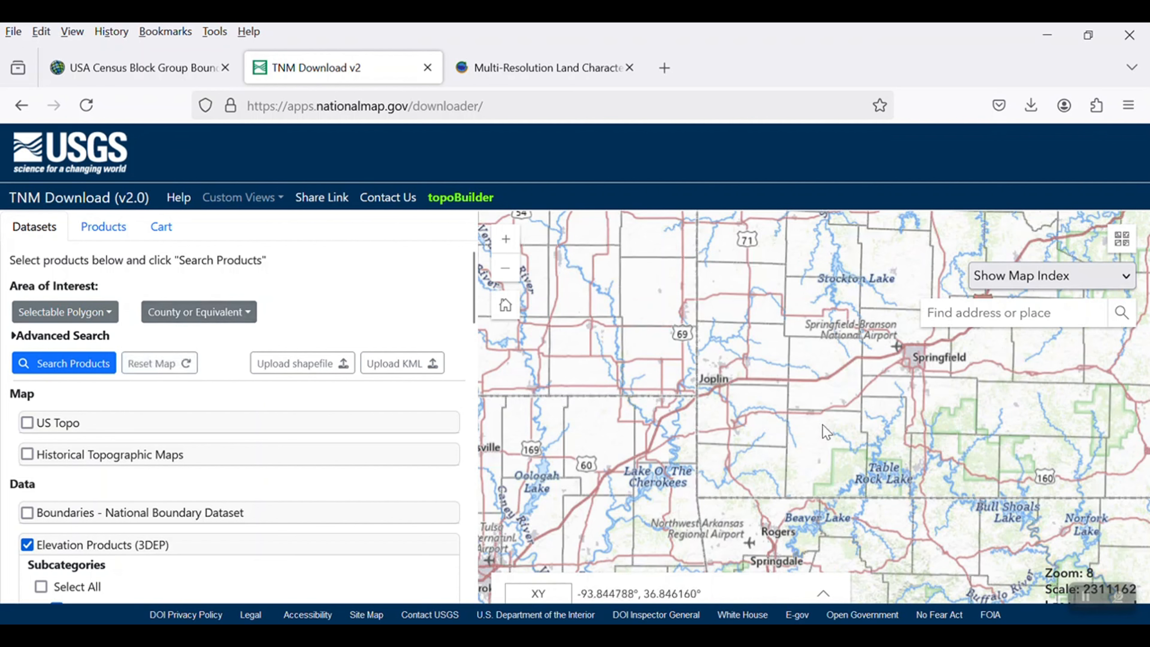
# Select Anderson County, South Carolina, on the map as the area of interest and search for elevation products
pyautogui.scroll(-1, 842, 430)
pyautogui.scroll(-1, 886, 455)
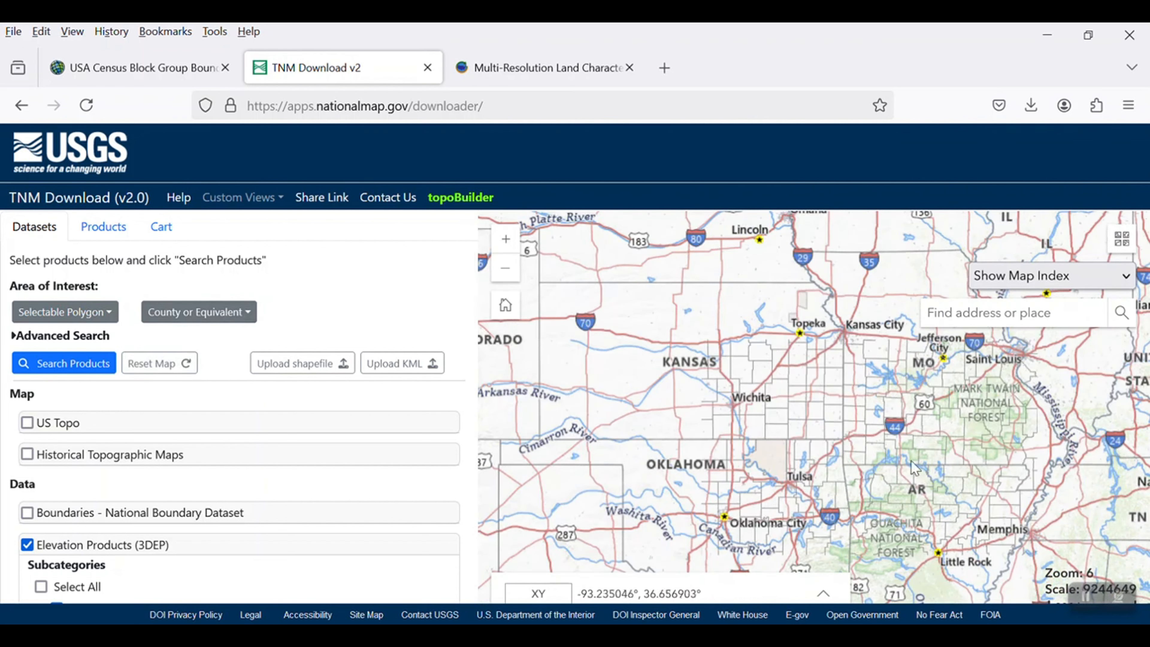
pyautogui.scroll(-1, 921, 471)
pyautogui.scroll(-1, 931, 473)
pyautogui.scroll(-1, 988, 494)
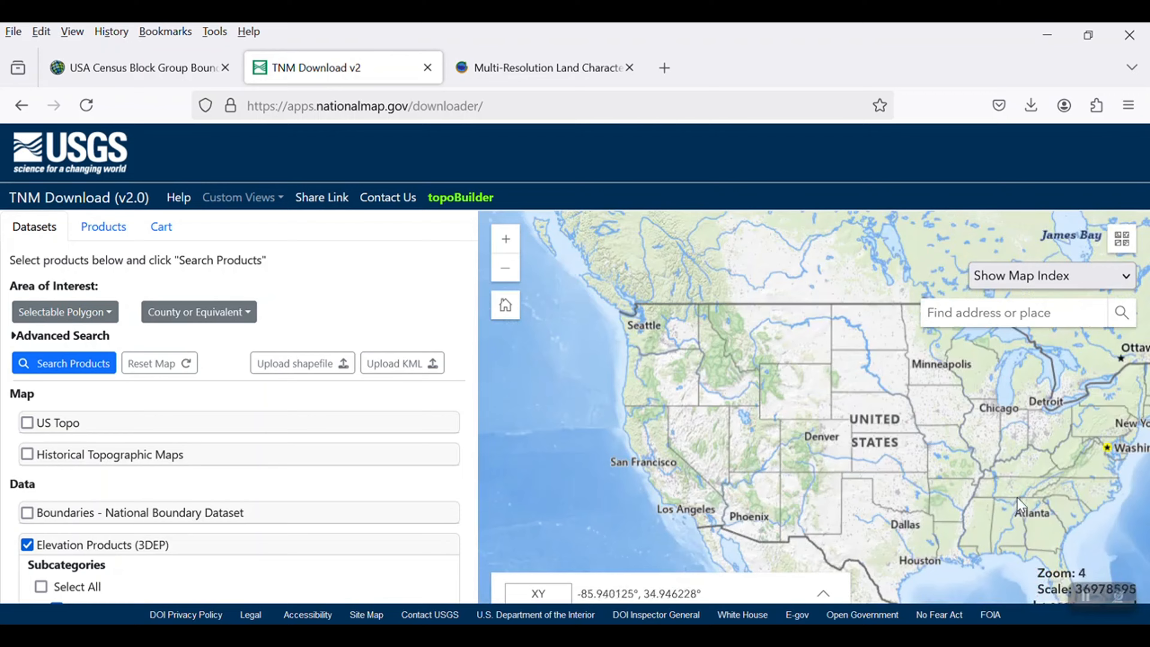
pyautogui.moveTo(1014, 502); pyautogui.dragTo(644, 405)
pyautogui.scroll(2, 710, 427)
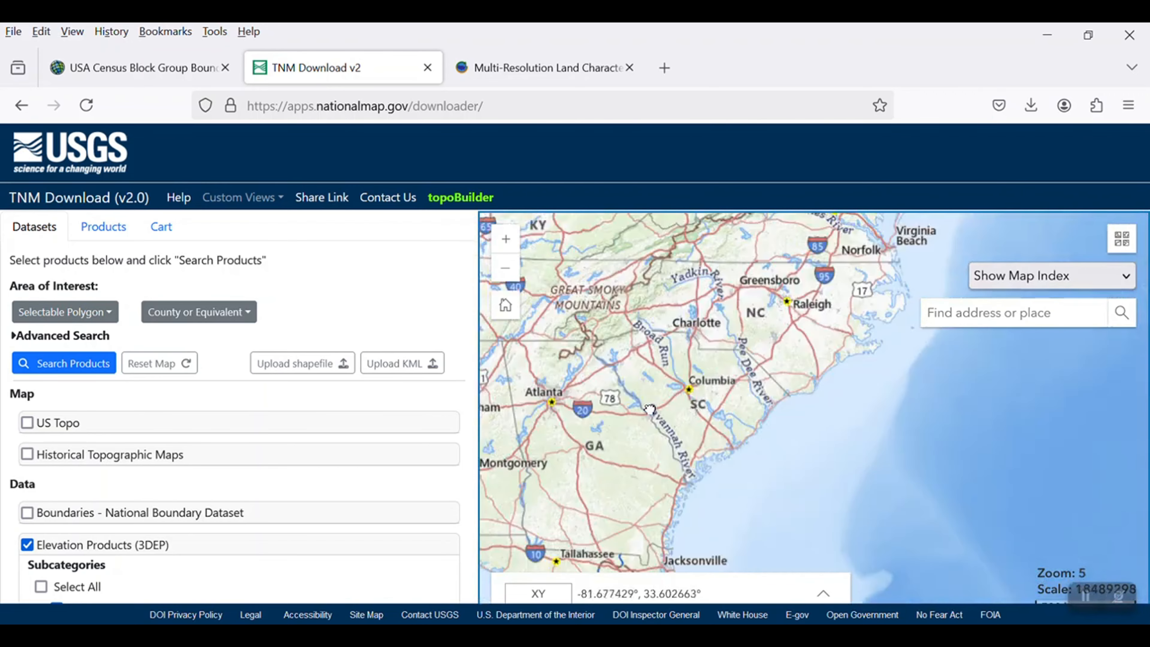
pyautogui.scroll(1, 643, 404)
pyautogui.scroll(2, 637, 395)
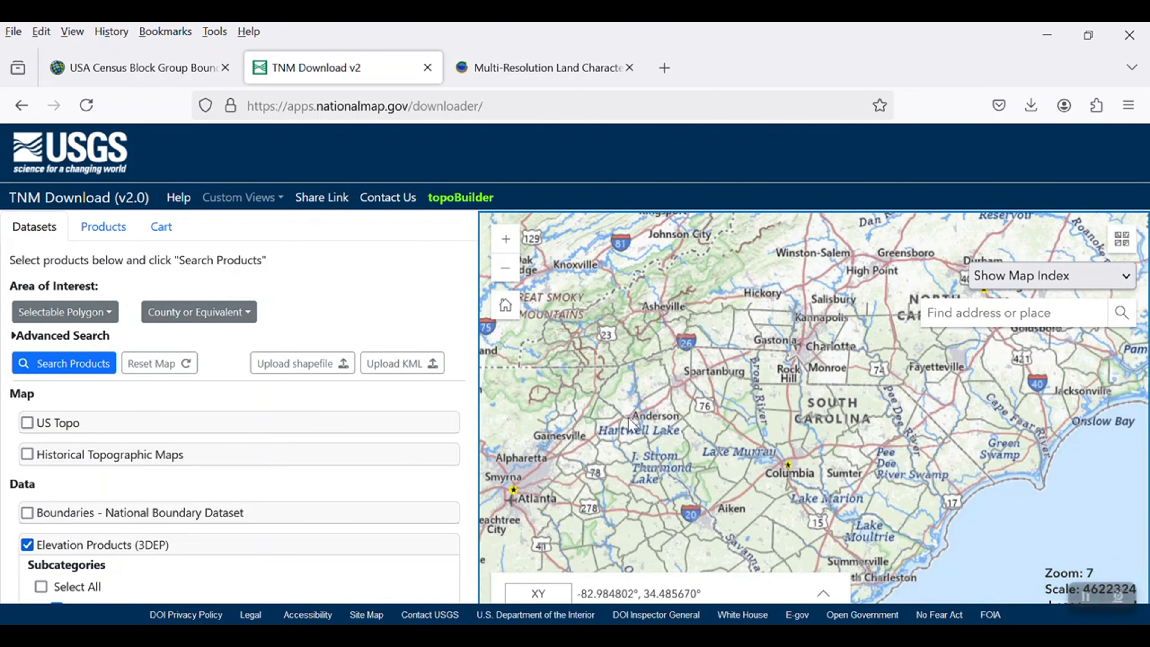
pyautogui.scroll(1, 666, 402)
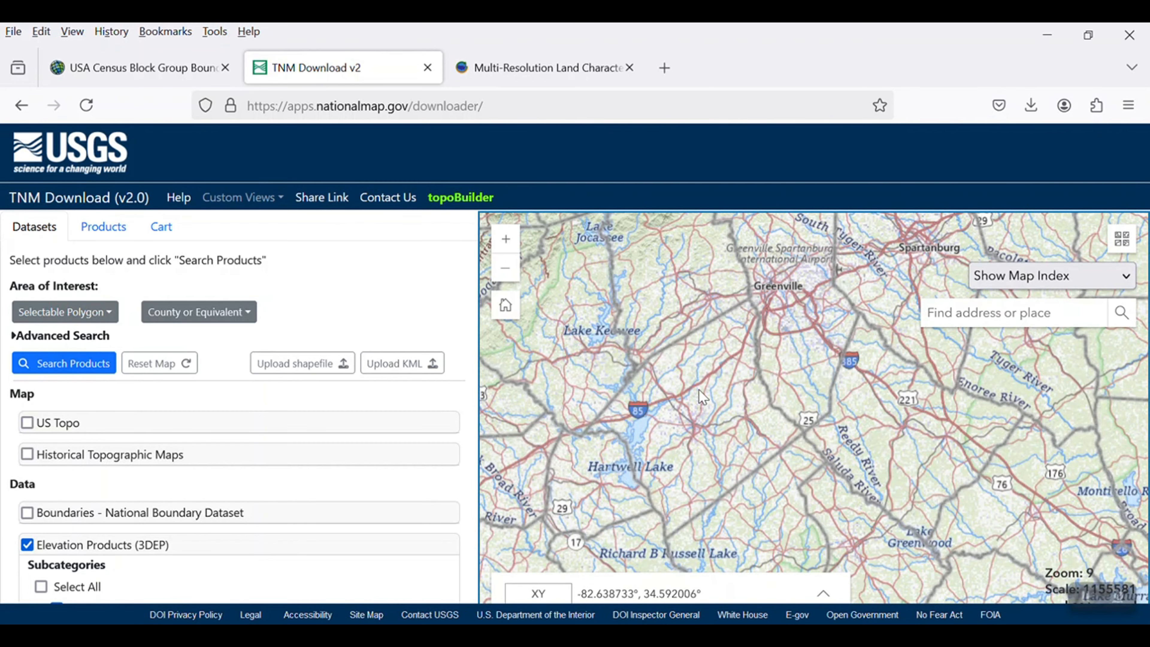
pyautogui.click(698, 389)
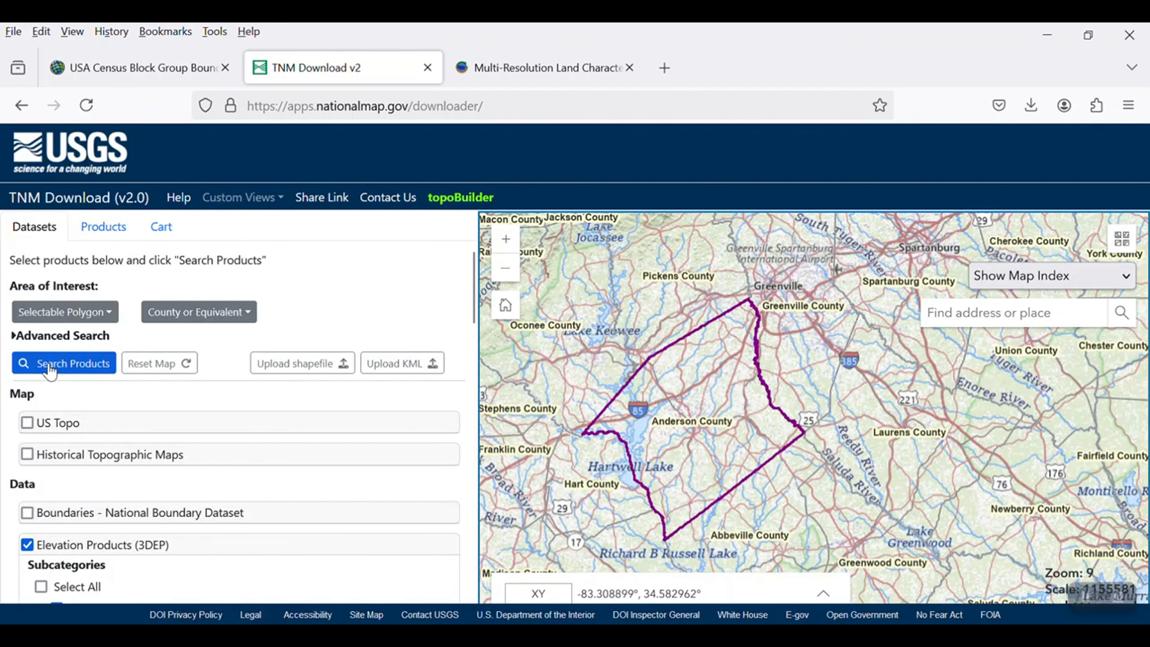
pyautogui.click(66, 367)
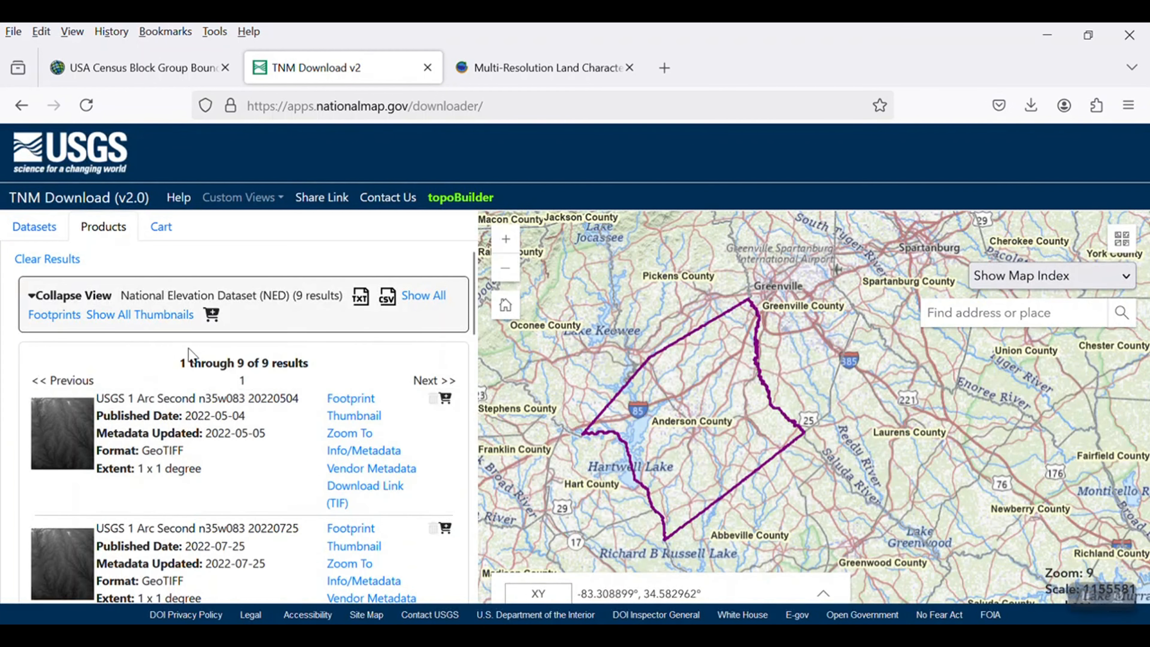
# Examine the publication dates and footprints of the 1 arc-second DEM products against the Anderson County boundary
pyautogui.scroll(-1, 694, 378)
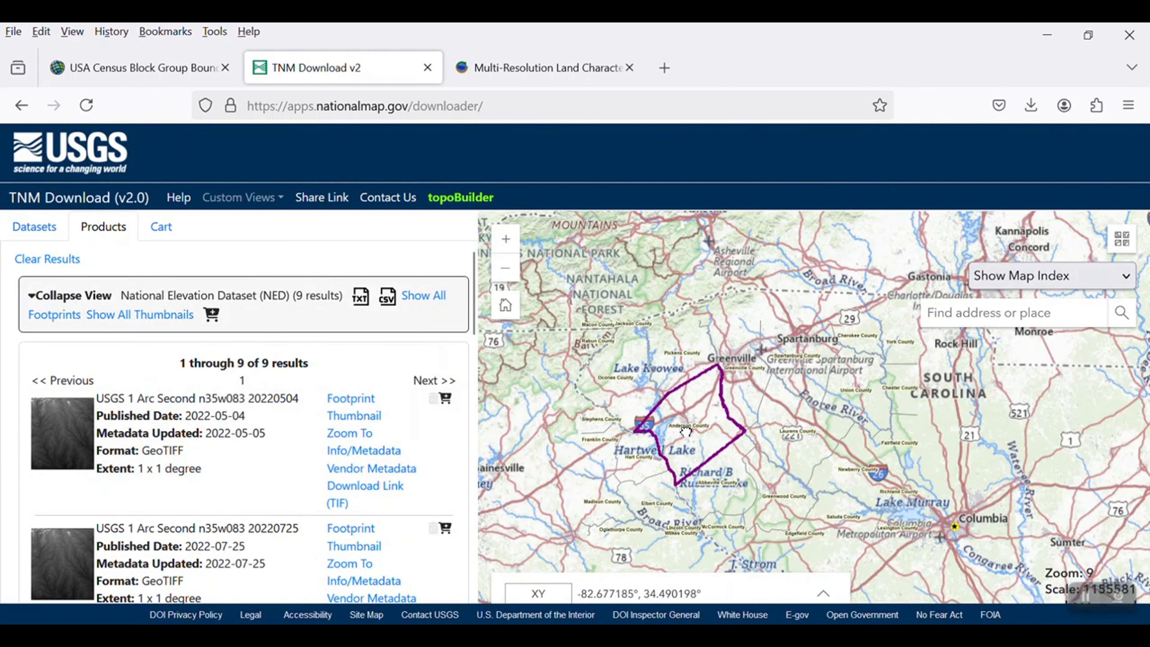
pyautogui.scroll(-10, 165, 543)
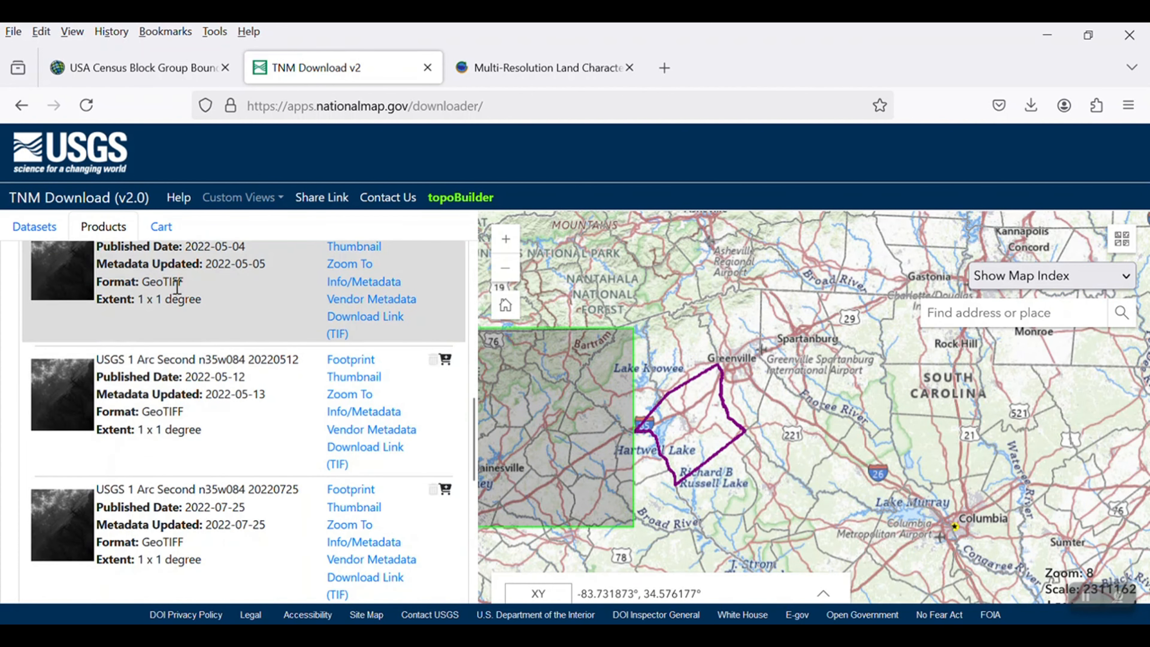
pyautogui.scroll(-4, 168, 319)
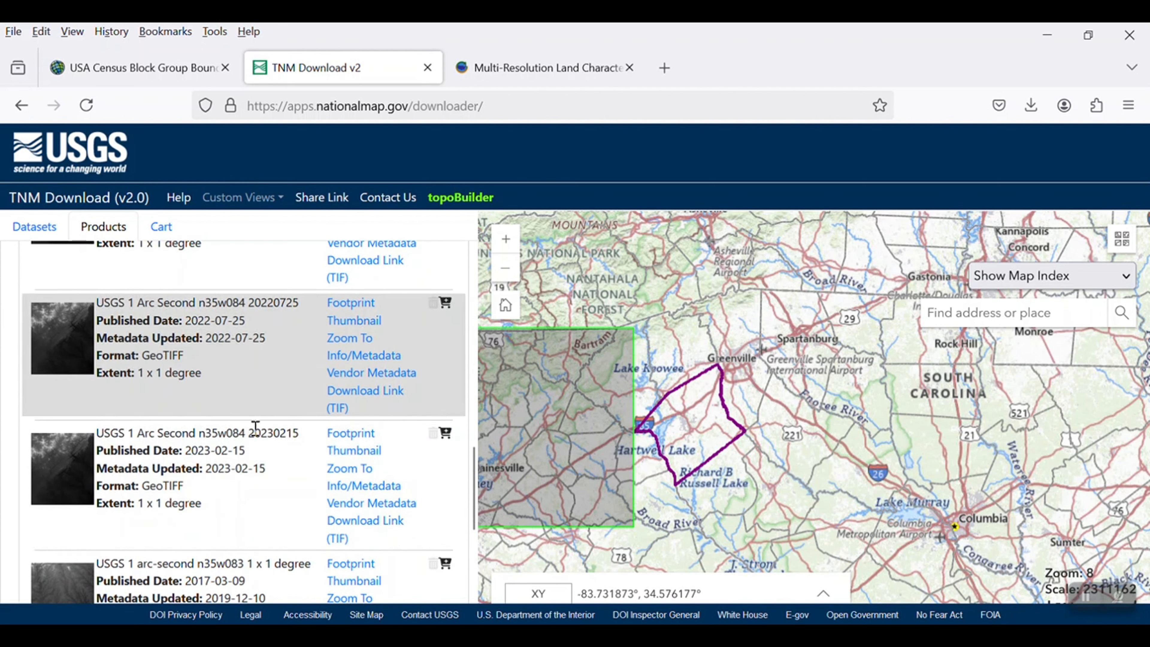
pyautogui.scroll(5, 187, 471)
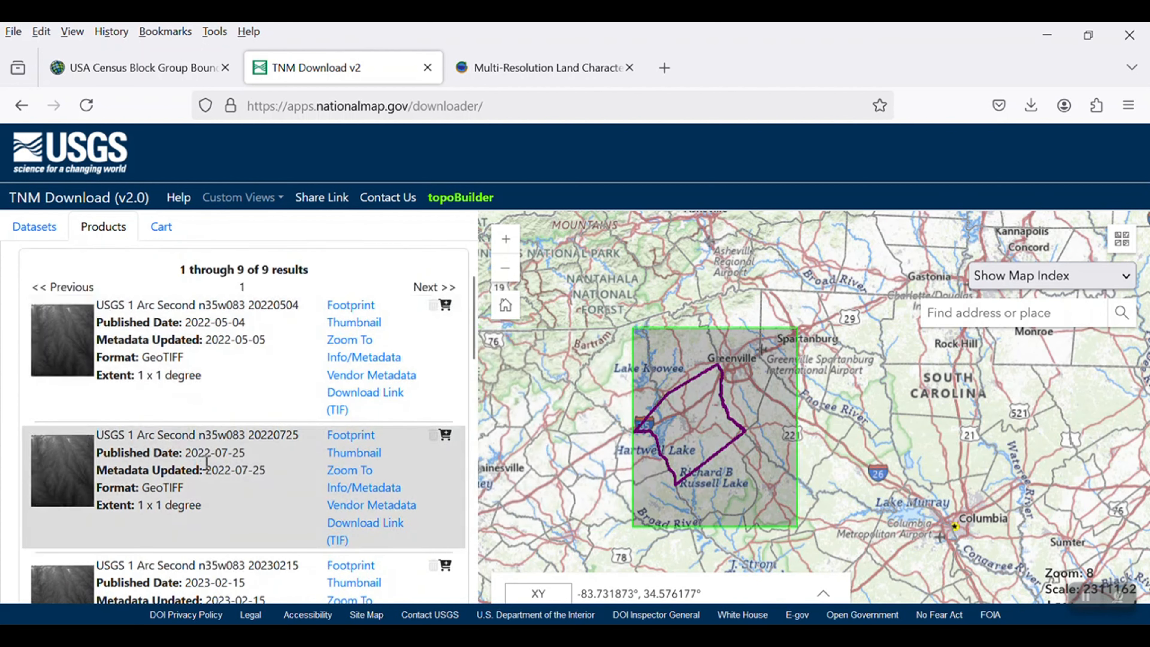
pyautogui.scroll(-5, 206, 462)
pyautogui.scroll(5, 203, 453)
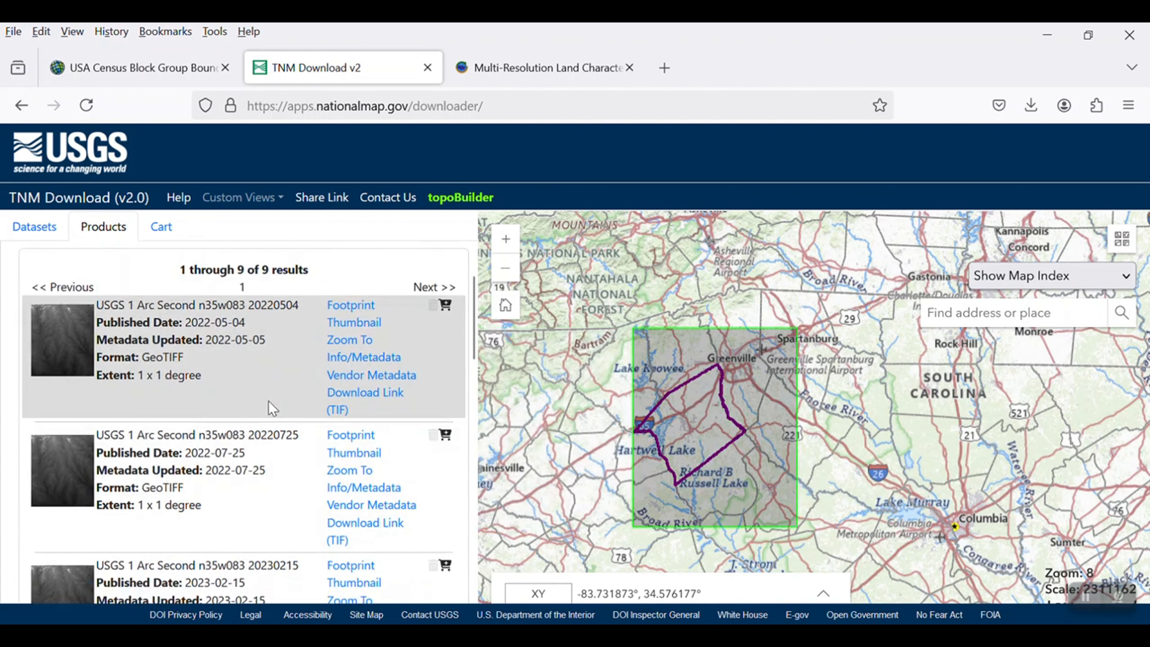
pyautogui.scroll(-4, 242, 407)
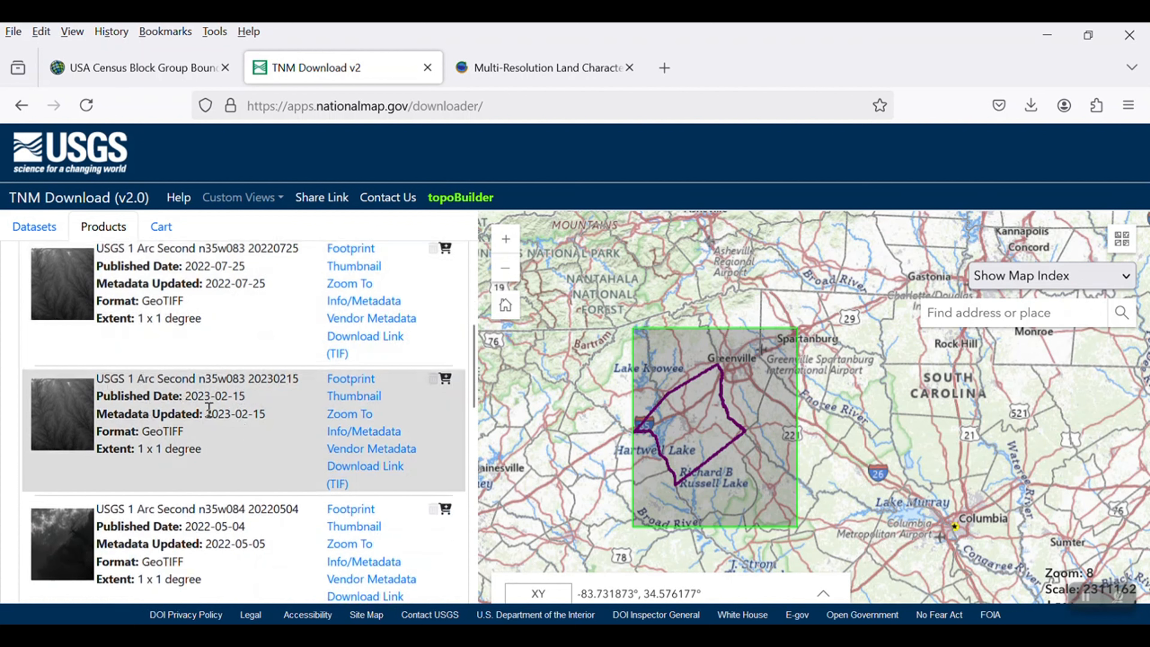
pyautogui.scroll(-6, 184, 390)
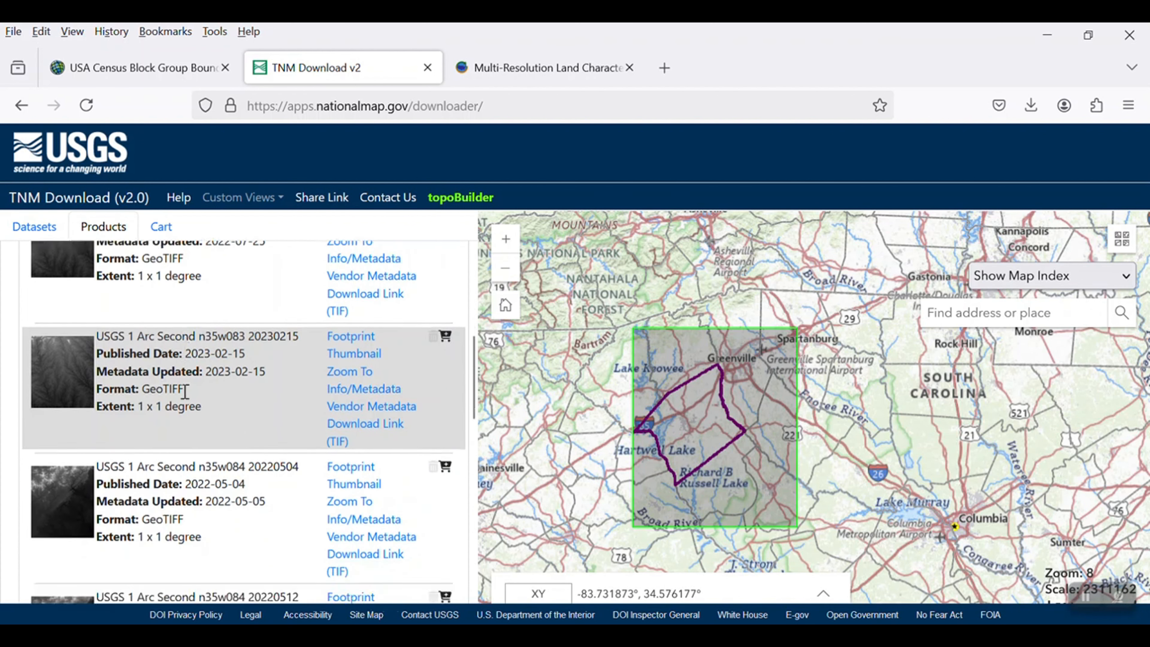
pyautogui.scroll(-8, 219, 469)
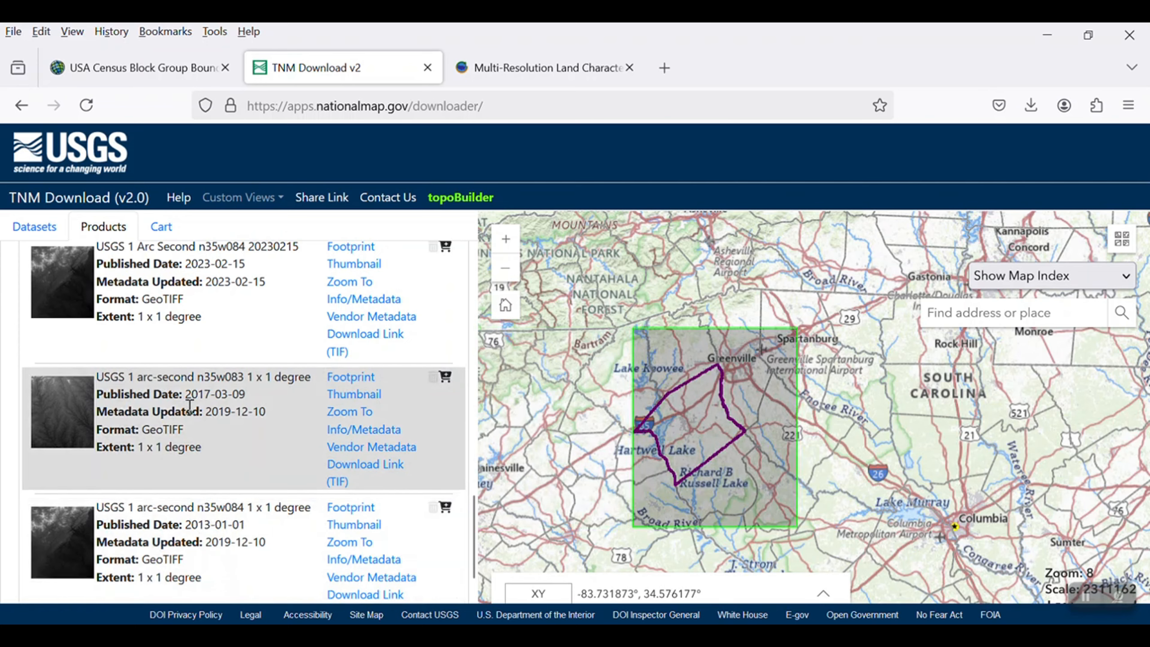
pyautogui.scroll(16, 204, 399)
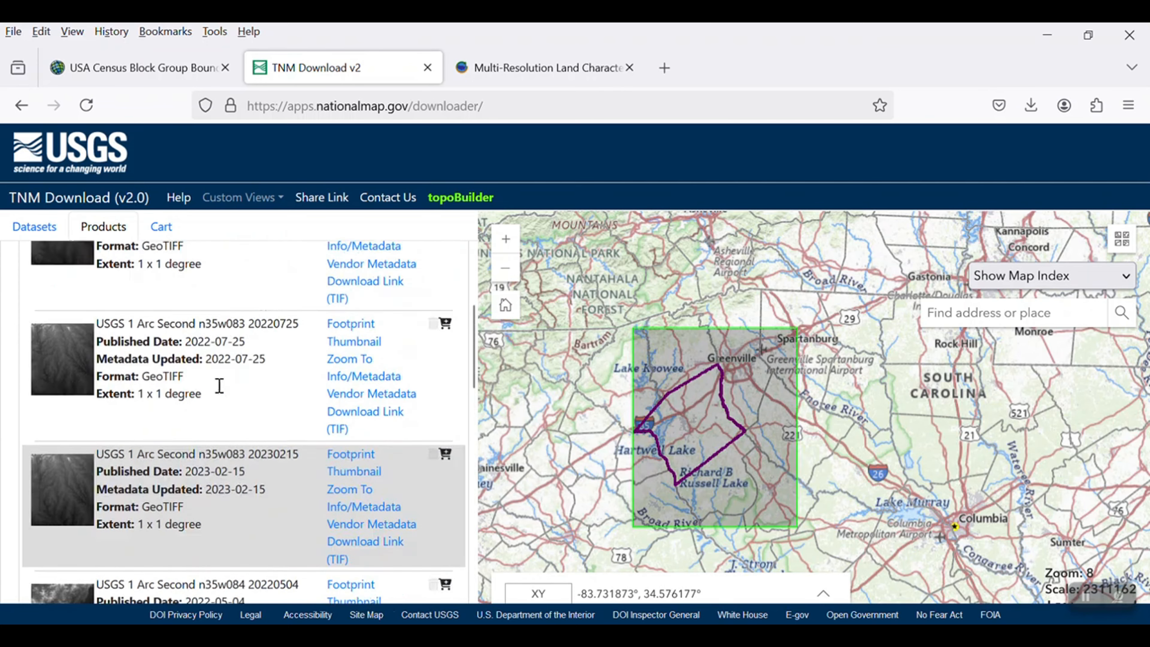
pyautogui.scroll(5, 219, 385)
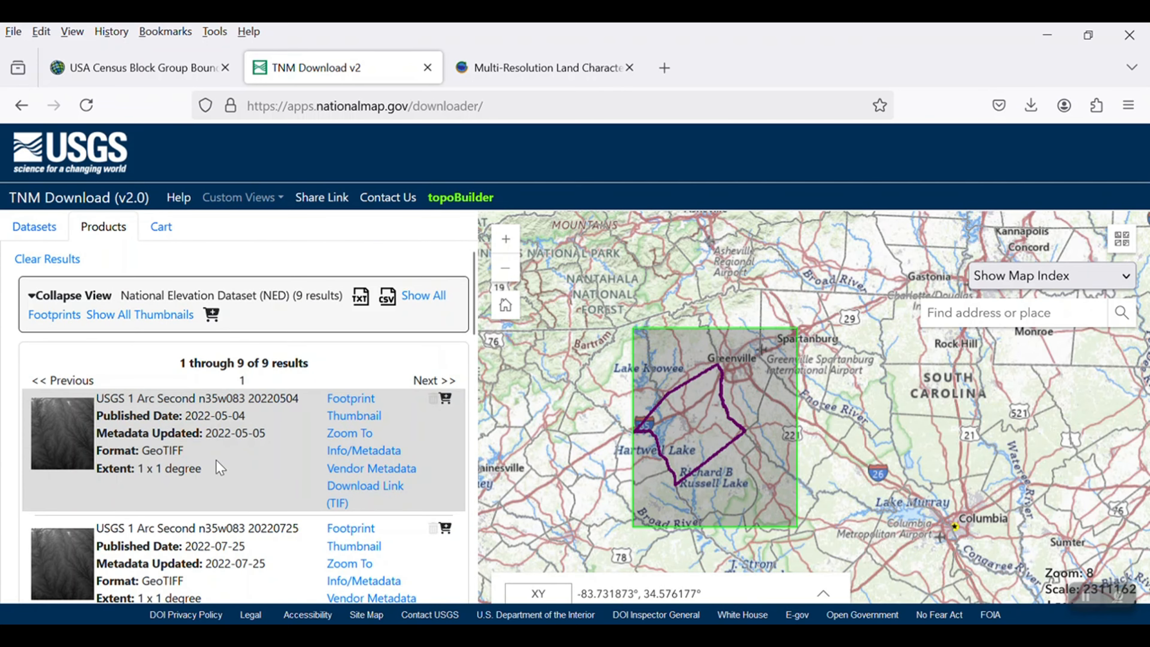
pyautogui.scroll(-4, 216, 460)
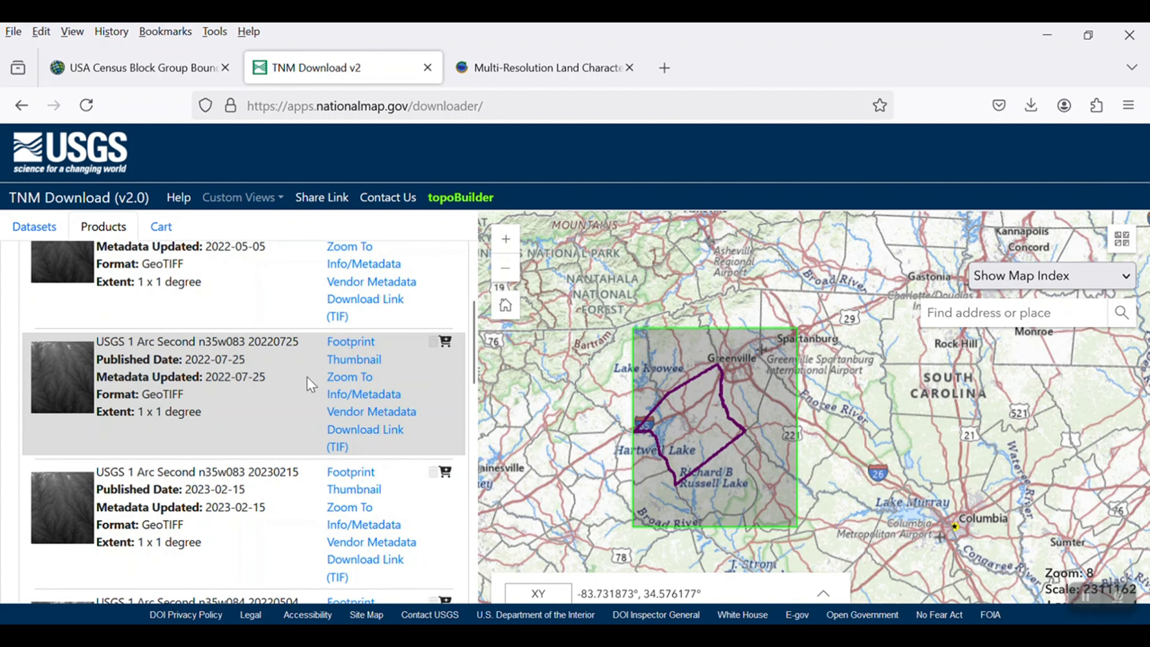
pyautogui.click(351, 428)
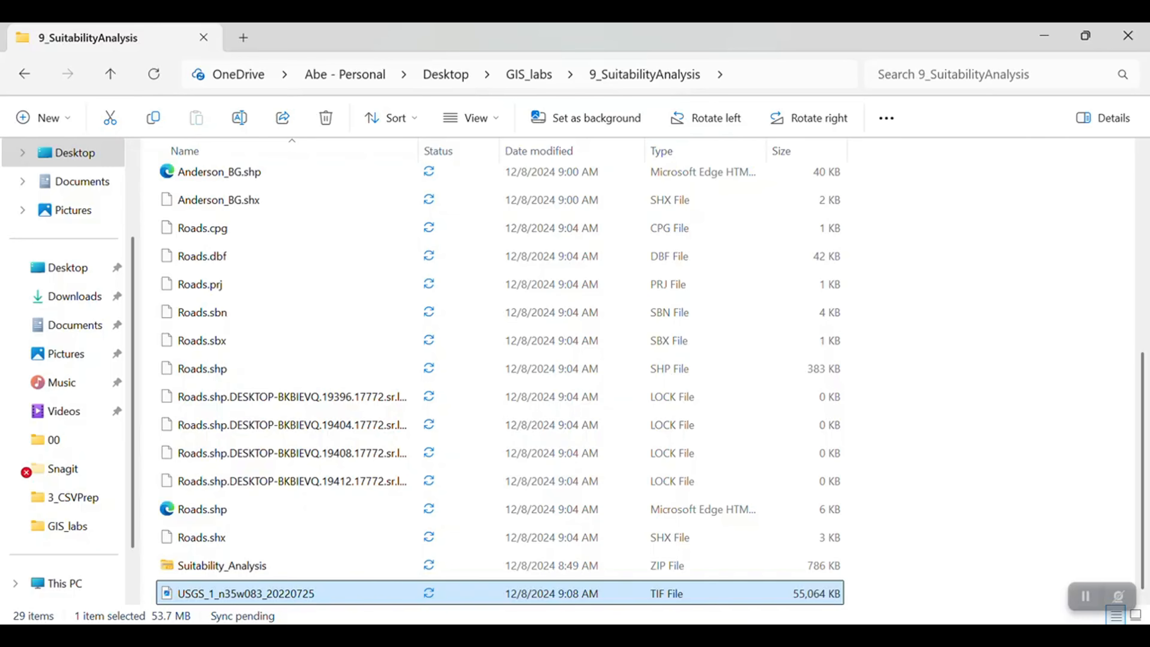
# Switch to ArcGIS Pro, add USGS_1_n35w083_20220725.tif from the 9_SuitabilityAnalysis folder to the map, and calculate its statistics
pyautogui.moveTo(706, 635)
pyautogui.click(530, 562)
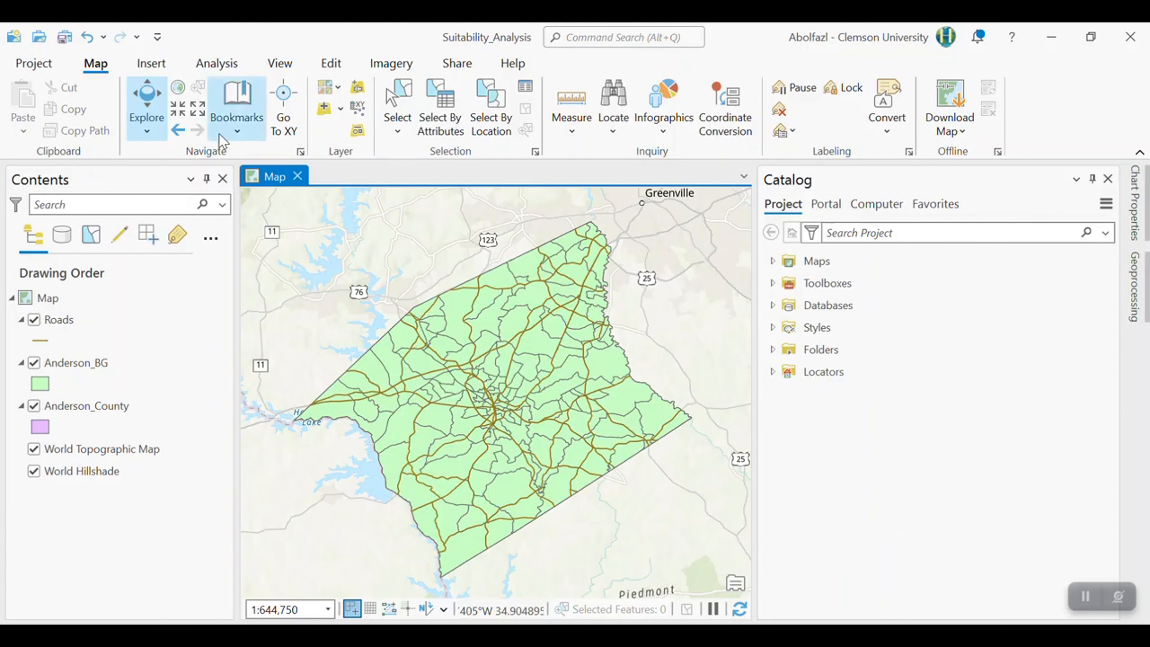
pyautogui.click(324, 108)
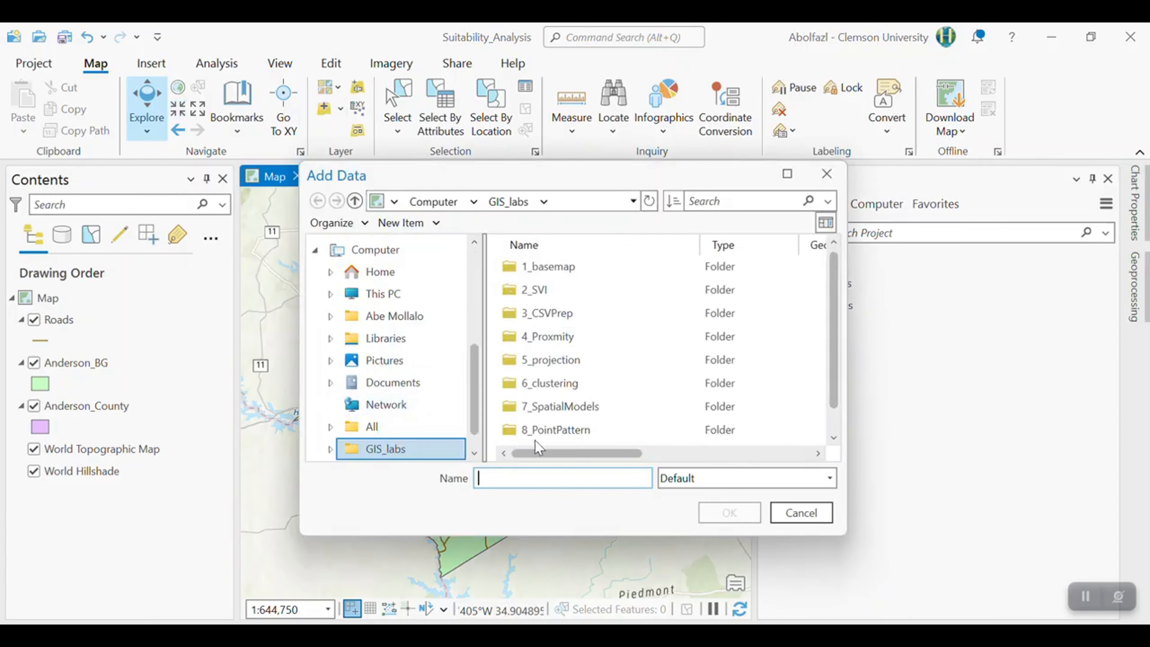
pyautogui.scroll(-2, 557, 430)
pyautogui.doubleClick(557, 429)
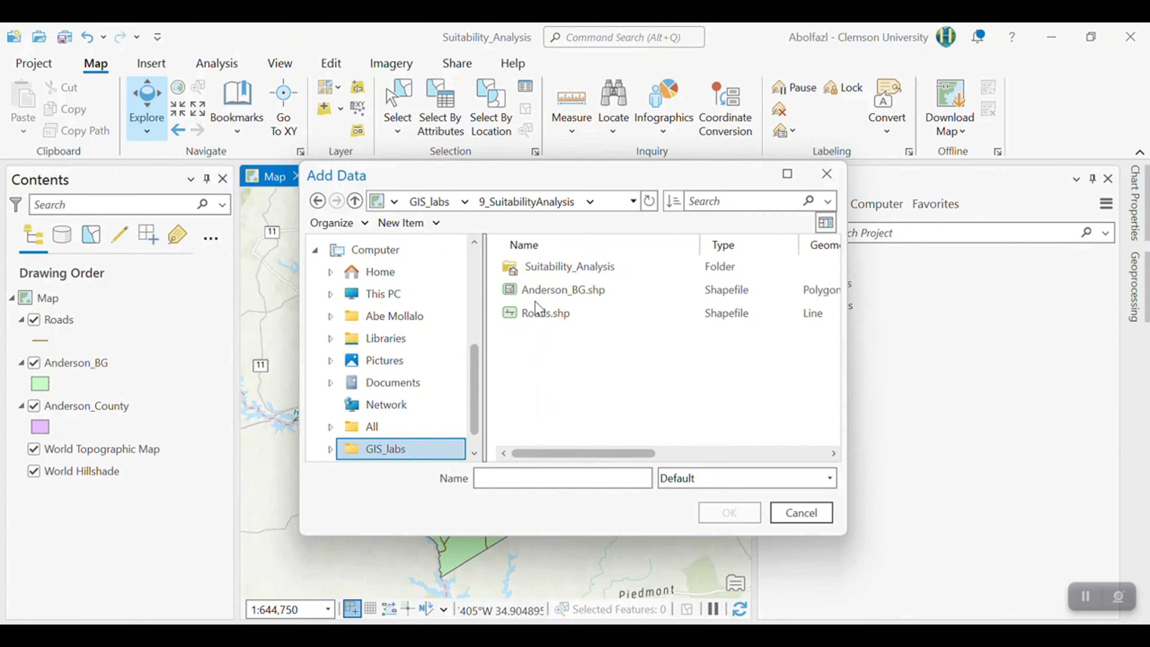
pyautogui.click(649, 201)
pyautogui.click(561, 339)
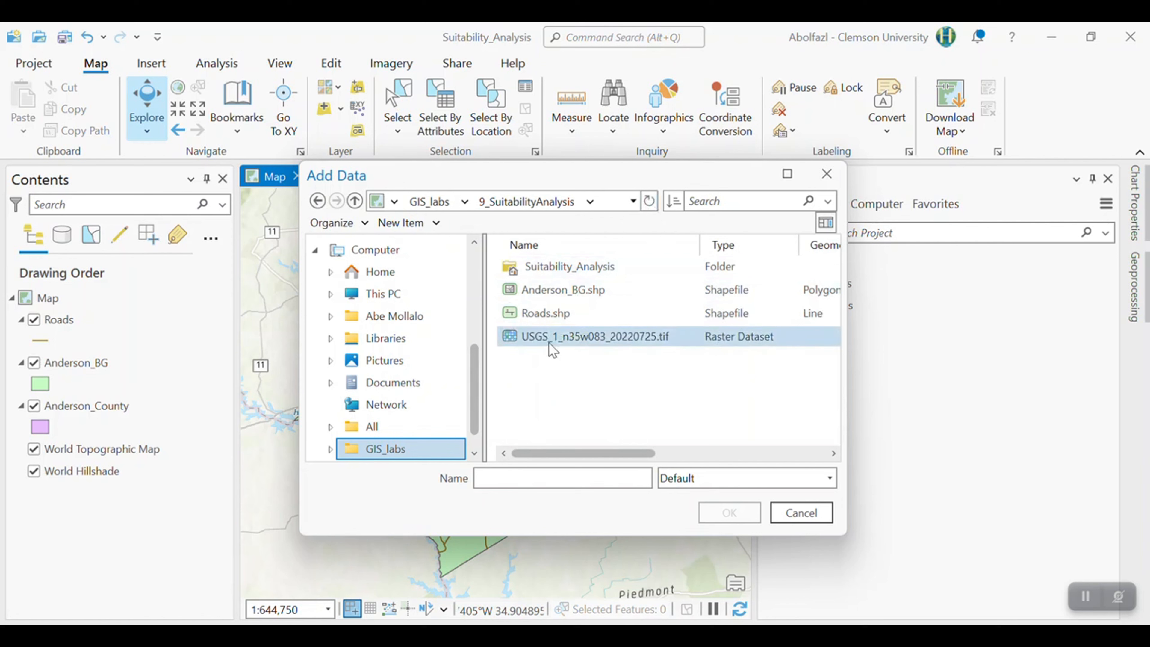
pyautogui.click(720, 514)
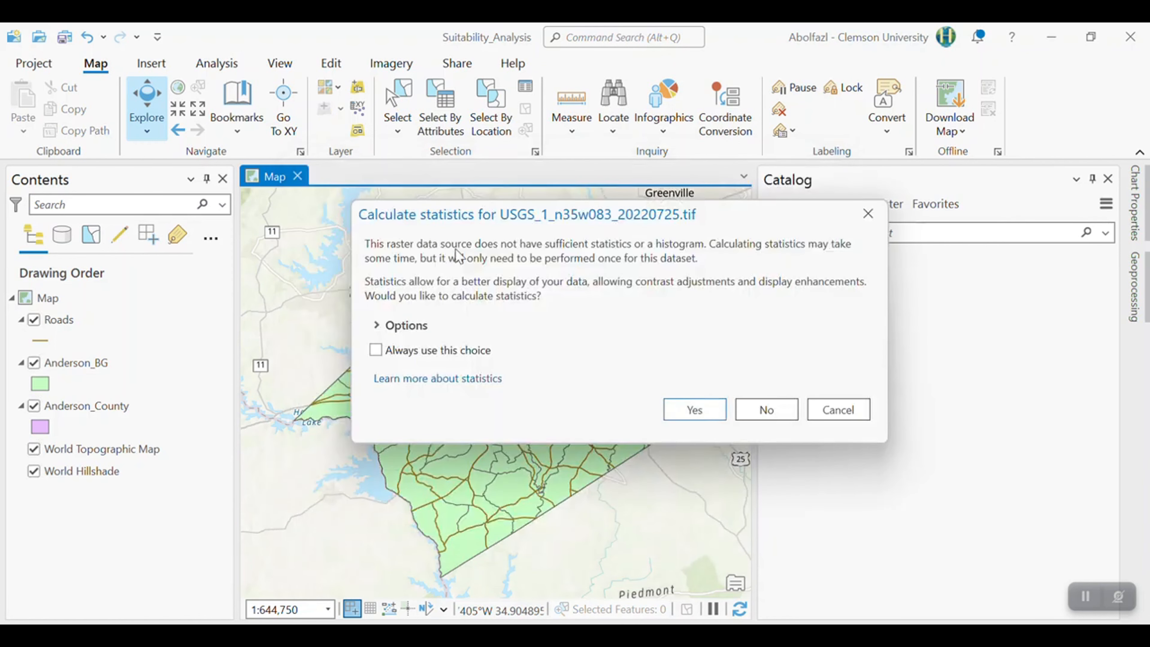
pyautogui.click(692, 409)
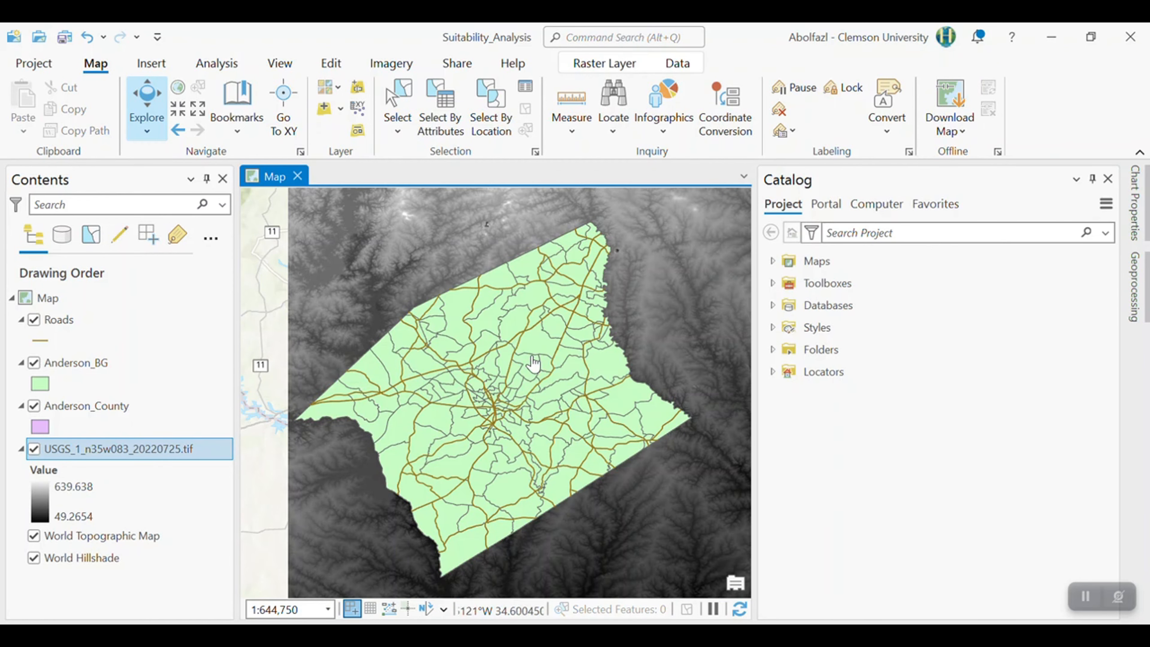
# Examine the DEM's coverage on the map against the Anderson County block groups
pyautogui.scroll(-2, 557, 340)
pyautogui.scroll(1, 579, 312)
pyautogui.scroll(-1, 579, 312)
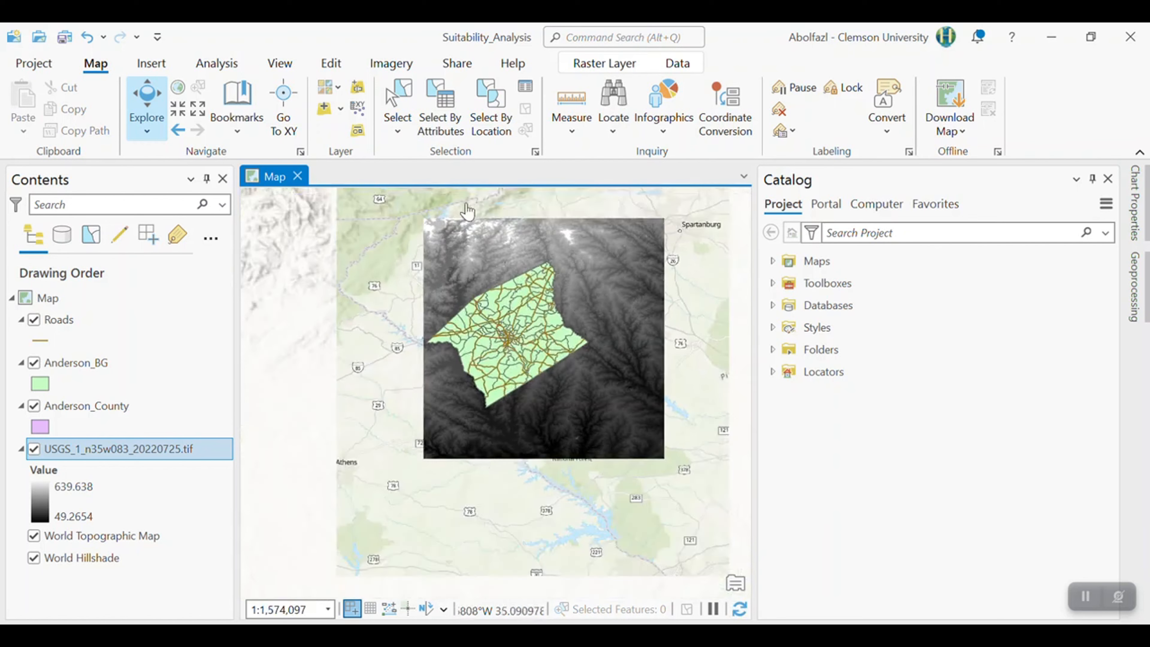
pyautogui.moveTo(489, 240); pyautogui.dragTo(462, 297)
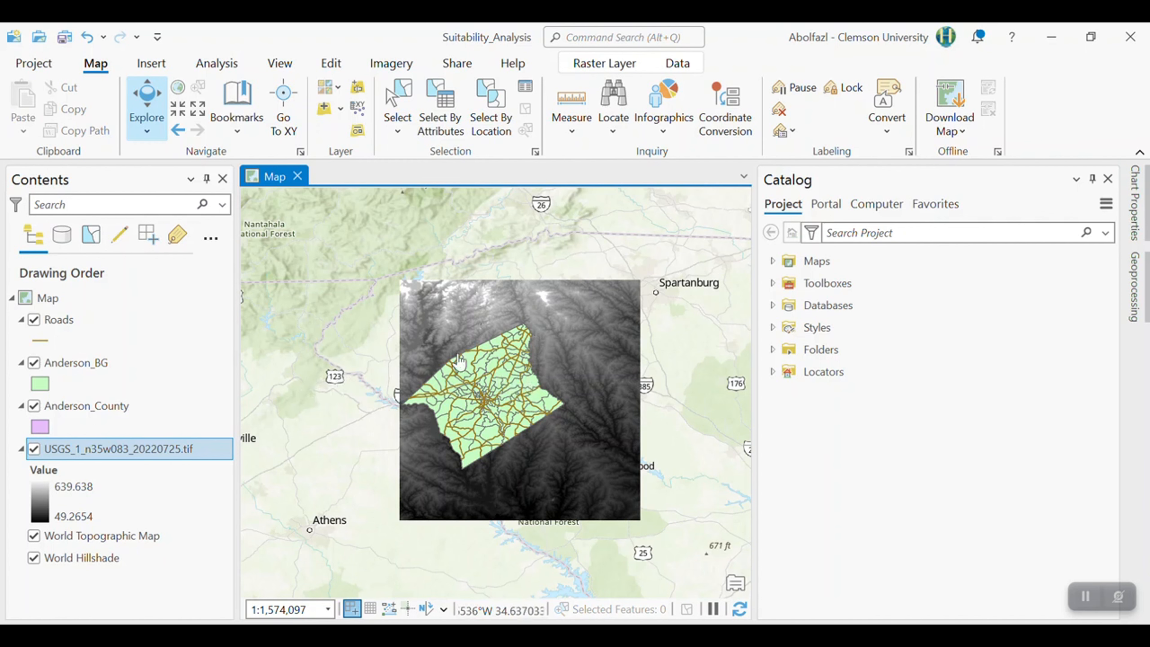
pyautogui.scroll(1, 503, 415)
pyautogui.scroll(1, 504, 416)
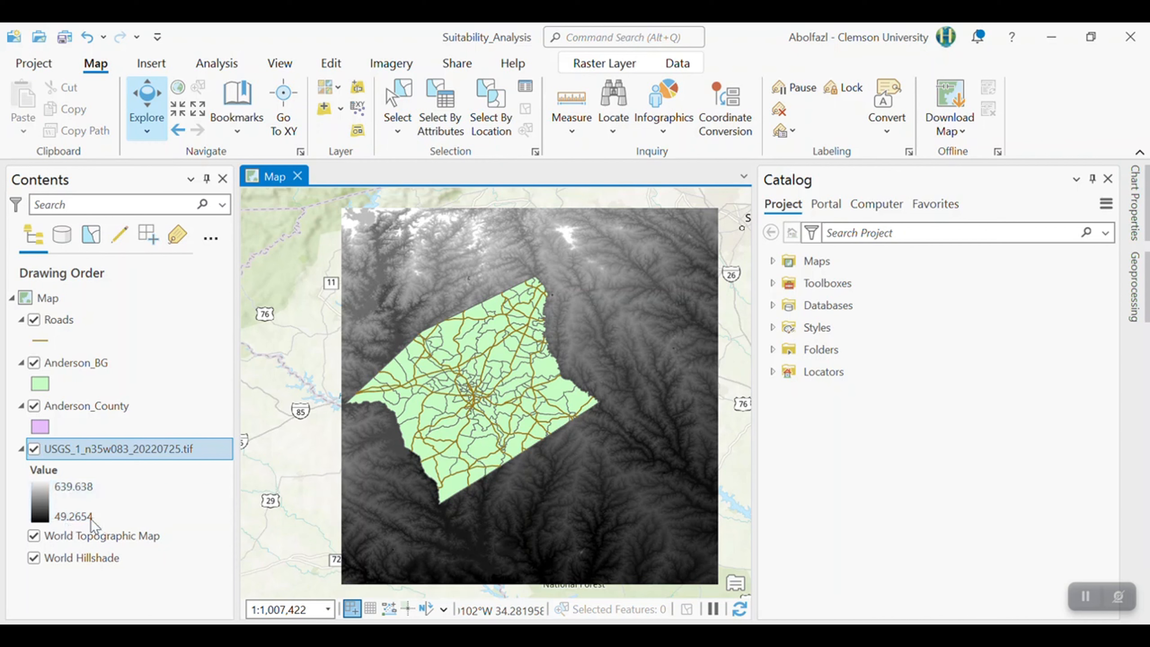
# Review the elevation units and source raster information in the DEM layer's properties, leaving the settings unchanged
pyautogui.rightClick(82, 450)
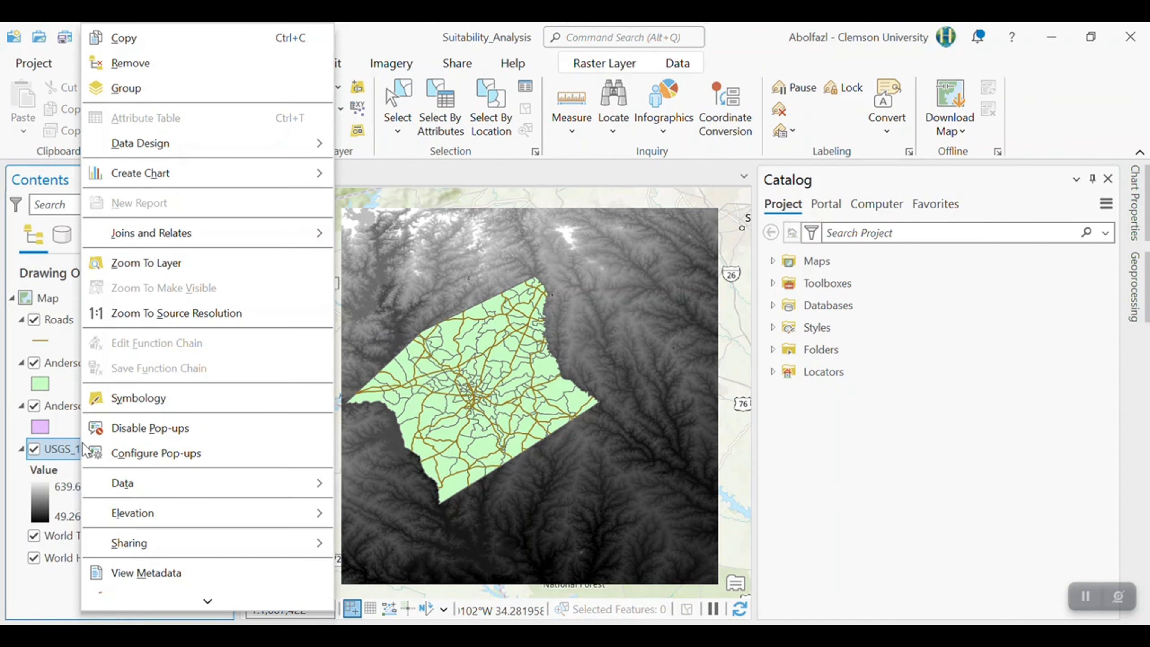
pyautogui.scroll(-2, 150, 575)
pyautogui.click(162, 590)
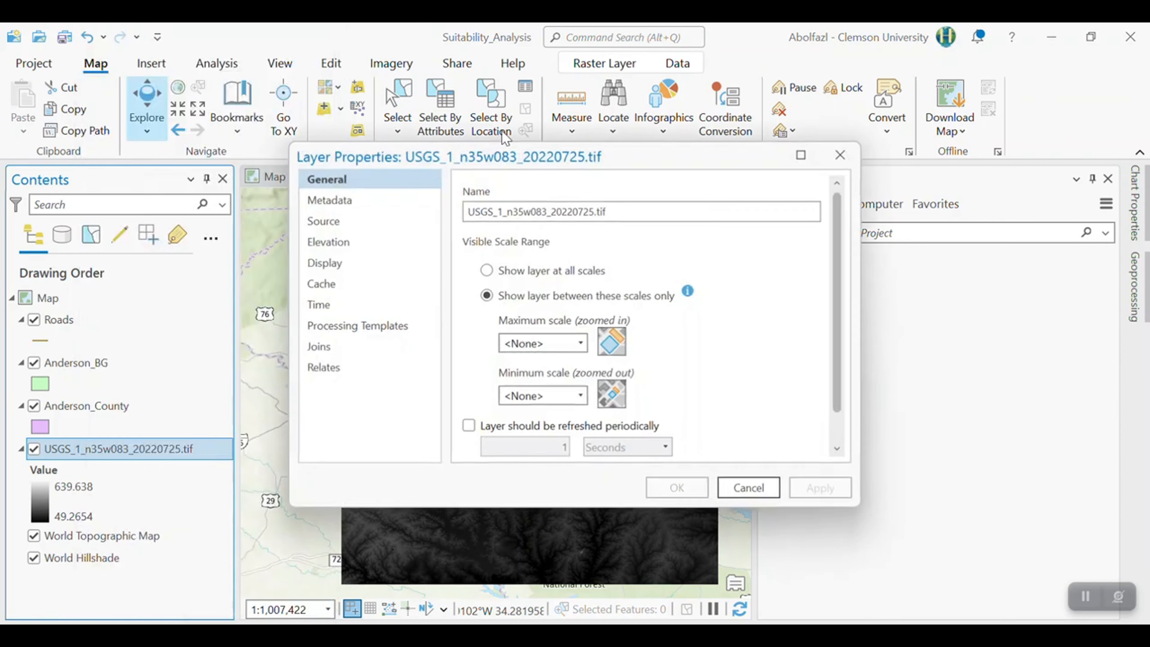
pyautogui.click(362, 221)
pyautogui.click(332, 247)
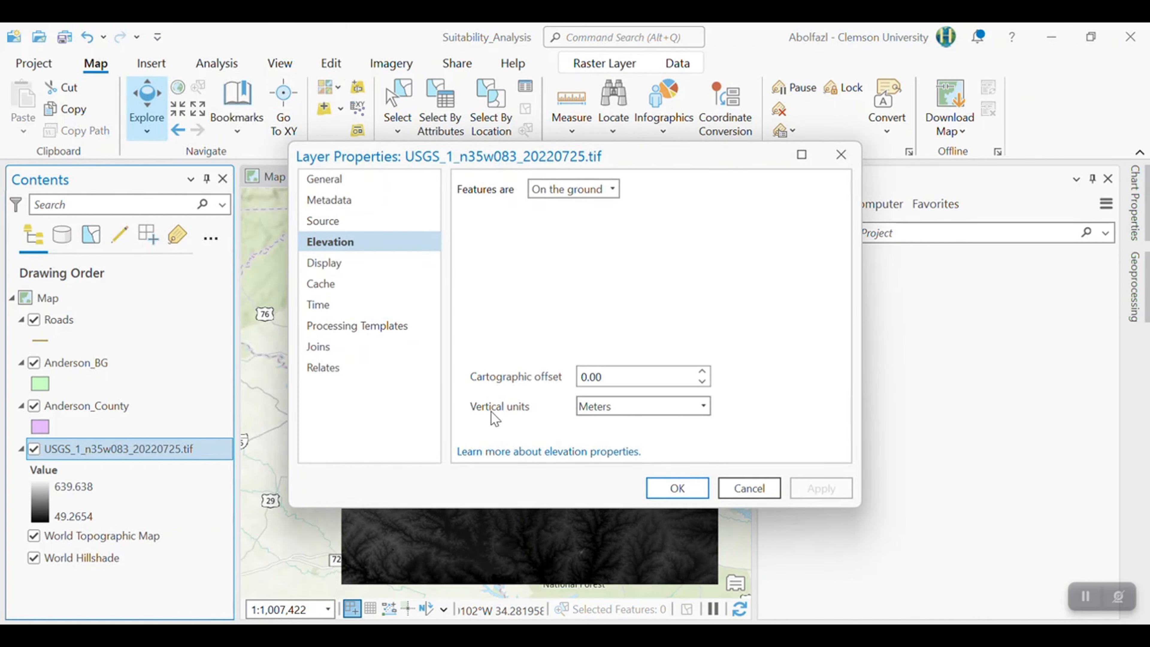
pyautogui.click(323, 221)
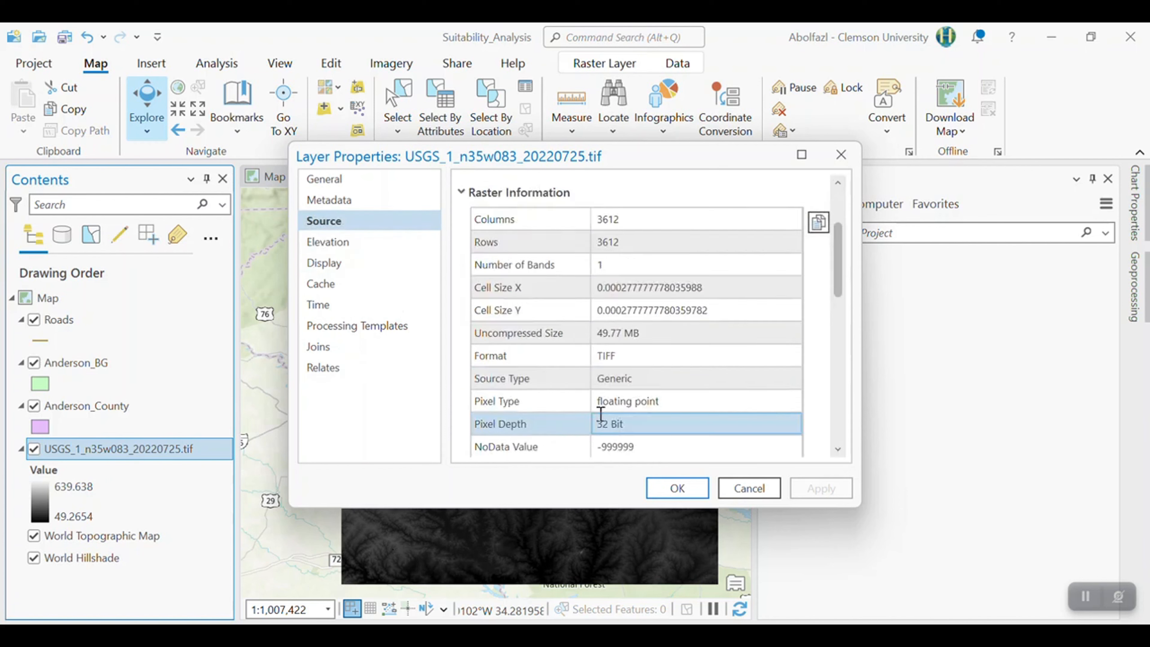
pyautogui.scroll(5, 590, 416)
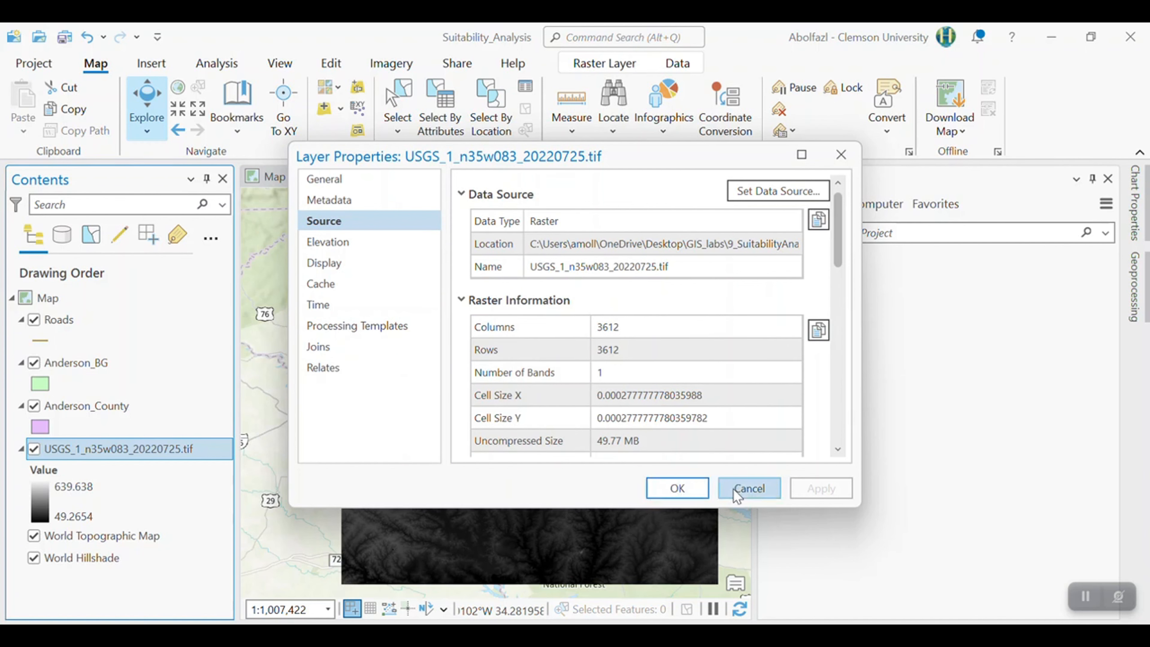
pyautogui.click(748, 489)
# Move the USGS DEM layer above Roads in the drawing order
pyautogui.scroll(4, 541, 344)
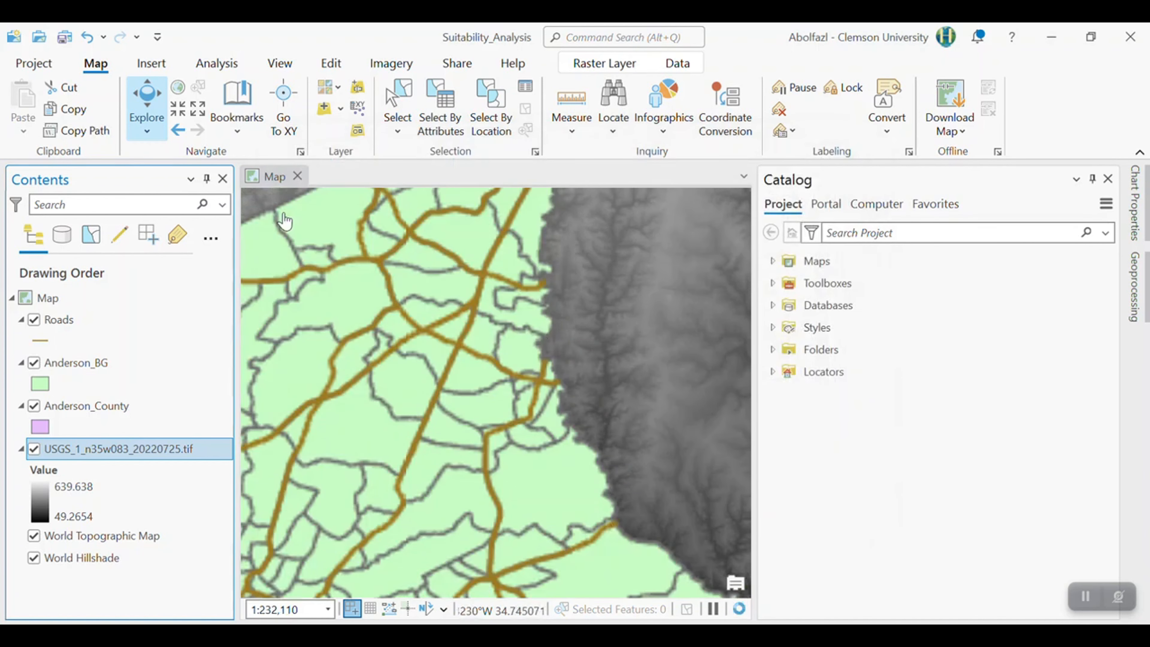
pyautogui.scroll(-2, 284, 221)
pyautogui.moveTo(86, 449); pyautogui.dragTo(83, 328)
pyautogui.scroll(-4, 400, 377)
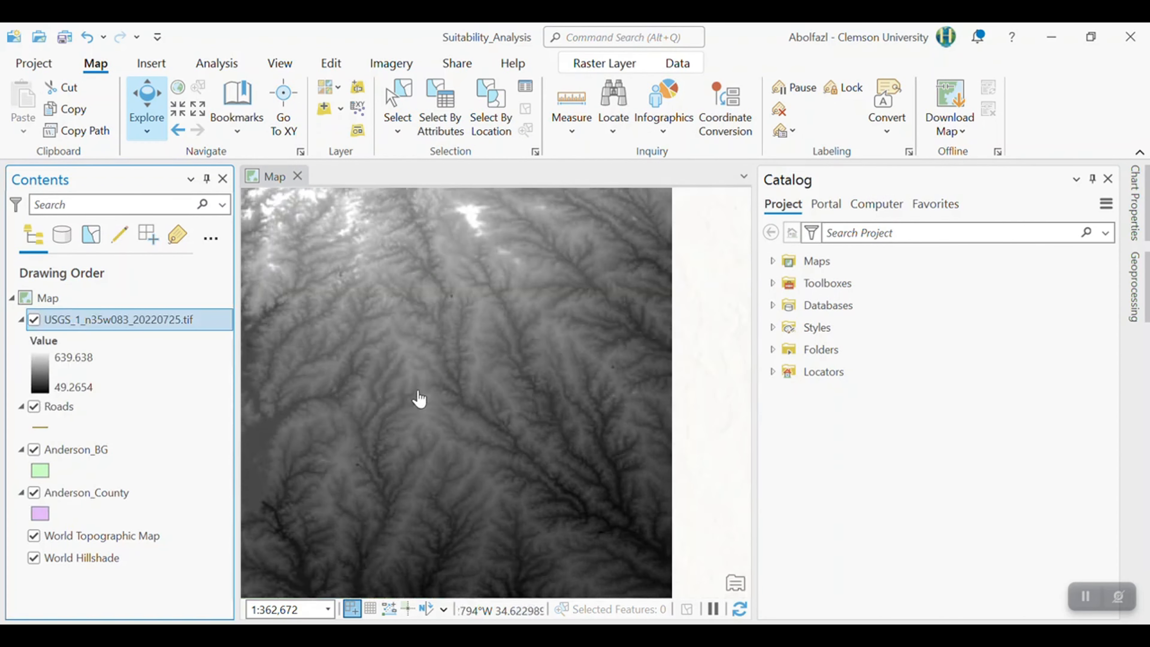
# Inspect the elevation values of several DEM cells at dark and bright locations on the map
pyautogui.click(451, 413)
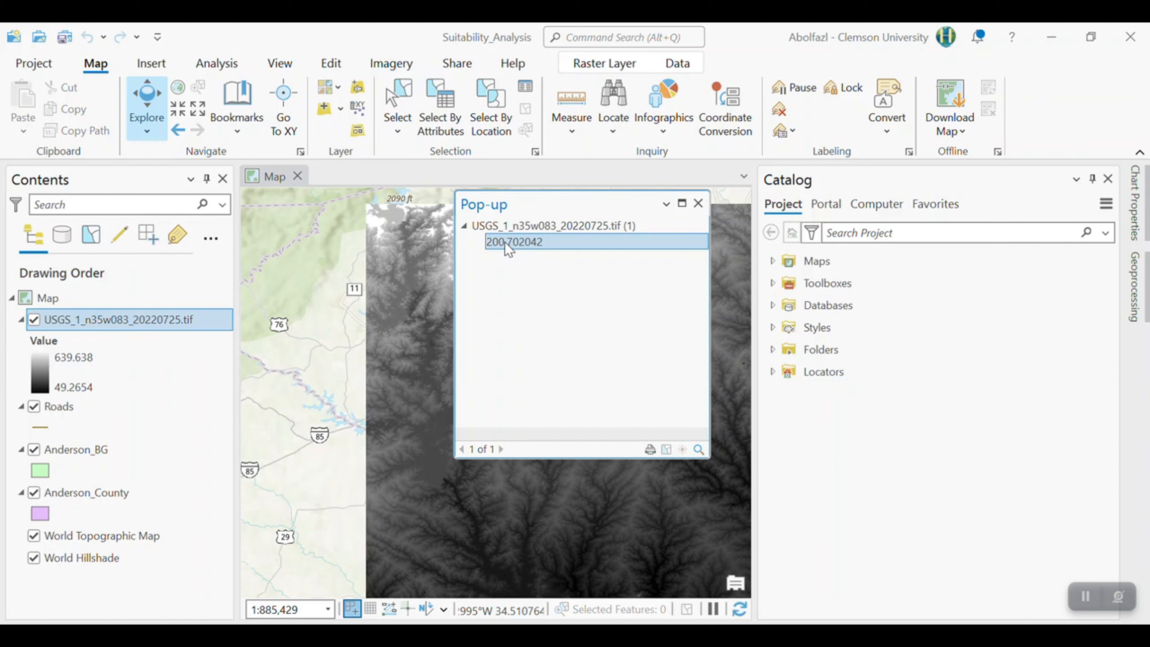
pyautogui.click(438, 332)
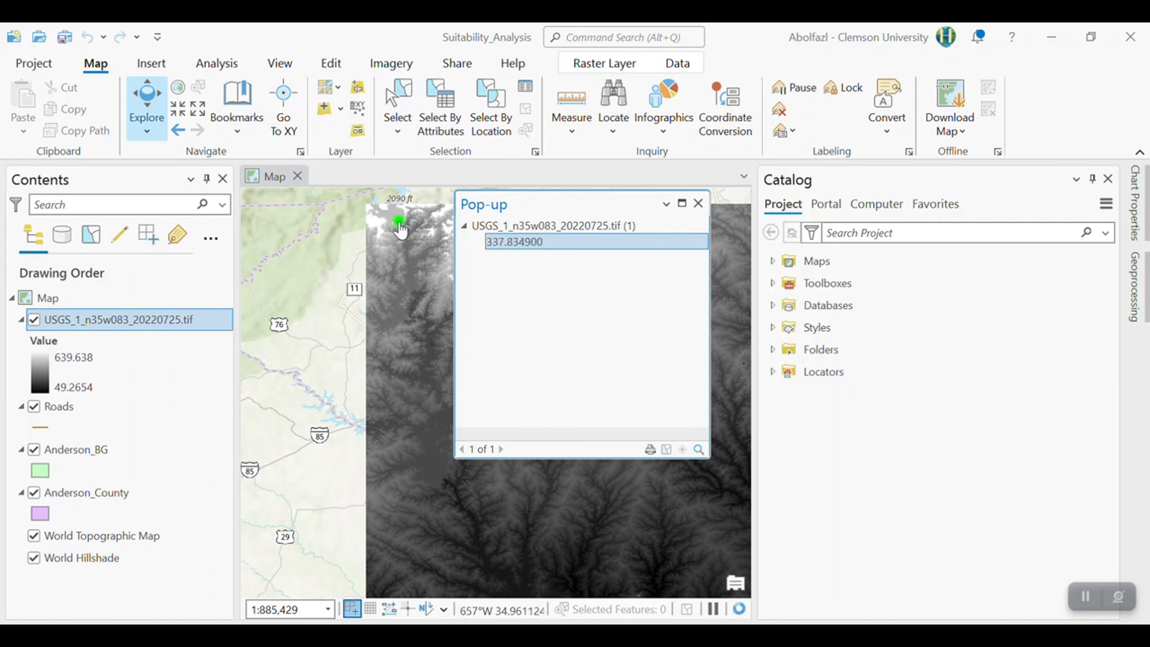
pyautogui.click(382, 212)
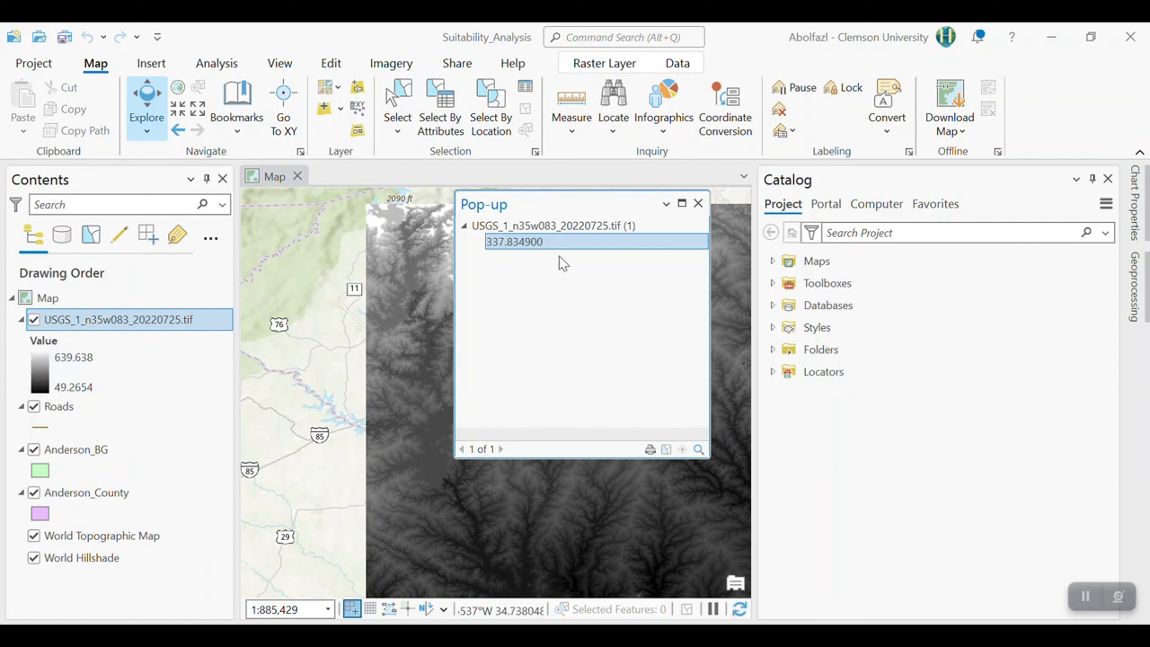
pyautogui.click(698, 204)
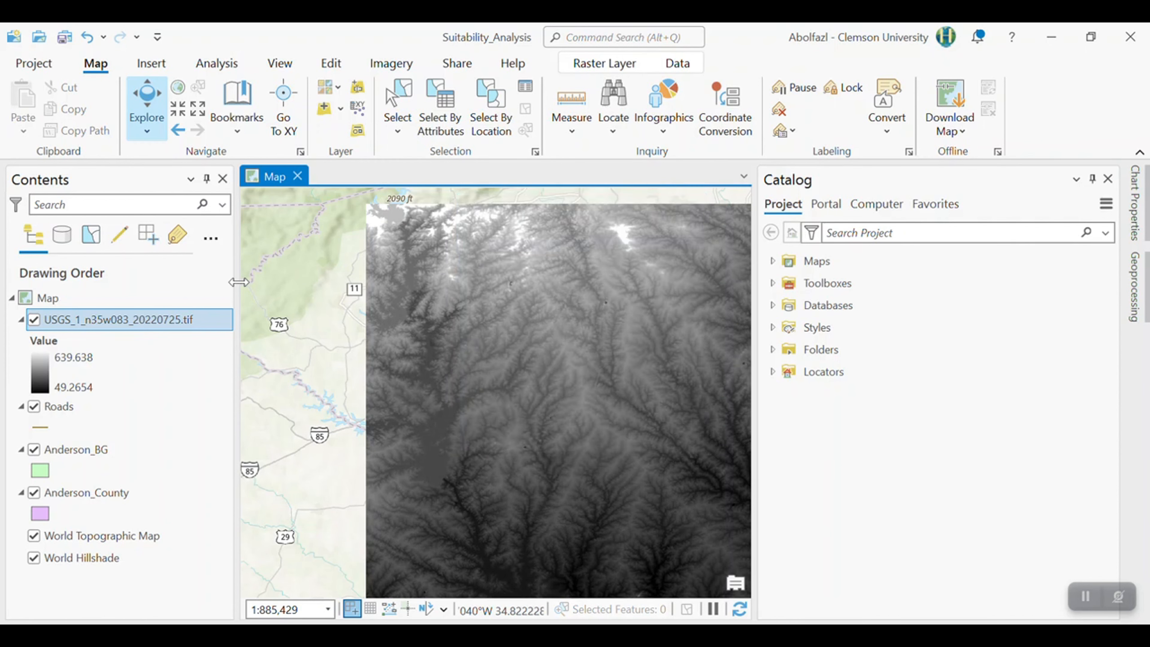
# Symbolize the DEM layer with the stretched green-yellow-red color scheme
pyautogui.rightClick(118, 319)
pyautogui.click(181, 397)
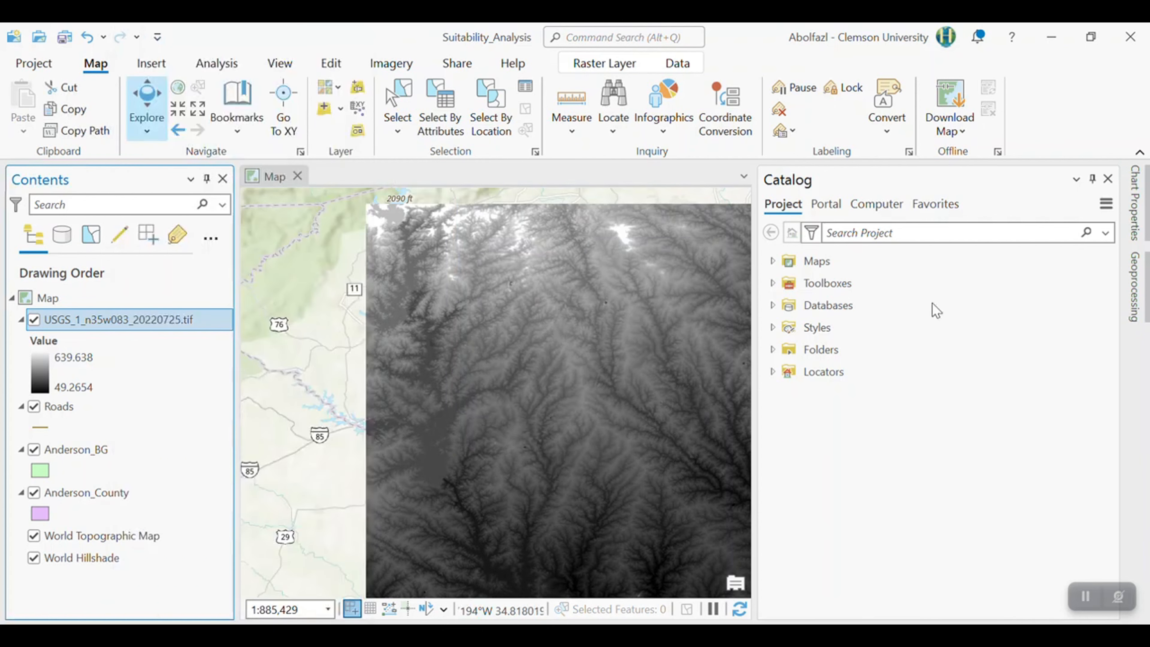
pyautogui.click(979, 316)
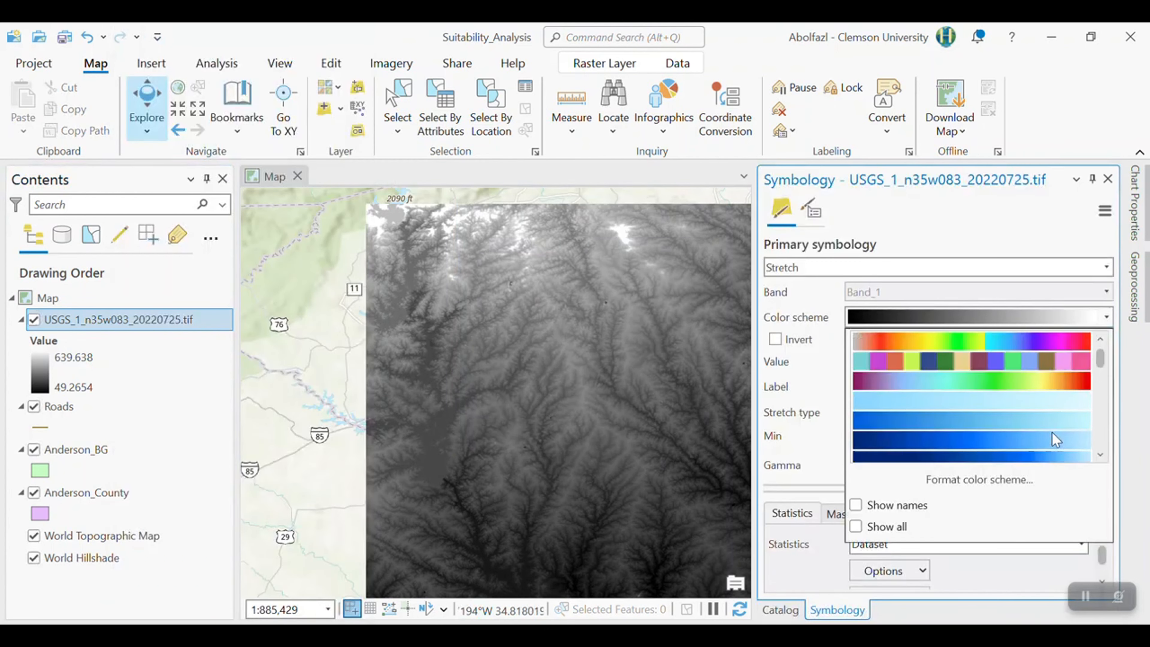
pyautogui.scroll(-2, 1000, 420)
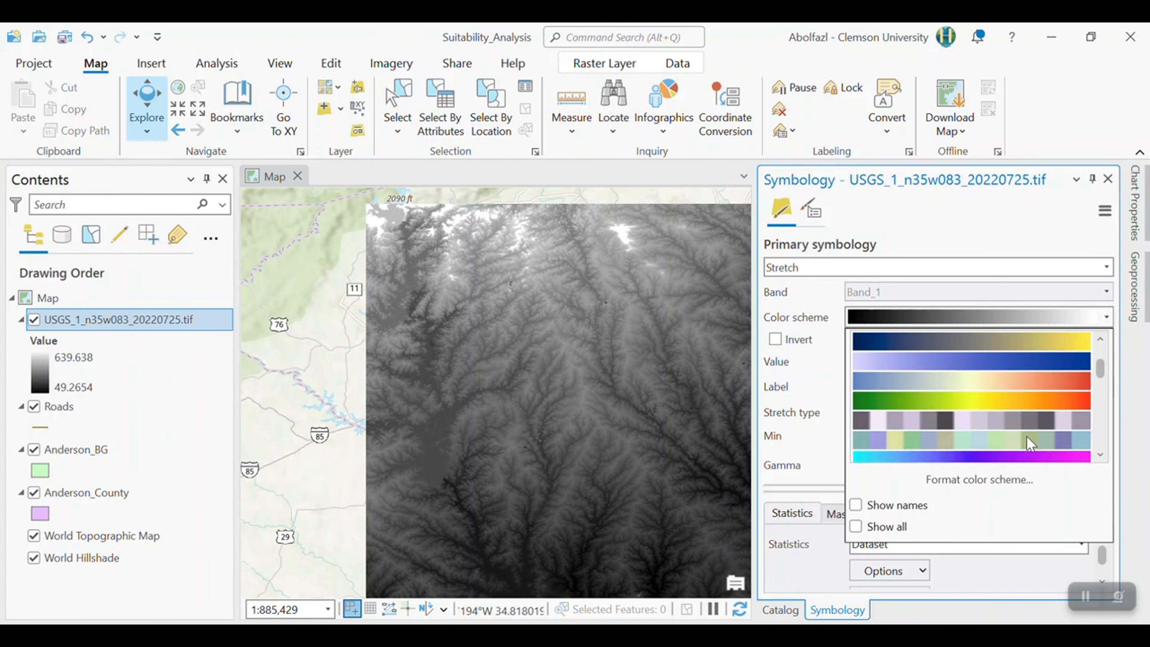
pyautogui.click(1066, 401)
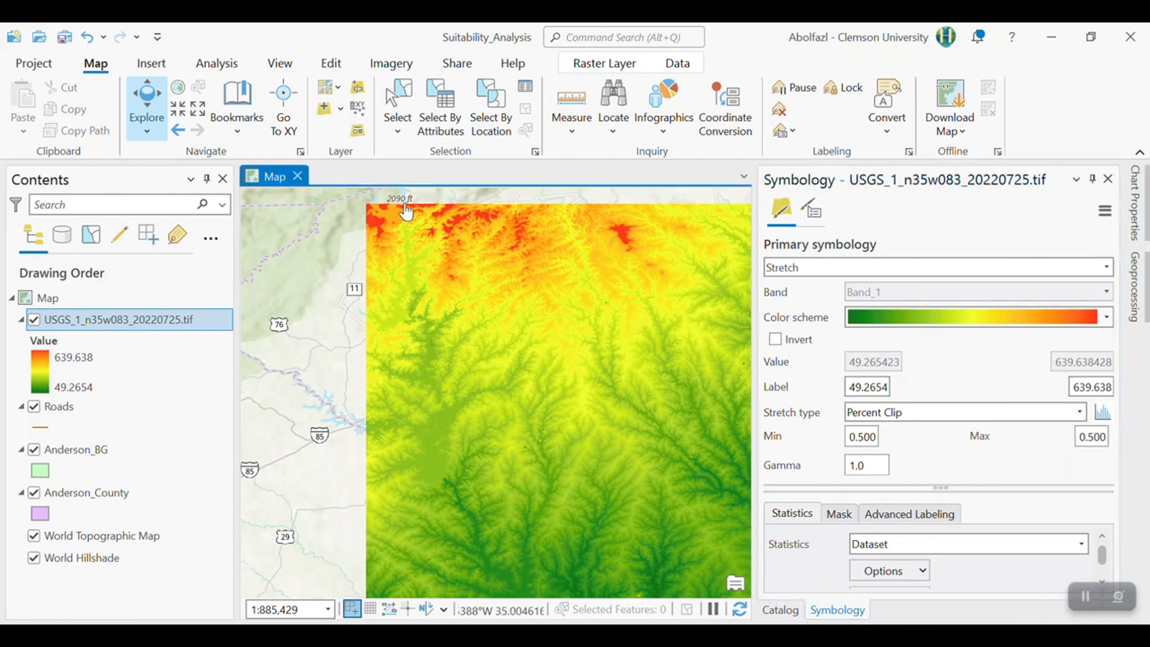
# Inspect a cell's elevation in the northern high terrain and examine the recolored DEM at closer scales
pyautogui.click(422, 215)
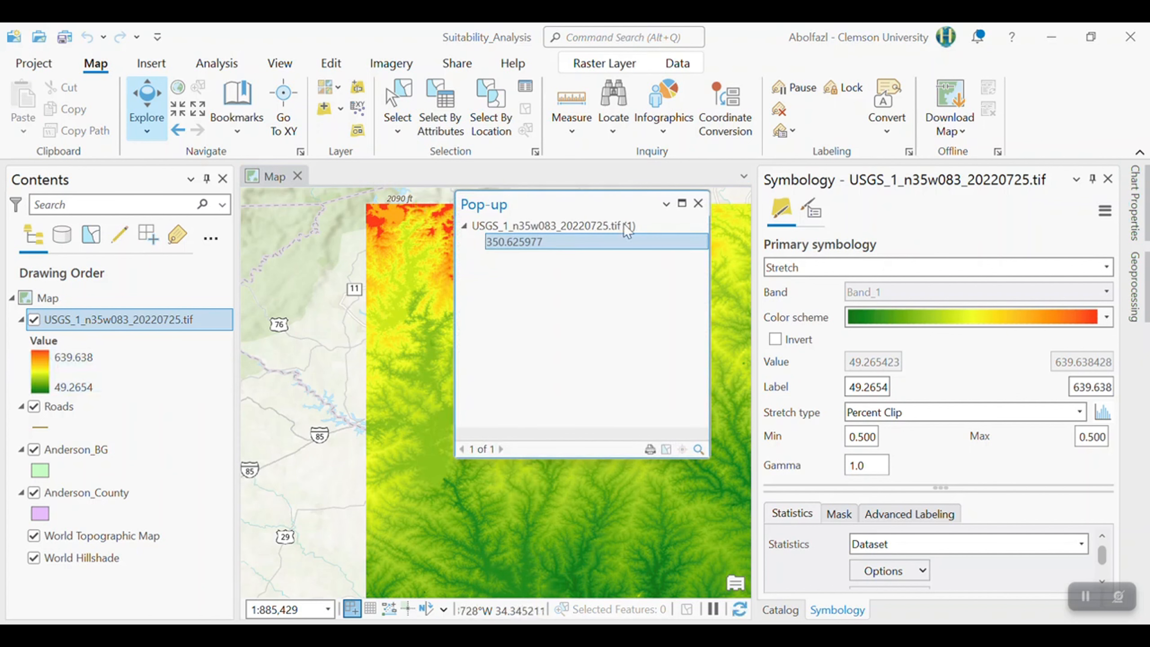
pyautogui.click(698, 204)
pyautogui.scroll(6, 461, 400)
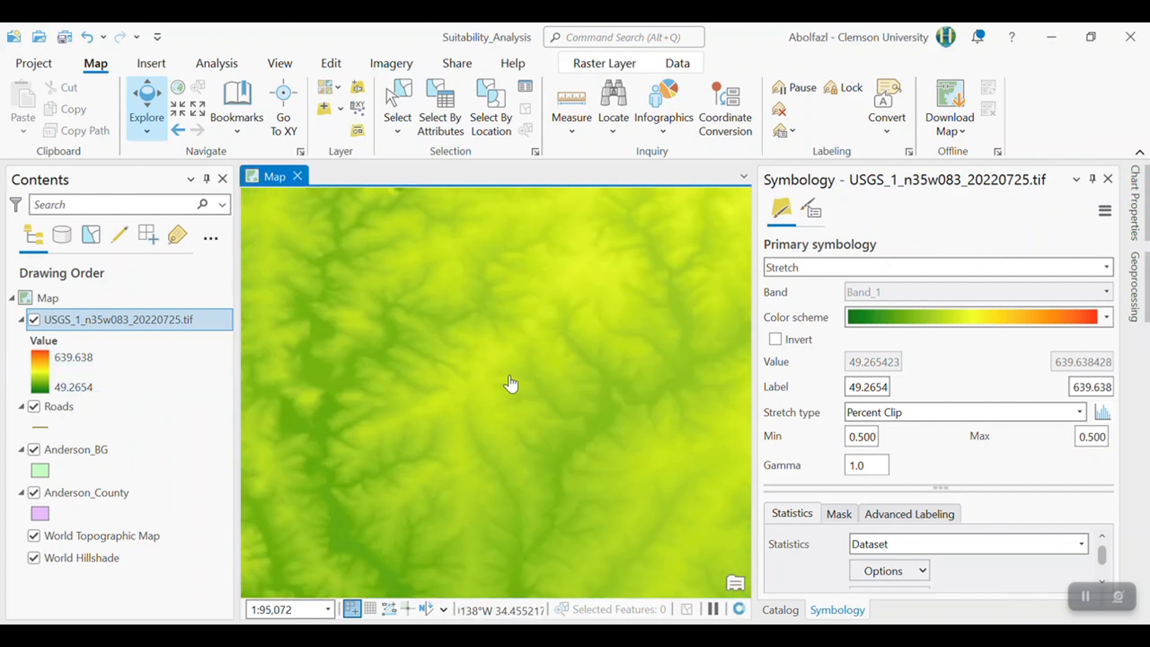
pyautogui.scroll(1, 525, 380)
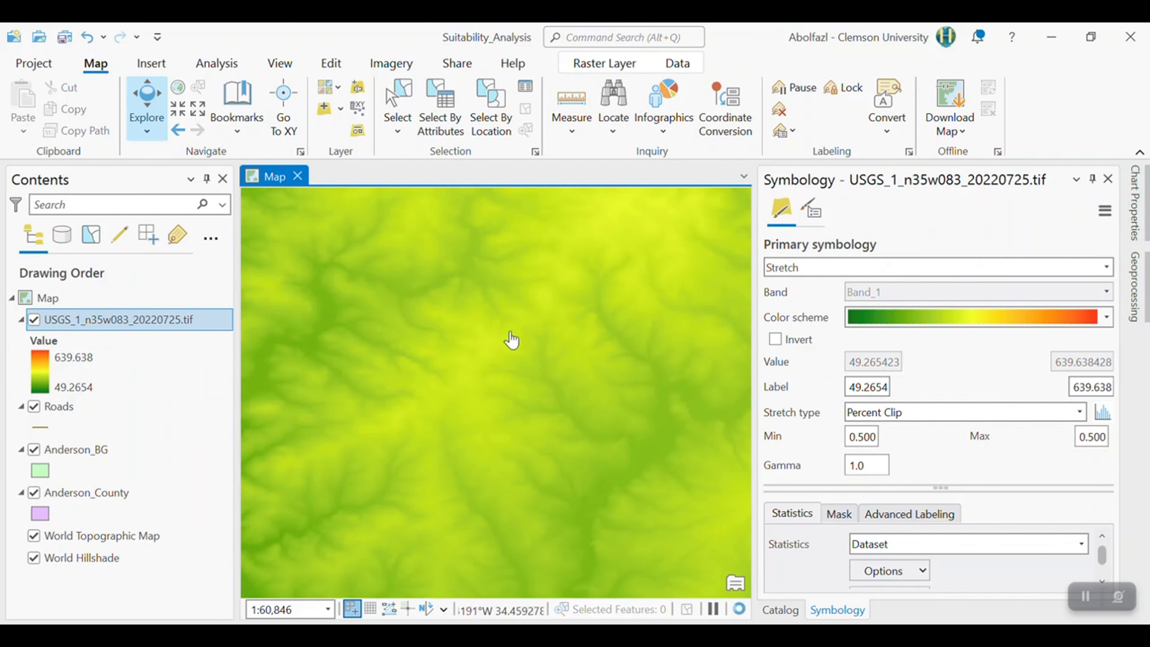
pyautogui.scroll(-5, 549, 348)
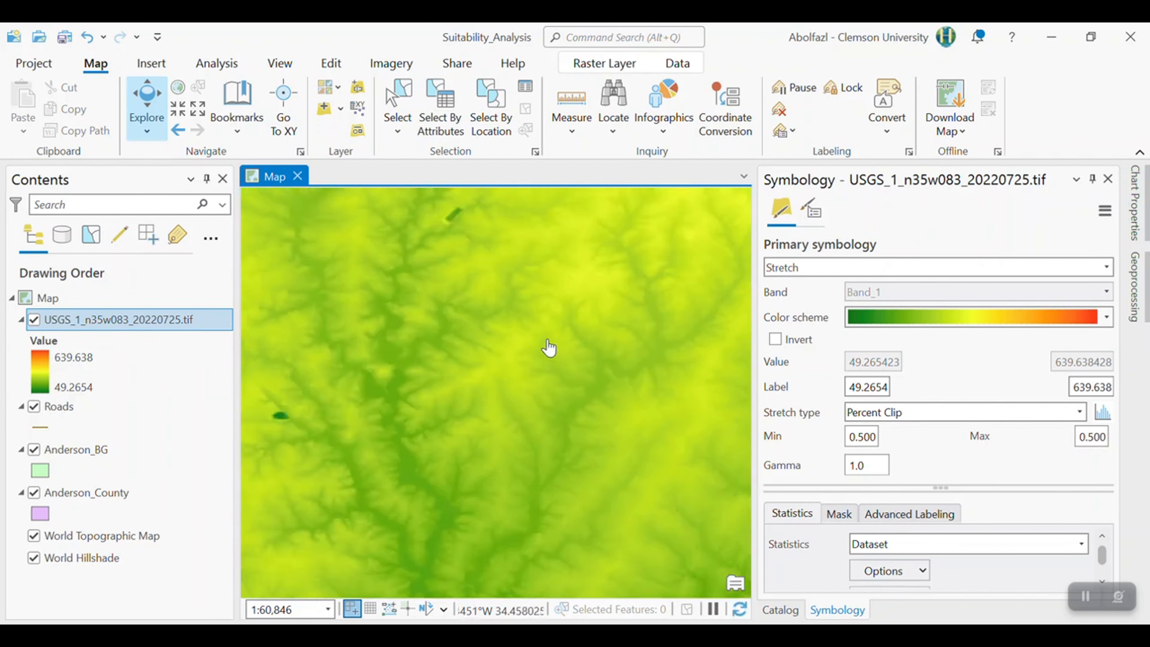
pyautogui.scroll(-2, 549, 348)
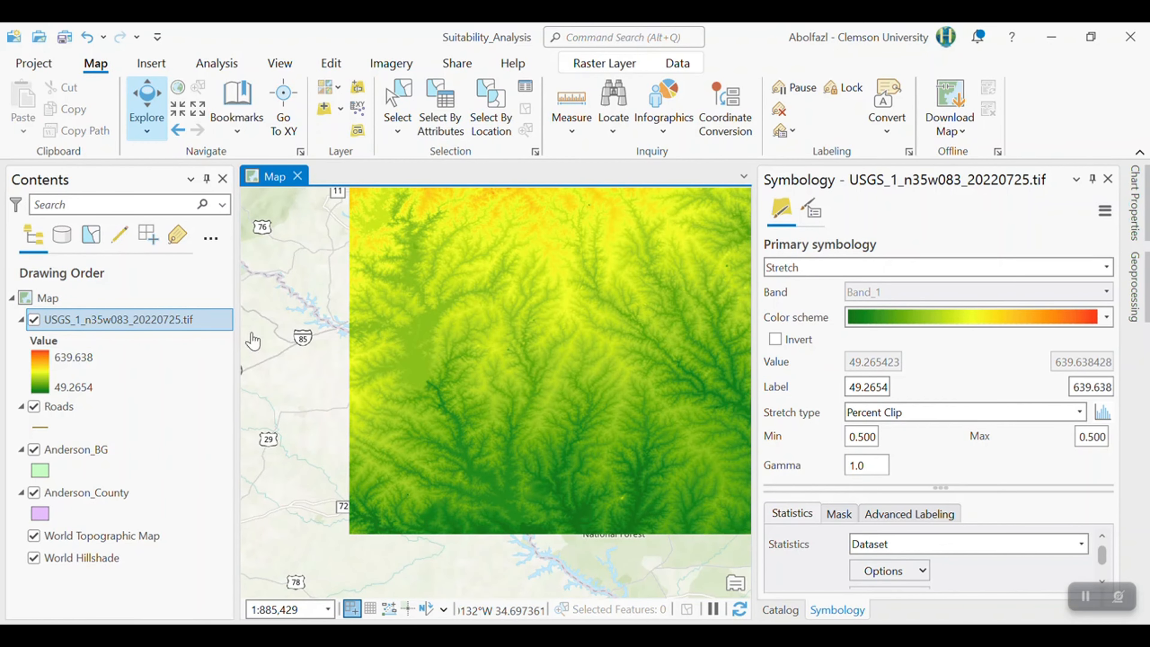
# Close the Symbology and Catalog panes and open the Clip Raster geoprocessing tool
pyautogui.click(1107, 179)
pyautogui.click(1108, 179)
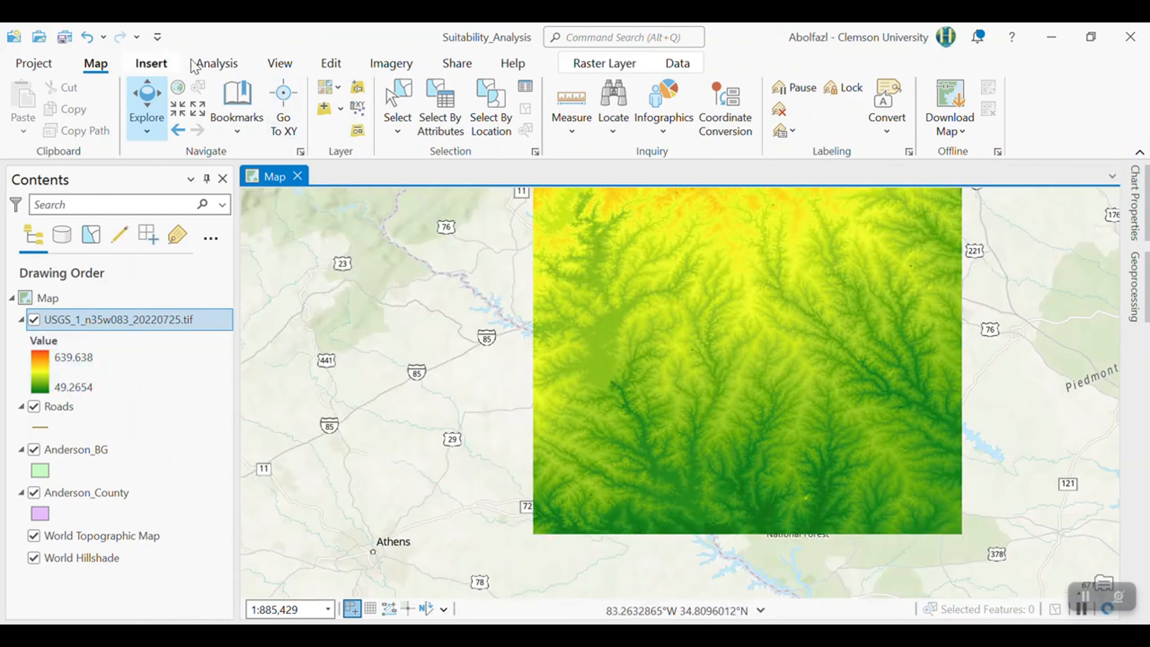
pyautogui.click(217, 63)
pyautogui.click(202, 111)
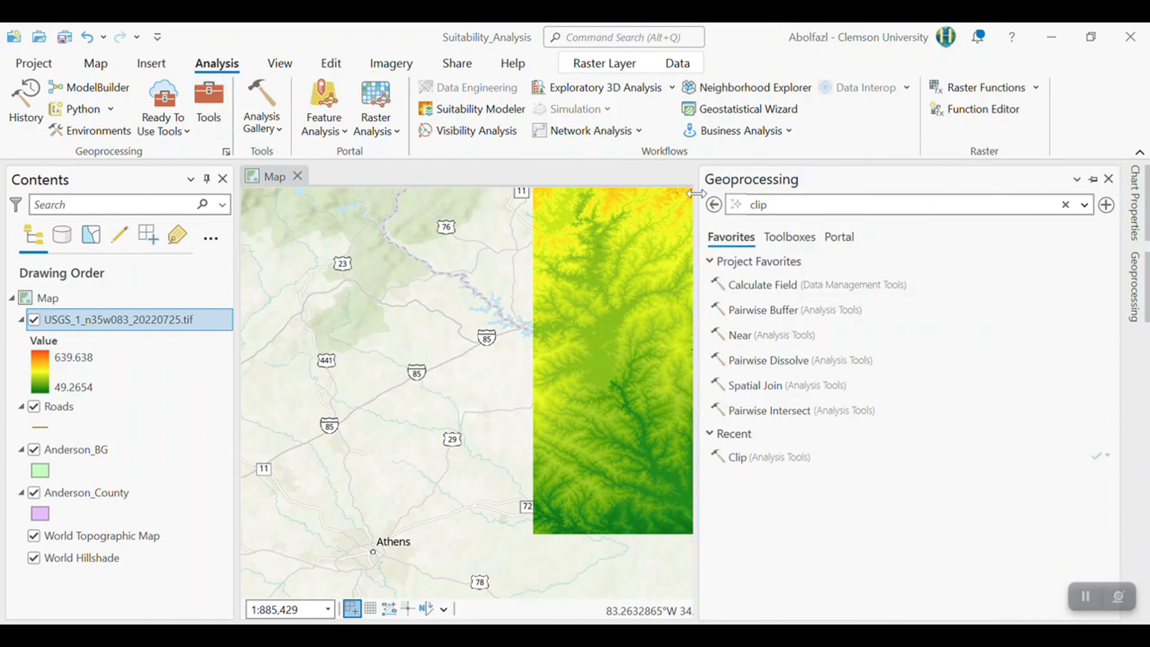
pyautogui.click(772, 198)
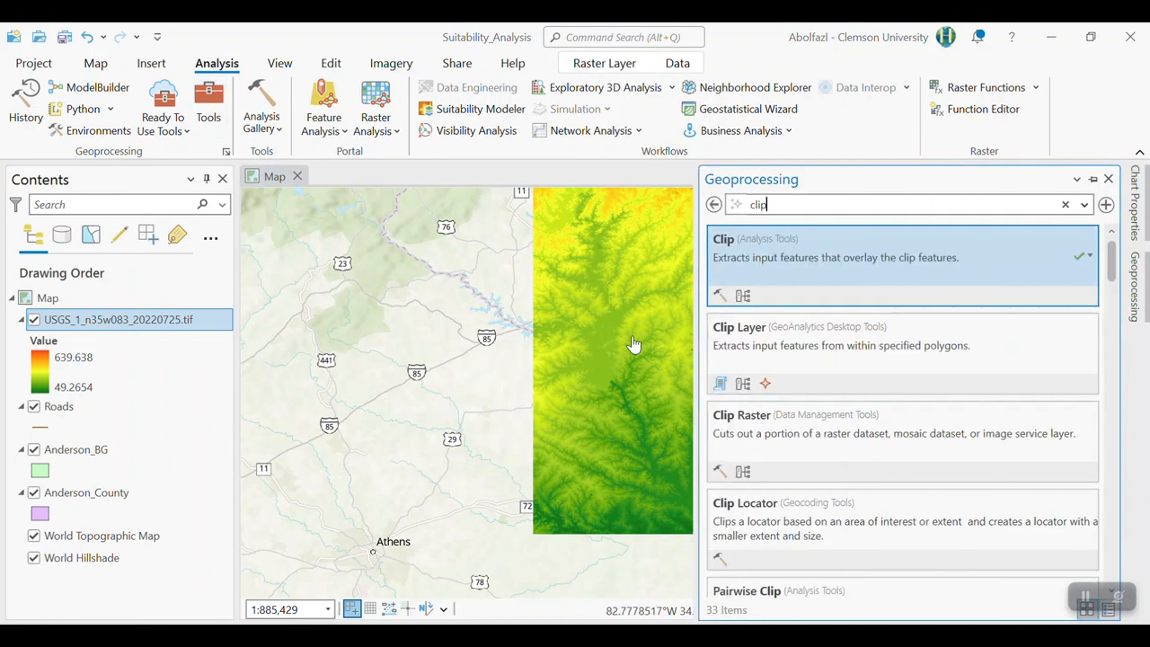
pyautogui.click(797, 436)
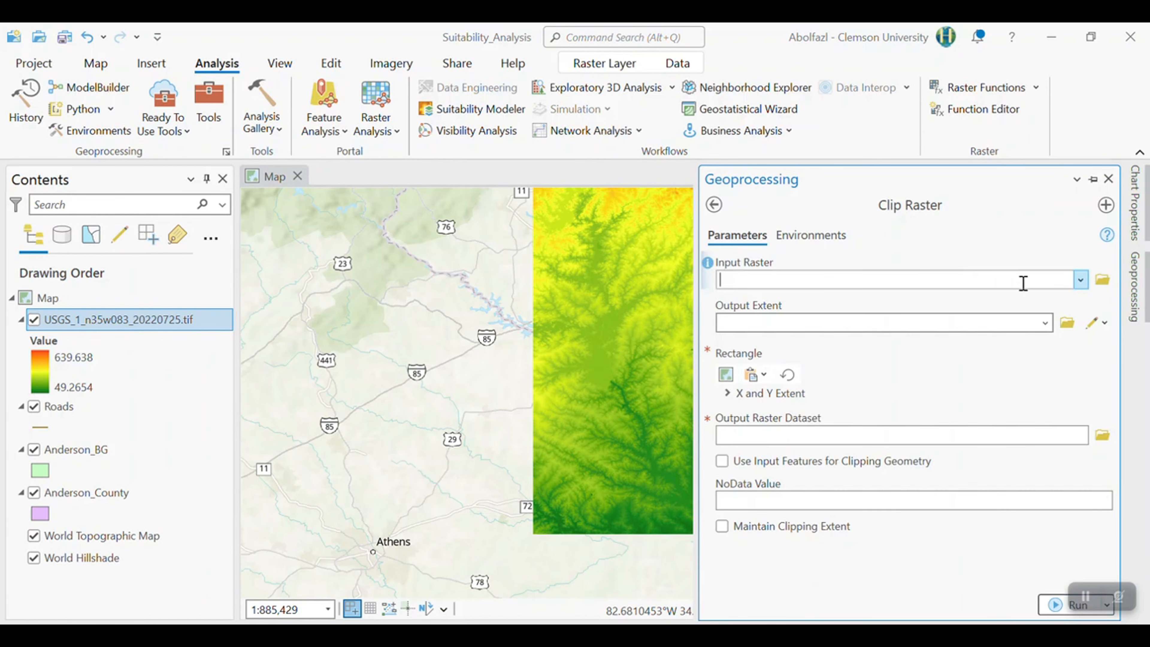
# Set the Clip Raster input to USGS_1_n35w083_20220725.tif and the output extent to Anderson_County
pyautogui.click(1080, 280)
pyautogui.click(873, 302)
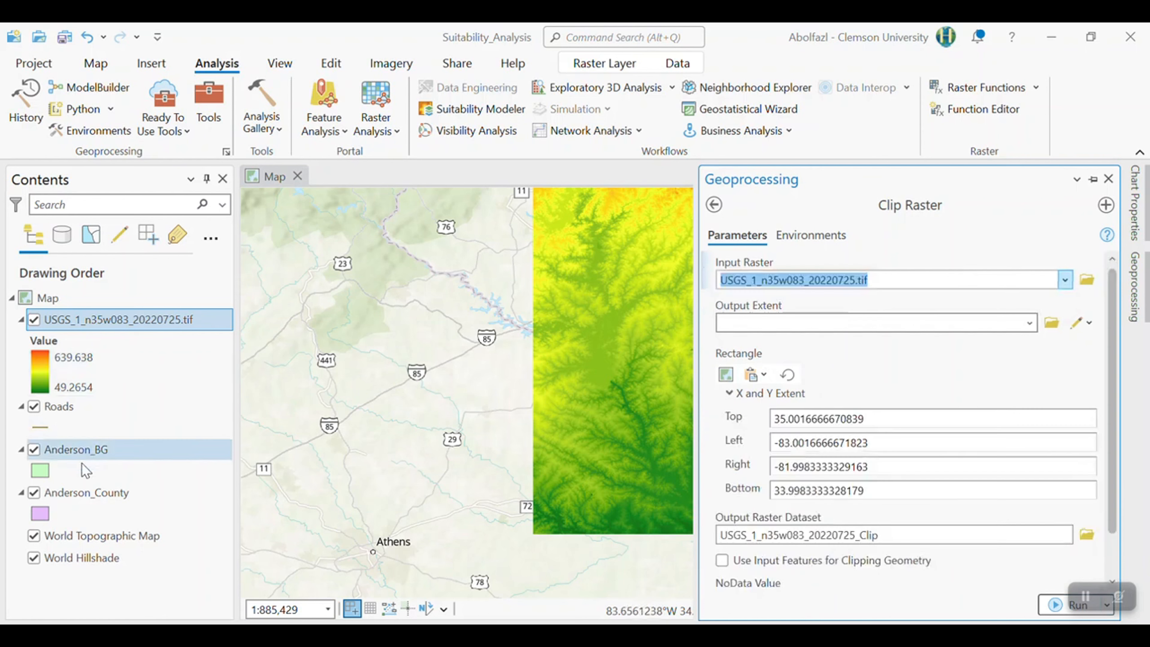
pyautogui.click(1030, 322)
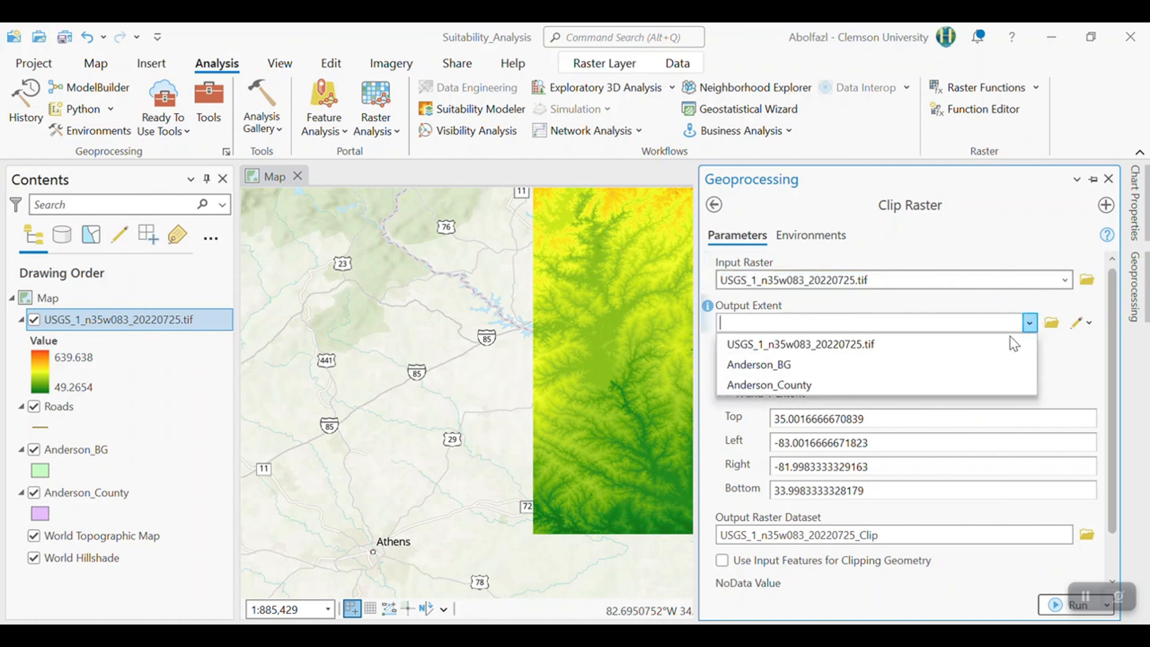
pyautogui.click(795, 386)
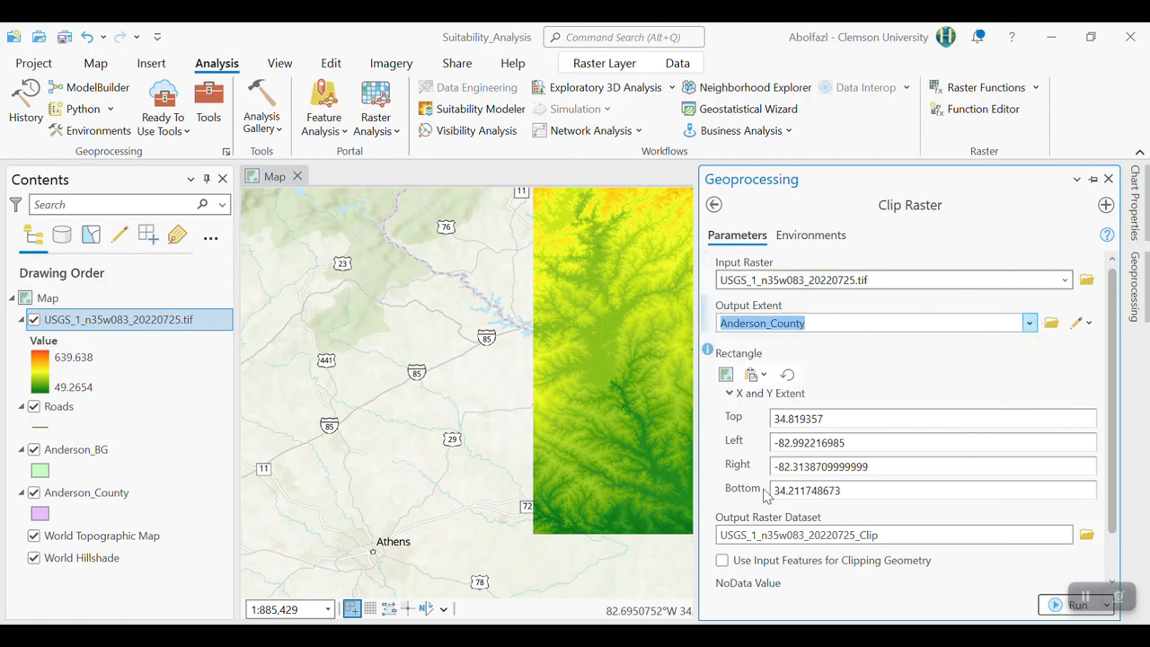
pyautogui.scroll(-2, 1118, 371)
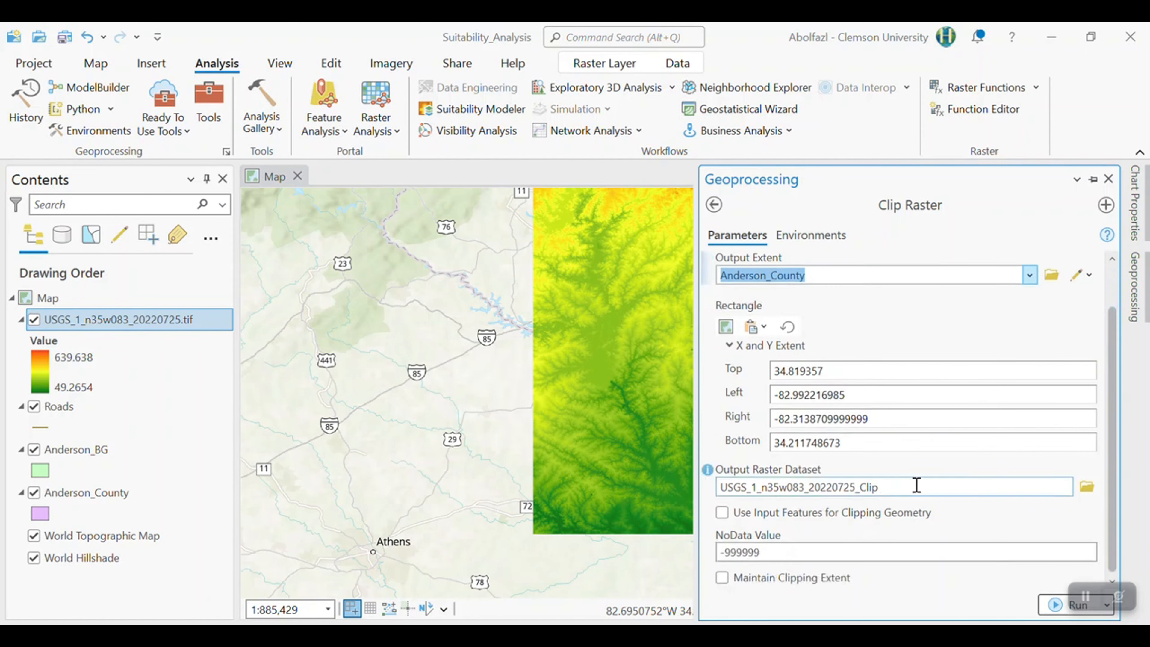
# Set the output raster dataset to DEM in the 9_SuitabilityAnalysis folder of GIS_labs
pyautogui.click(1086, 486)
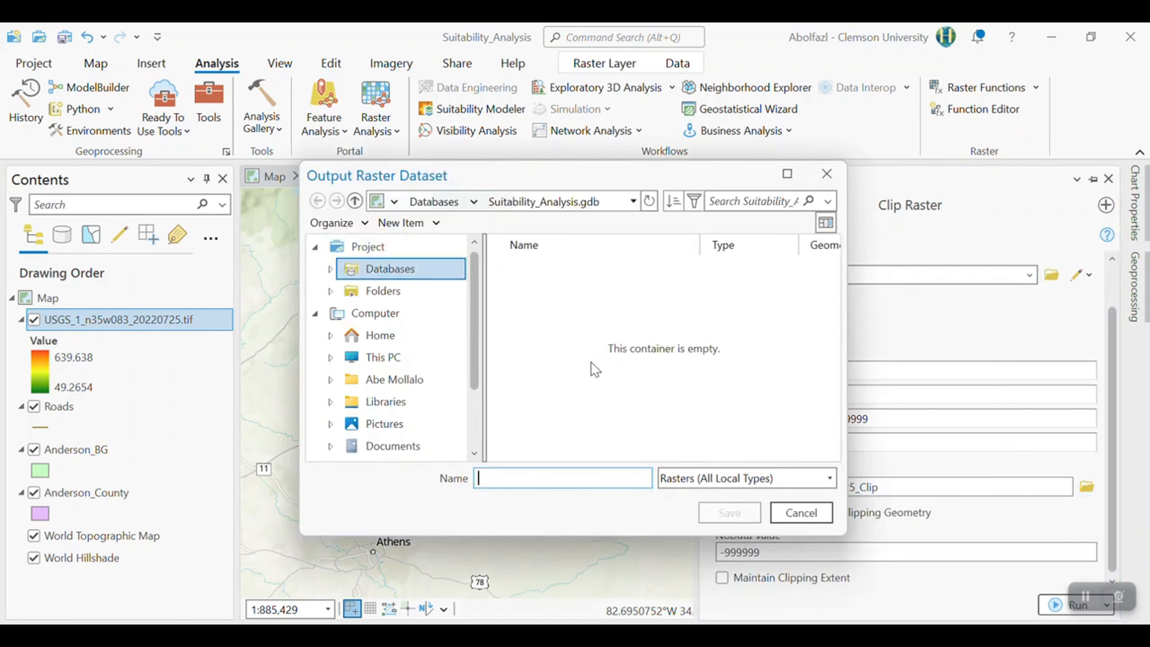
pyautogui.scroll(-2, 410, 390)
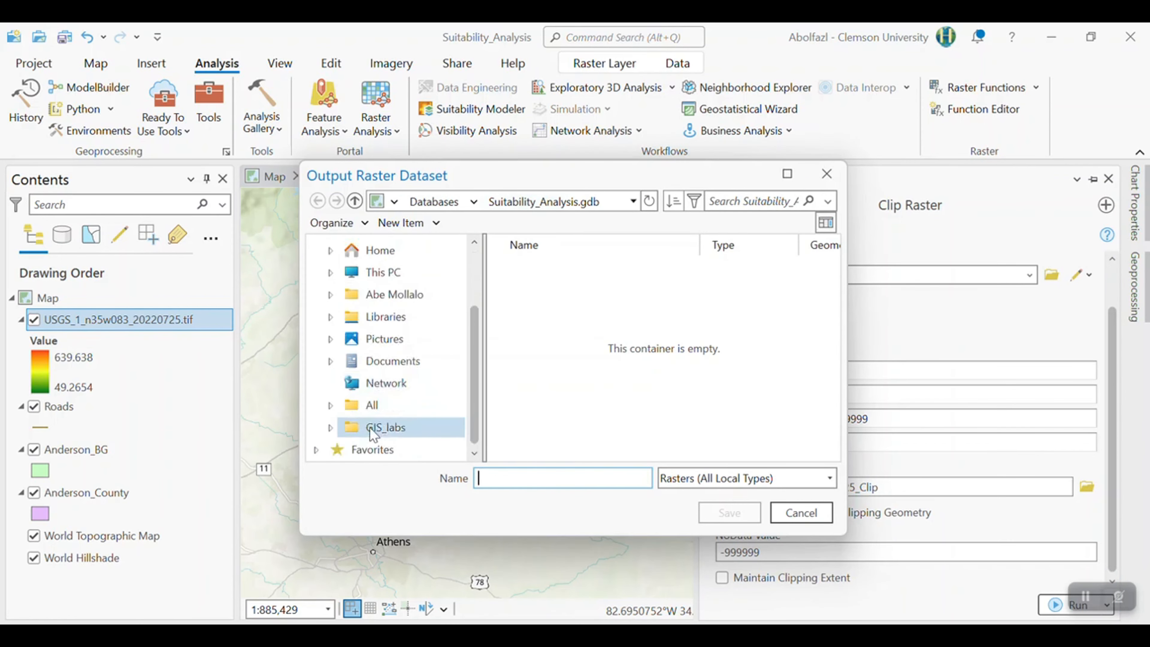
pyautogui.click(372, 434)
pyautogui.doubleClick(565, 436)
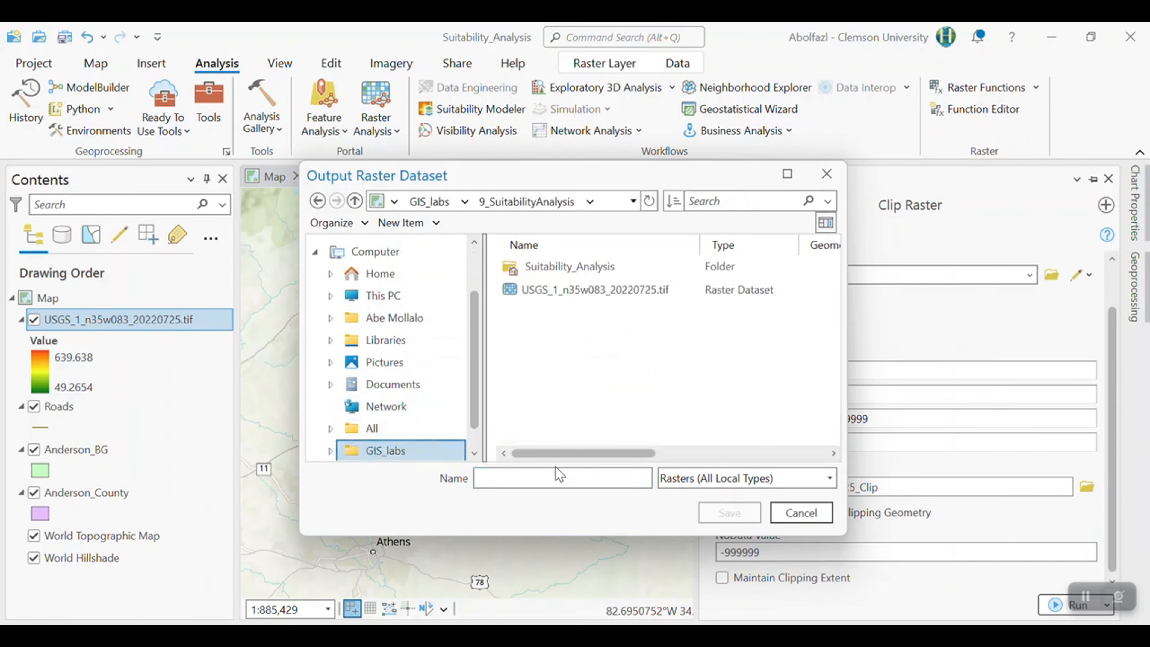
pyautogui.click(563, 479)
pyautogui.write('DEM')
pyautogui.press('Return')
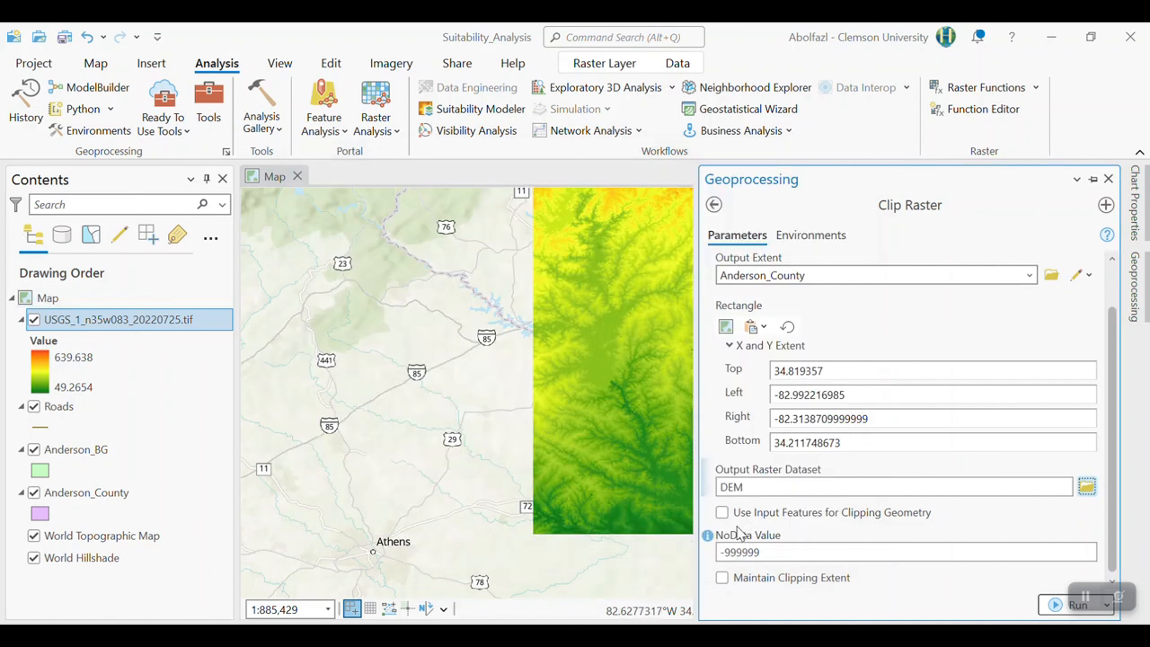
# Use the input features as clipping geometry, clear the NoData value and run Clip Raster
pyautogui.click(730, 516)
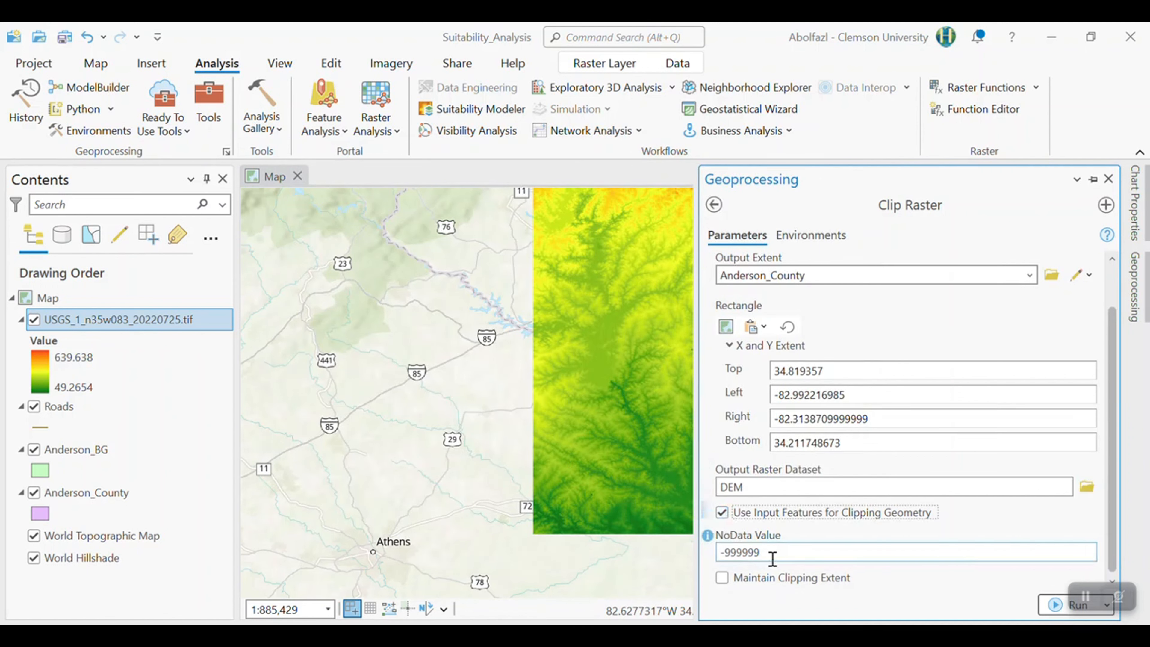
pyautogui.doubleClick(765, 551)
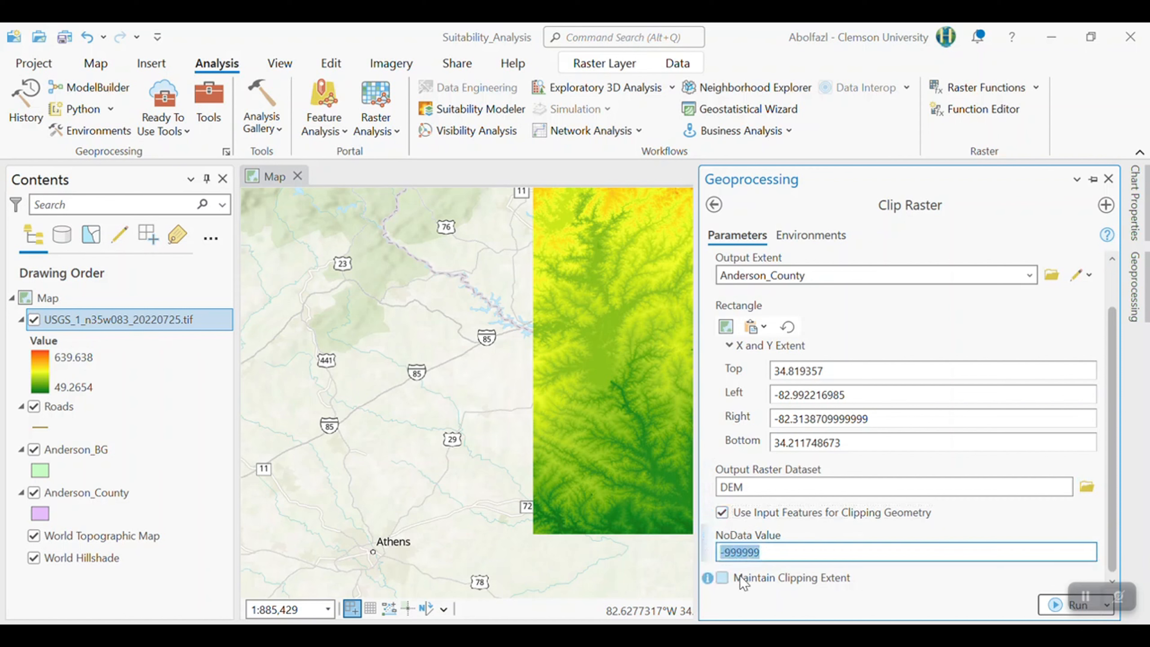
pyautogui.press('BackSpace')
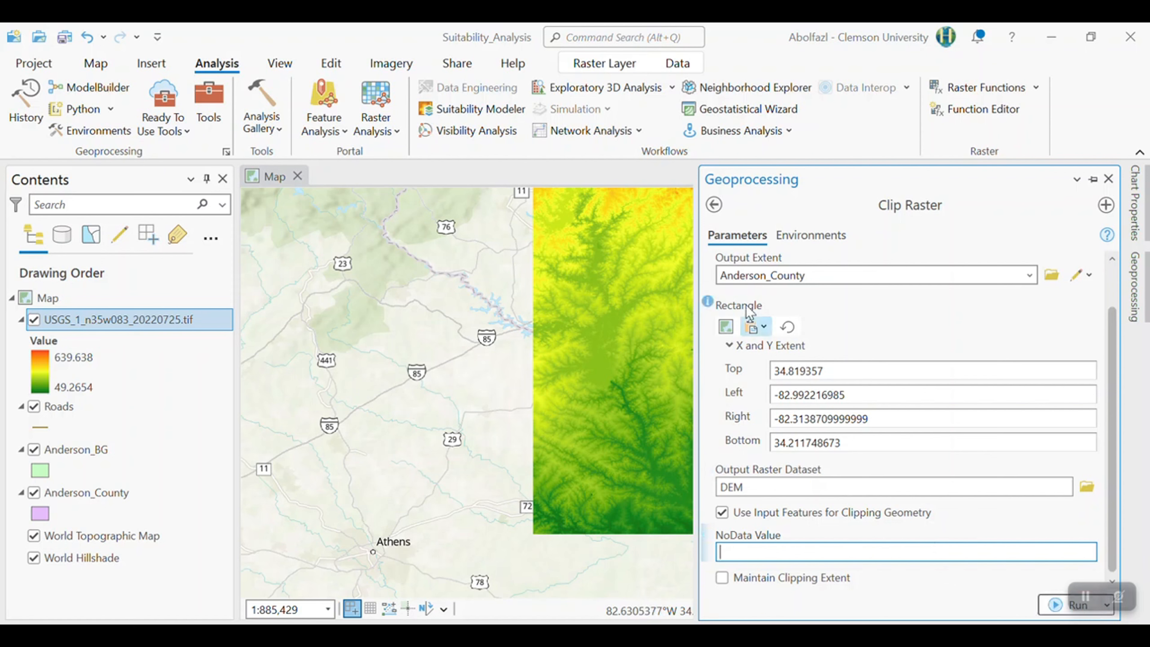
pyautogui.click(1061, 607)
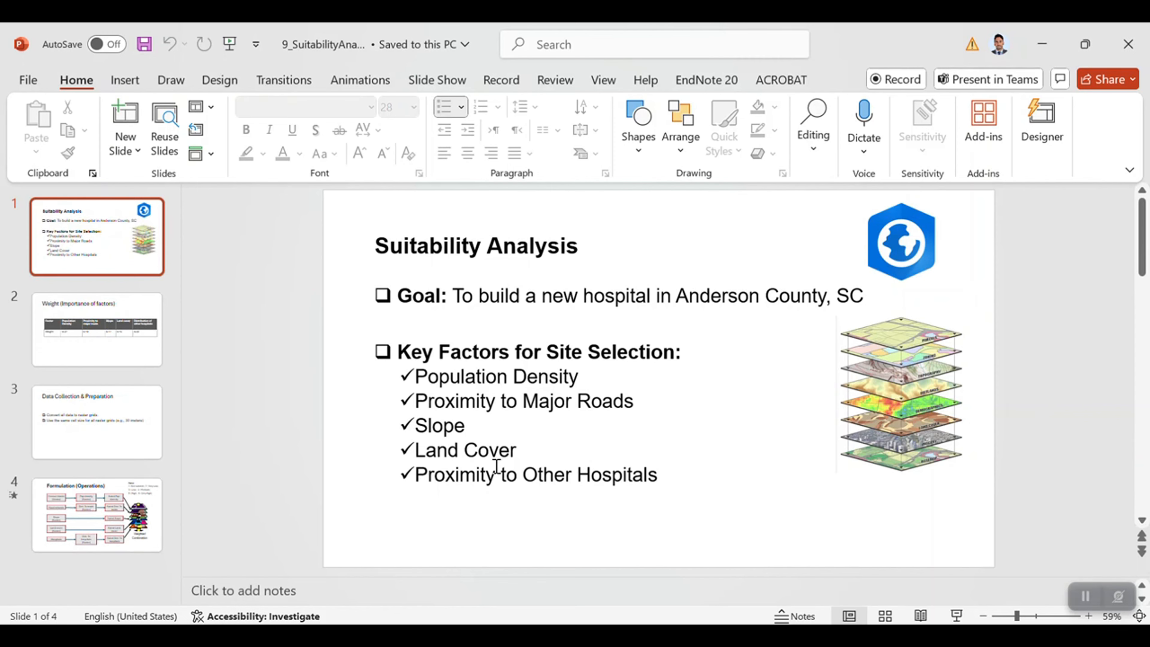
# Switch to the MRLC website in the browser, open its data listing and filter the products to Land Cover
pyautogui.hotkey('alt', 'Tab')
pyautogui.click(526, 68)
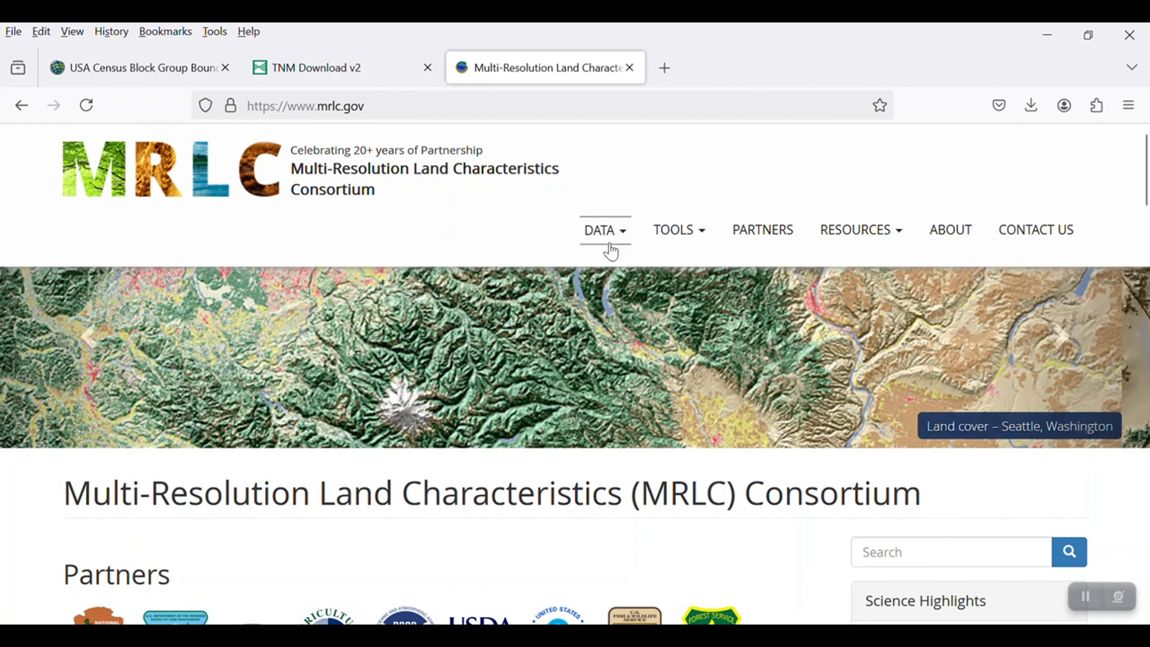
pyautogui.click(608, 236)
pyautogui.click(615, 272)
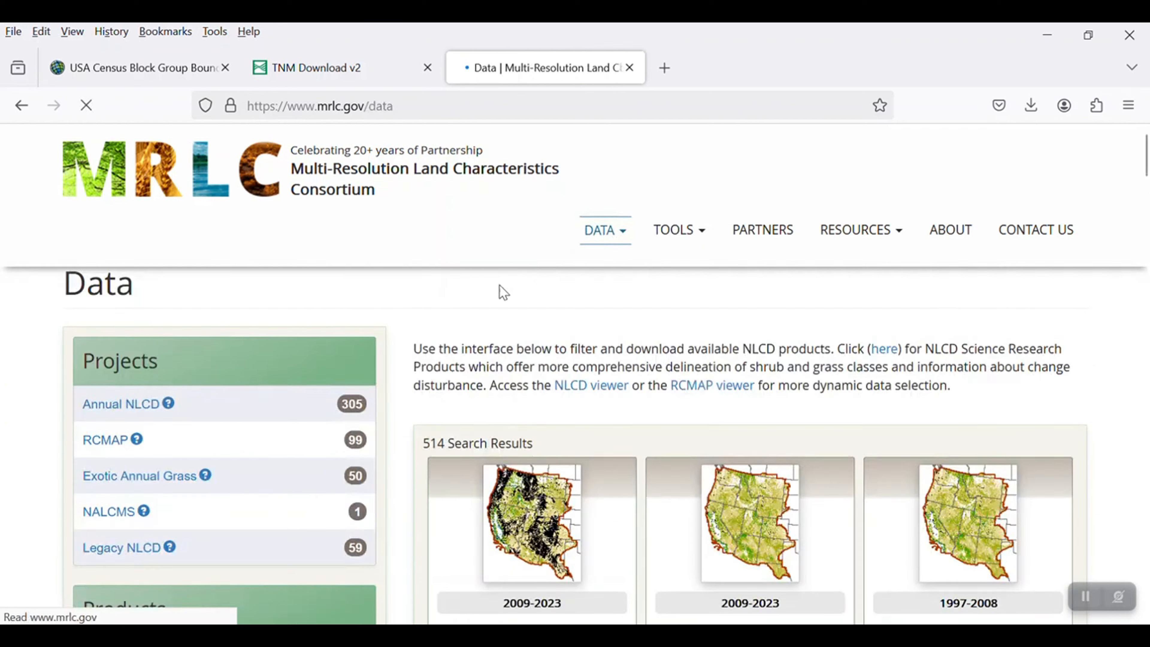
pyautogui.scroll(-4, 24, 371)
pyautogui.scroll(-6, 25, 371)
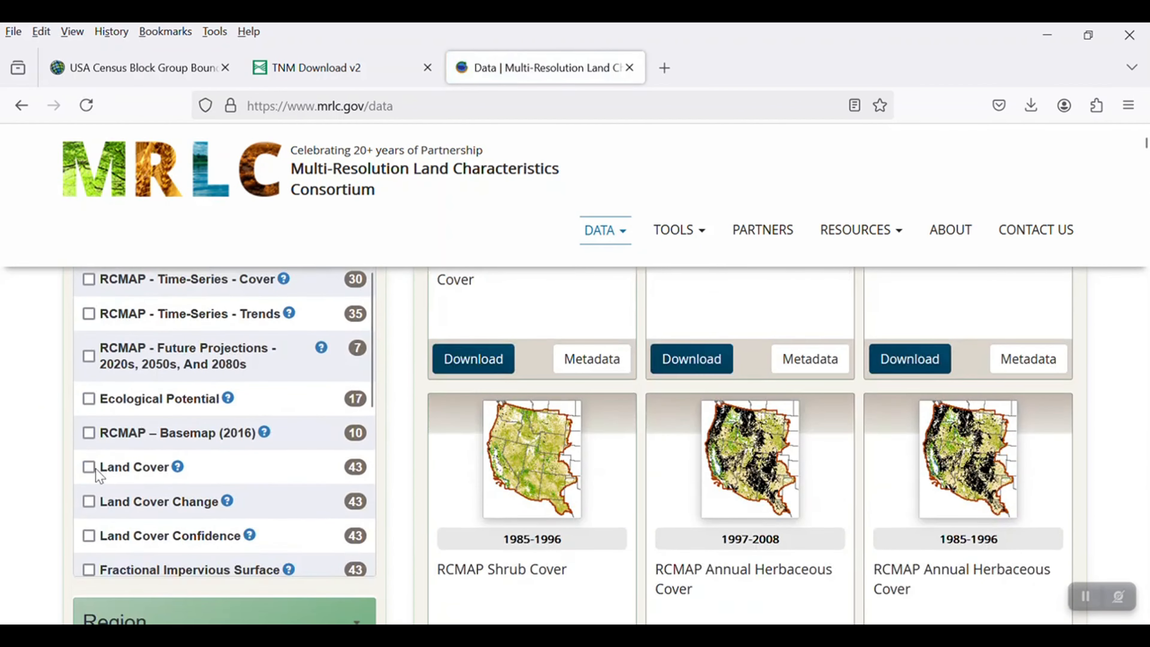
pyautogui.click(90, 468)
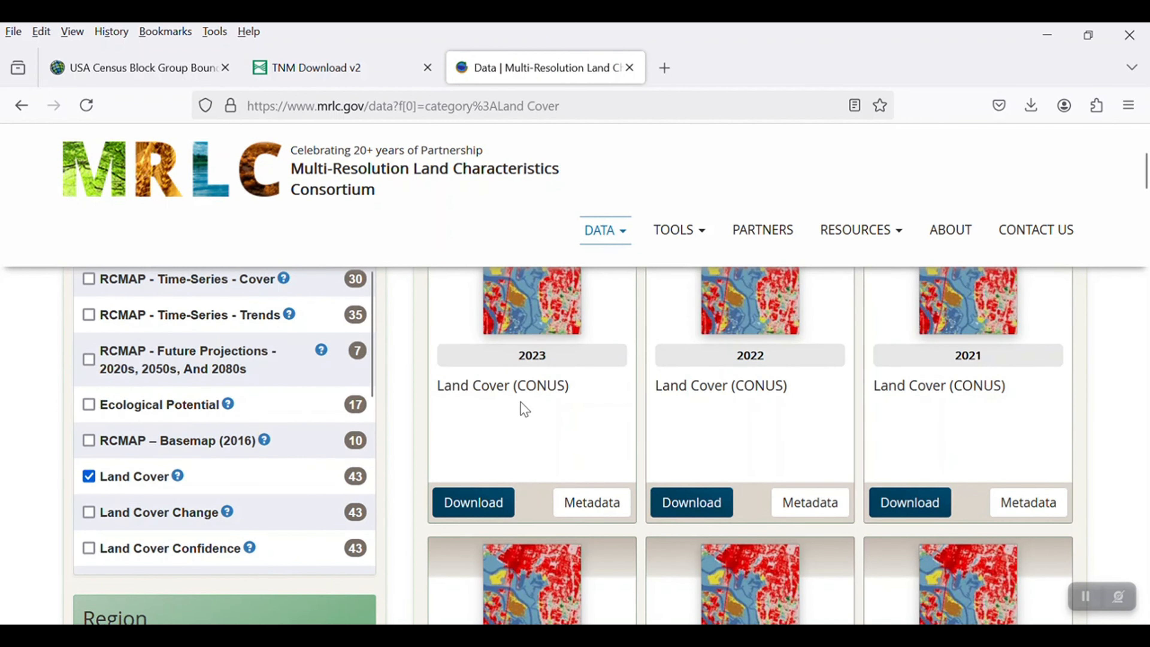
# Check the 2023 Land Cover (CONUS) entry and open the Land Cover product description to examine its class legend
pyautogui.scroll(2, 543, 378)
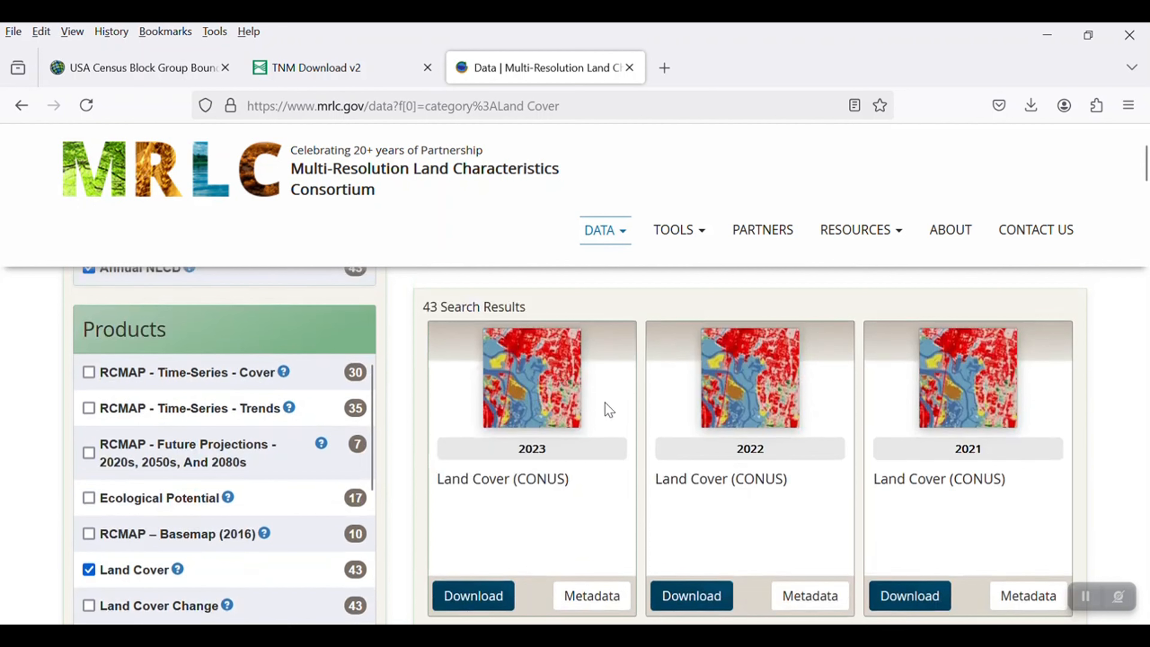
pyautogui.doubleClick(541, 450)
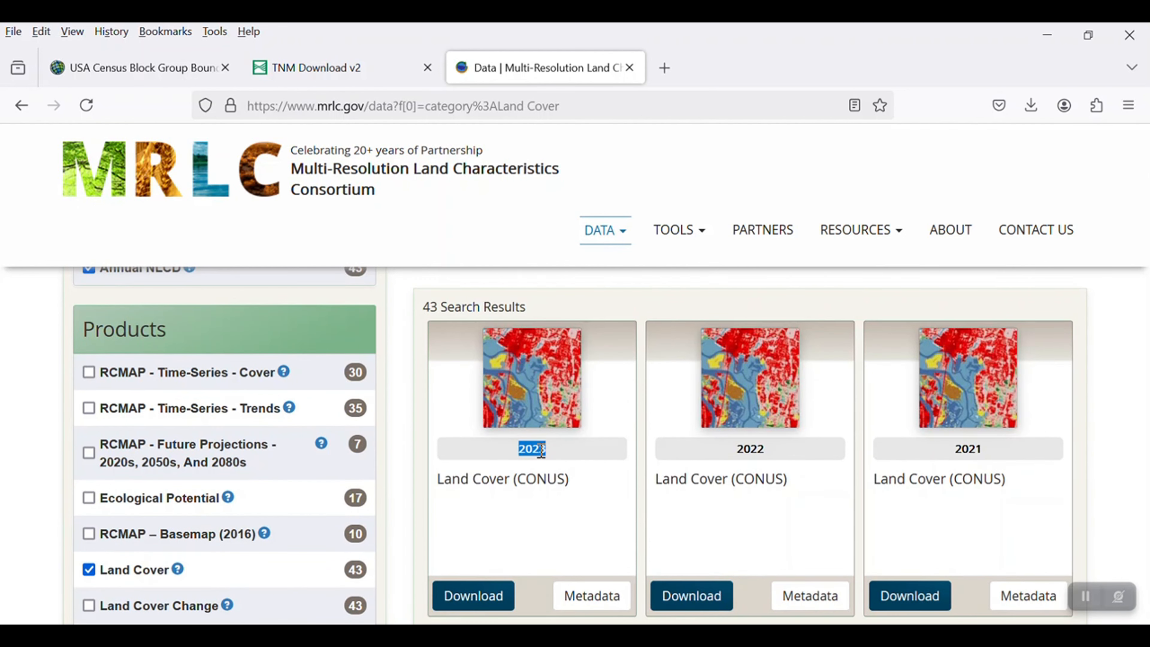
pyautogui.click(36, 368)
pyautogui.scroll(-2, 32, 369)
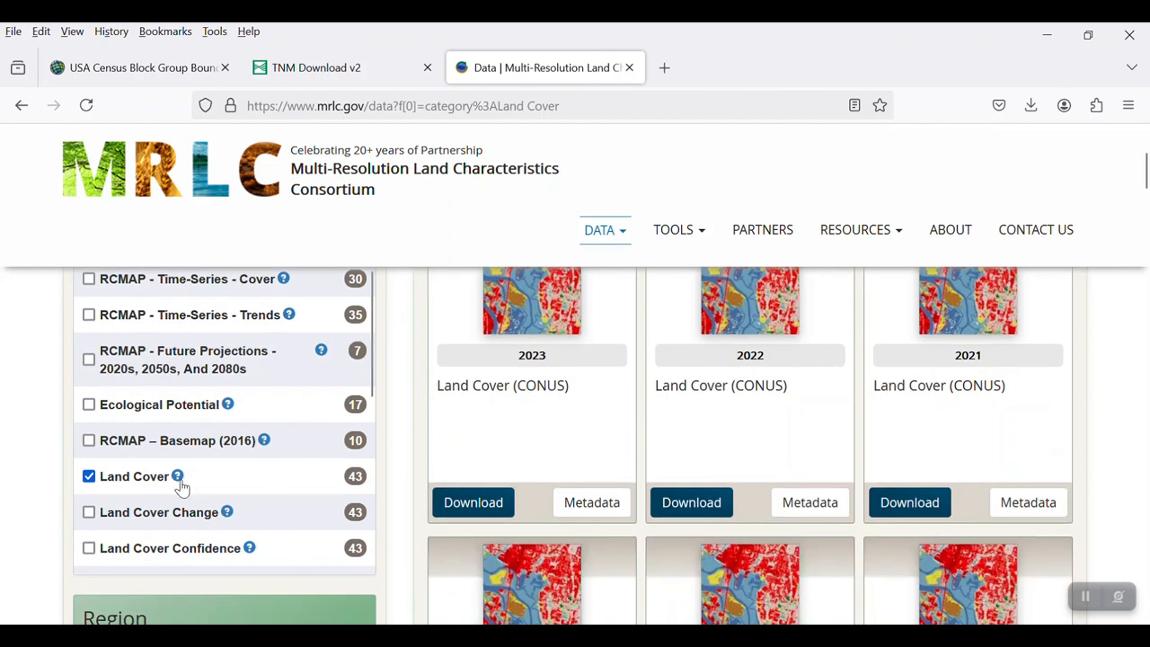
pyautogui.click(179, 478)
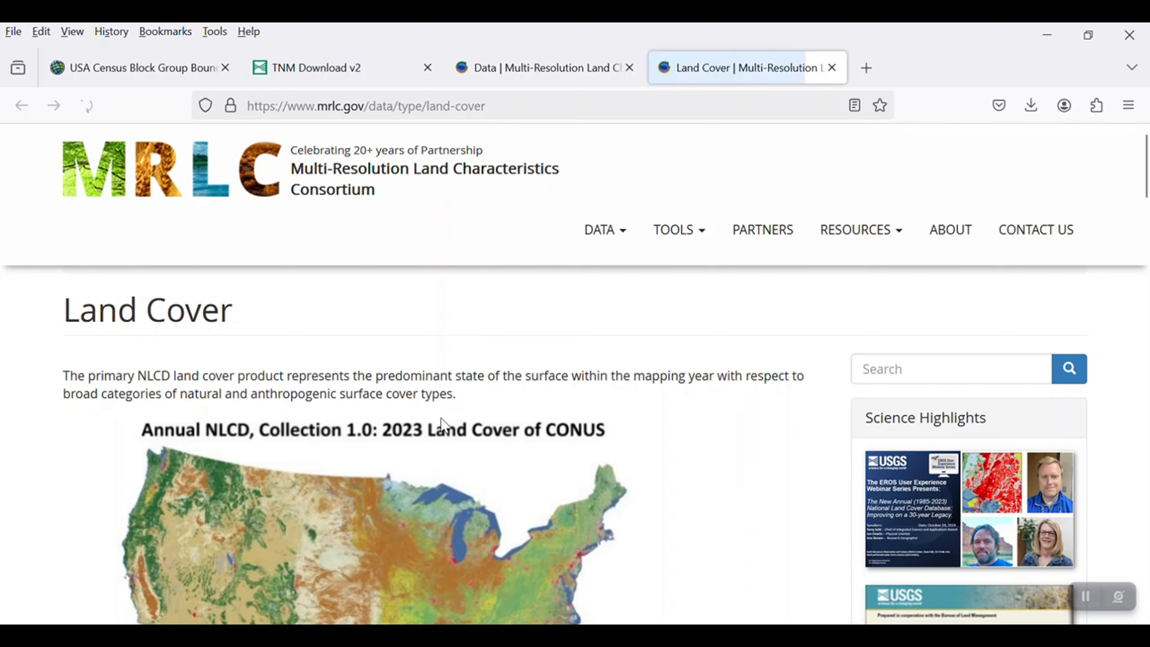
pyautogui.scroll(-6, 441, 424)
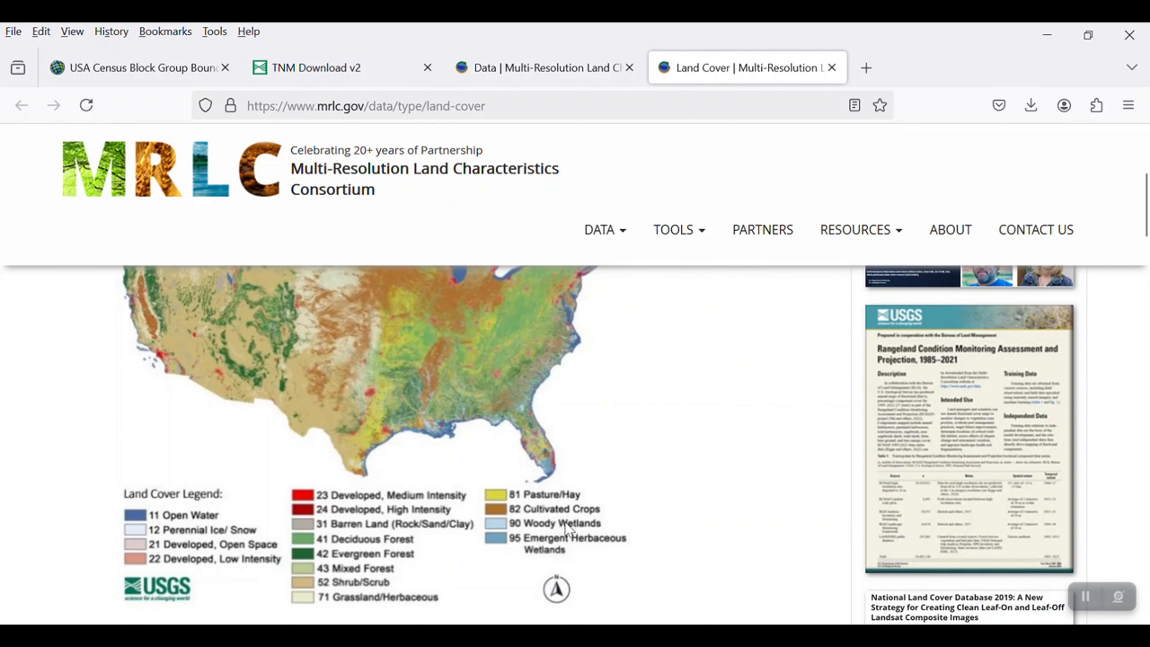
# Start downloading the 2023 Land Cover (CONUS) raster from the data listing and cancel the download
pyautogui.click(466, 68)
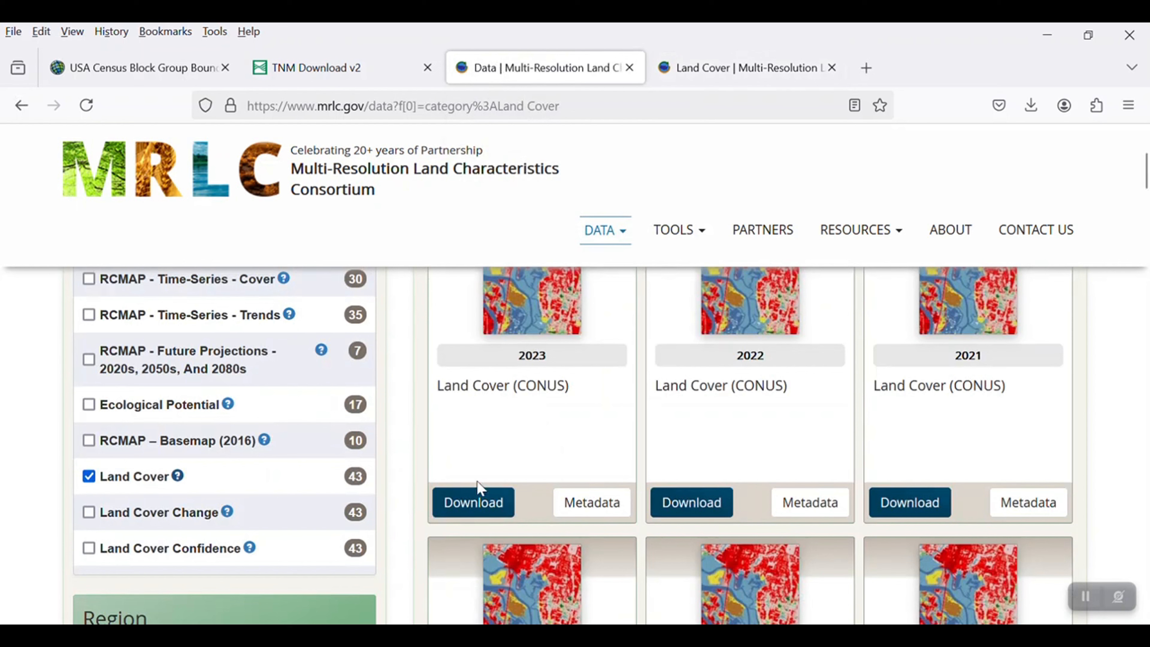
pyautogui.click(475, 506)
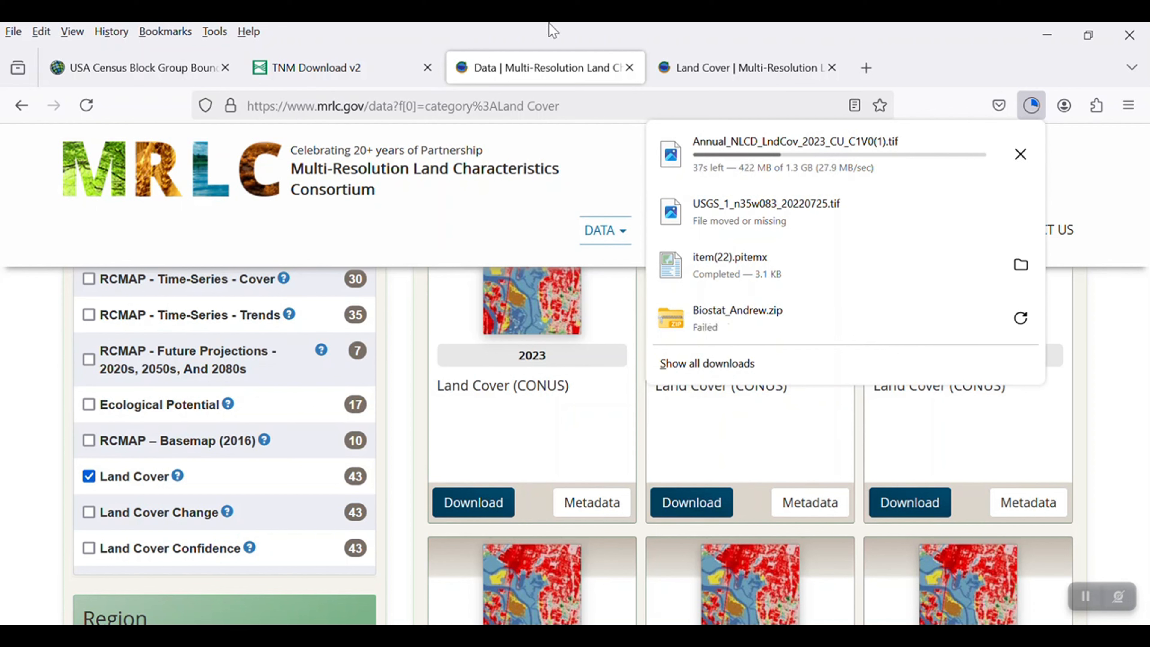
pyautogui.click(1020, 156)
# Switch to the Suitability_Analysis project in ArcGIS Pro and add the landcover raster from the Suitability_Analysis folder to the map
pyautogui.click(626, 195)
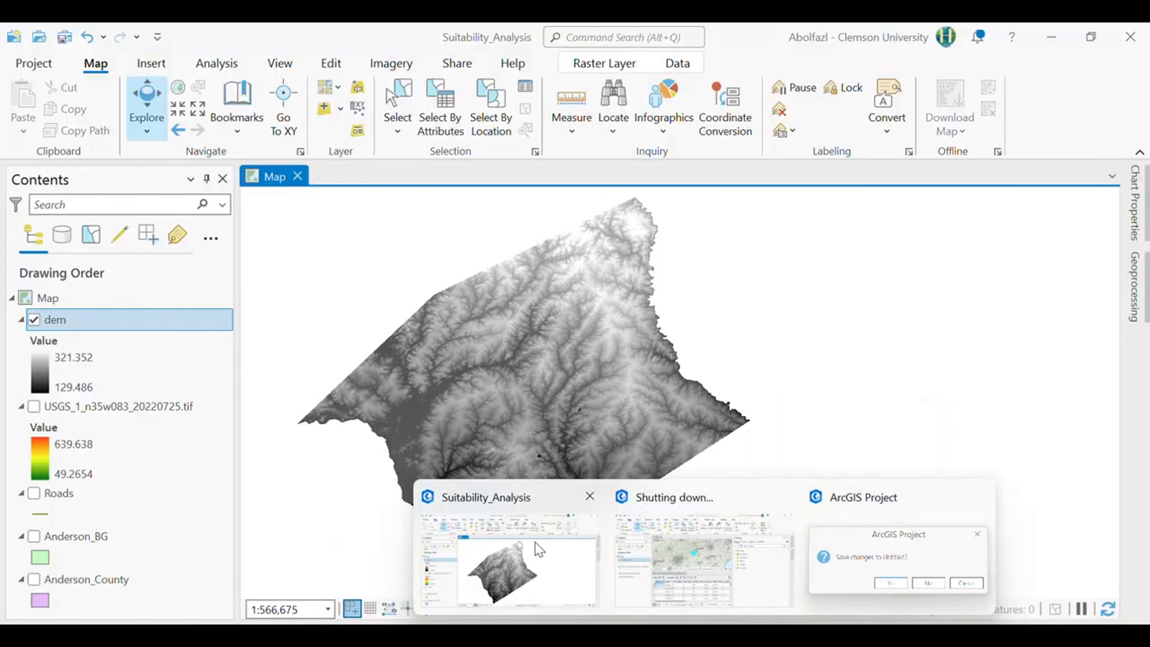
pyautogui.click(535, 543)
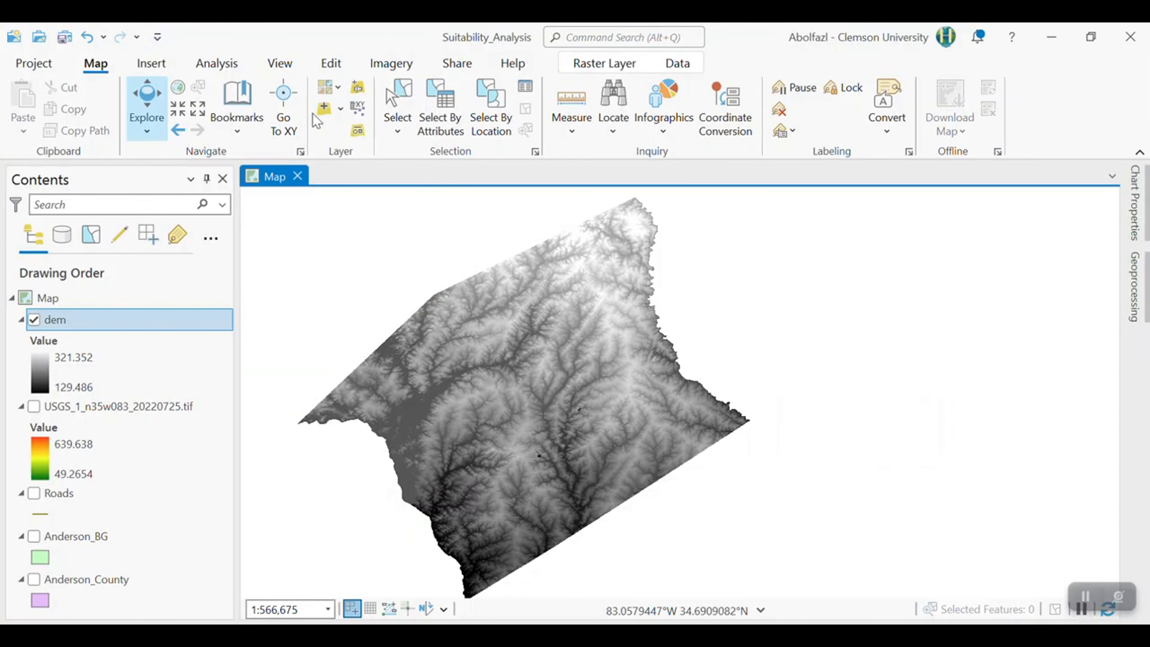
pyautogui.click(324, 109)
pyautogui.doubleClick(576, 310)
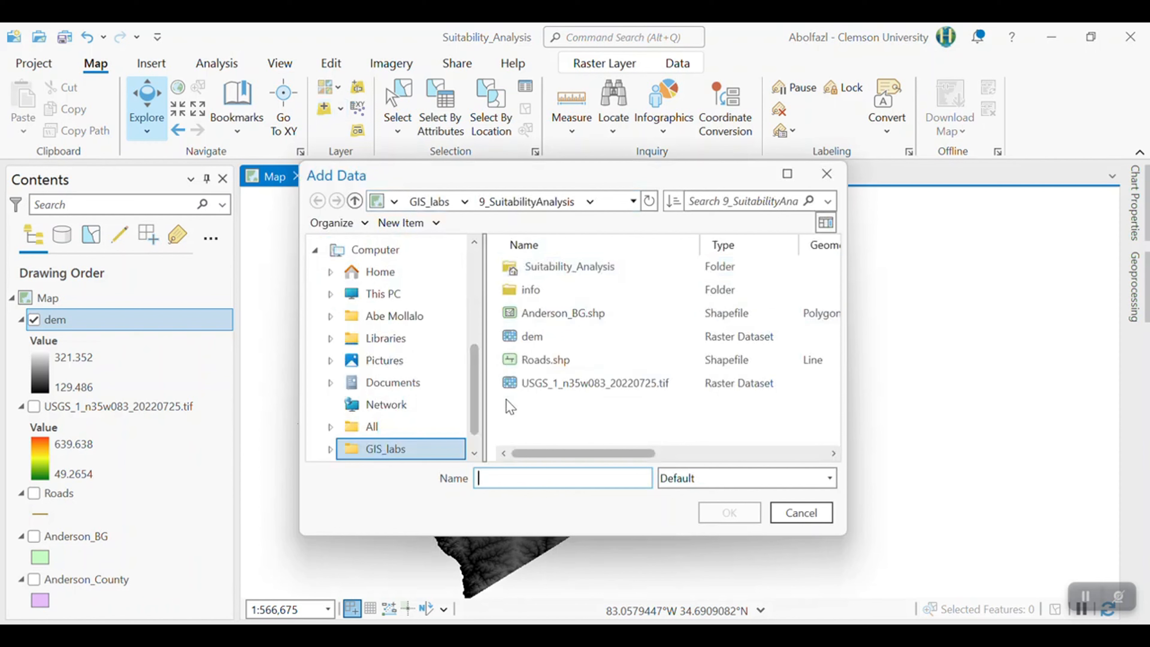
pyautogui.doubleClick(545, 269)
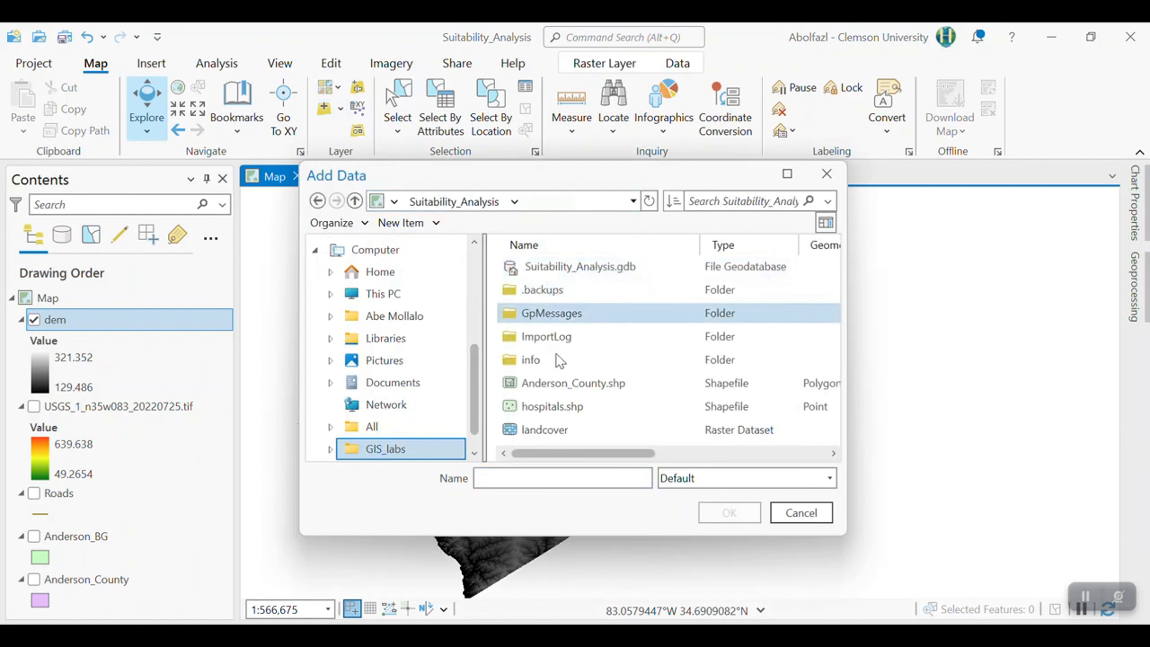
pyautogui.click(573, 433)
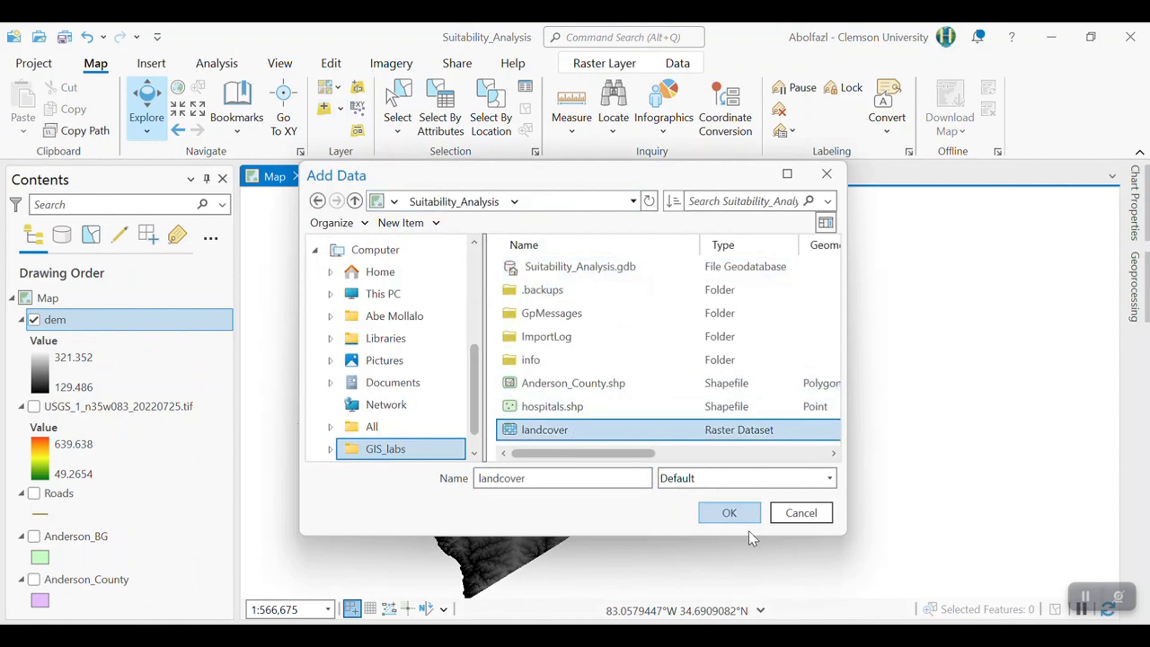
pyautogui.click(729, 513)
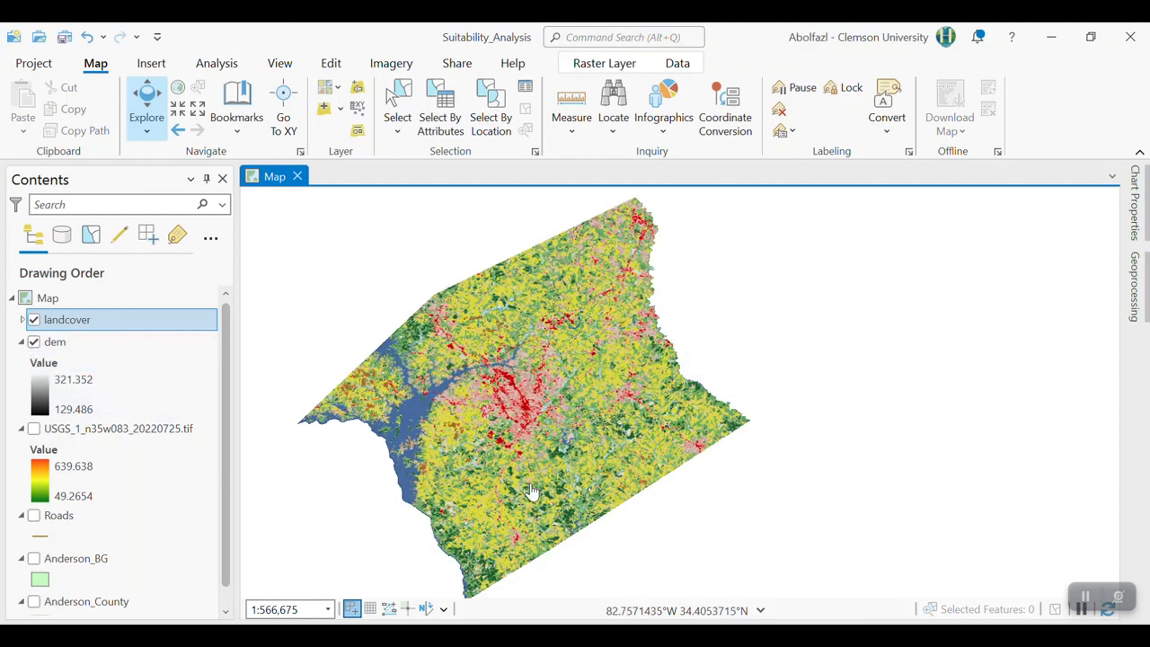
# Open the landcover attribute table and highlight the cells of class 11, then class 21, on the map
pyautogui.click(21, 319)
pyautogui.rightClick(90, 324)
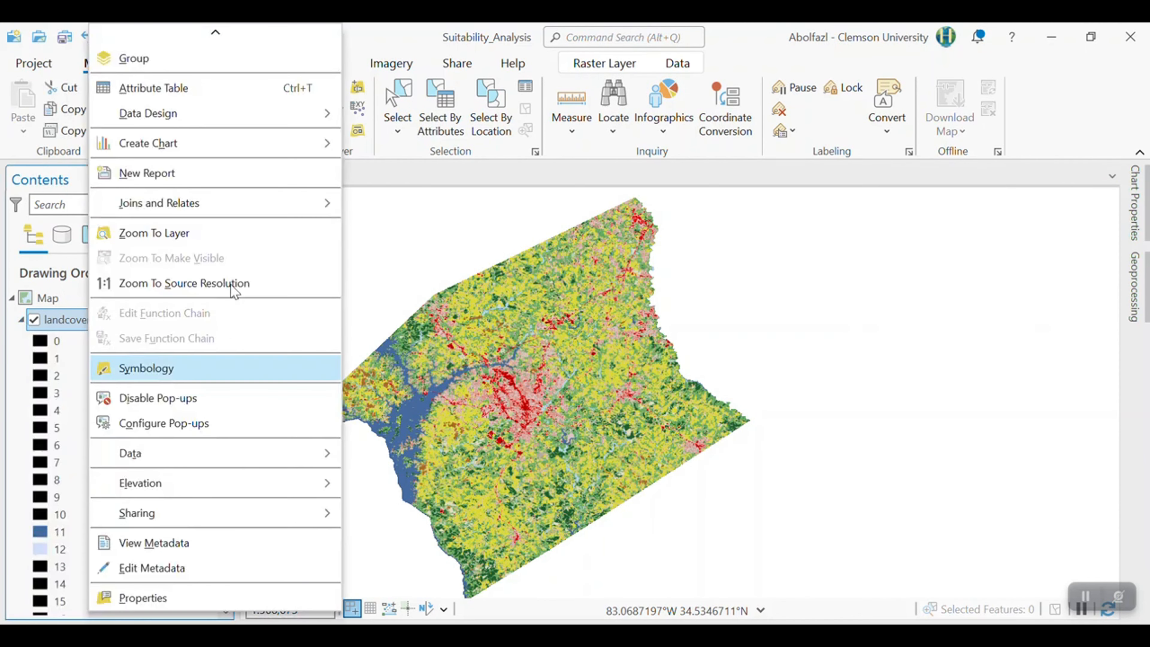
pyautogui.click(217, 88)
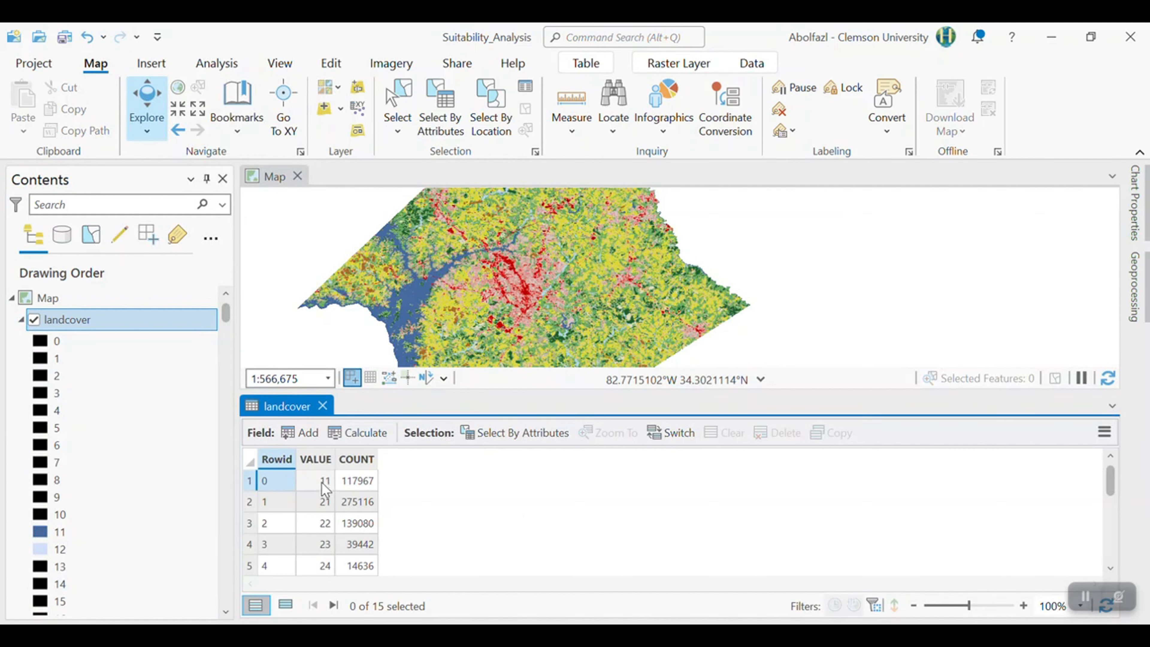
pyautogui.click(246, 481)
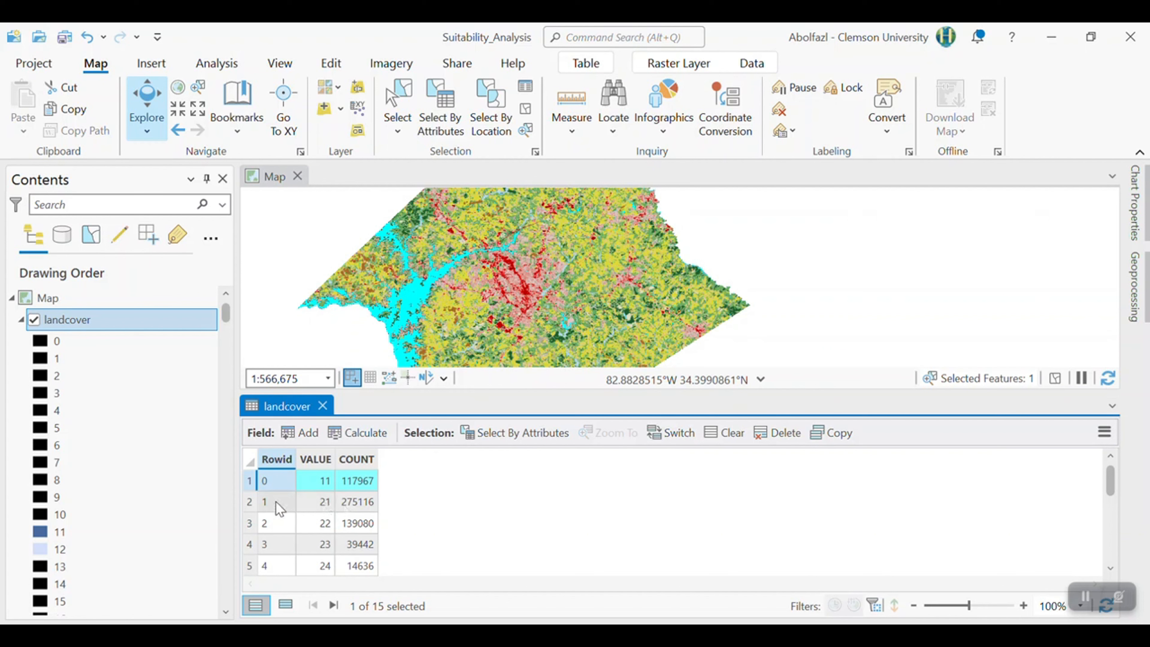
pyautogui.click(248, 503)
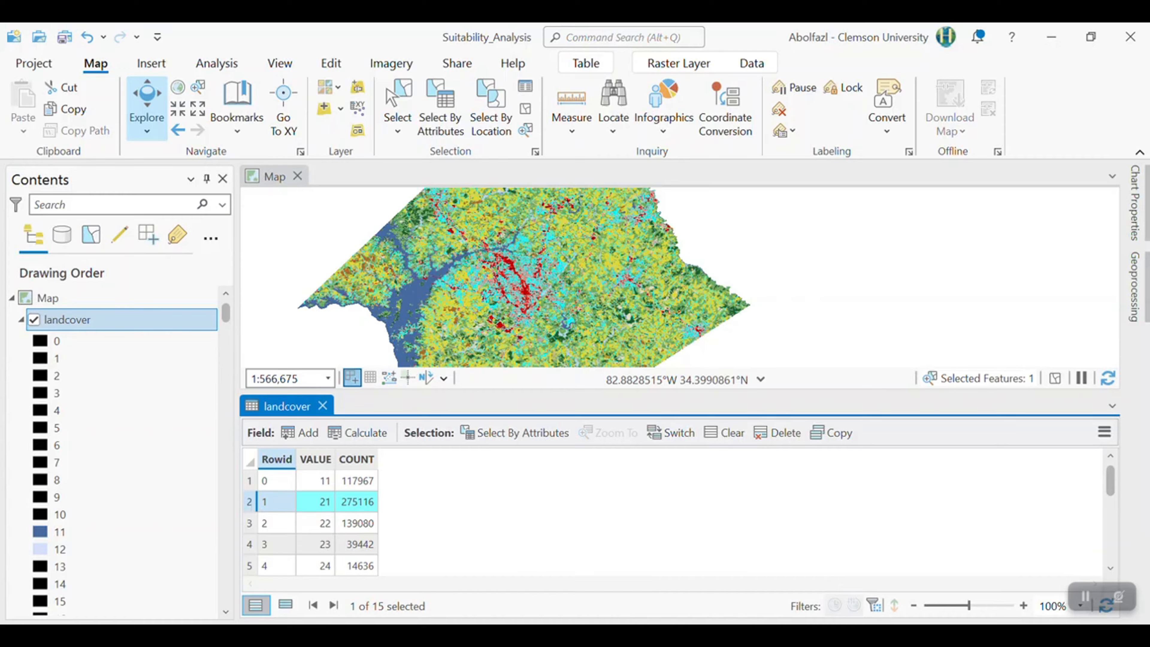
# Look up class 21 in the land cover legend on the MRLC page and return to ArcGIS Pro
pyautogui.click(626, 635)
pyautogui.click(694, 78)
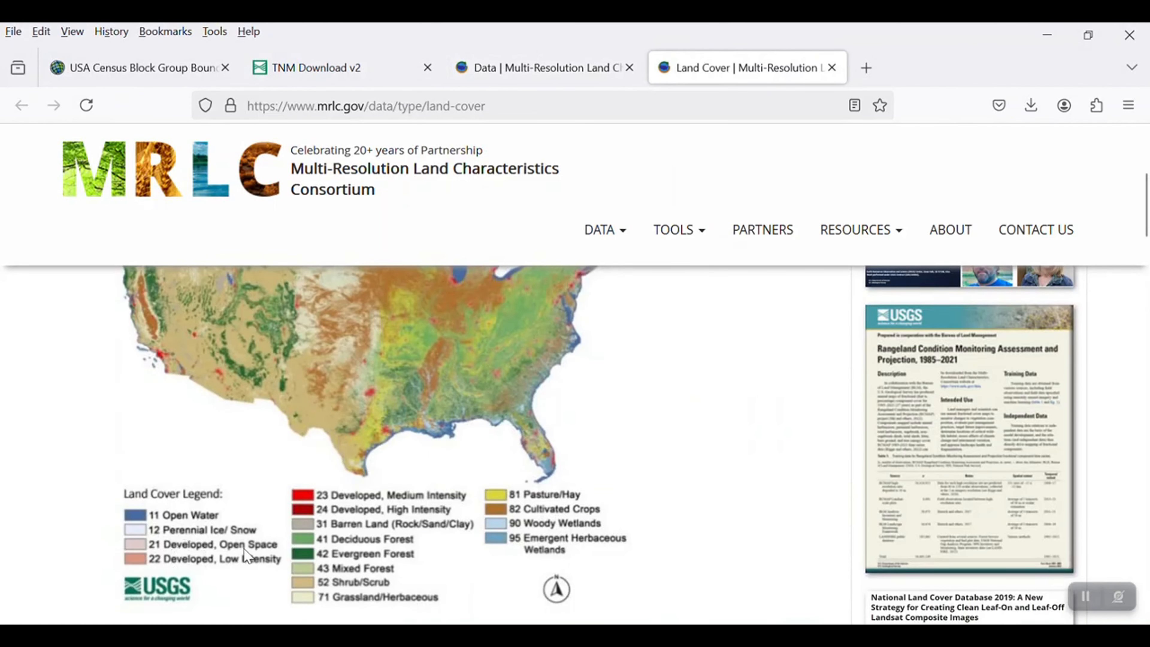
pyautogui.hotkey('alt', 'Tab')
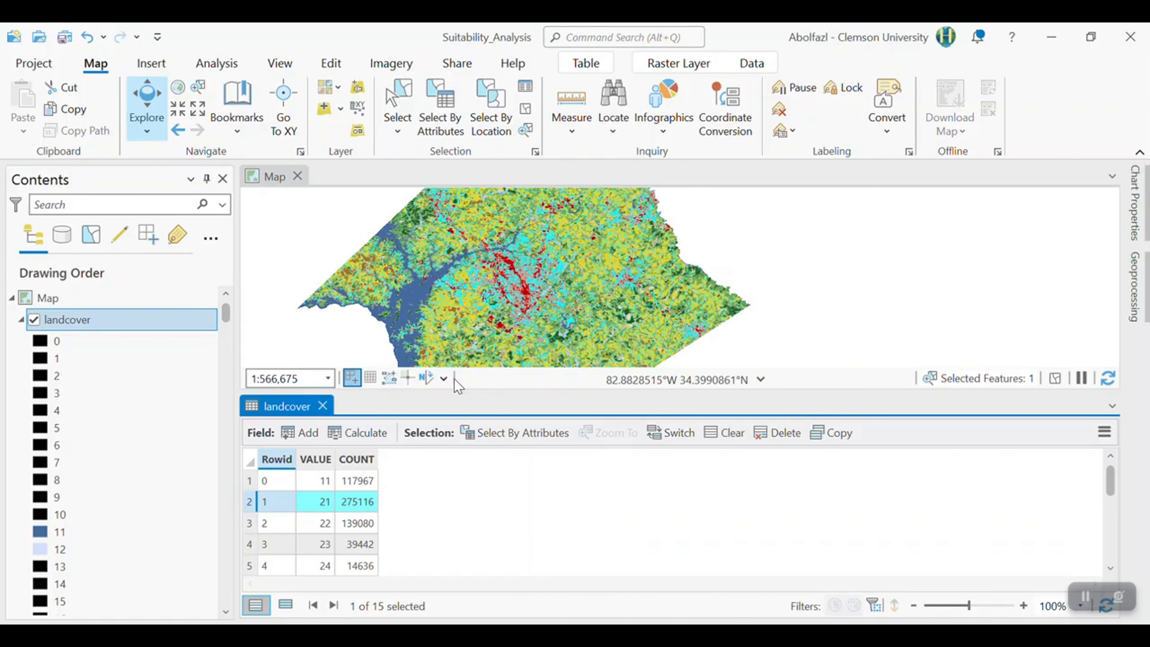
# Close the landcover attribute table and check the layer's cell size and spatial reference in its source properties
pyautogui.click(322, 405)
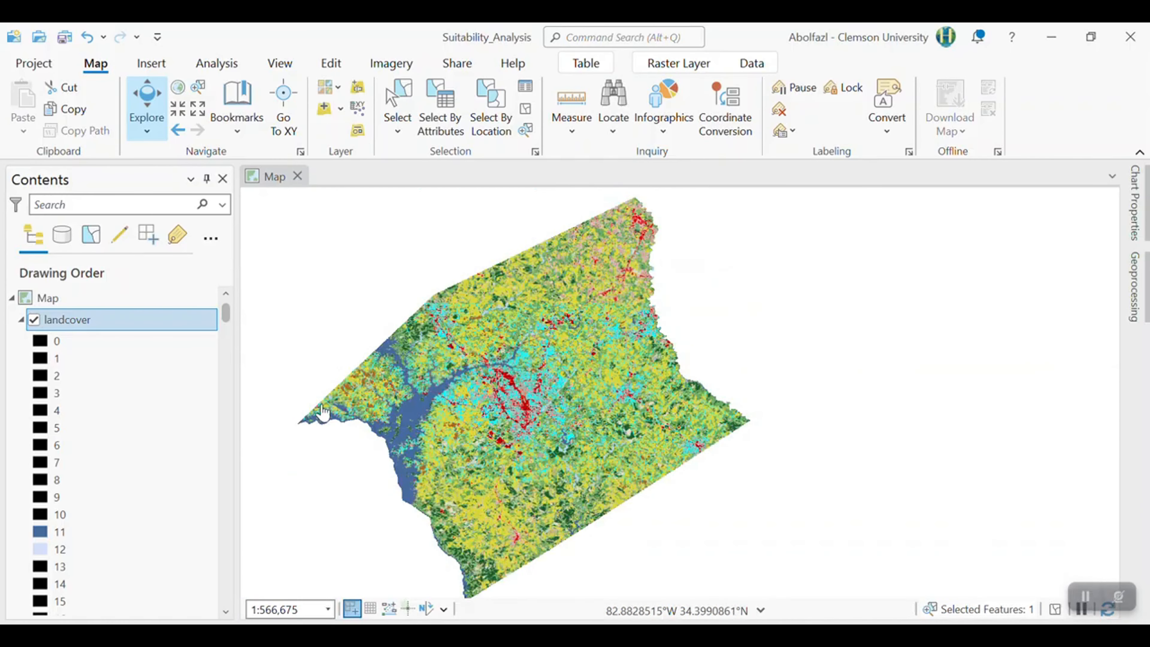
pyautogui.click(21, 319)
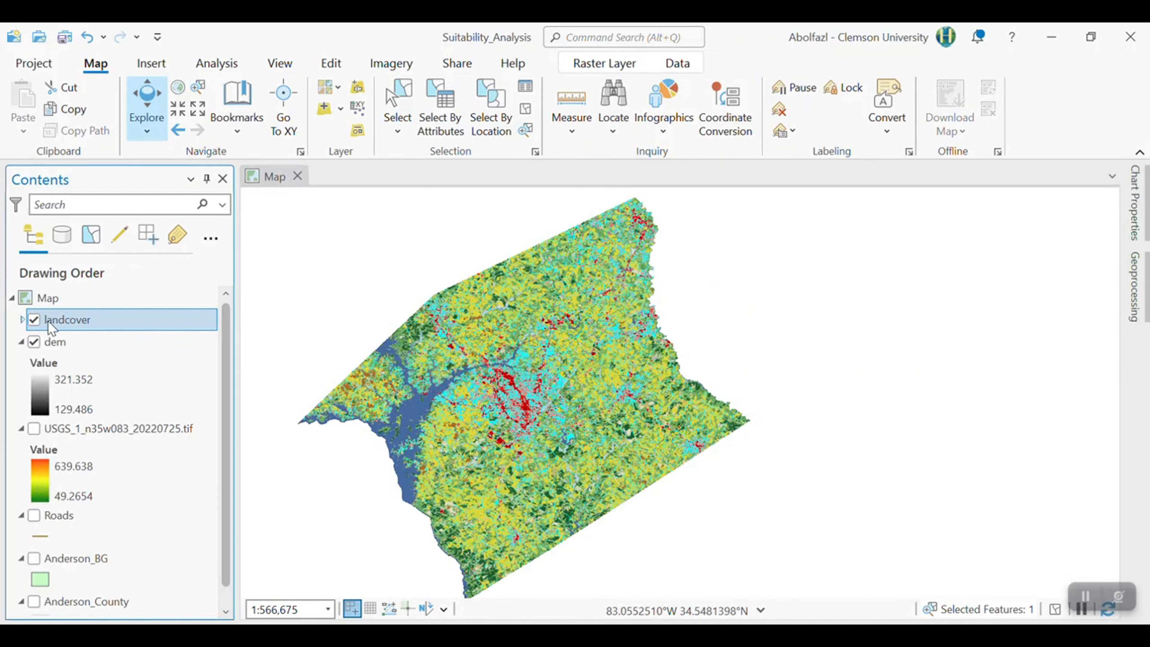
pyautogui.rightClick(80, 320)
pyautogui.click(159, 600)
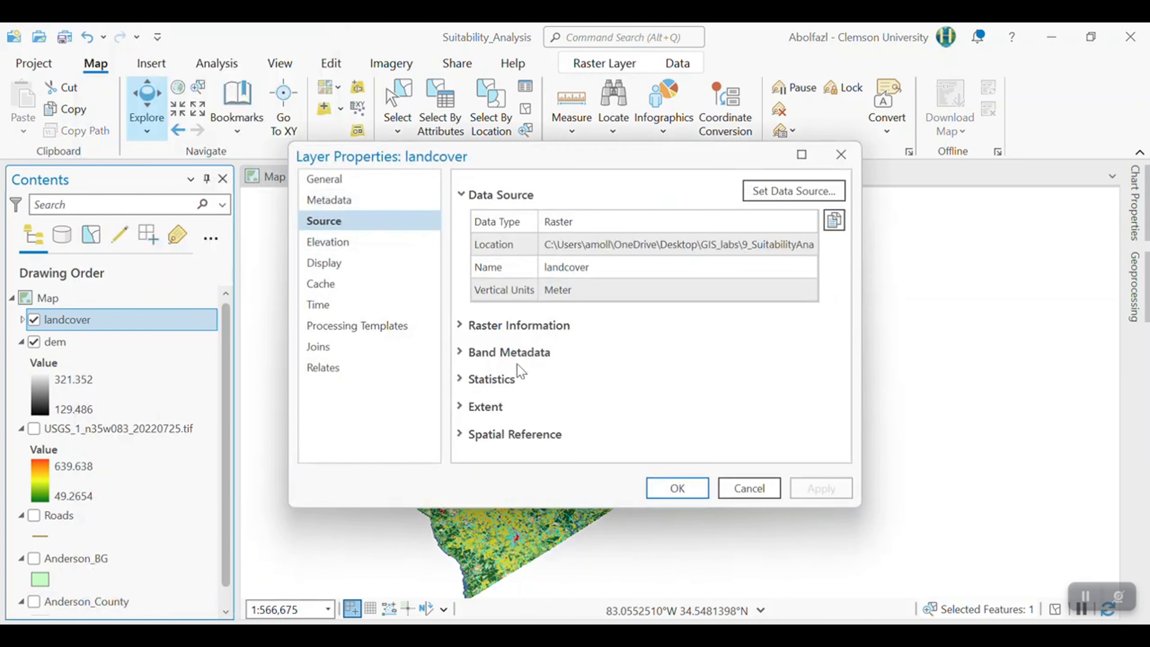
pyautogui.click(500, 326)
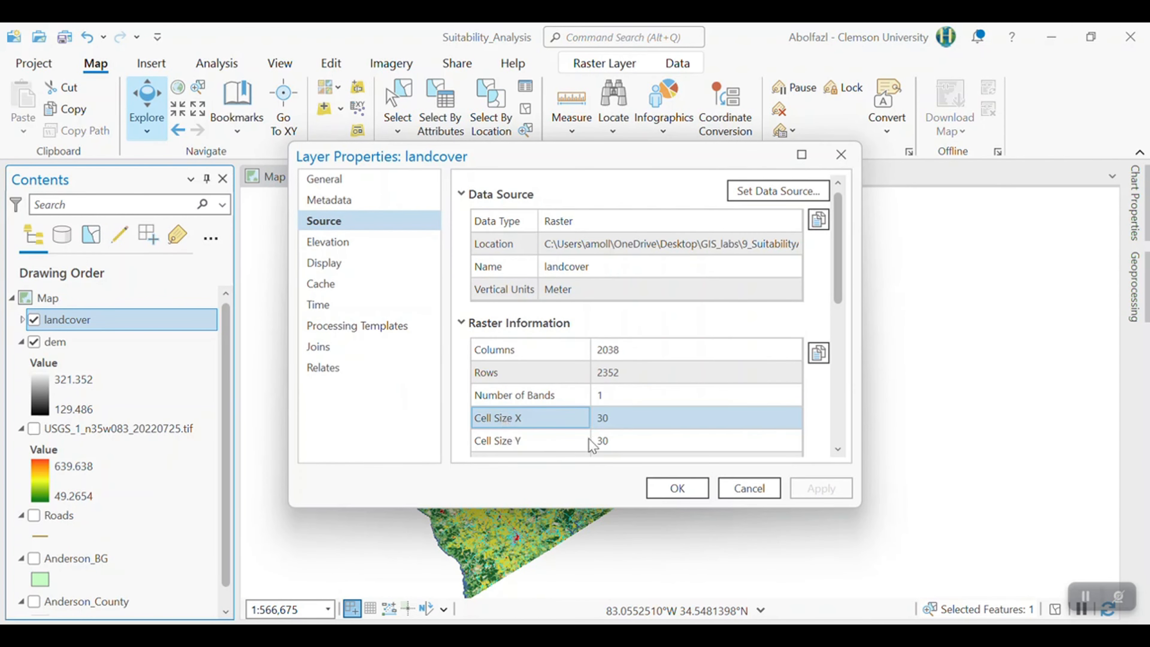
pyautogui.scroll(-10, 619, 421)
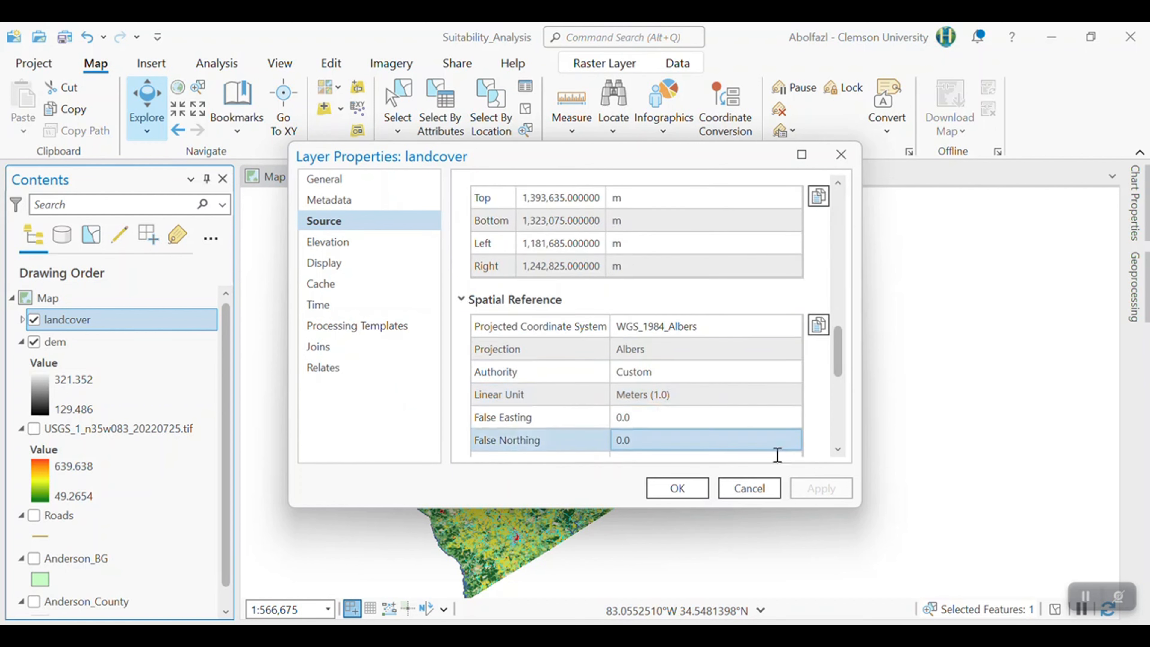
pyautogui.click(684, 487)
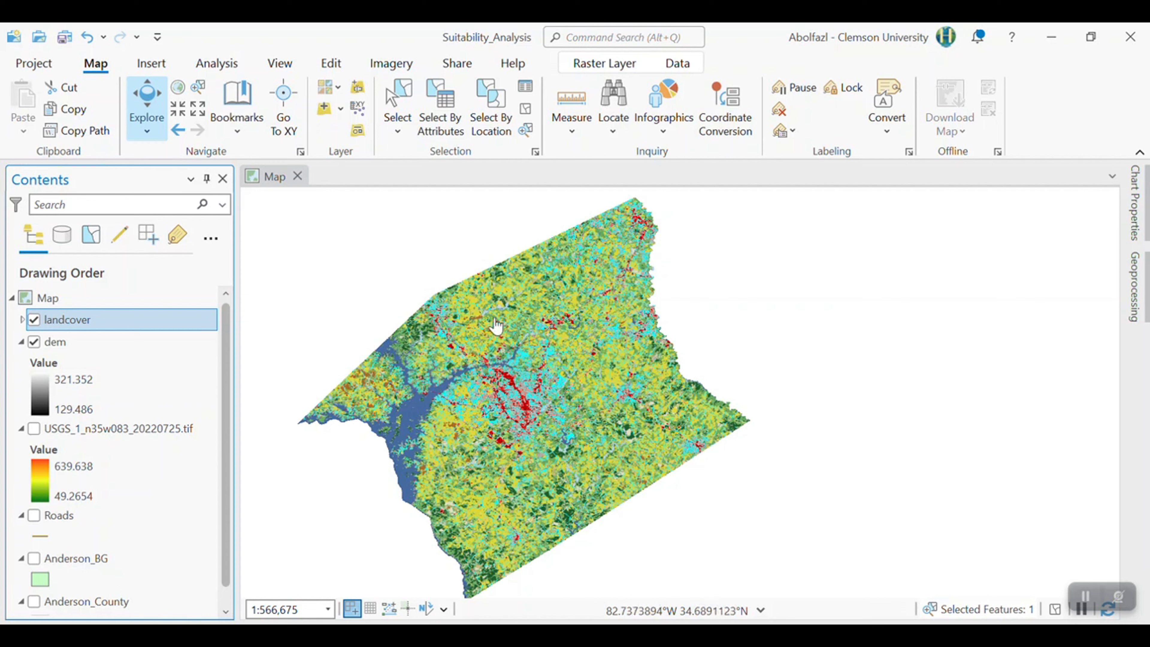
# Inspect individual landcover cells up close on the map and clear the class 21 selection
pyautogui.scroll(1, 374, 426)
pyautogui.scroll(15, 373, 426)
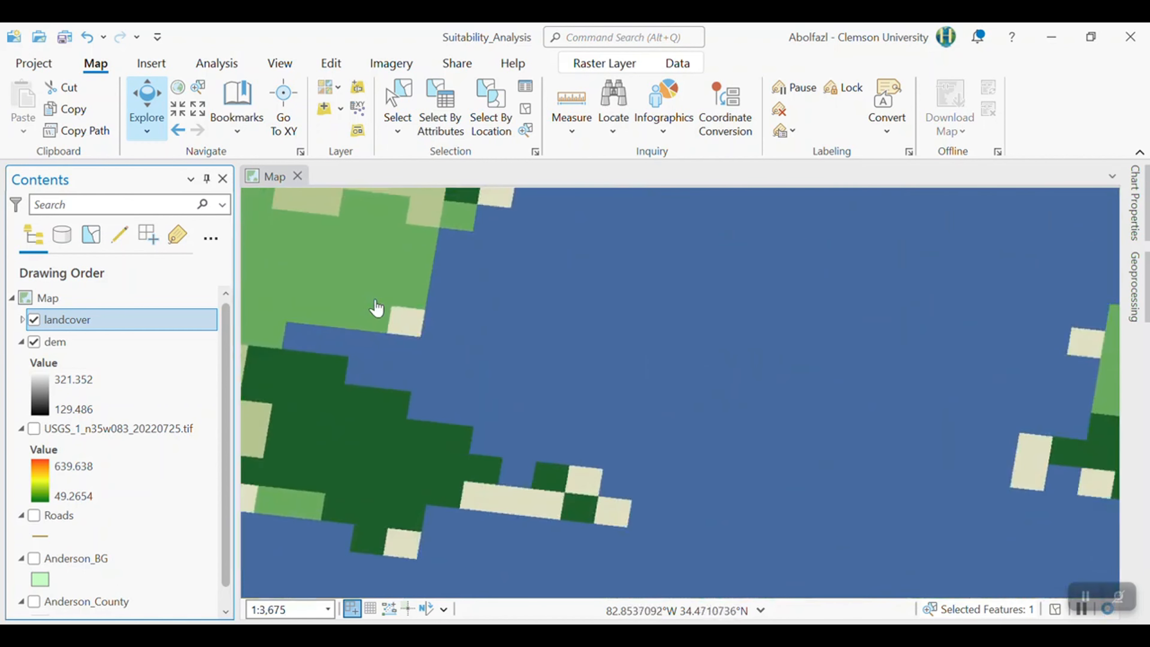
pyautogui.scroll(-20, 530, 389)
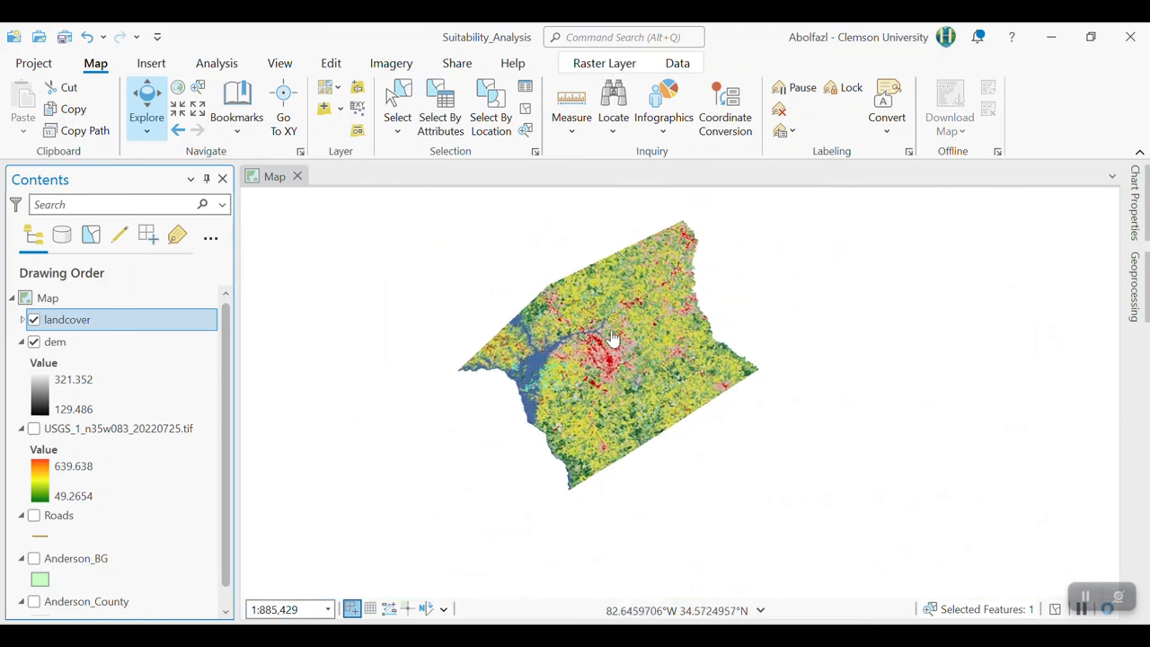
pyautogui.scroll(4, 613, 343)
pyautogui.moveTo(613, 346); pyautogui.dragTo(612, 379)
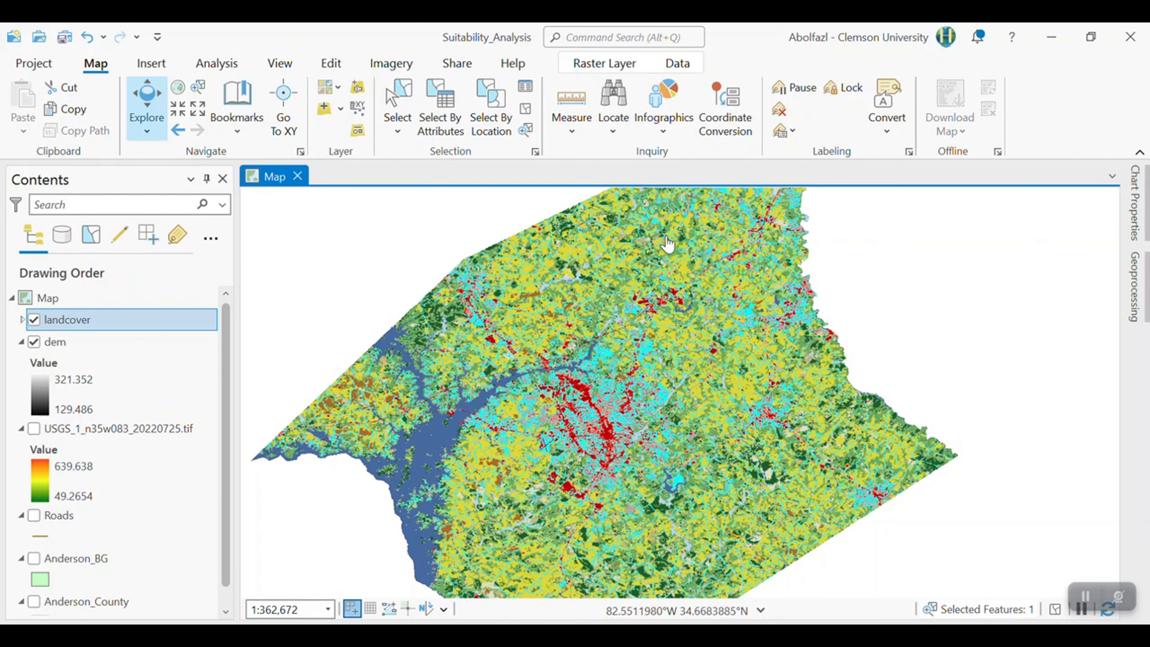
pyautogui.click(527, 117)
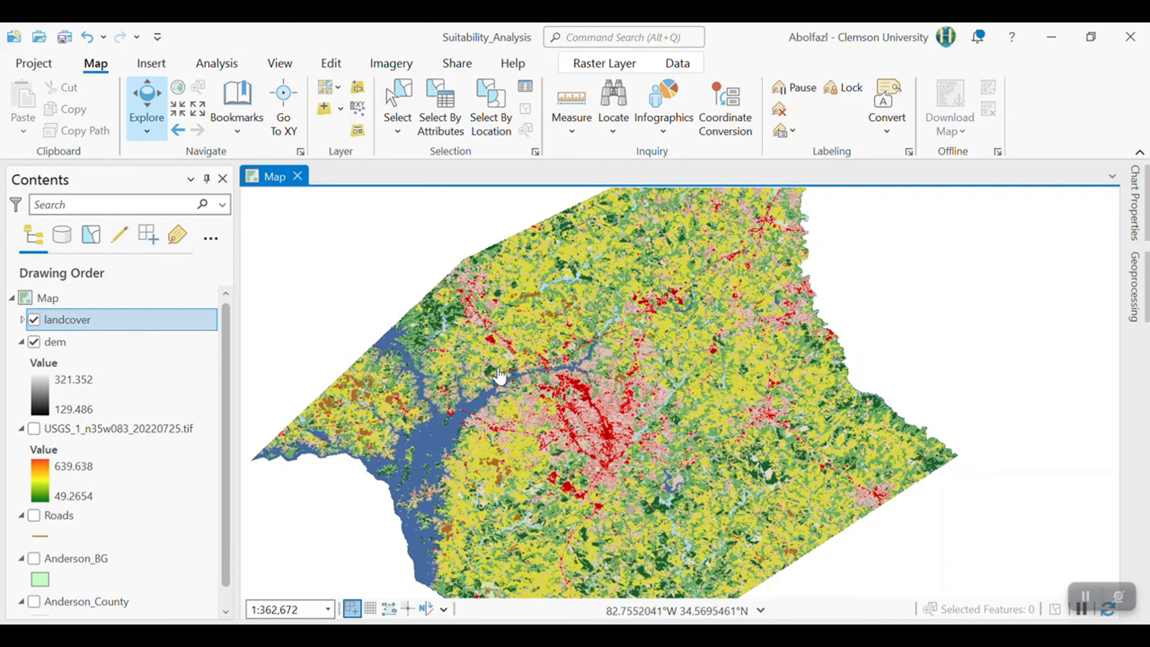
pyautogui.scroll(-2, 502, 381)
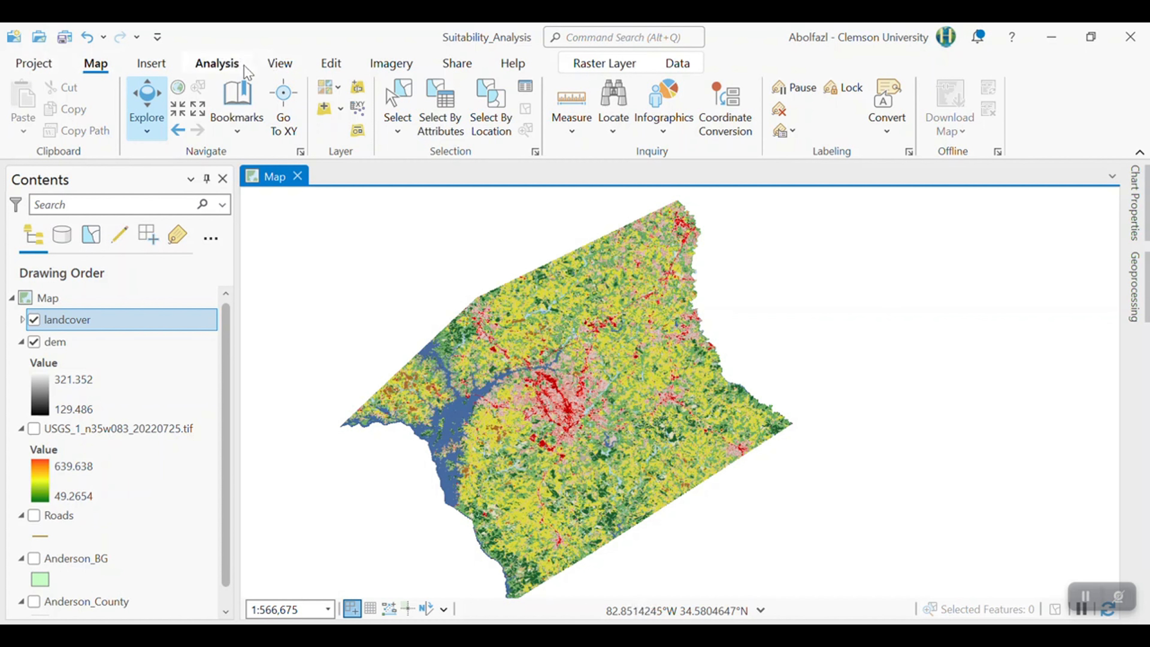
# Add hospitals.shp from the Suitability_Analysis folder to the map
pyautogui.click(324, 108)
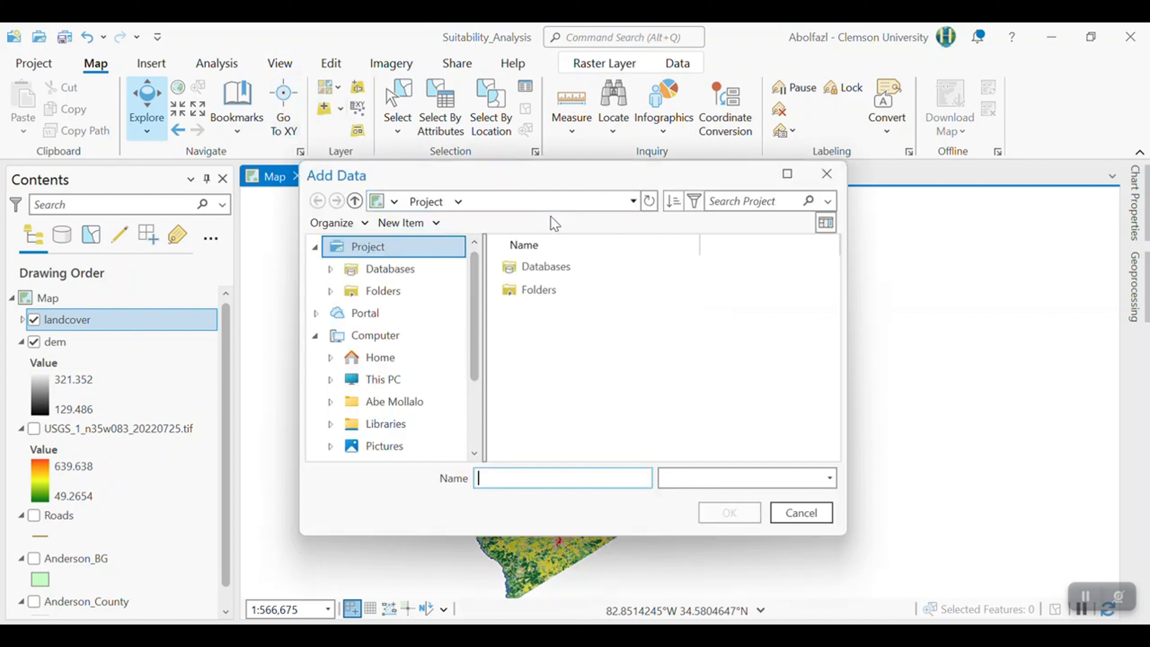
pyautogui.click(543, 406)
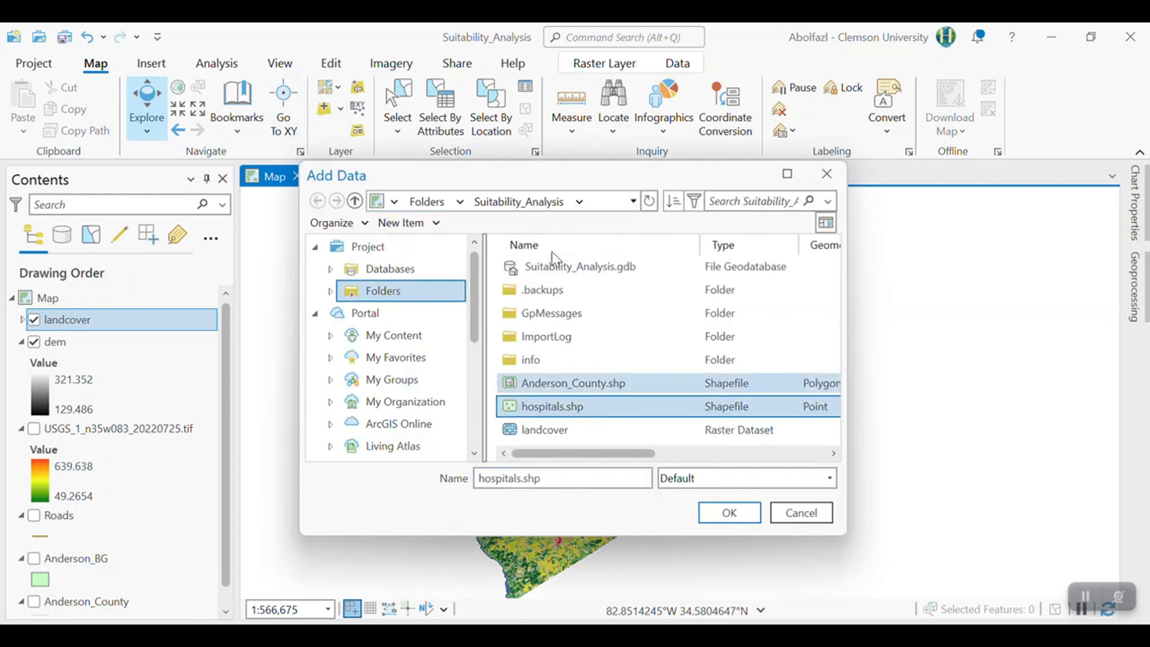
pyautogui.click(729, 513)
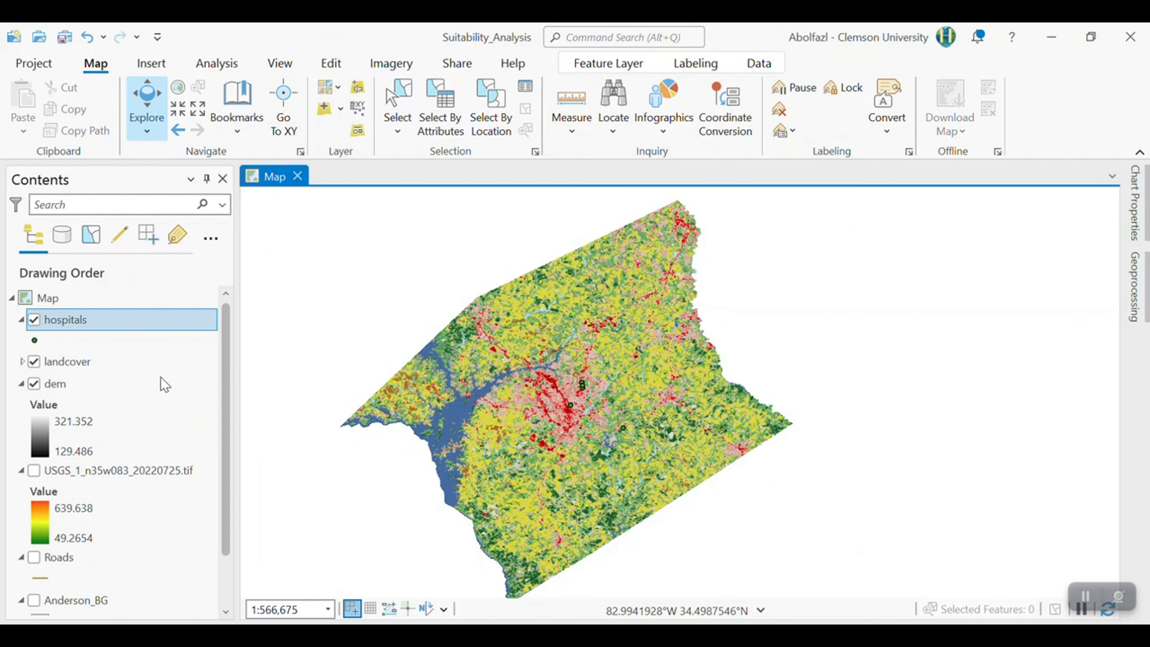
# Change the hospitals point symbol to Circle 4 from the ArcGIS 2D gallery
pyautogui.rightClick(64, 323)
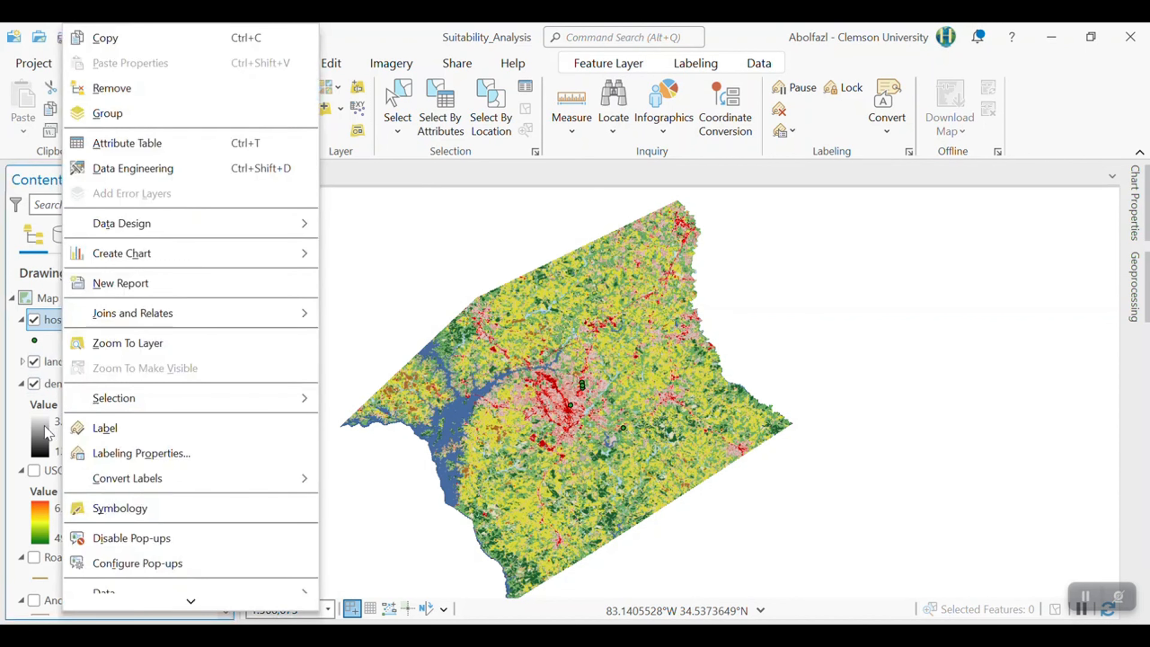
pyautogui.click(35, 341)
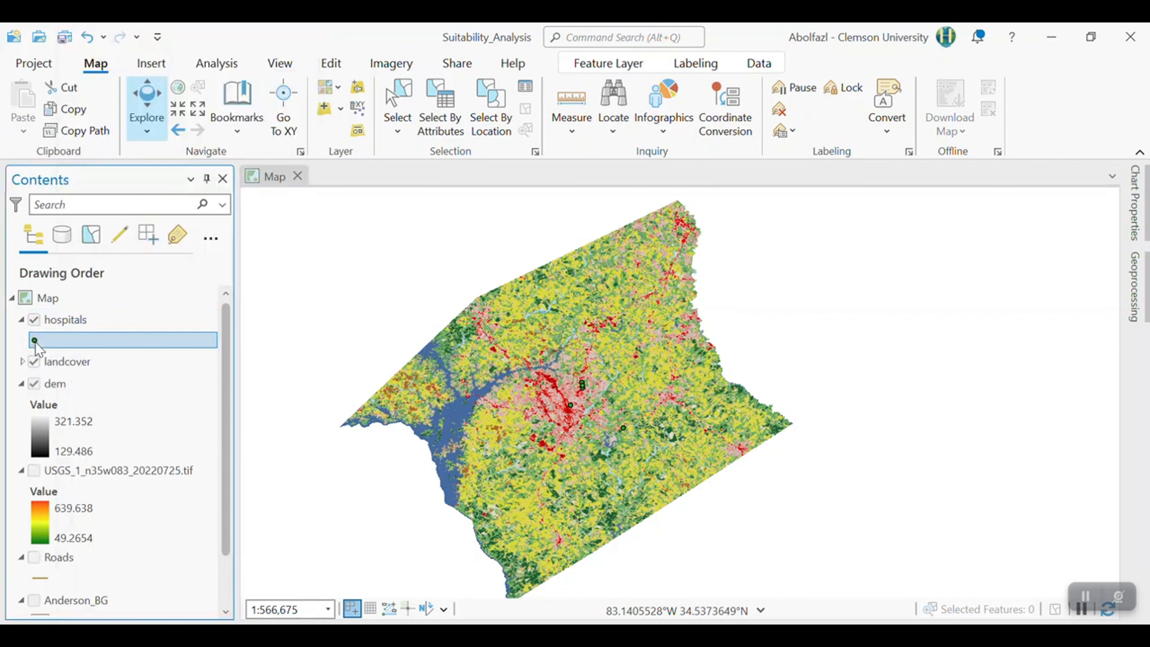
pyautogui.click(826, 423)
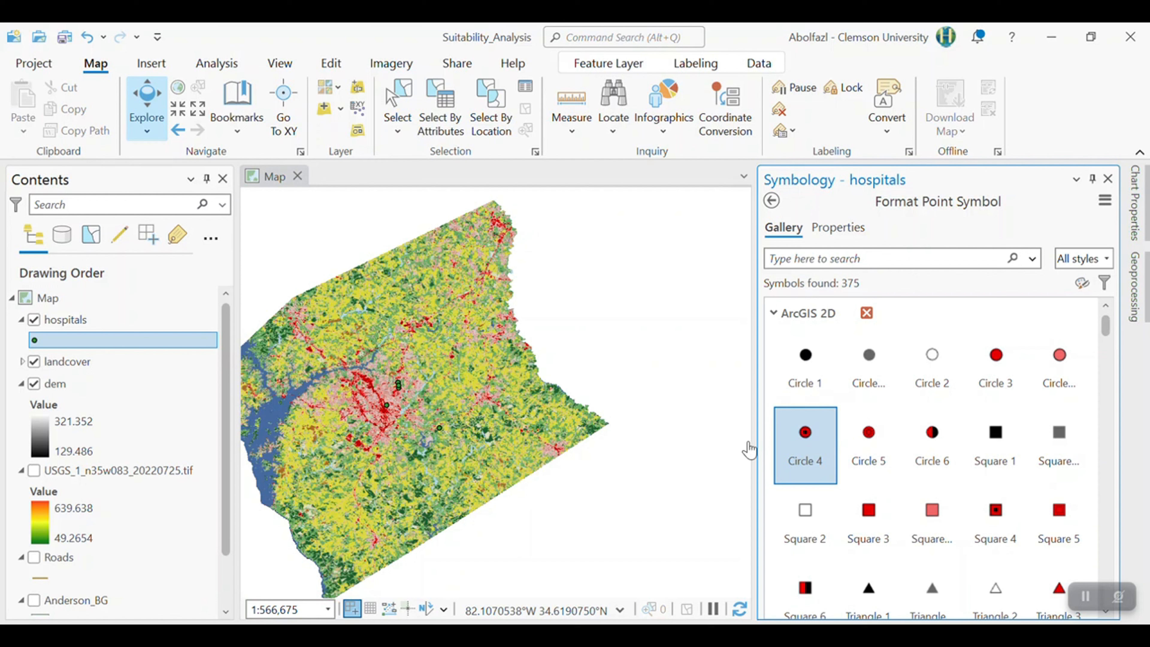
pyautogui.click(933, 365)
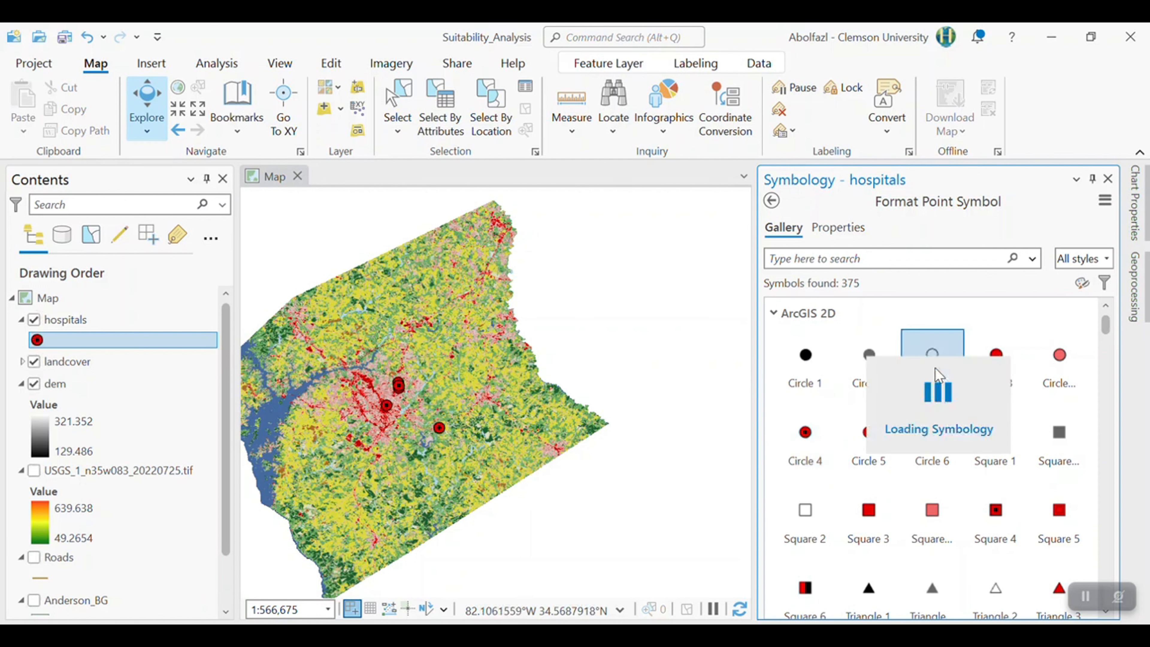
pyautogui.click(805, 437)
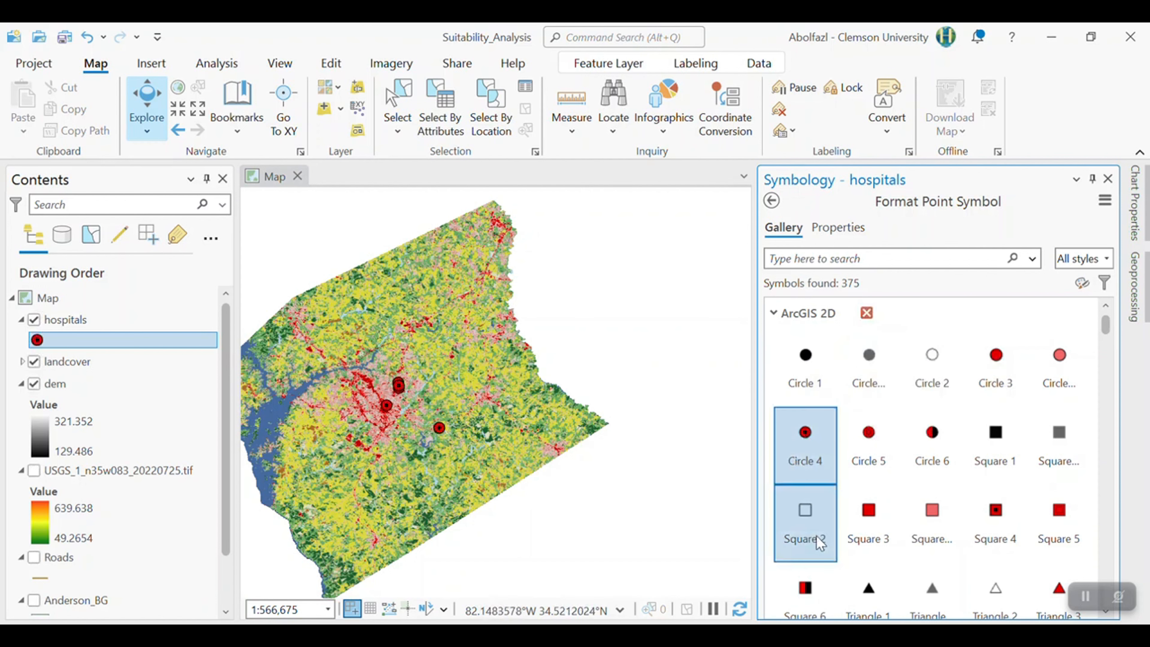
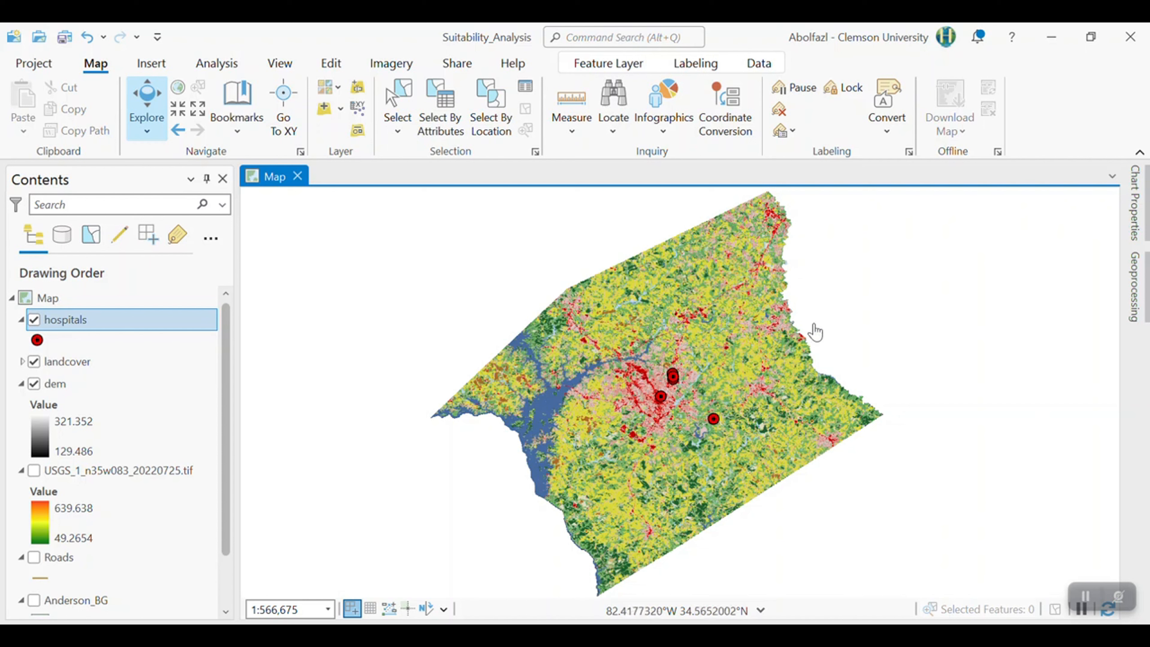
# Set the output coordinate system in the geoprocessing environments to USA Contiguous Albers Equal Area Conic, found by searching for albers
pyautogui.click(217, 64)
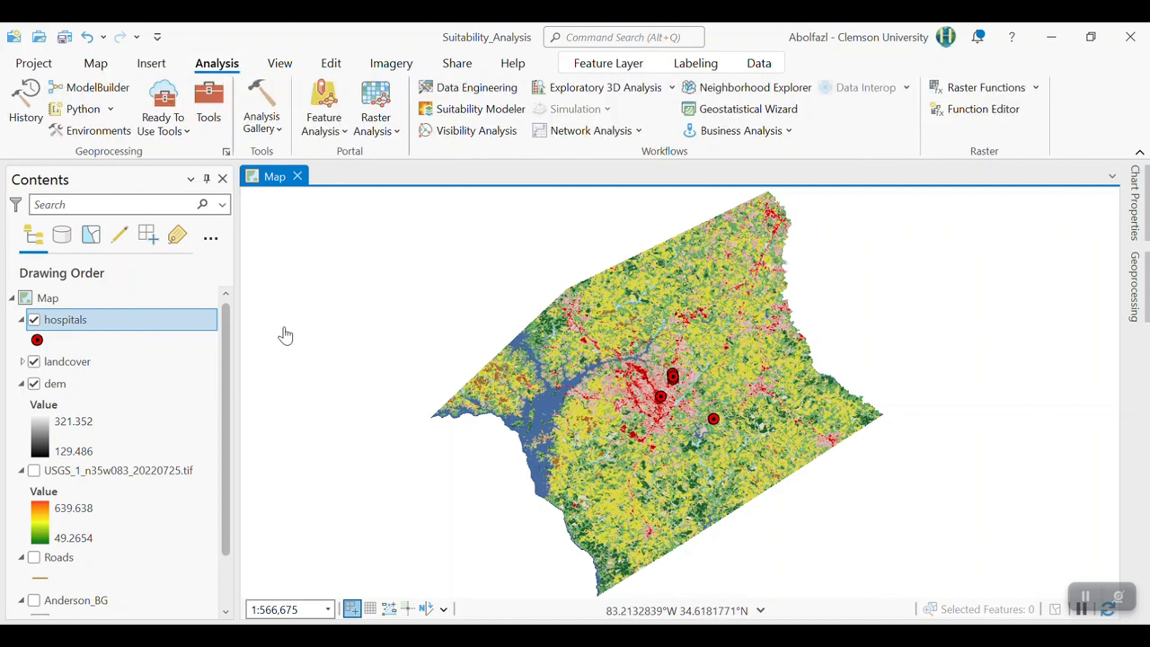
pyautogui.click(100, 133)
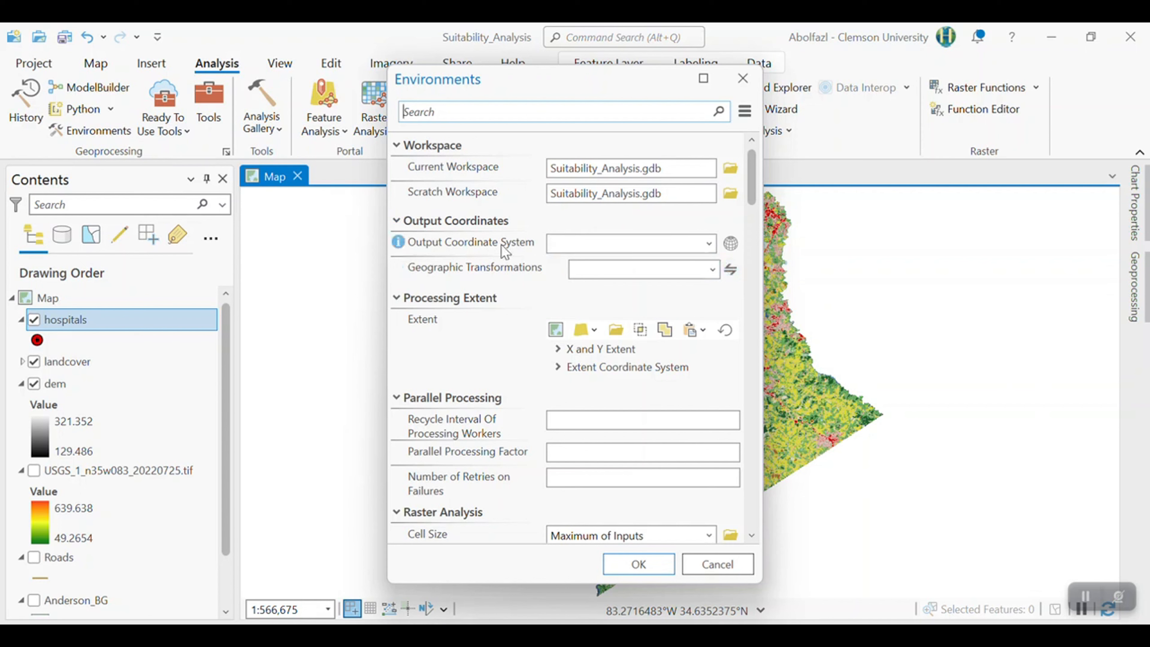
pyautogui.click(708, 244)
pyautogui.click(708, 245)
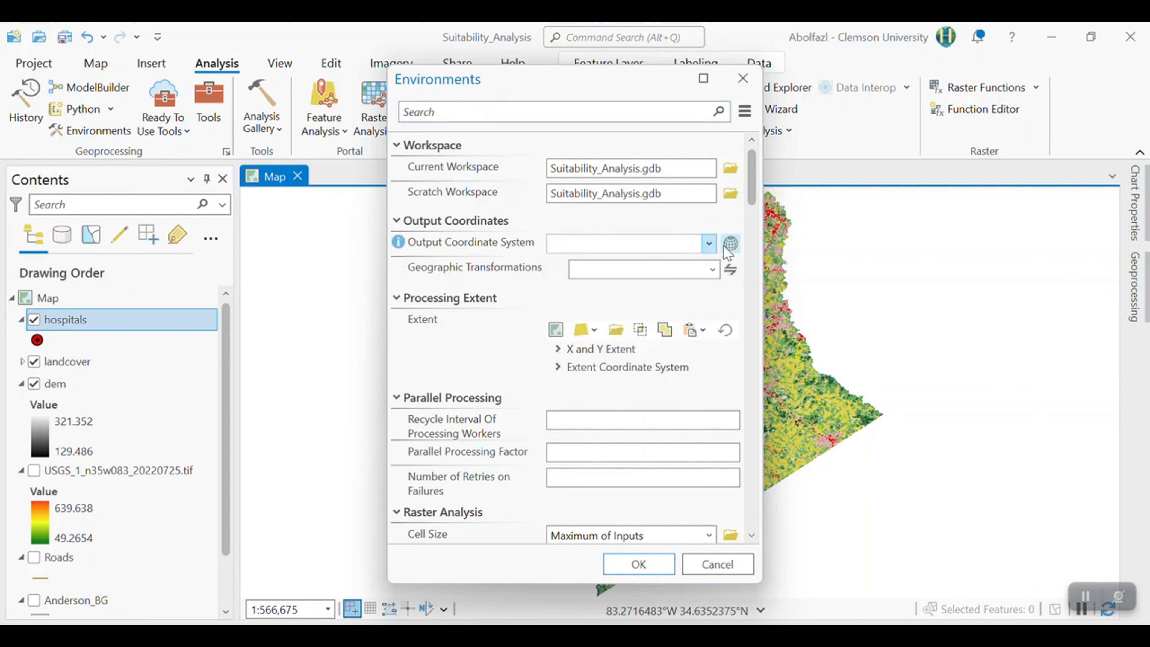
pyautogui.click(724, 246)
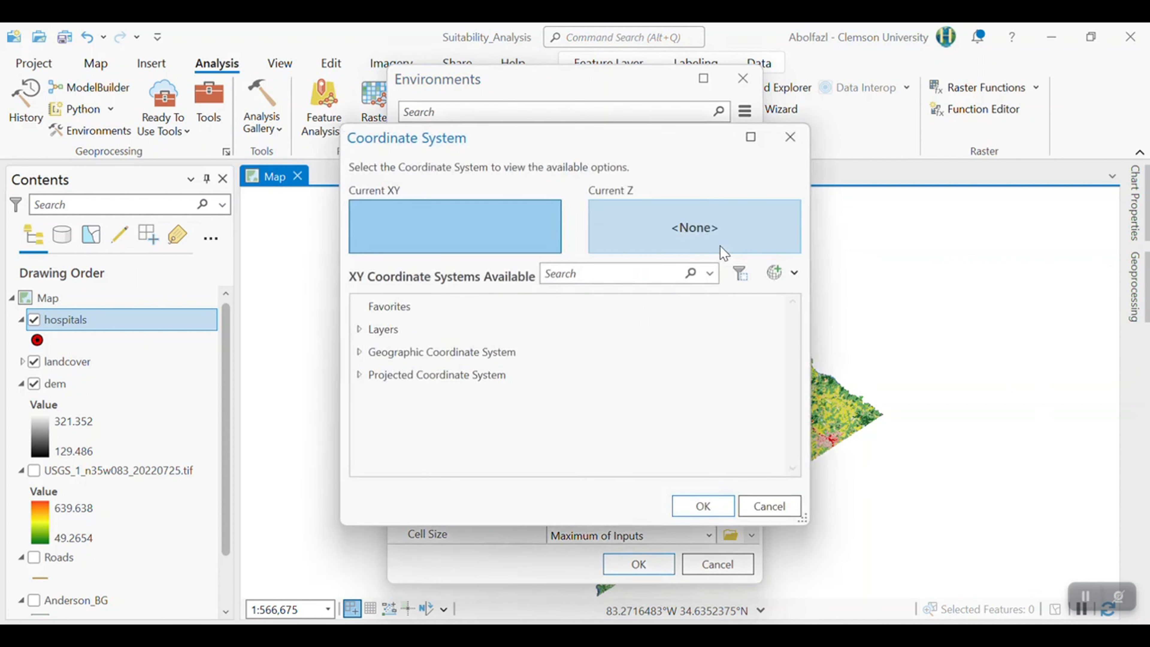
pyautogui.click(598, 272)
pyautogui.write('albers')
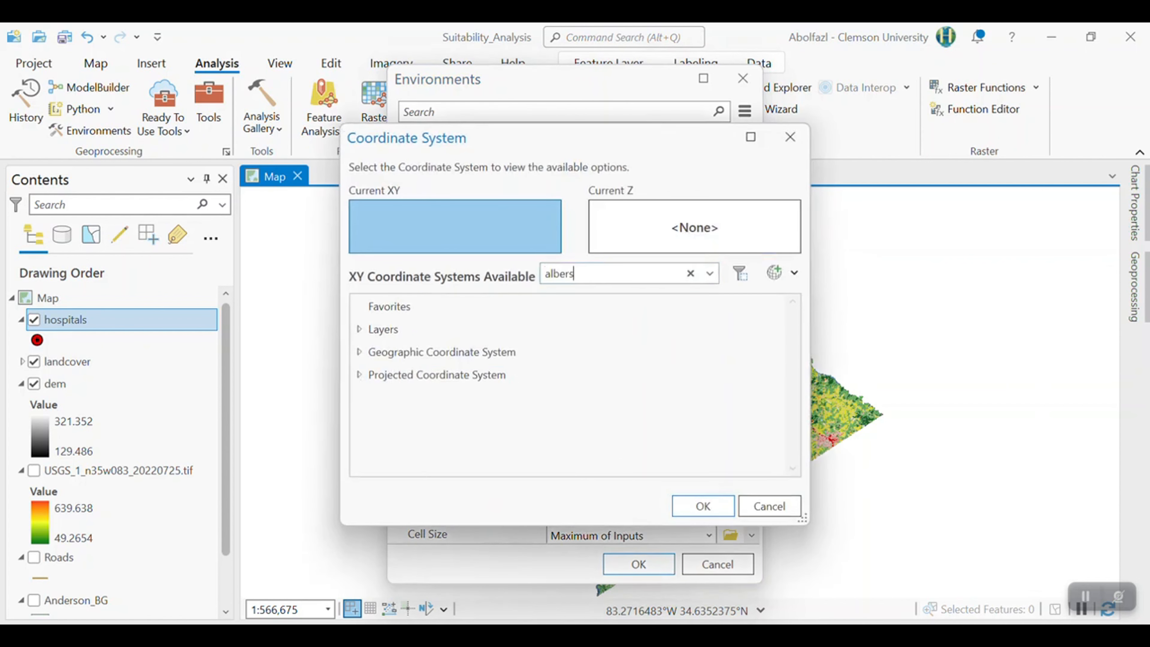
pyautogui.press('Return')
pyautogui.scroll(-5, 449, 408)
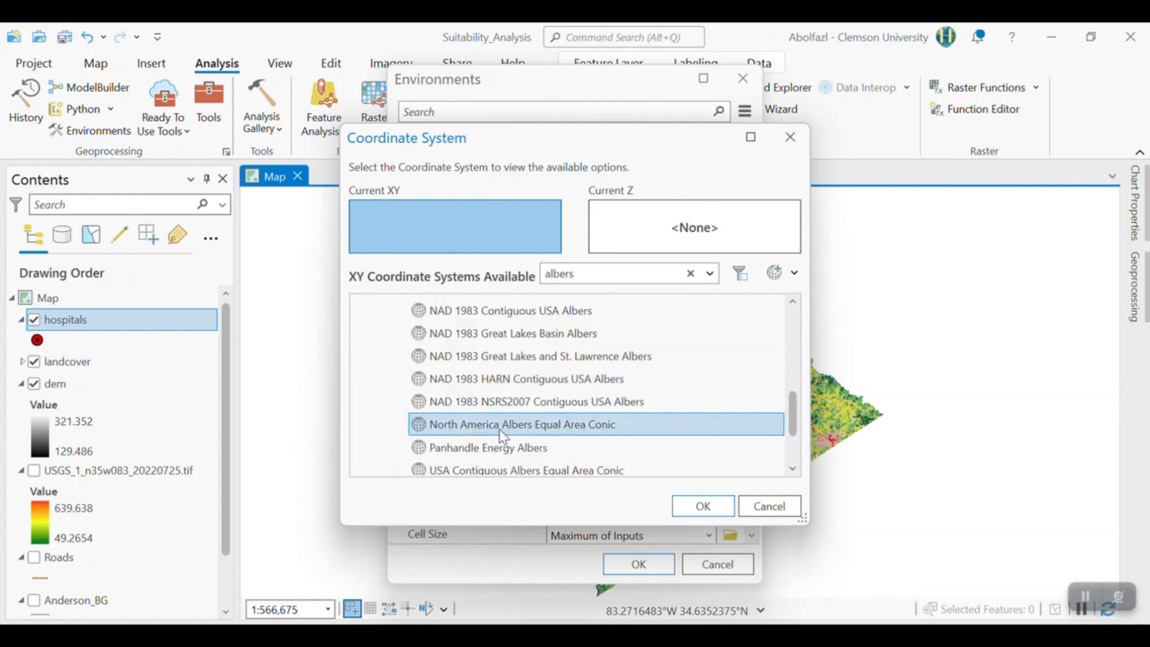
pyautogui.click(459, 407)
pyautogui.click(488, 385)
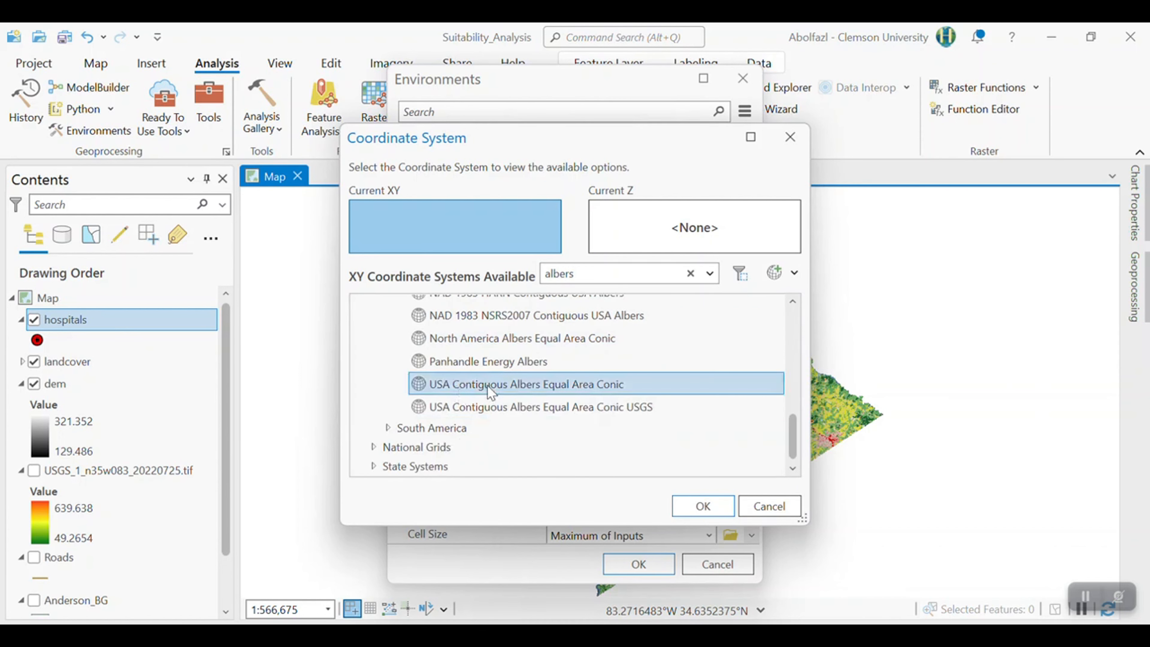
pyautogui.click(703, 506)
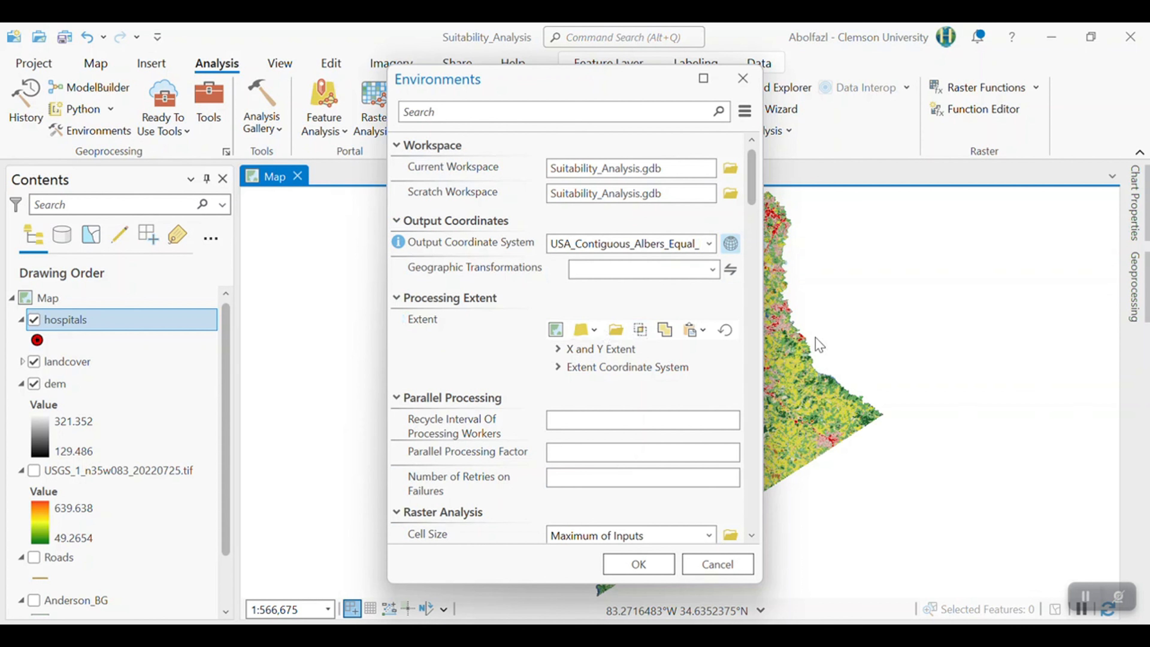
# Set the environments' processing extent and raster analysis cell size to match the landcover layer
pyautogui.click(592, 331)
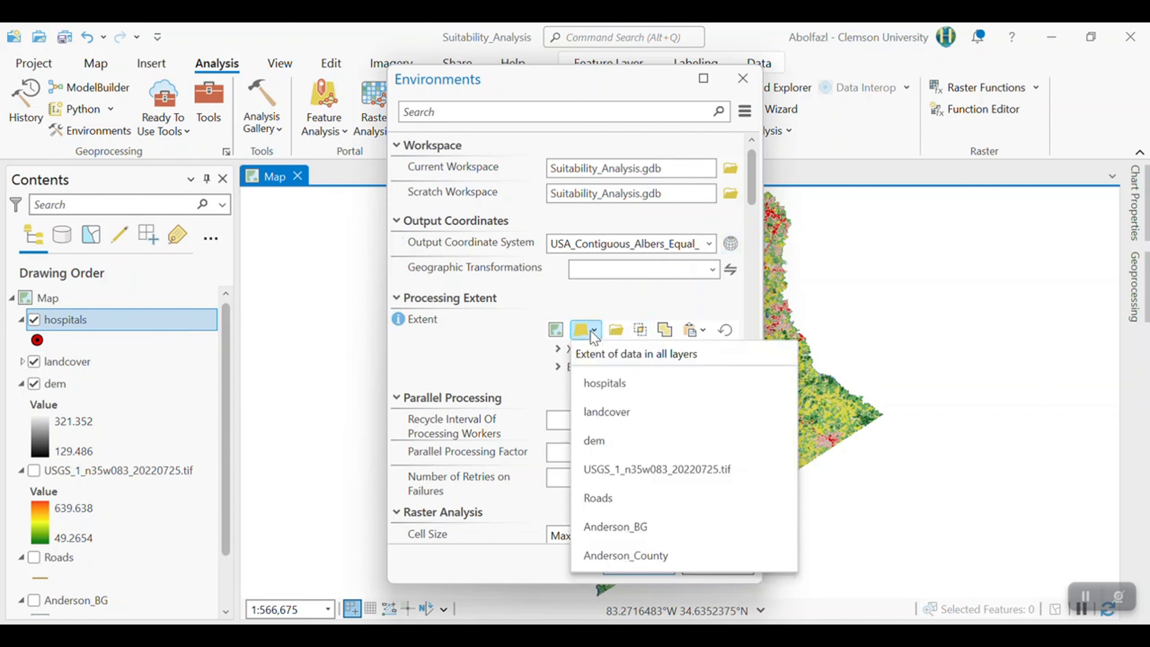
pyautogui.click(605, 417)
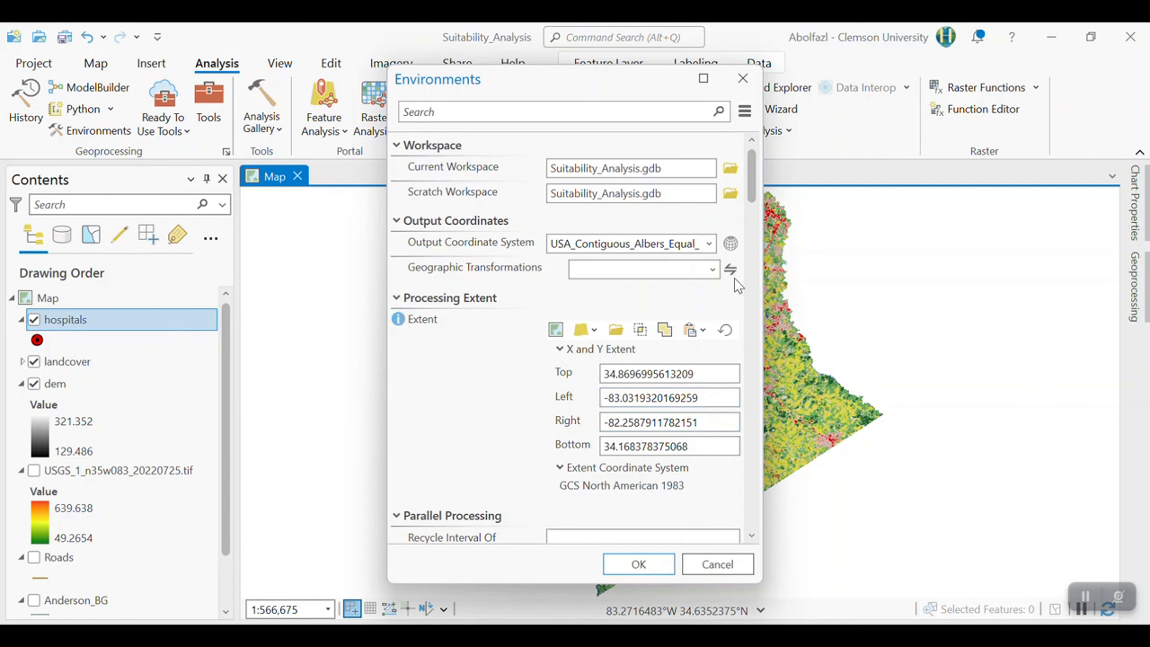
pyautogui.moveTo(754, 176); pyautogui.dragTo(760, 218)
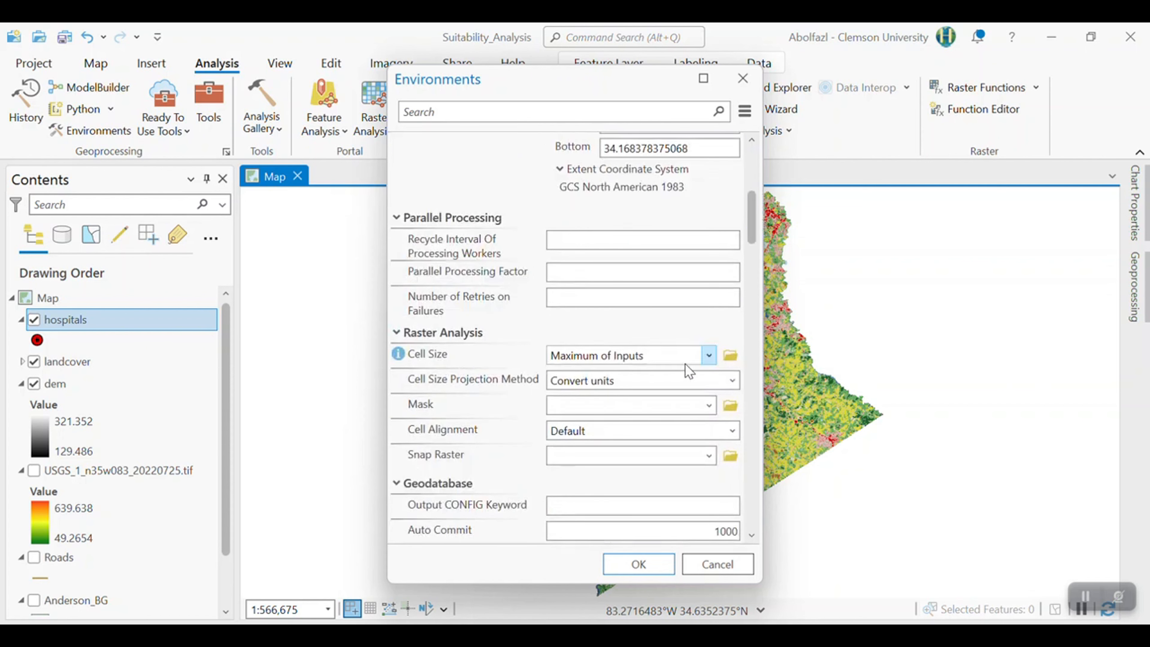
pyautogui.click(709, 355)
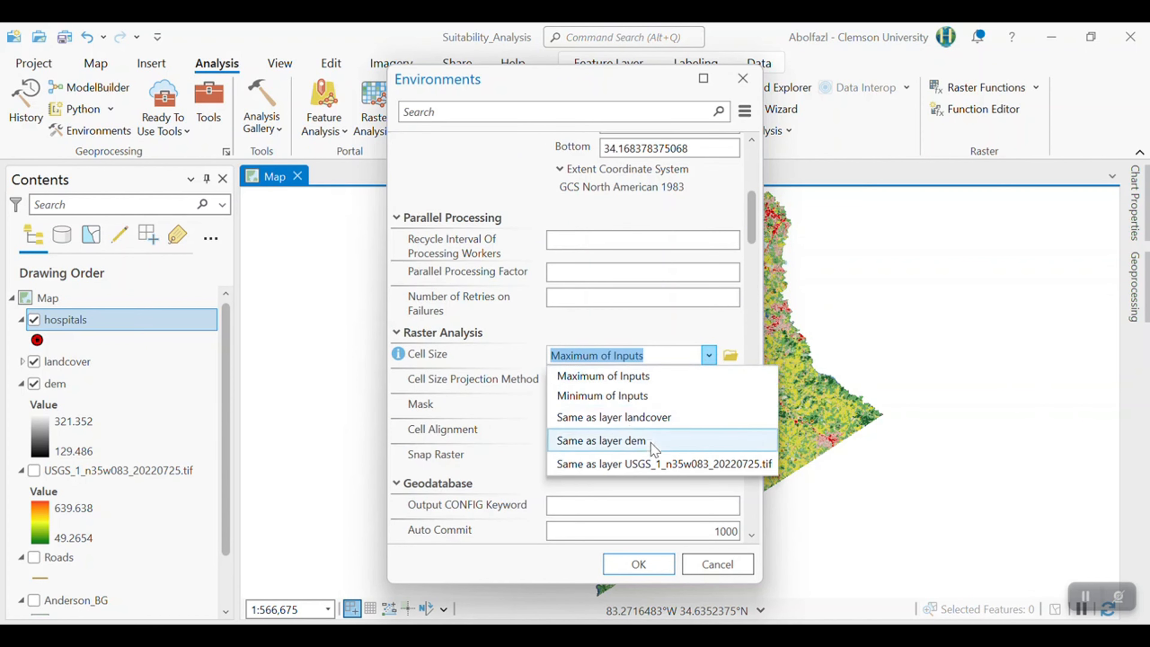
pyautogui.click(652, 417)
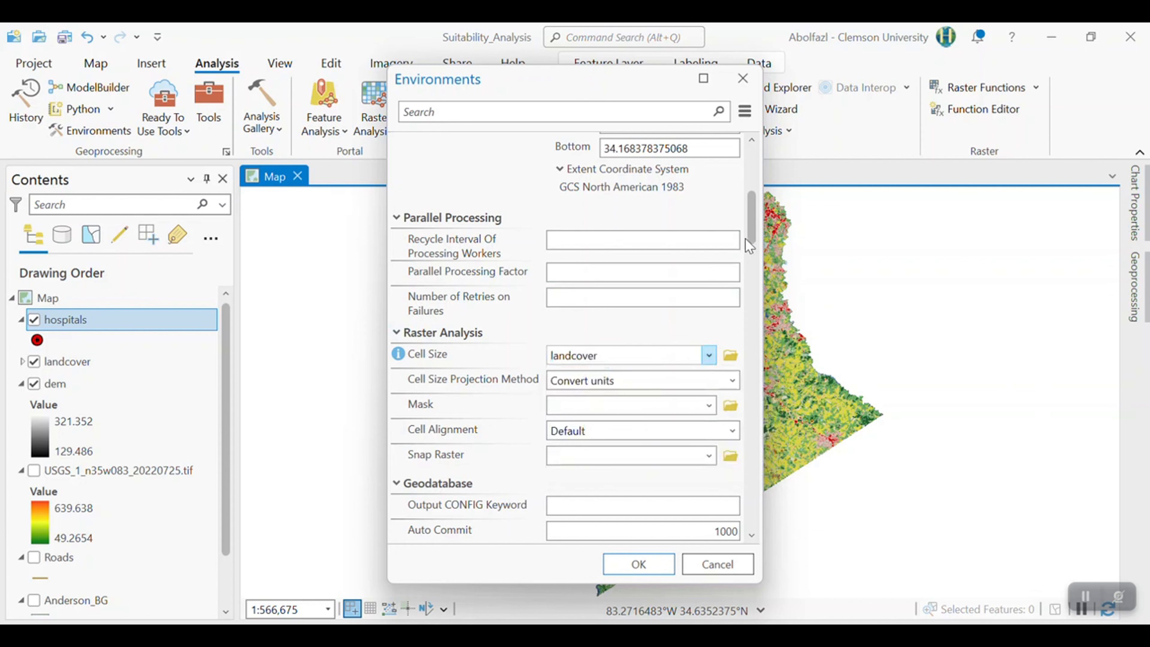
# Set the raster analysis mask in the geoprocessing environments to the landcover layer
pyautogui.scroll(-1, 637, 303)
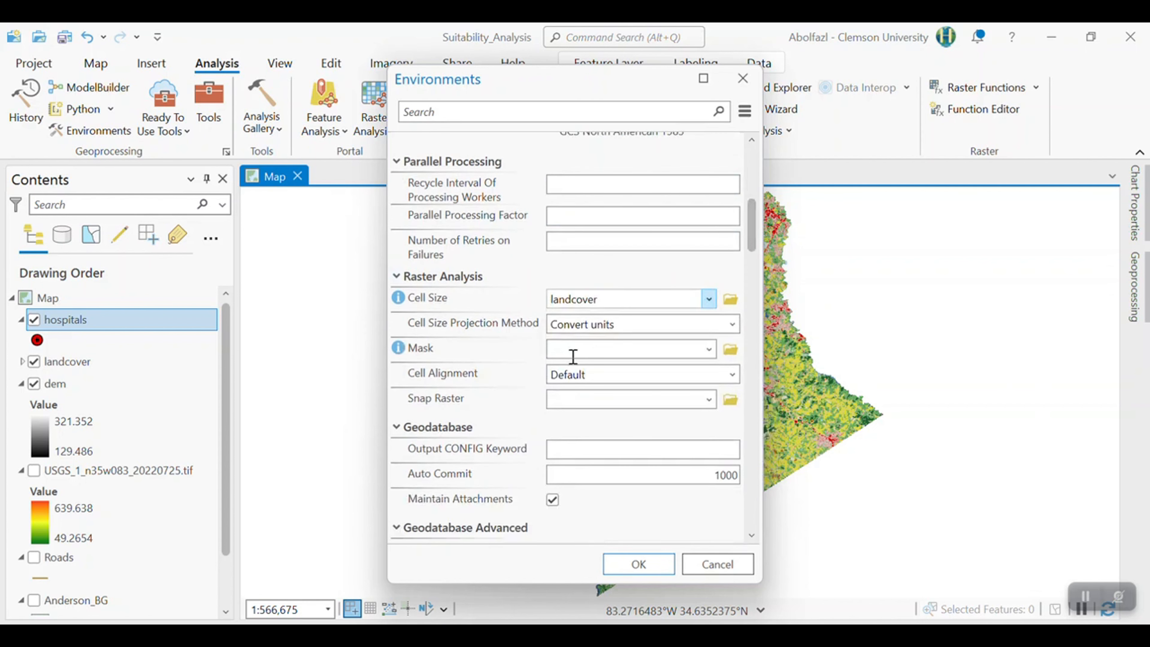
pyautogui.click(708, 349)
pyautogui.click(398, 347)
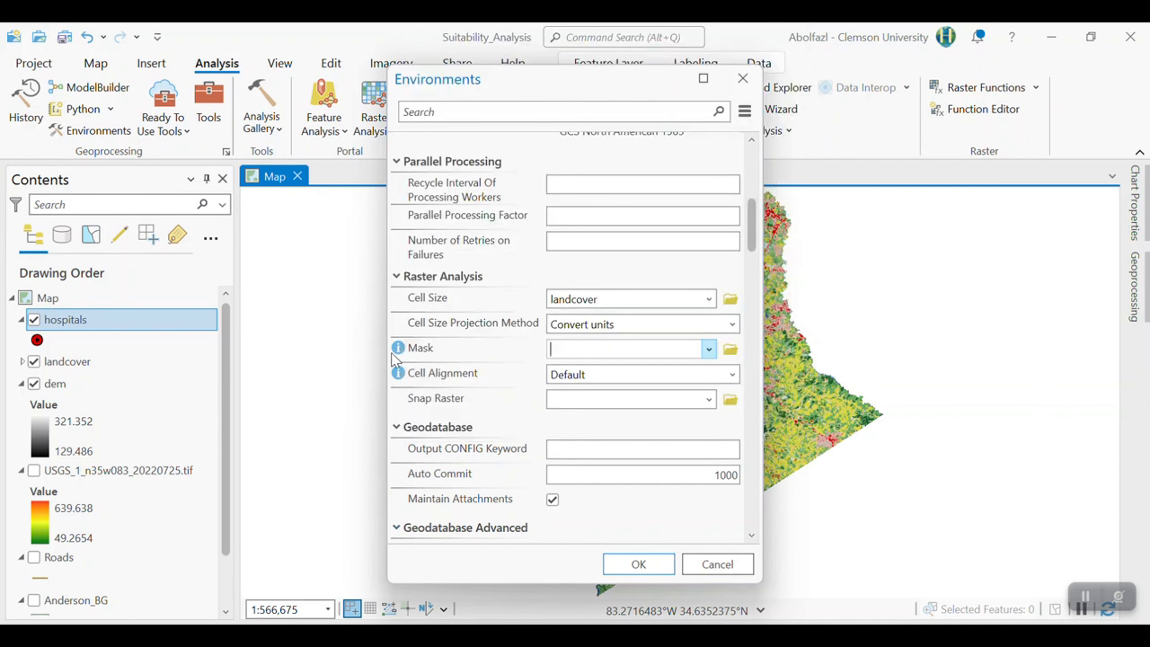
pyautogui.click(708, 349)
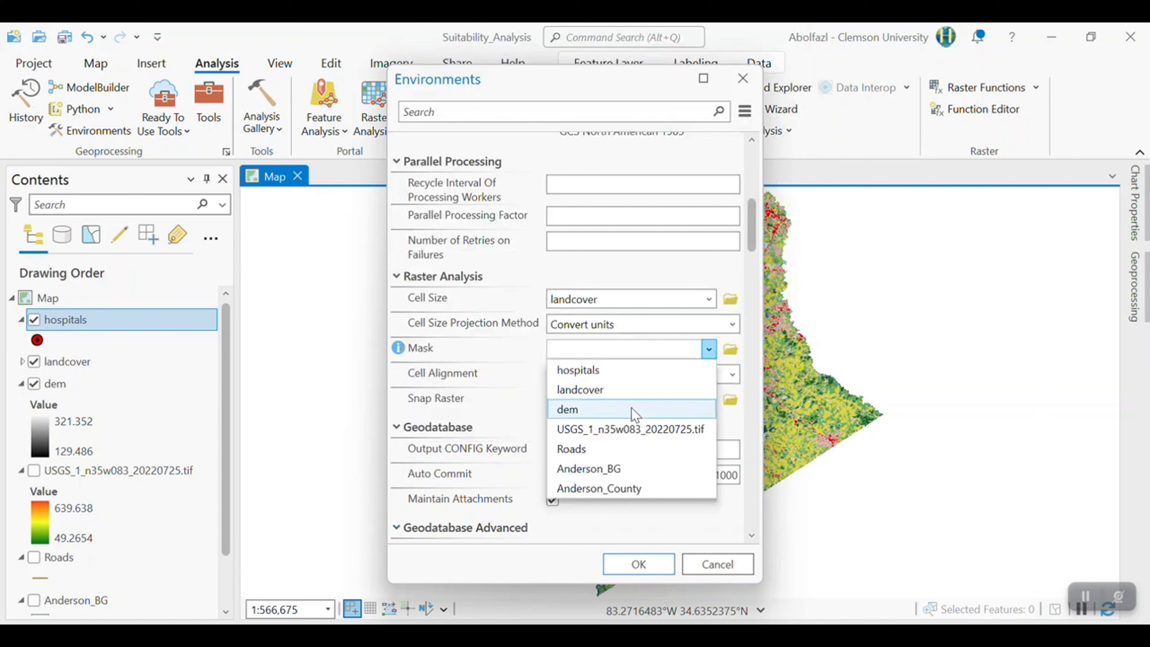
pyautogui.click(609, 390)
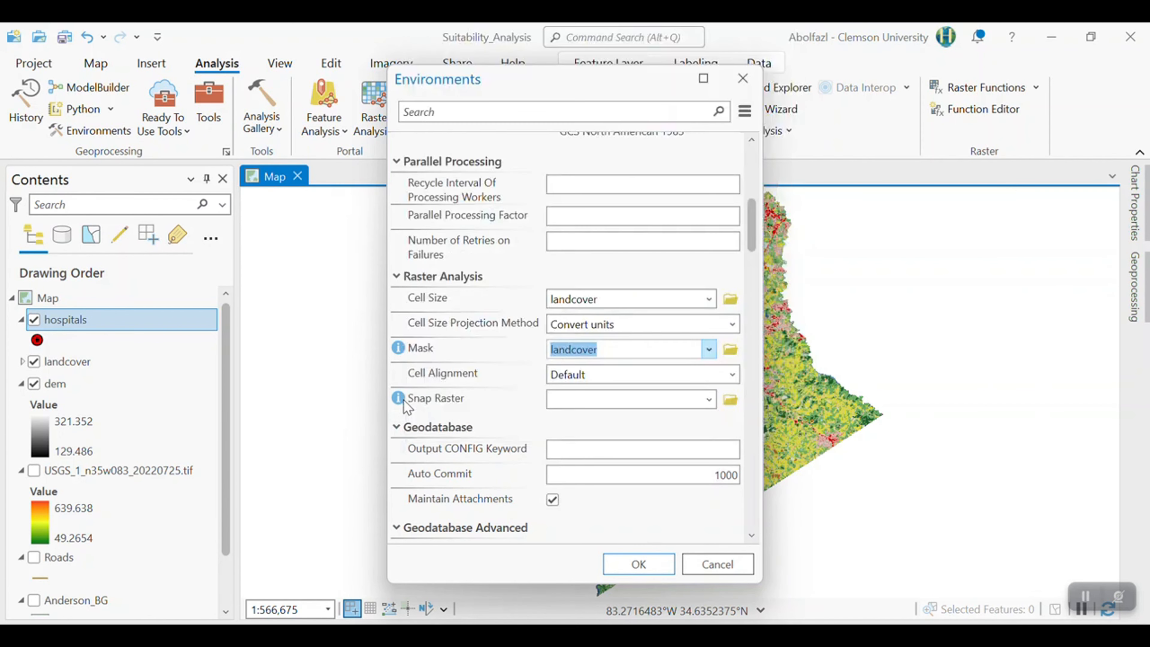
# Read the Snap Raster help, set the snap raster to landcover, and accept the environment settings
pyautogui.moveTo(403, 400)
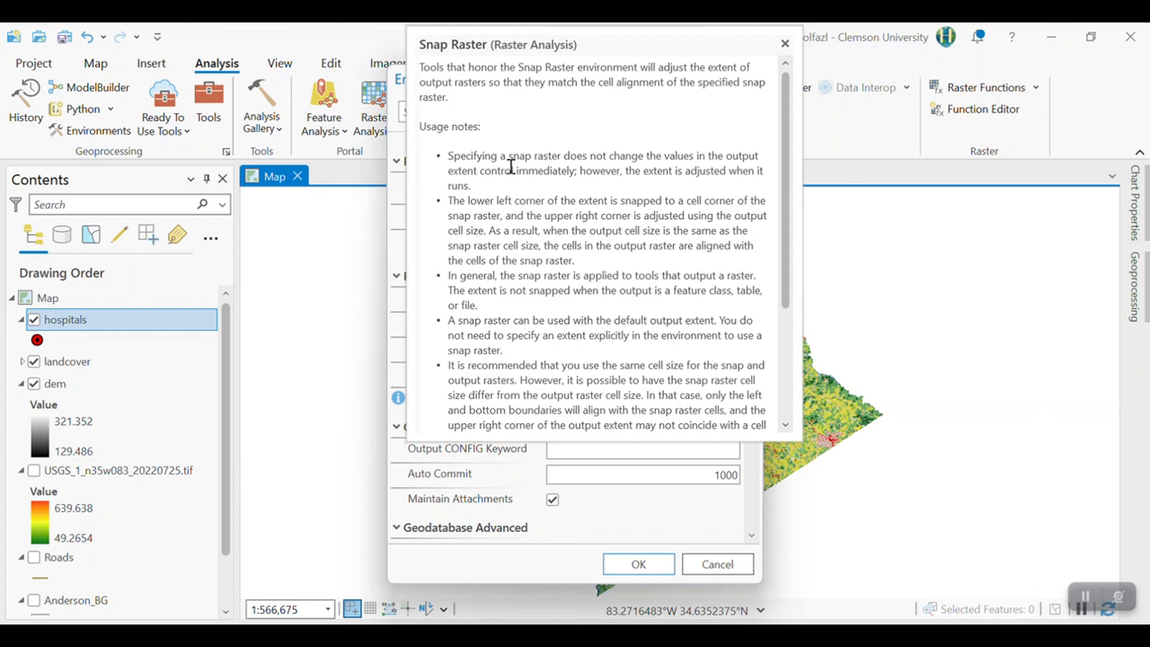
pyautogui.moveTo(550, 151); pyautogui.dragTo(659, 156)
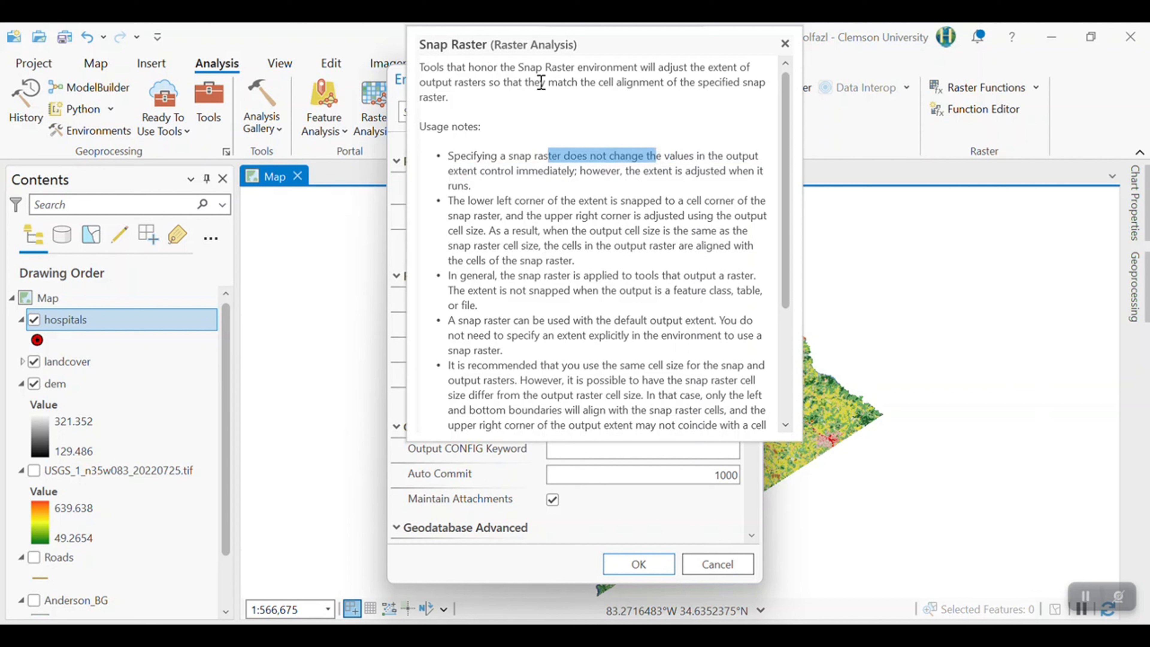
pyautogui.click(644, 179)
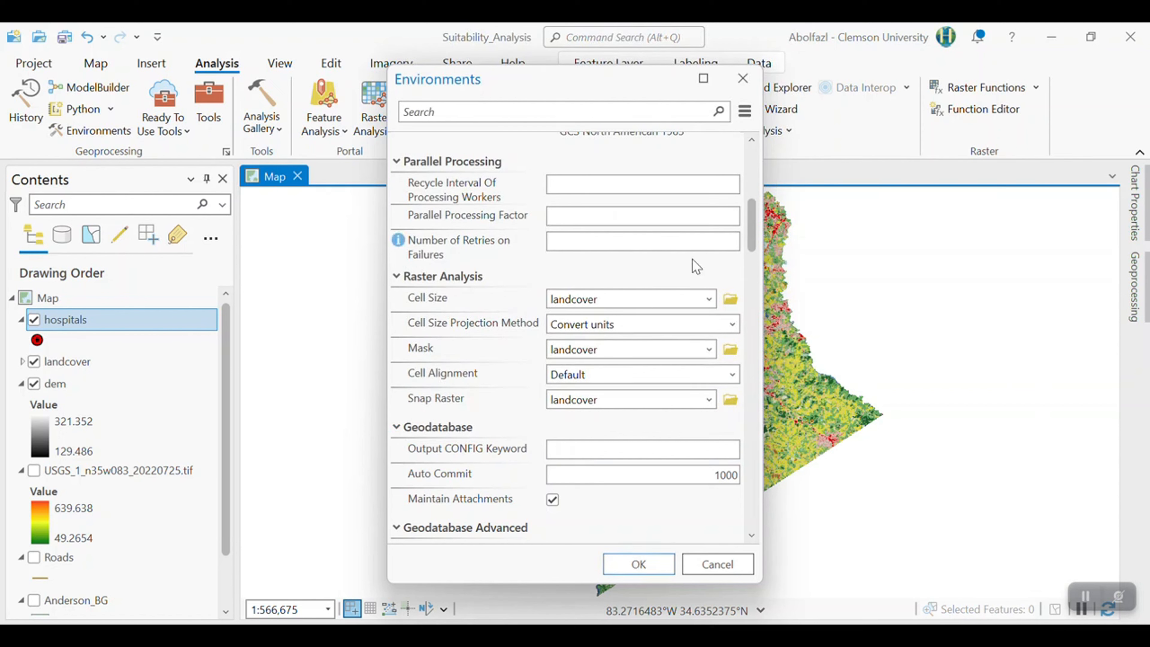
pyautogui.moveTo(752, 227); pyautogui.dragTo(748, 157)
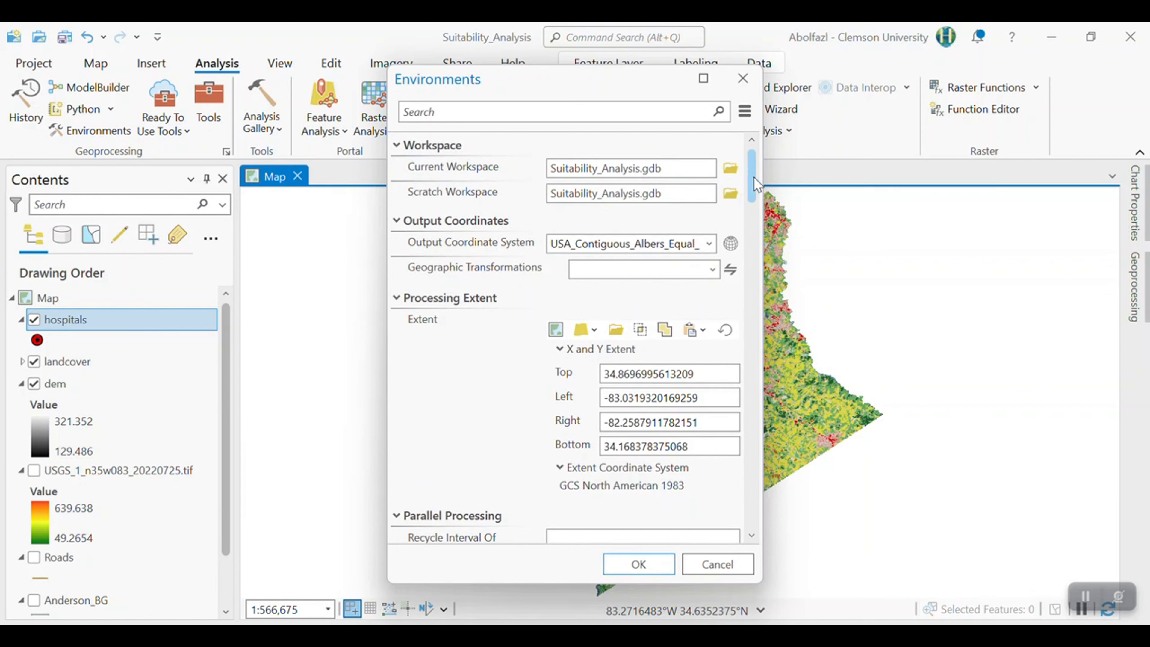
pyautogui.scroll(-2, 755, 181)
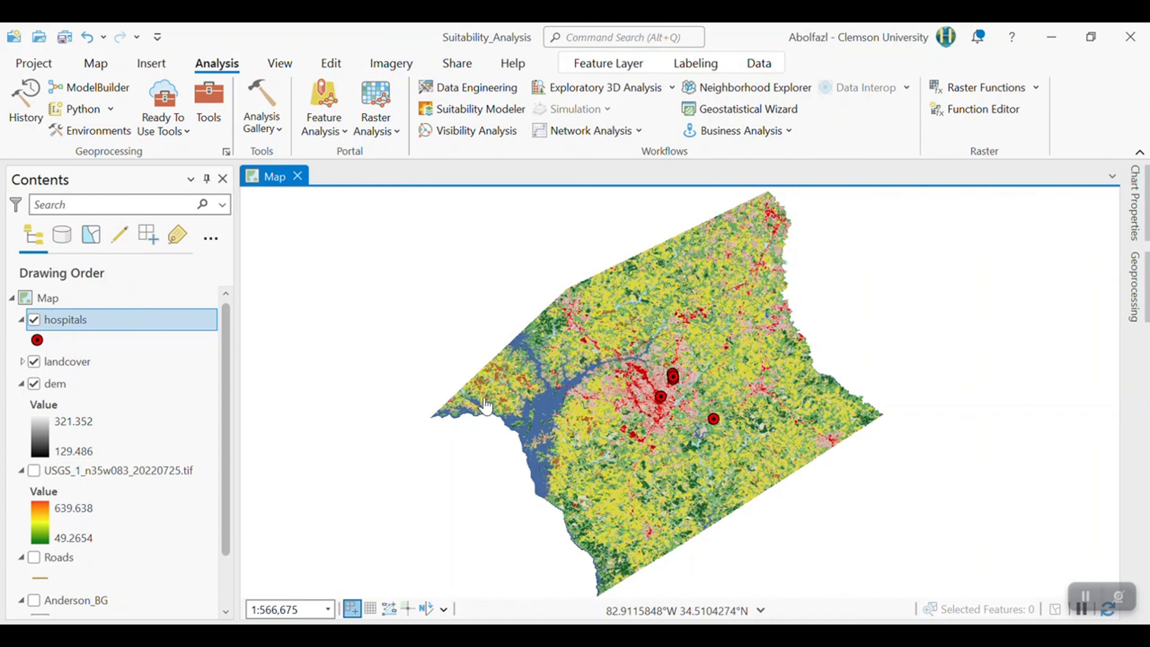
# Hide the hospitals, landcover and dem layers and show the Anderson_BG block groups on the map
pyautogui.click(34, 319)
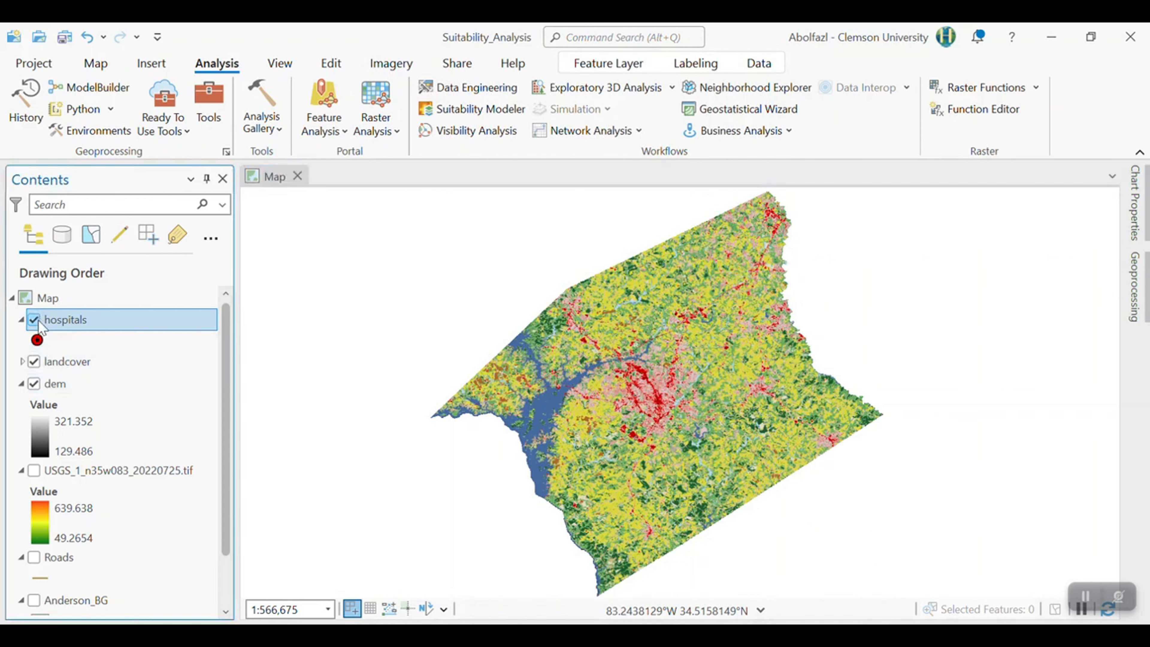
pyautogui.click(34, 362)
pyautogui.click(34, 384)
pyautogui.scroll(-3, 37, 476)
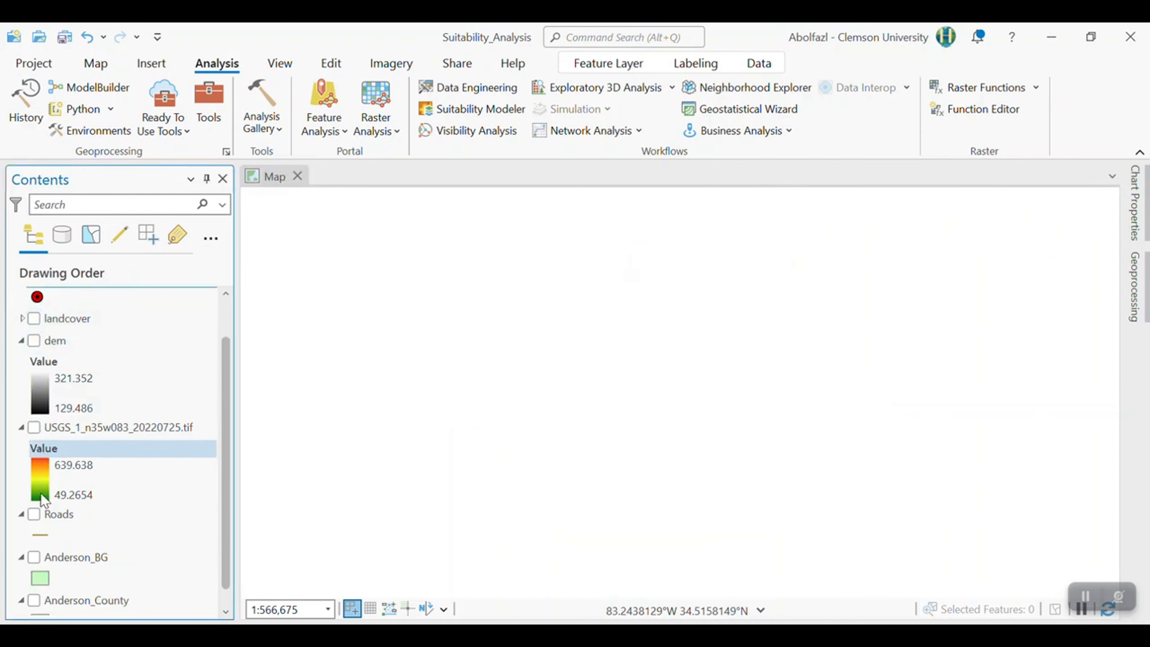
pyautogui.click(32, 539)
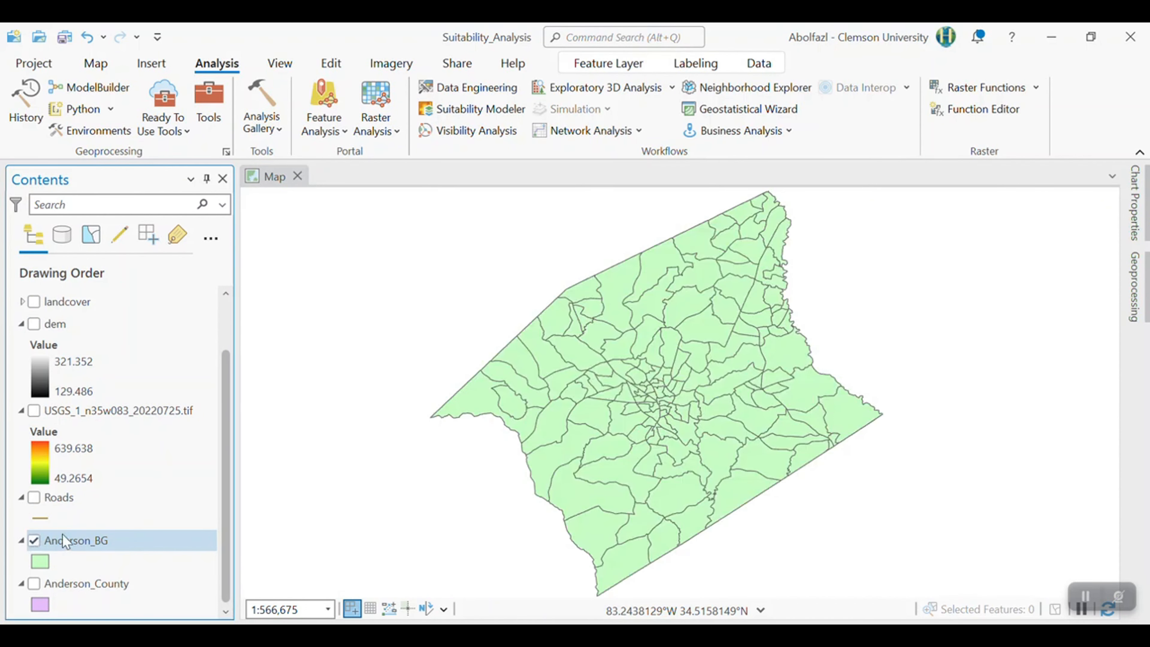
# Symbolize Anderson_BG with graduated colors based on the POP_SQMI field
pyautogui.click(91, 551)
pyautogui.rightClick(84, 551)
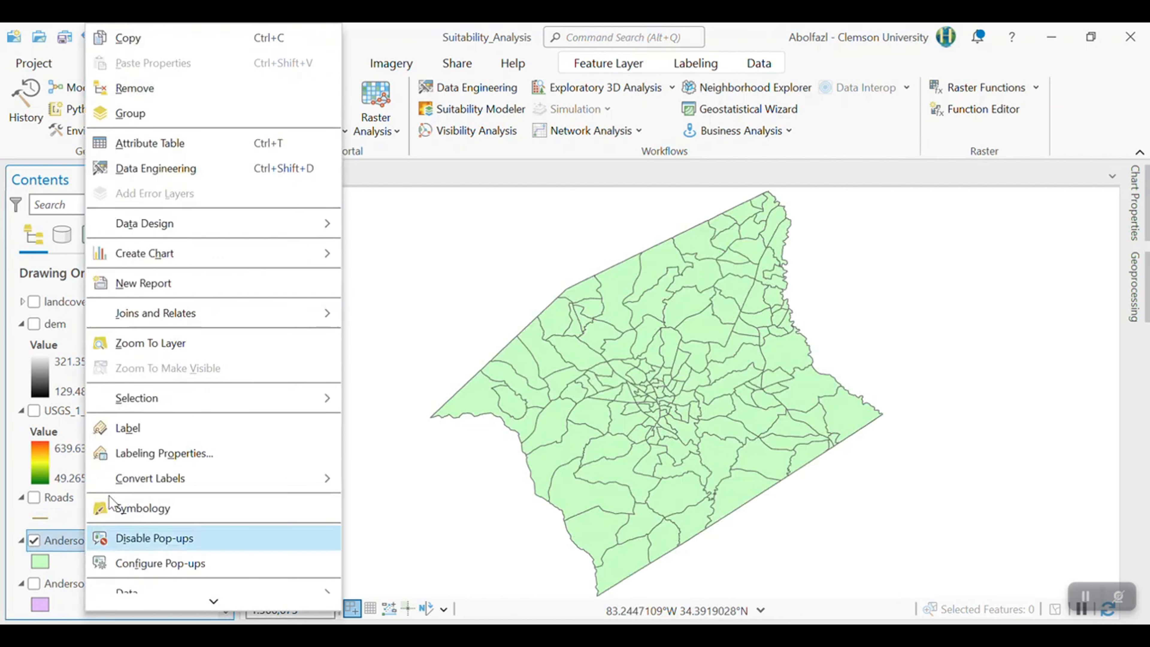
pyautogui.click(145, 508)
pyautogui.click(998, 272)
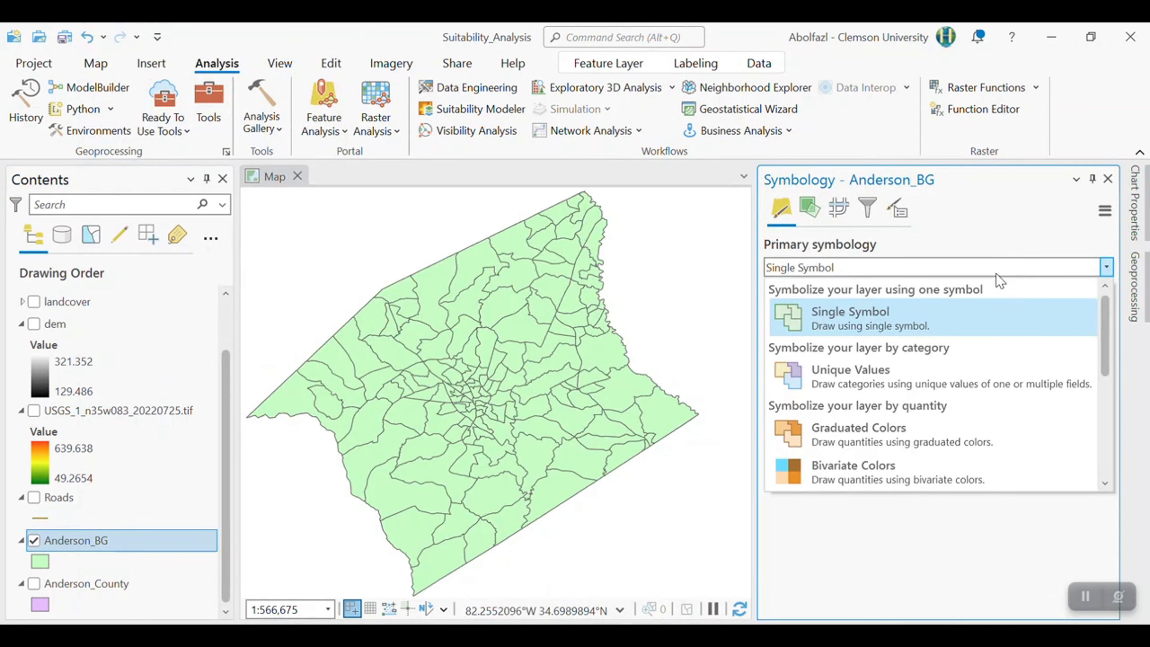
pyautogui.click(878, 433)
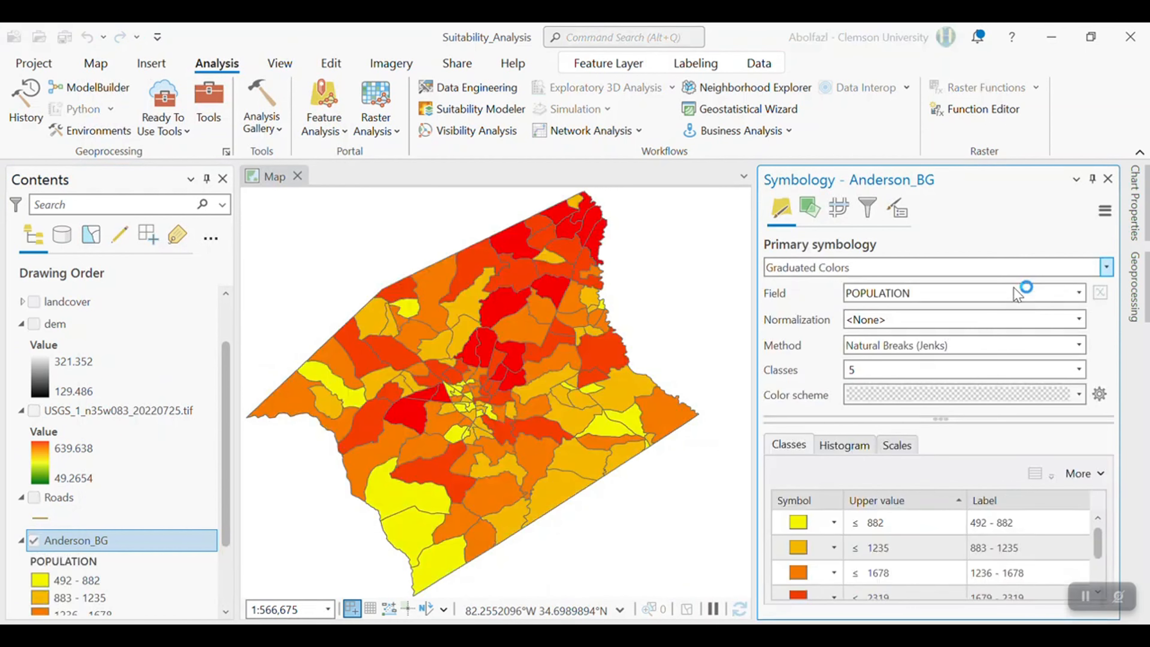
pyautogui.click(1017, 294)
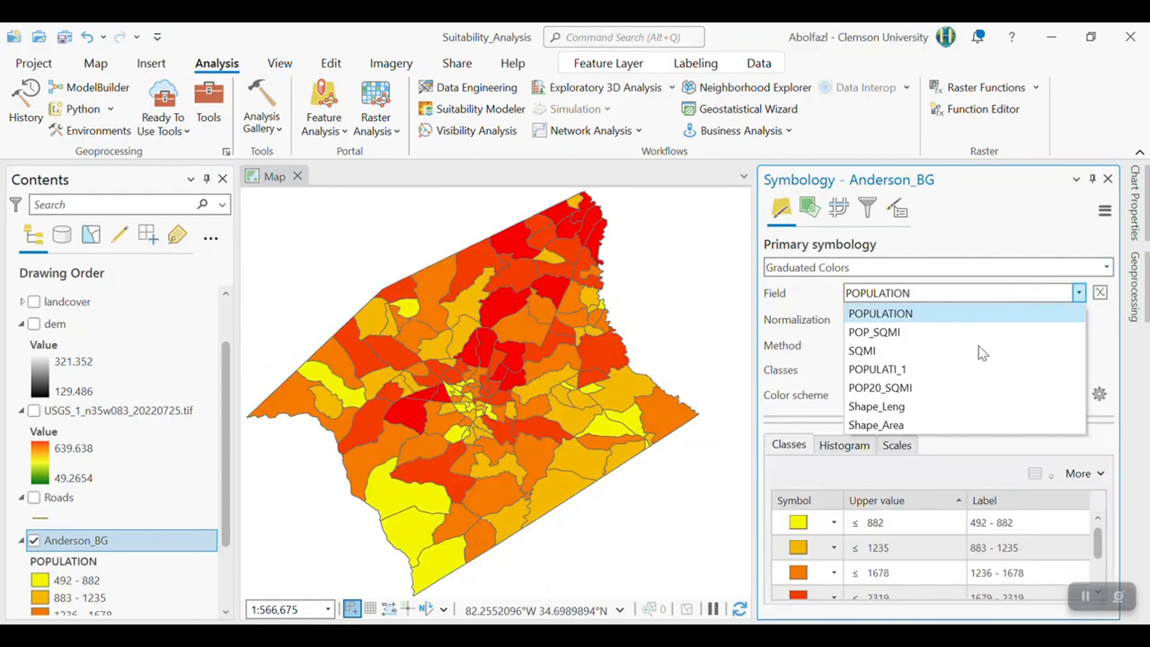
pyautogui.click(890, 333)
# Apply the continuous pale-yellow to orange to dark-brown color scheme to the Anderson_BG population density classes
pyautogui.click(943, 387)
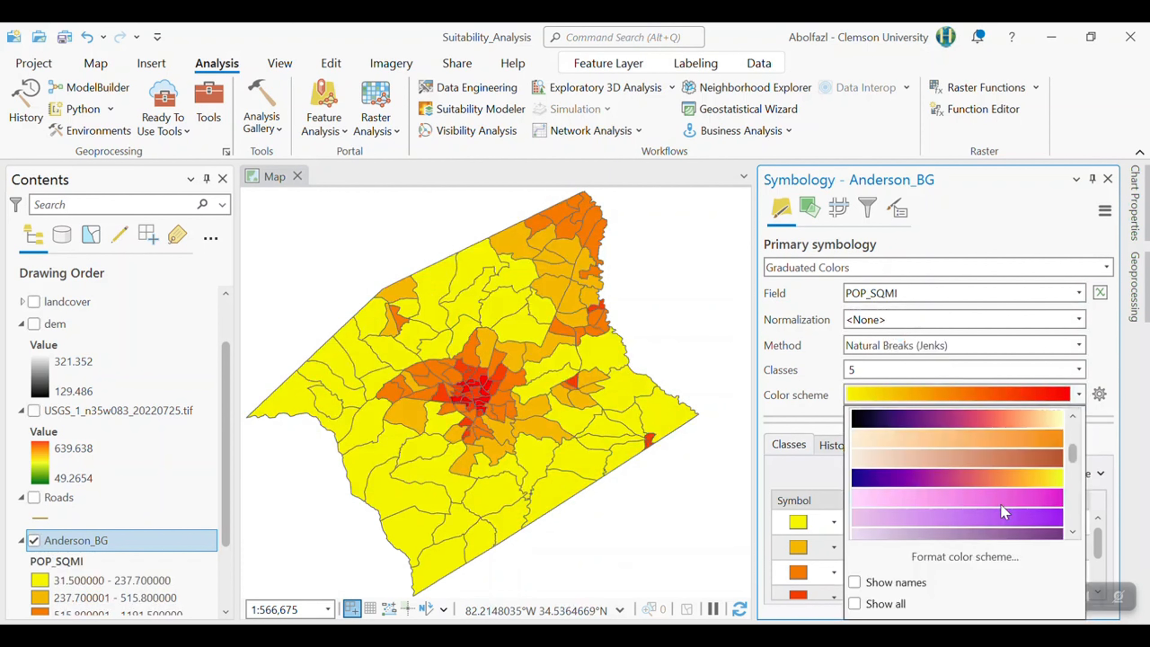
pyautogui.scroll(-3, 1001, 504)
pyautogui.scroll(-5, 1001, 482)
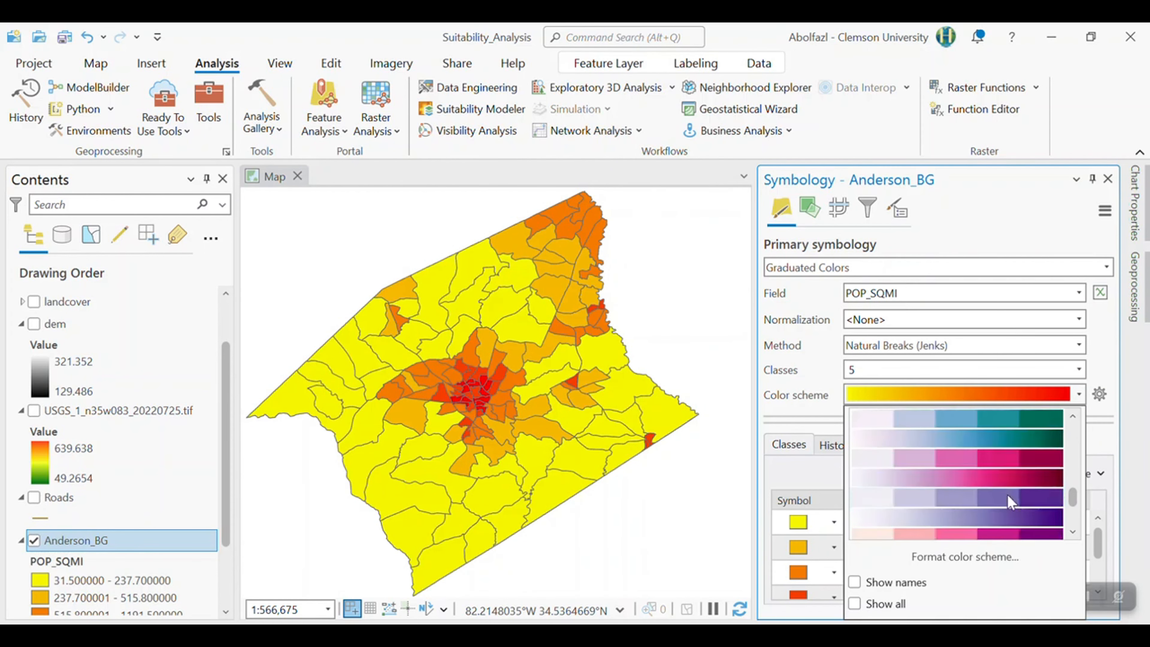
pyautogui.scroll(-3, 1004, 496)
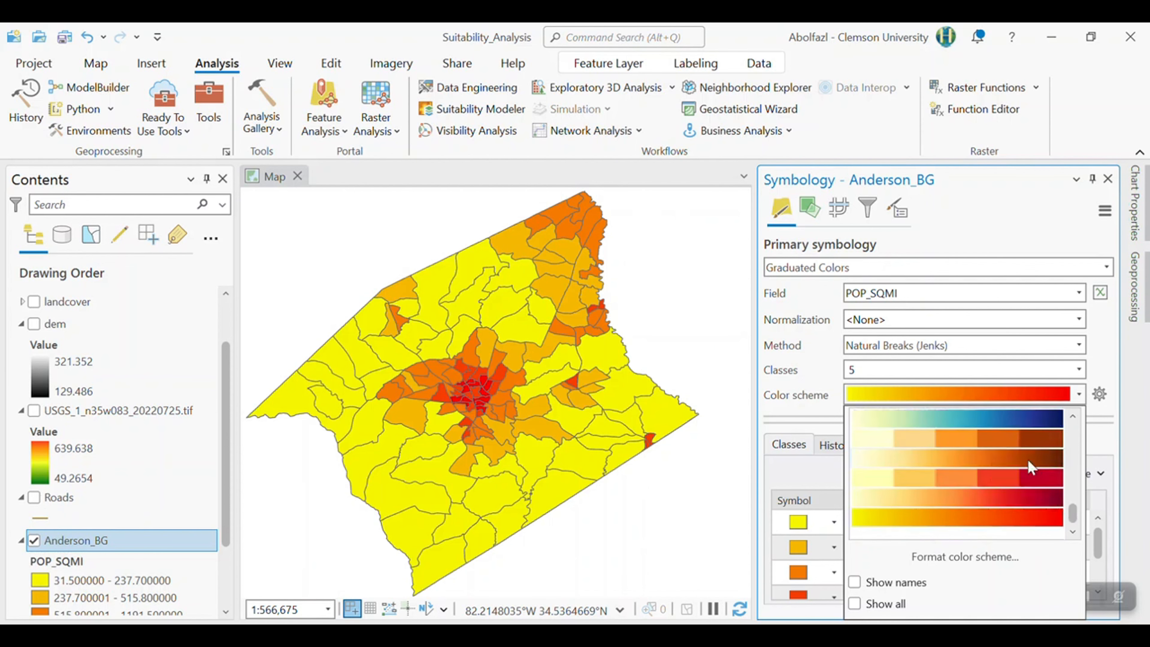
pyautogui.click(1027, 459)
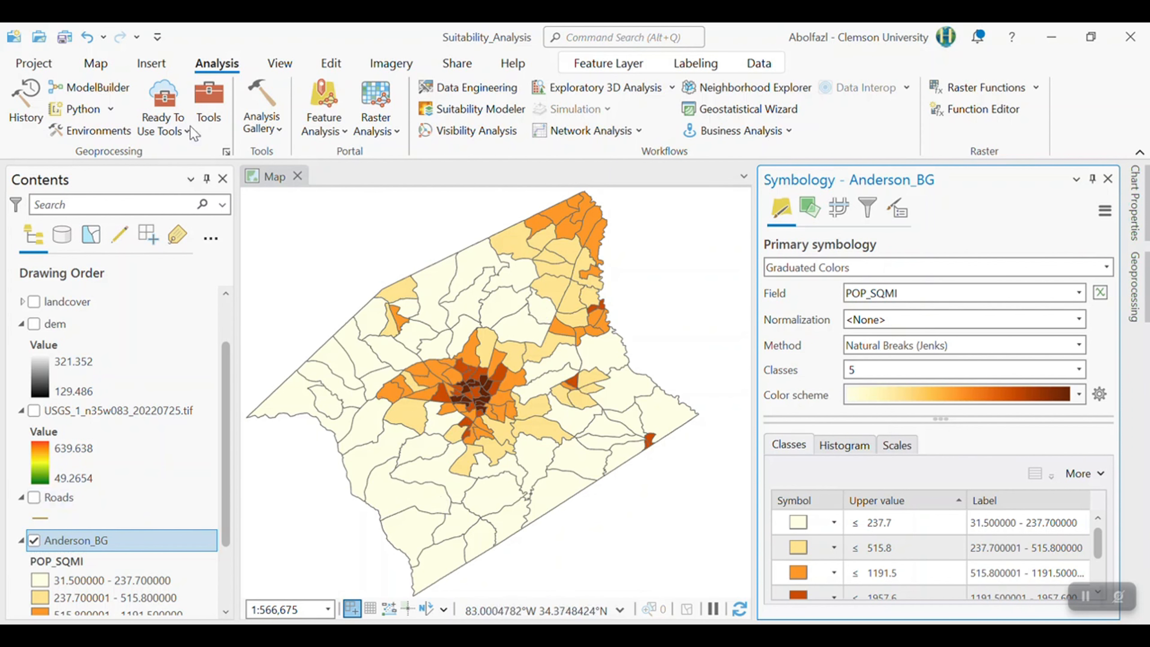
# Find the Feature to Raster tool and set Anderson_BG as input features with POP_SQMI as the field
pyautogui.click(205, 119)
pyautogui.click(795, 204)
pyautogui.write('feature to raster')
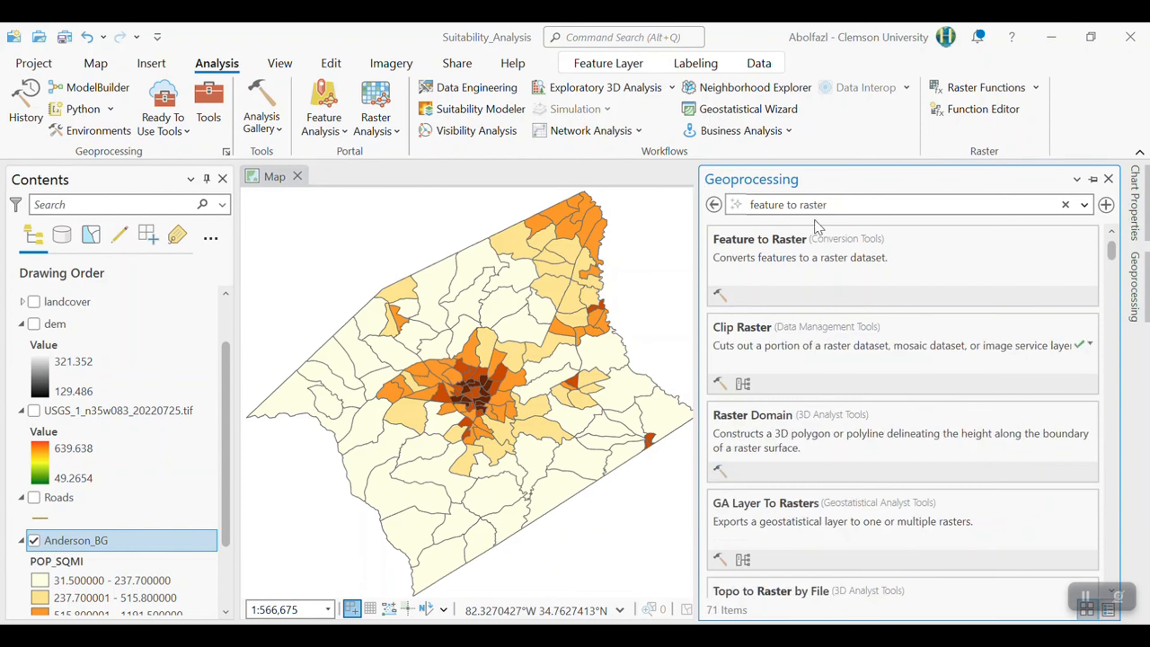
pyautogui.click(794, 256)
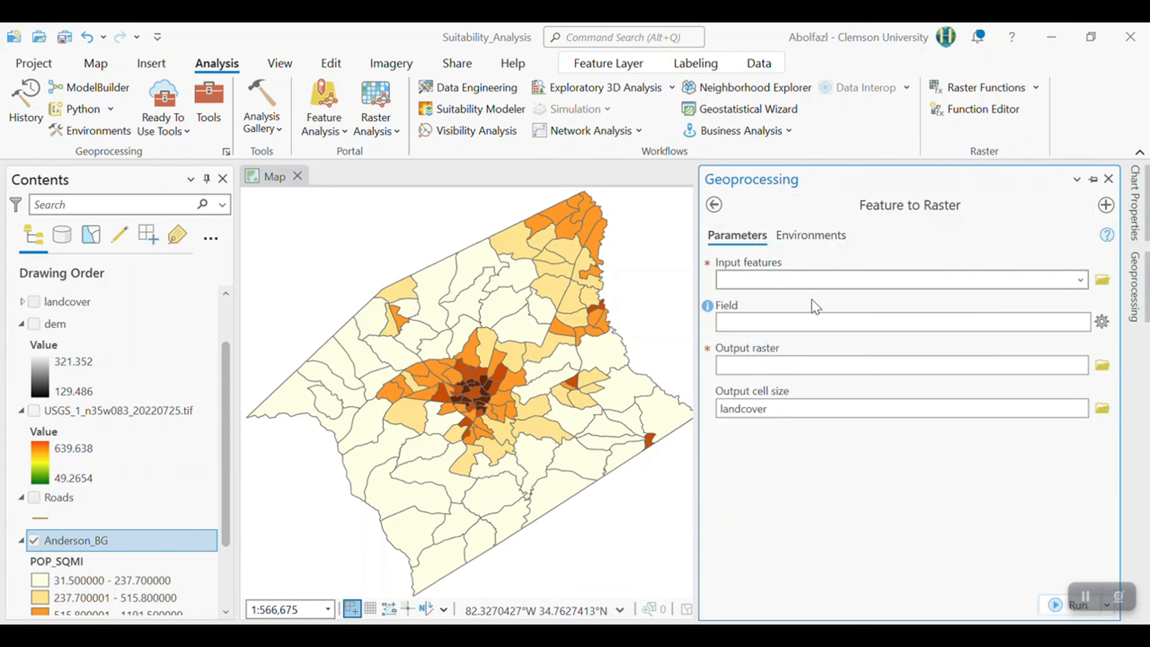
pyautogui.click(1080, 281)
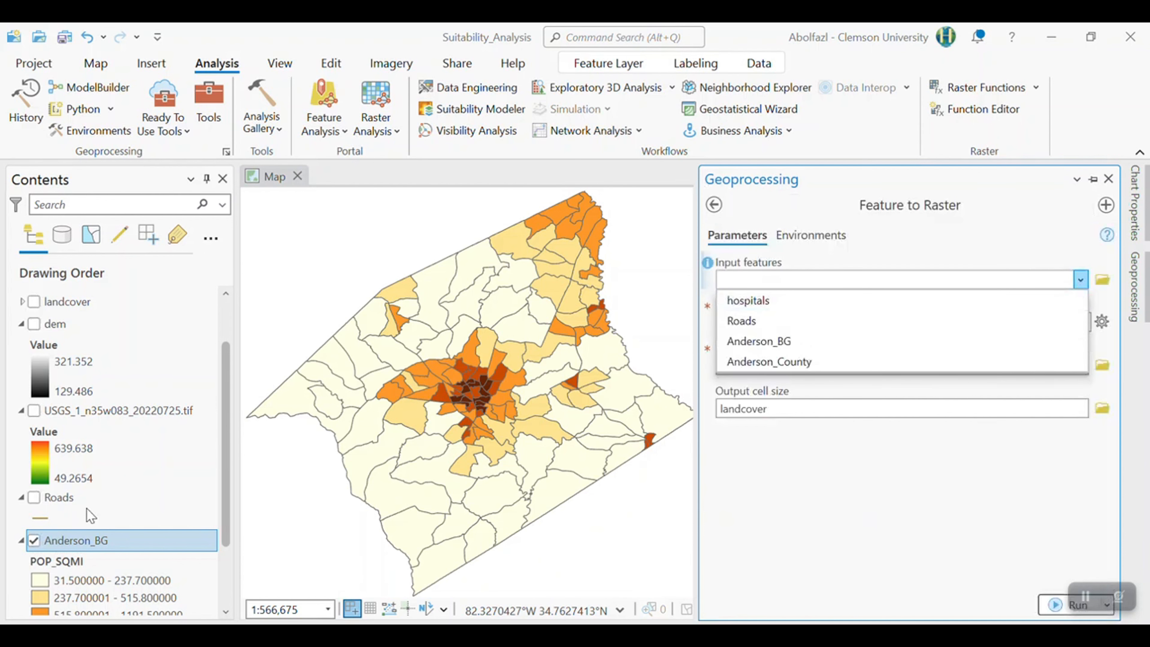
pyautogui.click(832, 341)
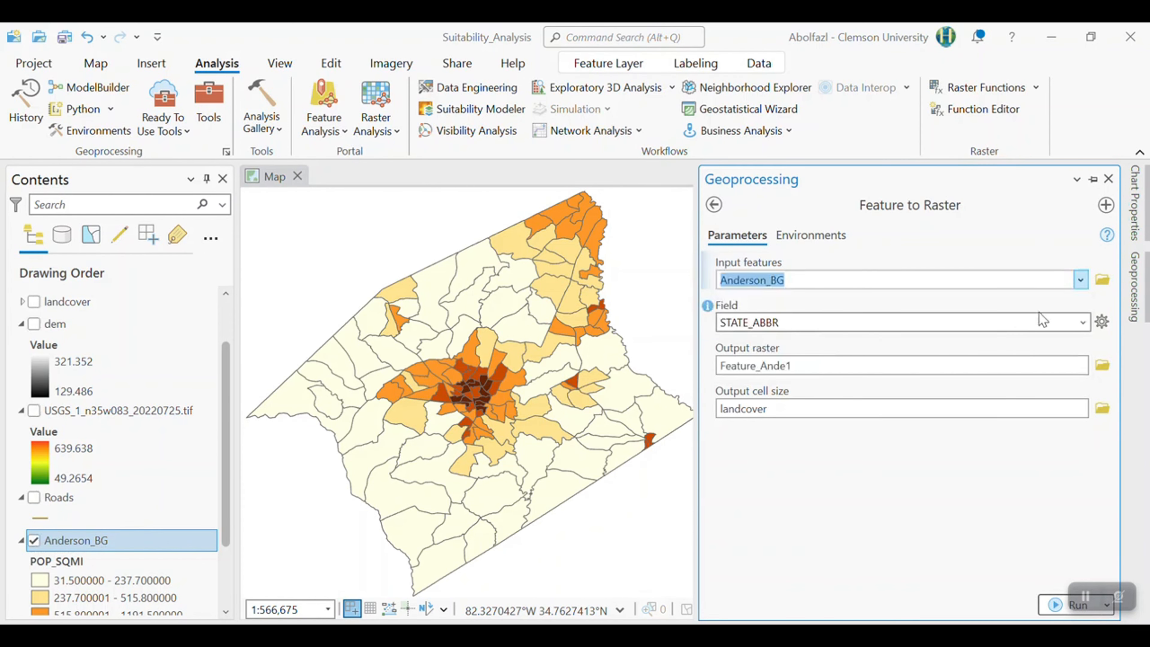
pyautogui.click(1083, 322)
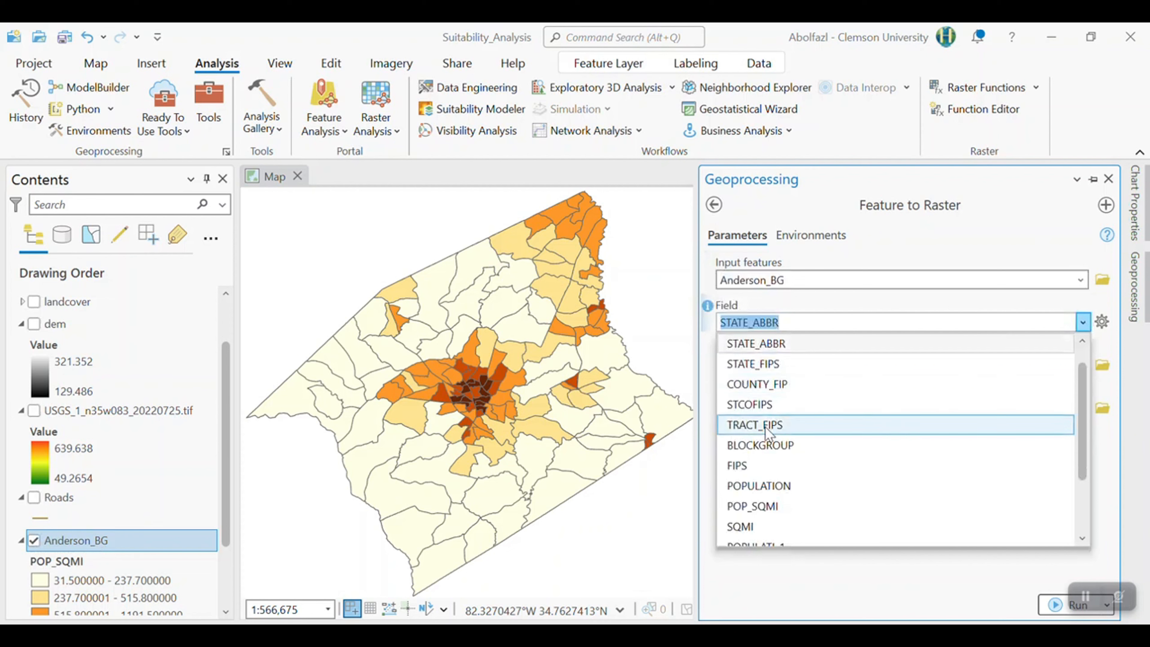
pyautogui.click(785, 506)
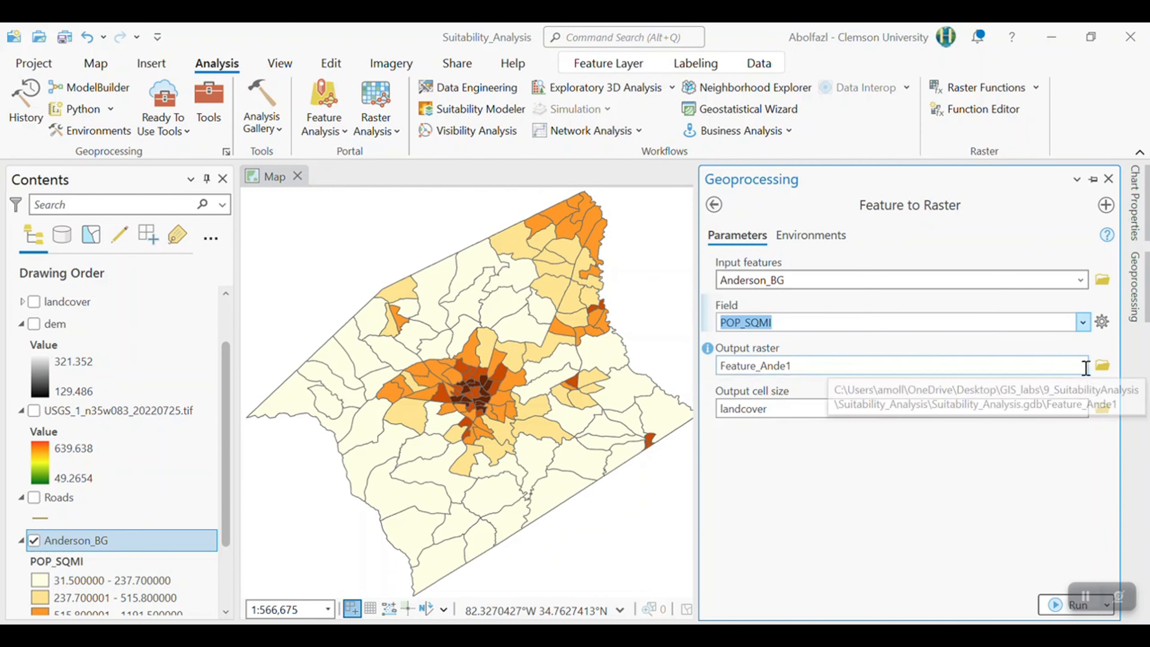
# Set the output raster to popdens in the 9_SuitabilityAnalysis folder under GIS_labs
pyautogui.click(1105, 373)
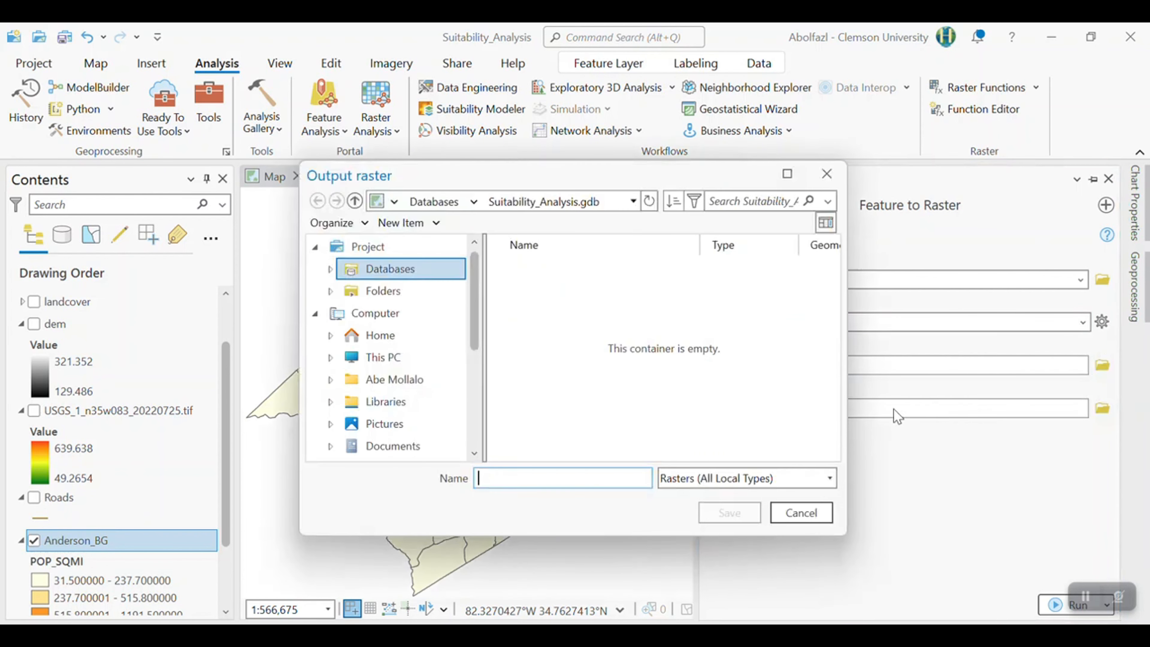
pyautogui.scroll(-2, 411, 436)
pyautogui.click(391, 427)
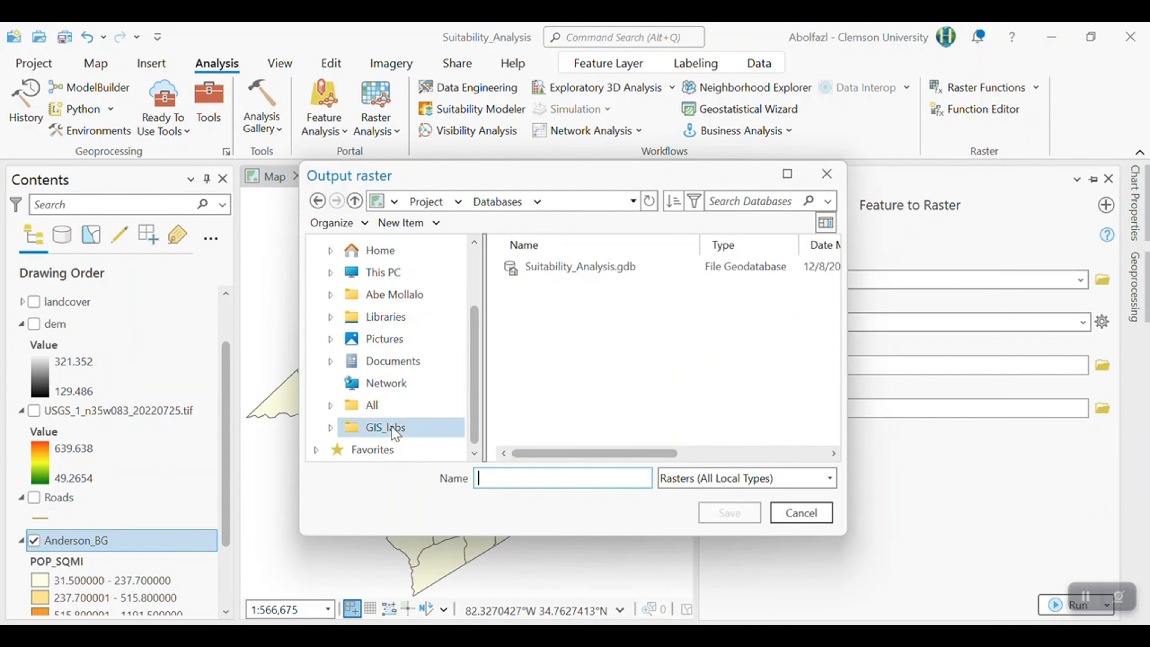
pyautogui.scroll(-1, 590, 427)
pyautogui.click(591, 429)
pyautogui.doubleClick(591, 428)
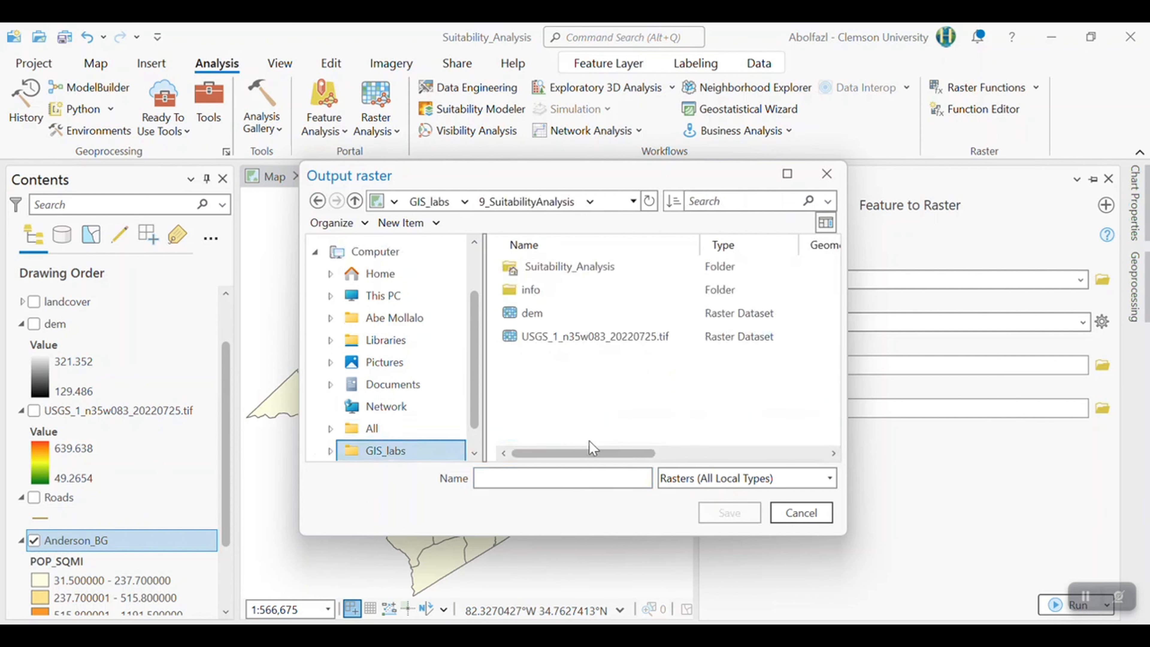
pyautogui.click(585, 479)
pyautogui.write('pop')
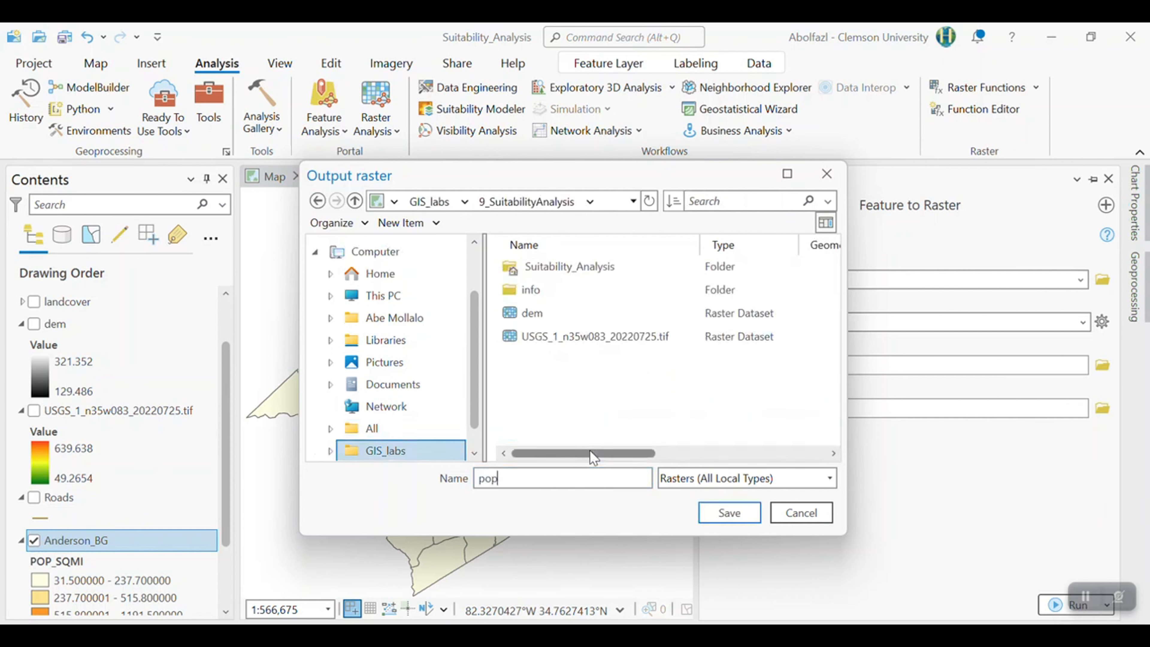
pyautogui.write('dens')
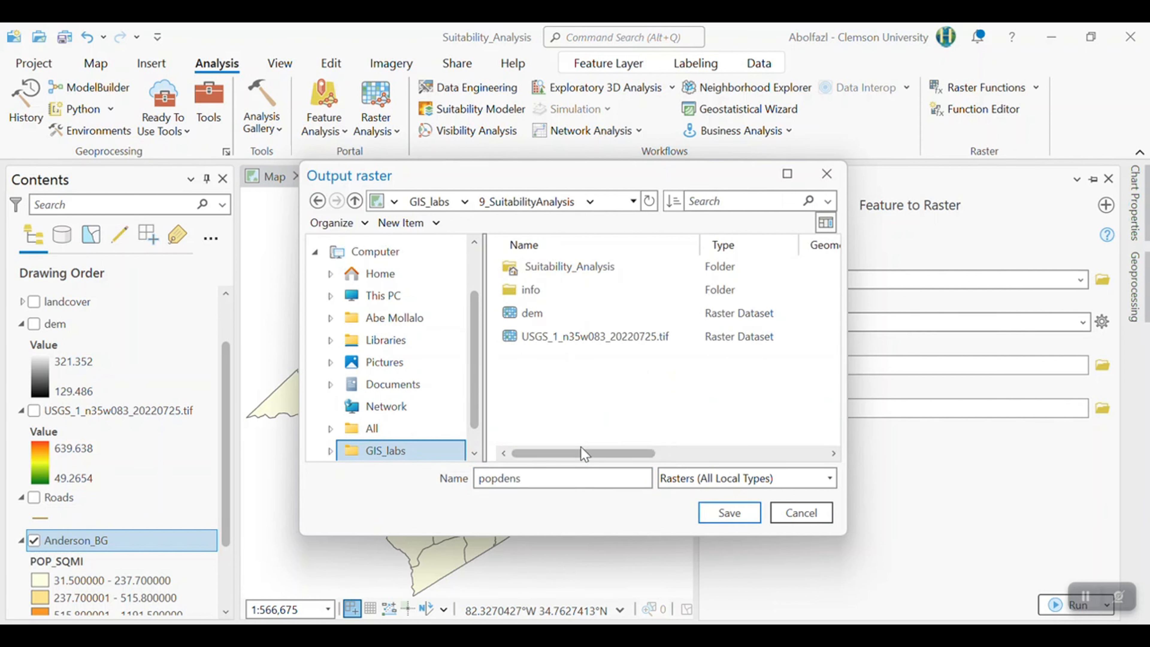
pyautogui.click(728, 517)
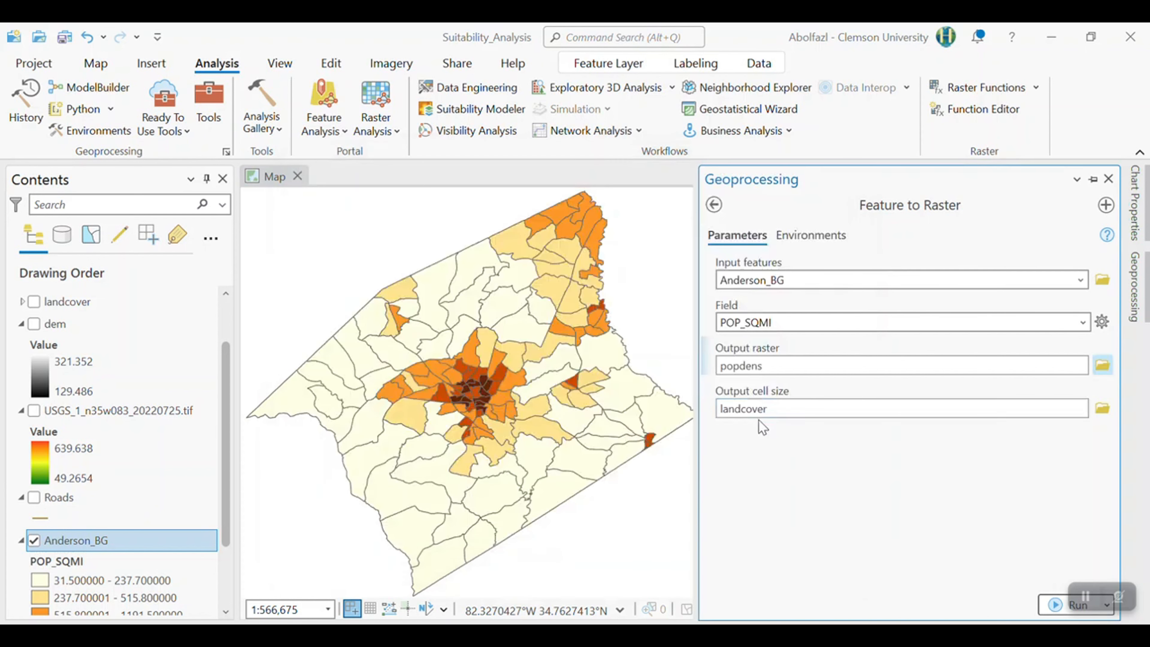
# Check the Feature to Raster tool's environment settings and run the conversion
pyautogui.click(819, 243)
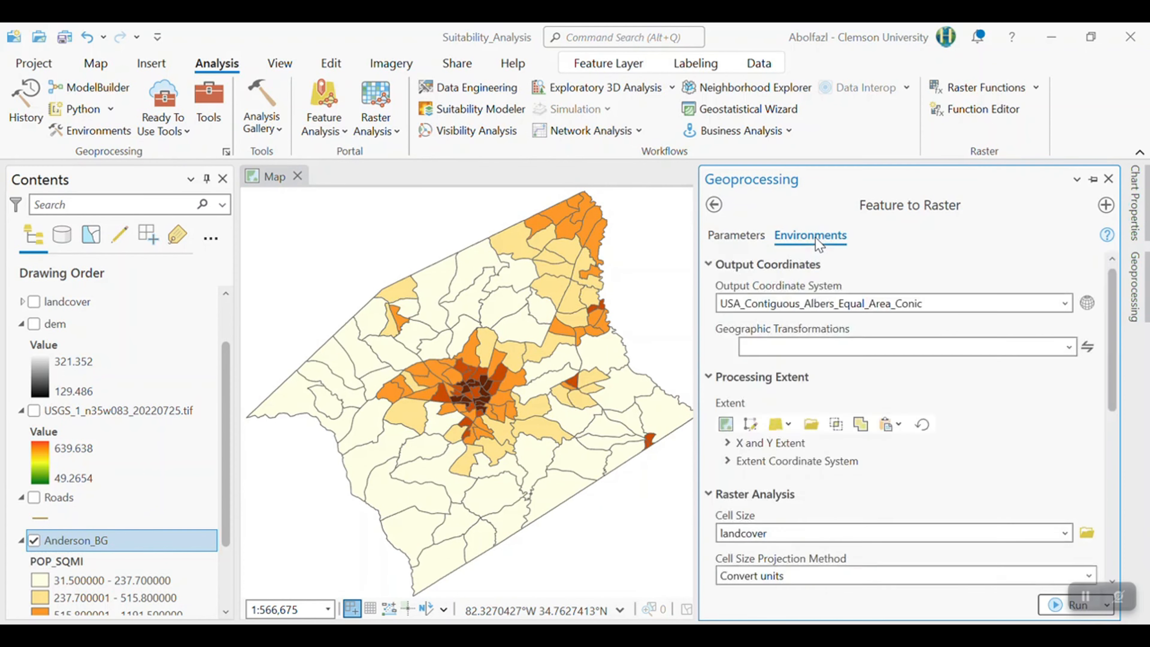
pyautogui.click(736, 236)
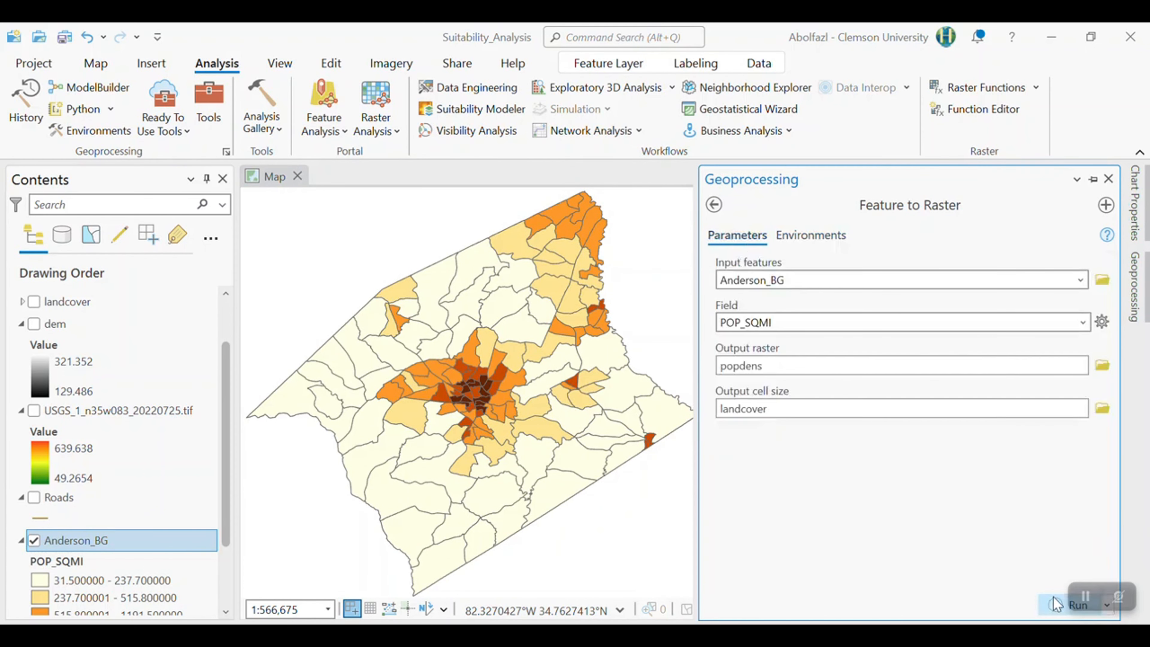
pyautogui.click(1055, 604)
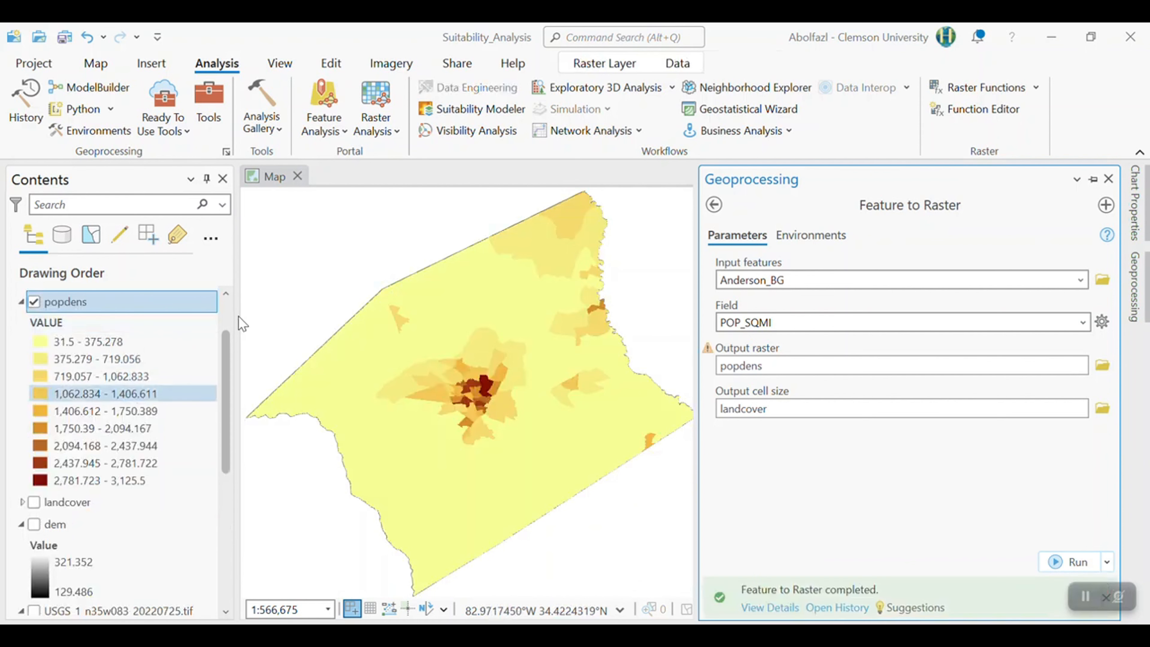
# Examine the popdens raster around the city center, compare its classes with Anderson_BG, and identify one cell's value
pyautogui.scroll(3, 464, 362)
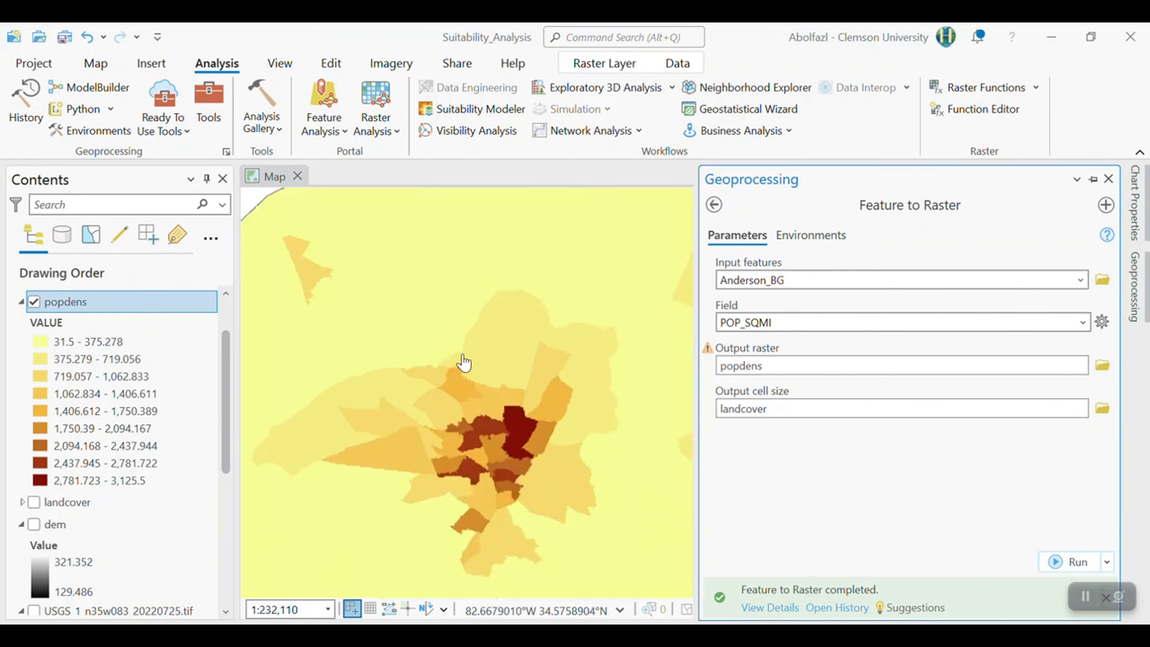
pyautogui.scroll(-2, 464, 362)
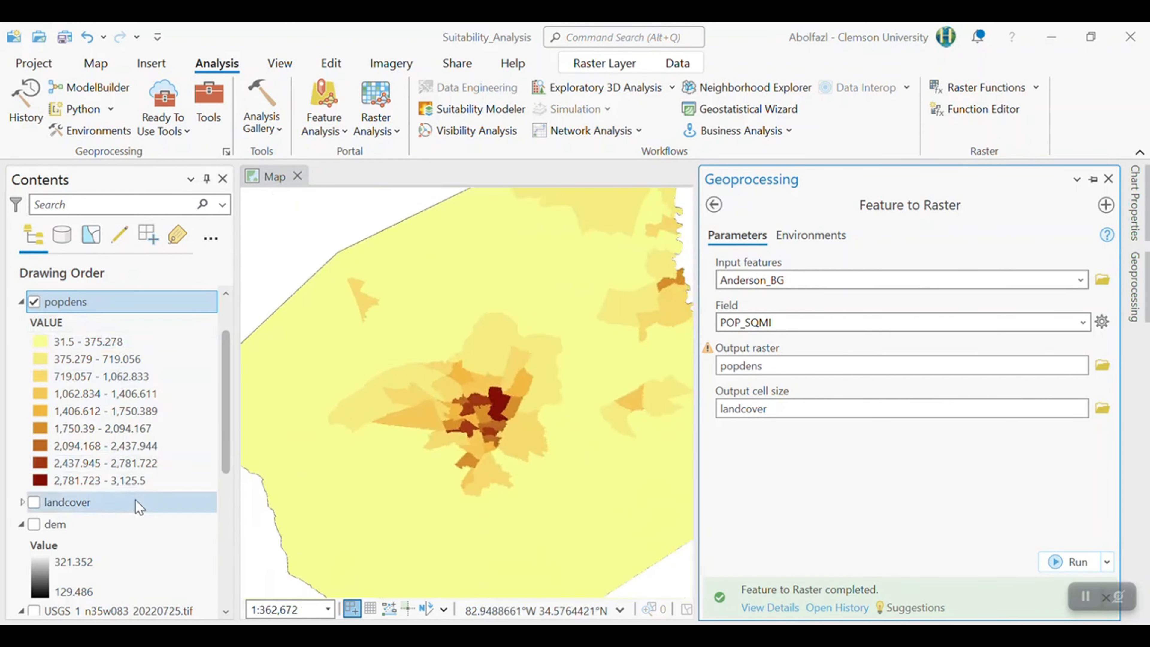
pyautogui.scroll(-6, 86, 567)
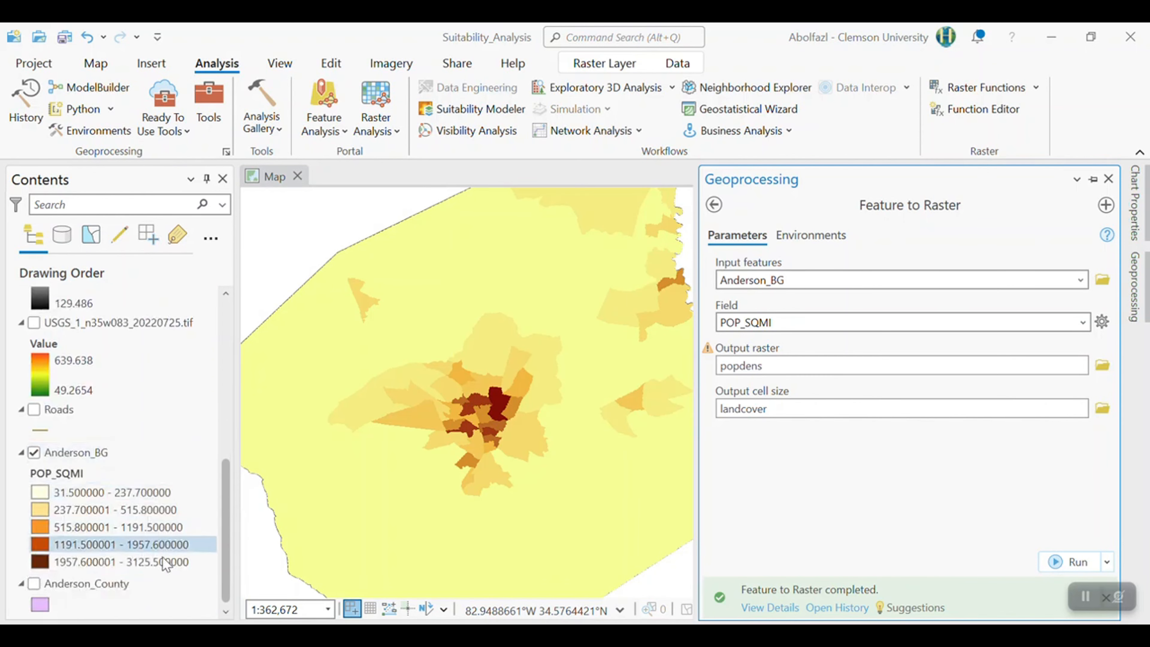
pyautogui.scroll(6, 58, 550)
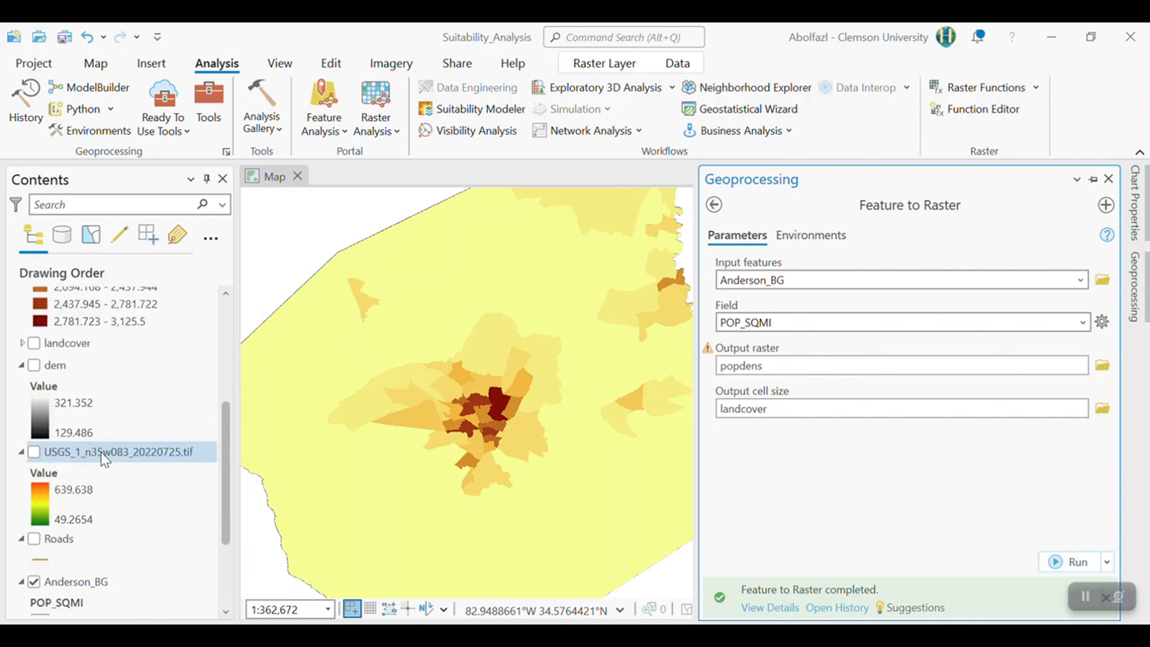
pyautogui.scroll(2, 141, 427)
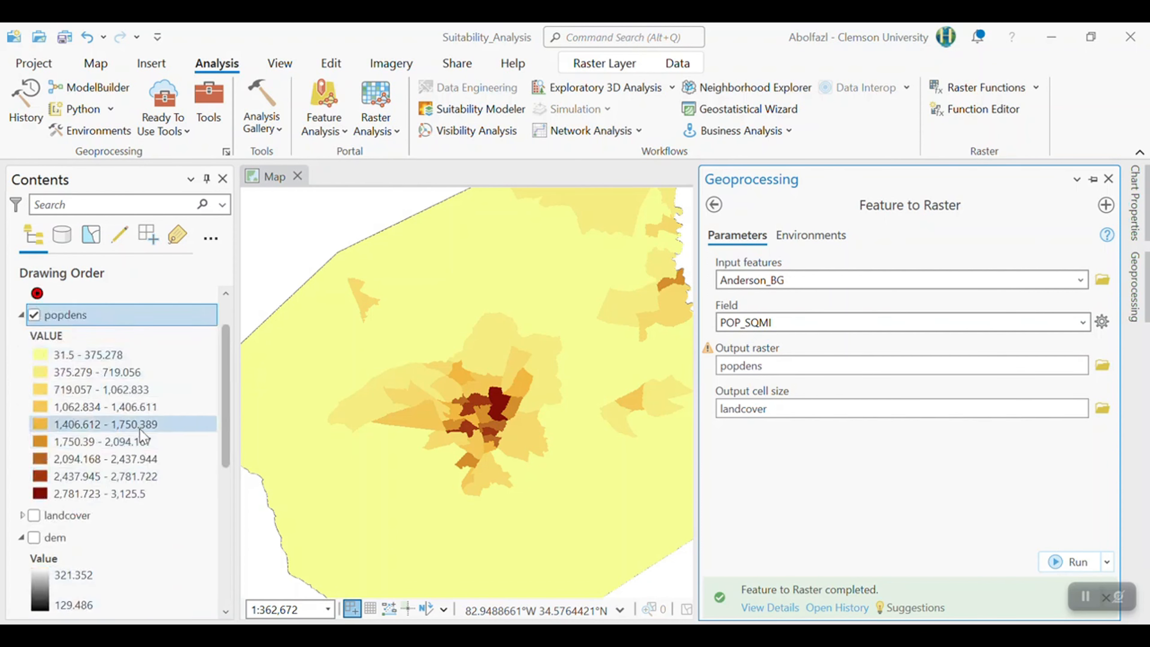
pyautogui.click(432, 303)
pyautogui.scroll(-2, 379, 335)
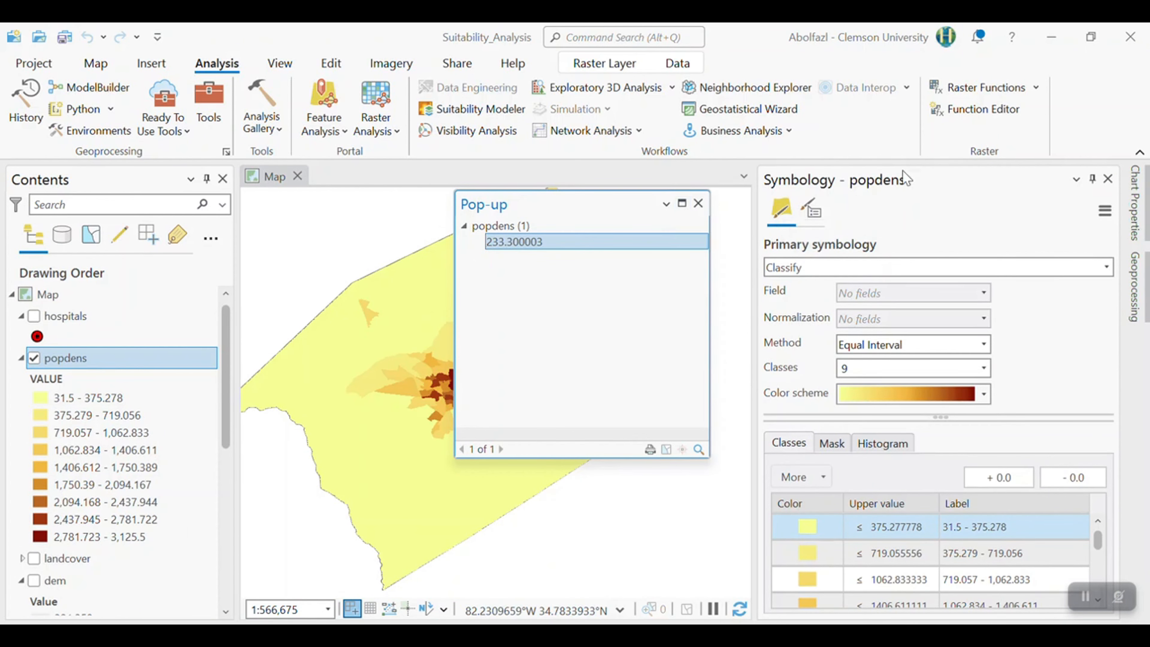
pyautogui.click(698, 203)
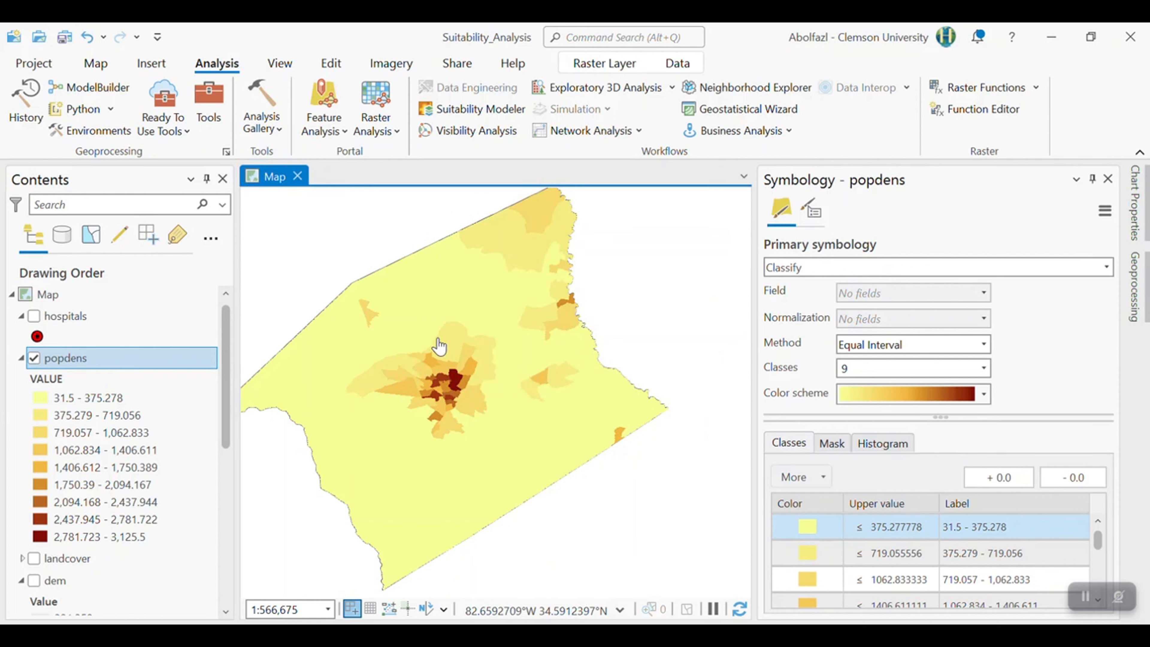
# Search for "reclass", open the Spatial Analyst Reclassify tool, and set popdens as the input raster
pyautogui.click(206, 97)
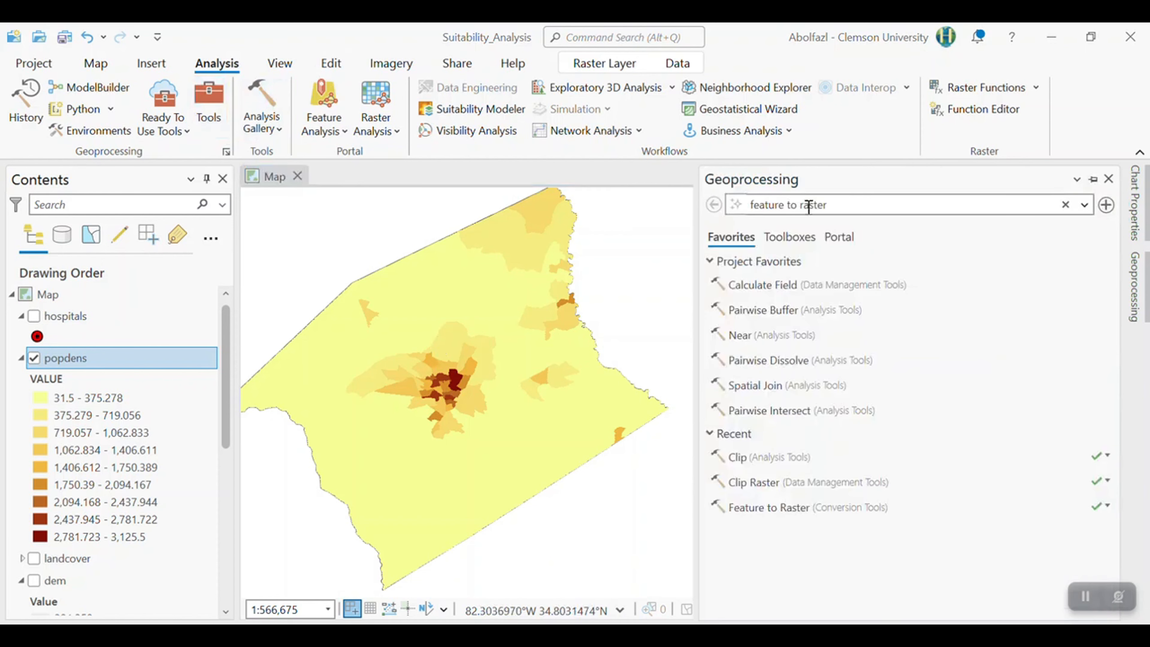
pyautogui.moveTo(844, 205); pyautogui.dragTo(742, 202)
pyautogui.press('BackSpace')
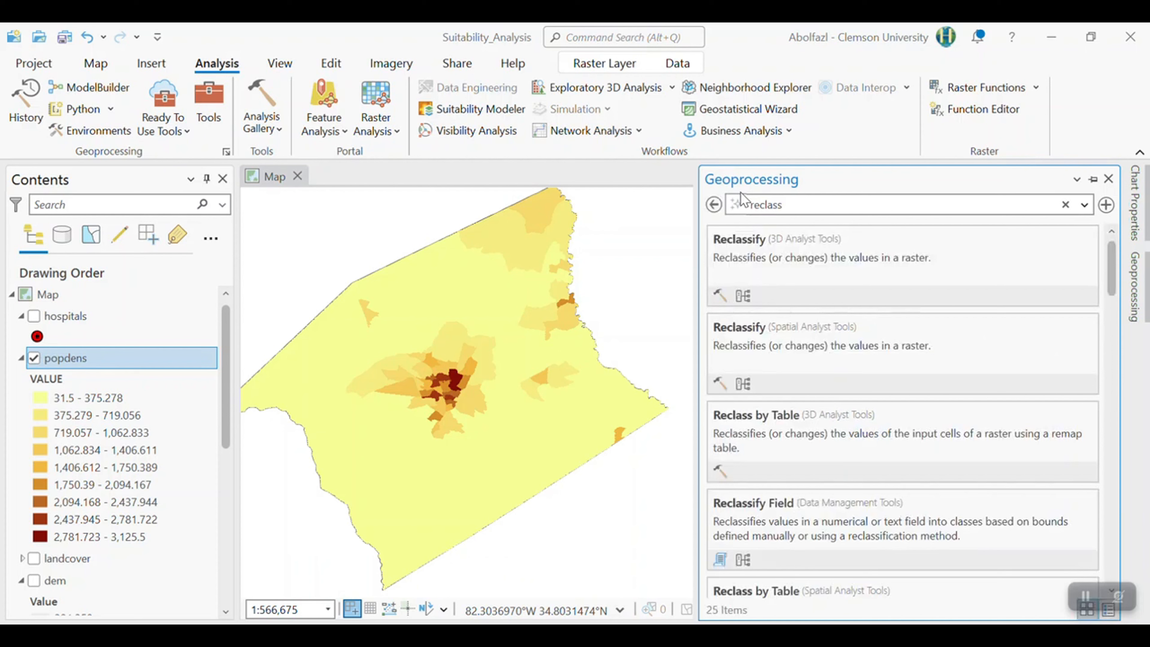
pyautogui.click(821, 346)
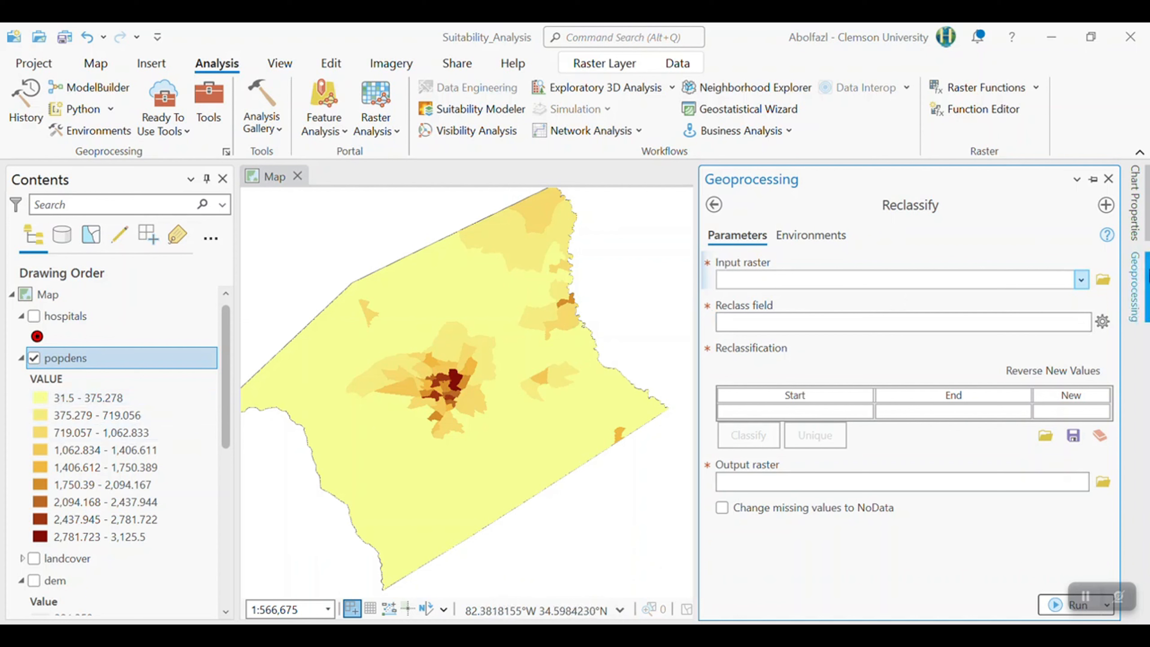
pyautogui.click(1080, 280)
pyautogui.click(874, 303)
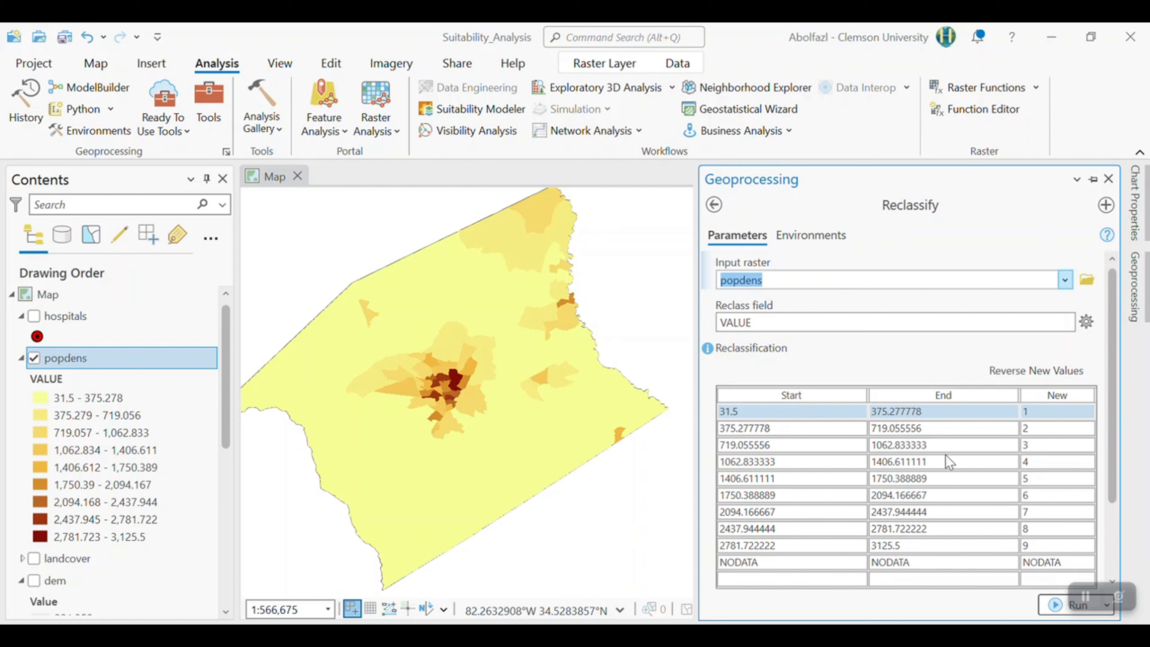
# Switch to PowerPoint to check the rating scale on the Formulation (Operations) slide, and return to the Suitability_Analysis project in ArcGIS Pro
pyautogui.click(679, 635)
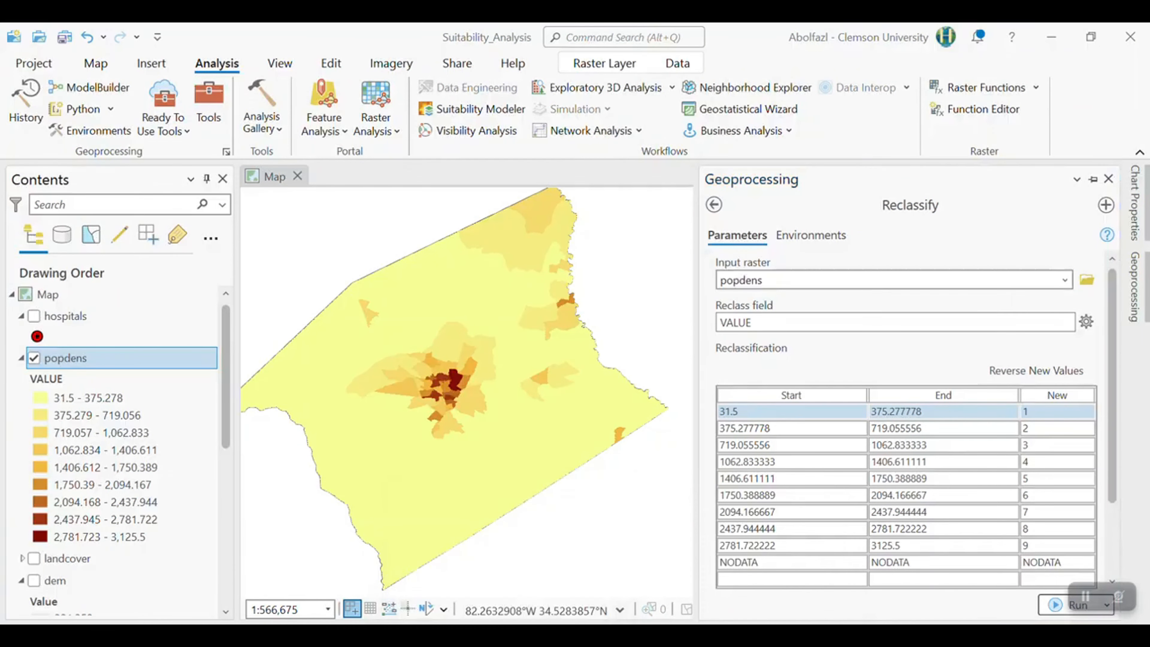
pyautogui.click(117, 500)
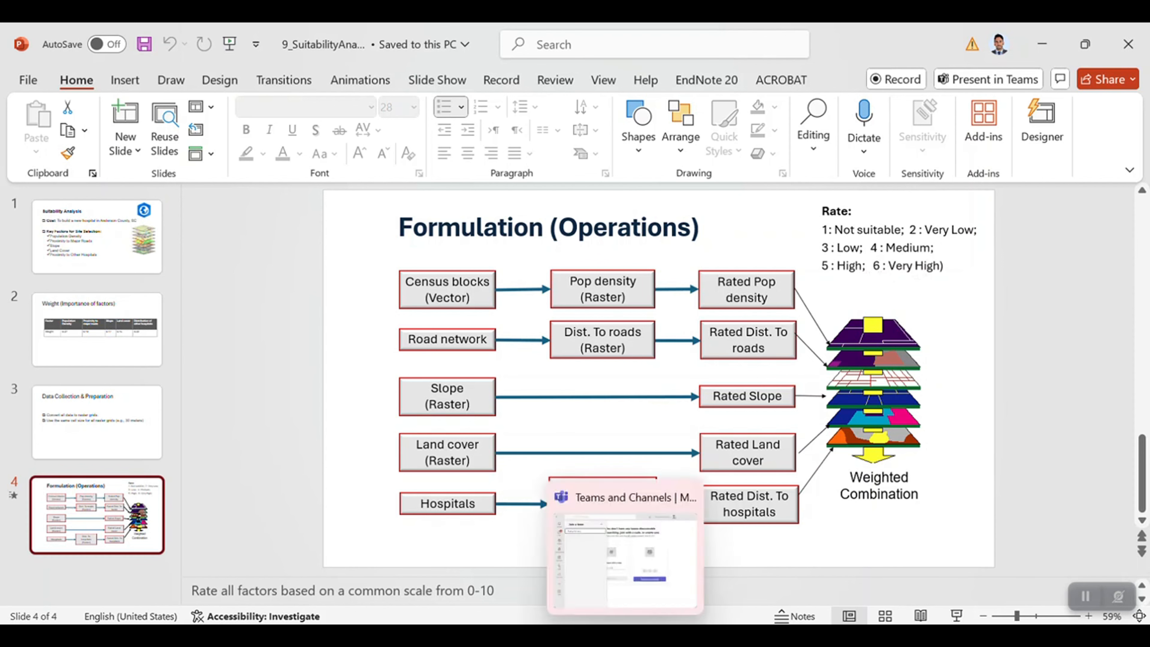
pyautogui.click(704, 635)
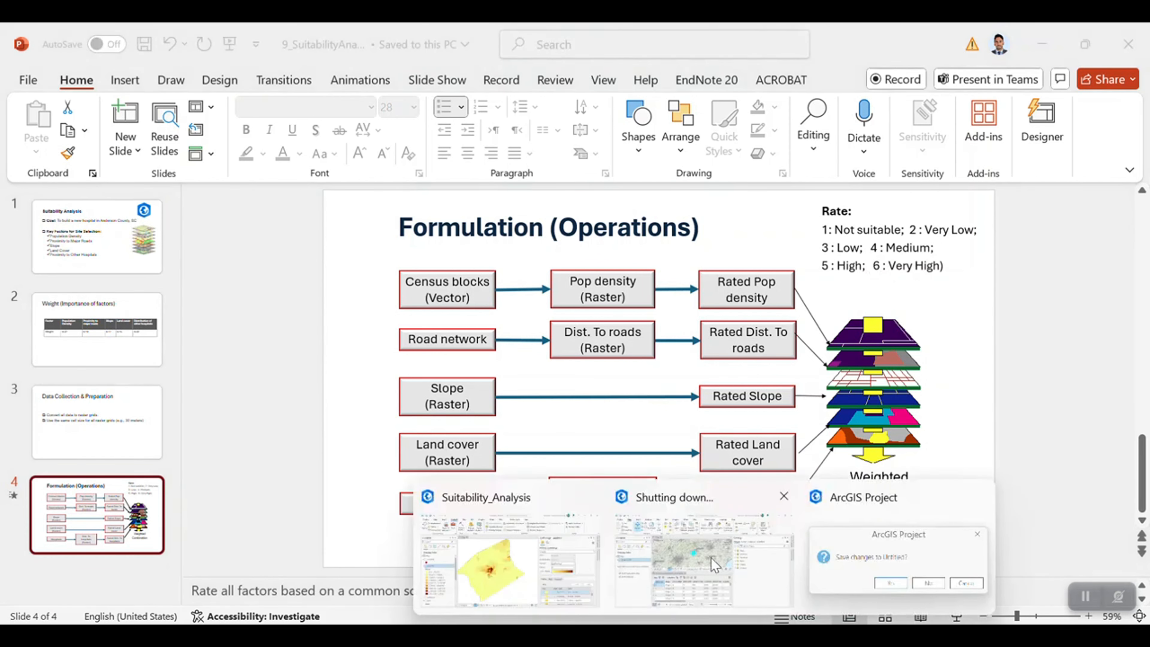
pyautogui.click(507, 552)
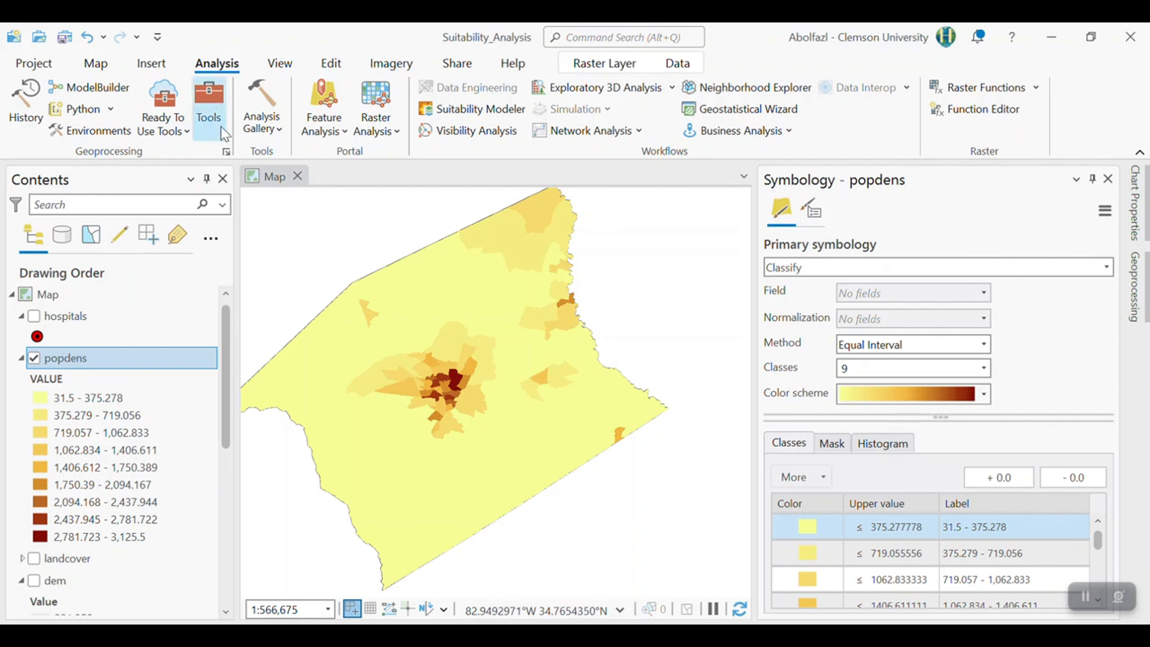
# Reopen the Spatial Analyst Reclassify tool and select popdens again as its input raster
pyautogui.click(209, 104)
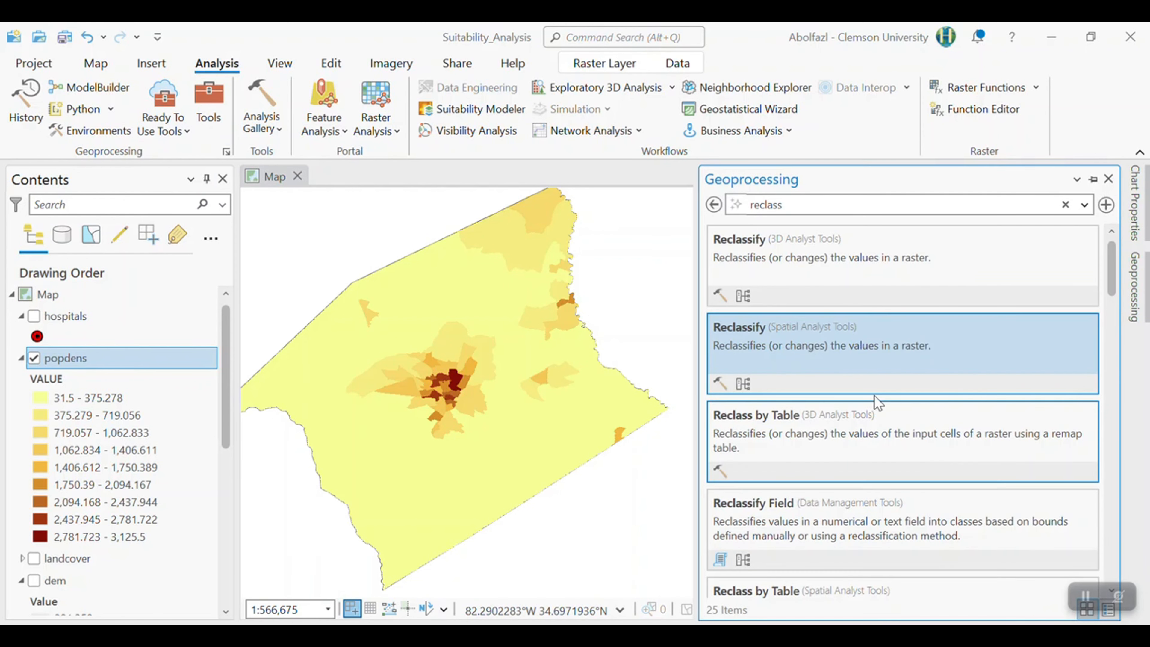
pyautogui.click(850, 345)
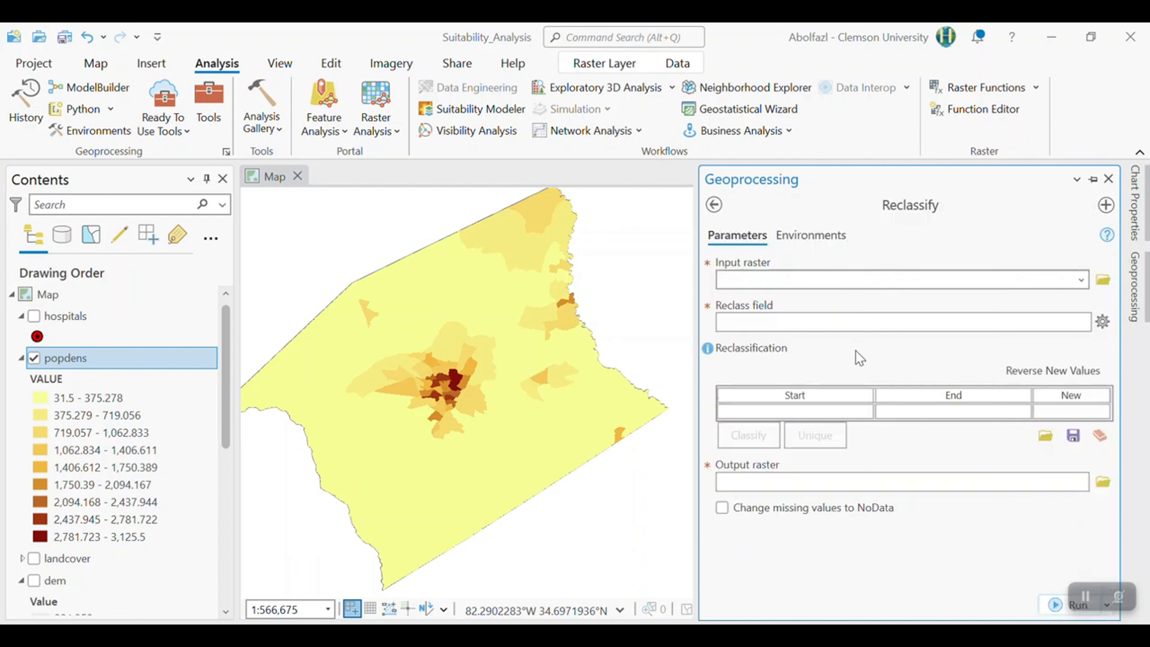
pyautogui.click(1081, 279)
pyautogui.click(785, 307)
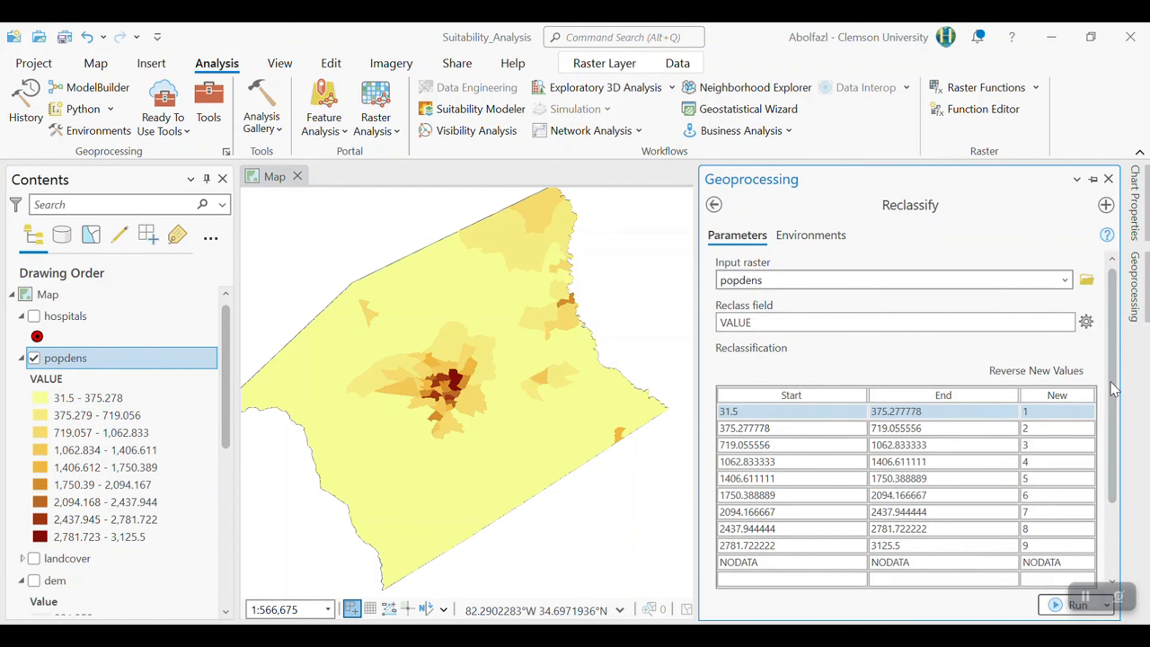
# Classify the popdens values with the Natural Breaks (Jenks) method into 6 classes
pyautogui.scroll(-2, 1110, 382)
pyautogui.click(764, 514)
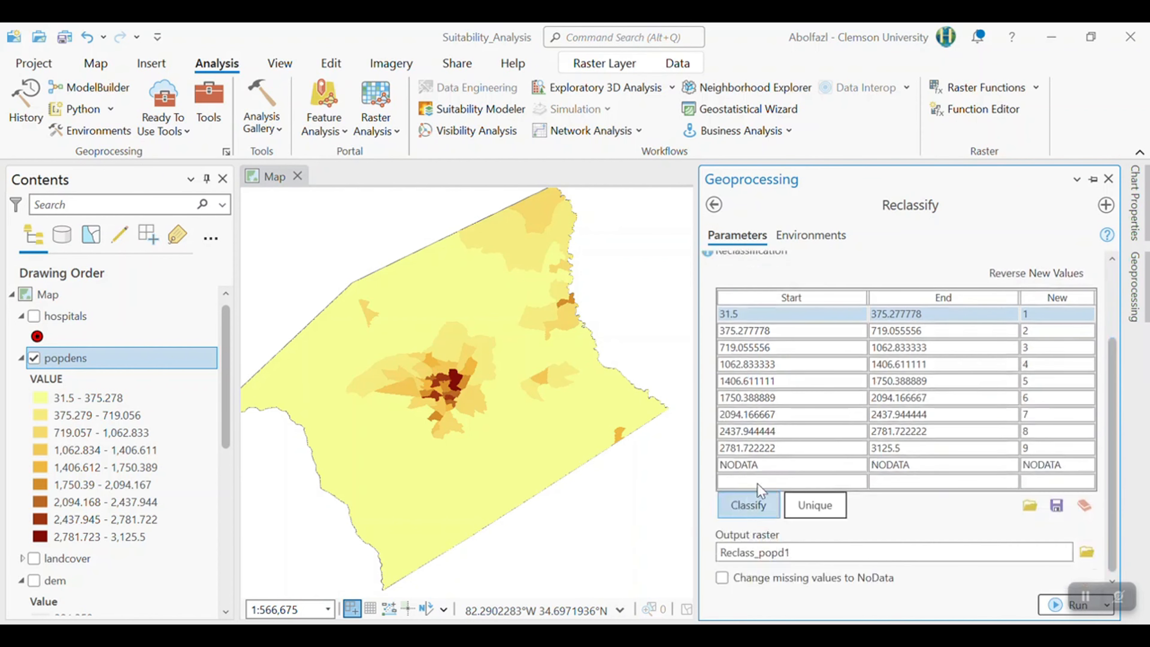
pyautogui.click(743, 511)
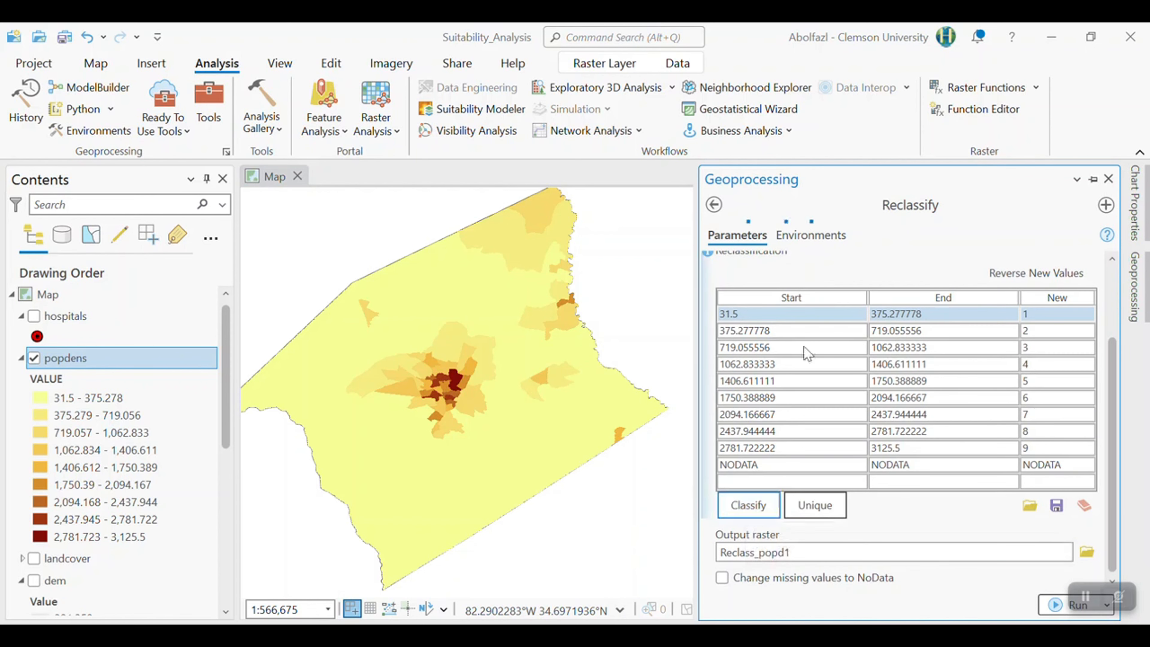
pyautogui.click(580, 171)
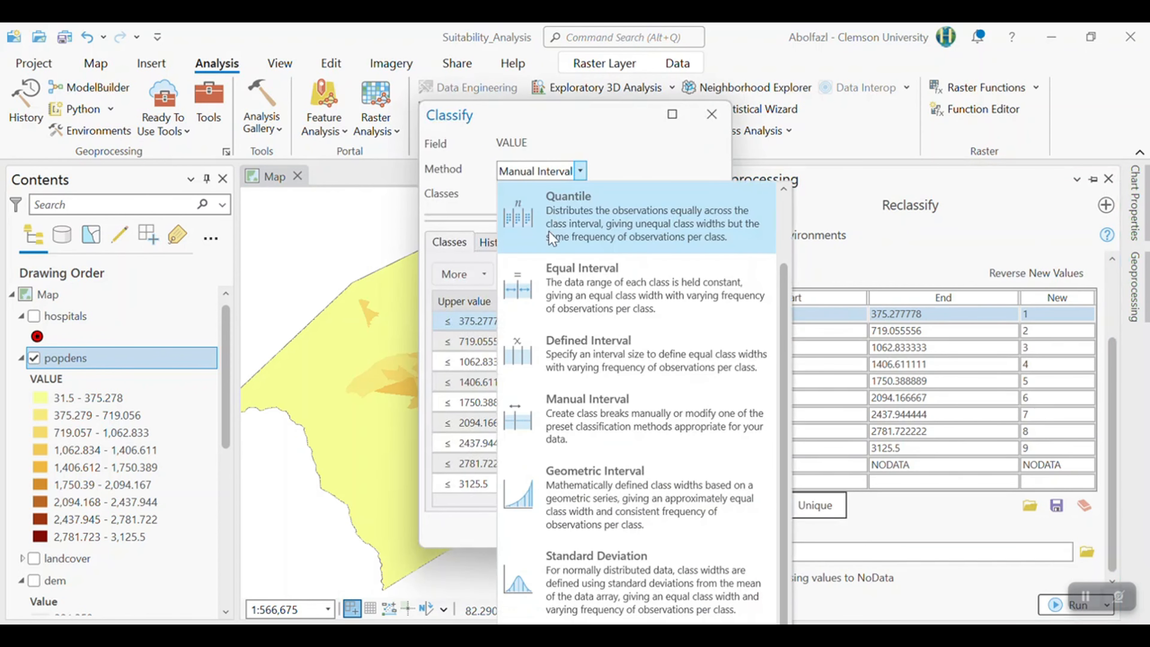
pyautogui.scroll(1, 551, 236)
pyautogui.click(557, 233)
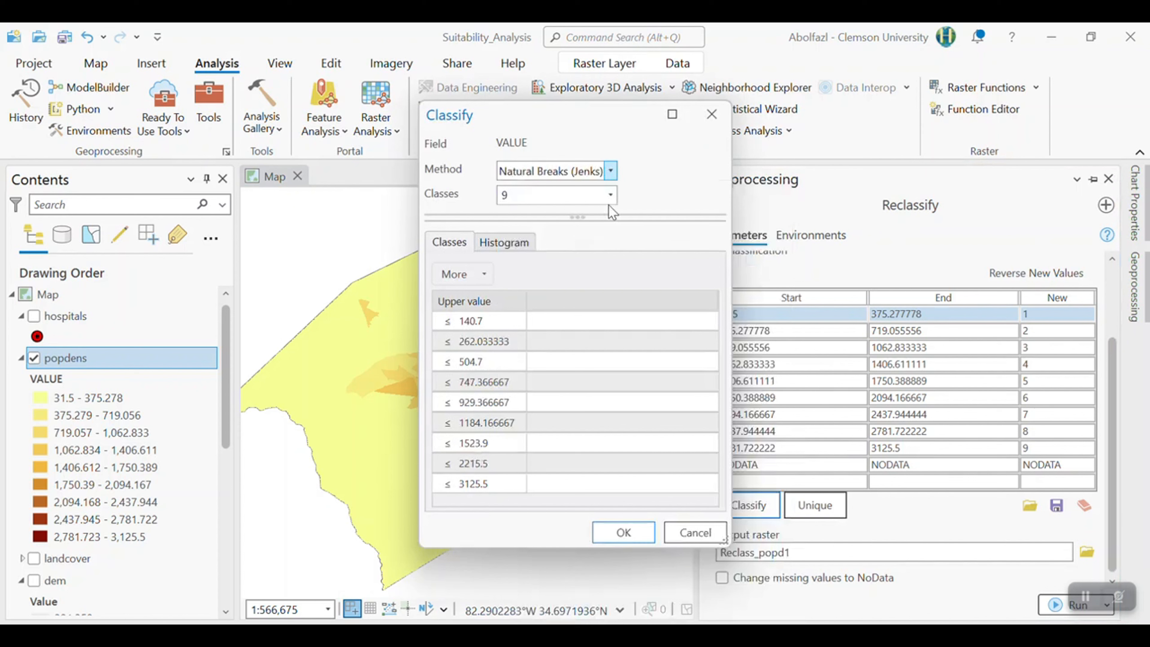
pyautogui.click(610, 195)
pyautogui.scroll(3, 543, 256)
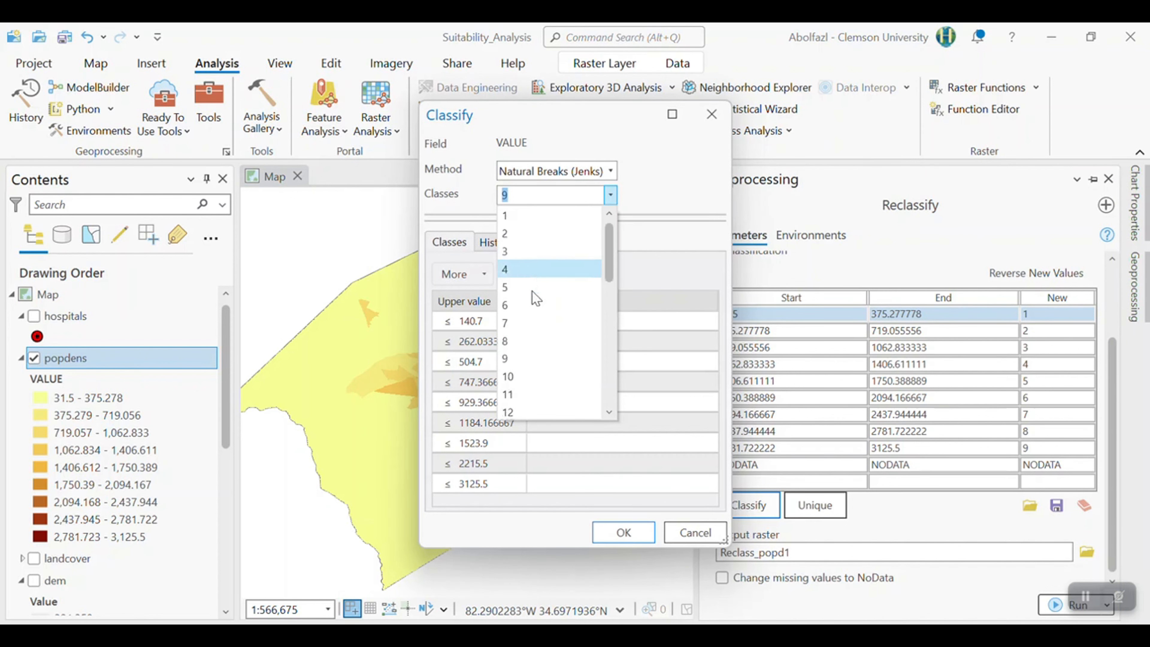
pyautogui.click(533, 303)
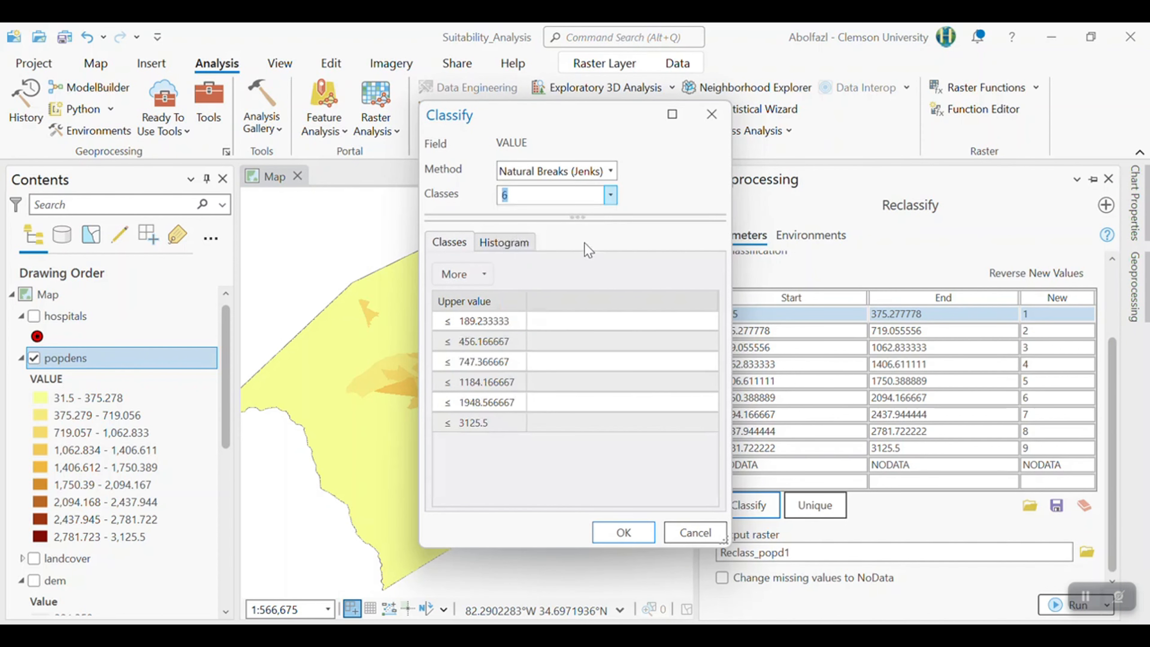
pyautogui.click(645, 531)
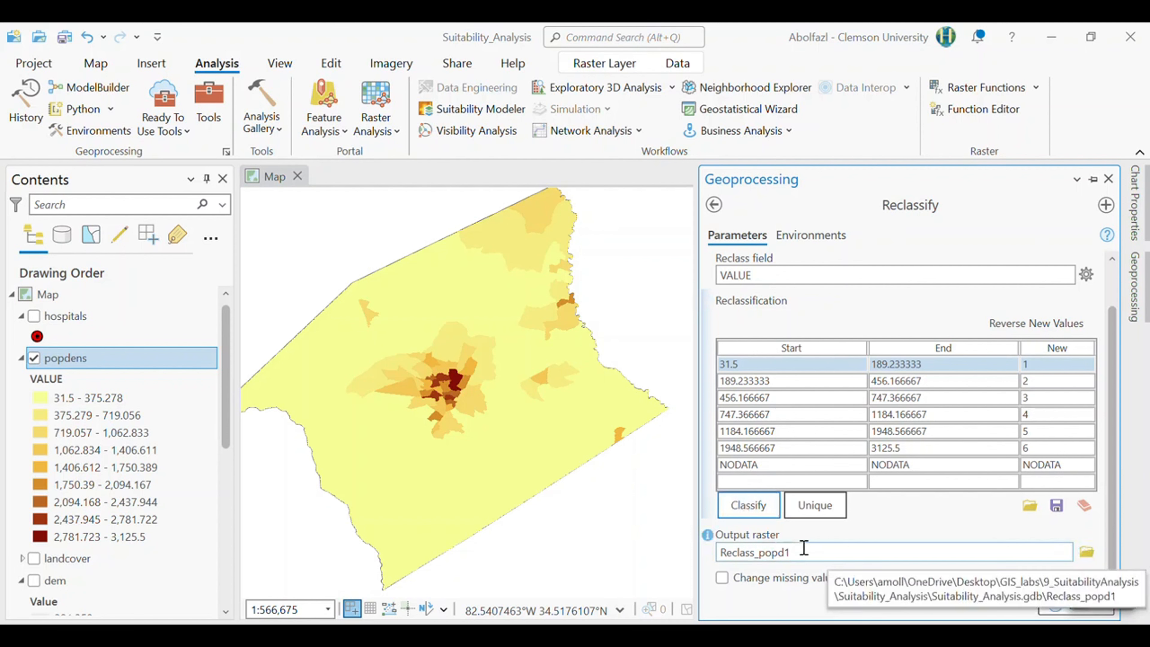
# Enable changing missing values to NoData and run the reclassification with output raster Reclass_popd1
pyautogui.click(800, 578)
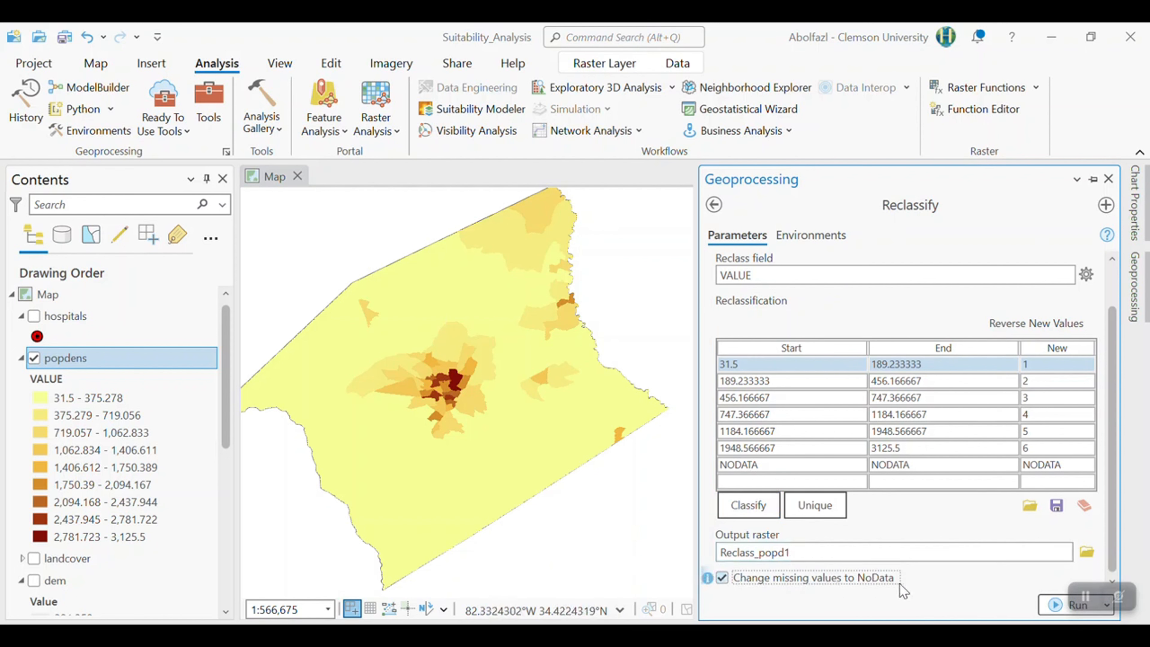
pyautogui.click(1055, 605)
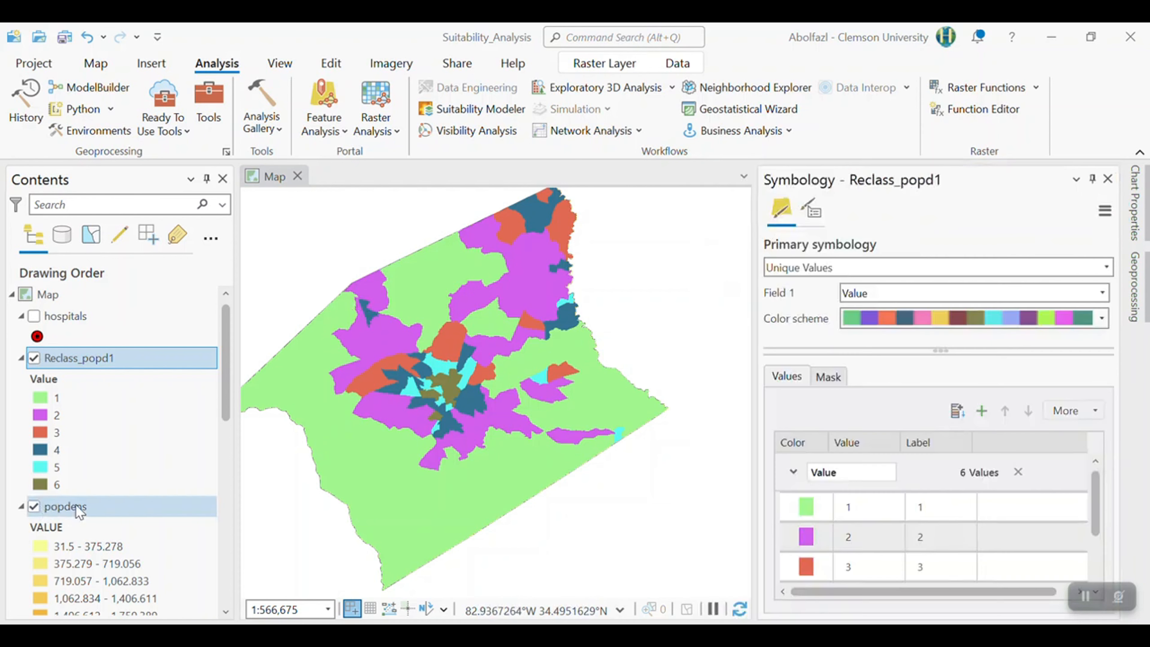
# Remove the original popdens layer from the map
pyautogui.rightClick(75, 504)
pyautogui.scroll(2, 130, 258)
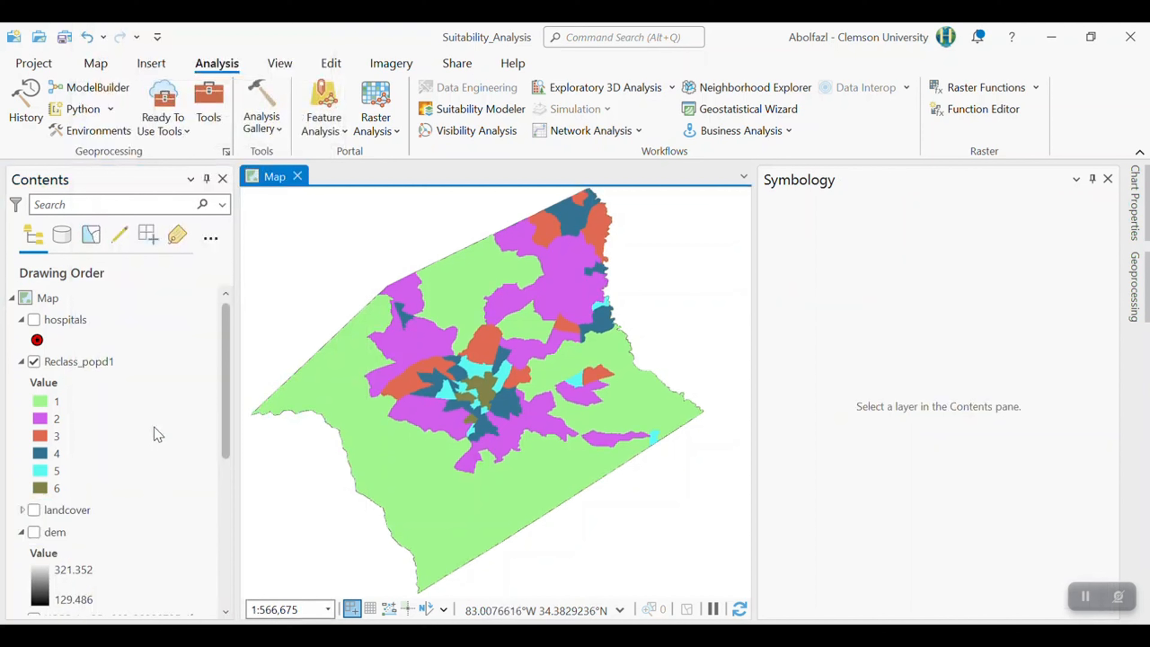
# Show only the Roads layer by hiding Reclass_popd1 and Anderson_BG, and place Roads directly below hospitals in the drawing order
pyautogui.scroll(-3, 158, 521)
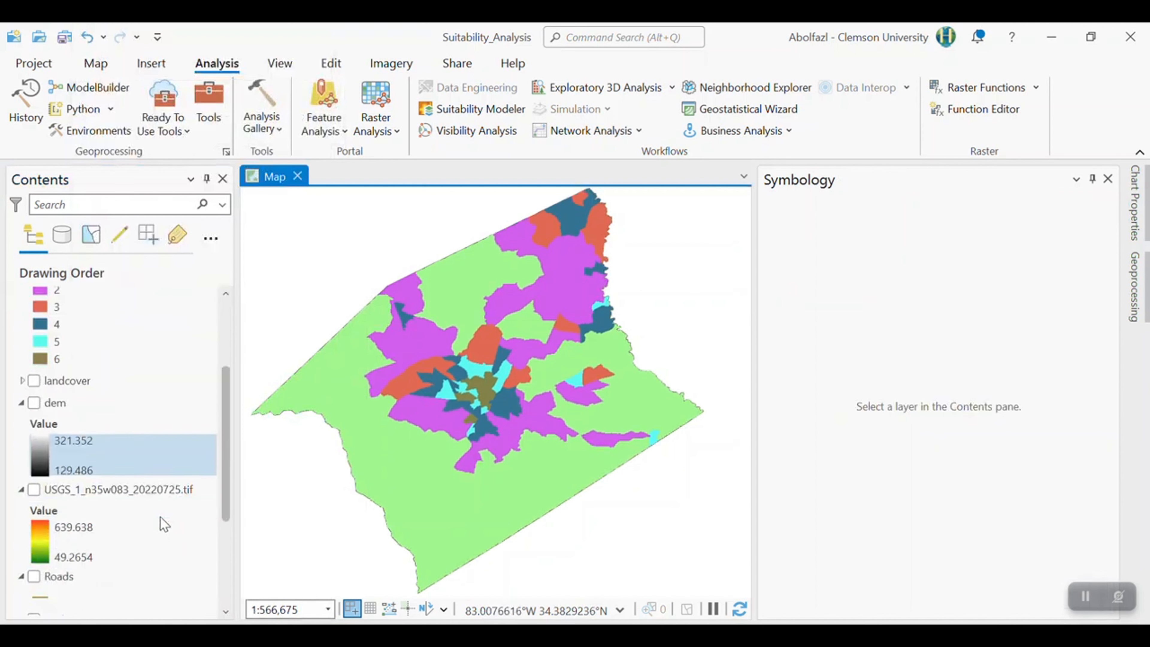
pyautogui.scroll(2, 154, 519)
pyautogui.scroll(1, 136, 507)
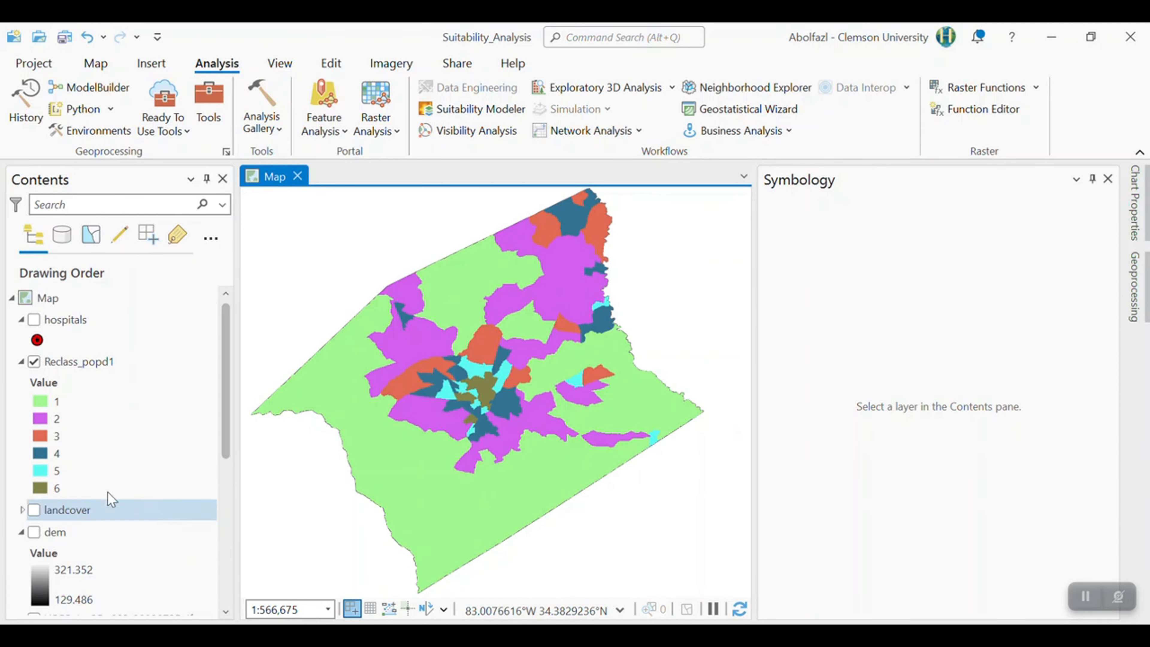
pyautogui.click(34, 362)
pyautogui.scroll(-3, 78, 566)
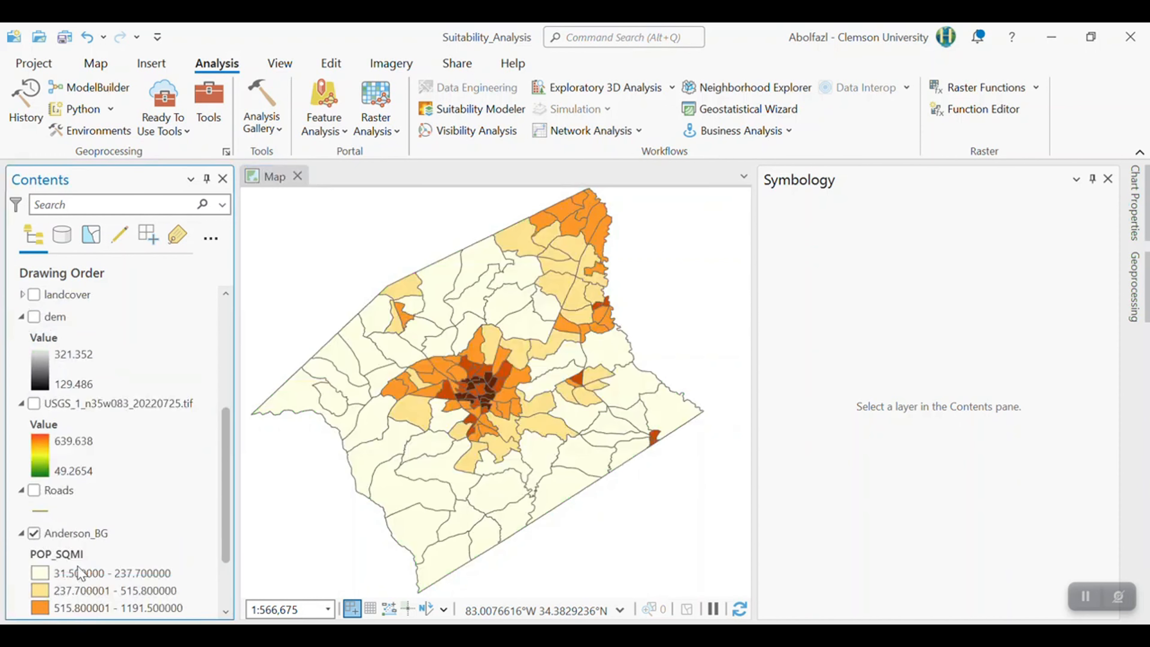
pyautogui.click(34, 409)
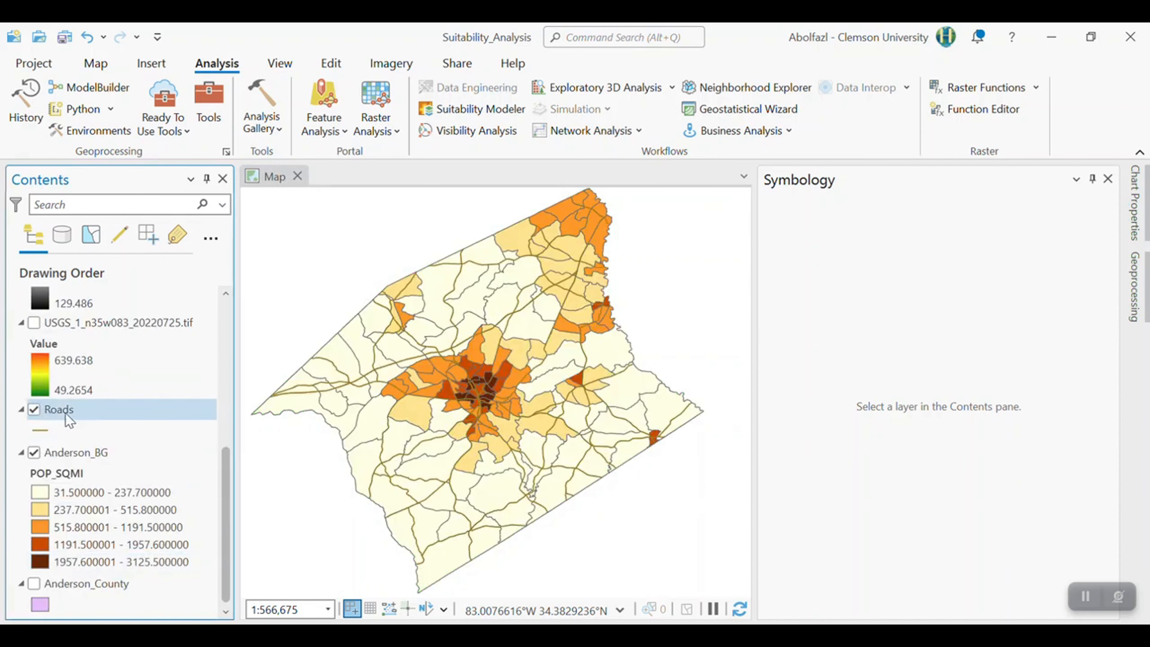
pyautogui.moveTo(82, 409)
pyautogui.mouseDown()
pyautogui.moveTo(67, 285)
pyautogui.moveTo(84, 317)
pyautogui.moveTo(50, 335)
pyautogui.moveTo(57, 342)
pyautogui.mouseUp()
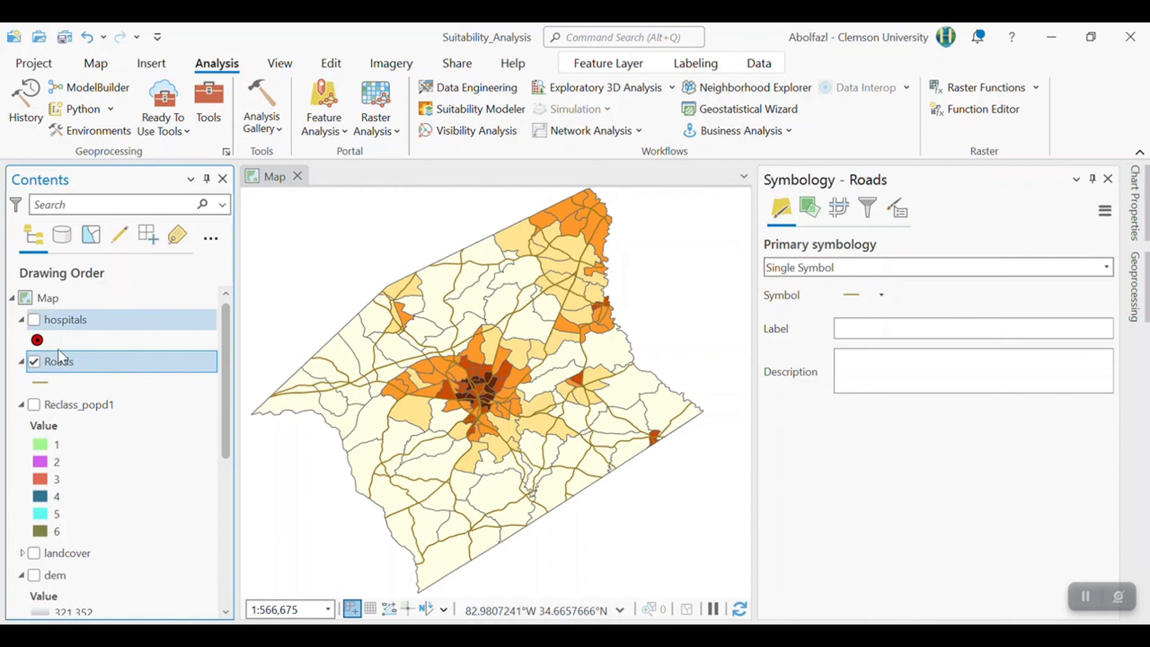
pyautogui.scroll(-5, 41, 521)
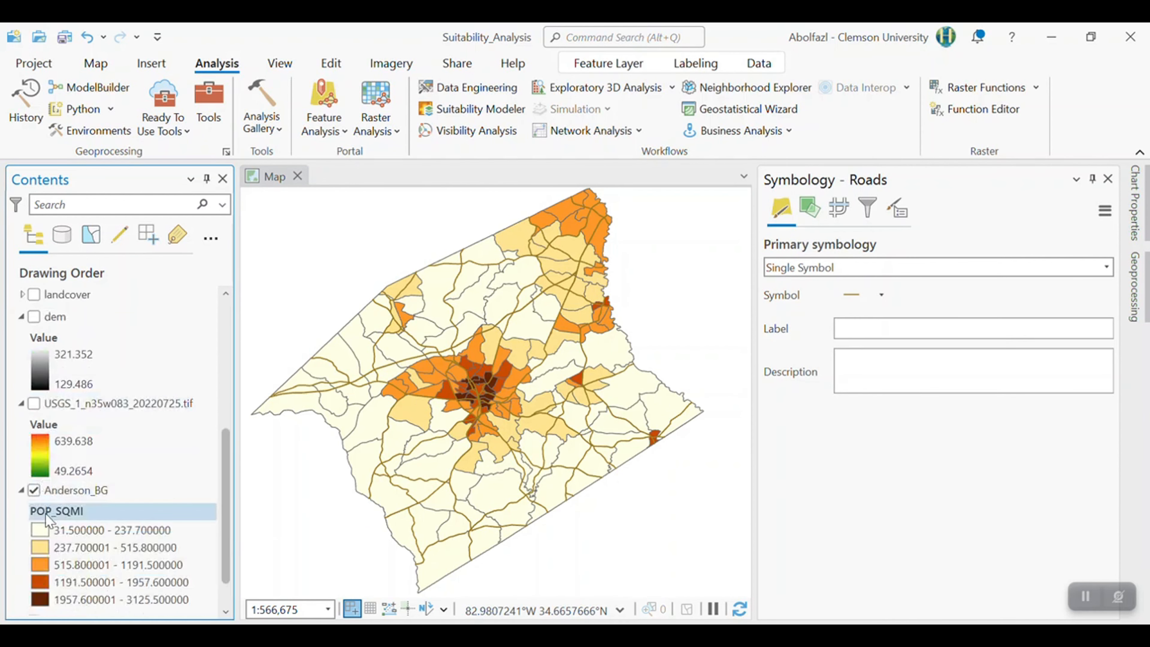
pyautogui.click(35, 490)
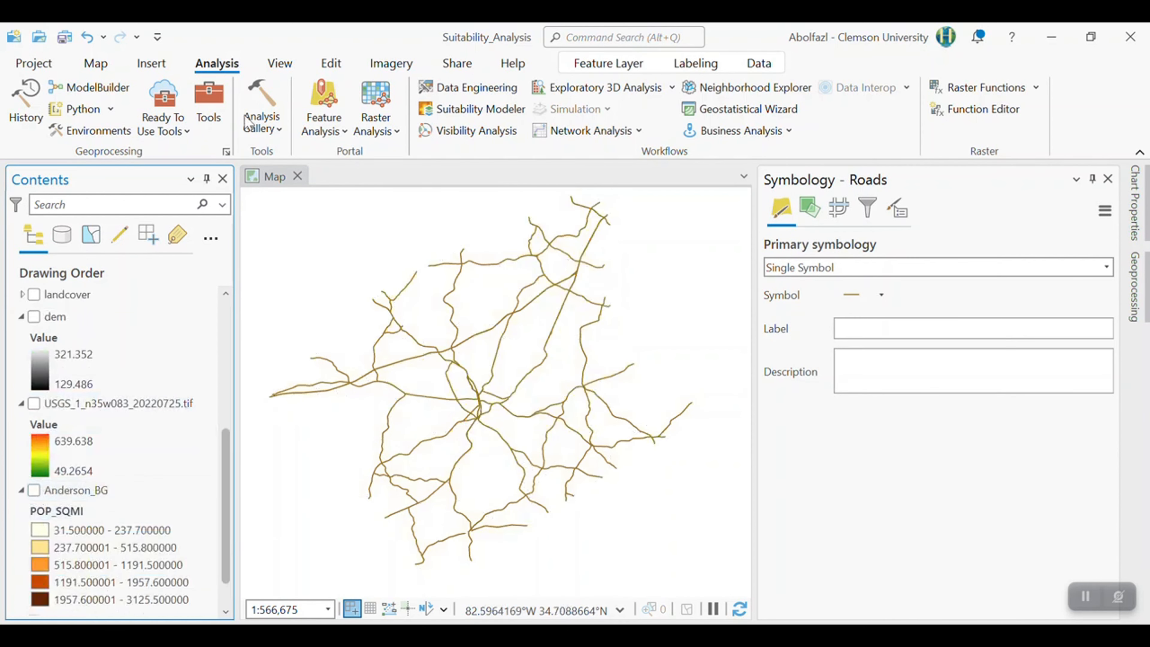
# Search the geoprocessing tools for "distance", open Distance Accumulation and set Roads as its input feature source
pyautogui.click(205, 116)
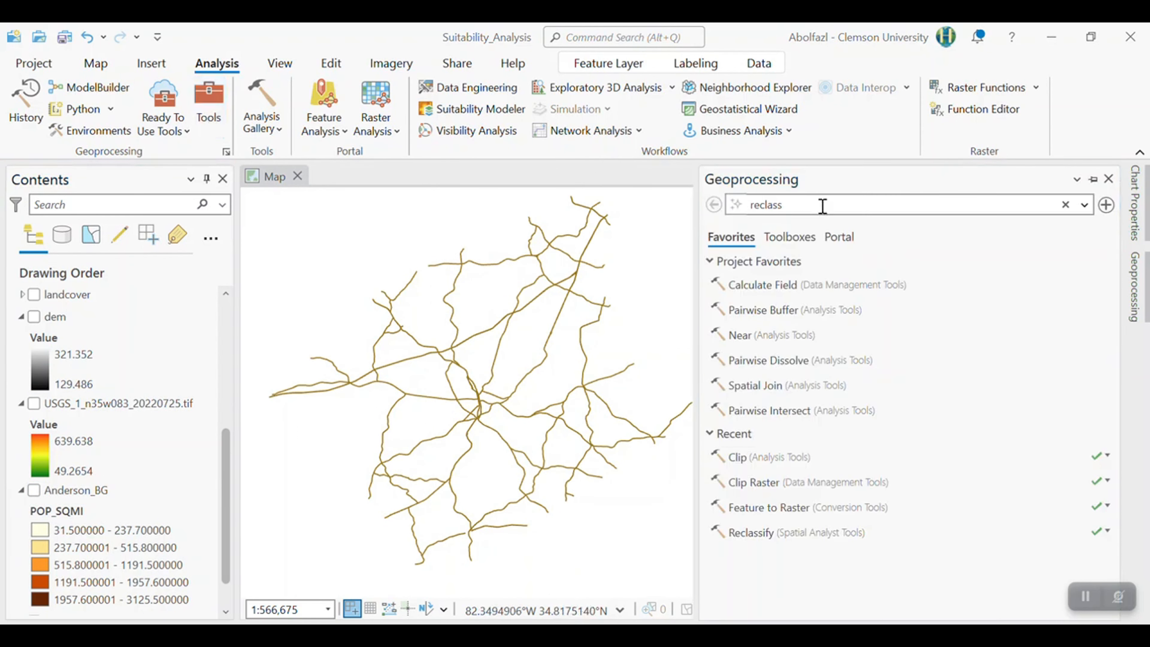
pyautogui.moveTo(821, 206); pyautogui.dragTo(715, 204)
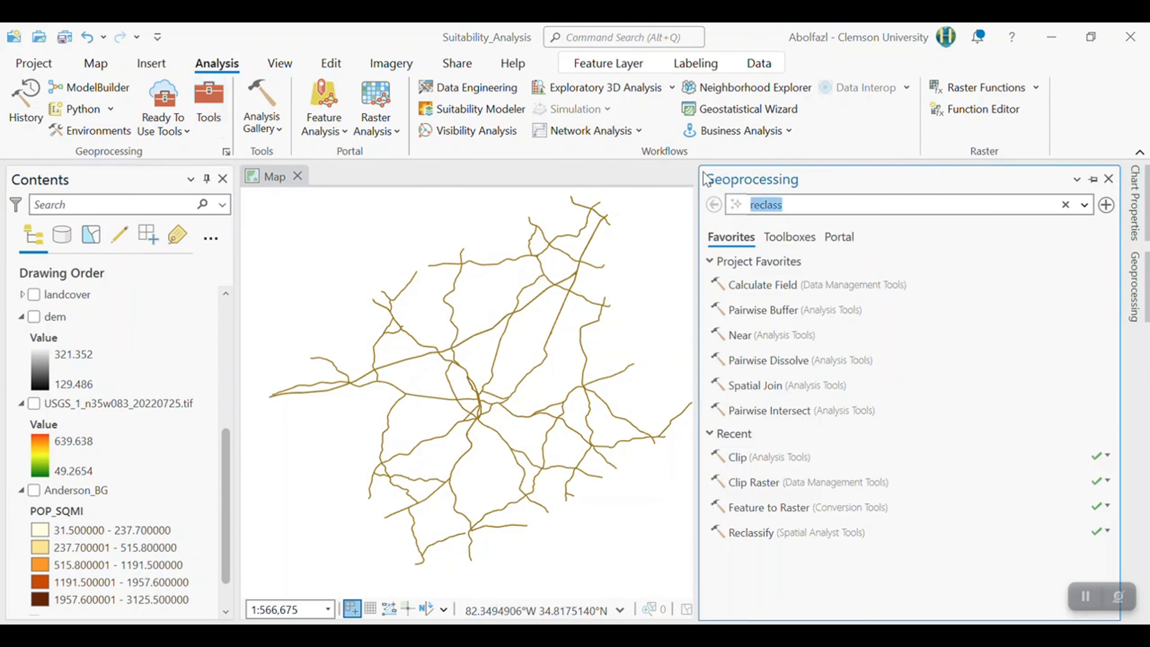
pyautogui.write('distan')
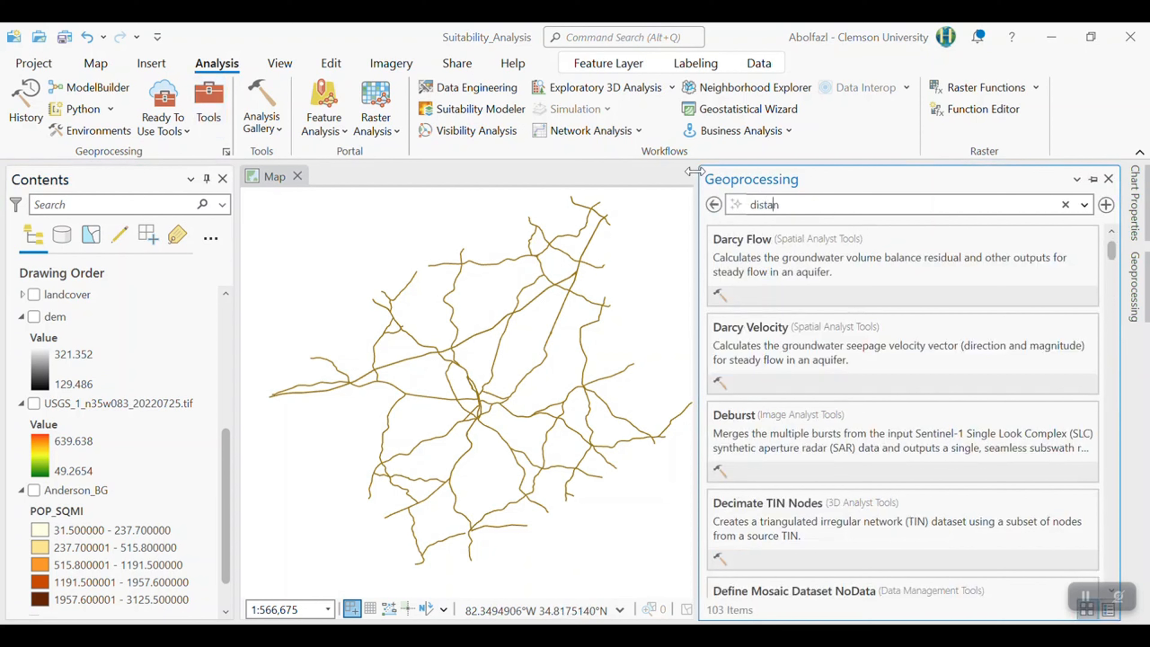
pyautogui.write('ce')
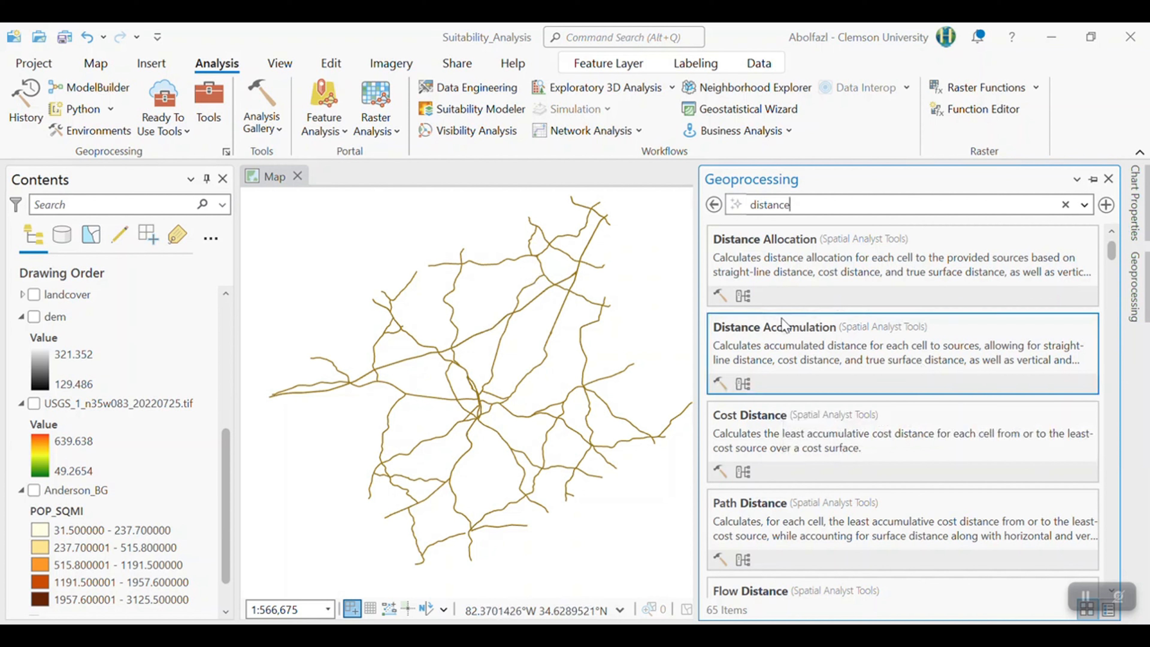
pyautogui.click(797, 343)
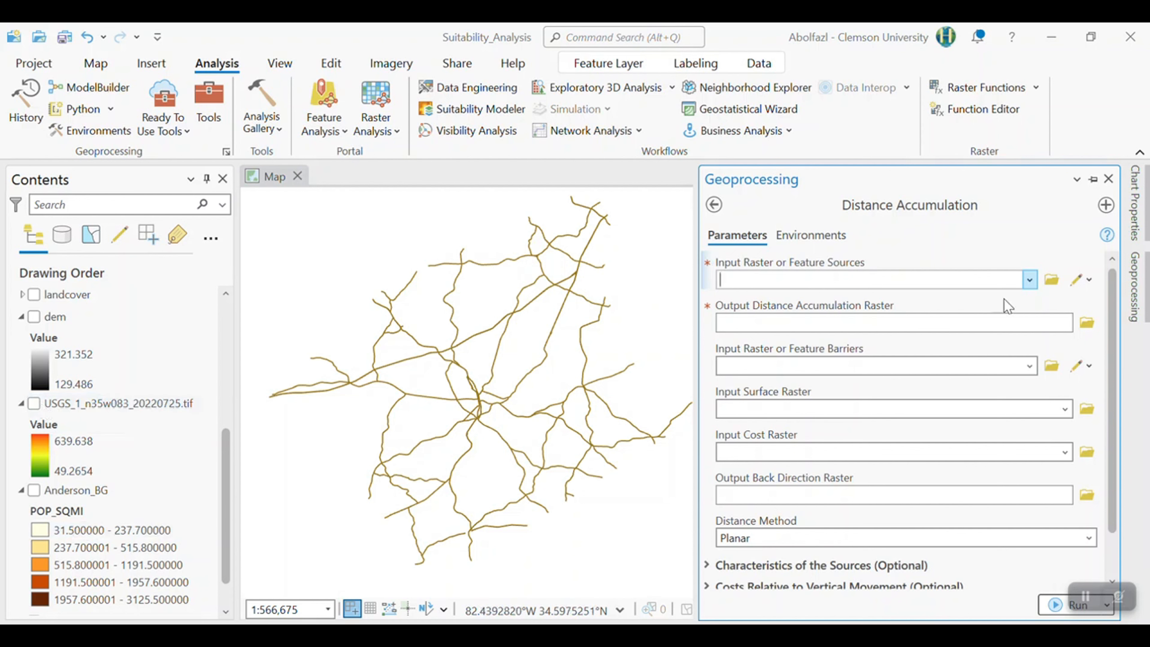
pyautogui.click(1030, 279)
pyautogui.click(878, 317)
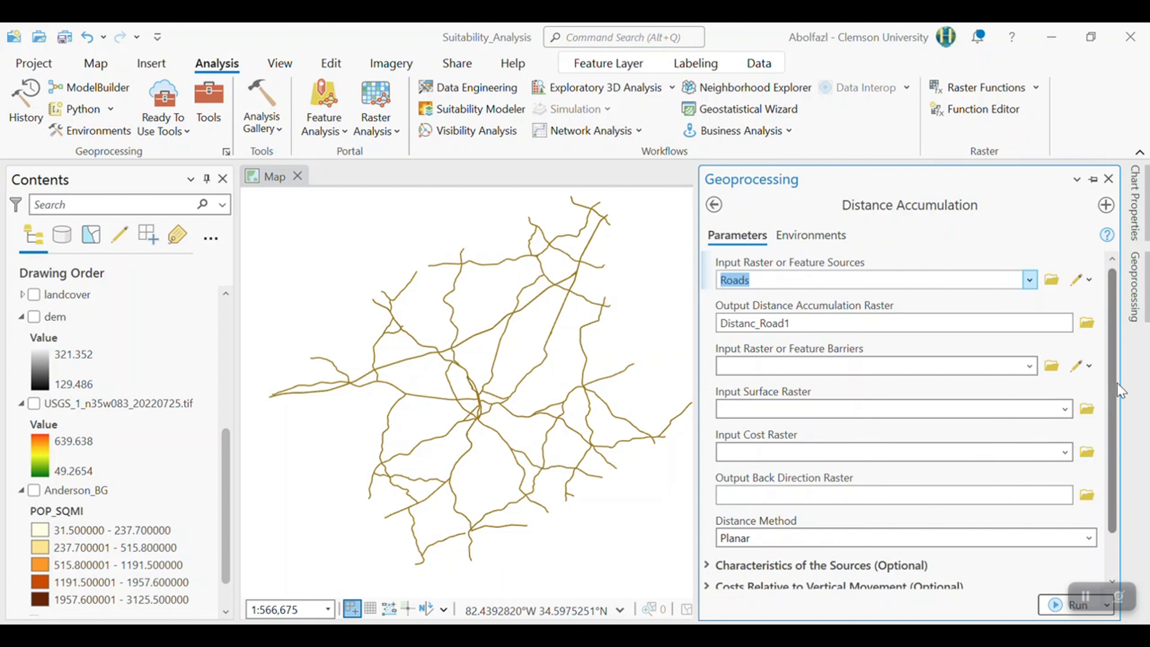
# Review the remaining Distance Accumulation parameters and its environment settings for output coordinate system, processing extent, cell size and mask
pyautogui.moveTo(1108, 377); pyautogui.dragTo(1112, 421)
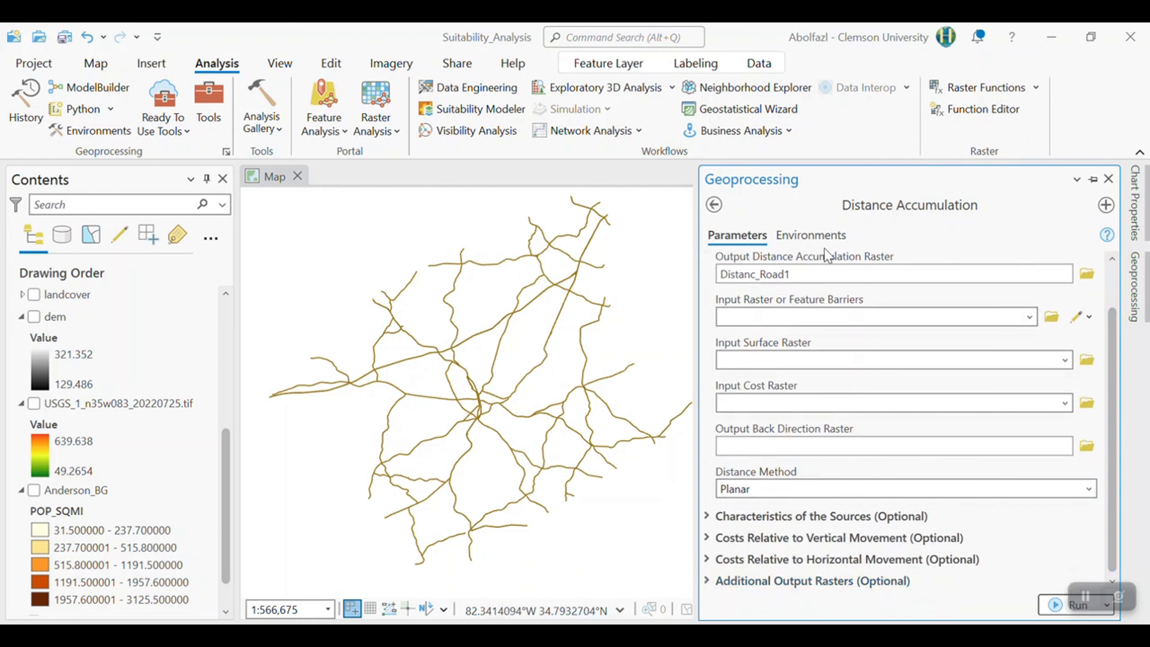
pyautogui.click(811, 235)
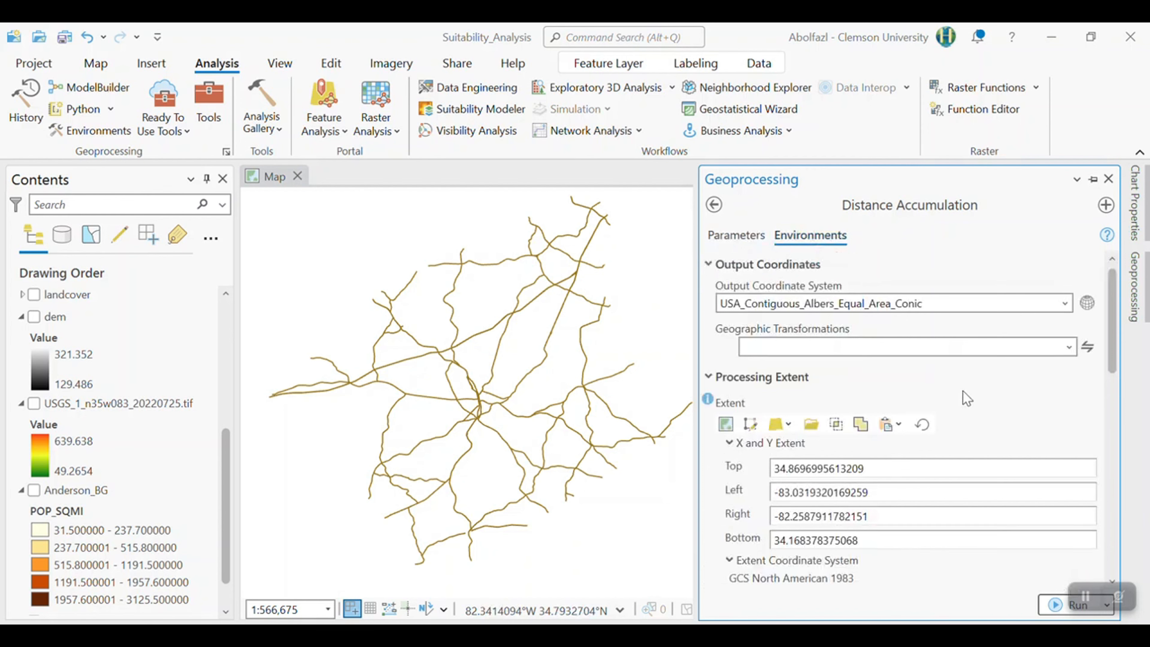
pyautogui.scroll(-2, 1105, 438)
pyautogui.scroll(-4, 996, 539)
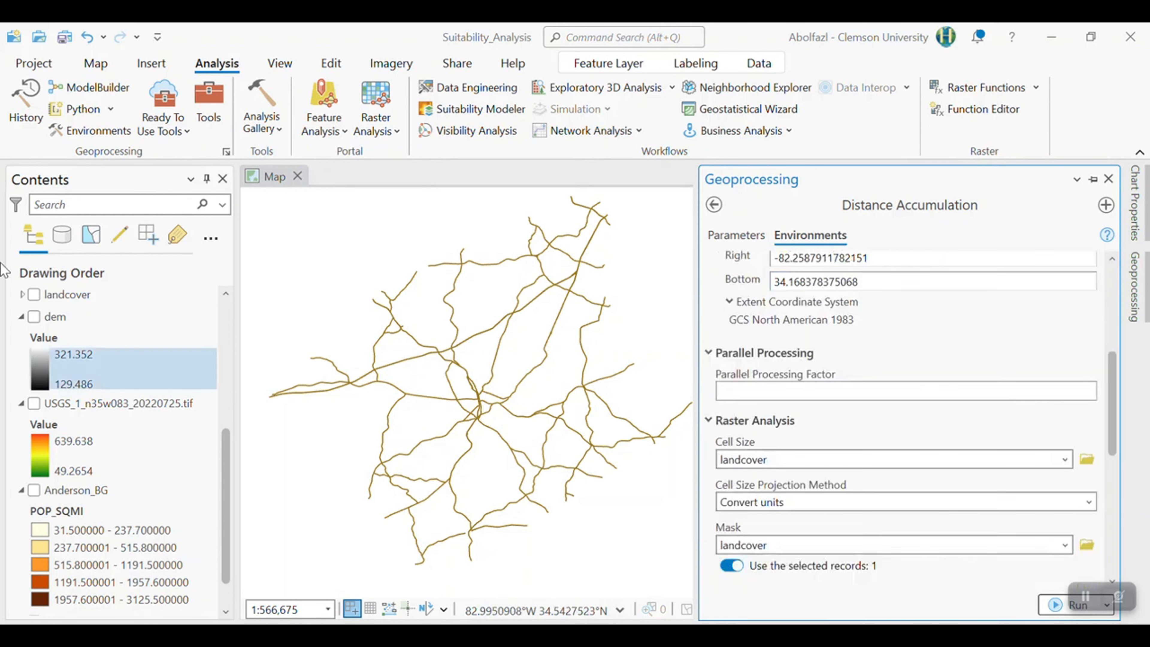
# Run Distance Accumulation with Roads as the source, the Planar method and the output raster Distanc_Road1
pyautogui.click(735, 235)
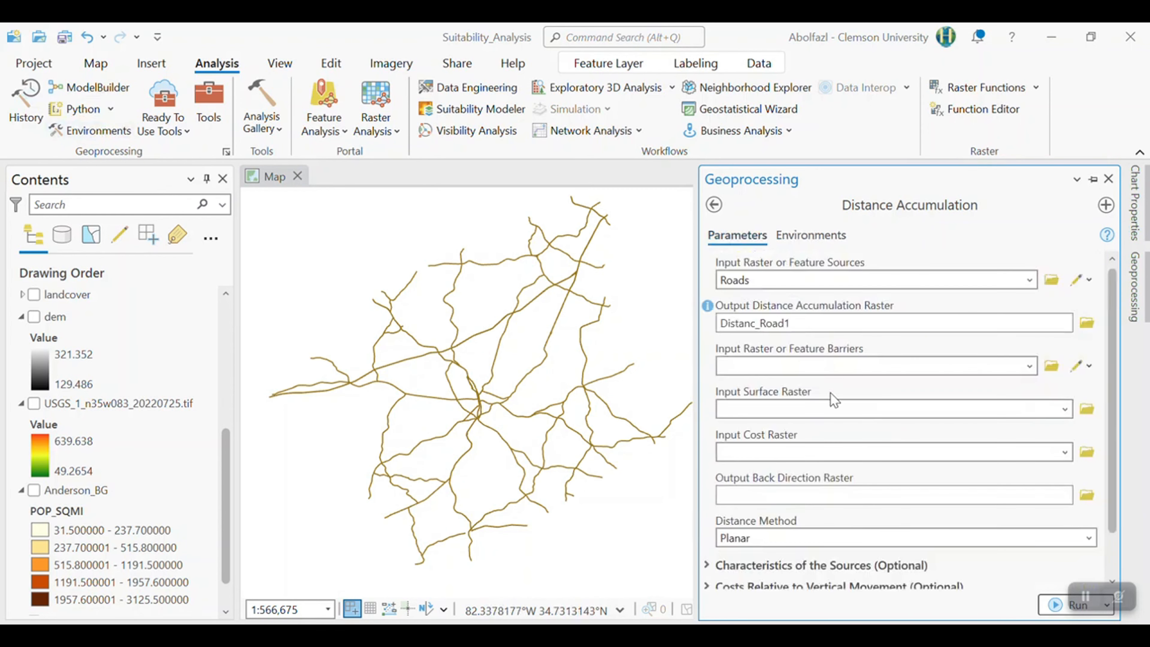
pyautogui.click(1051, 606)
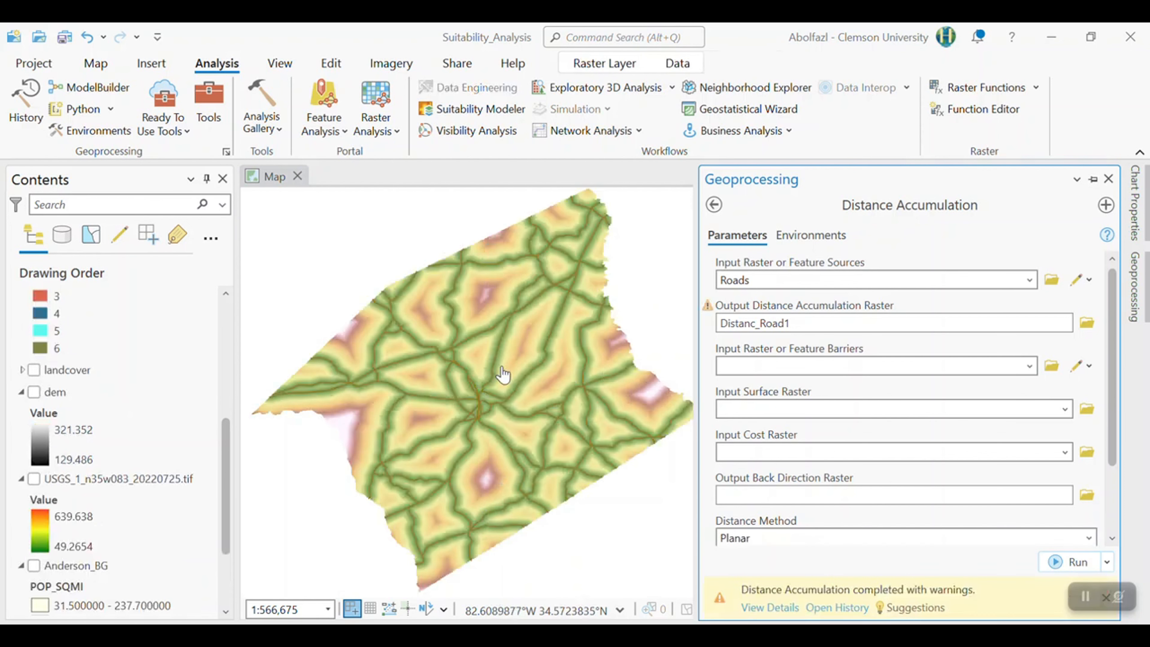
# Change the Distanc_Road1 layer's stretch color scheme to the green-yellow-red ramp
pyautogui.scroll(1, 131, 392)
pyautogui.scroll(5, 131, 392)
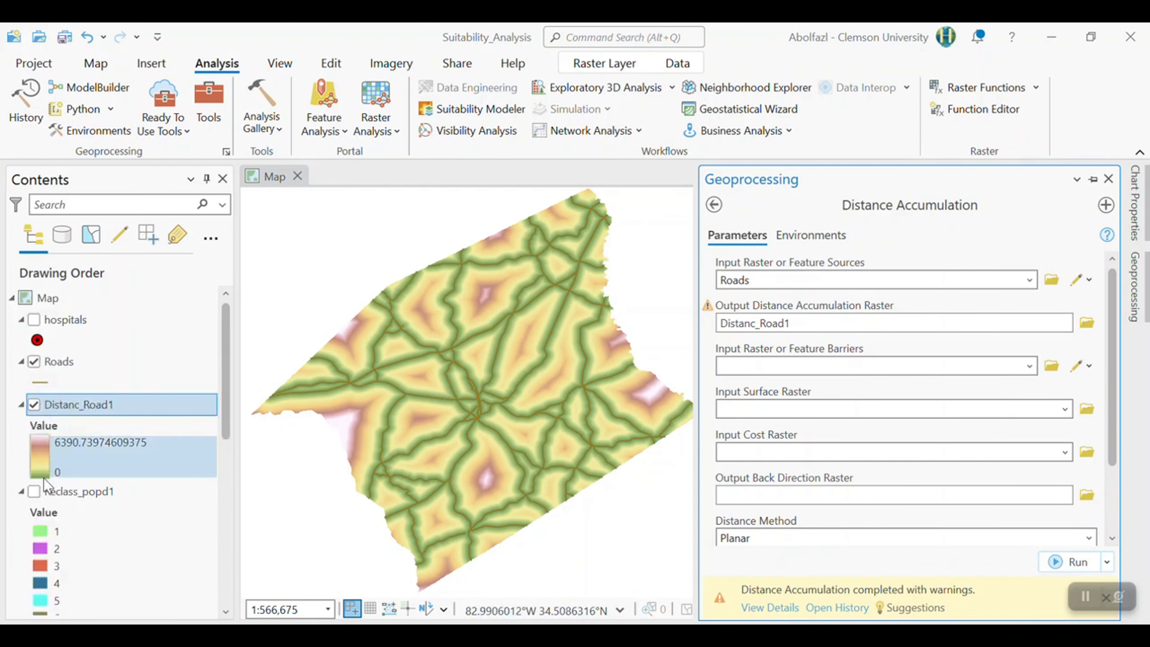
pyautogui.rightClick(48, 407)
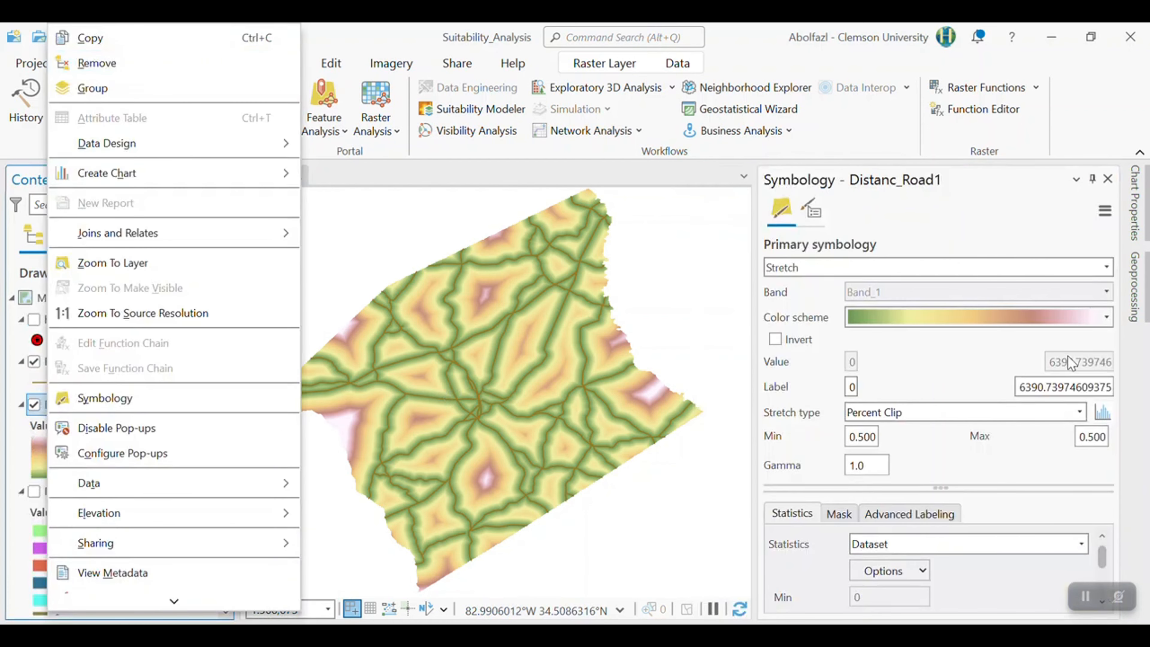
pyautogui.click(1039, 322)
pyautogui.scroll(-5, 1059, 375)
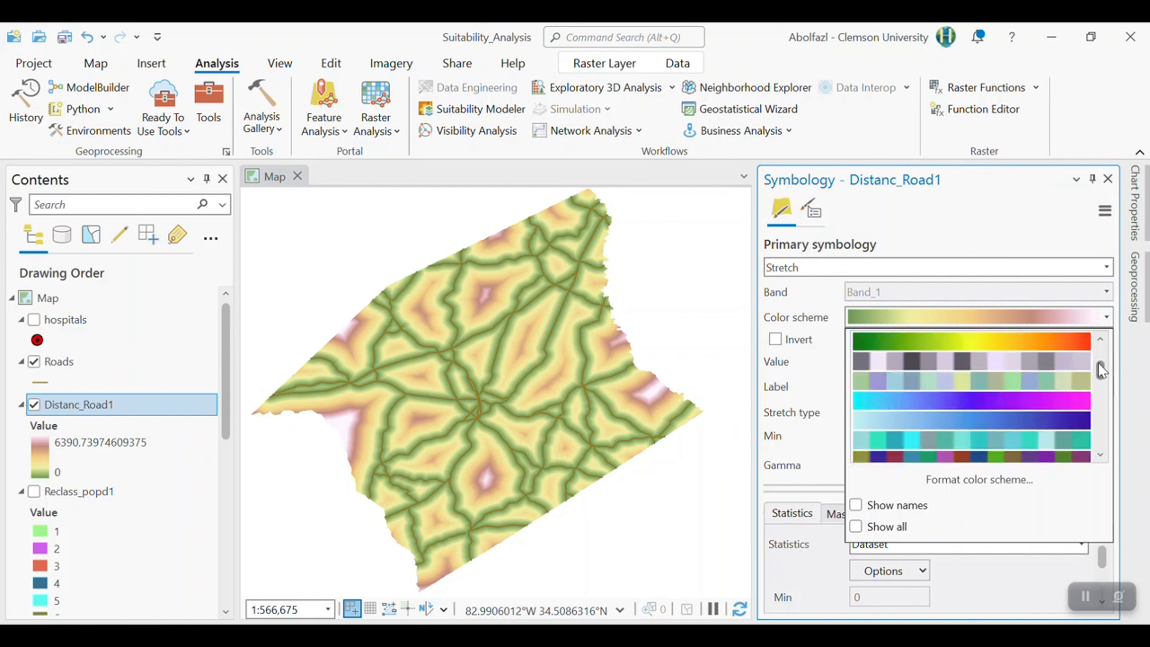
pyautogui.click(1039, 341)
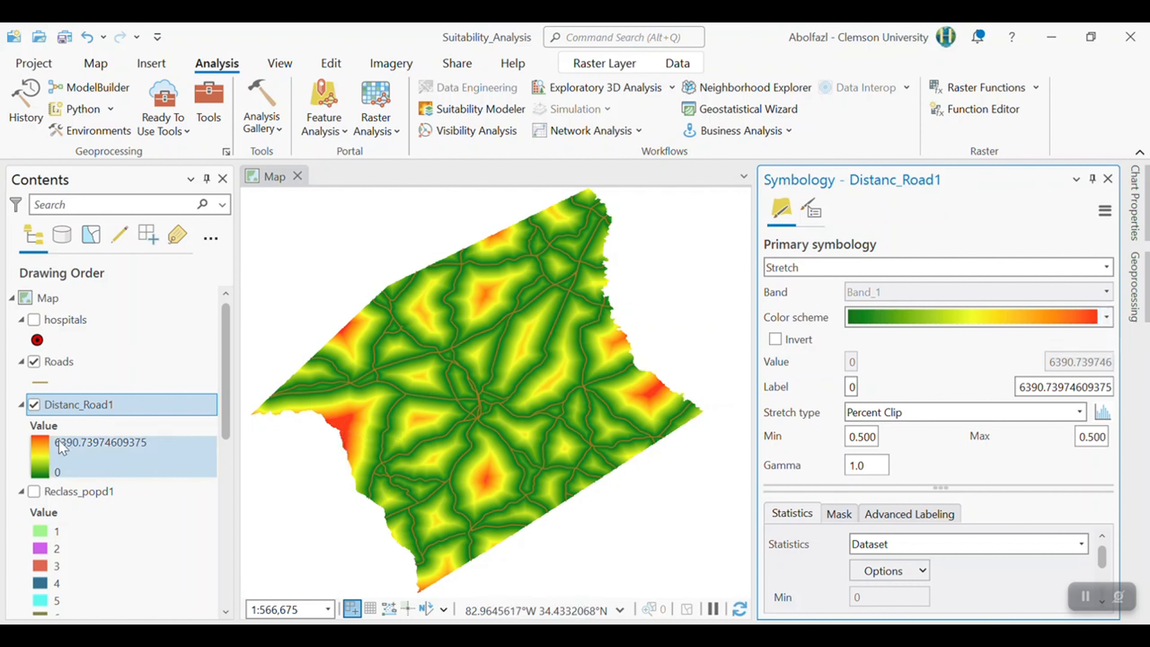
# Inspect Distanc_Road1 cell values at several map locations, both close to roads and far from them
pyautogui.scroll(3, 474, 349)
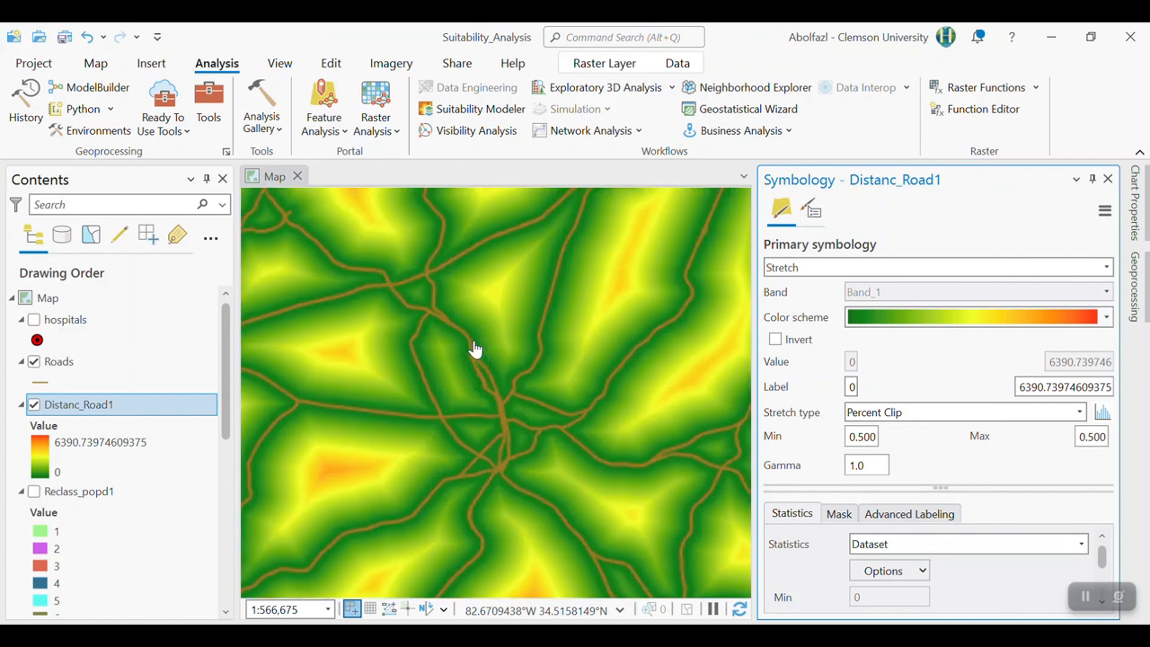
pyautogui.scroll(6, 474, 349)
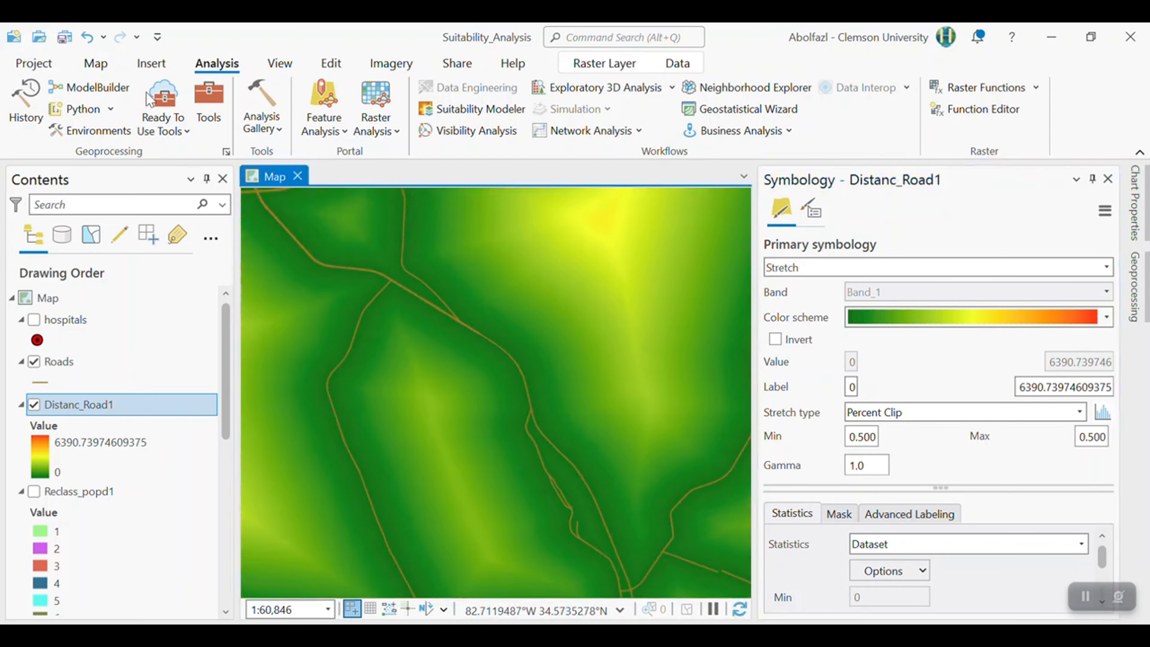
pyautogui.click(489, 304)
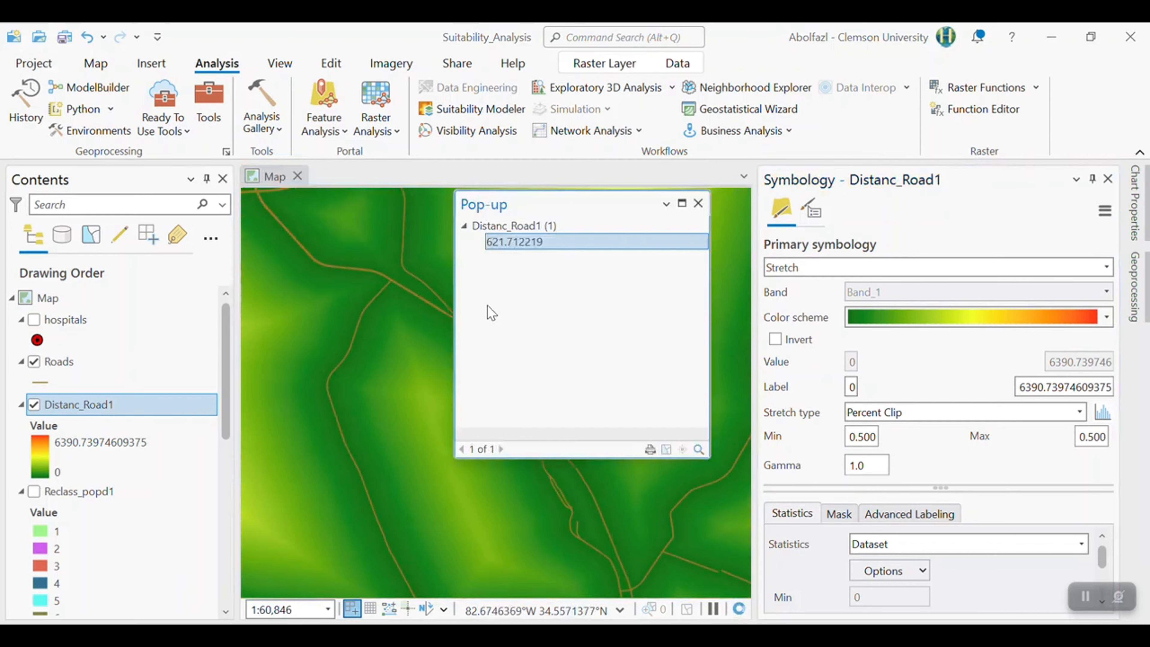
pyautogui.click(441, 278)
pyautogui.click(433, 314)
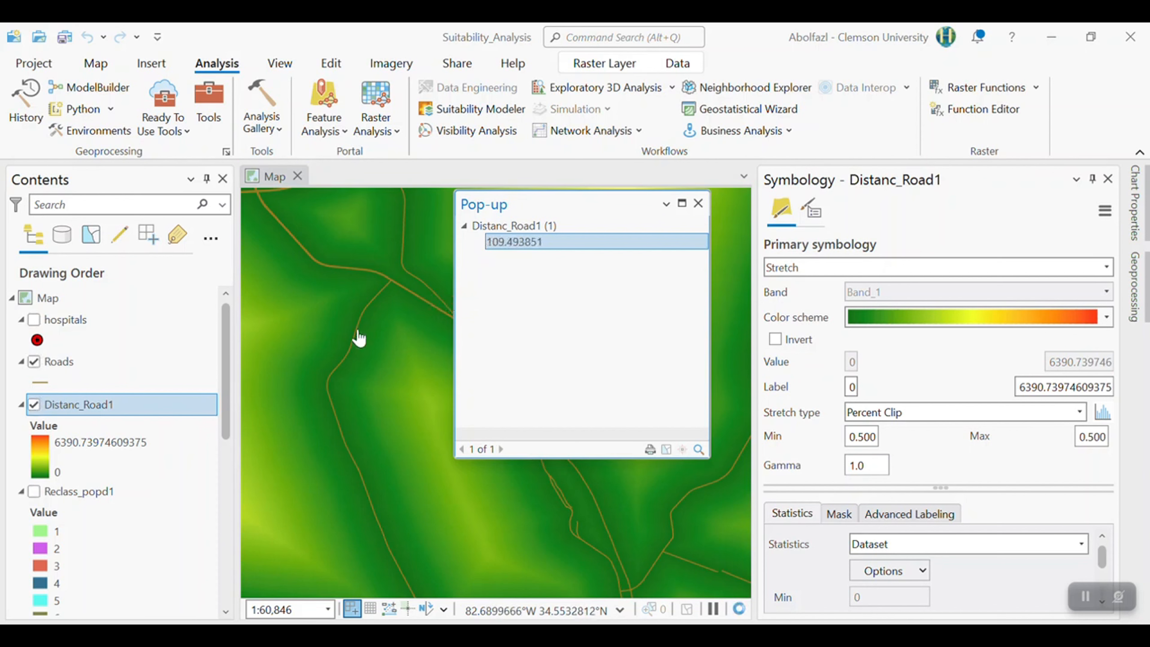
pyautogui.scroll(-5, 360, 336)
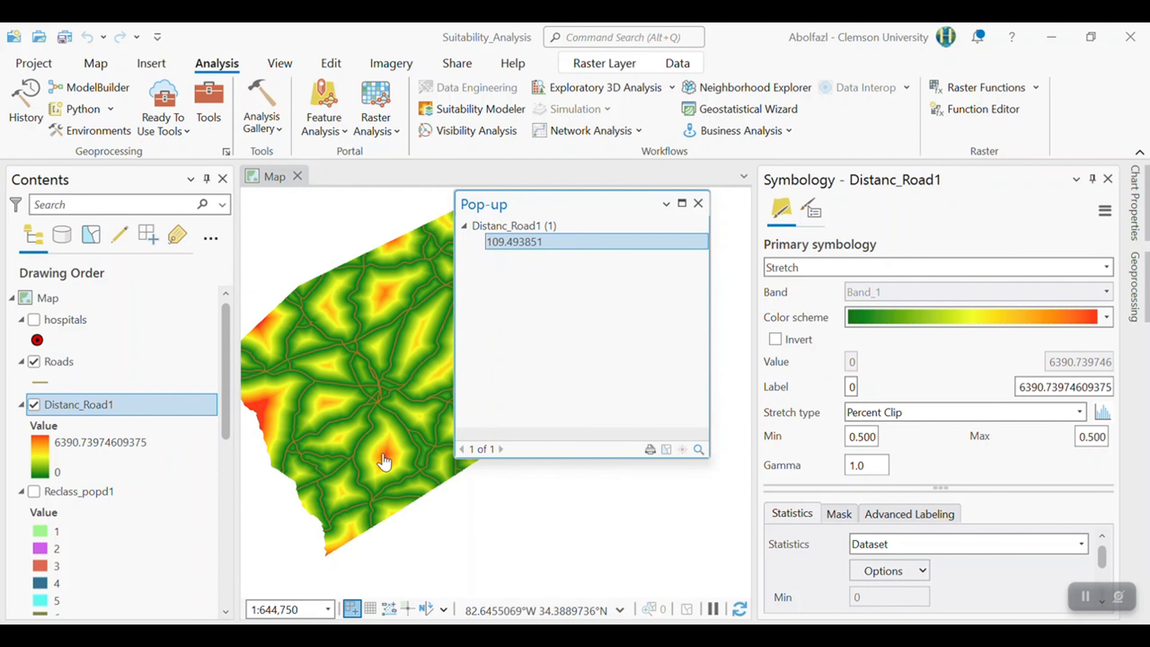
pyautogui.click(385, 460)
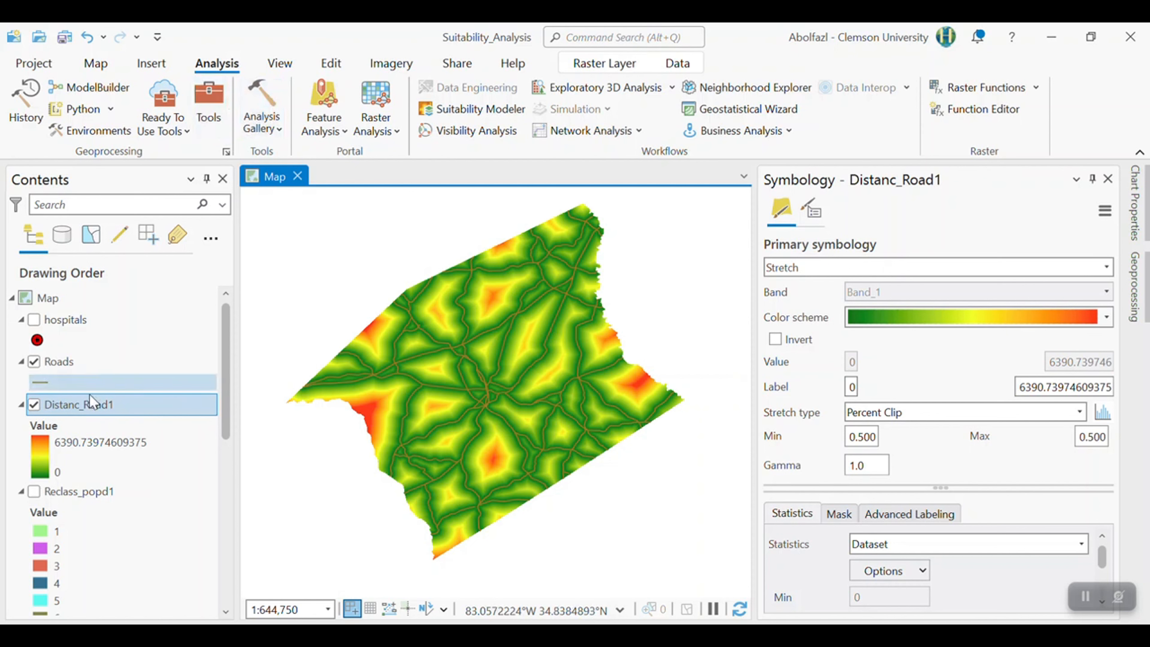
# Start the Reclassify tool on Distanc_Road1 and classify its values into 6 Natural Breaks (Jenks) classes
pyautogui.click(209, 113)
pyautogui.click(1084, 205)
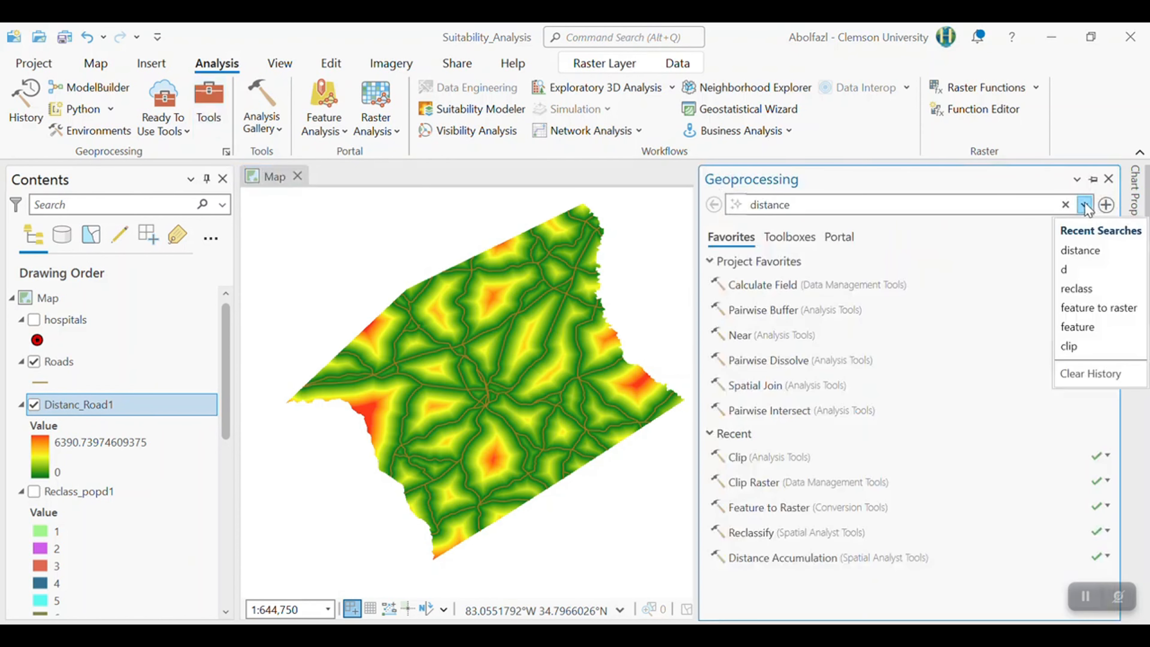
pyautogui.click(1086, 289)
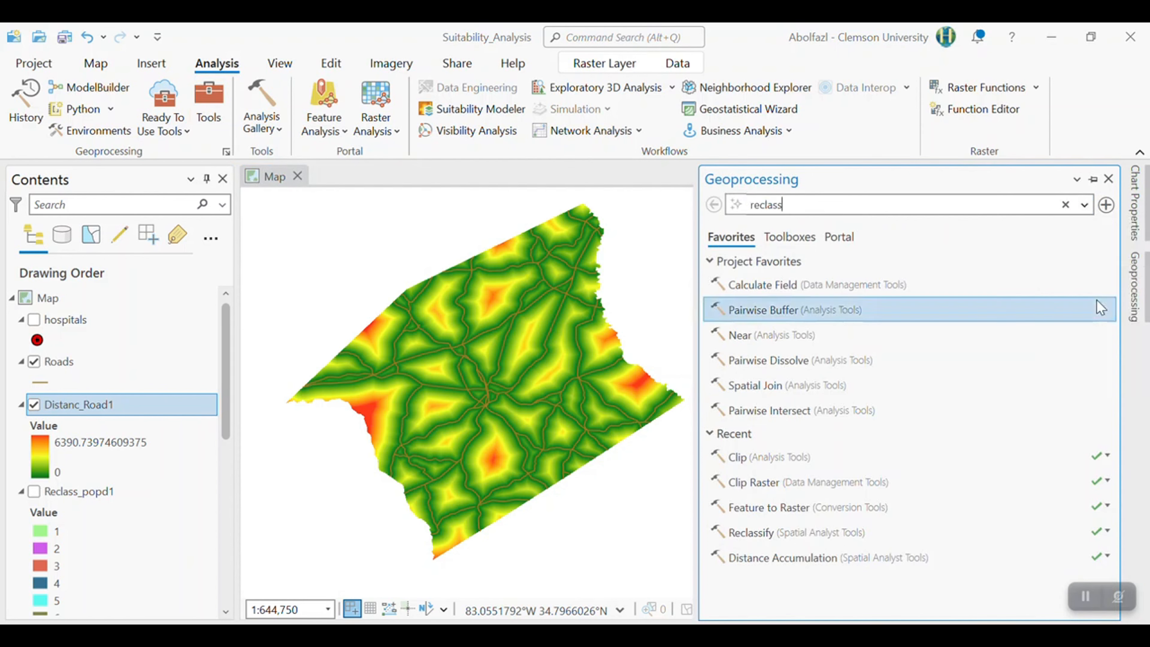
pyautogui.click(784, 353)
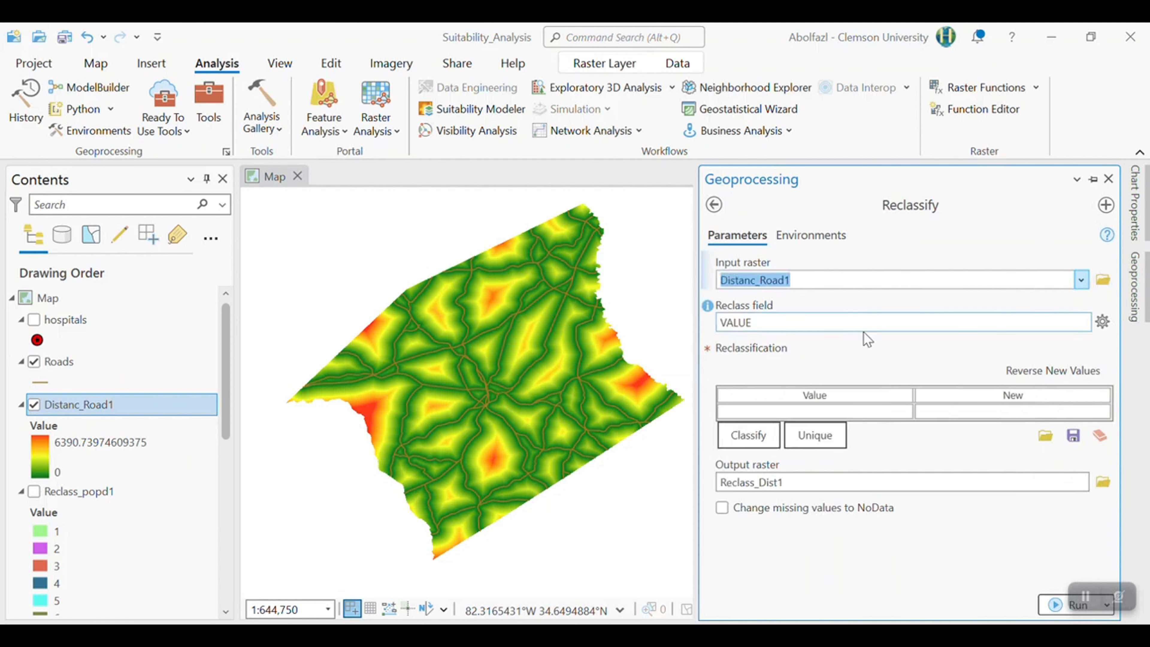
pyautogui.click(748, 446)
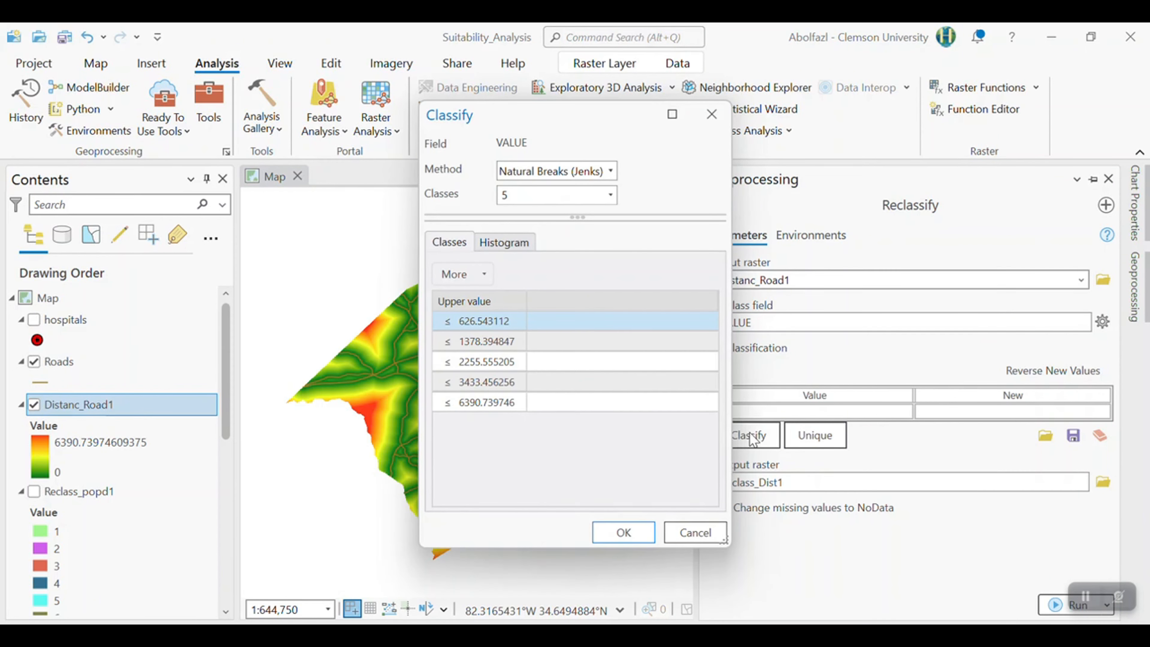
pyautogui.click(610, 195)
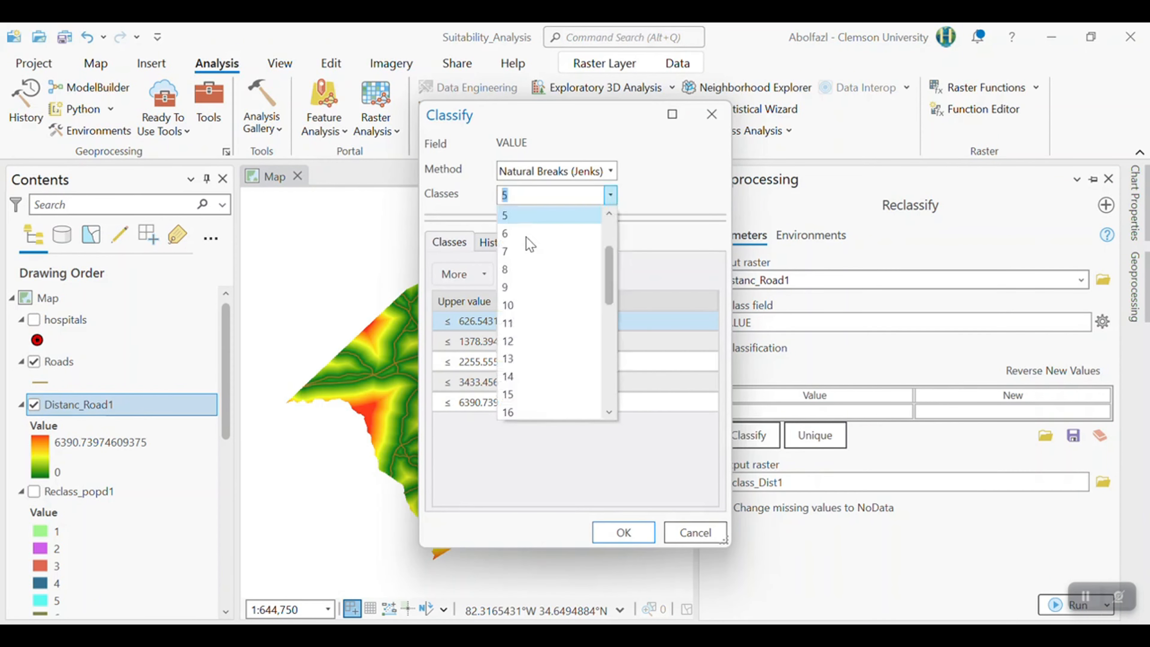
pyautogui.click(524, 233)
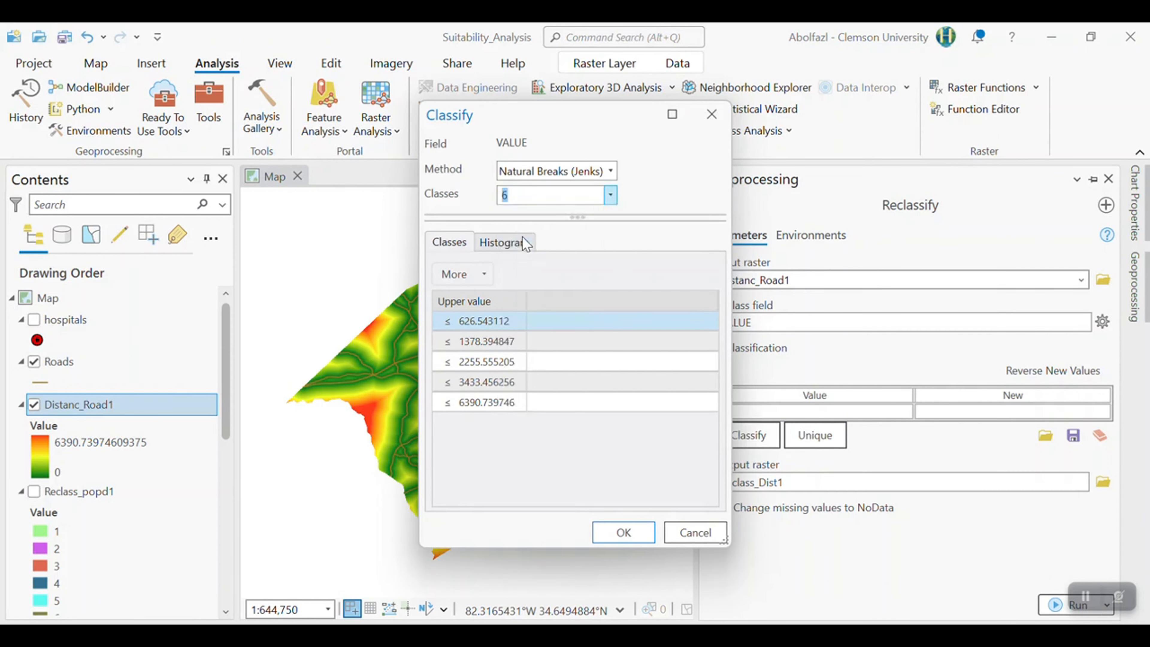
pyautogui.click(622, 533)
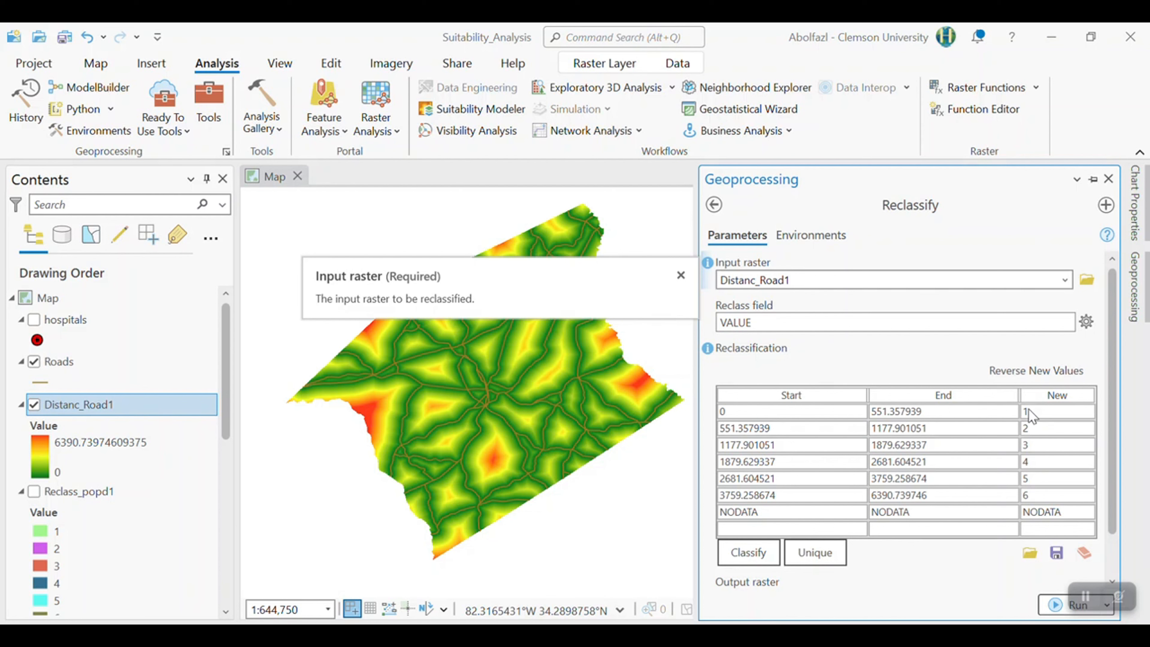
# Set the new values of the three nearest distance ranges to 6, 5 and 4 in the reclassification table
pyautogui.doubleClick(1060, 410)
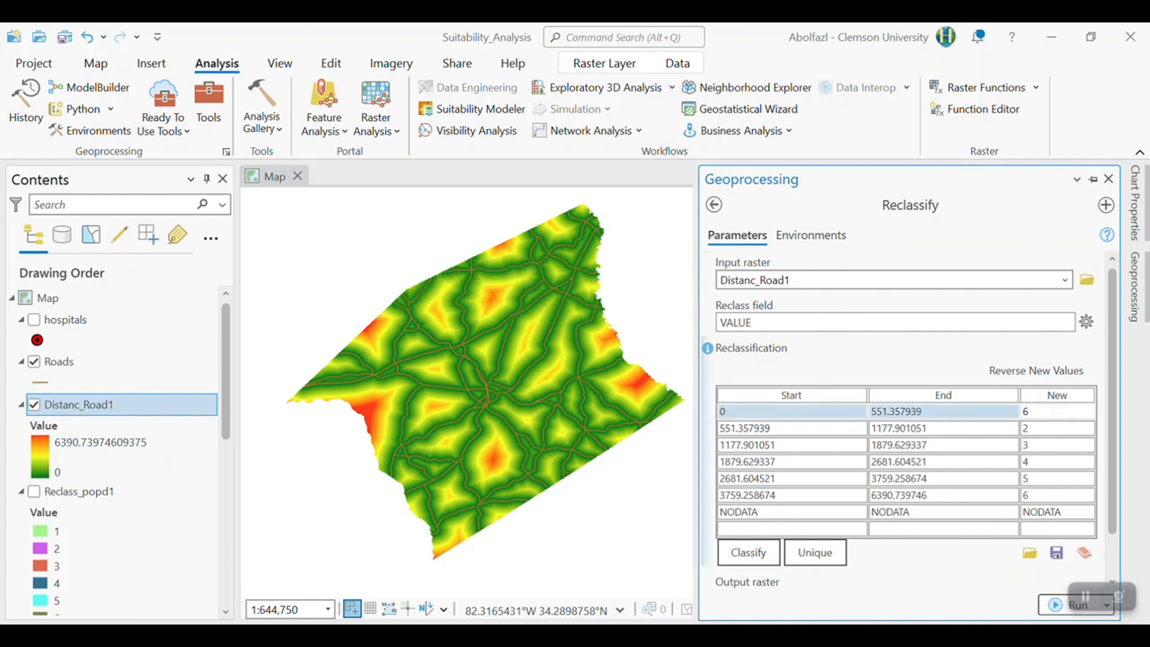
pyautogui.click(1044, 428)
pyautogui.click(1045, 429)
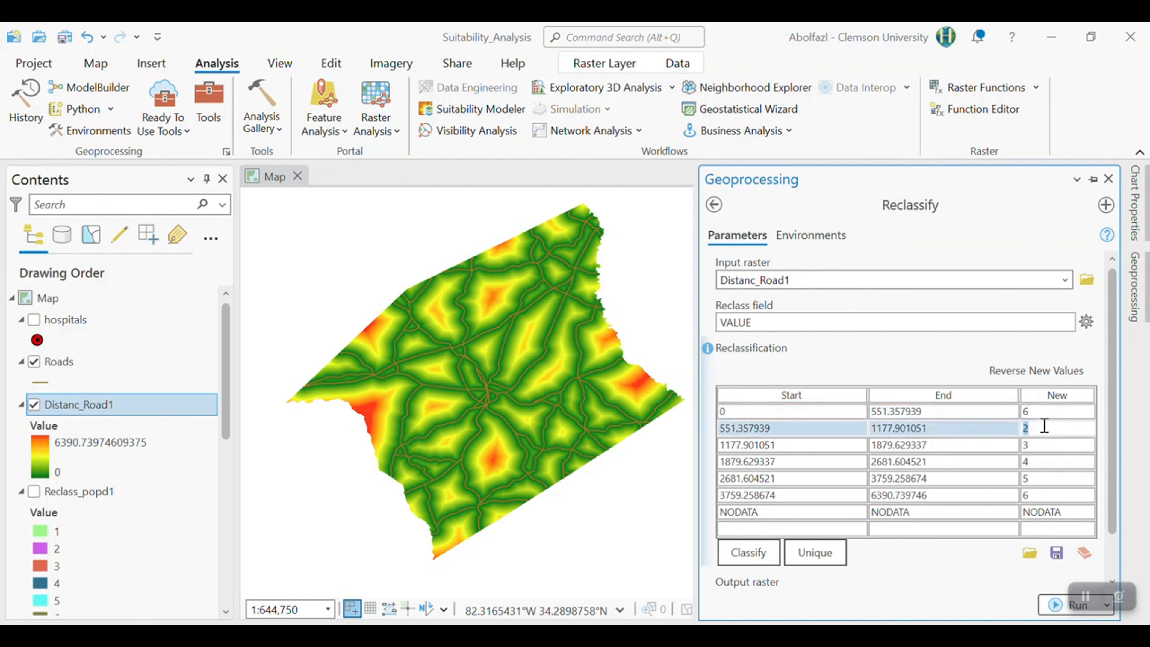
pyautogui.write('5')
pyautogui.press('Return')
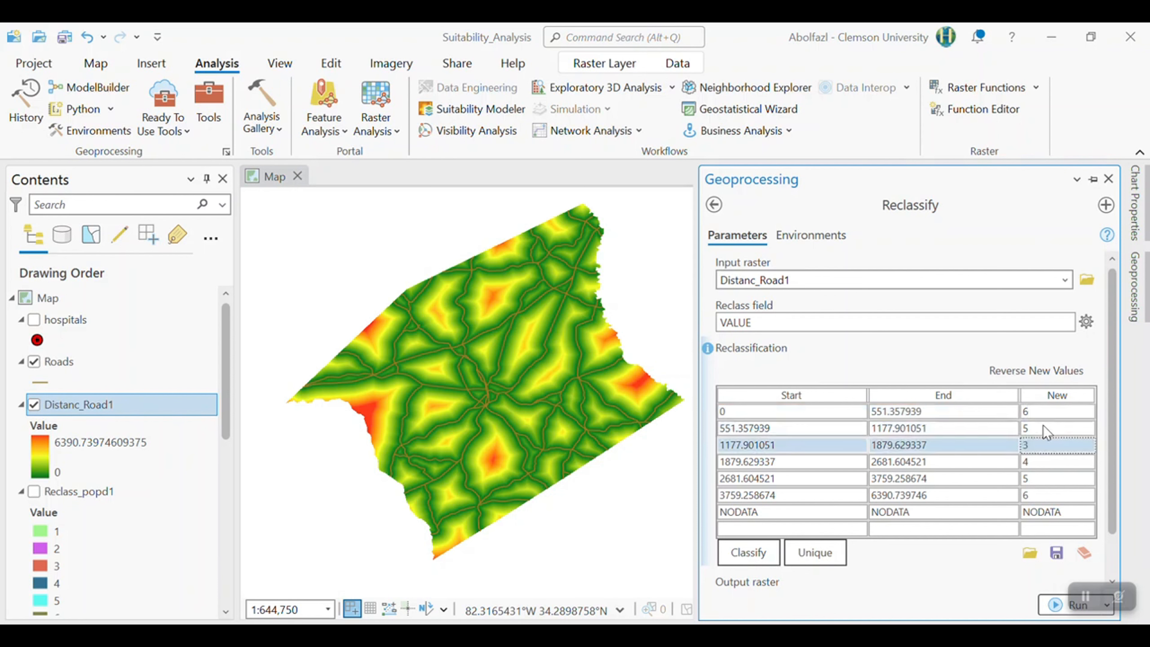
pyautogui.click(1030, 442)
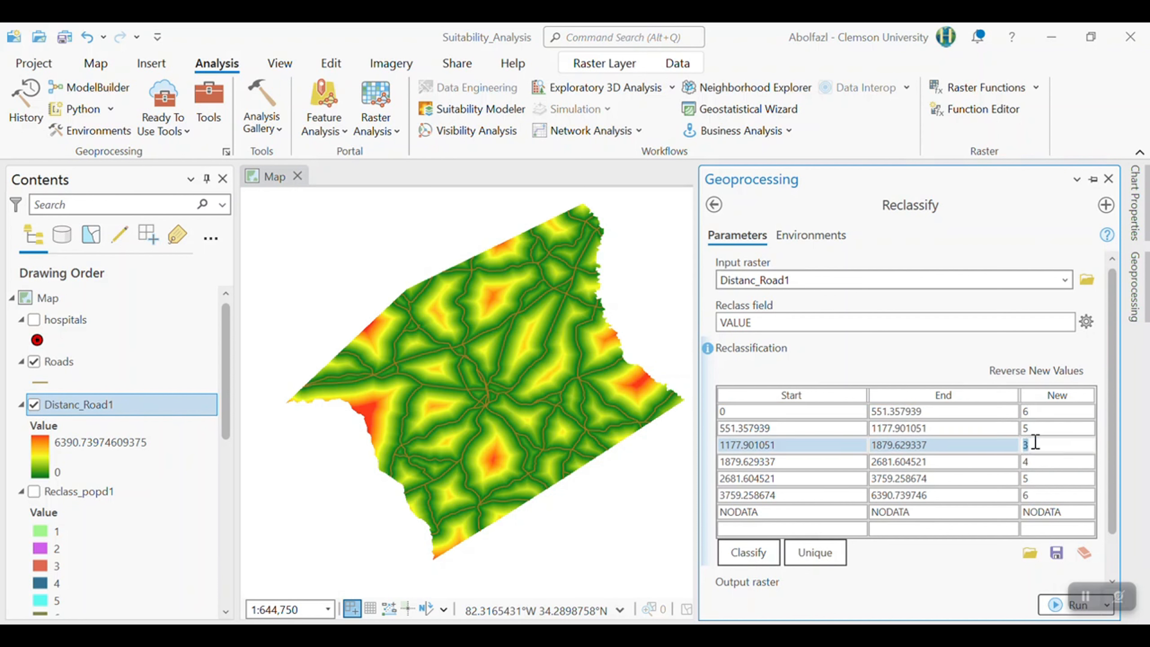
pyautogui.write('4')
pyautogui.press('Return')
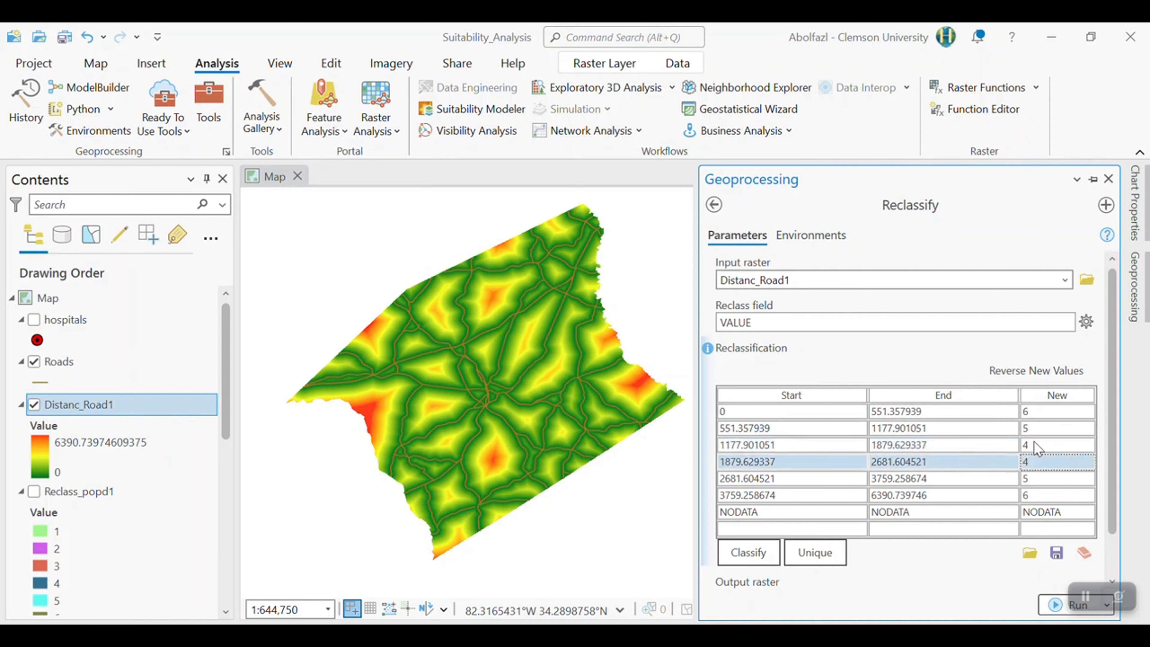
# Set the new values of the three farthest distance ranges to 3, 2 and 1 in the reclassification table
pyautogui.click(1064, 463)
pyautogui.press('Return')
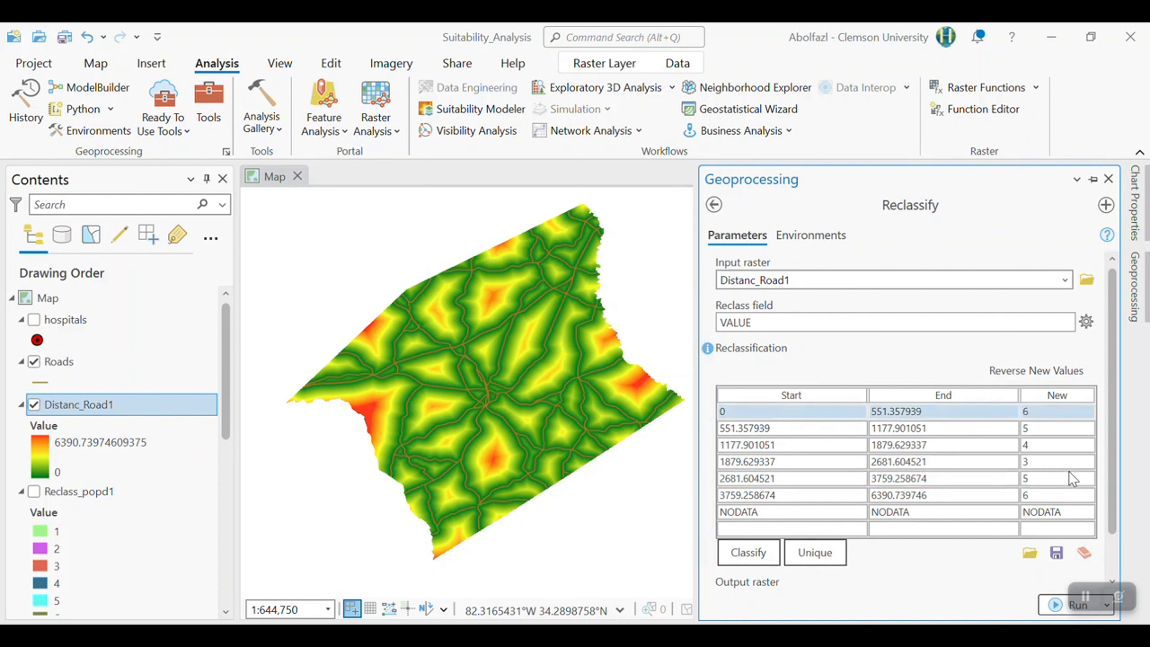
pyautogui.click(1051, 477)
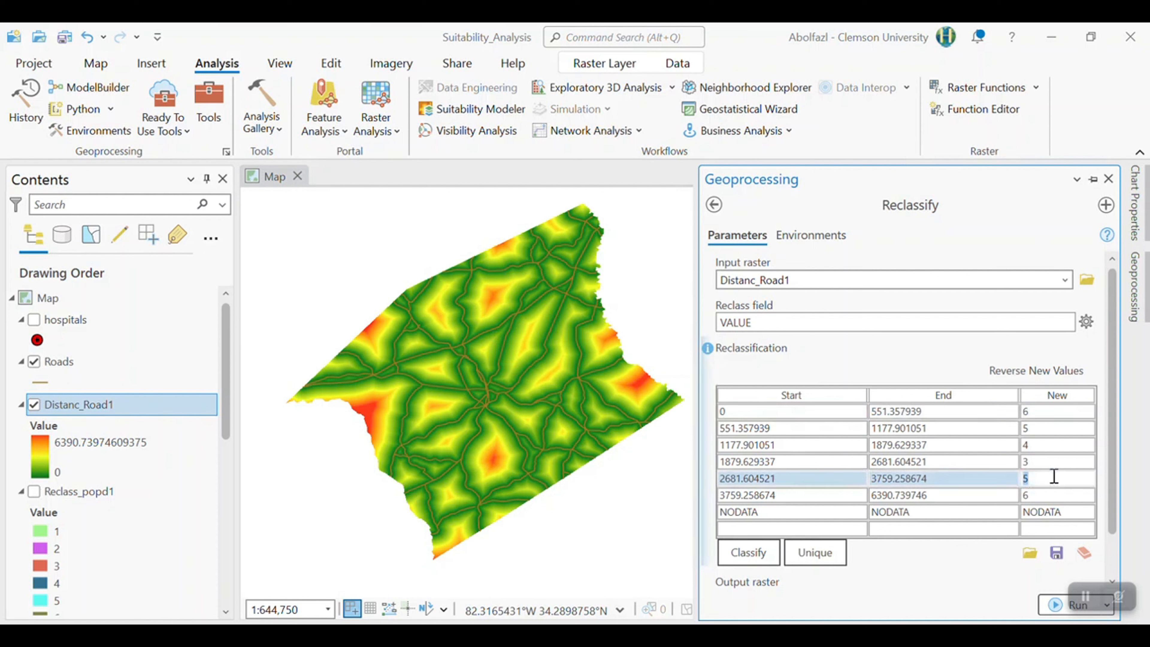
pyautogui.write('2')
pyautogui.press('Return')
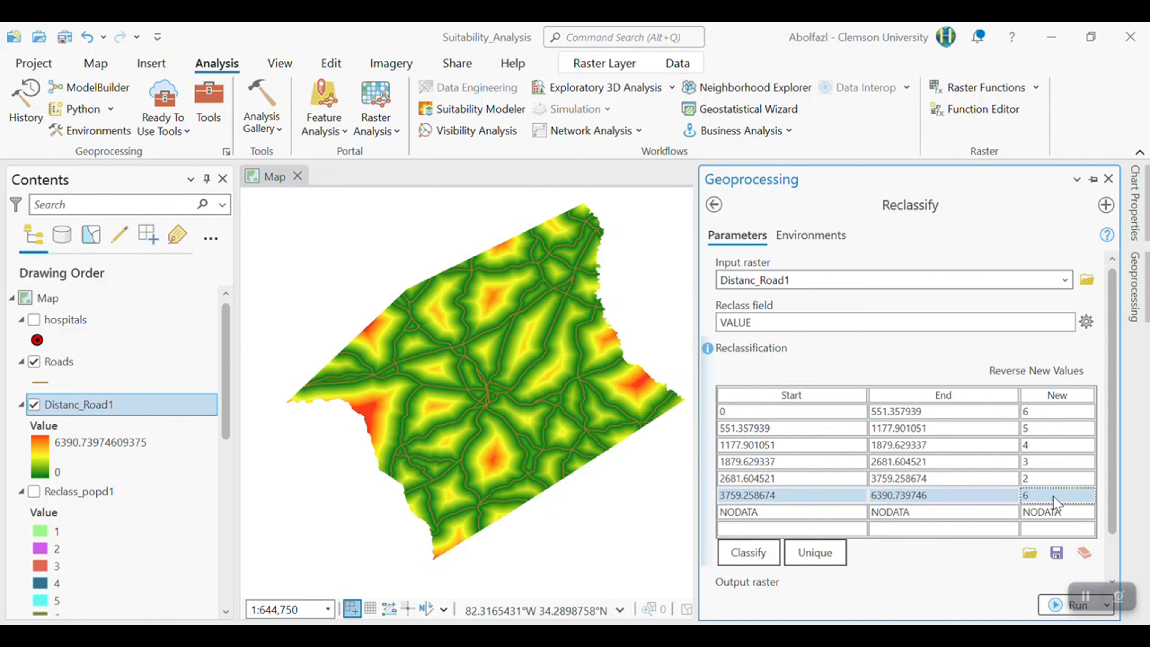
pyautogui.click(1053, 496)
pyautogui.press('Return')
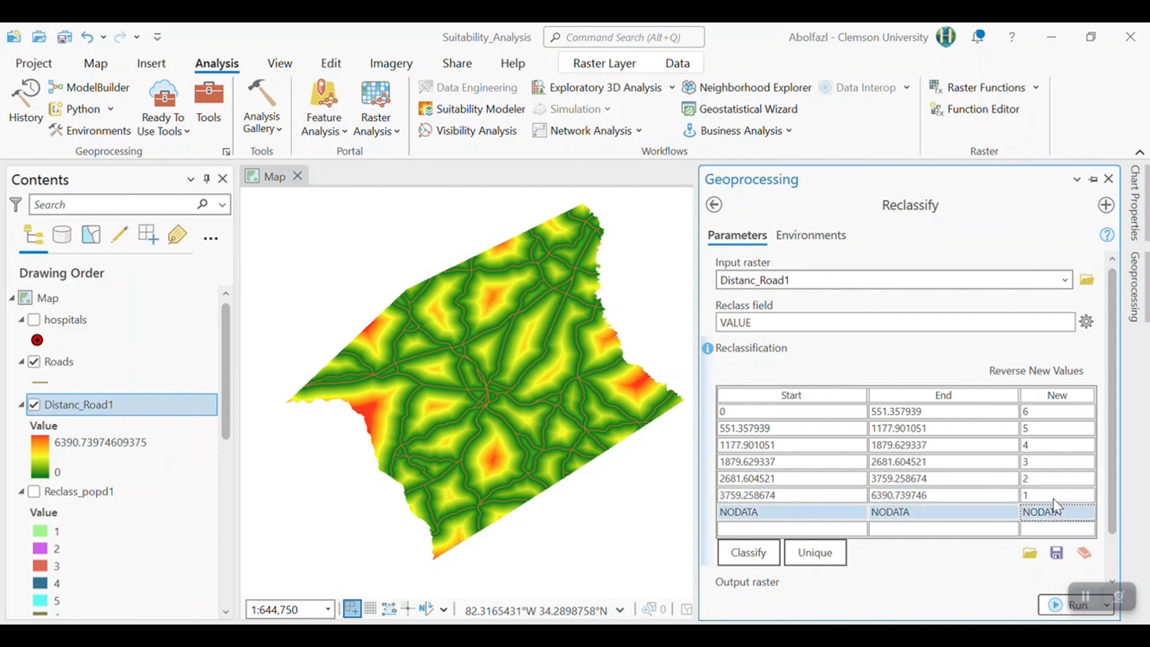
# Name the reclassified output raster Reclass_roads and enable changing missing values to NoData
pyautogui.scroll(-2, 1114, 486)
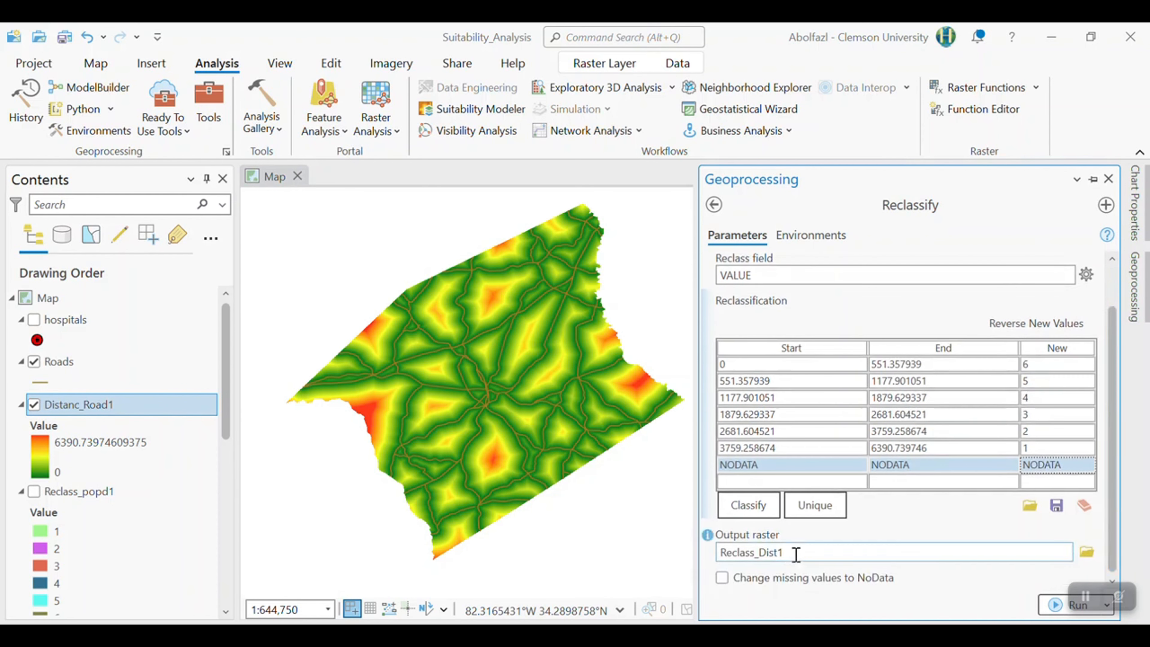
pyautogui.click(779, 553)
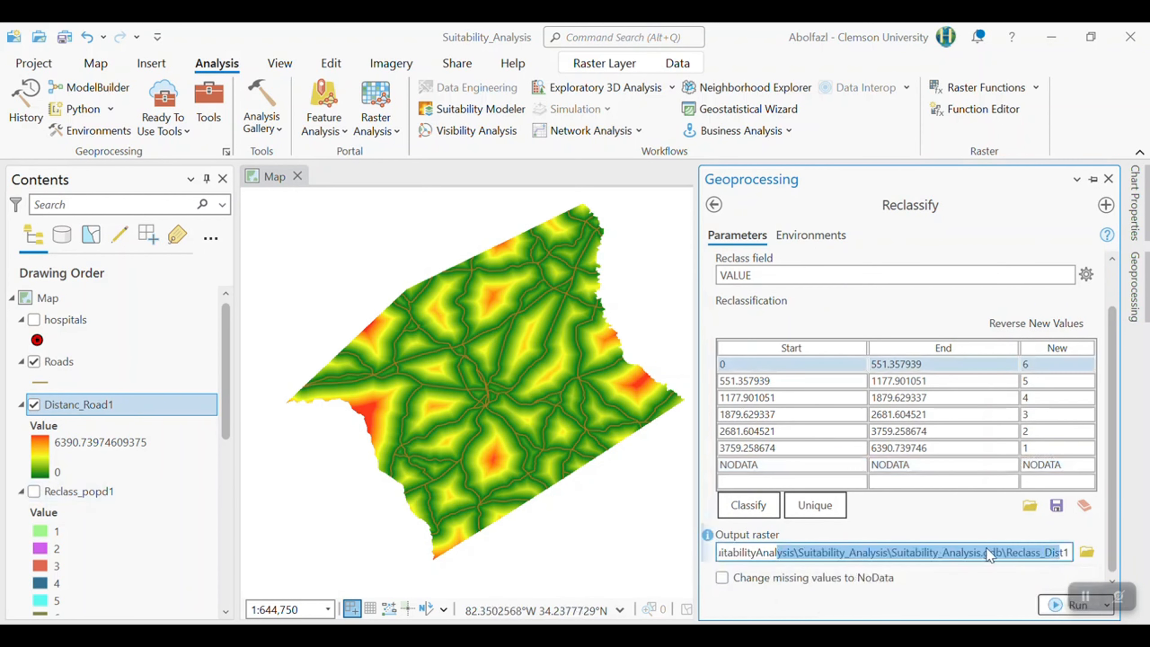
pyautogui.click(1041, 553)
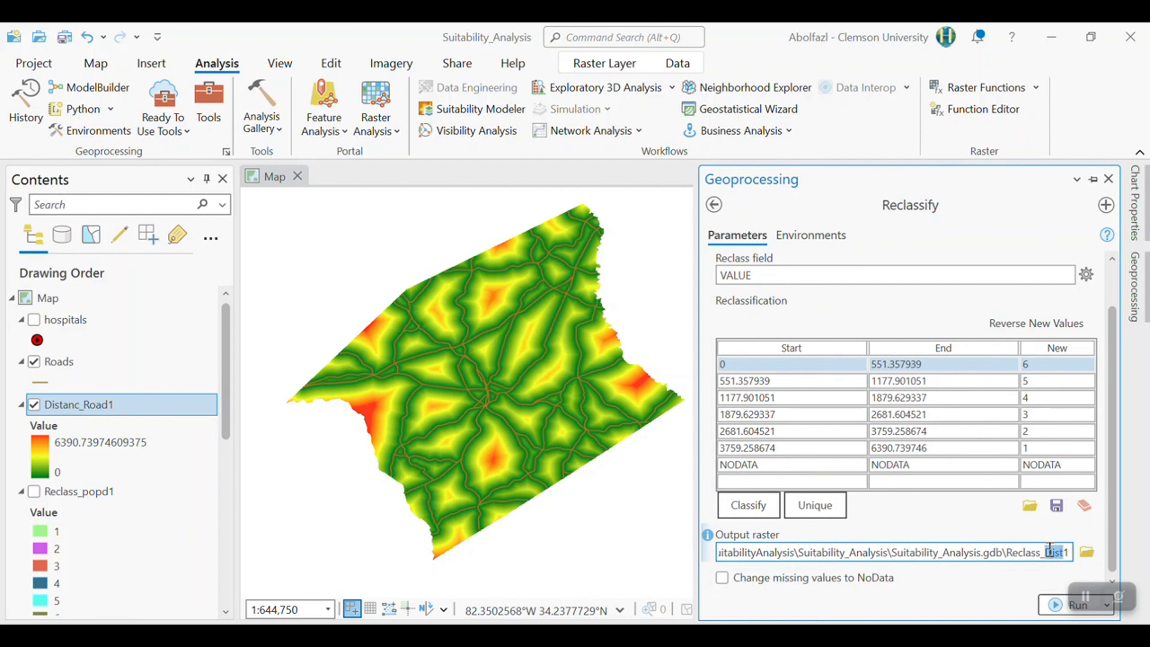
pyautogui.write('roads')
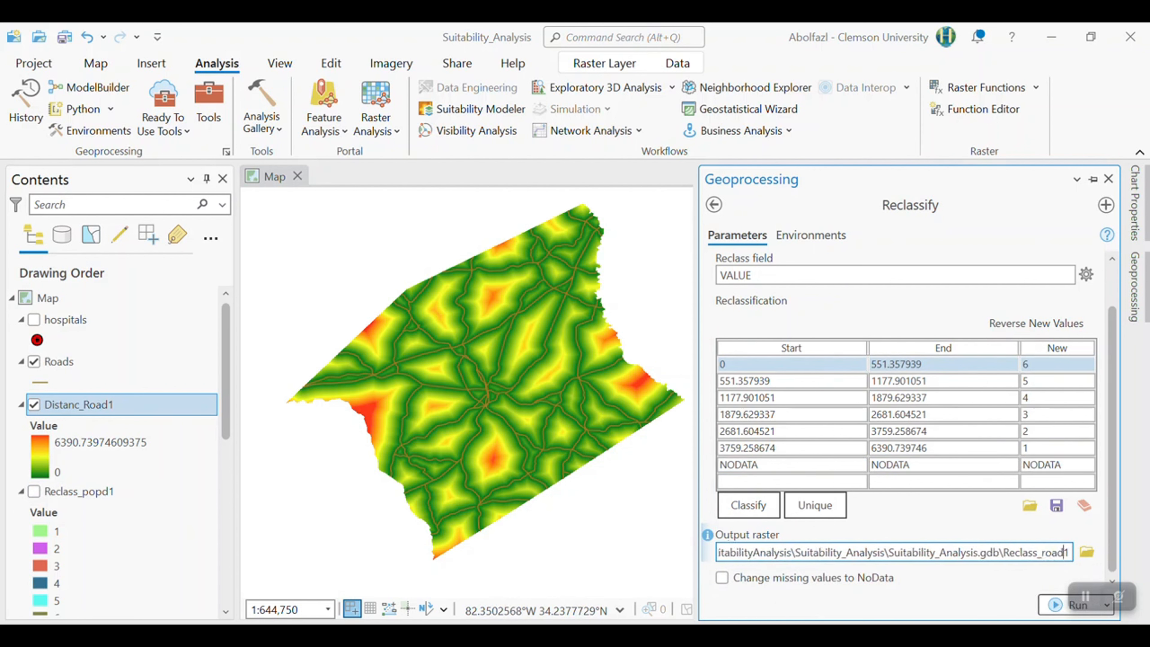
pyautogui.press('Delete')
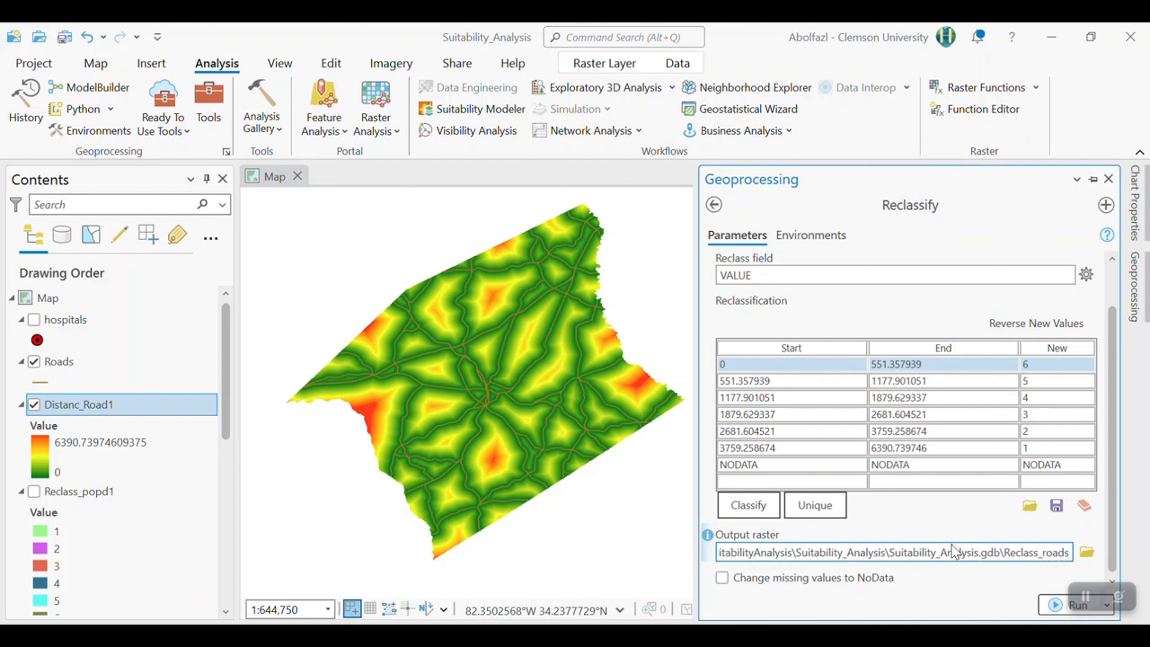
pyautogui.press('Tab')
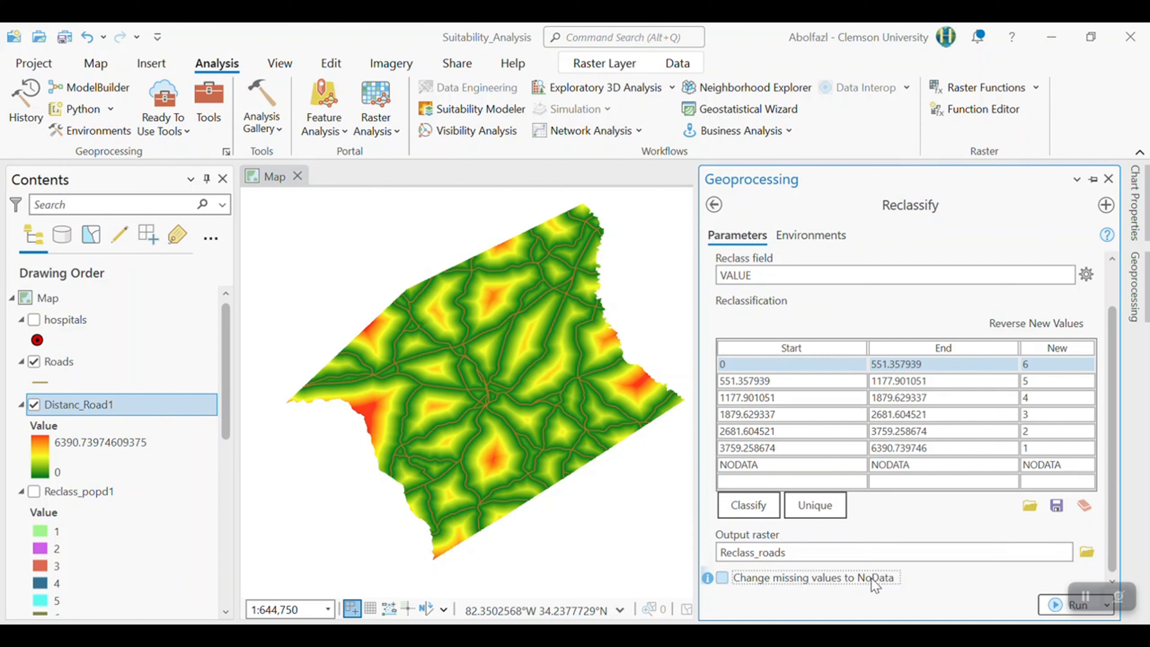
pyautogui.click(819, 580)
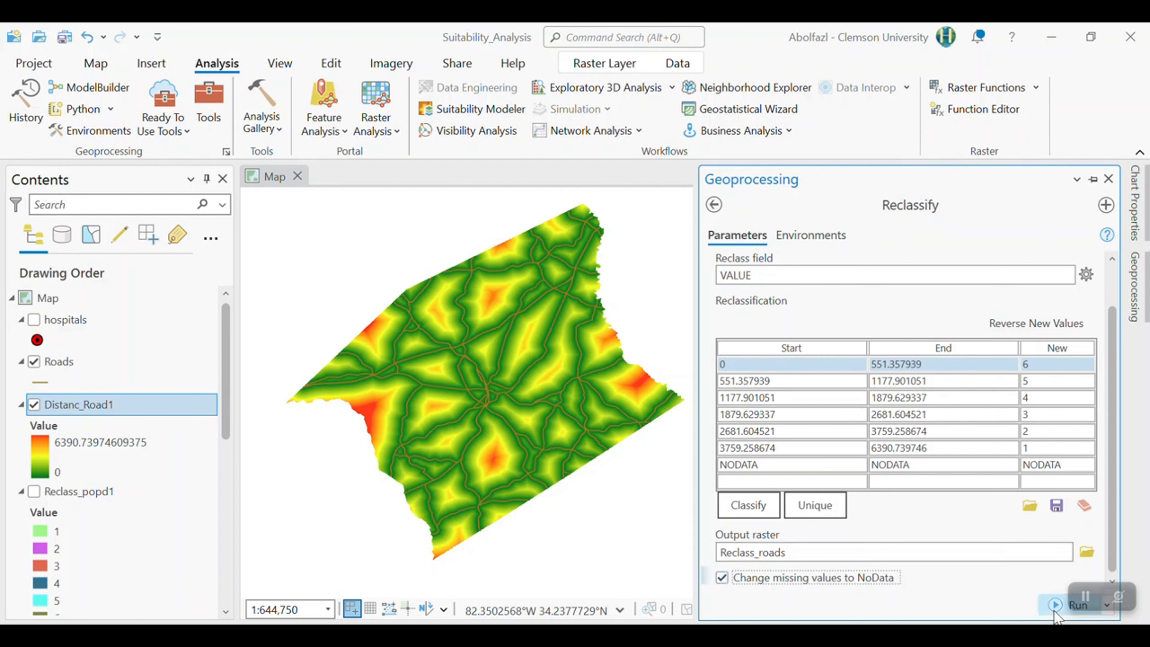
# Run the Reclassify tool for the roads raster and examine its six classes around the roads on the map
pyautogui.click(1054, 611)
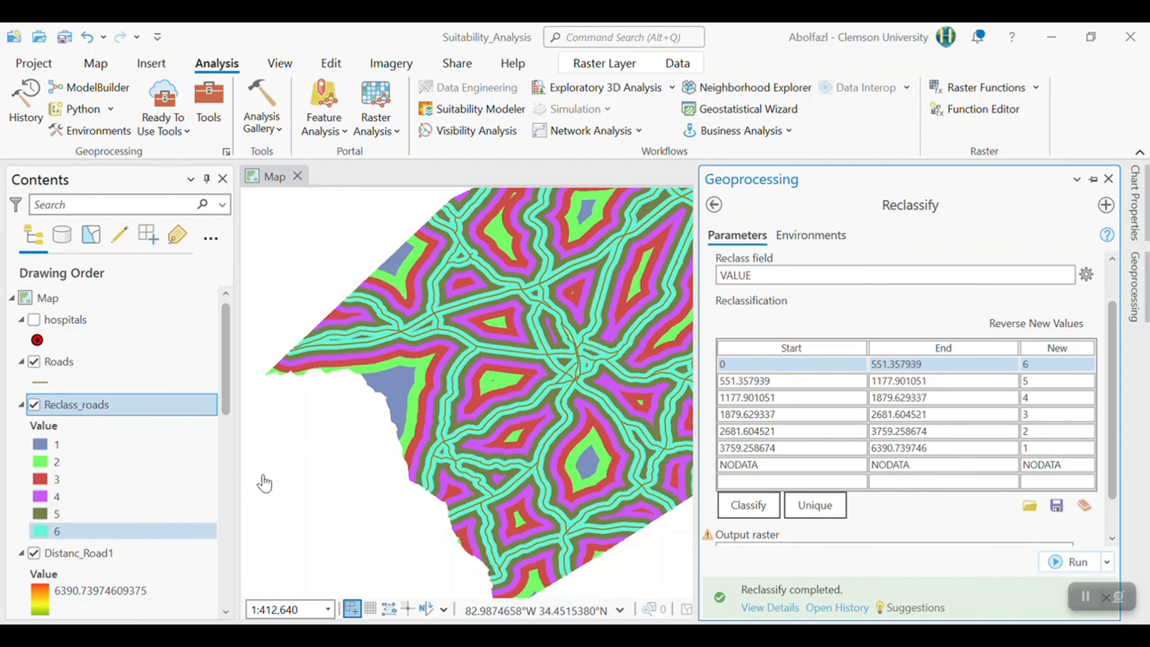
pyautogui.scroll(3, 511, 409)
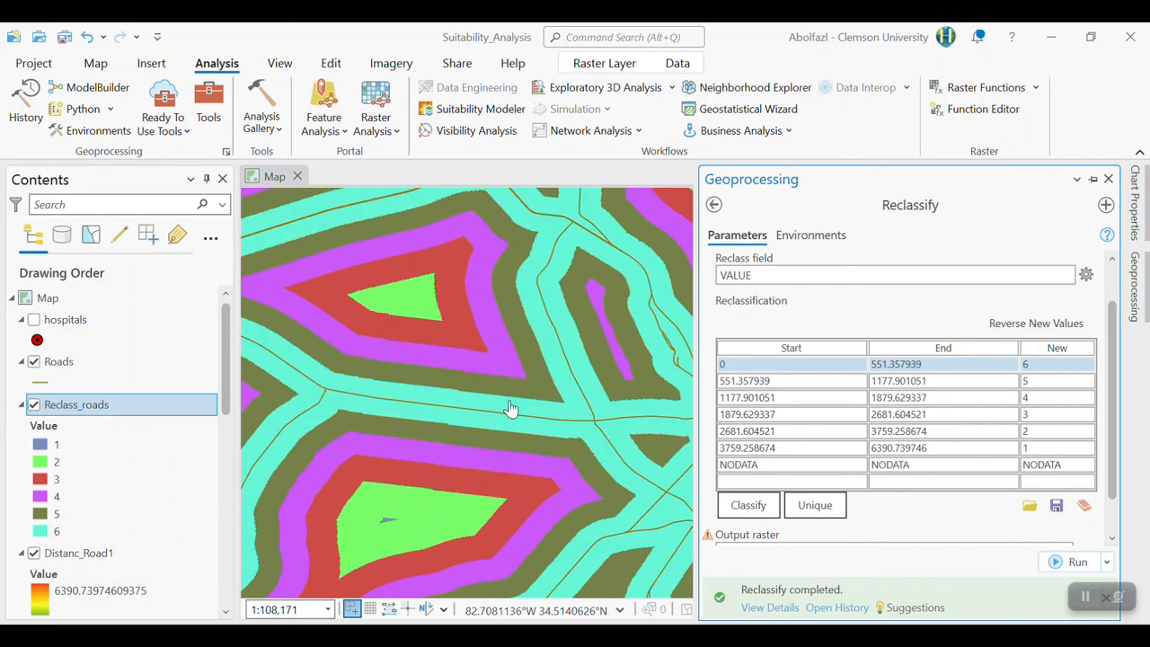
pyautogui.scroll(2, 510, 409)
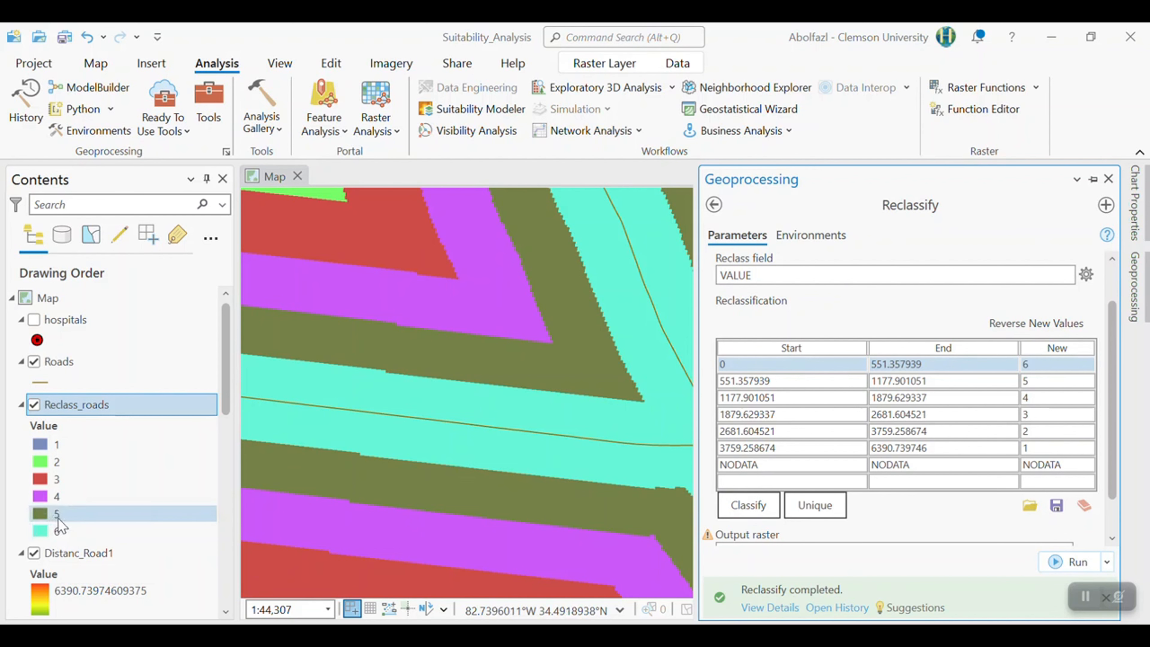
pyautogui.scroll(-2, 52, 449)
pyautogui.scroll(-1, 612, 433)
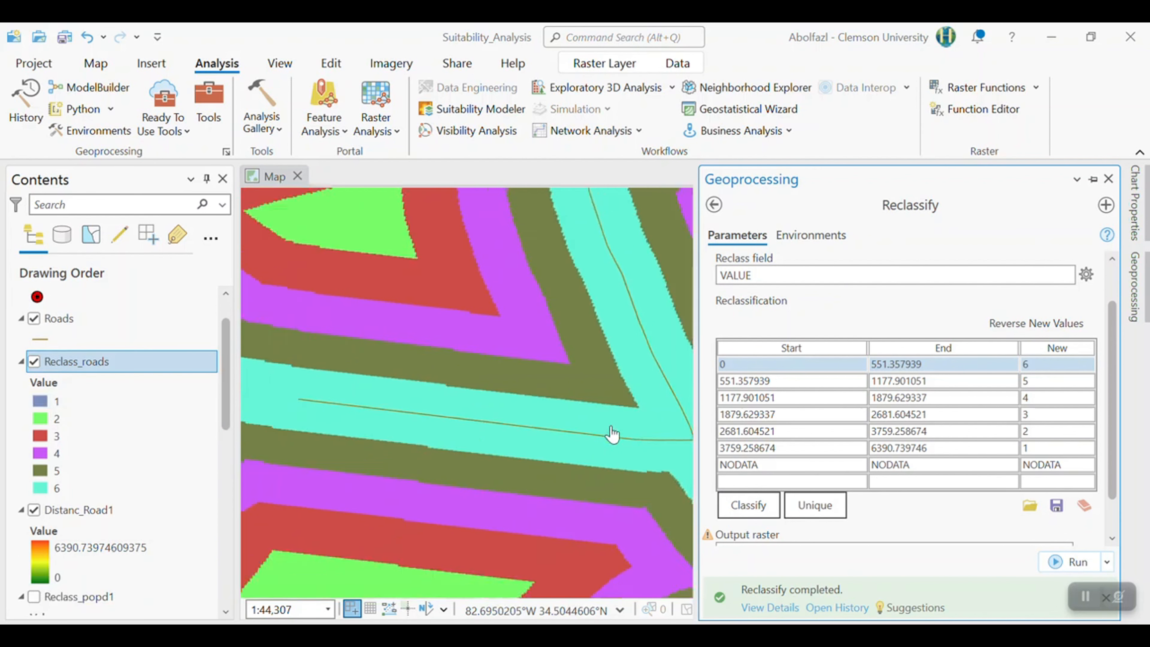
pyautogui.scroll(-5, 612, 434)
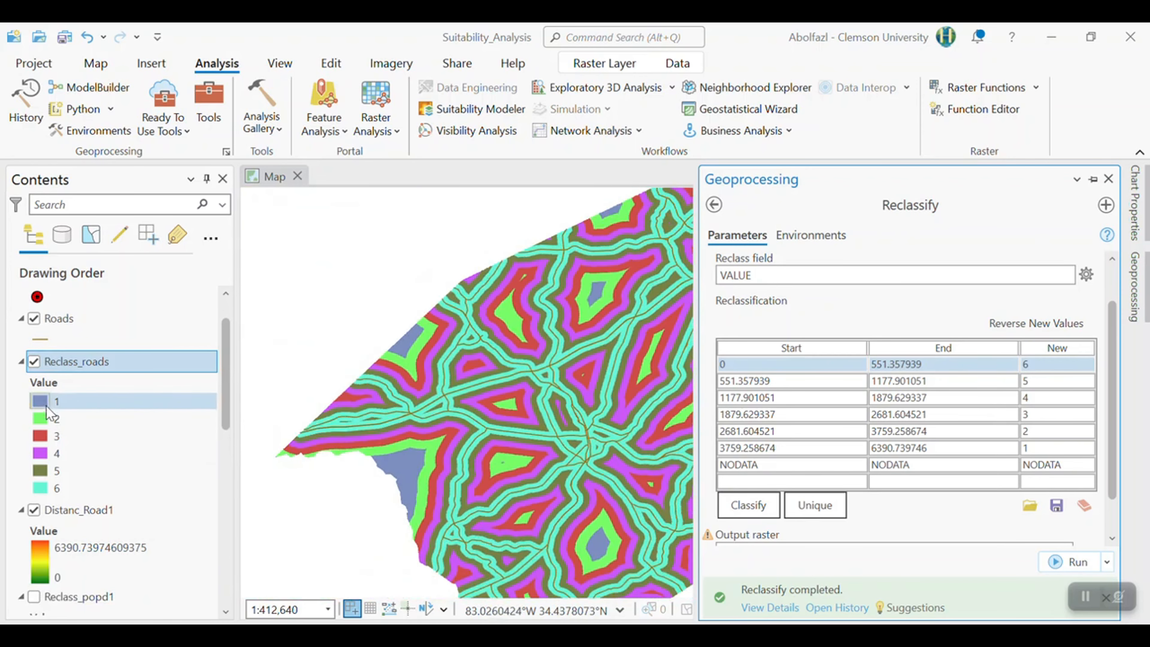
pyautogui.scroll(1, 398, 473)
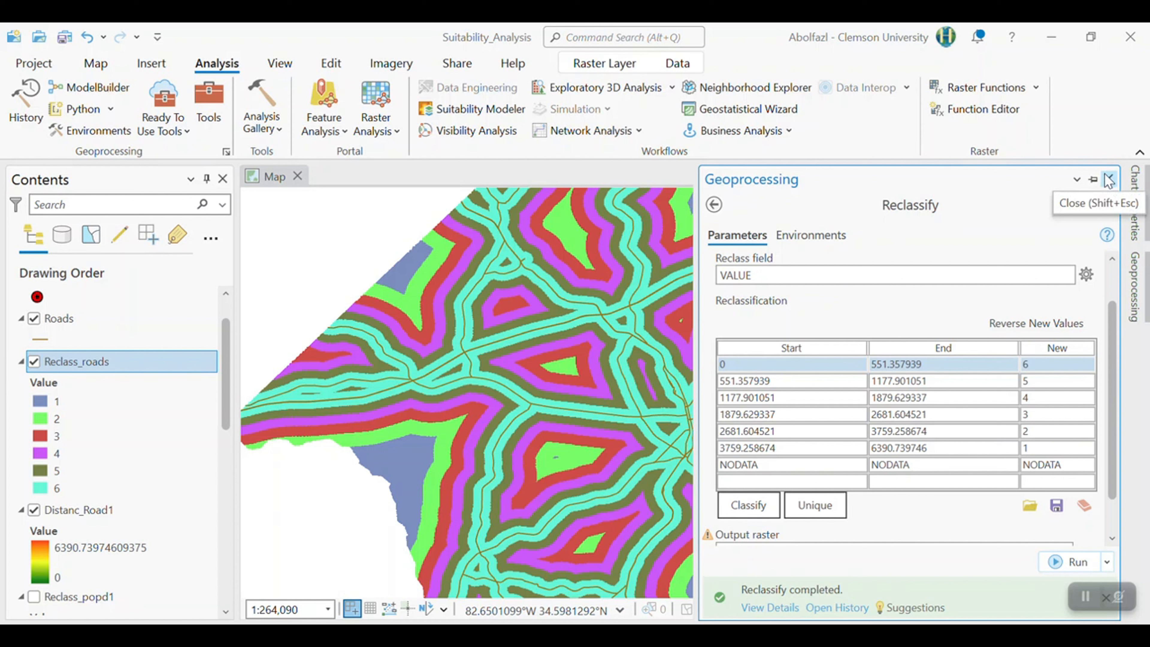
# Hide the Roads, Distanc_Road1 and Reclass_roads layers and display the landcover layer with the side panes closed
pyautogui.click(1107, 180)
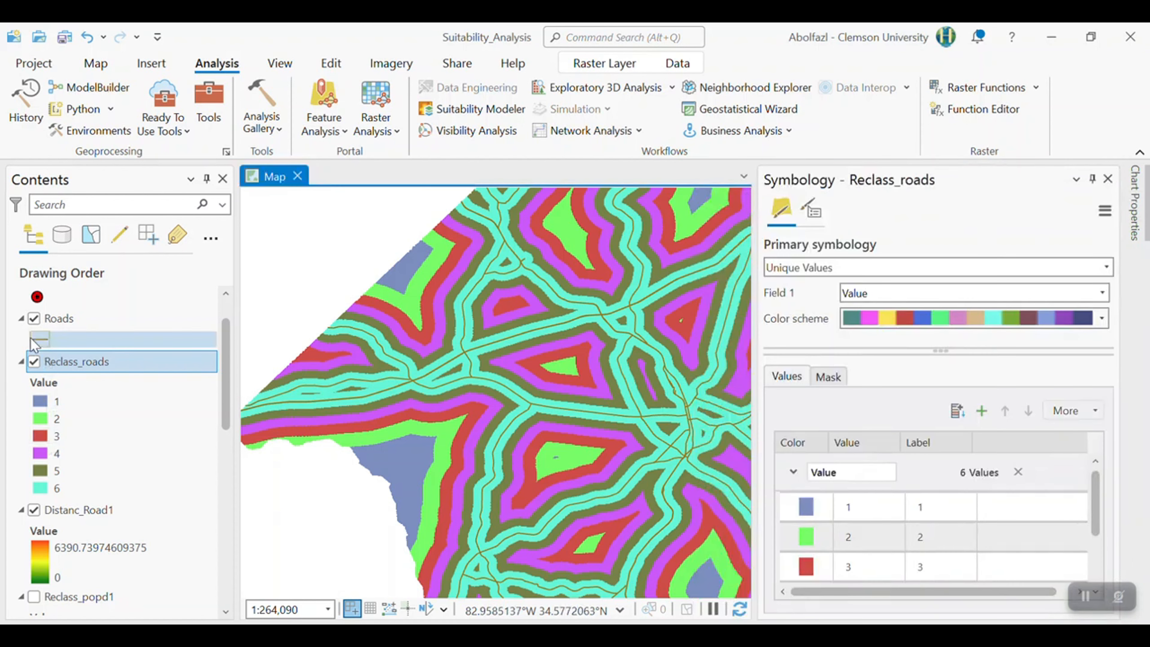
pyautogui.click(34, 318)
pyautogui.scroll(1, 67, 421)
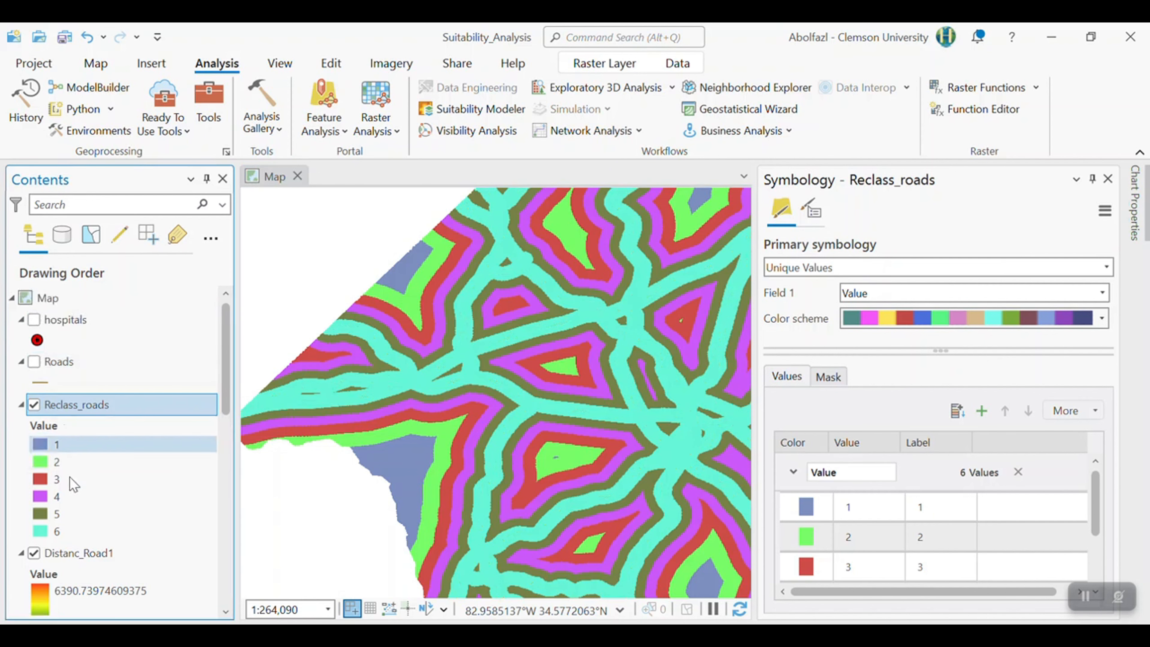
pyautogui.click(34, 553)
pyautogui.click(34, 405)
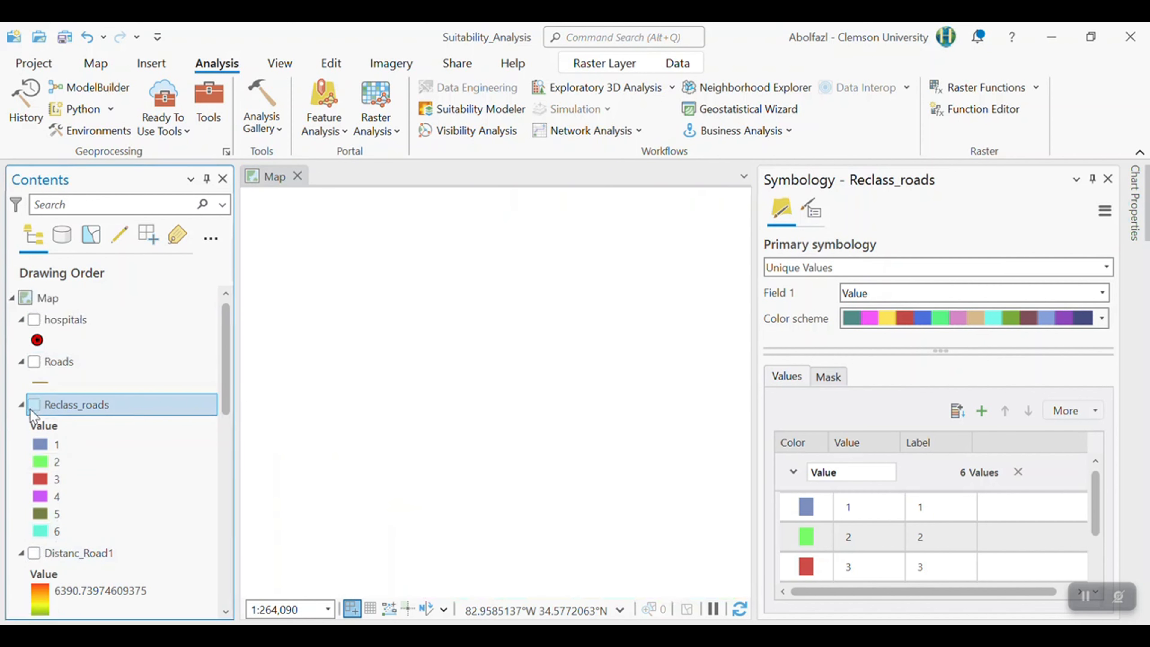
pyautogui.scroll(-7, 66, 497)
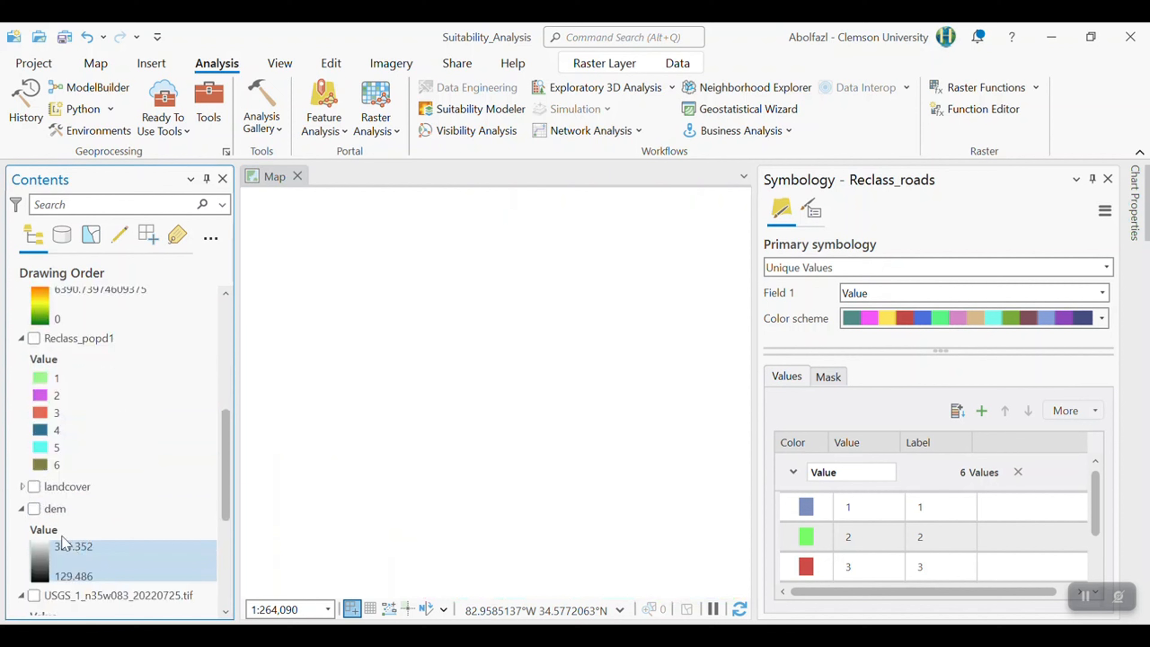
pyautogui.click(34, 486)
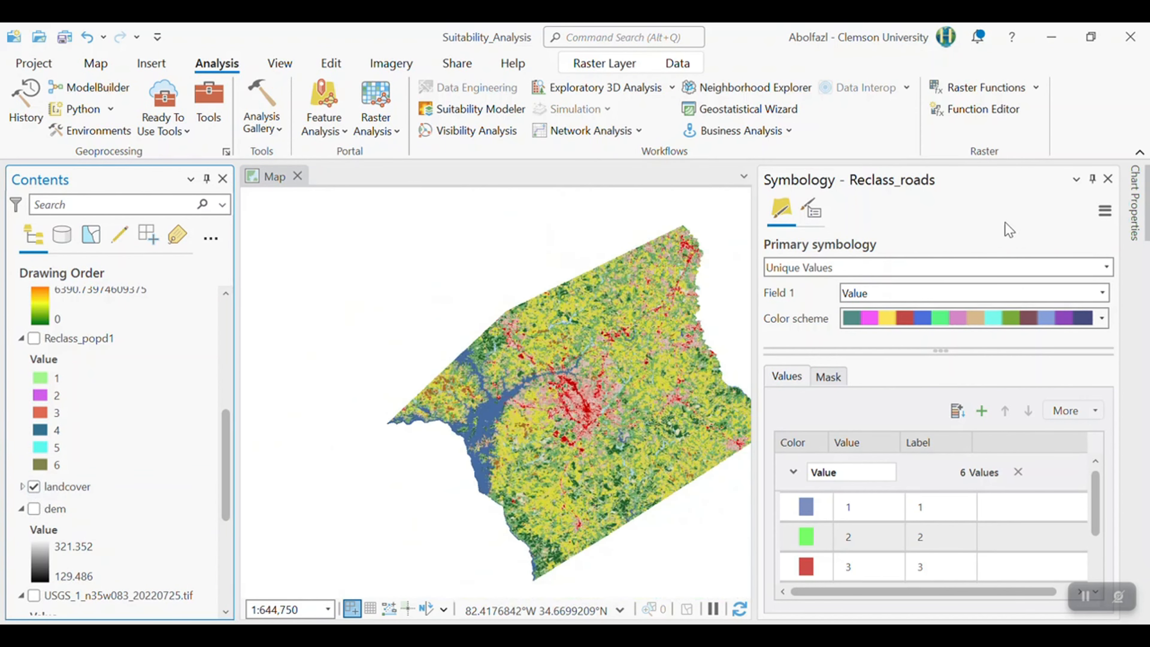
pyautogui.click(1106, 179)
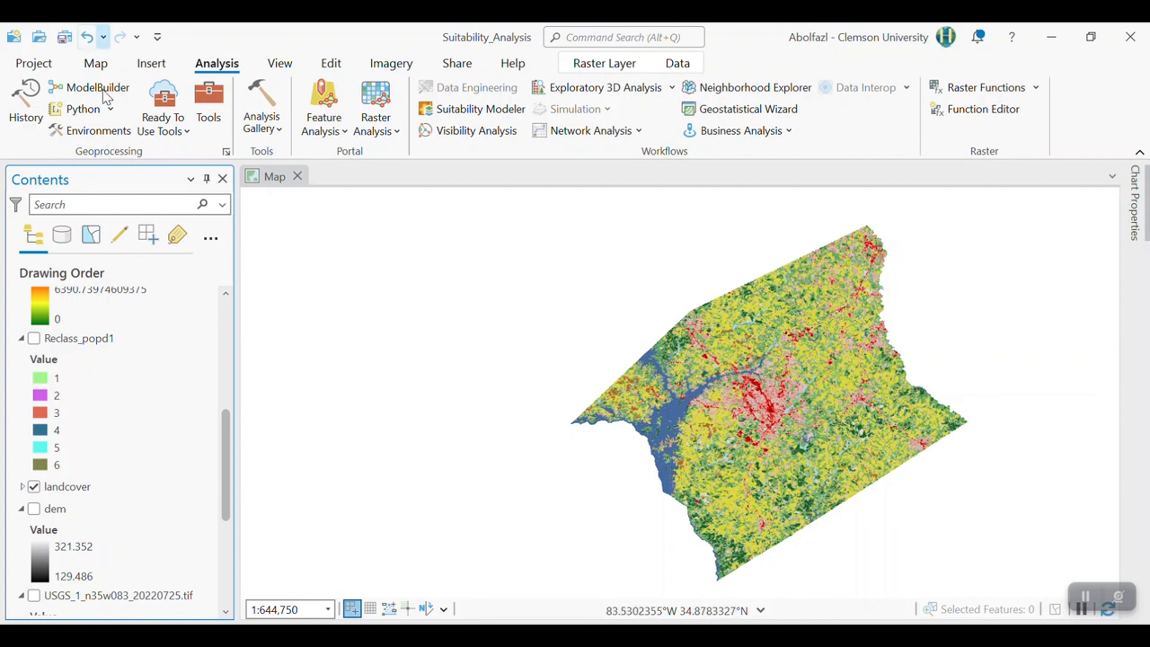
# Search the geoprocessing tools for "reclass"
pyautogui.click(207, 107)
pyautogui.click(801, 203)
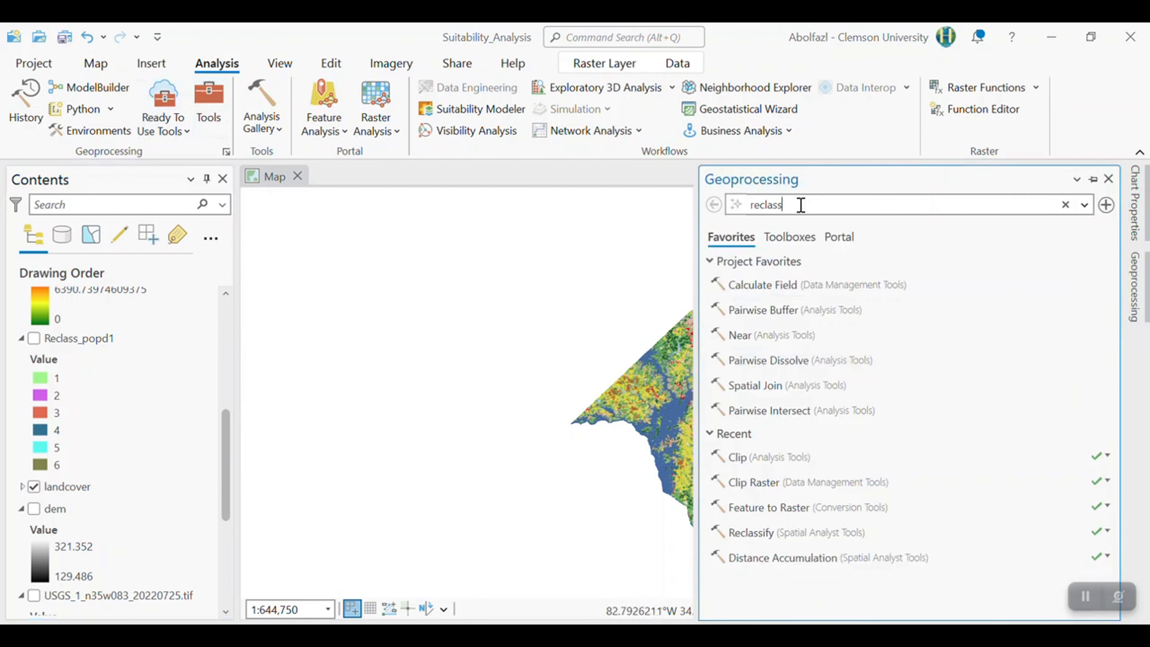
pyautogui.press('Return')
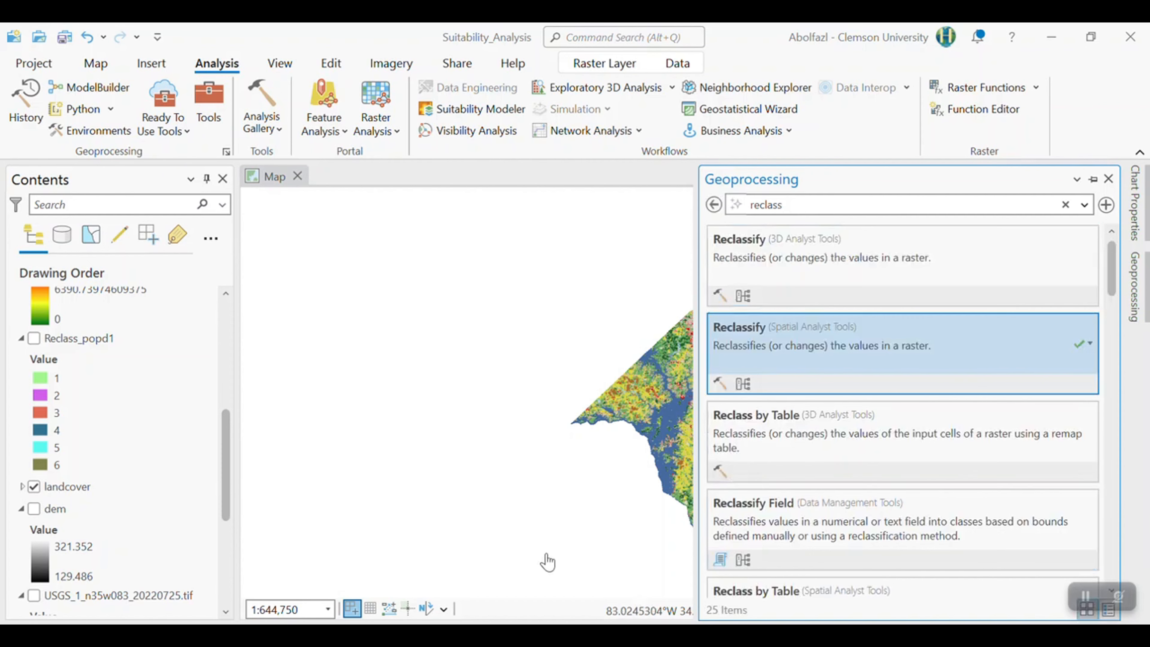
# Switch to the browser to review the land cover legend on the MRLC page, and return to the Suitability_Analysis project in ArcGIS Pro
pyautogui.click(511, 567)
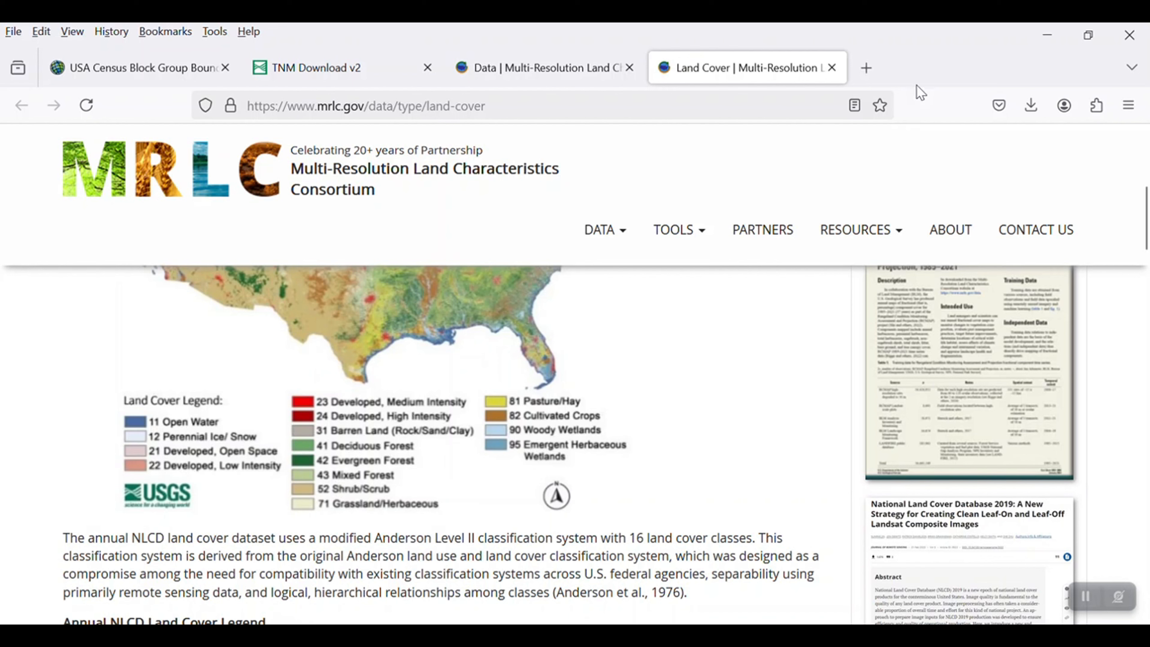
pyautogui.moveTo(704, 635)
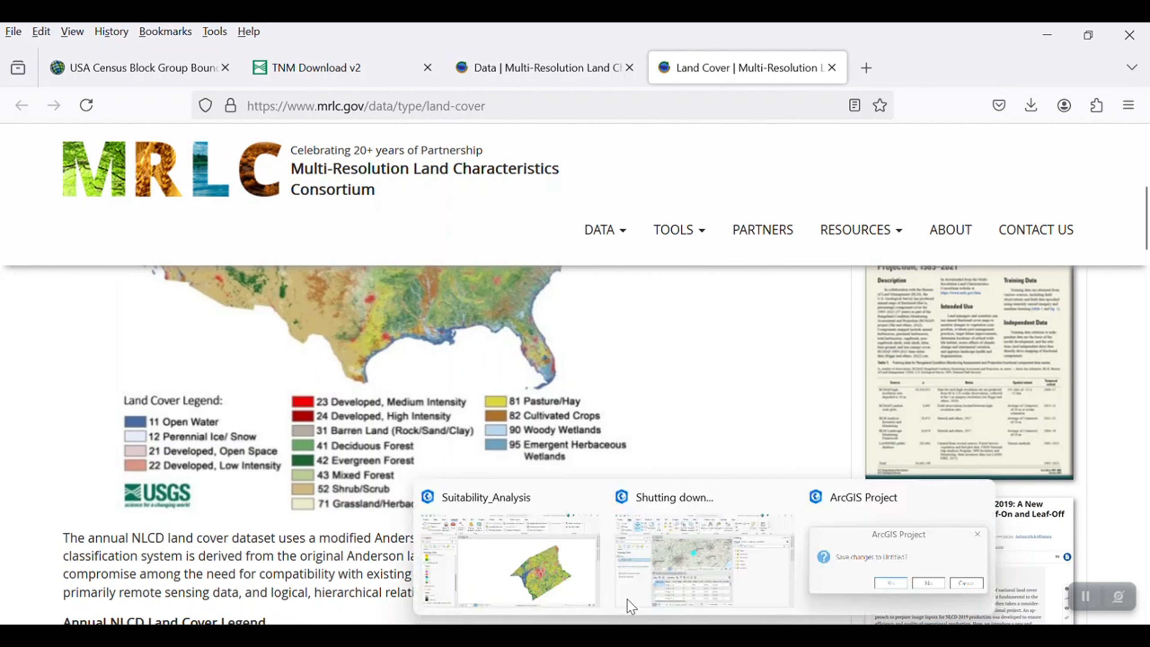
pyautogui.click(518, 560)
pyautogui.moveTo(606, 352); pyautogui.dragTo(463, 352)
# Start the Spatial Analyst Reclassify tool on the landcover raster and list its unique values in the reclassification table
pyautogui.click(203, 122)
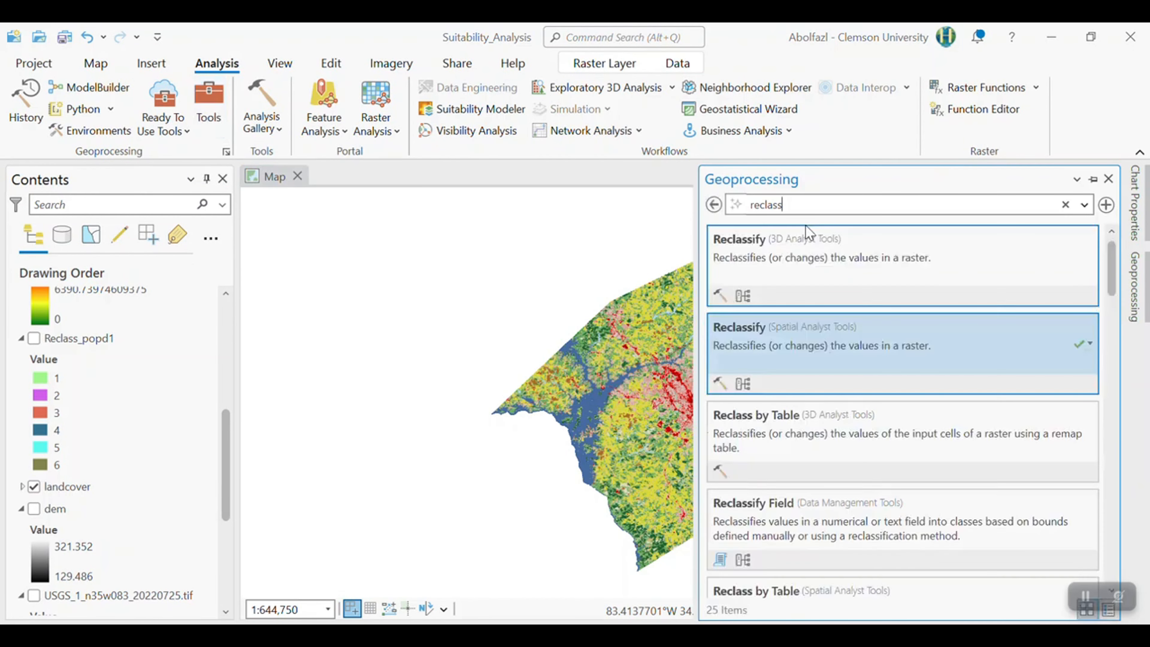
pyautogui.click(818, 343)
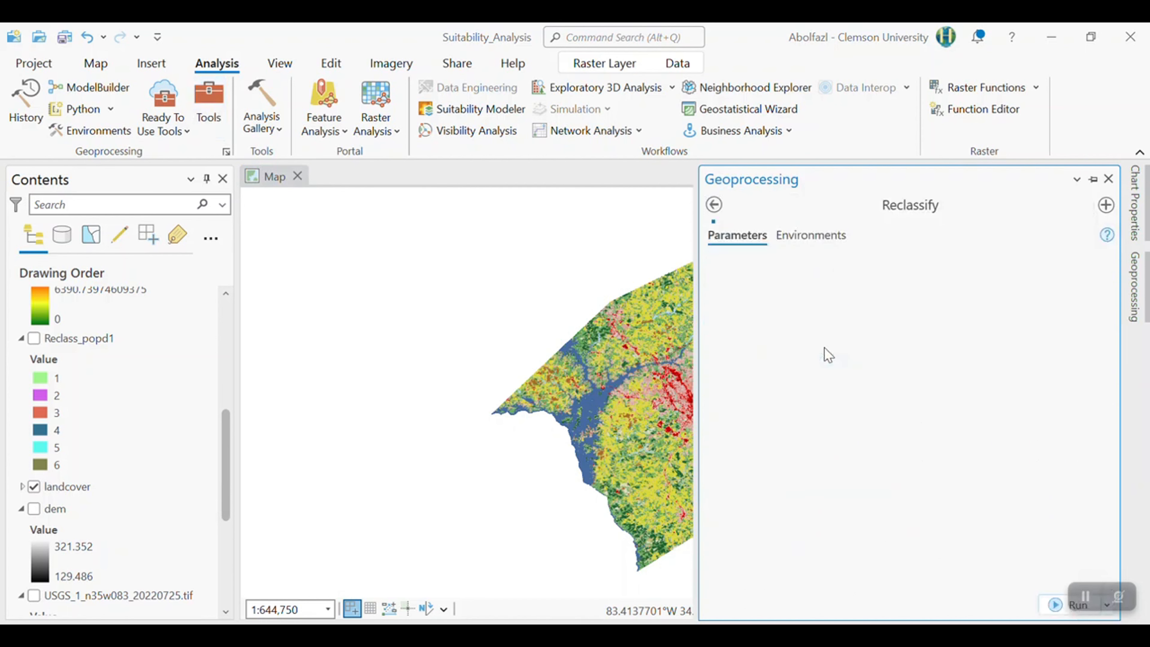
pyautogui.click(1081, 280)
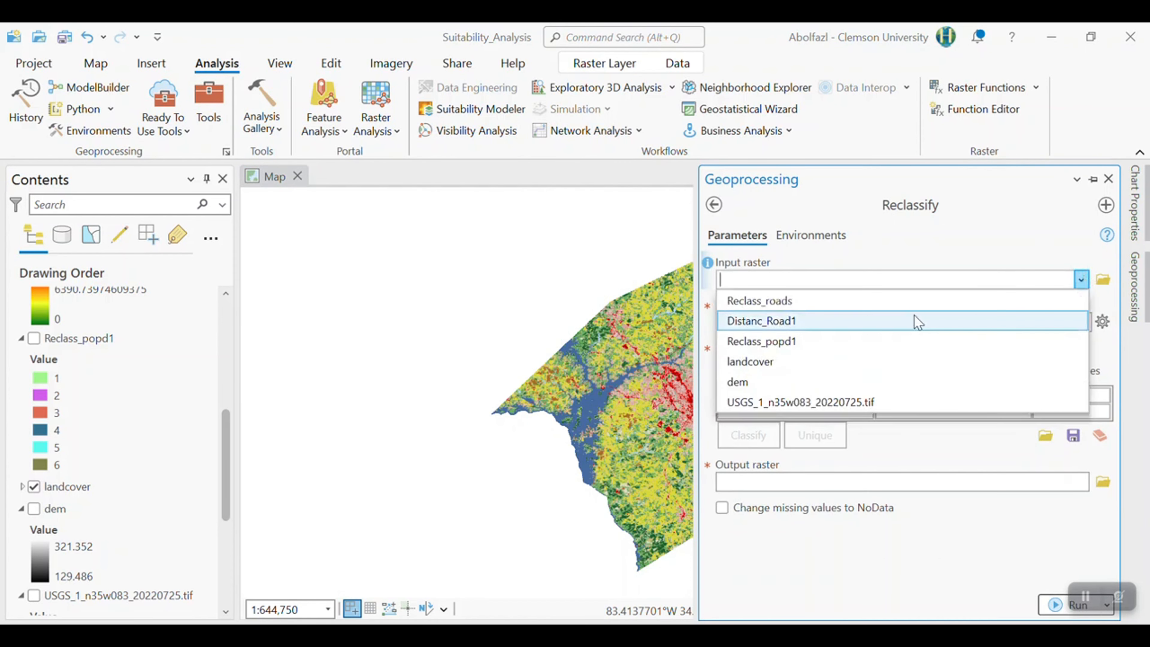
pyautogui.click(773, 357)
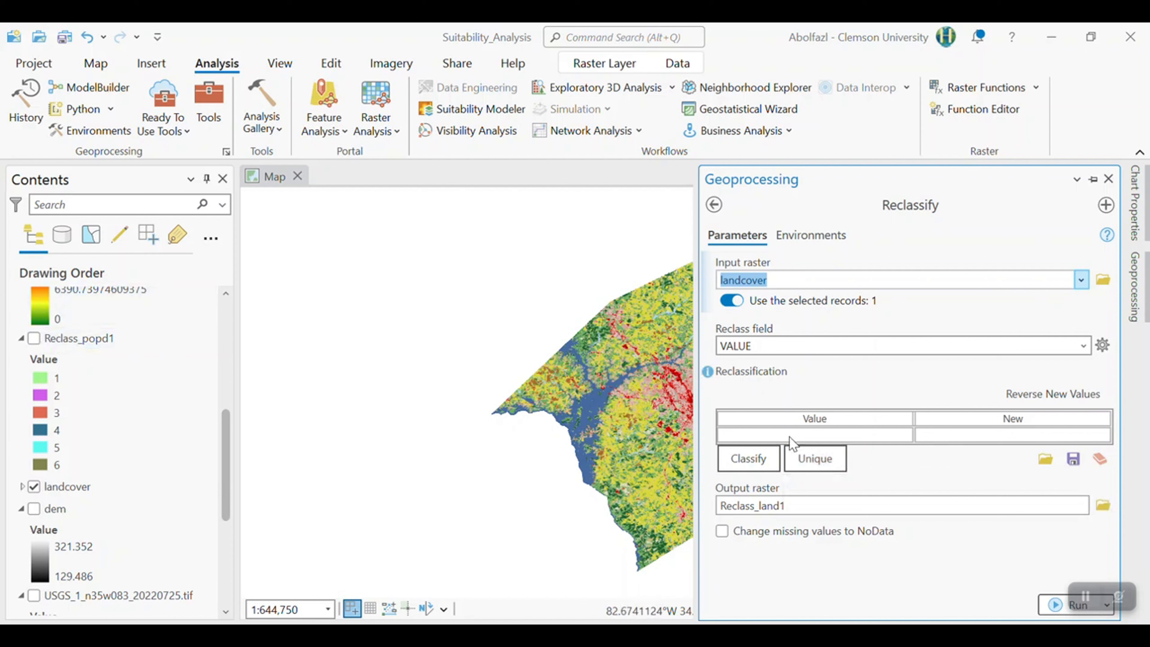
pyautogui.click(831, 469)
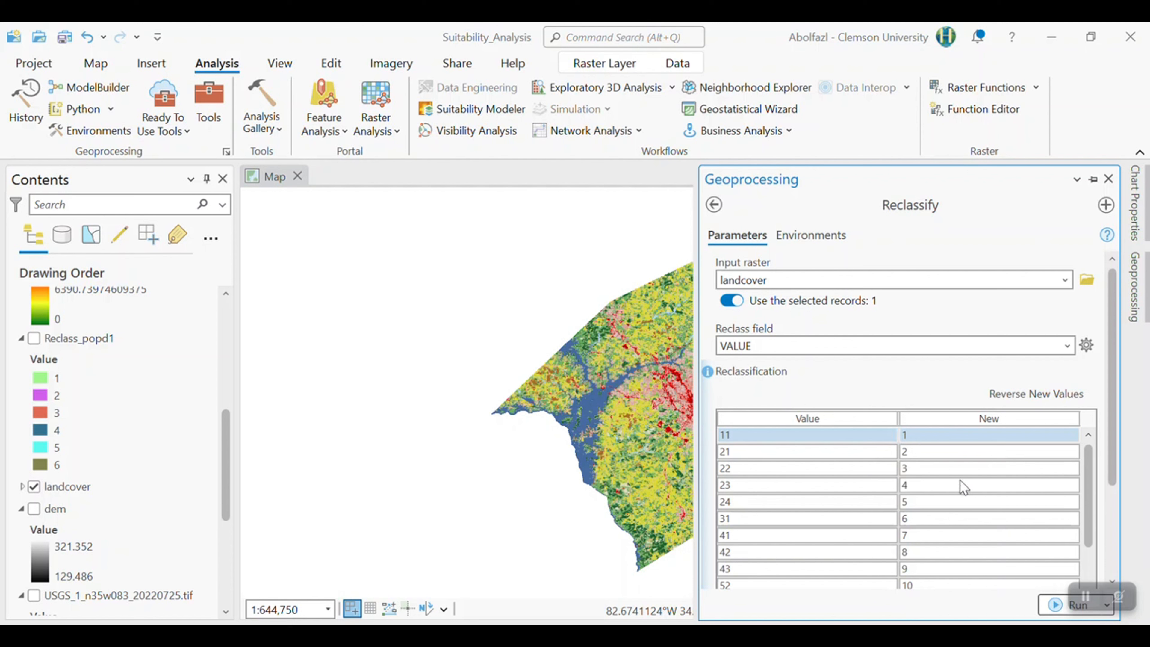
# Set the new values of land cover classes 90 and 95 to NODATA in the reclassification table
pyautogui.scroll(-2, 959, 481)
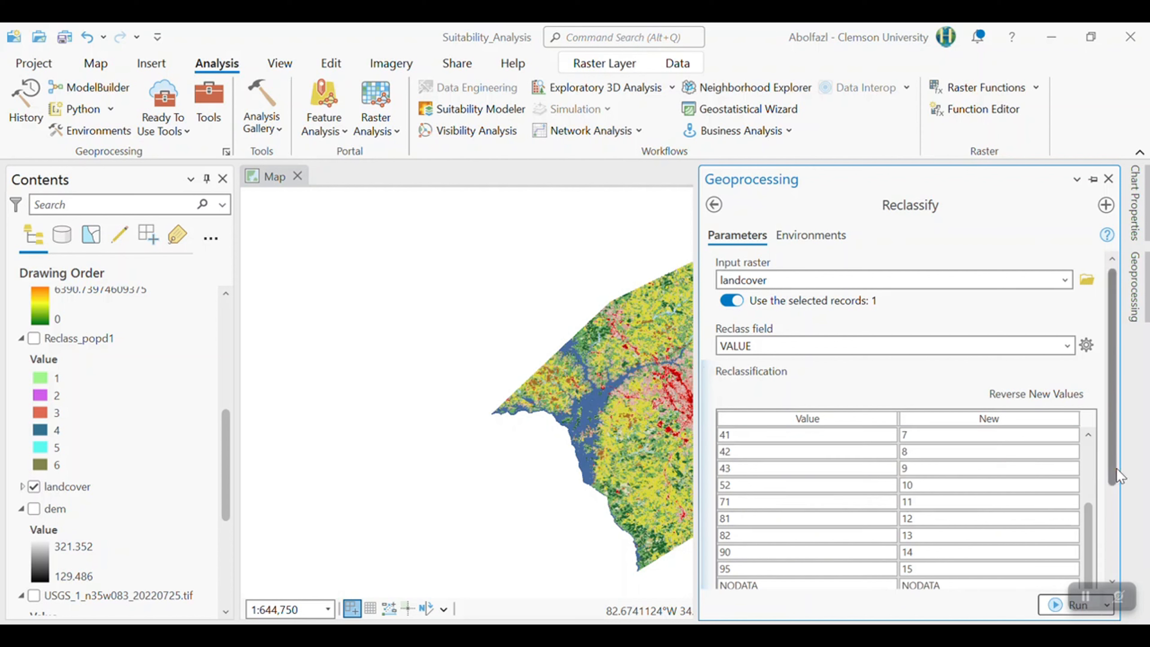
pyautogui.scroll(-2, 1105, 489)
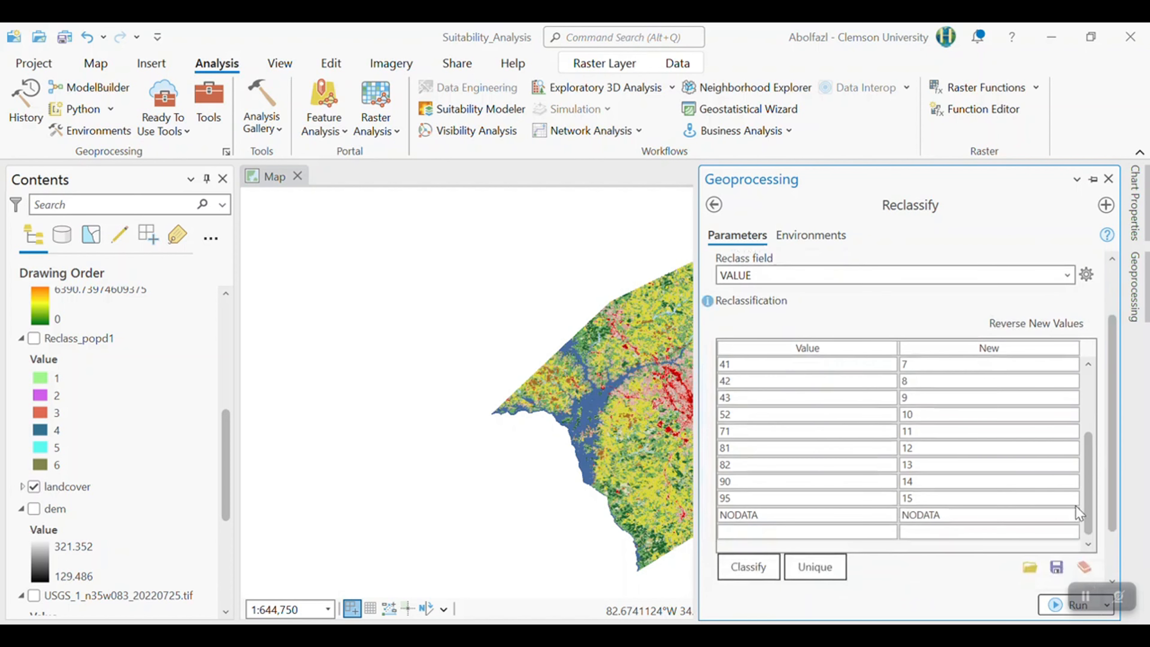
pyautogui.click(975, 516)
pyautogui.click(953, 512)
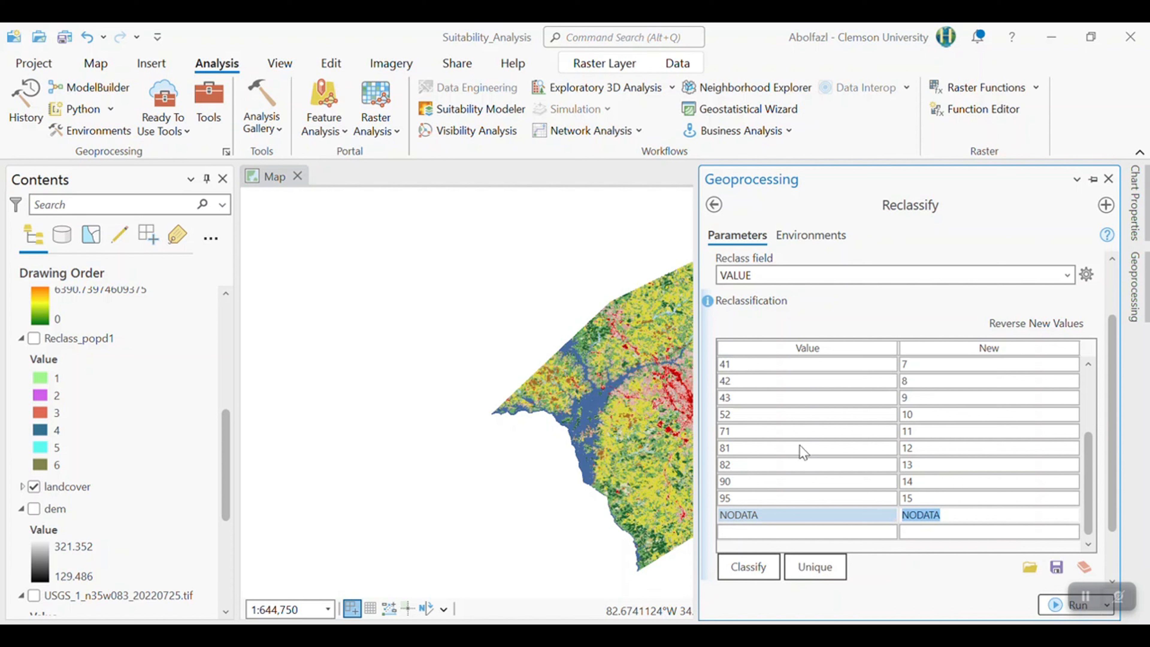
pyautogui.click(928, 486)
pyautogui.click(929, 487)
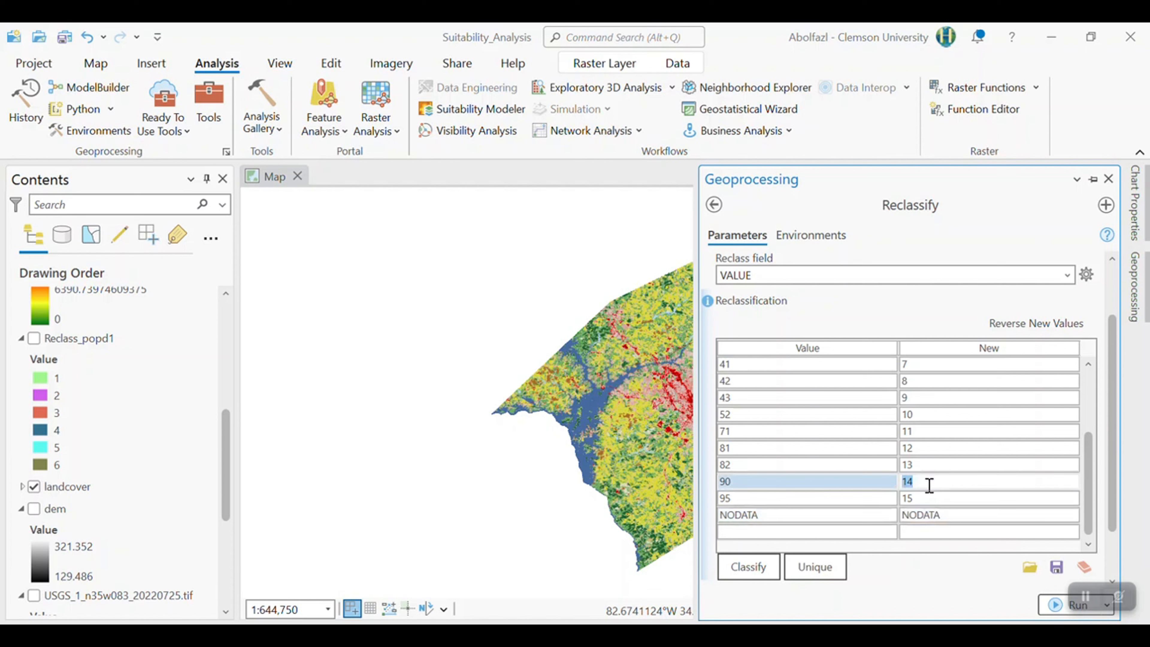
pyautogui.write('NODATA')
pyautogui.click(919, 500)
pyautogui.click(920, 500)
pyautogui.write('NODATA')
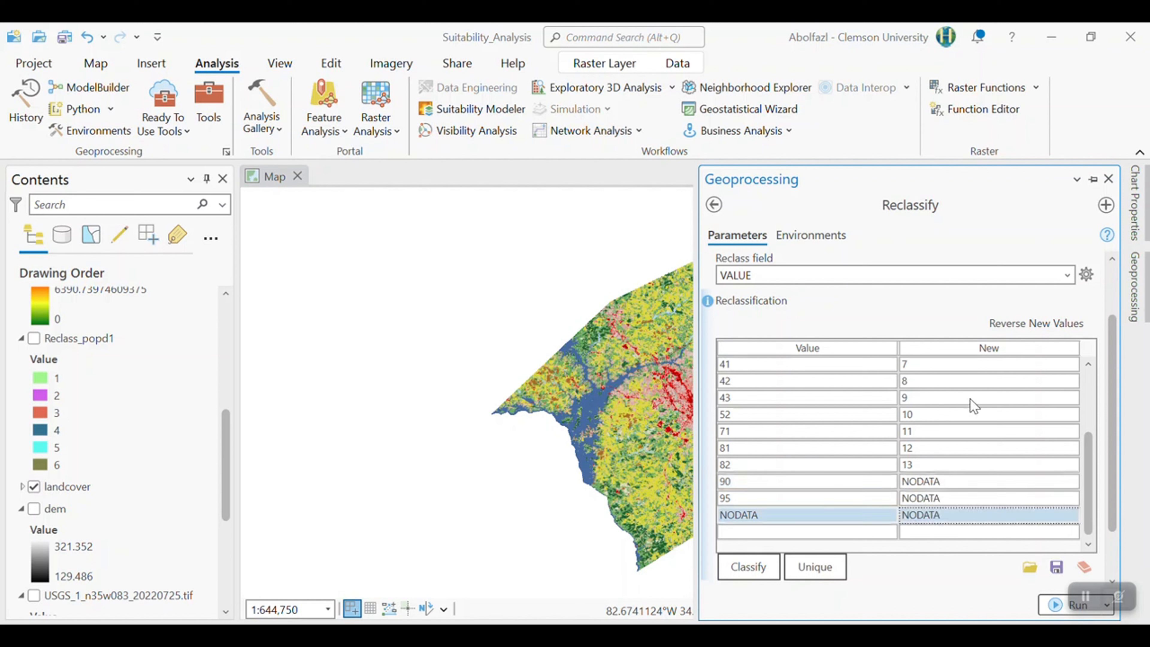
# Set the new value of land cover class 11 to NODATA
pyautogui.scroll(2, 971, 403)
pyautogui.click(948, 364)
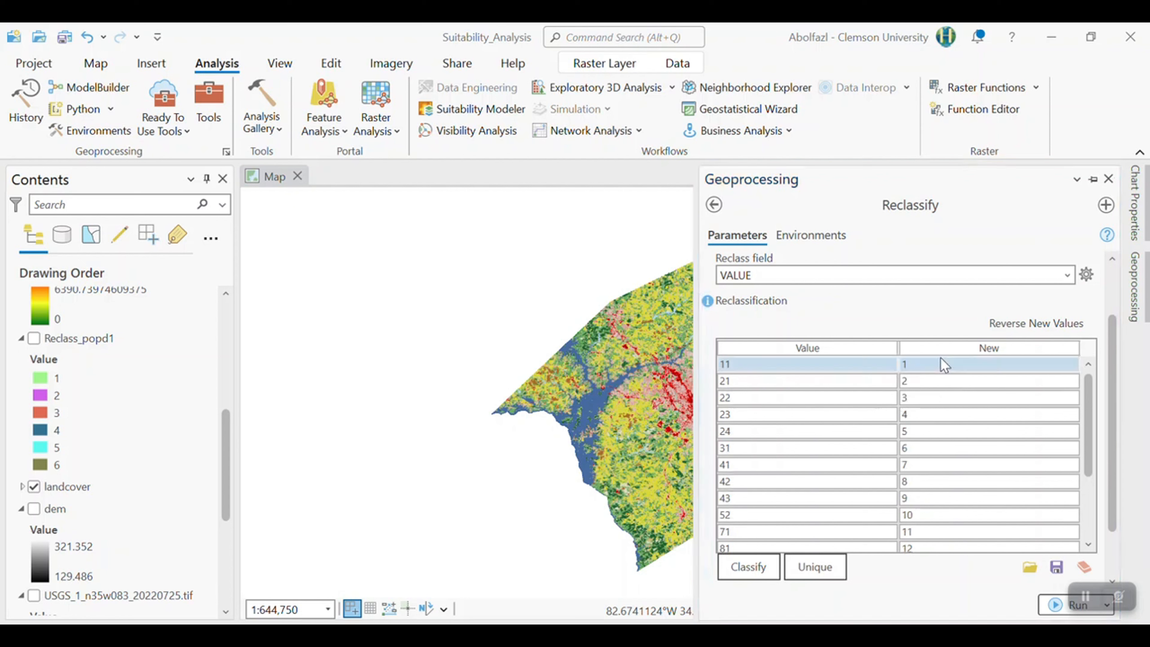
pyautogui.click(950, 365)
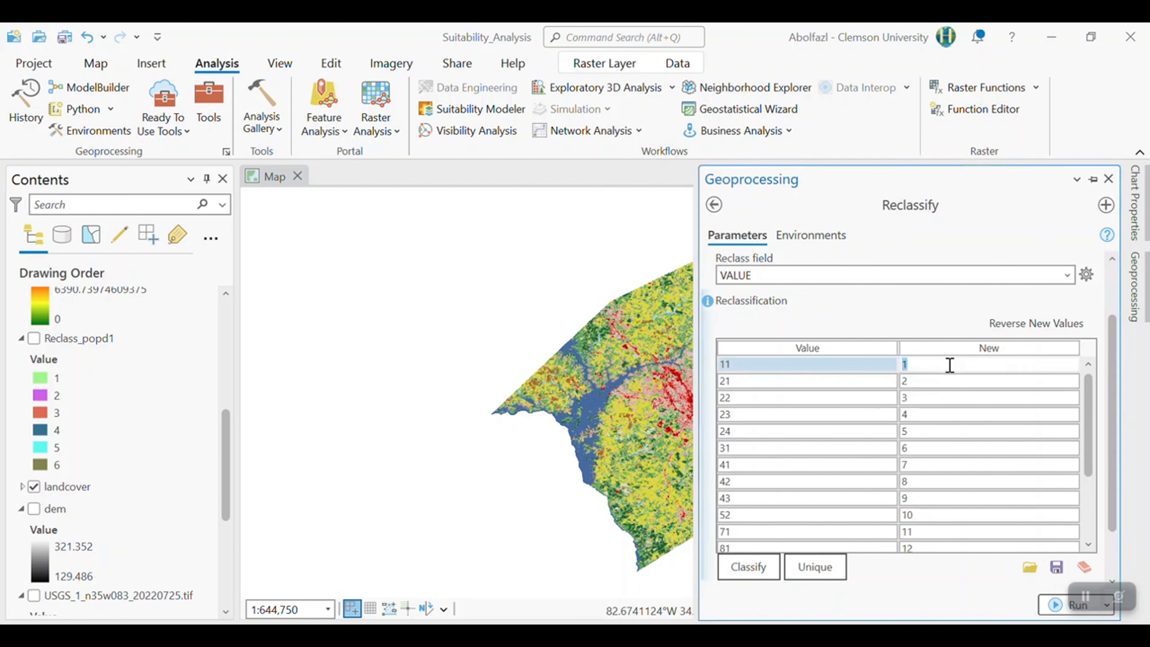
pyautogui.write('NODATA')
pyautogui.press('Return')
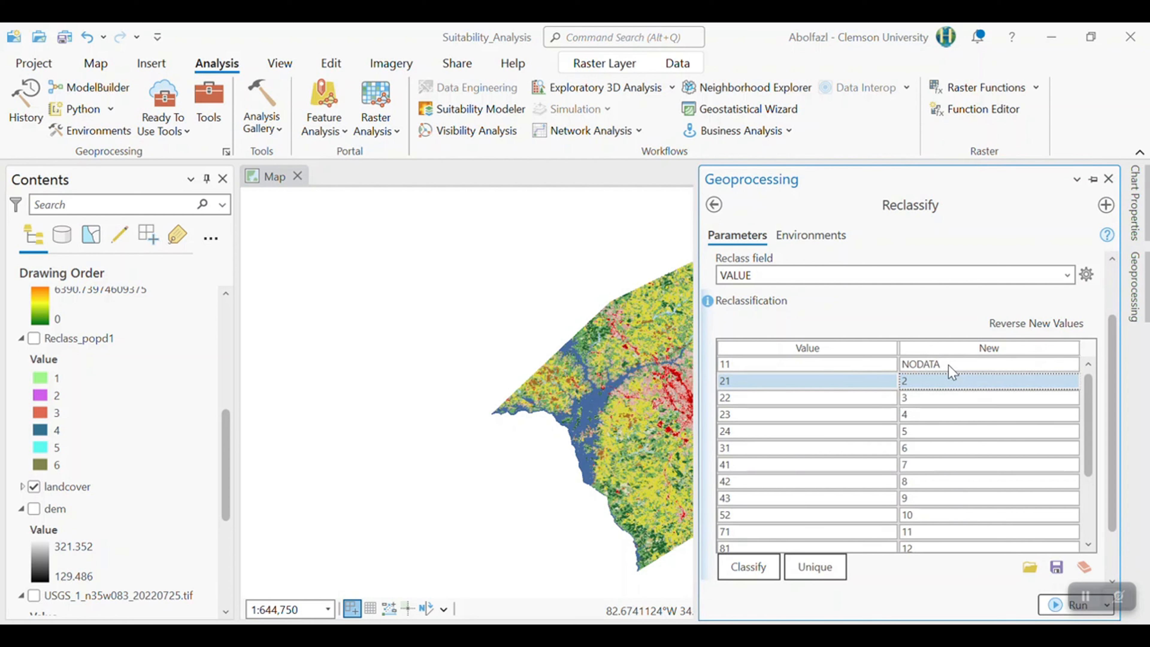
# Set the new values of land cover classes 21 and 22 to 6
pyautogui.click(935, 380)
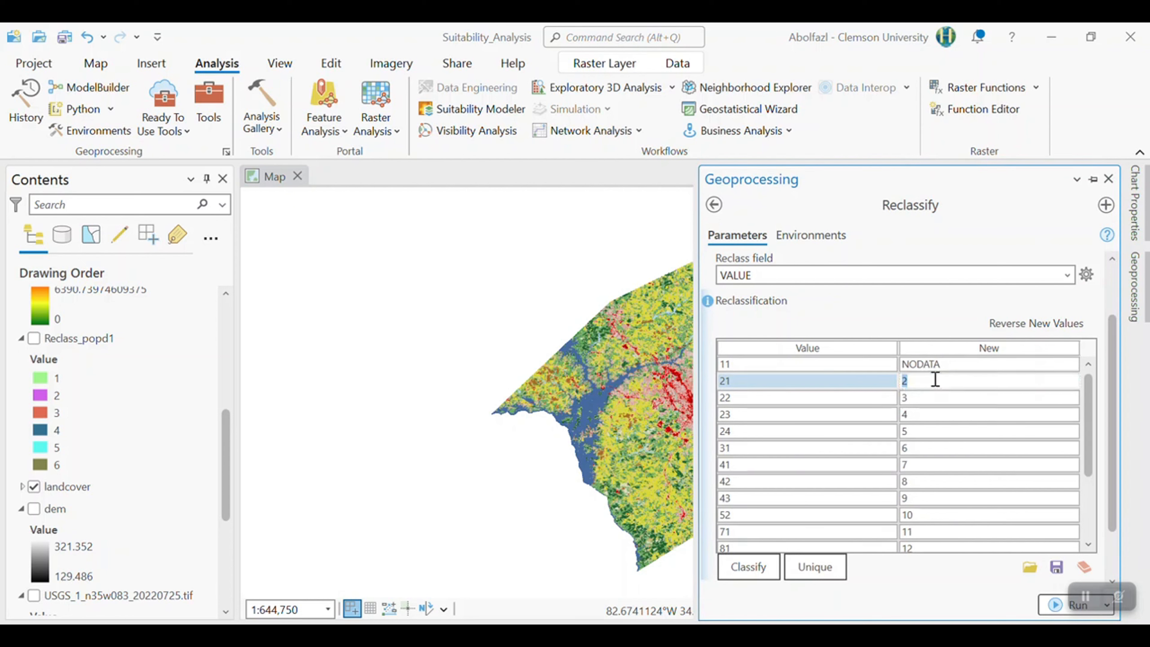
pyautogui.write('6')
pyautogui.press('Return')
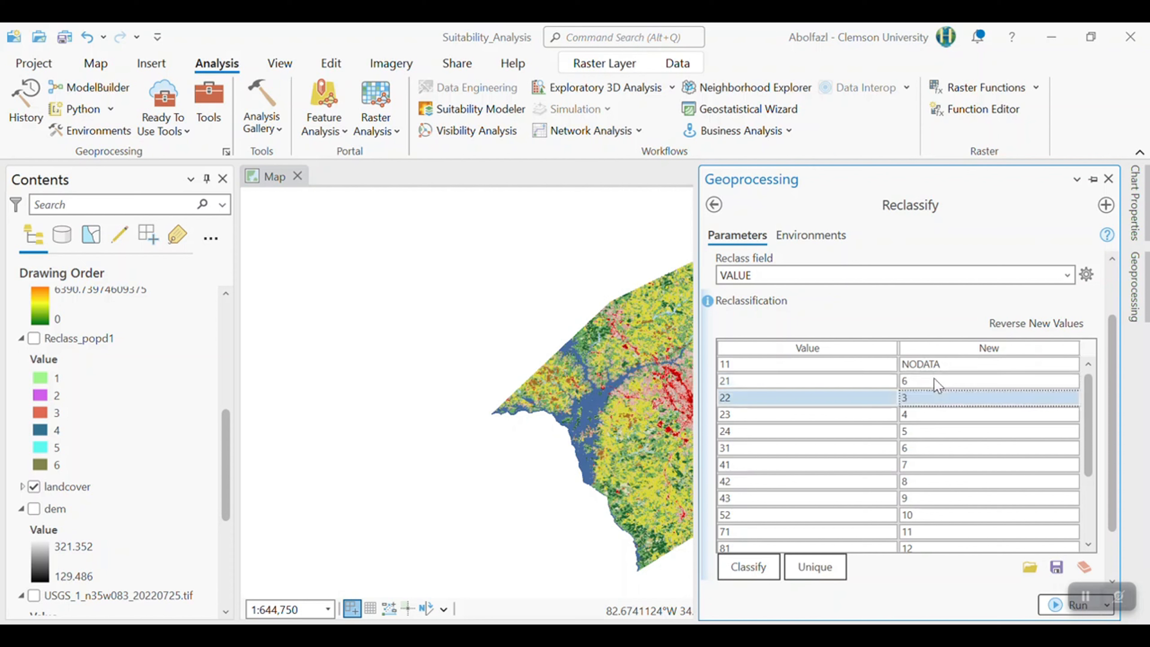
pyautogui.click(936, 400)
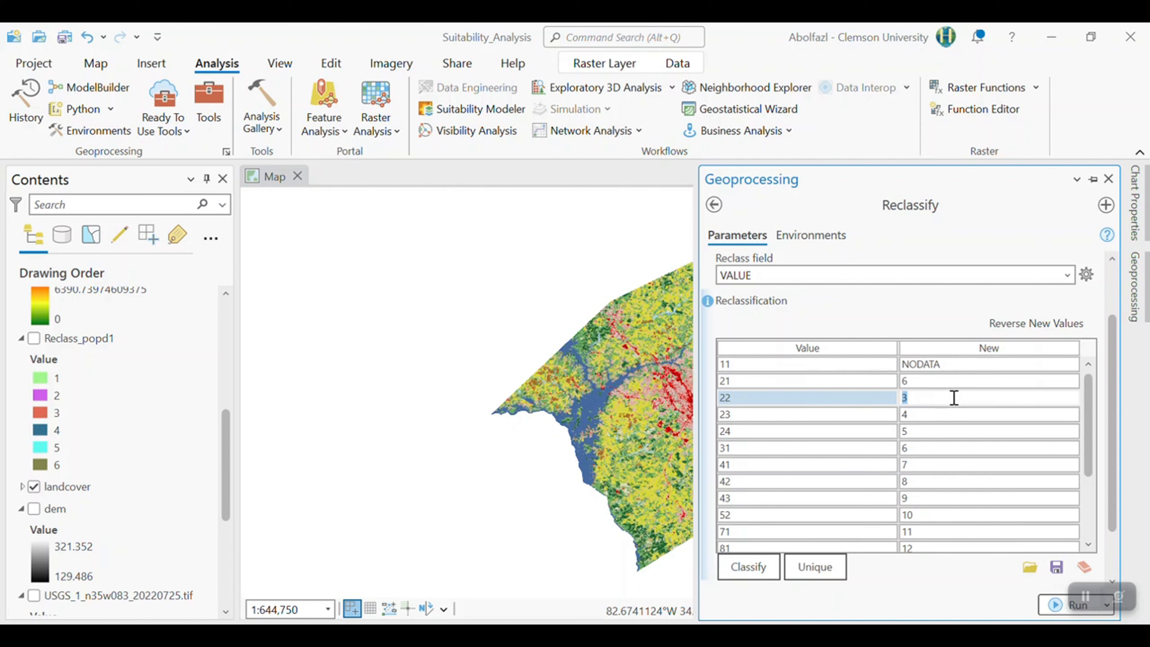
pyautogui.write('6')
pyautogui.press('Return')
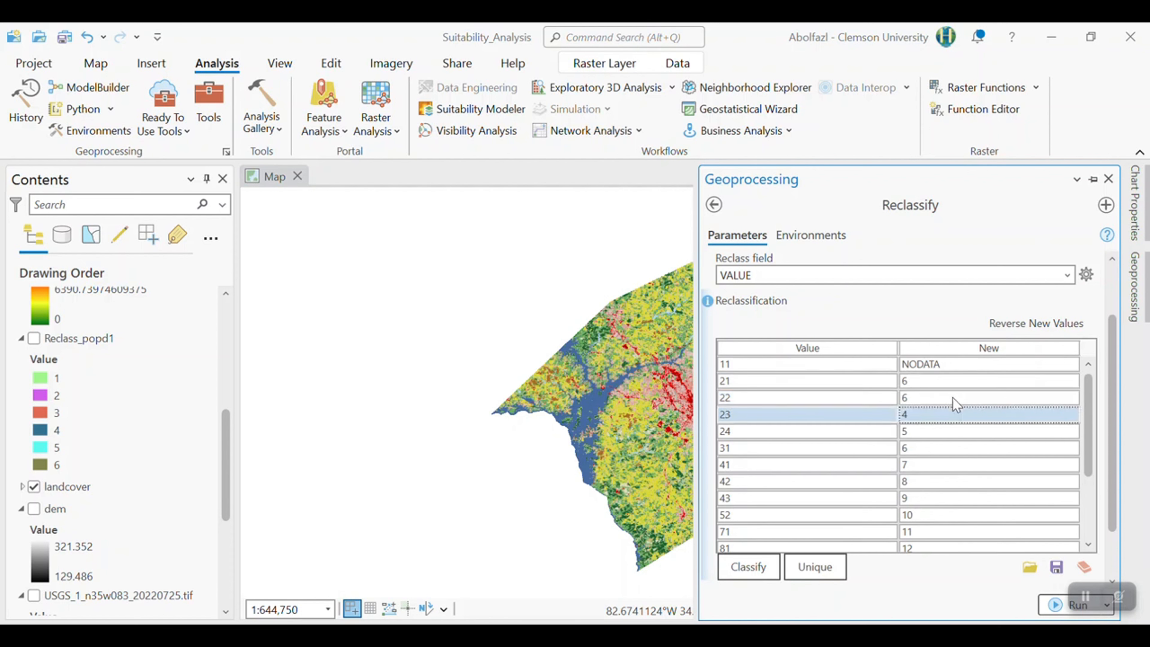
# Set the new value of land cover class 24 to 4
pyautogui.click(926, 432)
pyautogui.write('4')
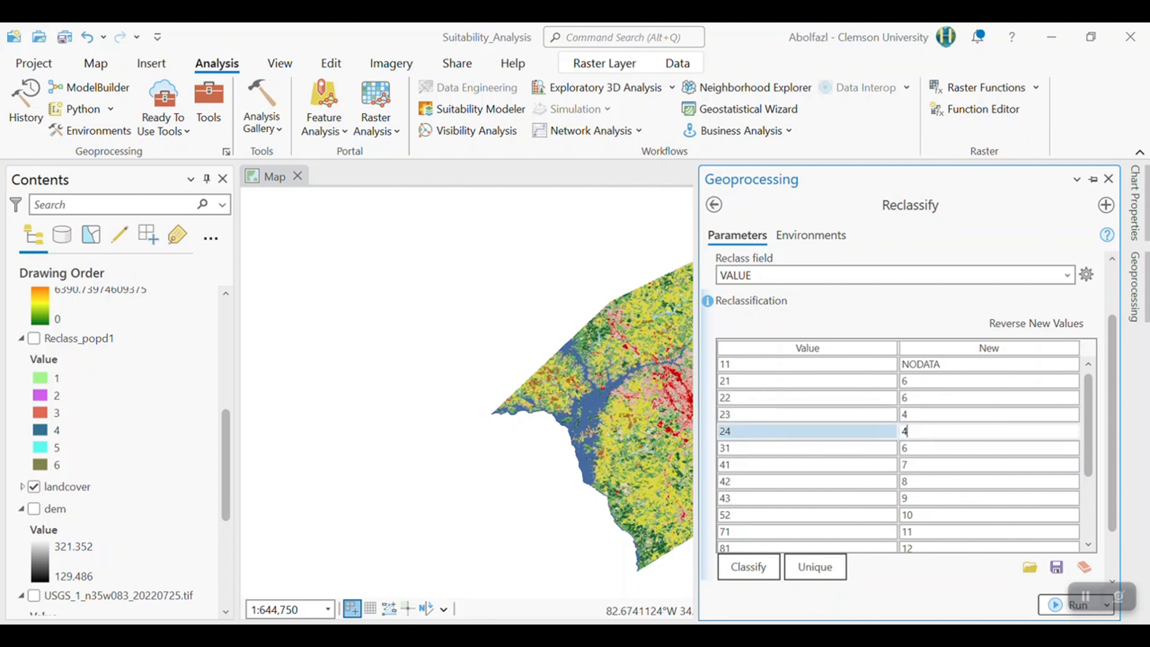
pyautogui.press('Return')
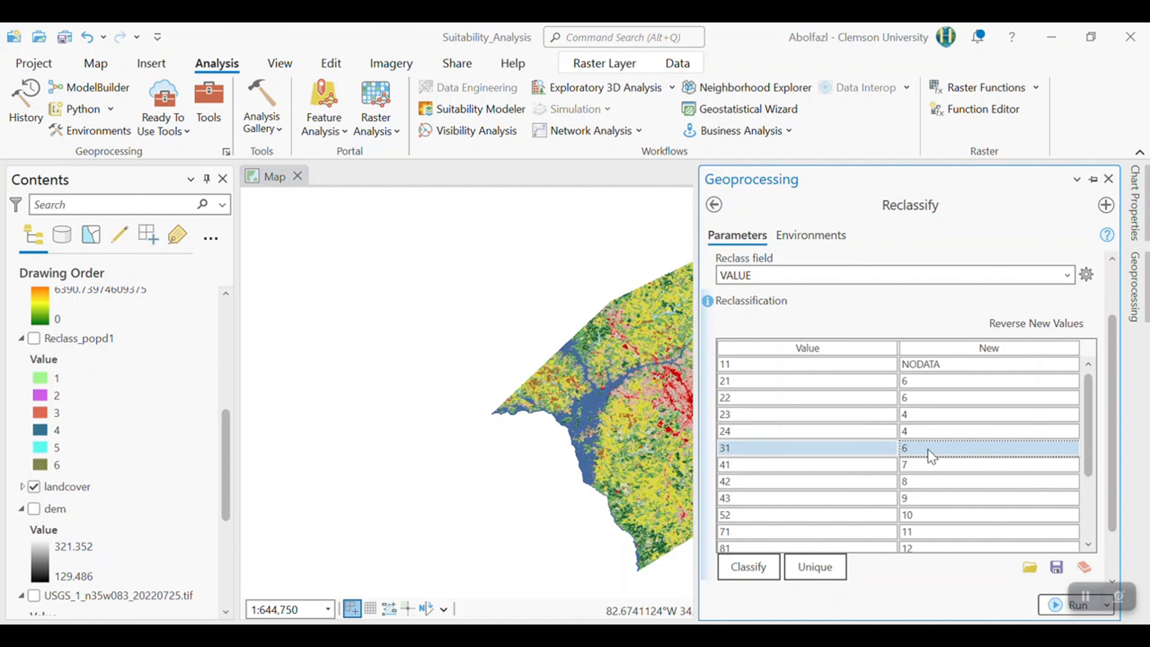
# Set the new value of land cover class 31 to 3 in the reclassification table
pyautogui.click(928, 449)
pyautogui.write('3')
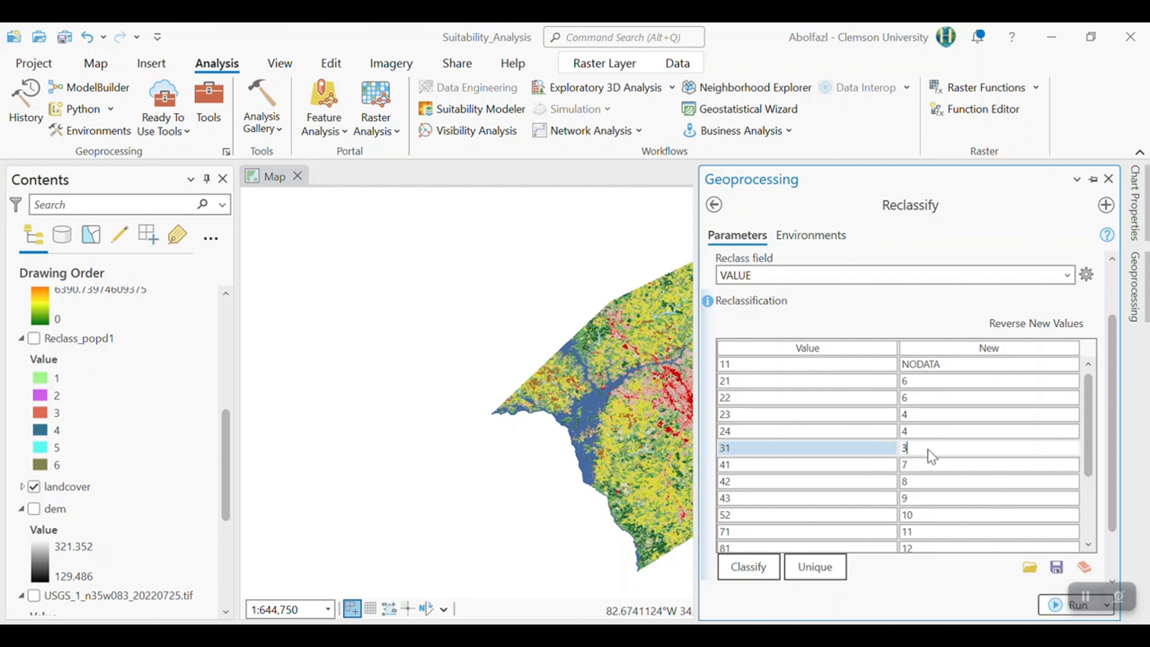
pyautogui.press('Return')
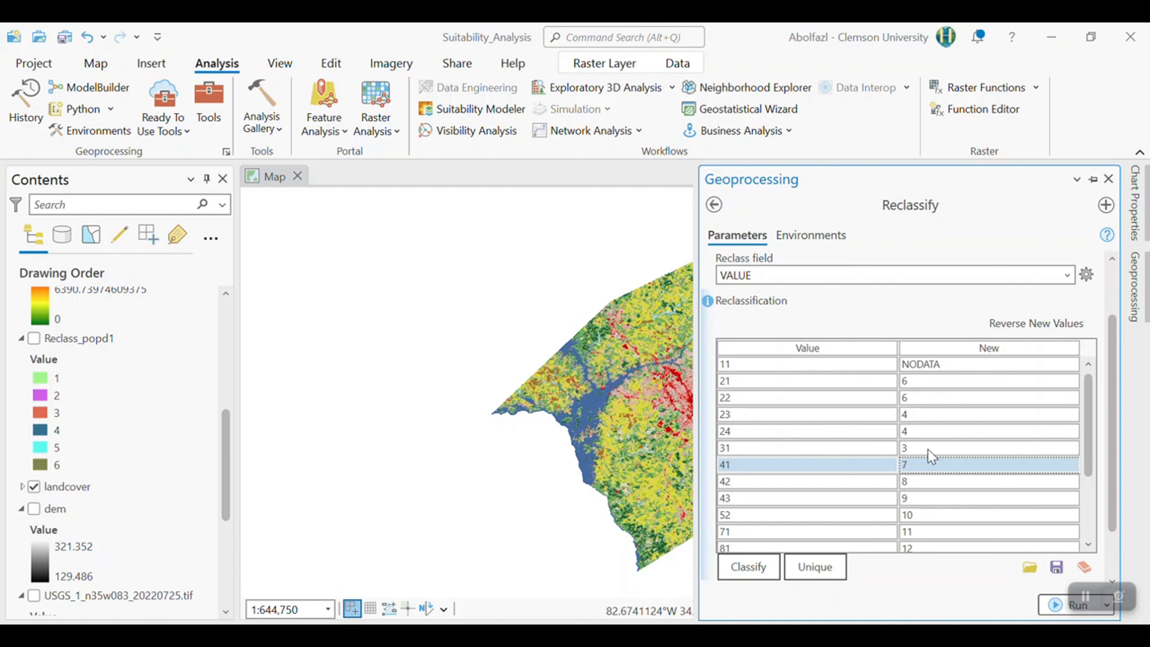
# Set the new values of land cover classes 41, 42 and 43 to 1
pyautogui.click(933, 467)
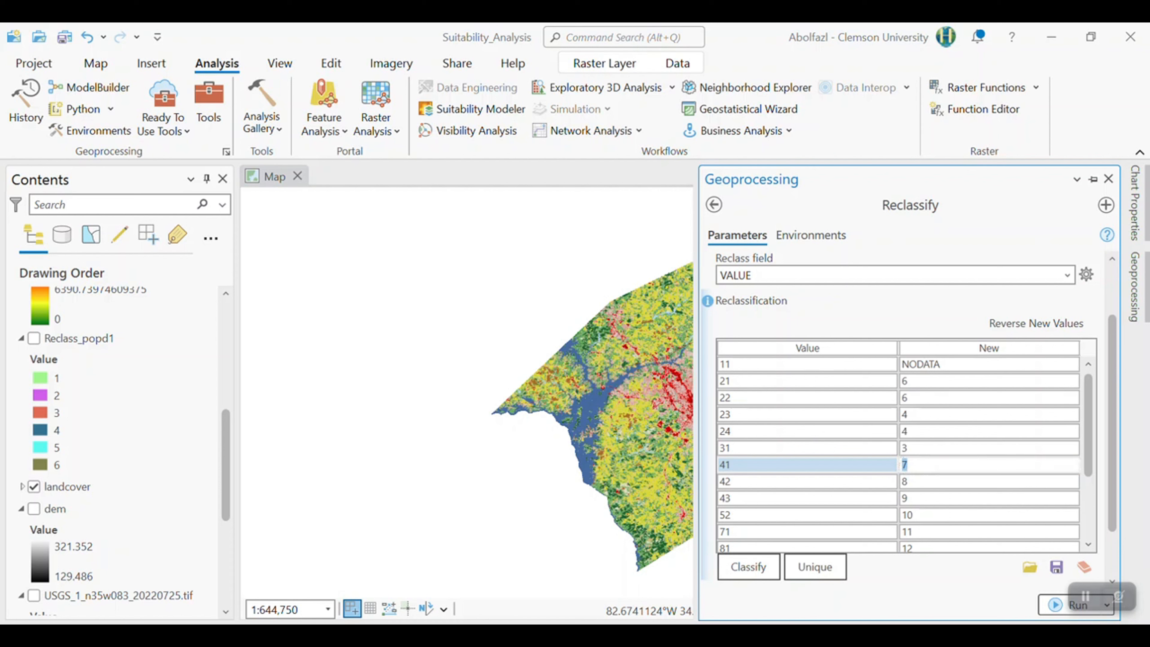
pyautogui.write('1')
pyautogui.press('Return')
pyautogui.click(933, 484)
pyautogui.write('1')
pyautogui.press('Return')
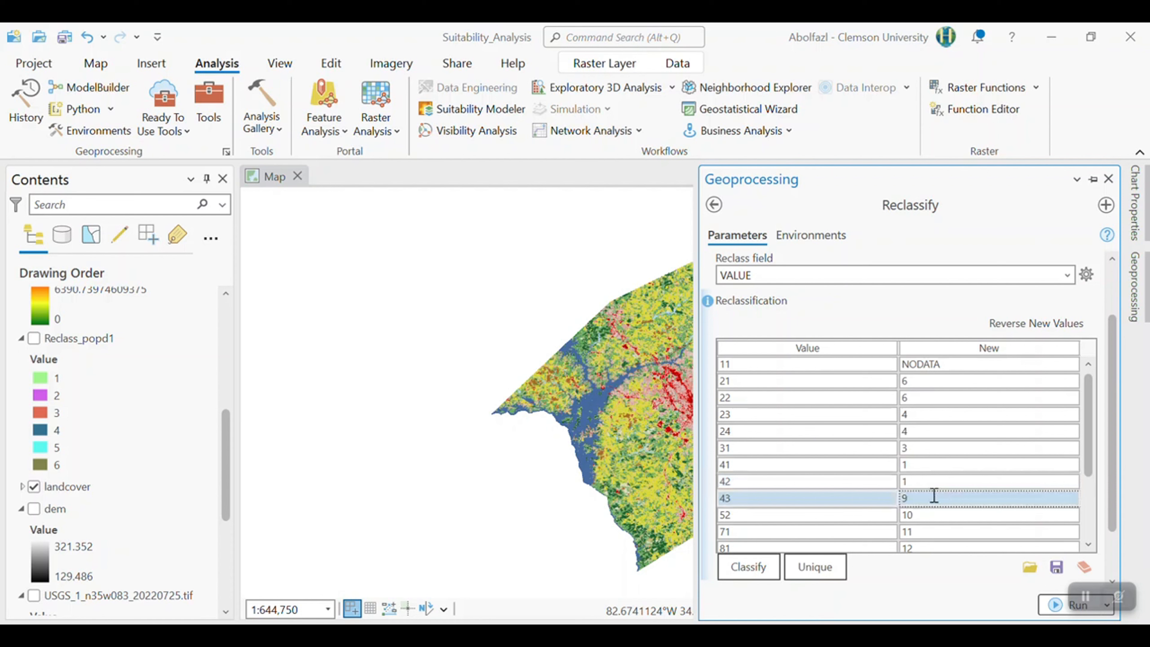
pyautogui.click(934, 495)
pyautogui.write('1')
pyautogui.press('Return')
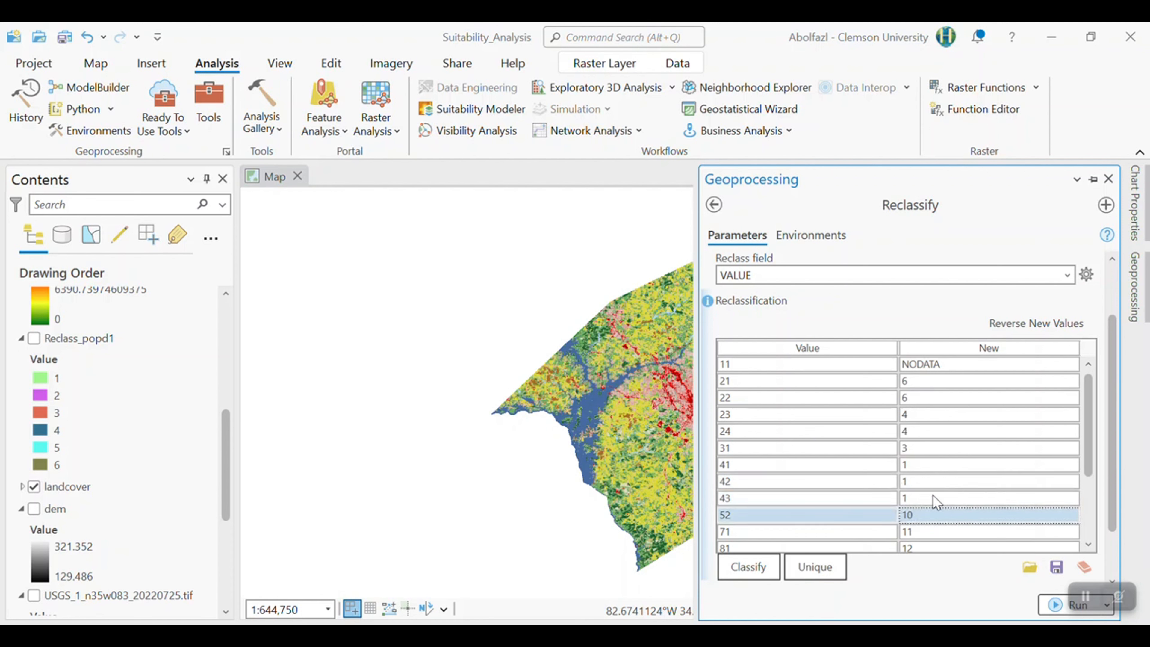
# Set the new value of land cover class 52 to 3 and of class 71 to 5
pyautogui.click(918, 517)
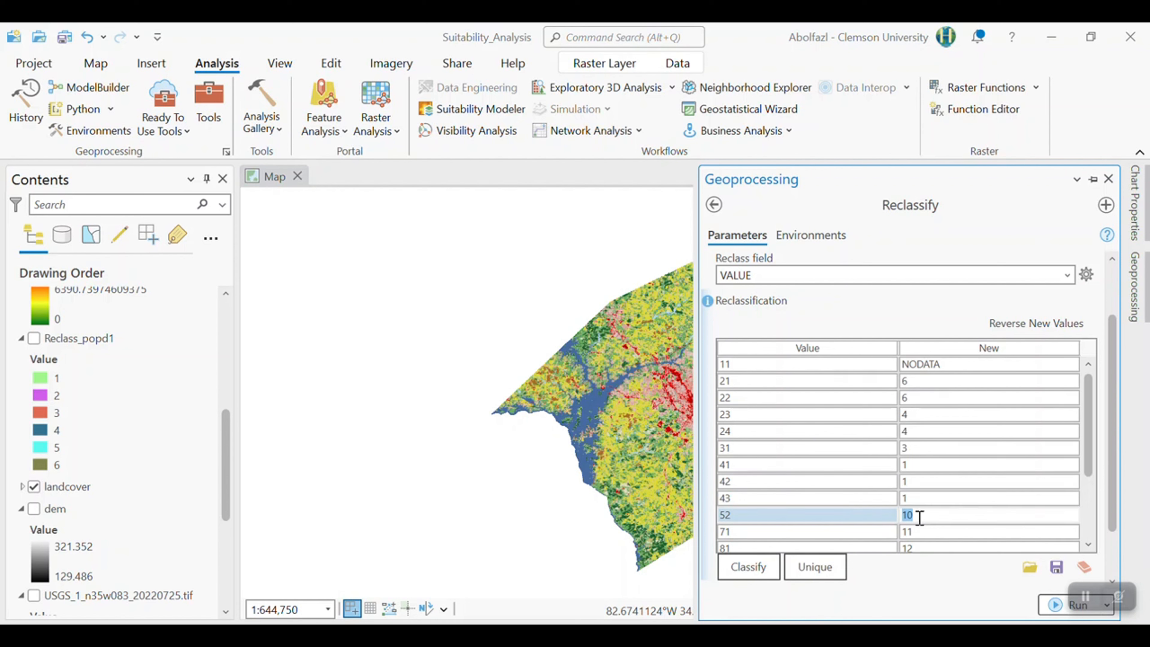
pyautogui.write('3')
pyautogui.press('Return')
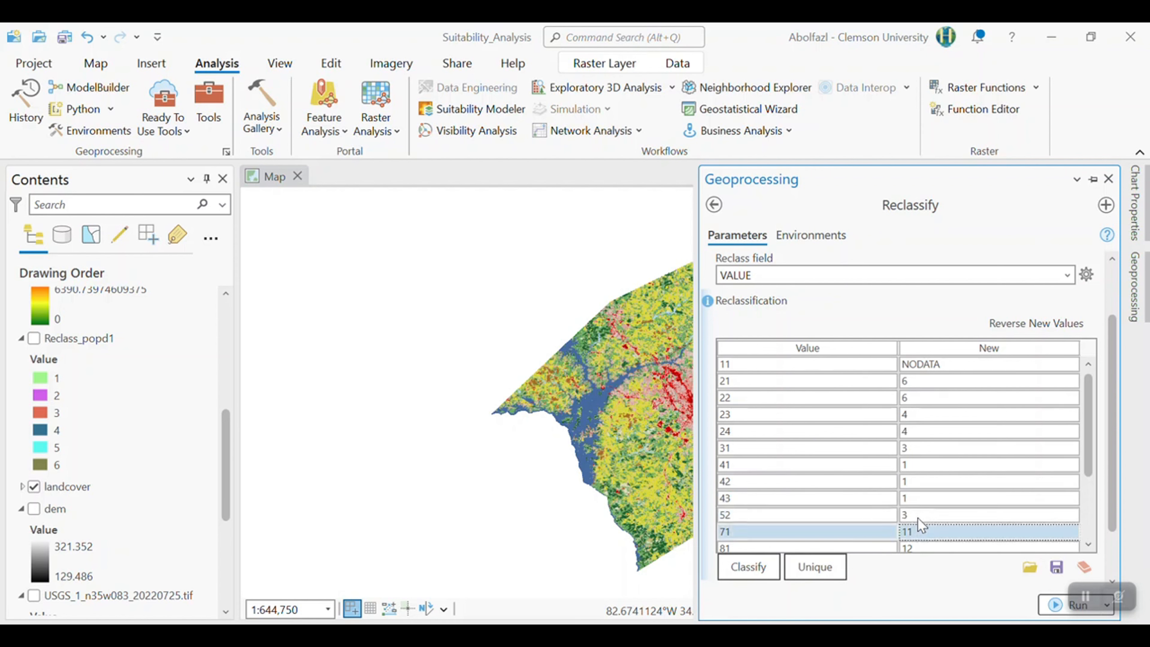
pyautogui.scroll(-2, 918, 518)
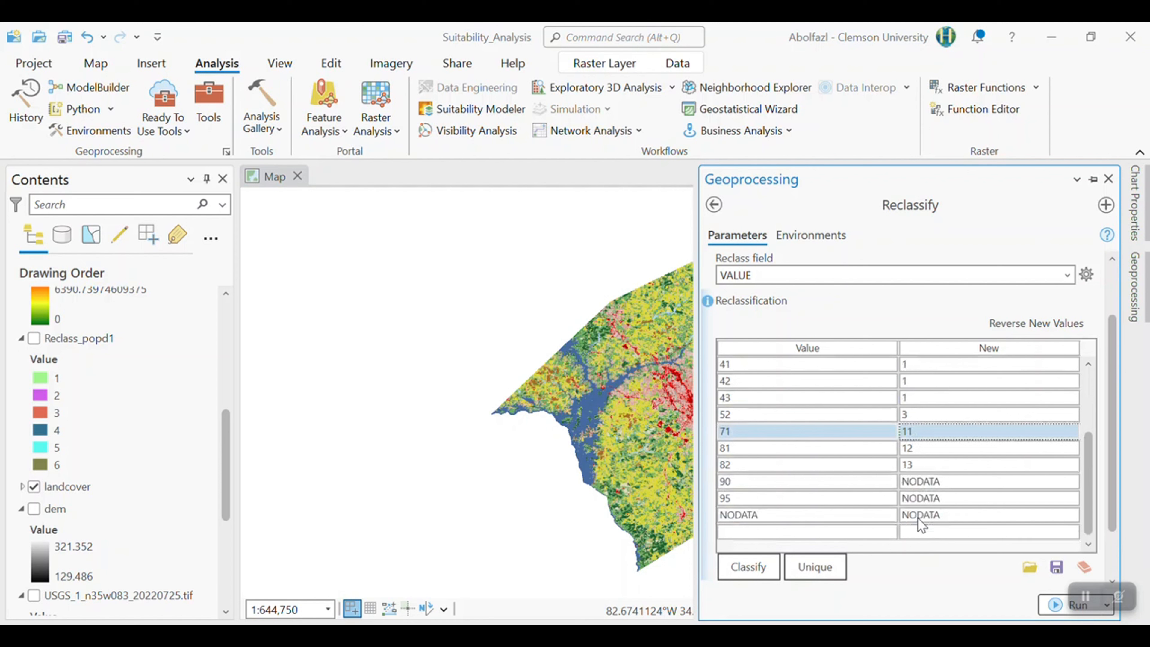
pyautogui.click(927, 428)
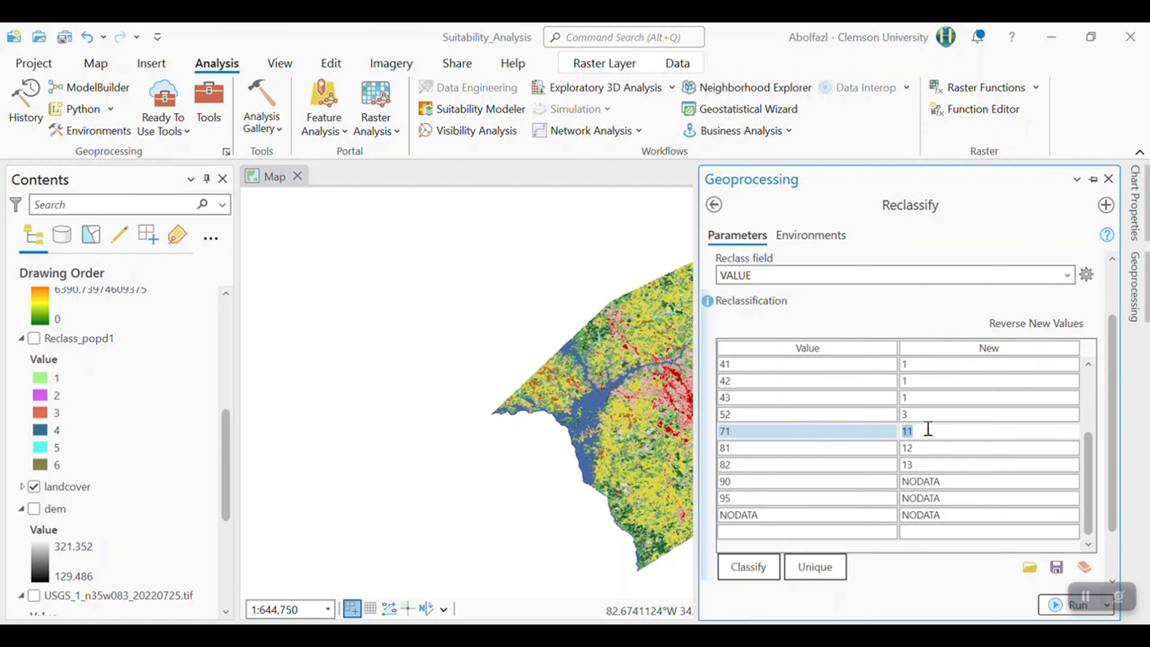
pyautogui.write('5')
pyautogui.press('Return')
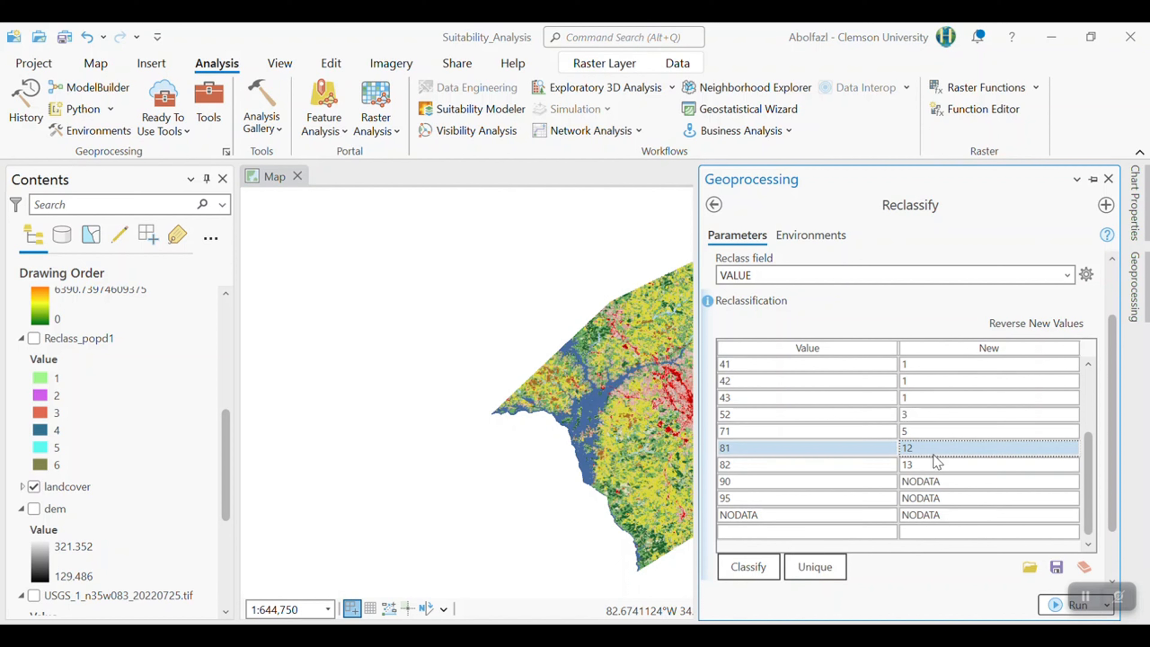
# Set the new values of land cover classes 81 and 82 to 2
pyautogui.click(921, 449)
pyautogui.write('2')
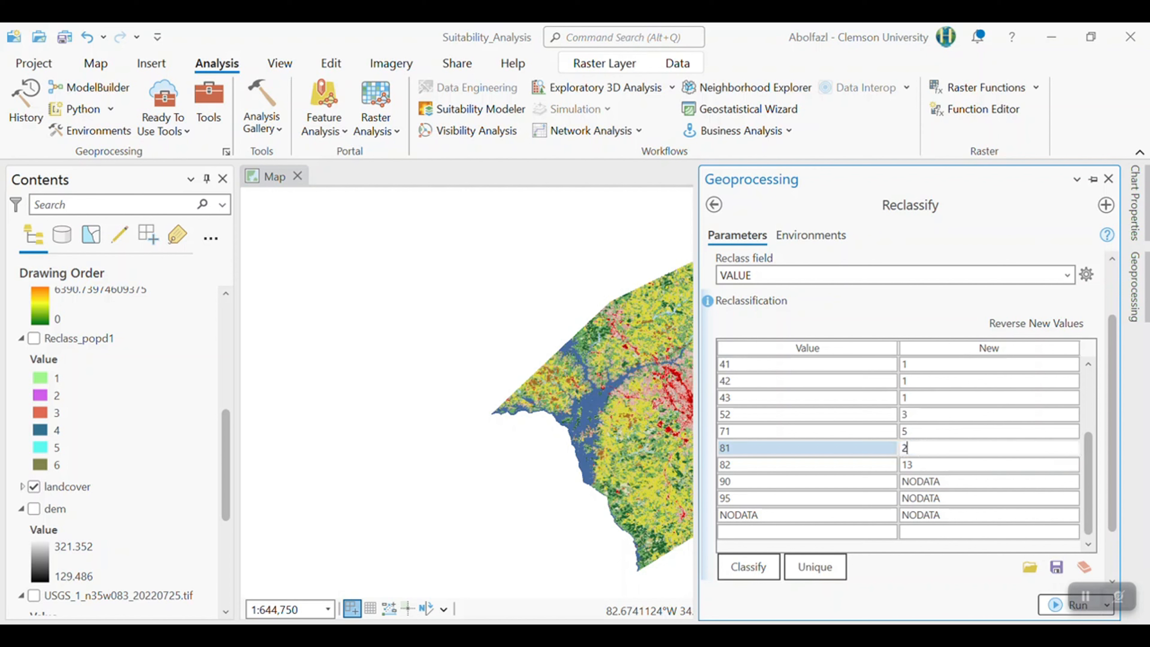
pyautogui.press('Return')
pyautogui.write('2')
pyautogui.press('Return')
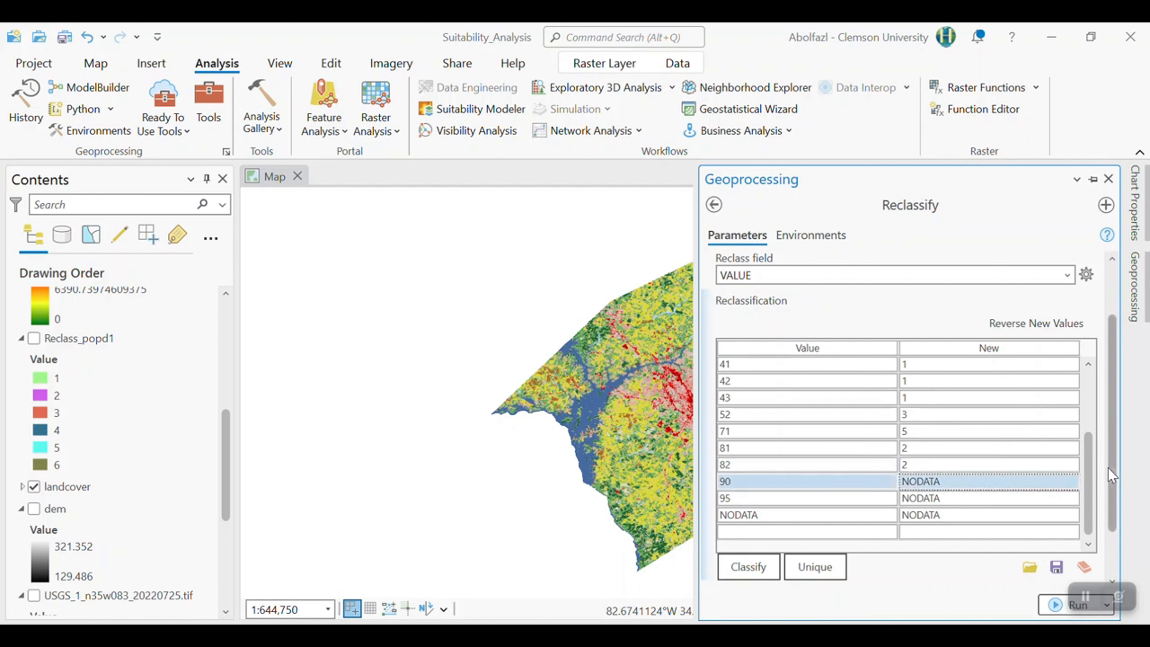
# Enable changing missing values to NoData and run Reclassify on the landcover raster
pyautogui.scroll(-3, 1108, 498)
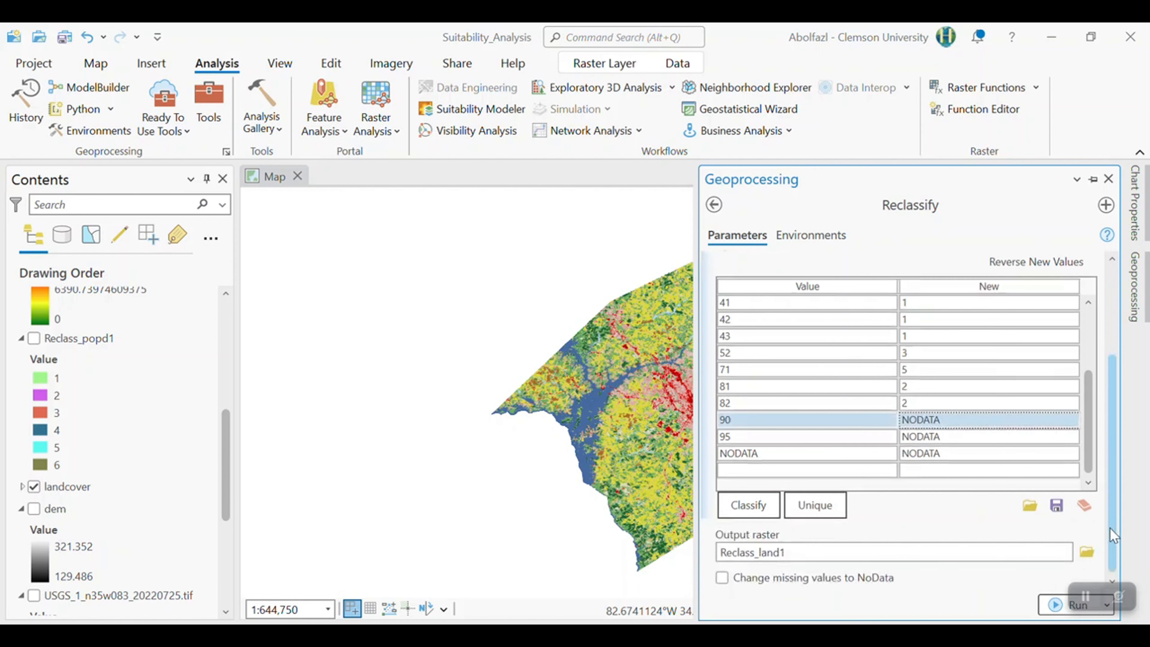
pyautogui.click(760, 579)
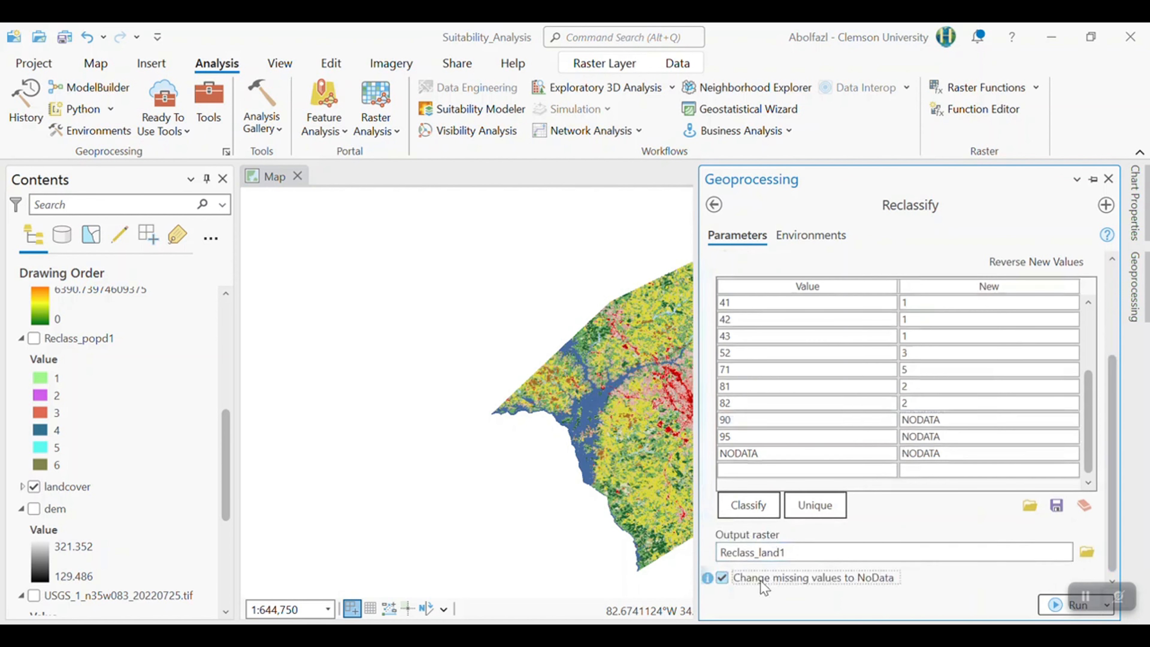
pyautogui.click(1060, 613)
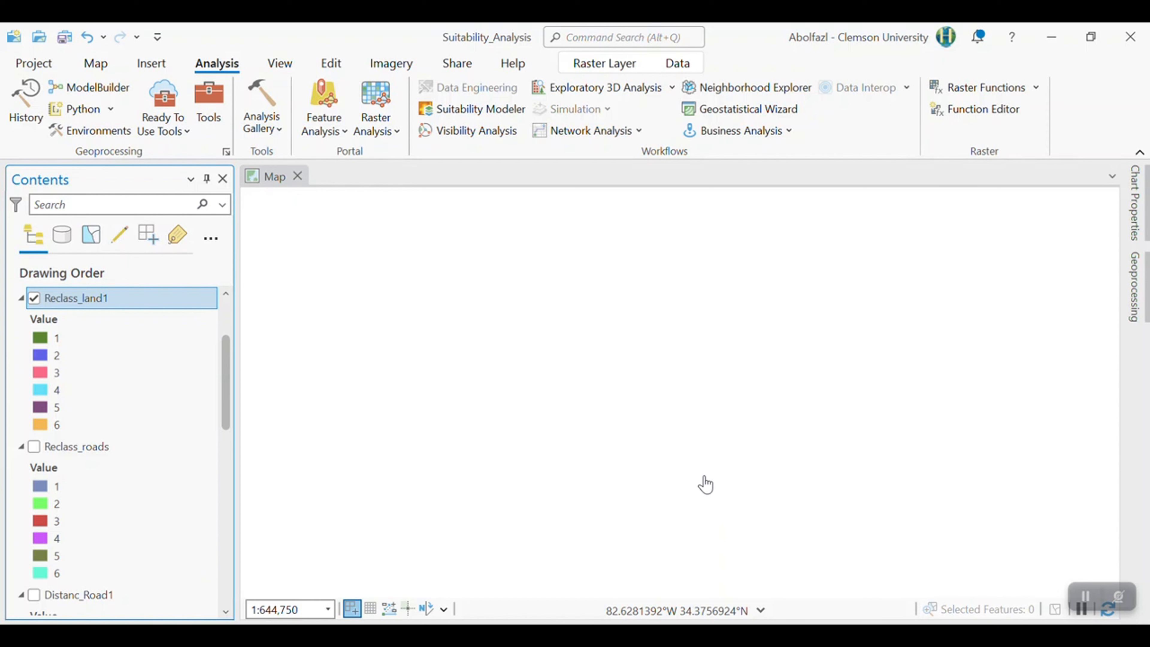
# Show the landcover layer on the map to check its water areas, and hide it again
pyautogui.scroll(-5, 61, 554)
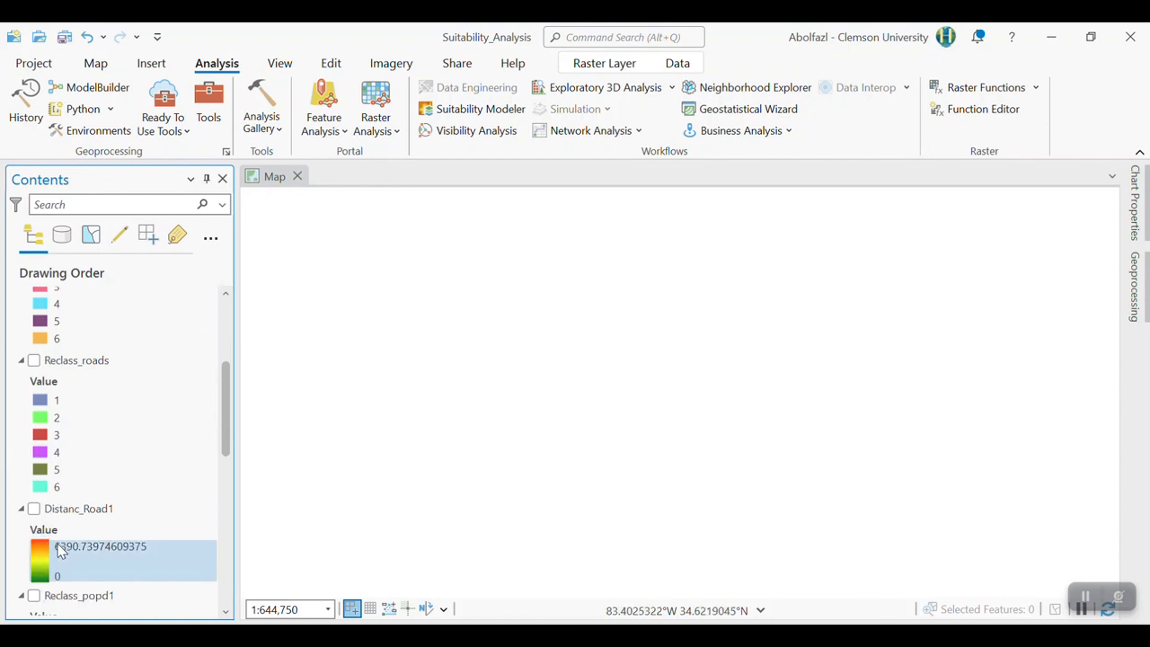
pyautogui.scroll(-3, 62, 551)
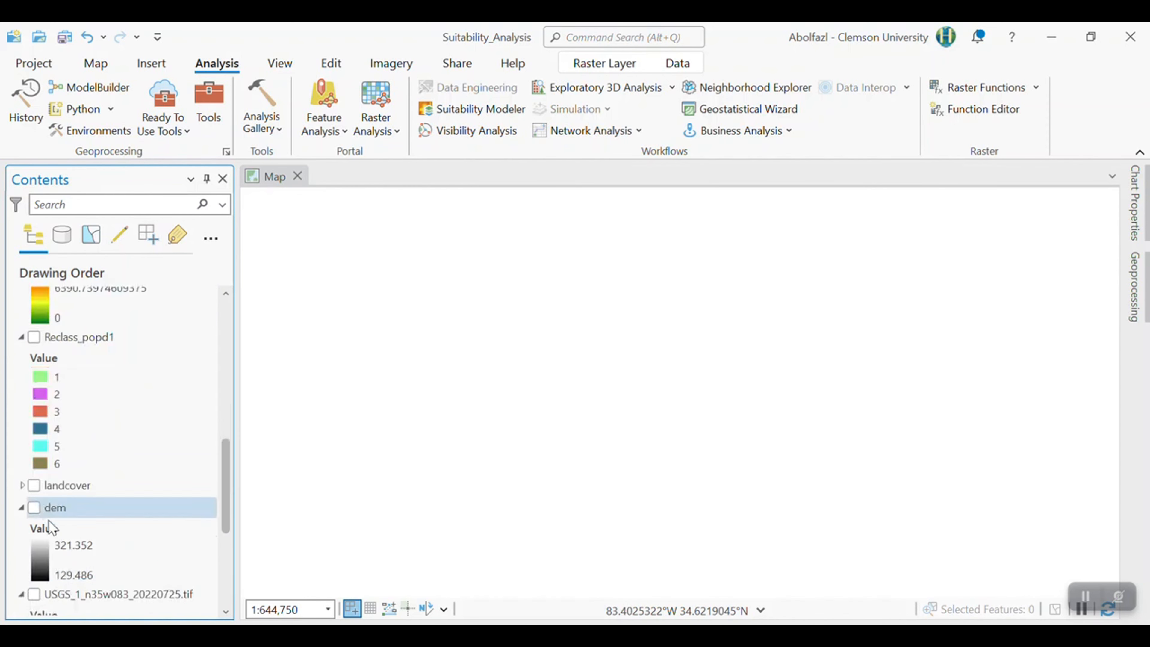
pyautogui.click(33, 485)
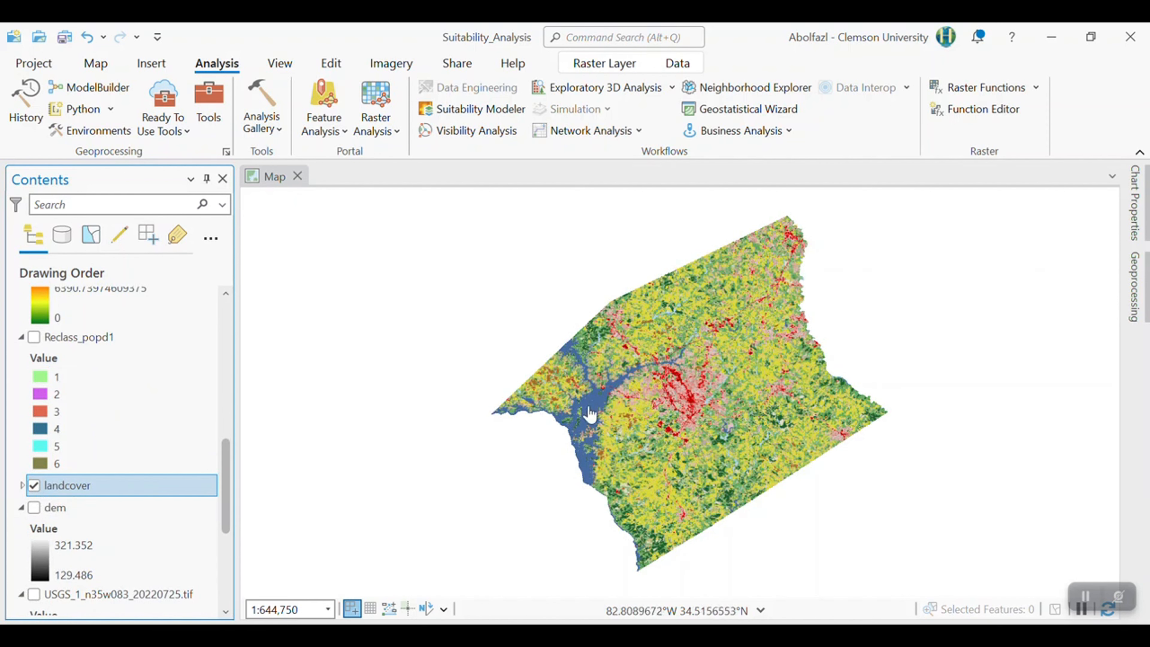
pyautogui.click(34, 485)
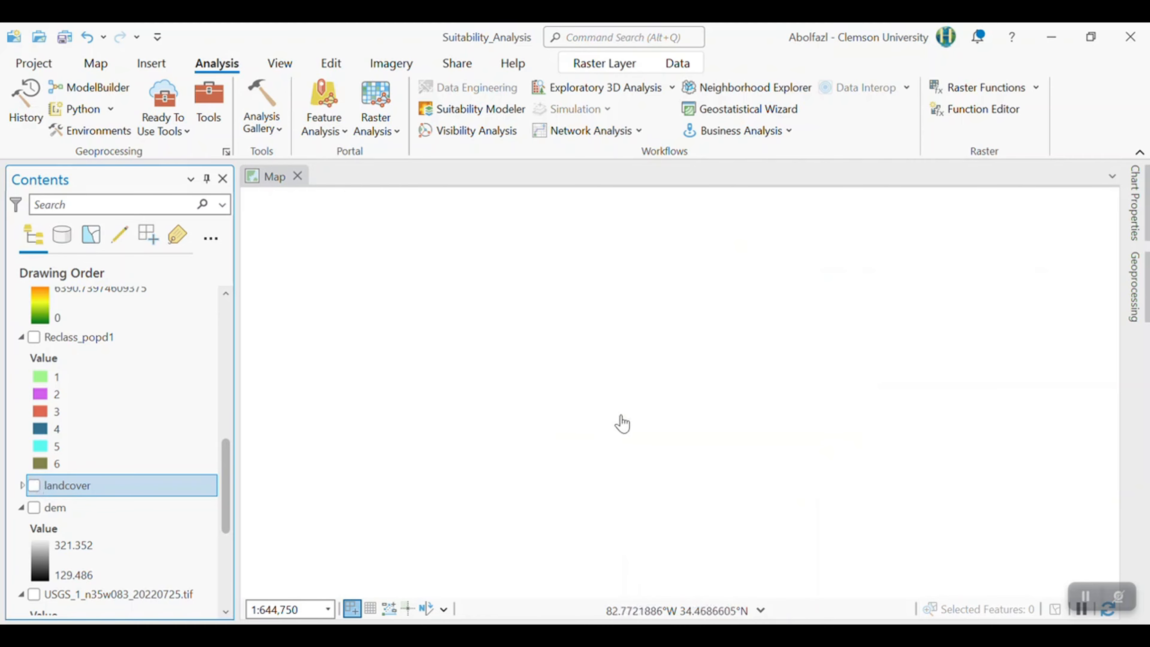
# Examine the Reclass_land1 raster around the excluded water area and identify its pixel values there
pyautogui.scroll(3, 619, 421)
pyautogui.scroll(-2, 624, 419)
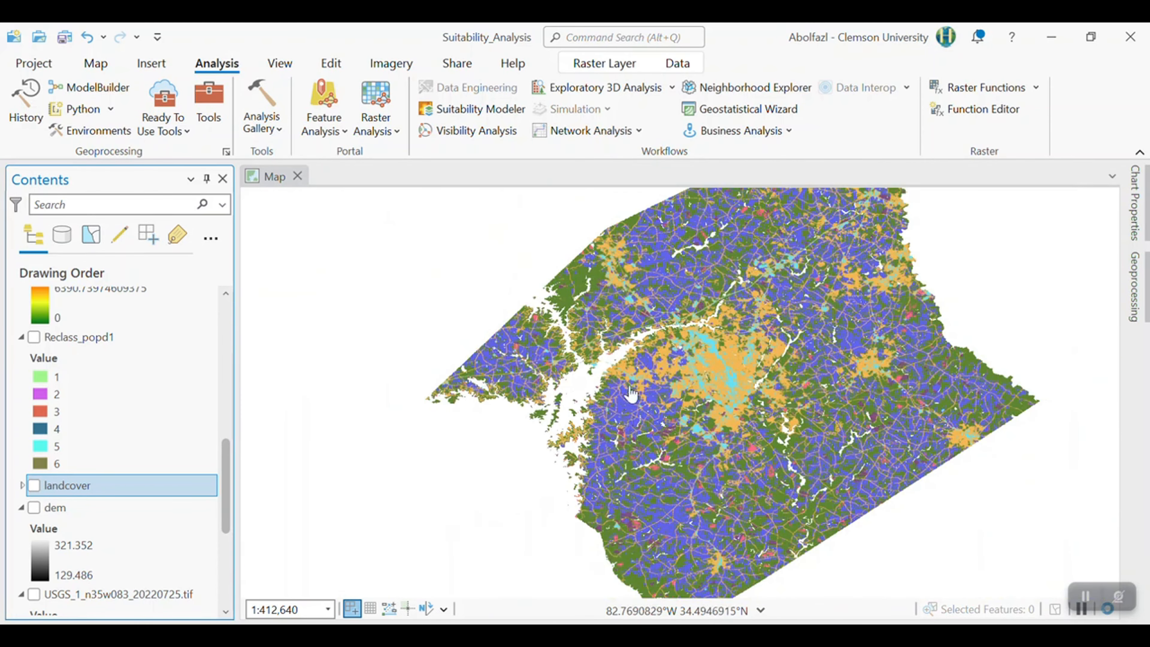
pyautogui.moveTo(630, 395); pyautogui.dragTo(662, 456)
pyautogui.scroll(10, 120, 474)
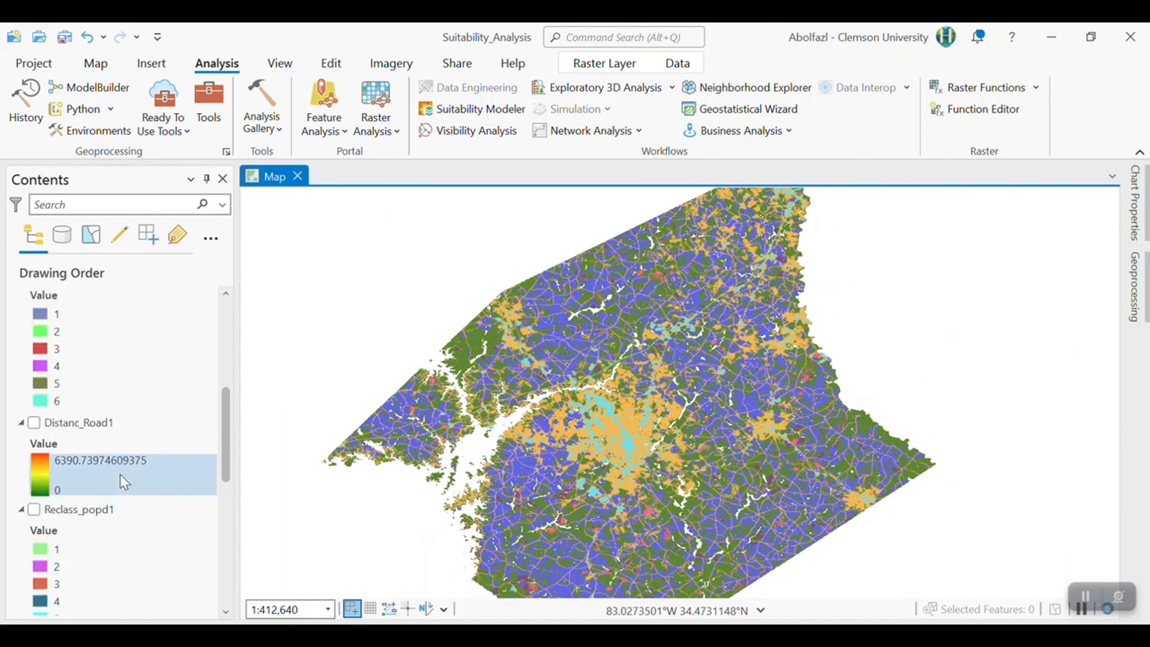
pyautogui.click(480, 459)
pyautogui.click(425, 510)
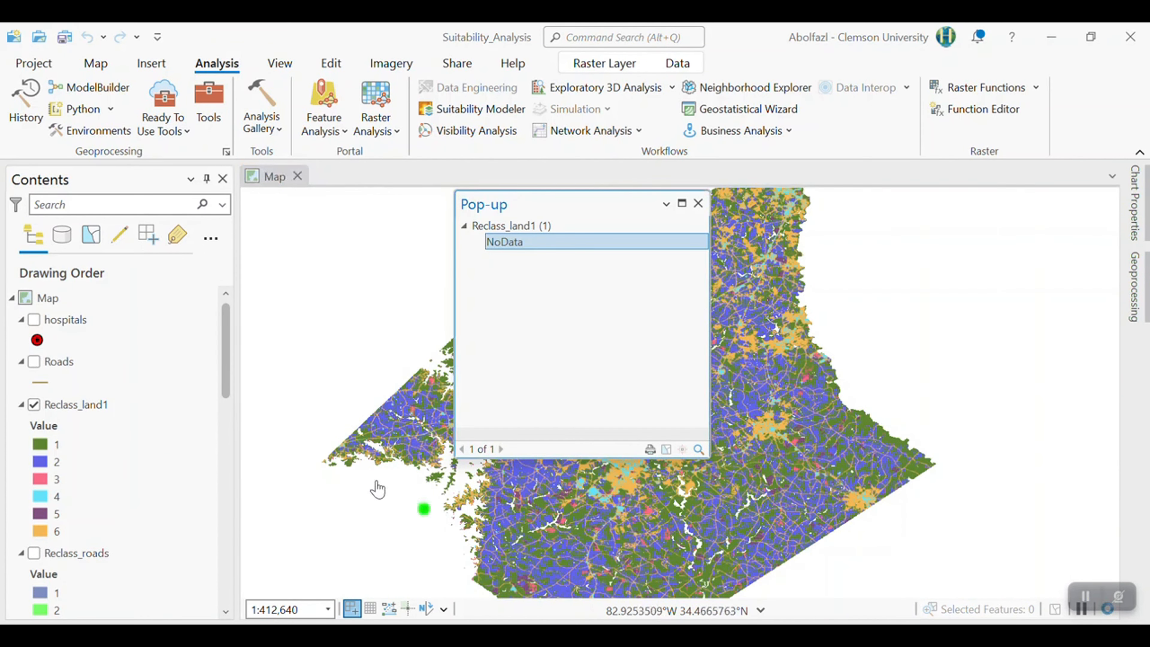
pyautogui.click(398, 488)
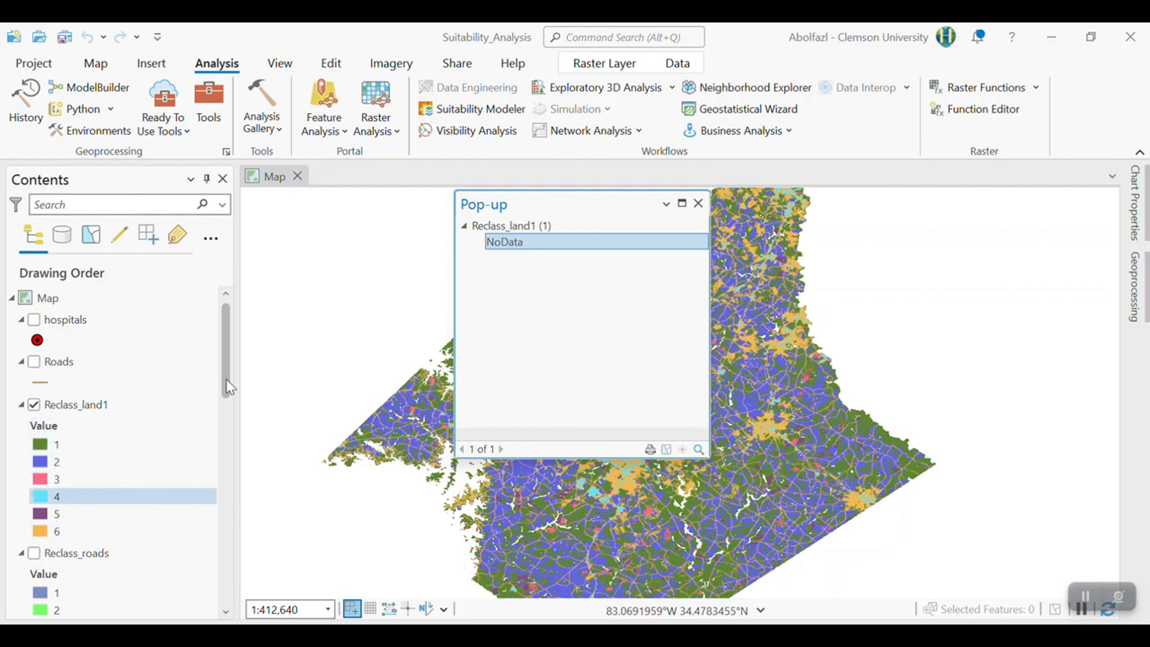
pyautogui.click(698, 203)
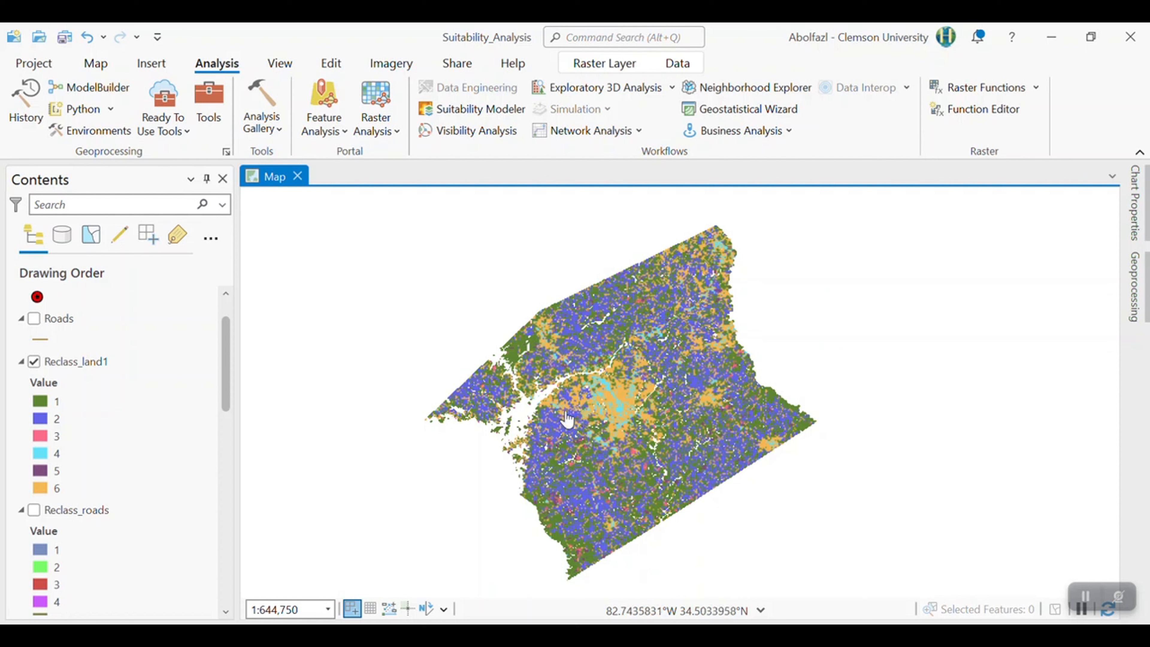
# Search the geoprocessing tools for slope and open the Spatial Analyst Slope tool
pyautogui.click(211, 115)
pyautogui.click(790, 205)
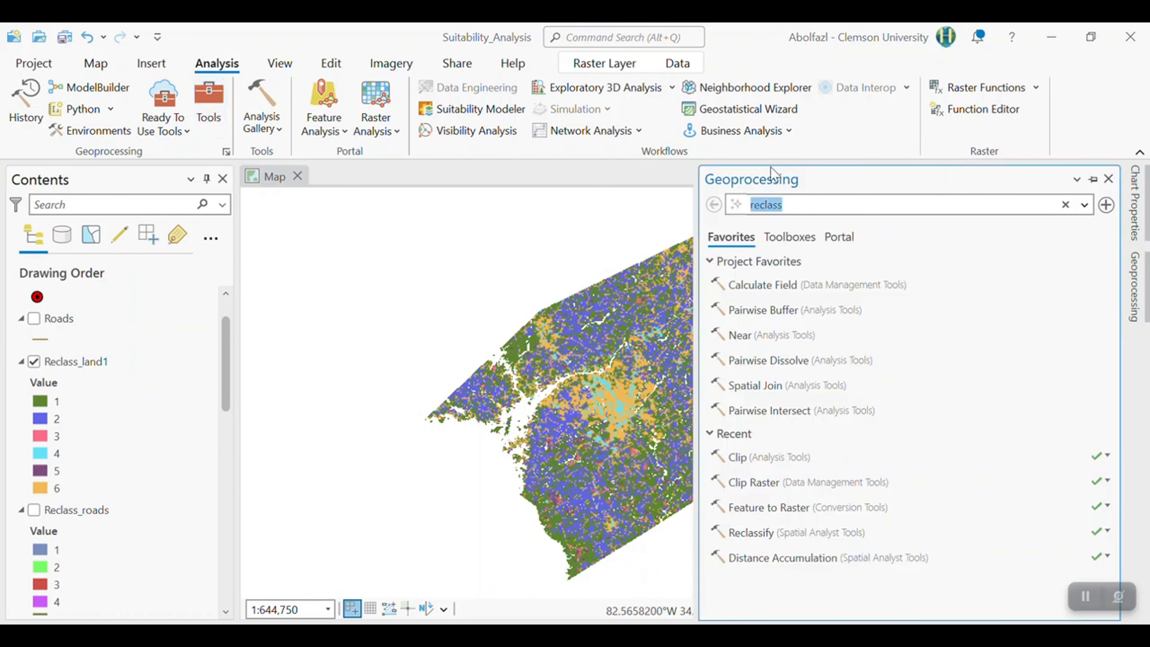
pyautogui.write('slope')
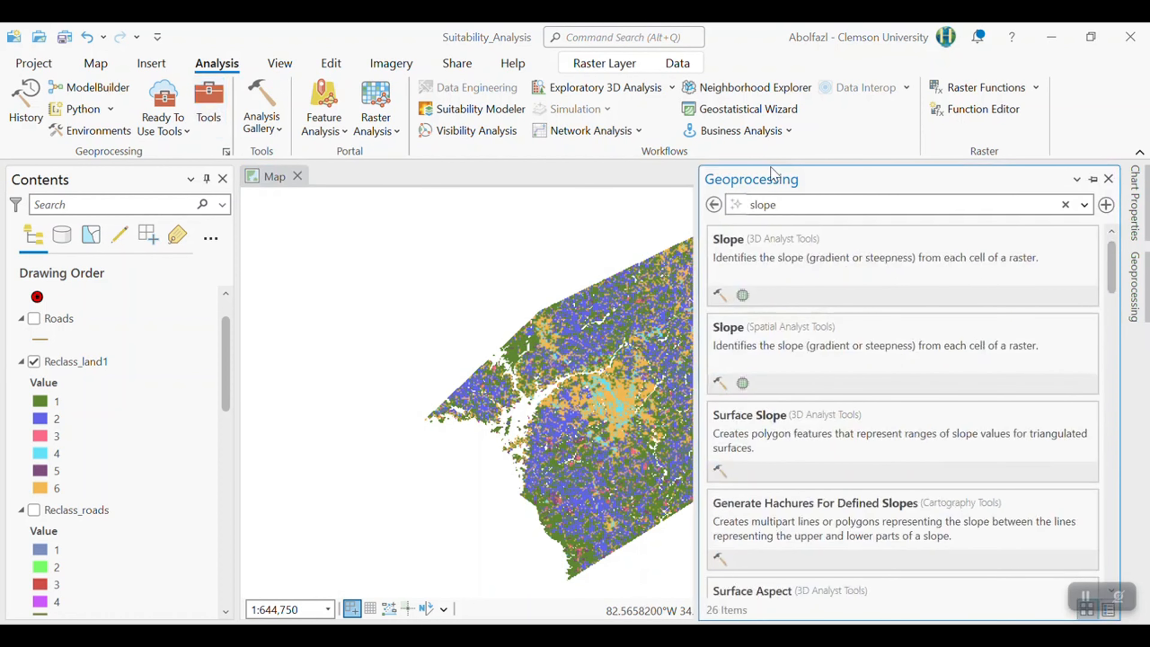
pyautogui.click(816, 354)
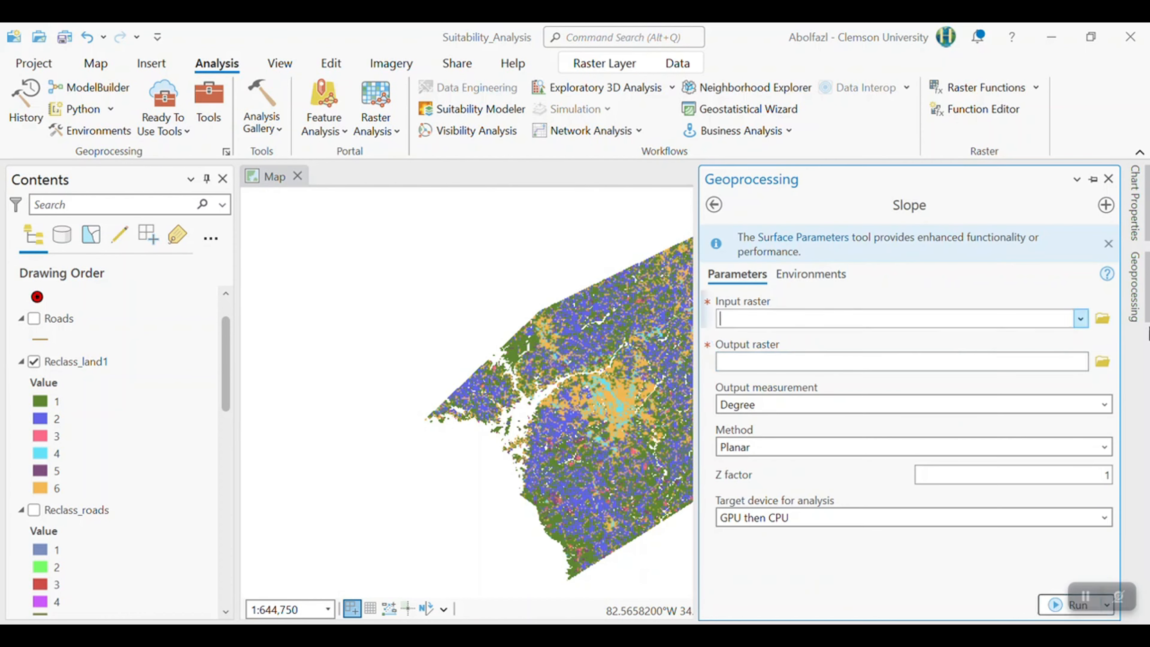
# Run Slope on the dem raster with Degree as the output measurement
pyautogui.click(1082, 320)
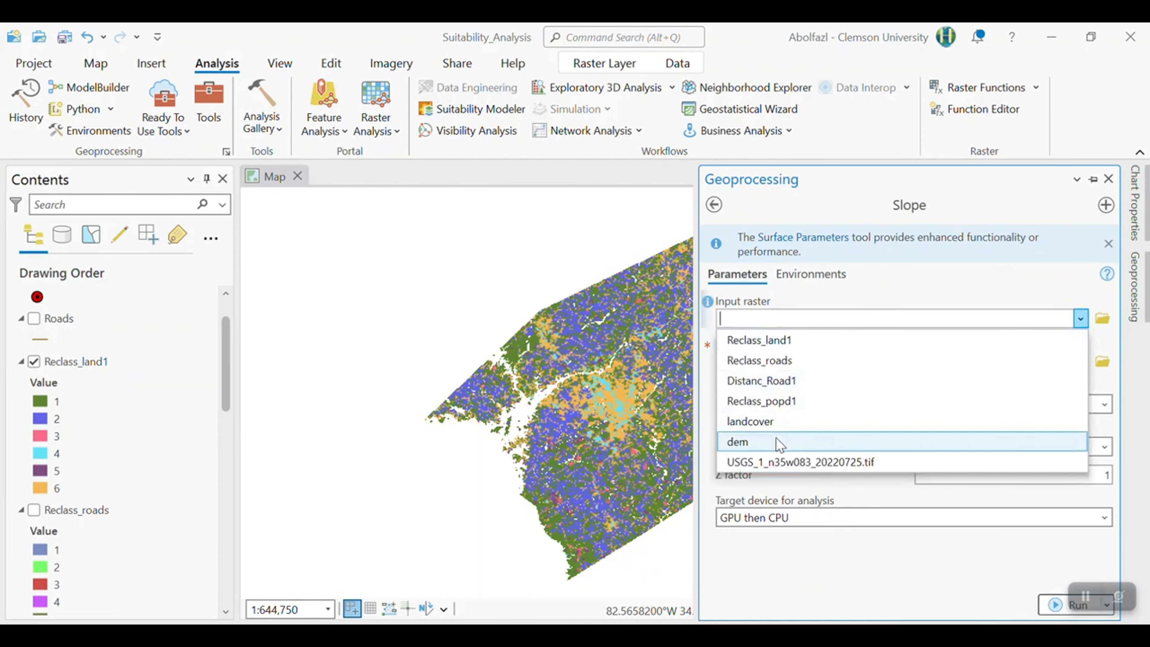
pyautogui.click(778, 442)
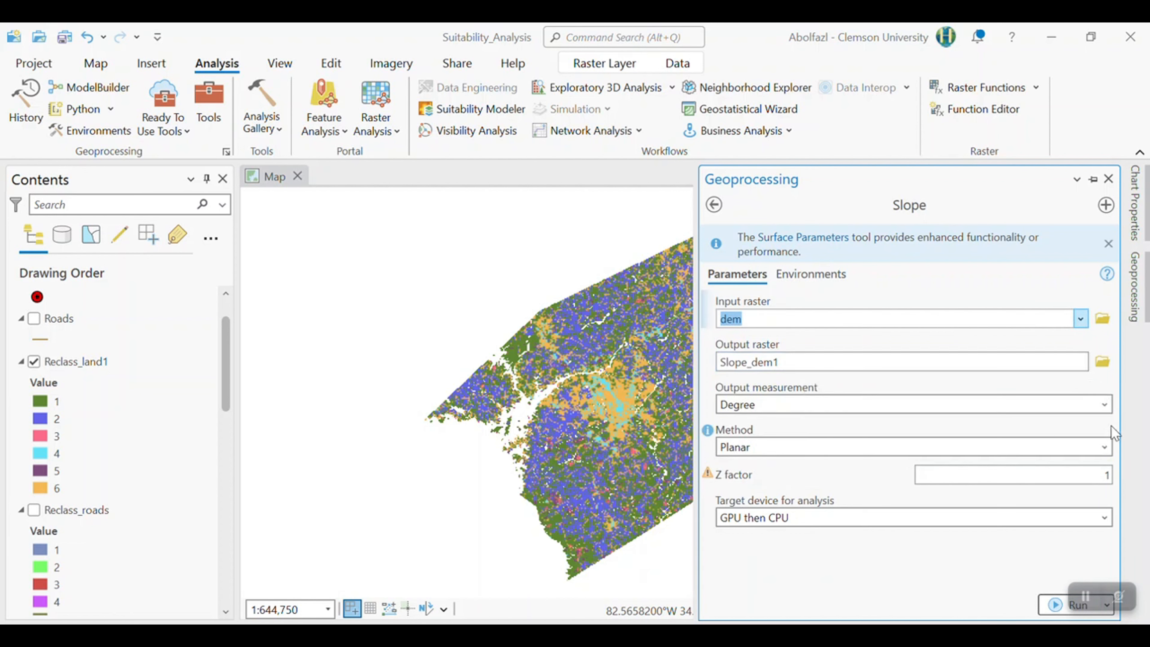
pyautogui.click(1105, 405)
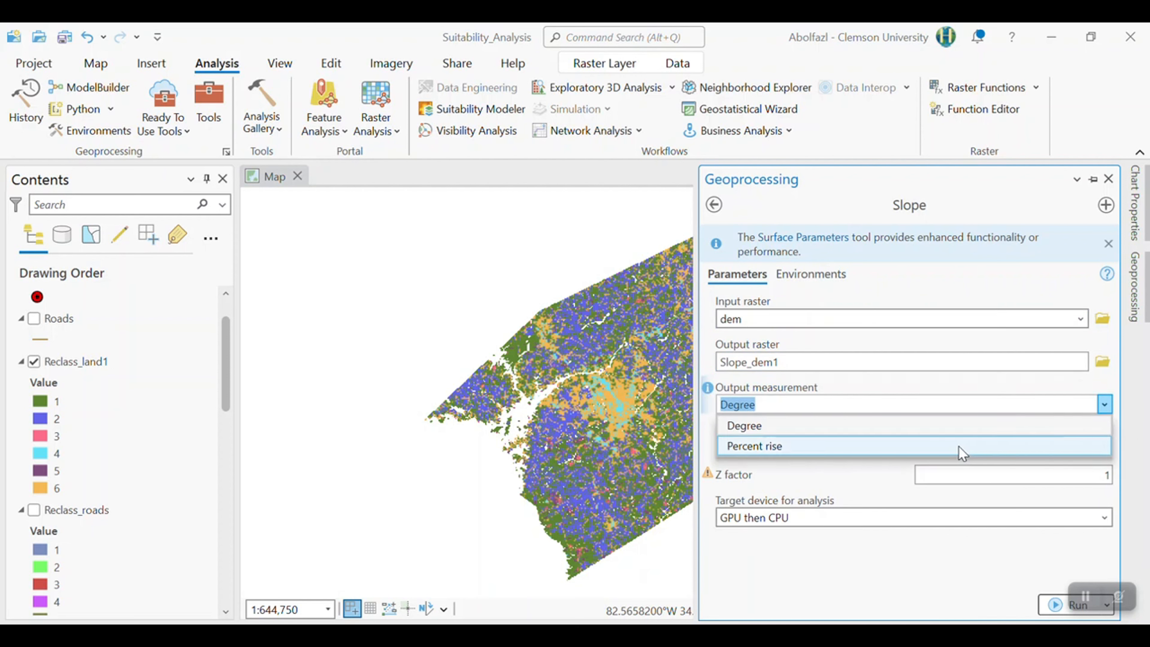
pyautogui.click(855, 432)
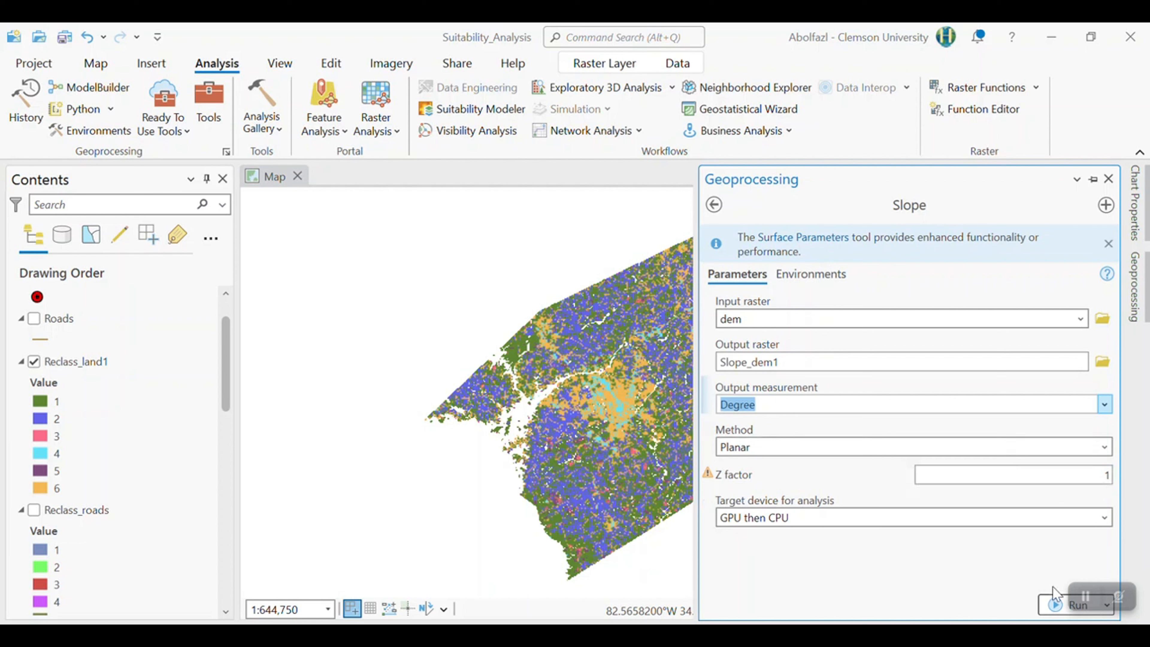
pyautogui.click(1054, 606)
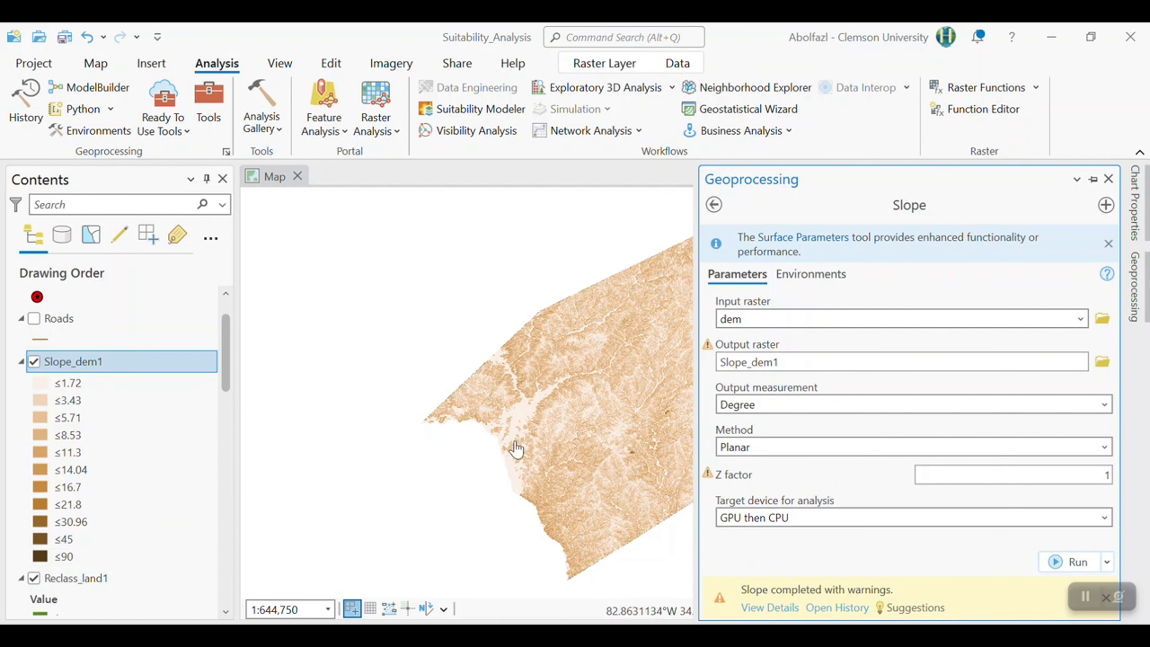
# Open the Reclassify tool through the recent reclass search and set Slope_dem1 as the input raster
pyautogui.moveTo(618, 451); pyautogui.dragTo(577, 424)
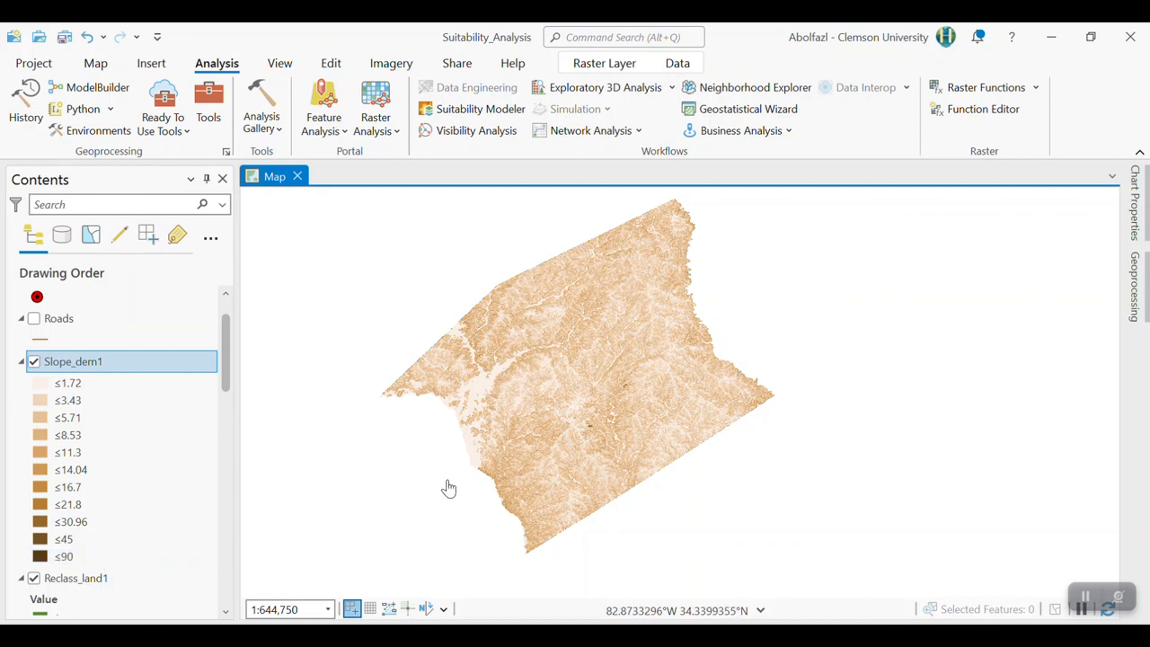
pyautogui.click(209, 129)
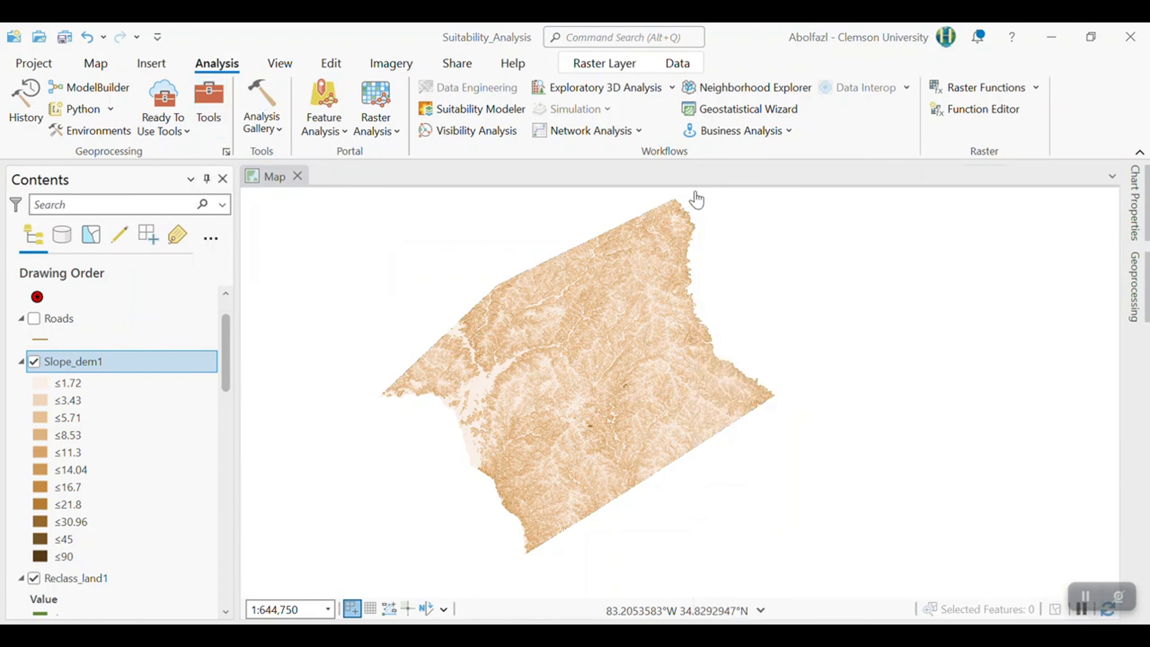
pyautogui.click(204, 108)
pyautogui.click(1084, 204)
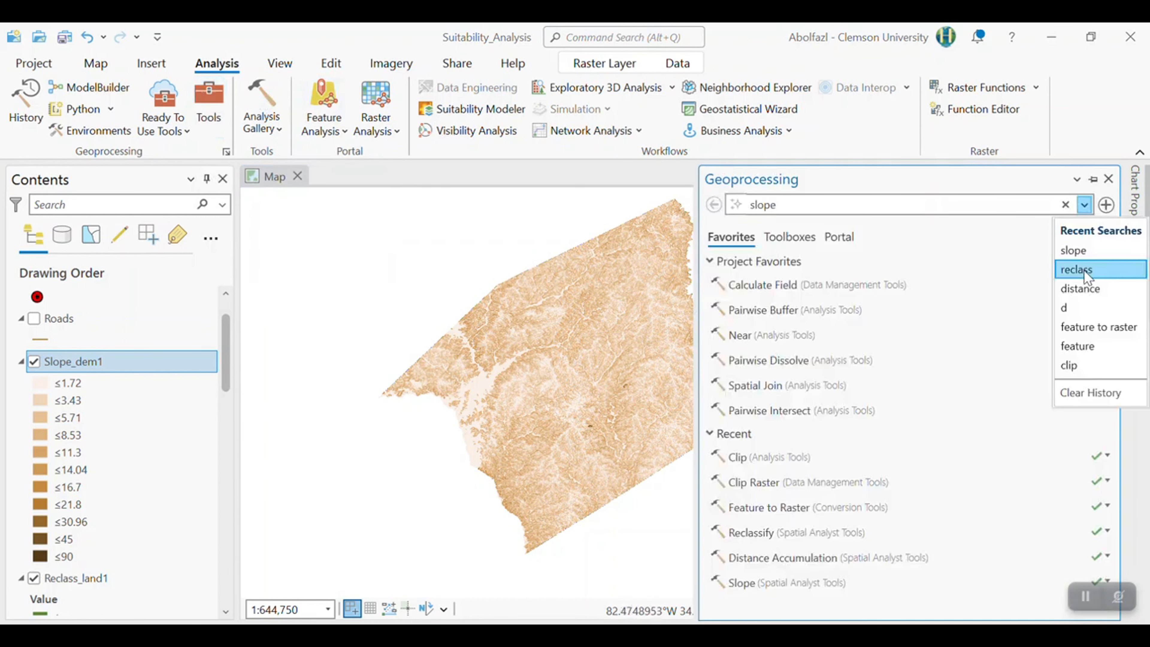
pyautogui.click(1082, 270)
pyautogui.click(821, 334)
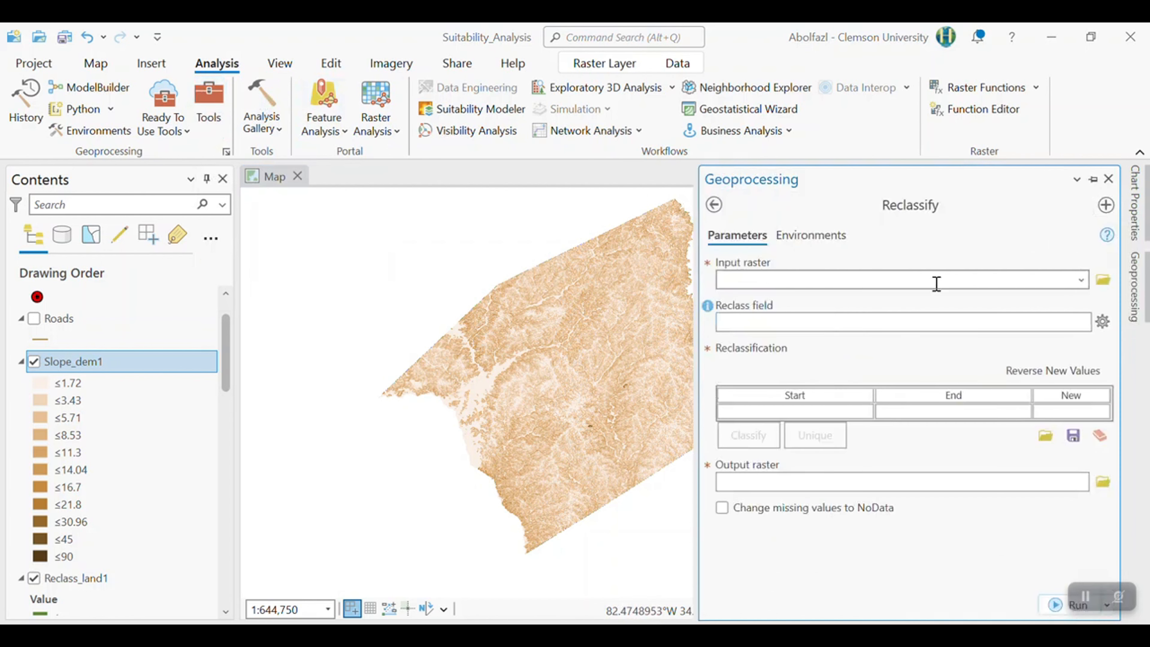
pyautogui.click(1080, 281)
pyautogui.click(814, 300)
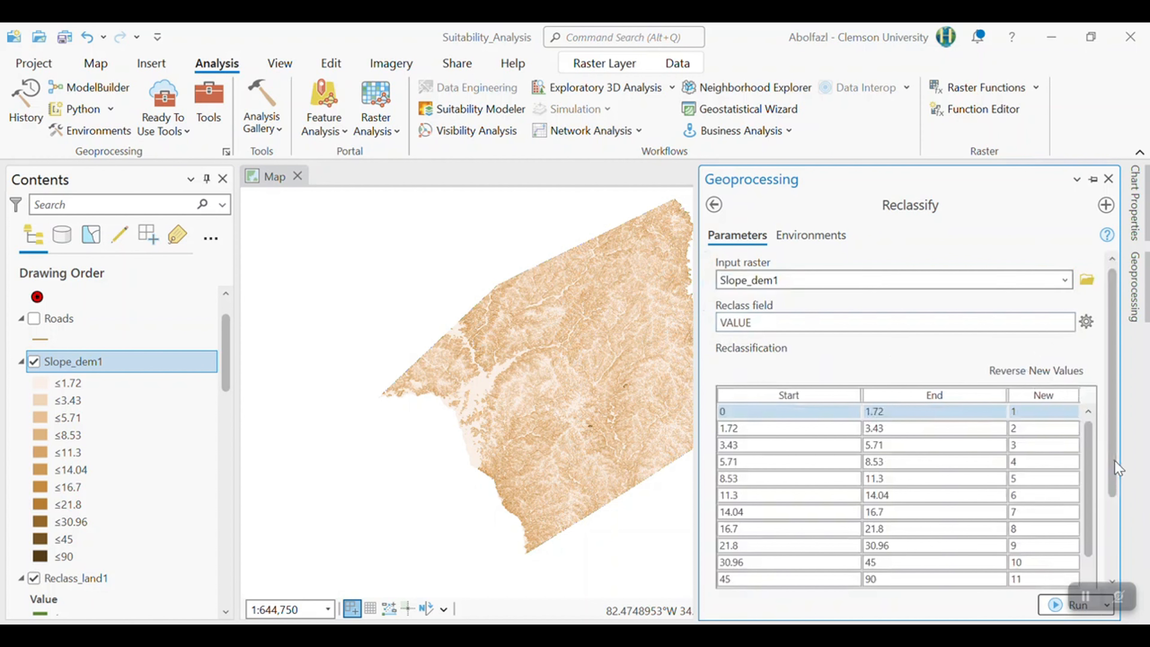
# Classify the slope values with the Quantile method into 7 classes
pyautogui.moveTo(1114, 460); pyautogui.dragTo(1111, 557)
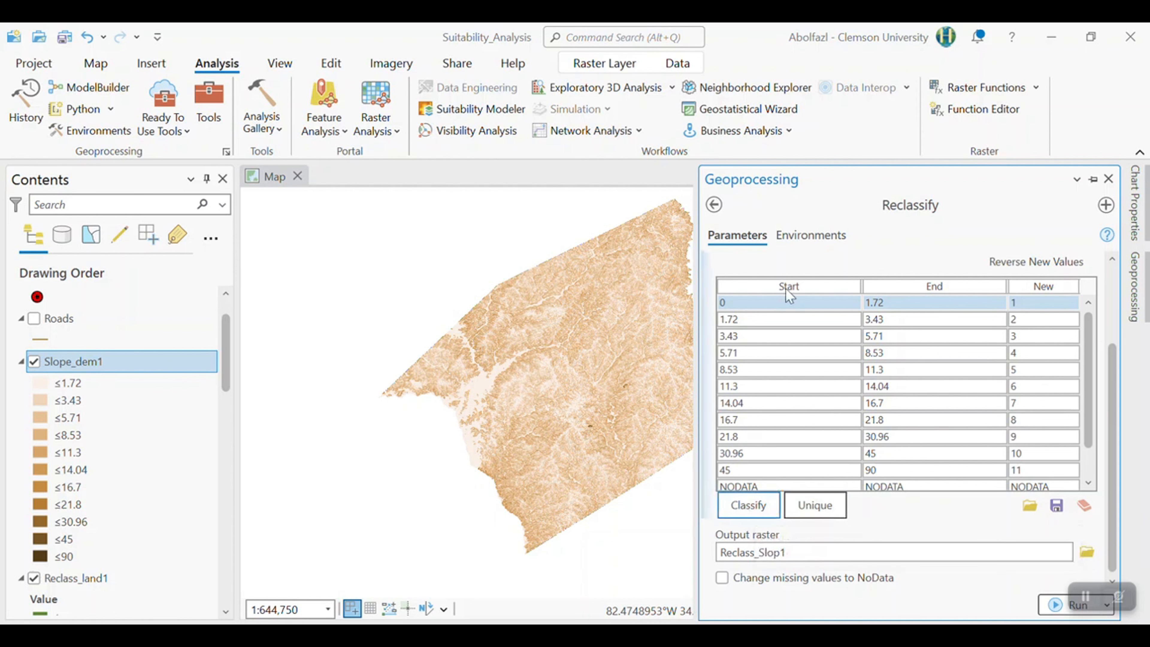
pyautogui.click(575, 171)
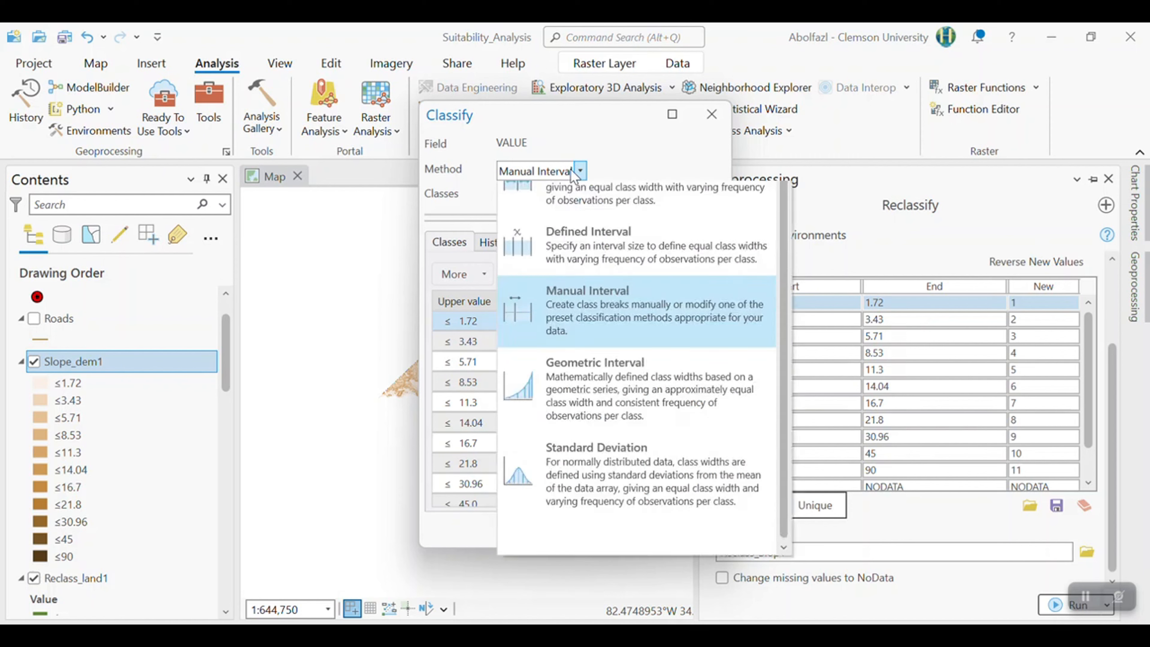
pyautogui.scroll(1, 572, 182)
pyautogui.click(575, 197)
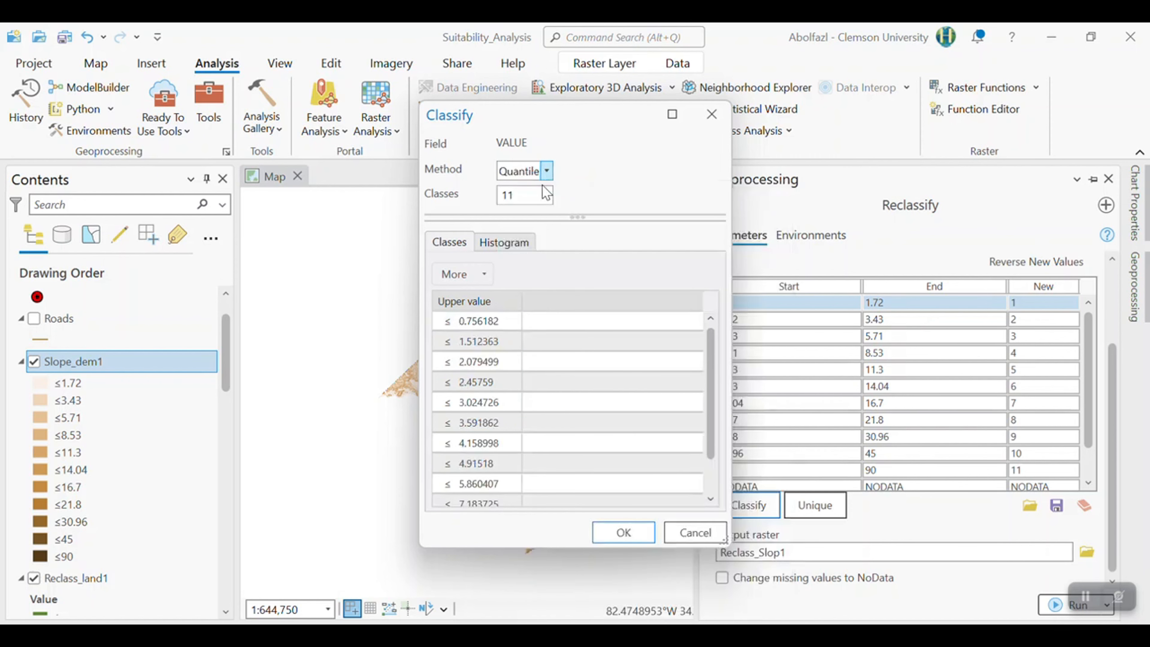
pyautogui.click(546, 194)
pyautogui.scroll(3, 514, 273)
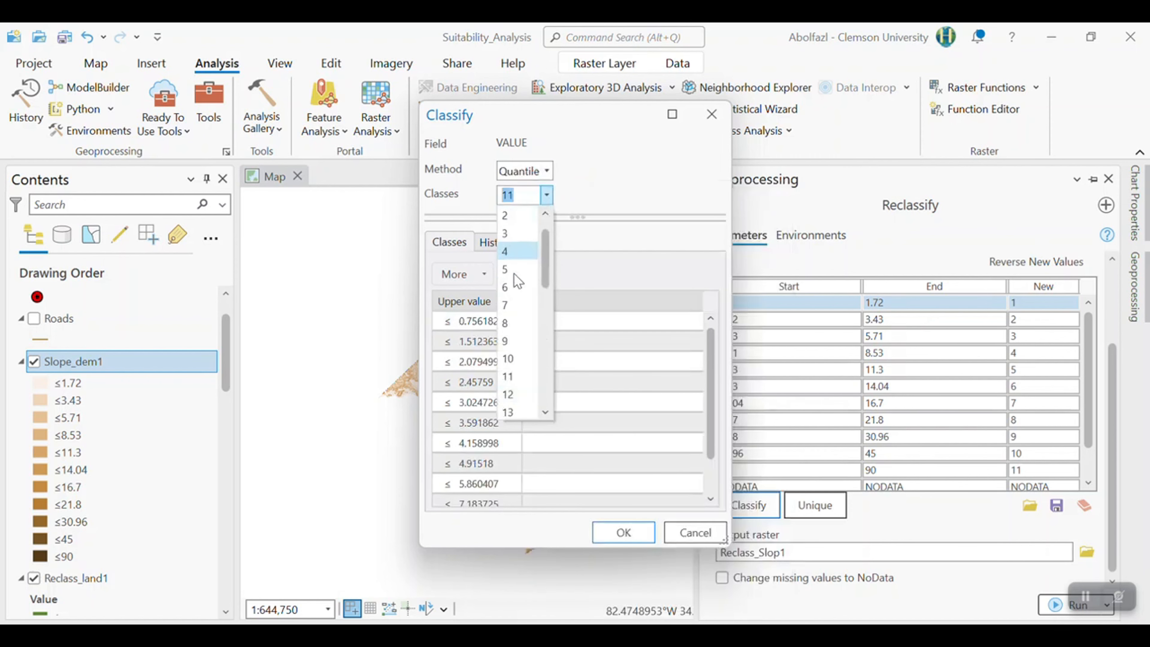
pyautogui.click(514, 304)
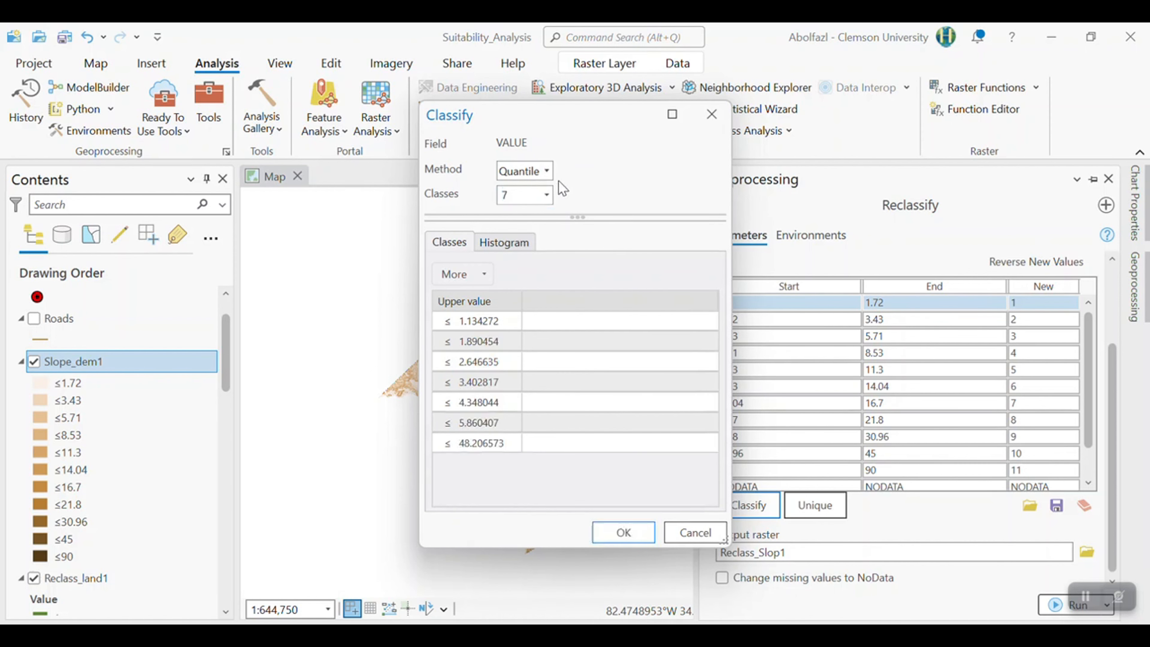
# Set the upper values of the first three slope classes to 1, 2 and 3
pyautogui.click(491, 323)
pyautogui.click(494, 321)
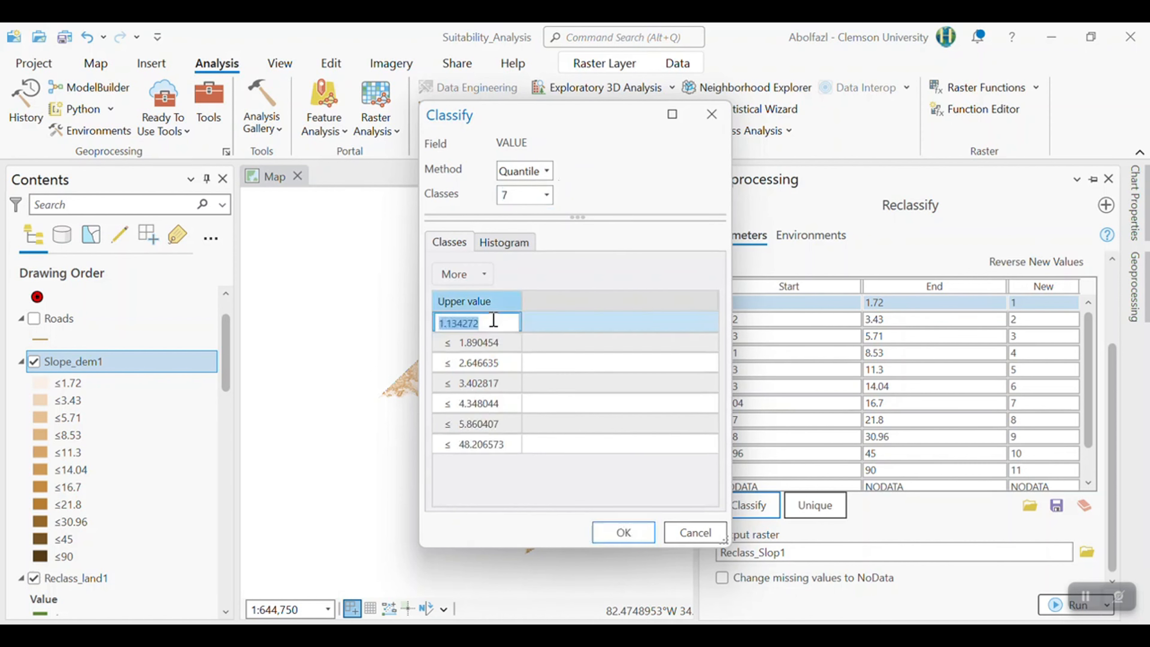
pyautogui.write('1')
pyautogui.press('Return')
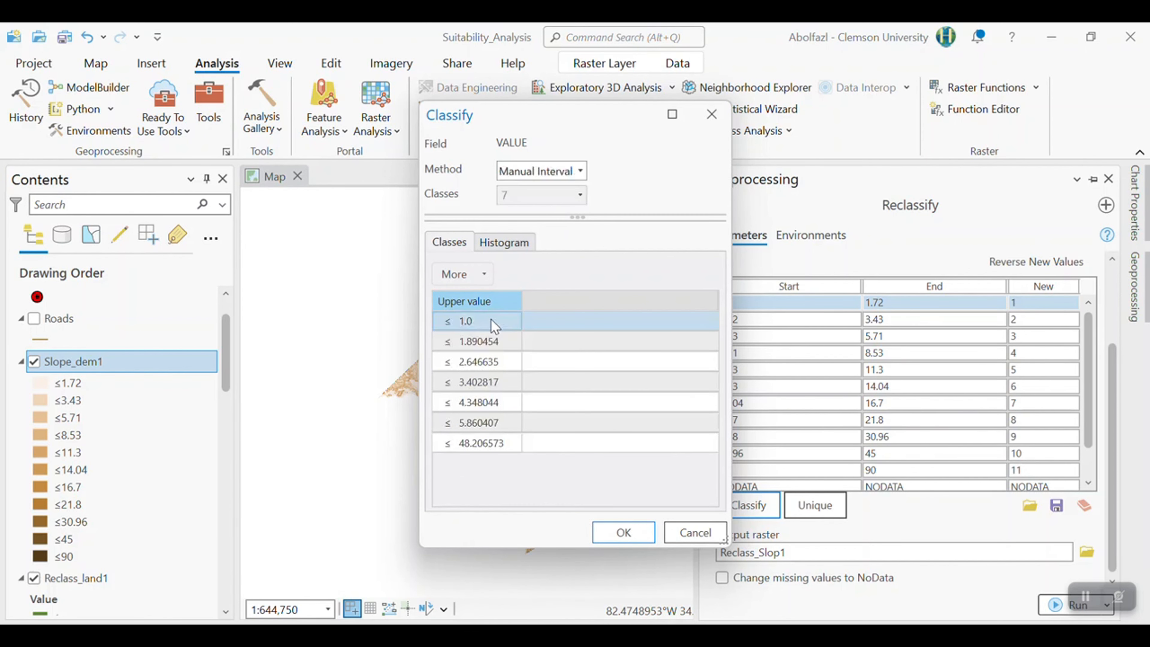
pyautogui.click(496, 342)
pyautogui.click(495, 341)
pyautogui.write('2')
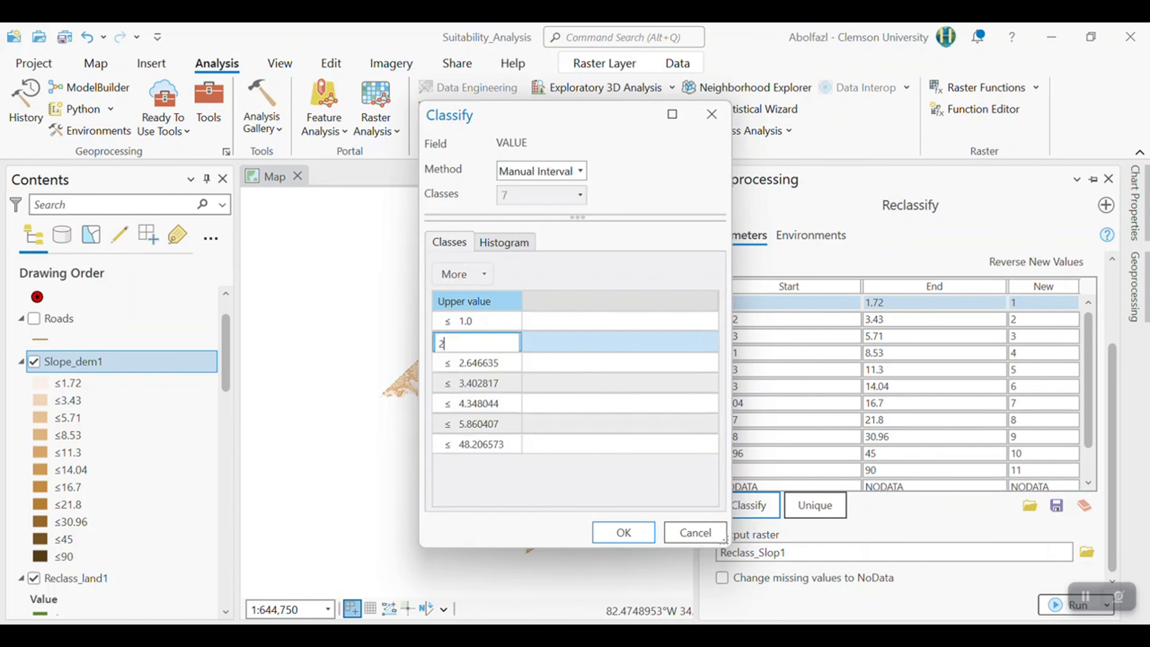
pyautogui.press('Return')
pyautogui.click(496, 361)
pyautogui.click(497, 362)
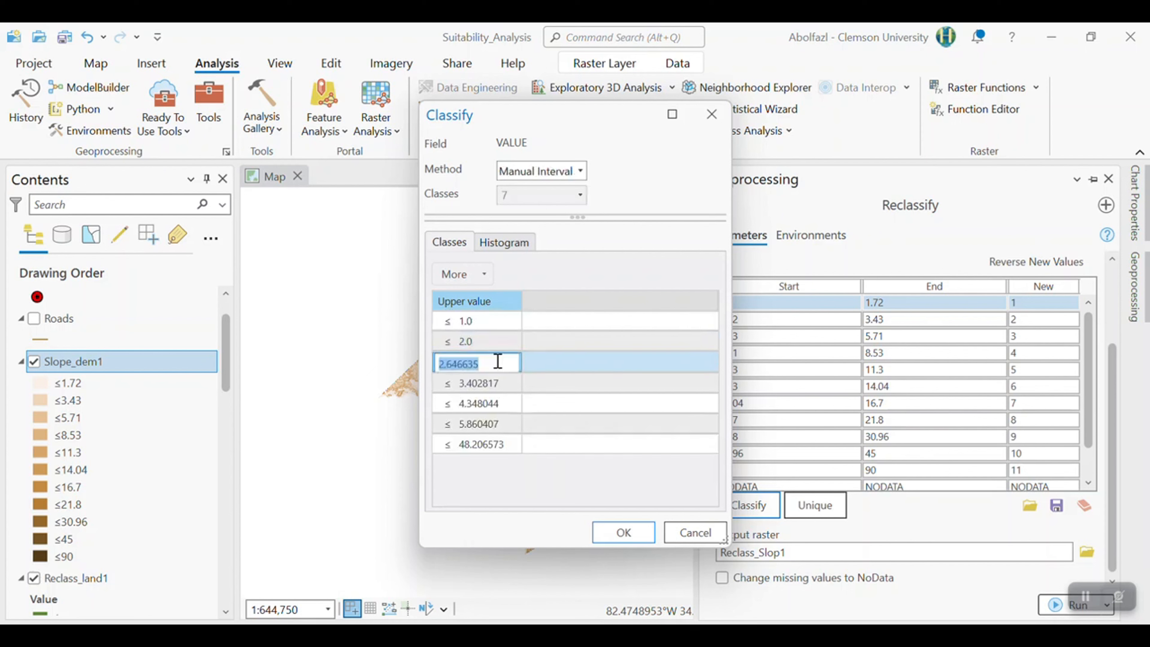
pyautogui.write('3')
pyautogui.press('Return')
# Set the upper values of the fourth, fifth and sixth slope classes to 4, 5 and 6, and accept the classification
pyautogui.click(499, 375)
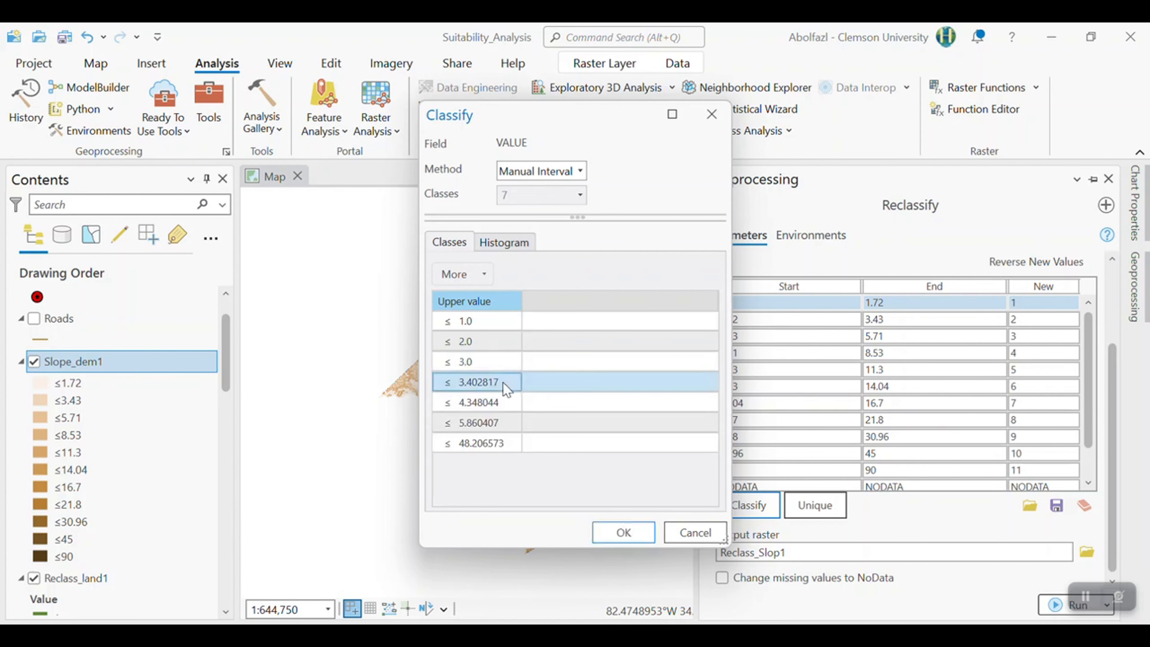
pyautogui.click(503, 381)
pyautogui.write('4')
pyautogui.press('Return')
pyautogui.click(500, 399)
pyautogui.click(500, 400)
pyautogui.write('5')
pyautogui.press('Return')
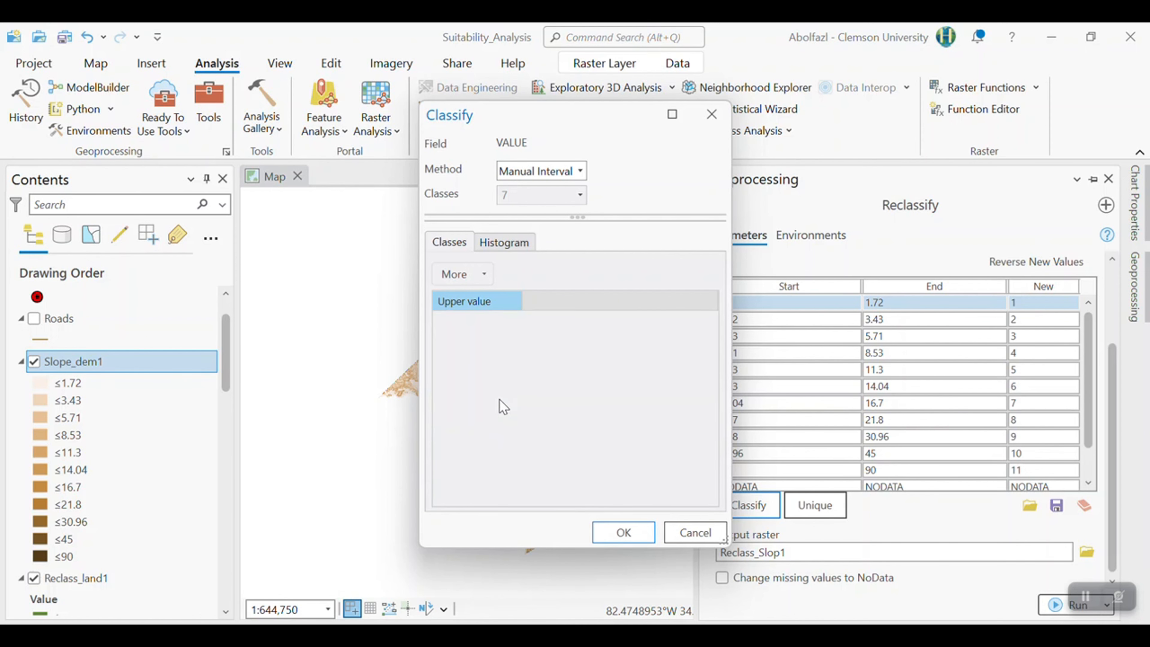
pyautogui.click(495, 422)
pyautogui.write('6')
pyautogui.press('Return')
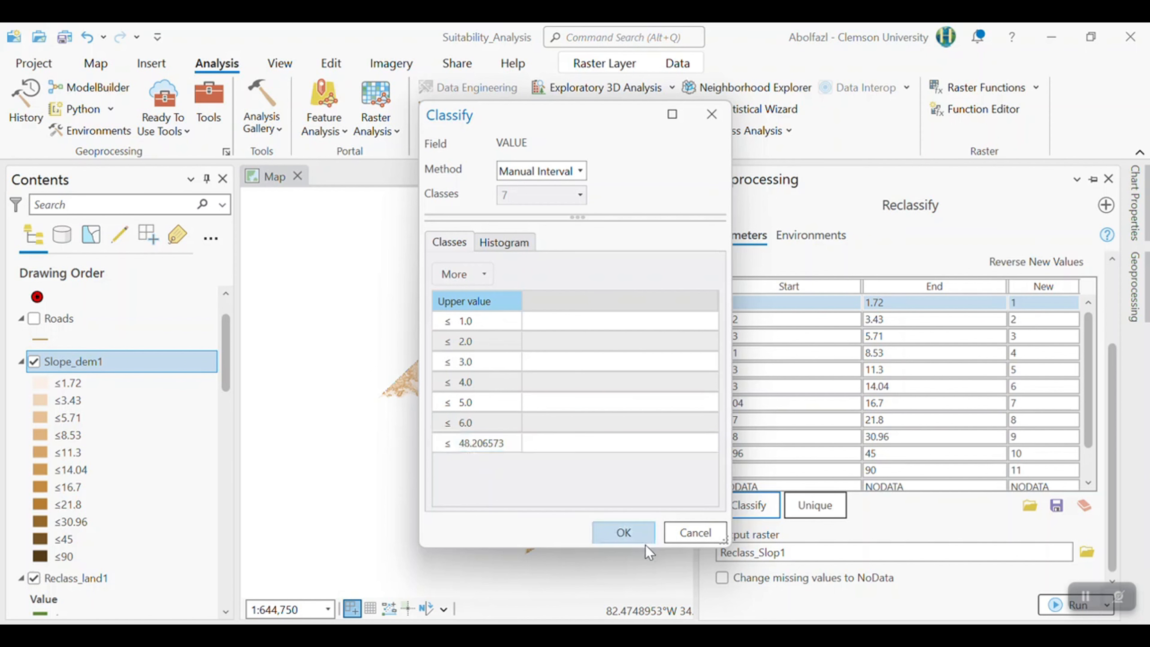
pyautogui.click(621, 533)
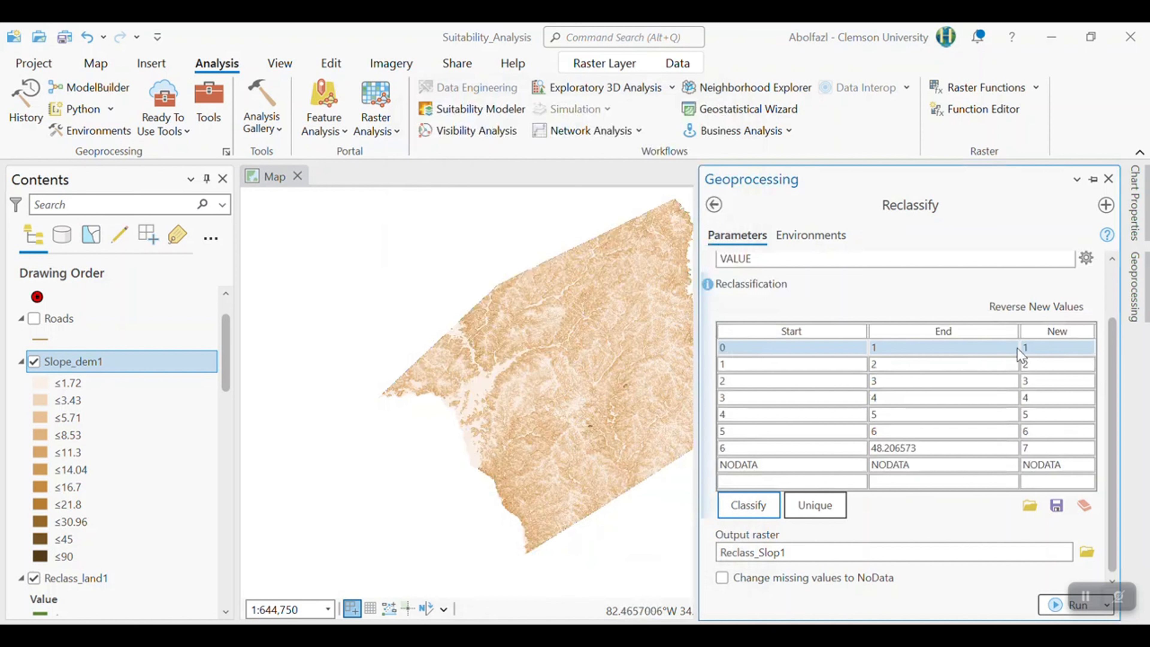
# Assign new values 6, 5 and 4 to the slope ranges 0–1, 1–2 and 2–3 in the reclassification table
pyautogui.doubleClick(1037, 351)
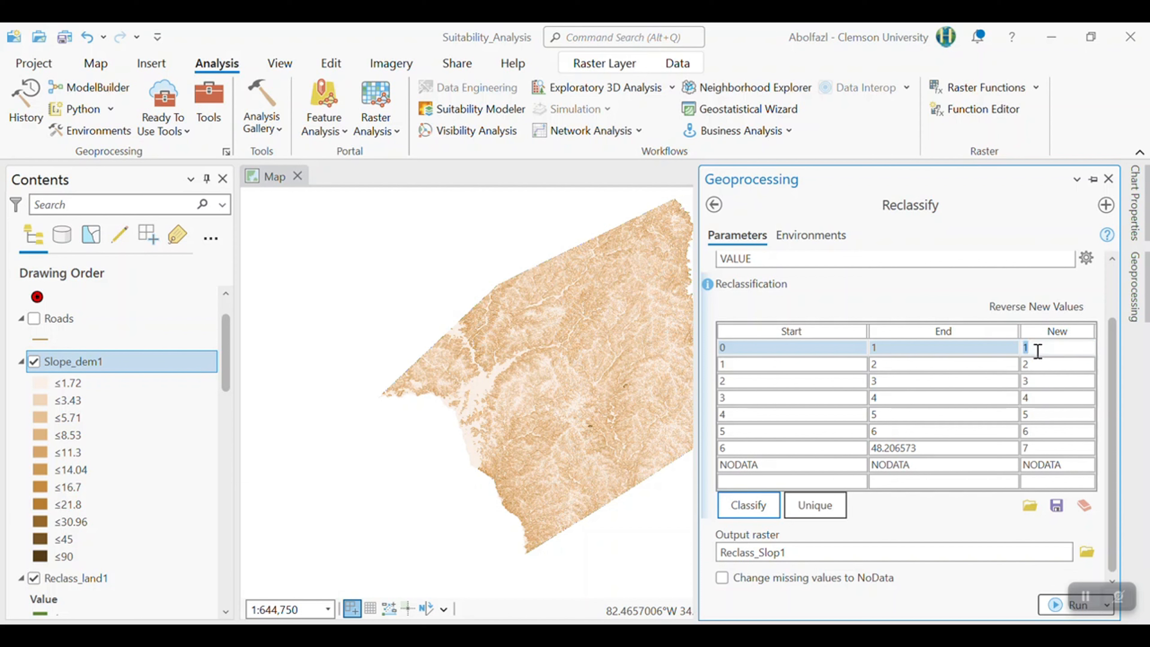
pyautogui.write('6')
pyautogui.doubleClick(1057, 365)
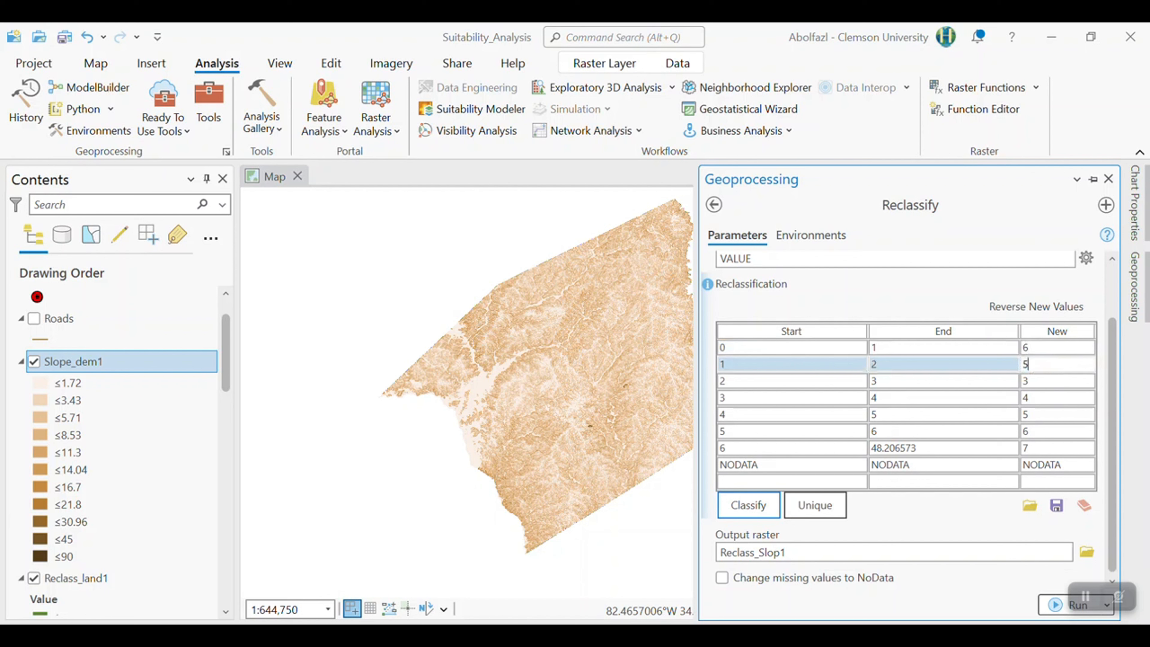
pyautogui.write('5')
pyautogui.press('Return')
pyautogui.doubleClick(1061, 378)
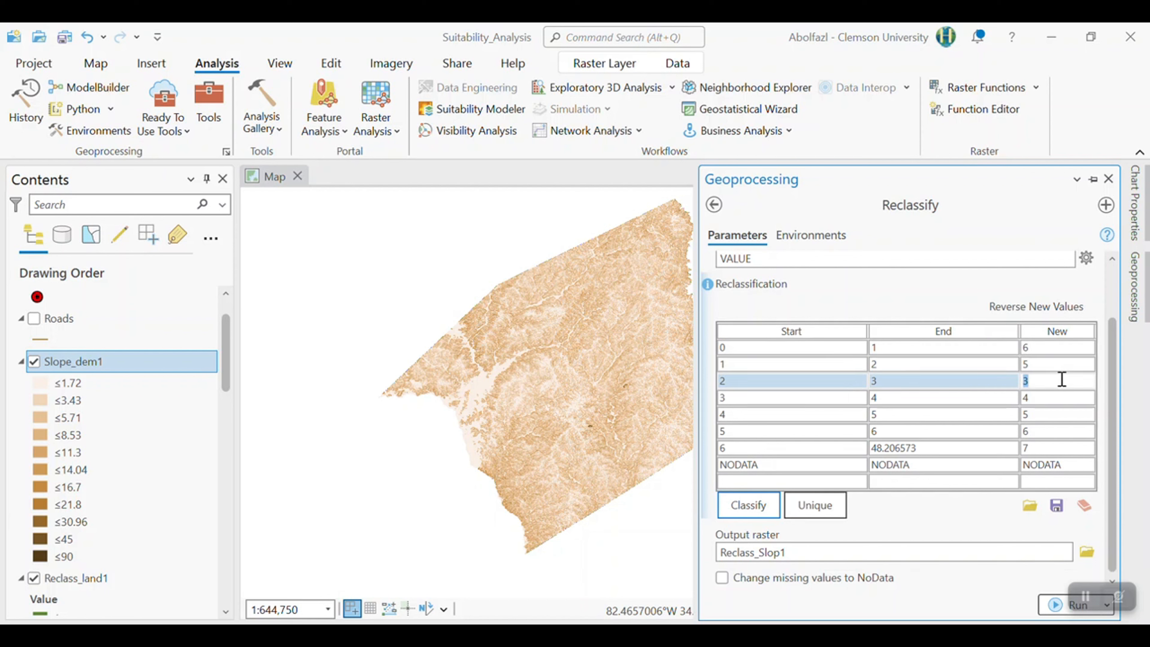
pyautogui.write('4')
pyautogui.press('Return')
# Assign new values 3, 2 and 1 to the slope ranges 3–4, 4–5 and 5–6
pyautogui.doubleClick(1039, 395)
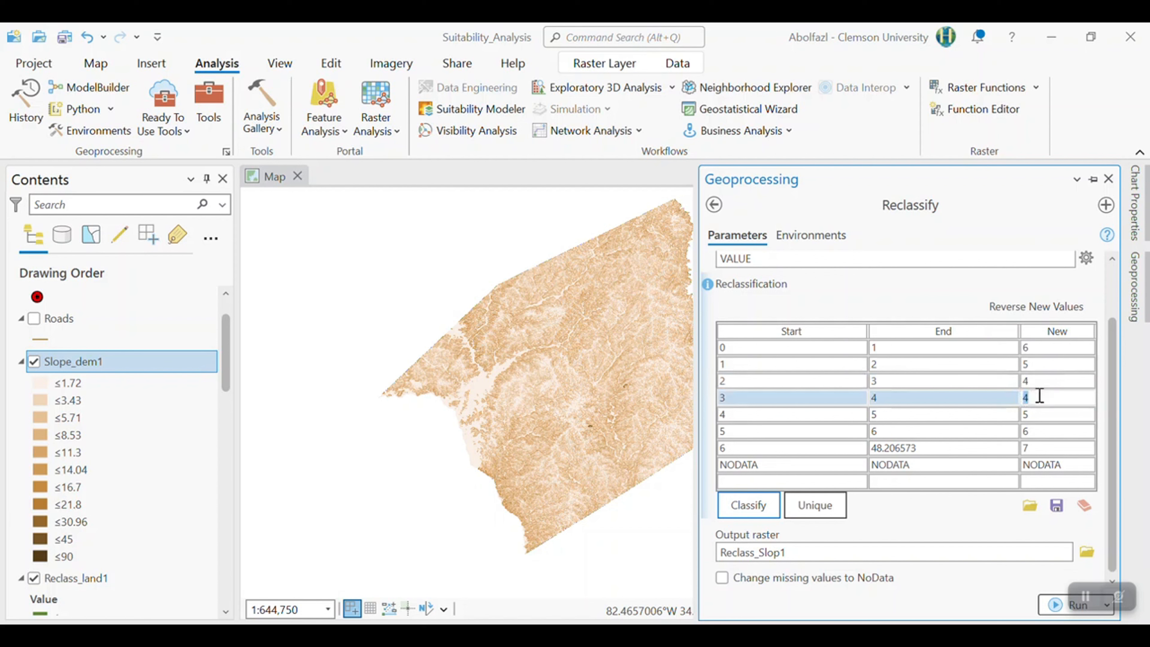
pyautogui.write('3')
pyautogui.press('Return')
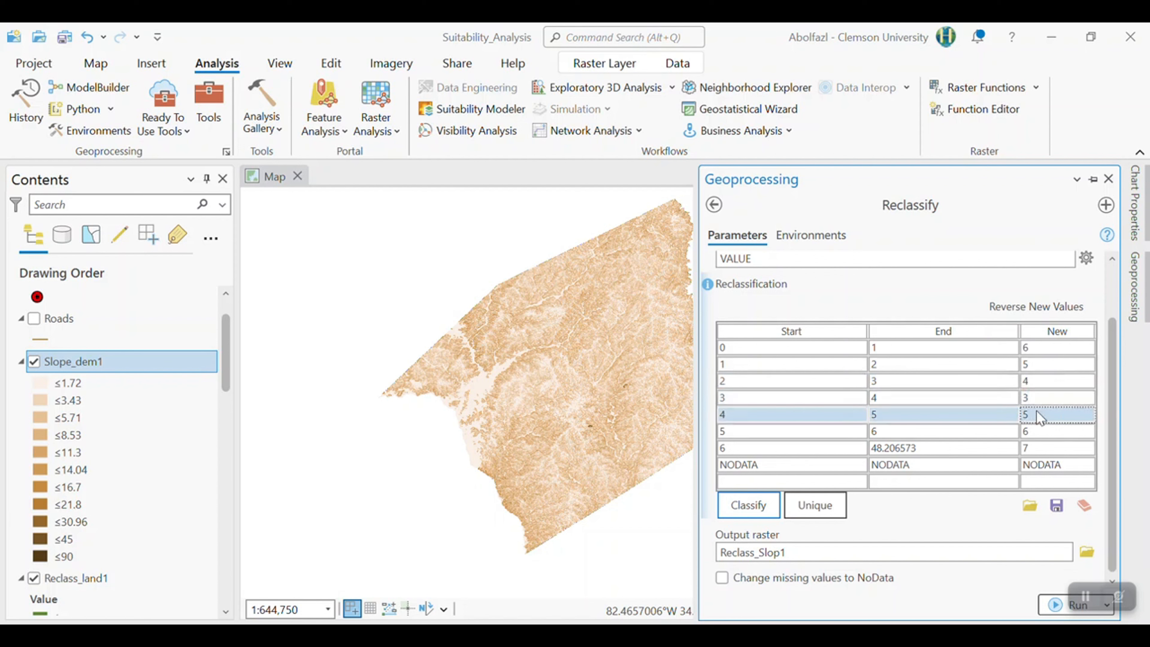
pyautogui.doubleClick(1037, 411)
pyautogui.write('2')
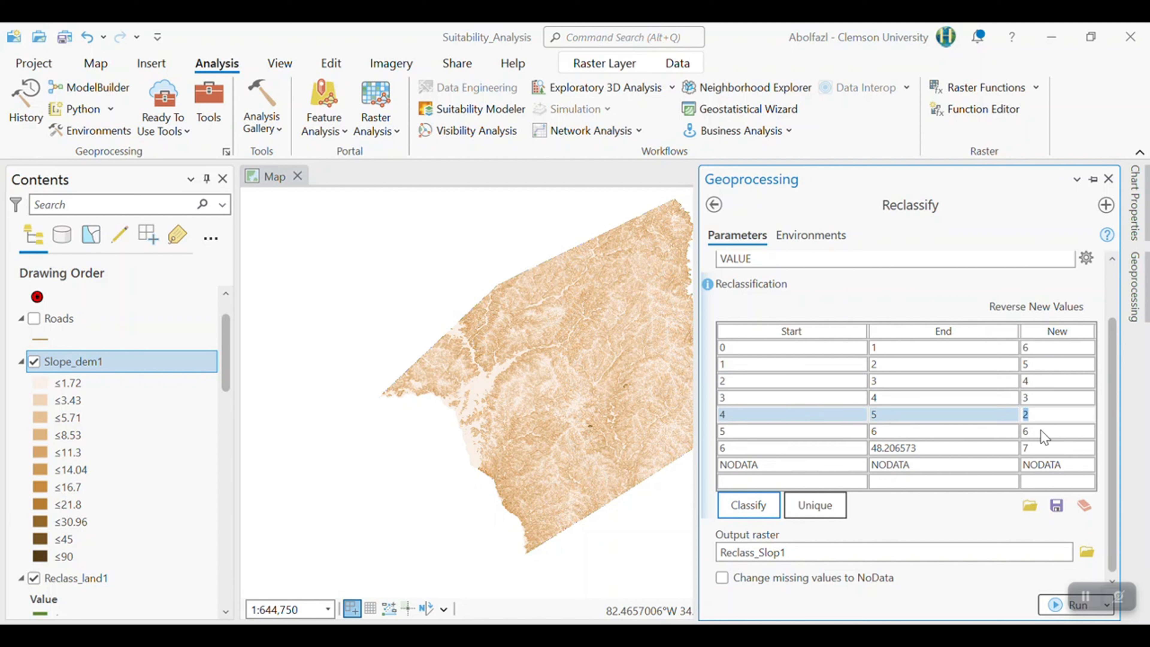
pyautogui.press('Return')
pyautogui.doubleClick(1040, 430)
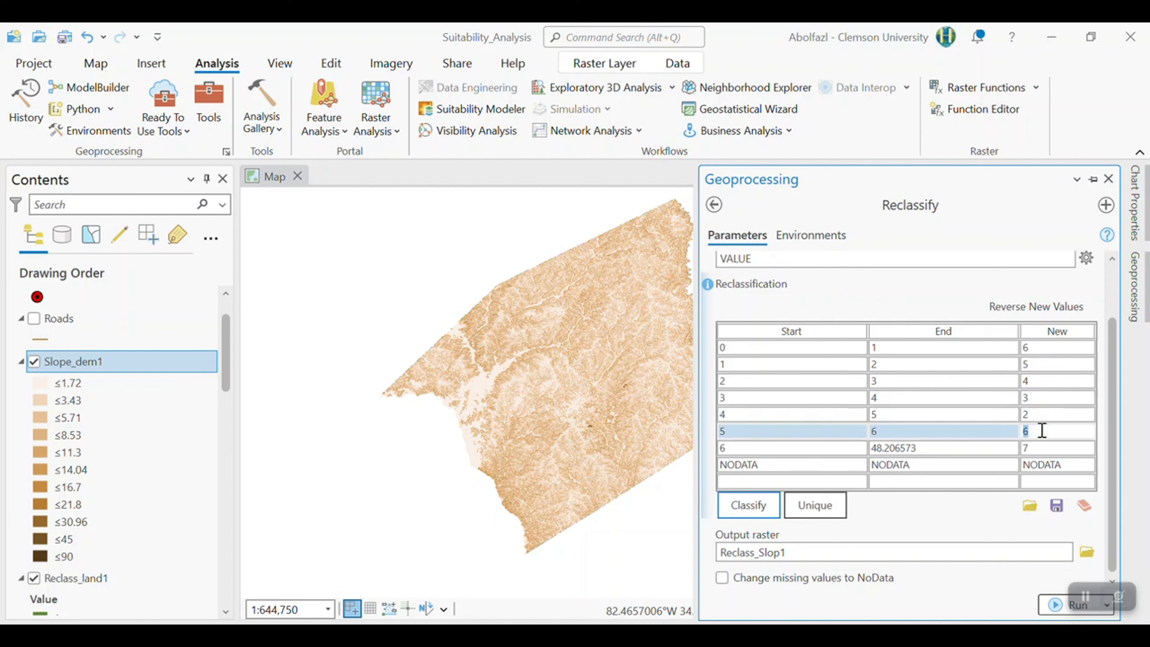
pyautogui.write('1')
pyautogui.press('Return')
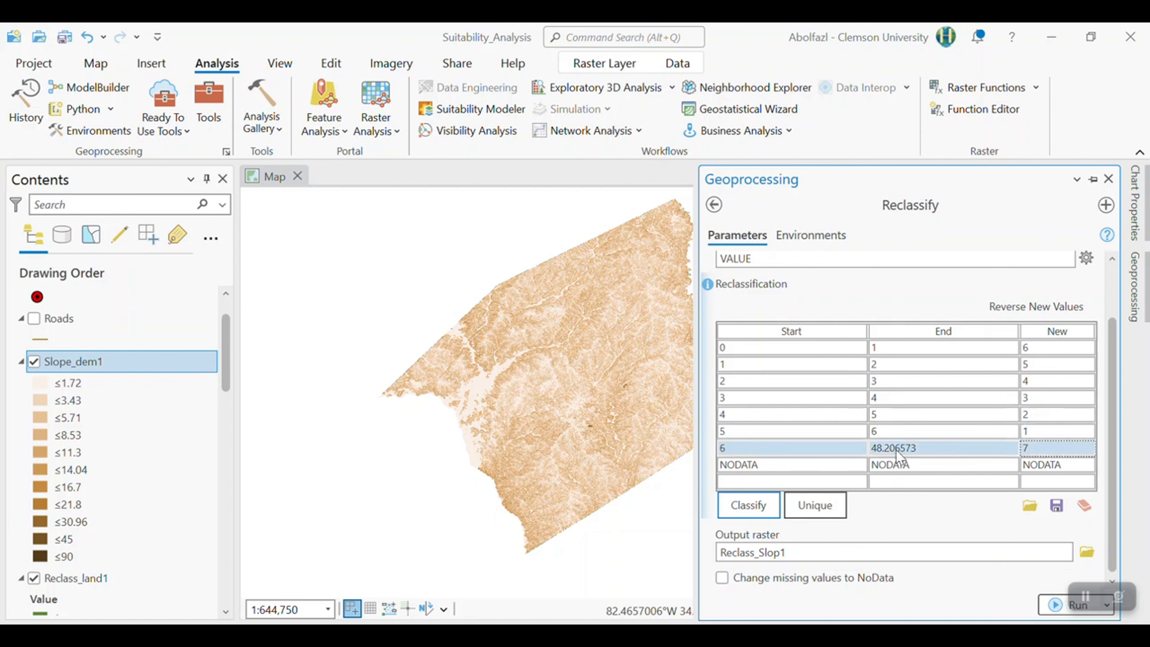
# Assign NODATA to the slope range above 6 and run Reclassify with Reclass_Slop1 as the output raster
pyautogui.click(1074, 468)
pyautogui.click(1070, 466)
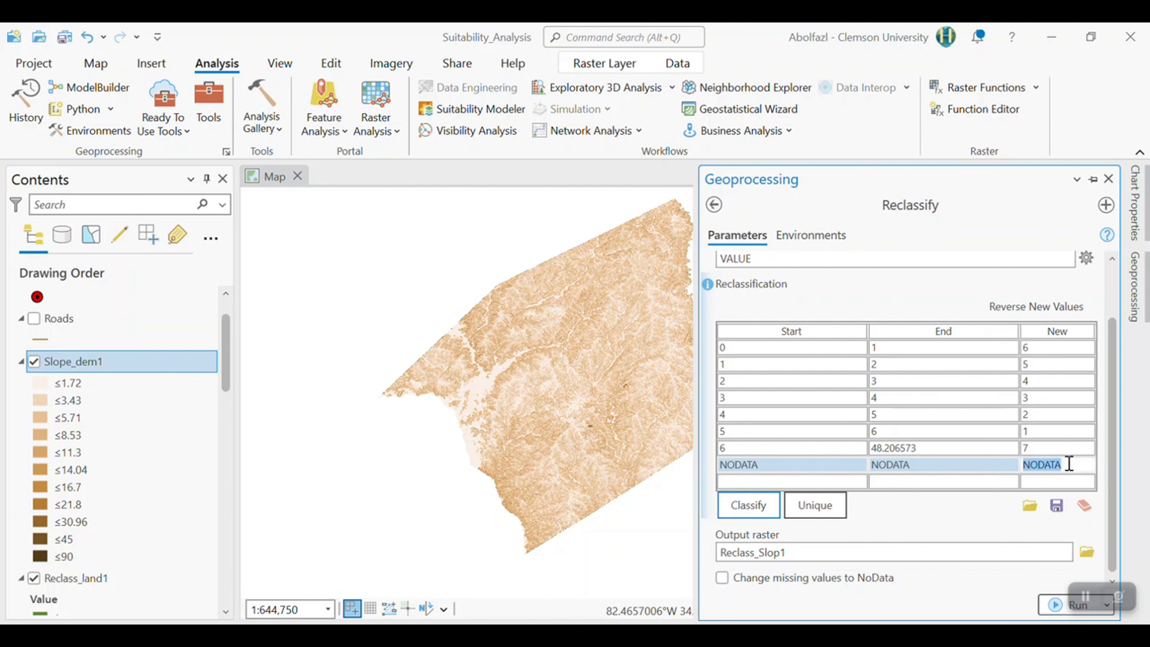
pyautogui.moveTo(1065, 464); pyautogui.dragTo(1014, 466)
pyautogui.hotkey('ctrl', 'c')
pyautogui.click(1051, 448)
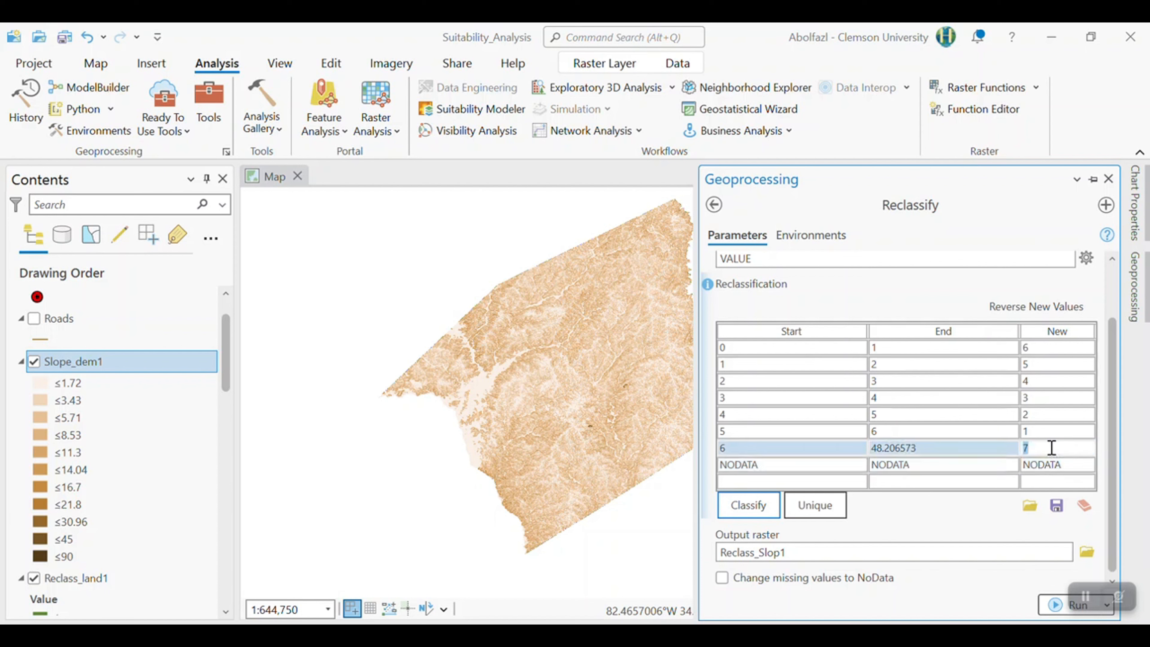
pyautogui.hotkey('ctrl', 'v')
pyautogui.press('Return')
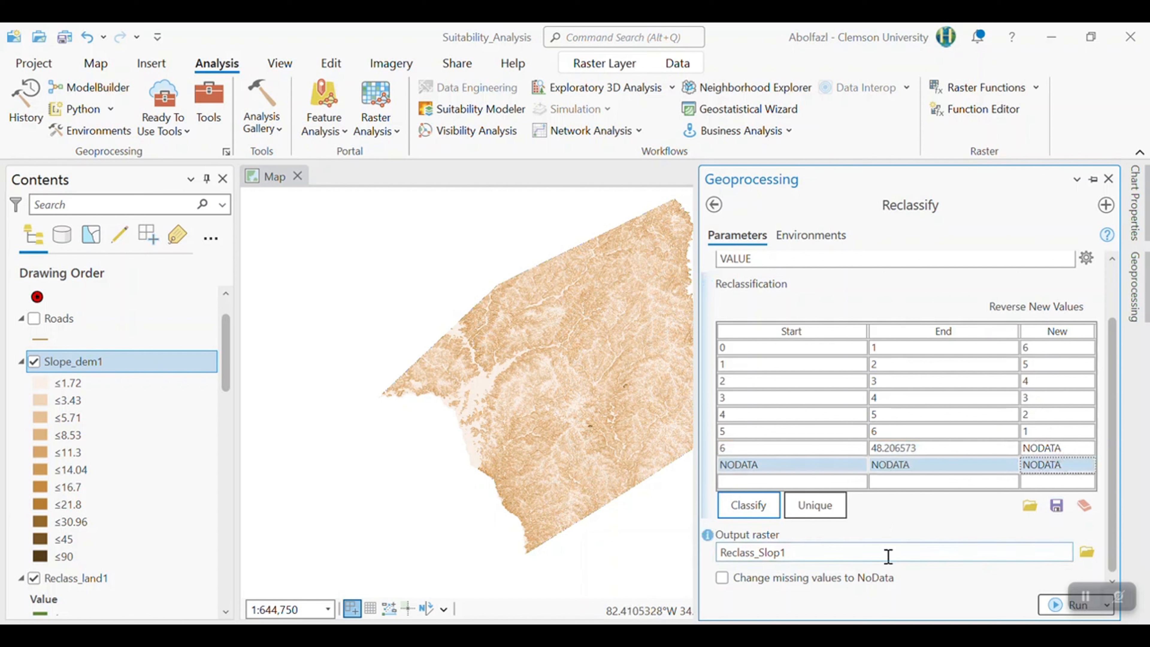
pyautogui.click(880, 581)
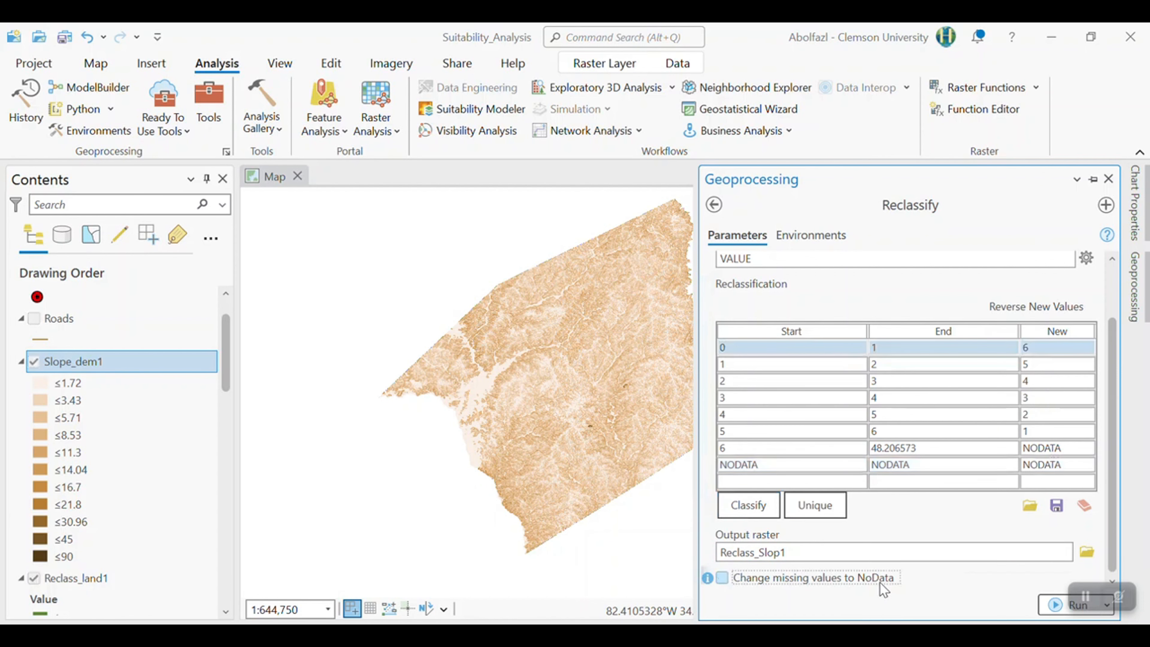
pyautogui.click(1059, 604)
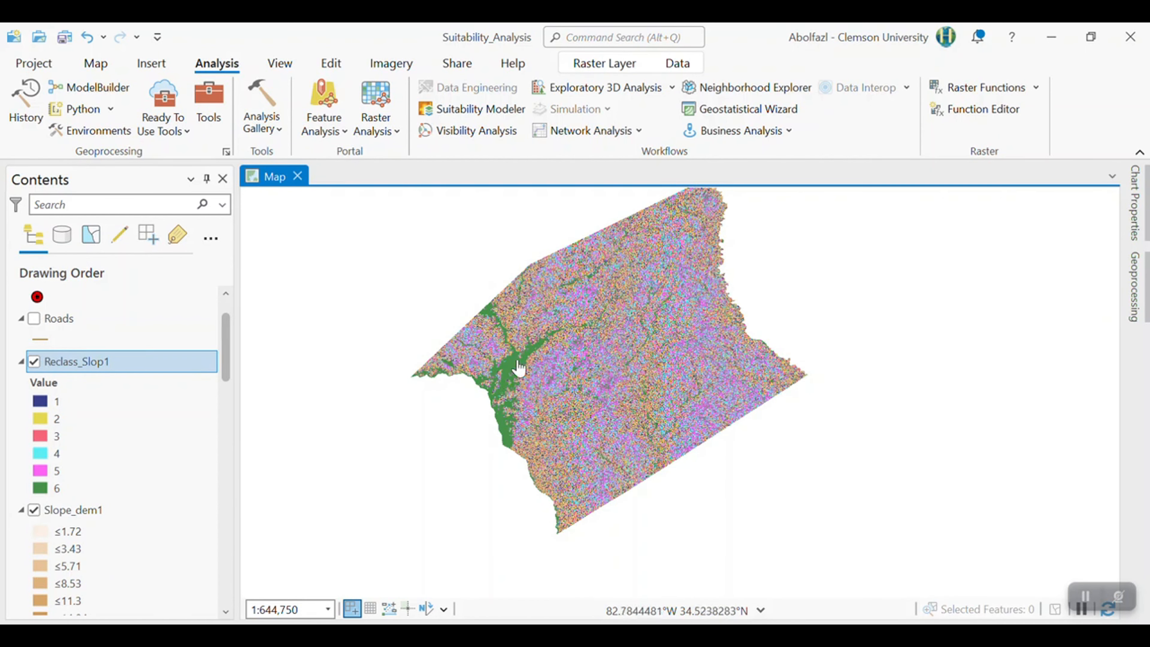
# Inspect the Reclass_Slop1 raster on the map and hide its layer
pyautogui.scroll(2, 525, 371)
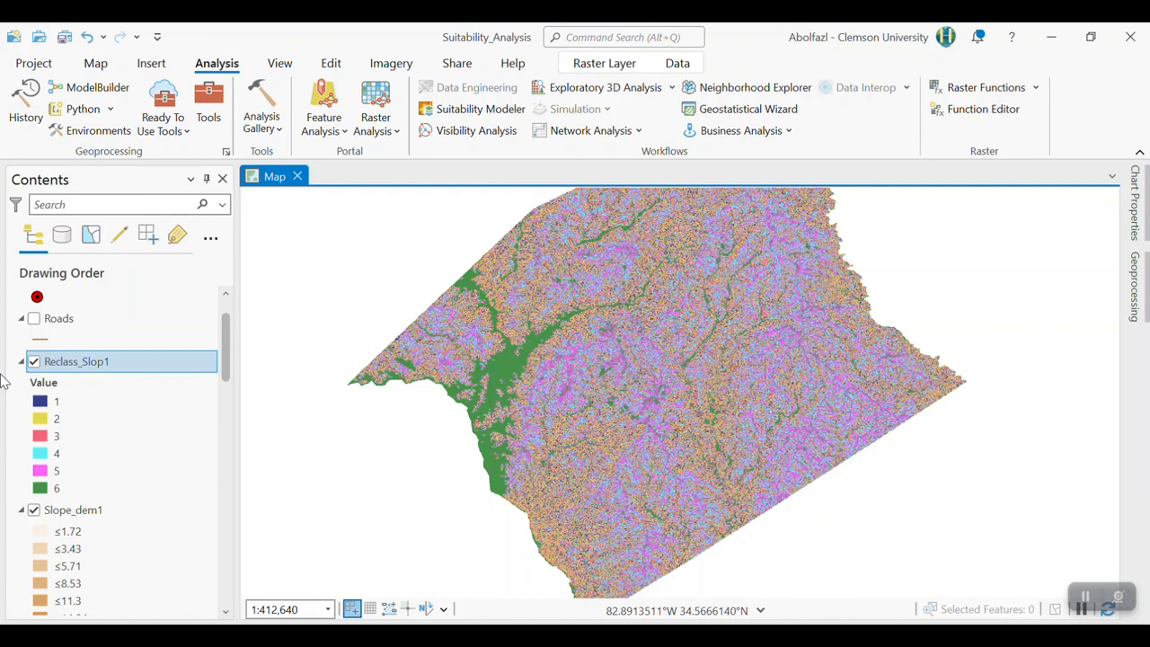
pyautogui.scroll(-2, 505, 378)
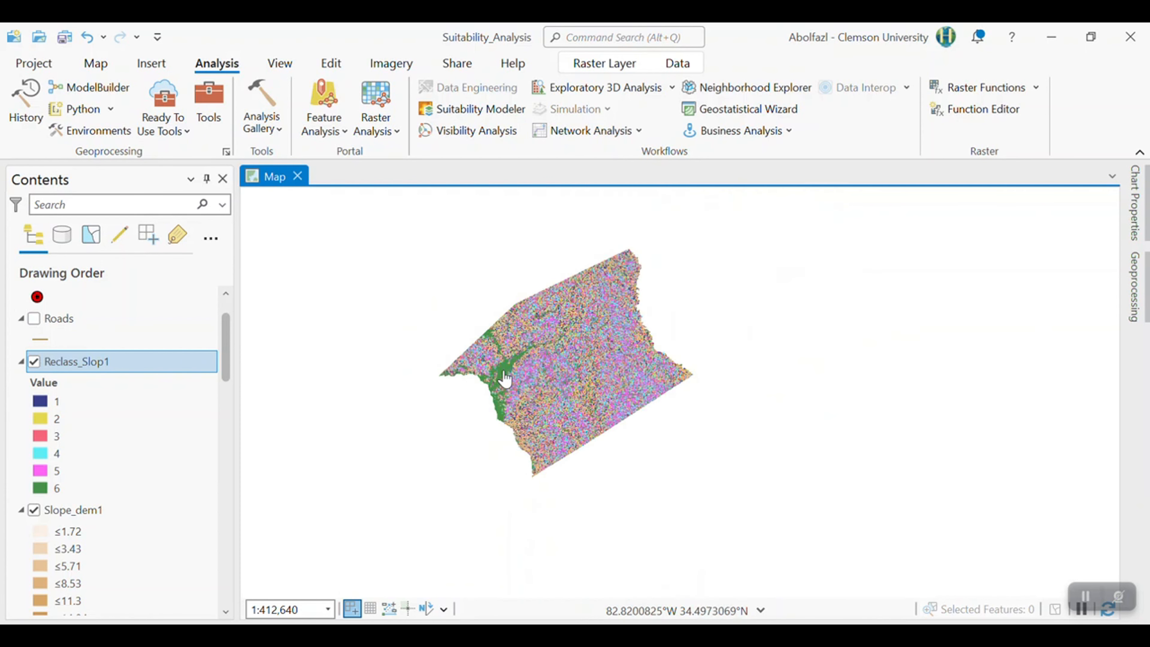
pyautogui.moveTo(558, 376); pyautogui.dragTo(530, 394)
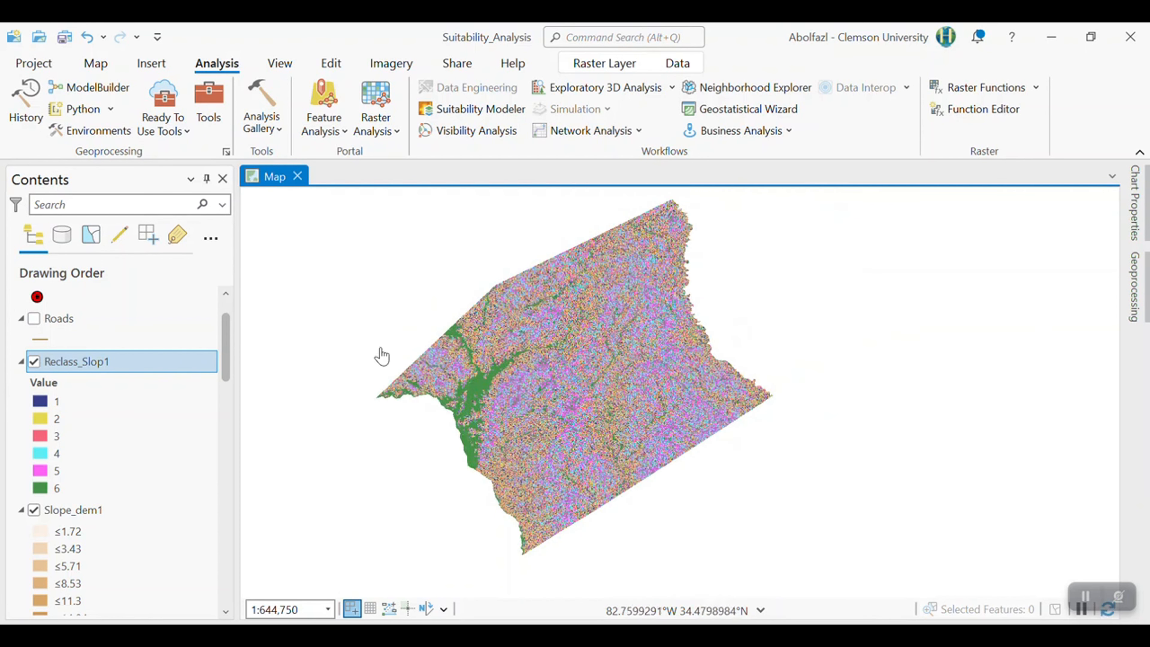
pyautogui.click(34, 361)
pyautogui.scroll(-1, 67, 473)
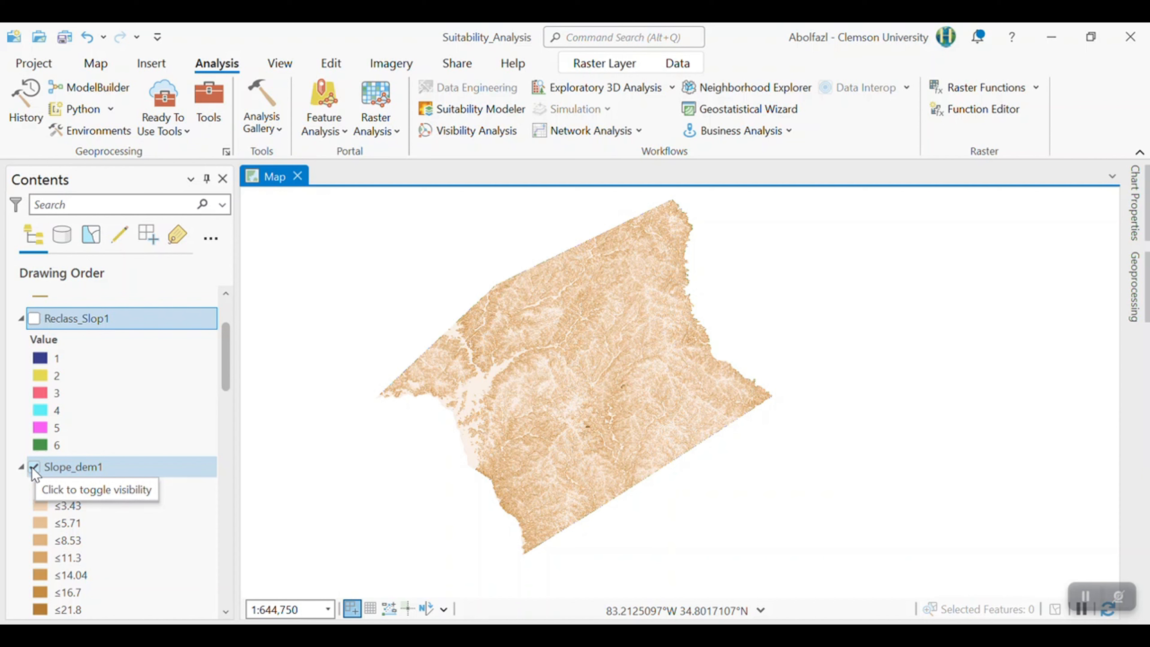
# Run Distance Accumulation with hospitals as the input source and Distanc_hosp1 as the output raster
pyautogui.scroll(-7, 87, 497)
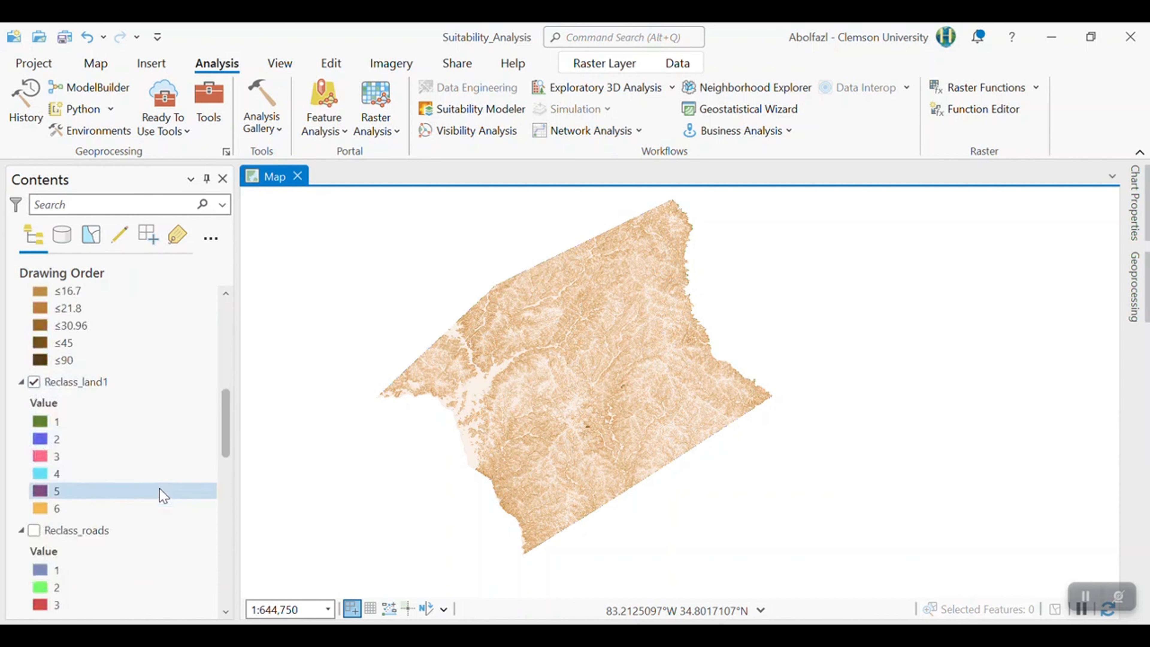
pyautogui.scroll(-4, 161, 507)
pyautogui.scroll(-2, 166, 525)
pyautogui.scroll(2, 170, 529)
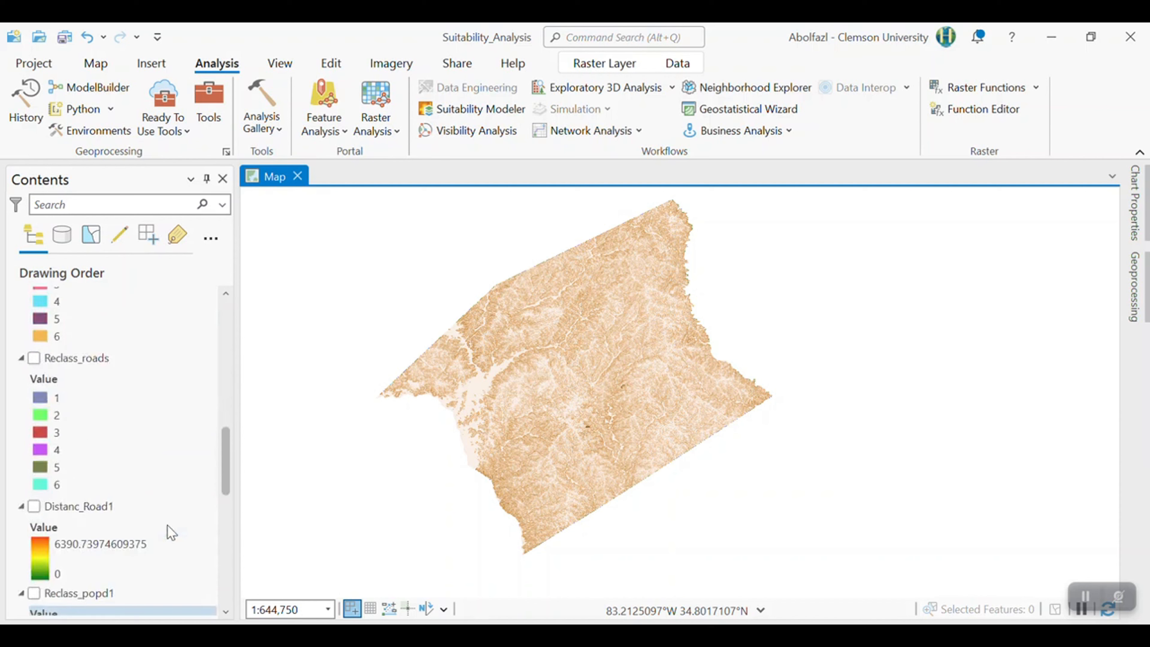
pyautogui.scroll(3, 167, 525)
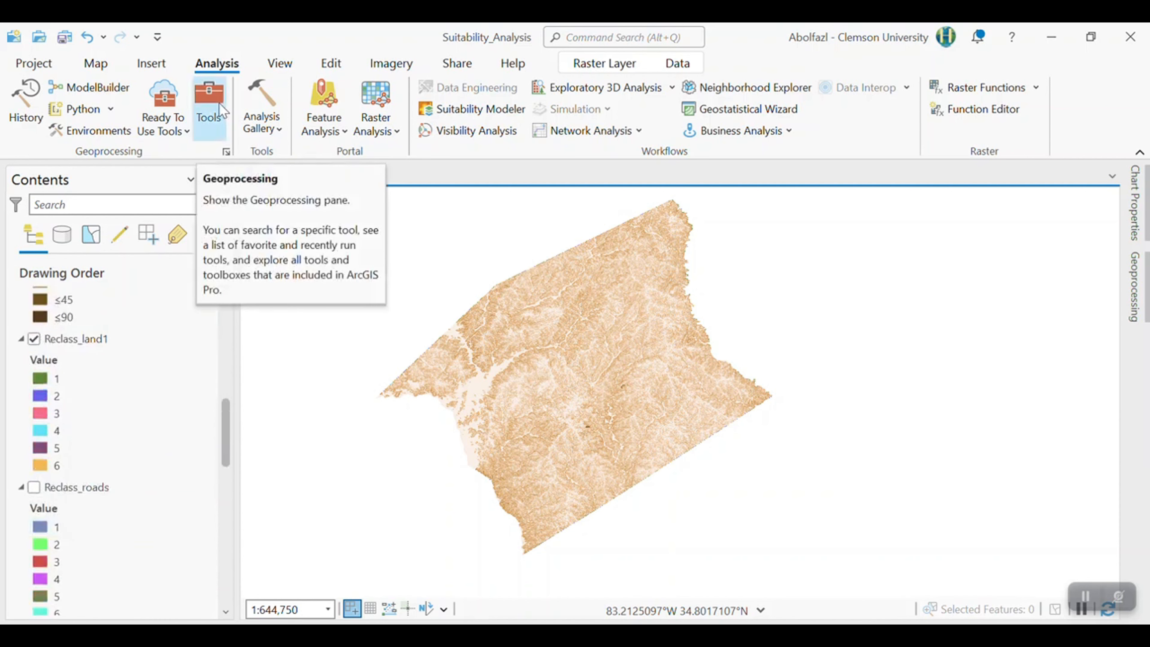
pyautogui.click(221, 105)
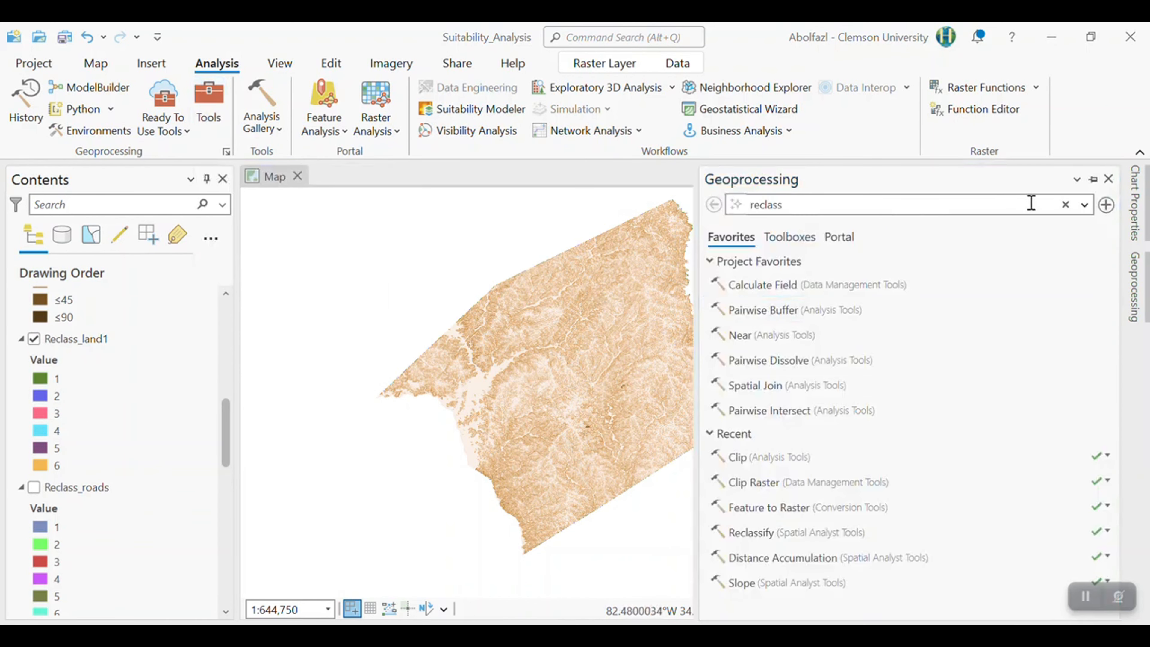
pyautogui.click(1089, 206)
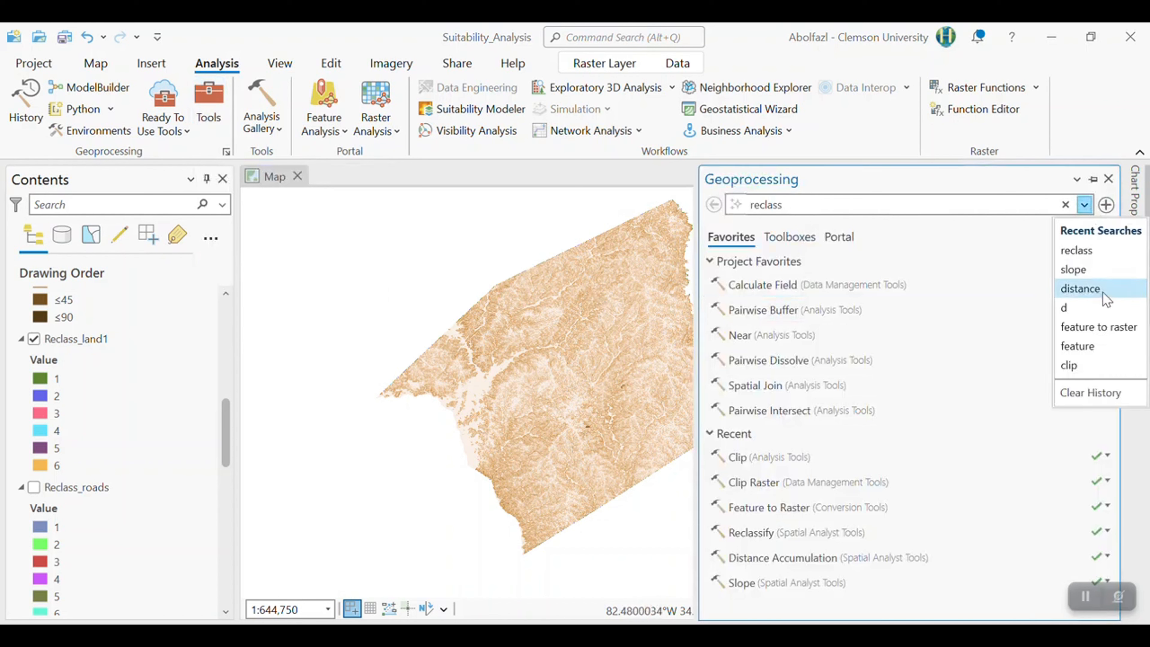
pyautogui.click(1080, 289)
pyautogui.click(788, 352)
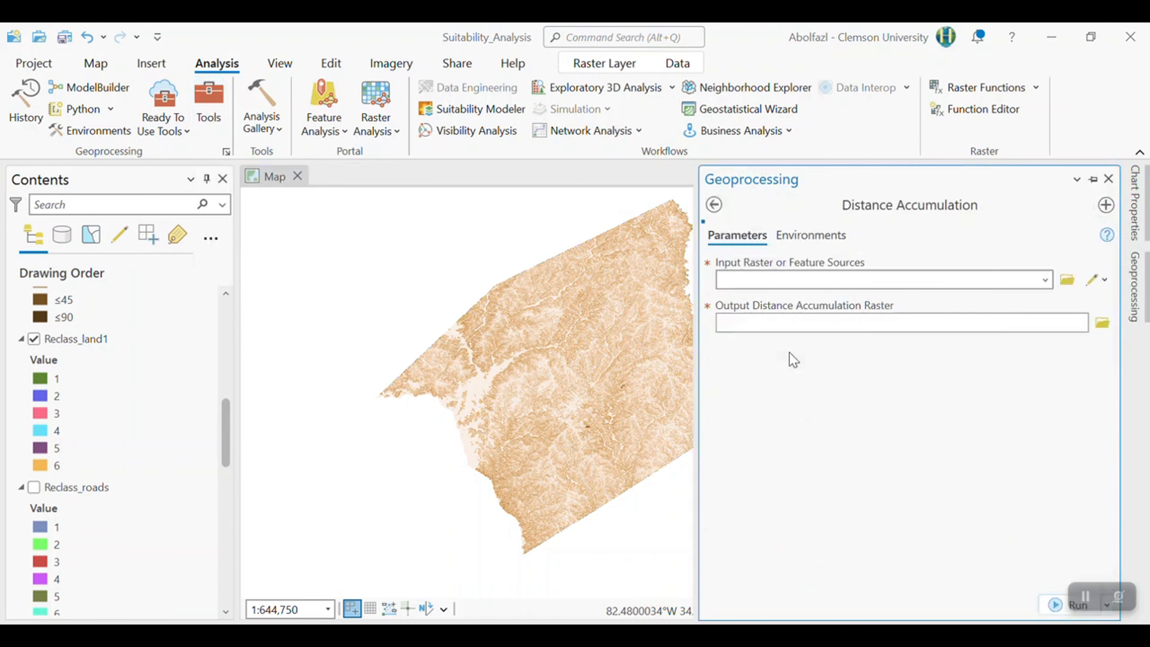
pyautogui.click(1030, 276)
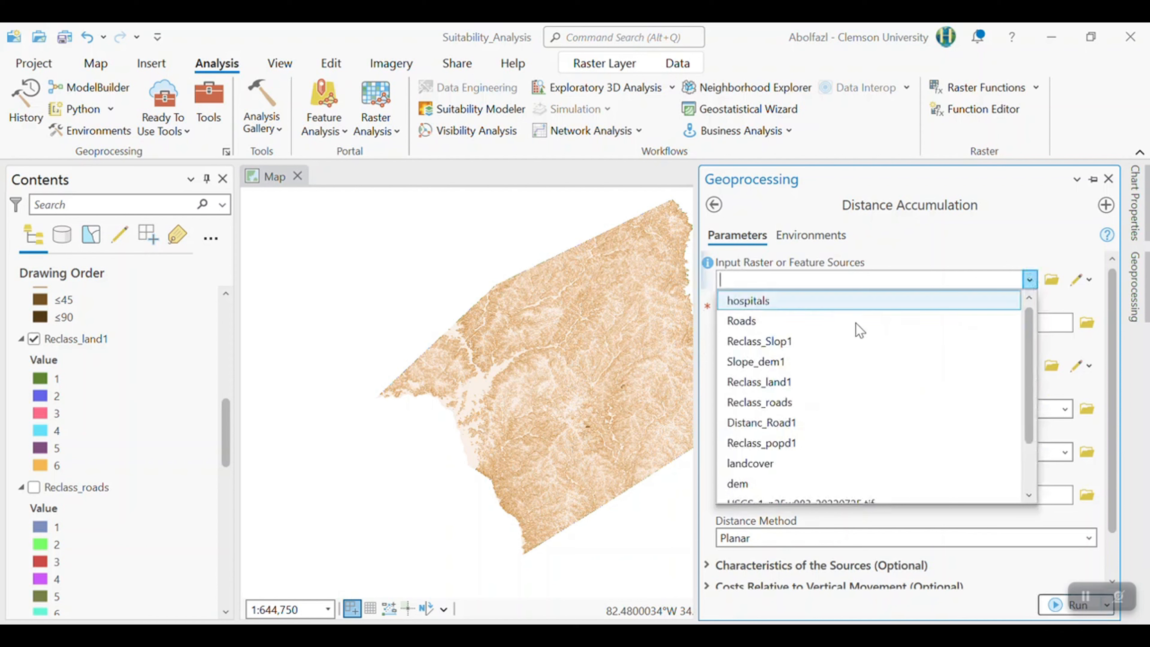
pyautogui.click(771, 299)
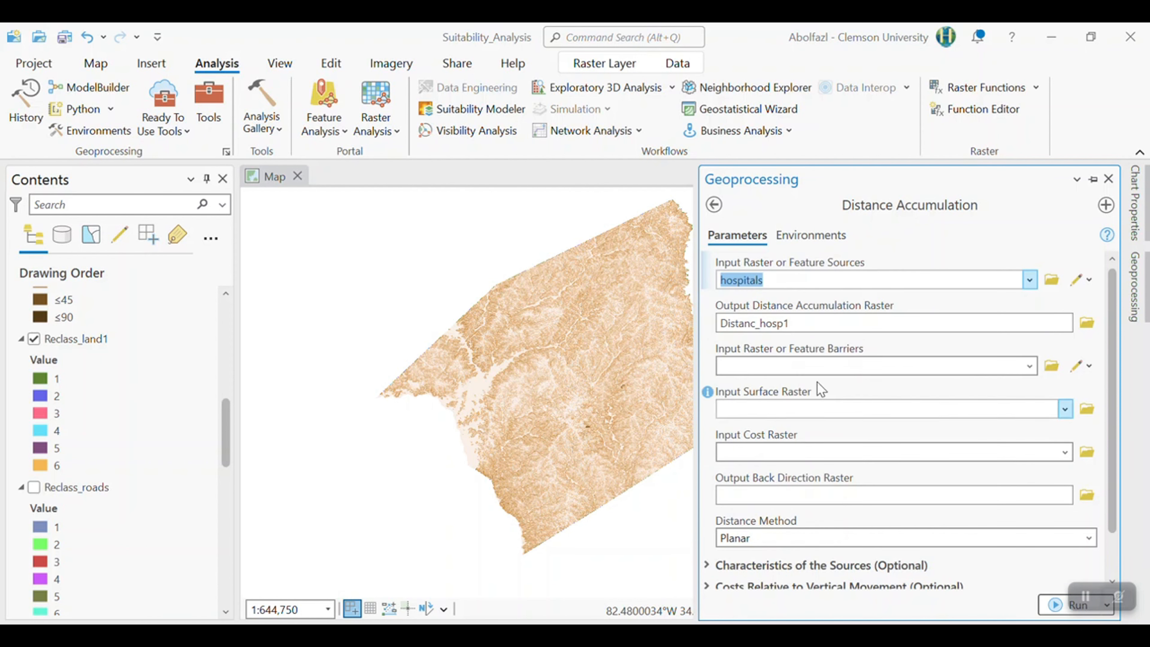
pyautogui.click(1050, 606)
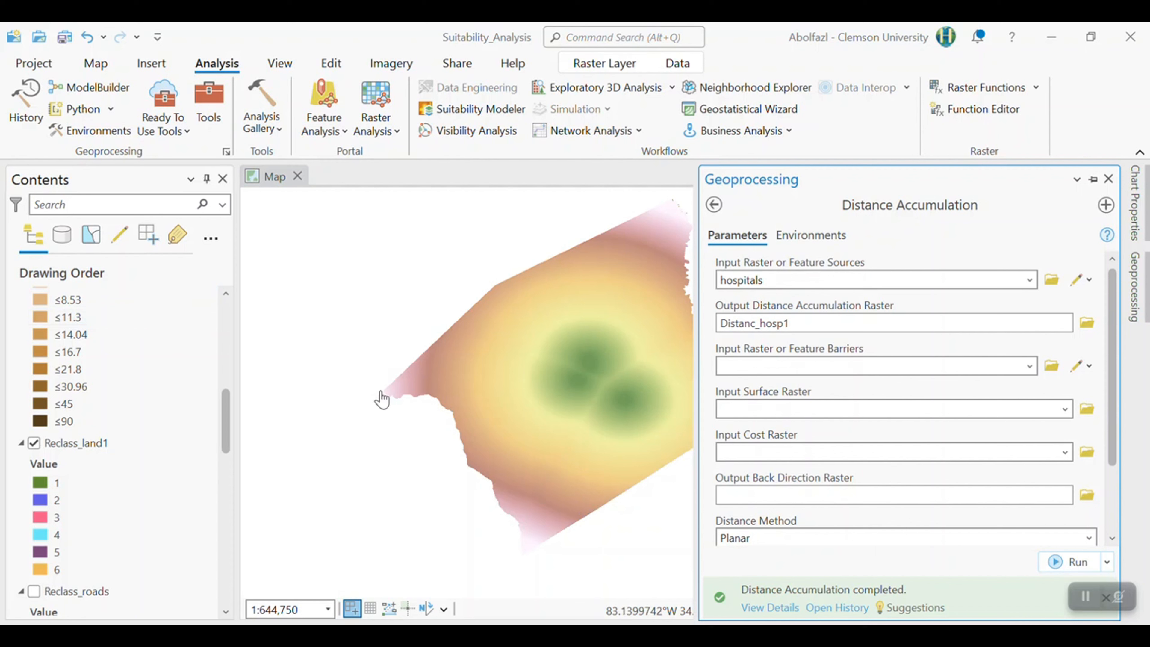
# Show the hospitals layer and inspect Distanc_hosp1 cell values close to the hospitals and near the raster's southwestern edge
pyautogui.scroll(10, 171, 370)
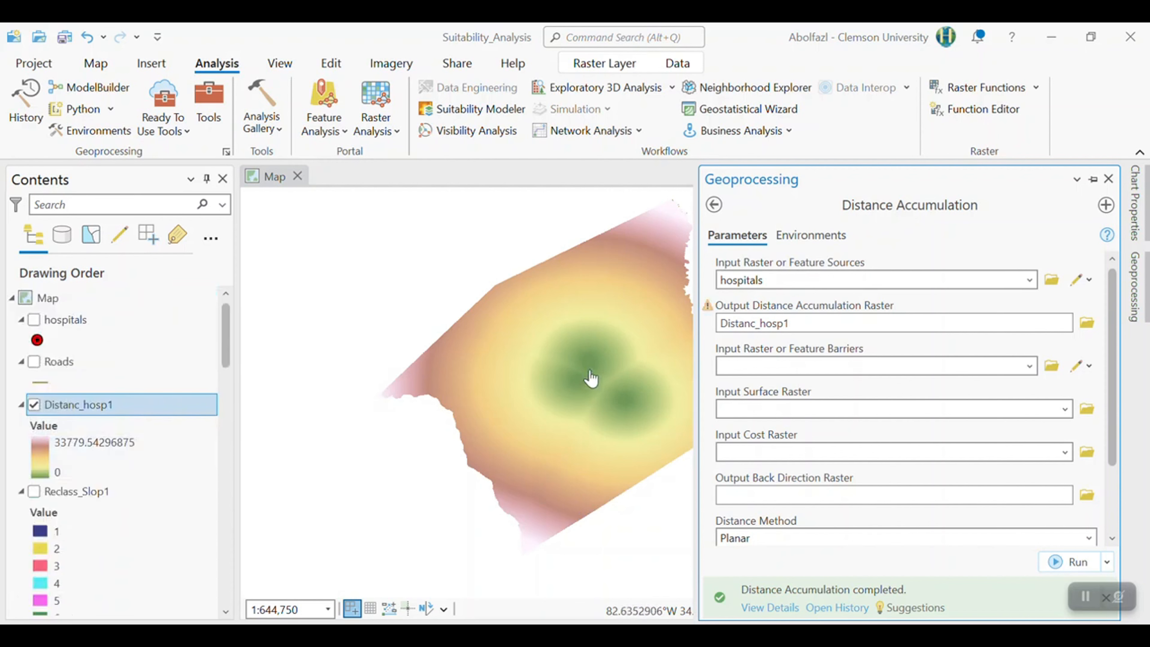
pyautogui.click(34, 319)
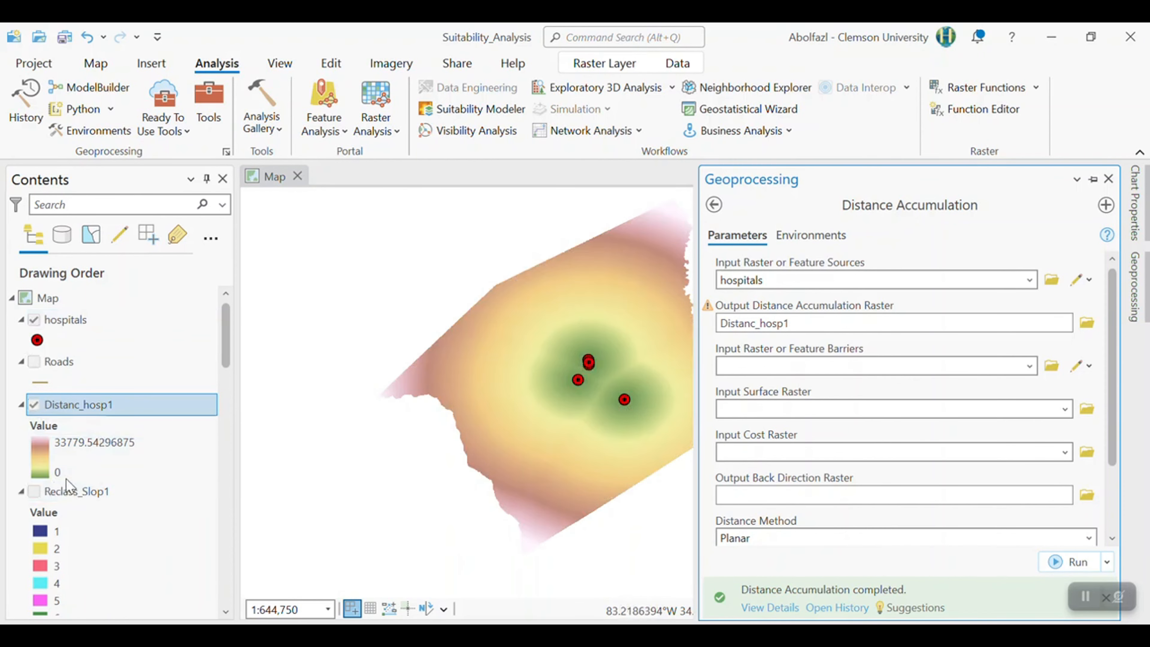
pyautogui.scroll(5, 518, 397)
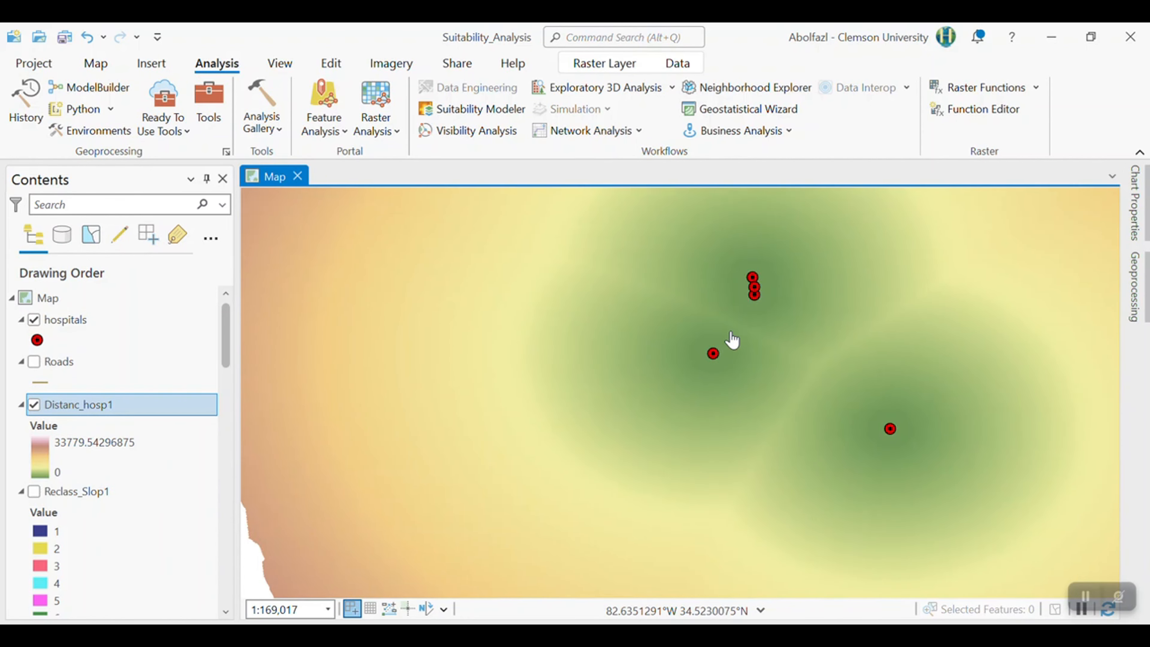
pyautogui.scroll(3, 731, 335)
pyautogui.click(685, 353)
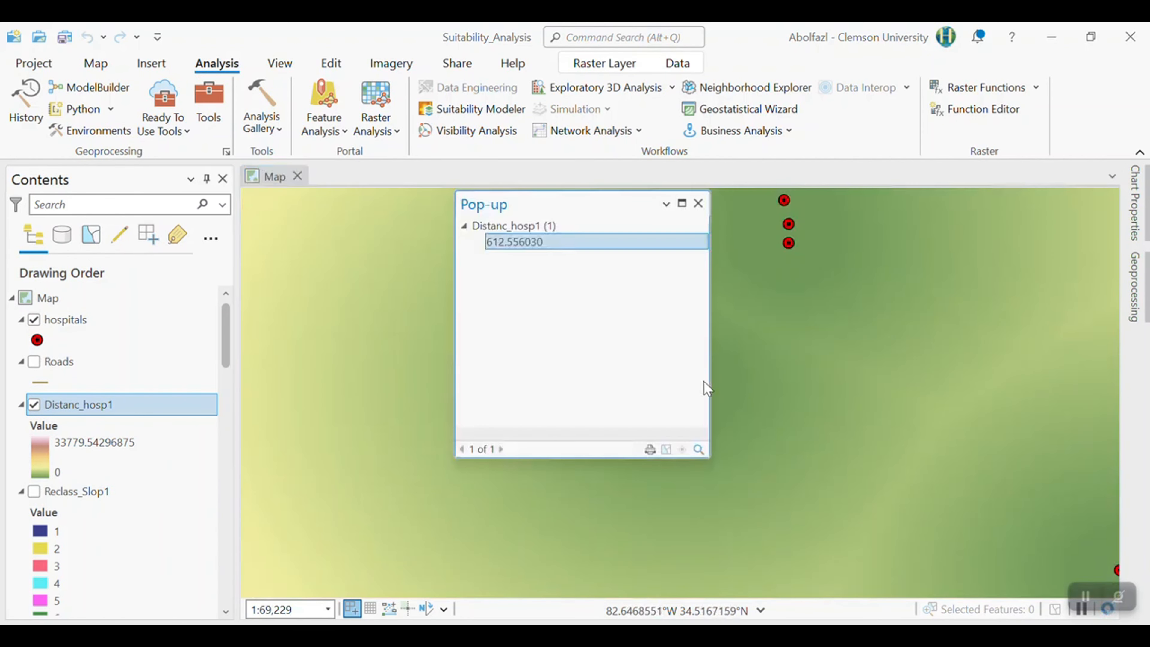
pyautogui.click(719, 395)
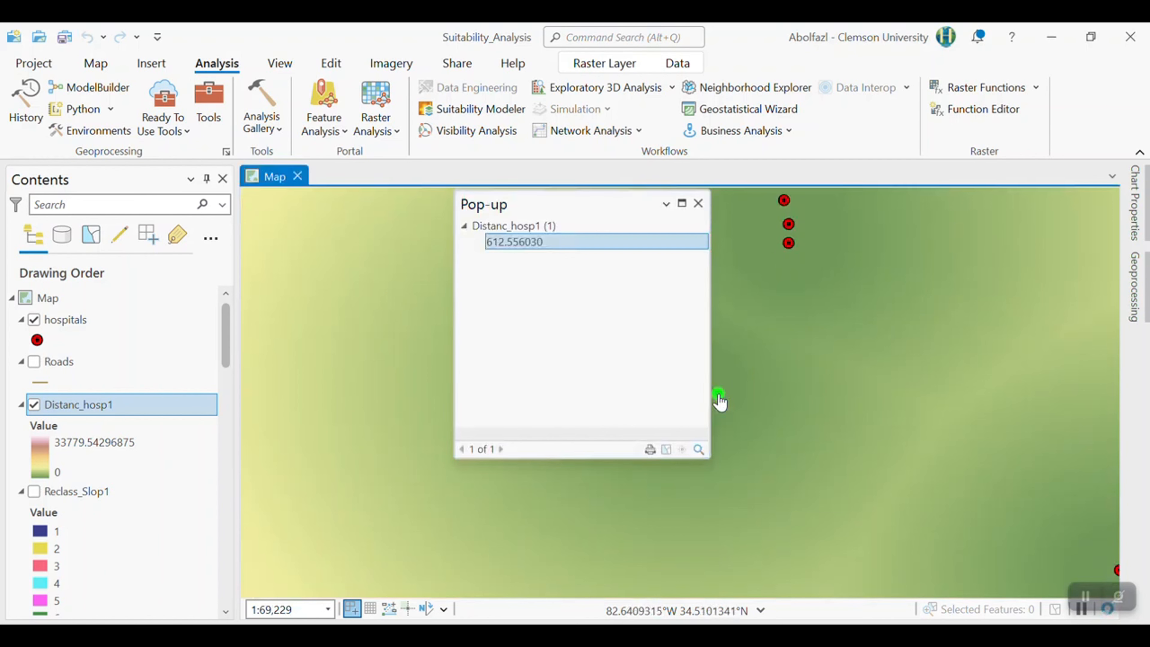
pyautogui.click(788, 233)
pyautogui.click(795, 245)
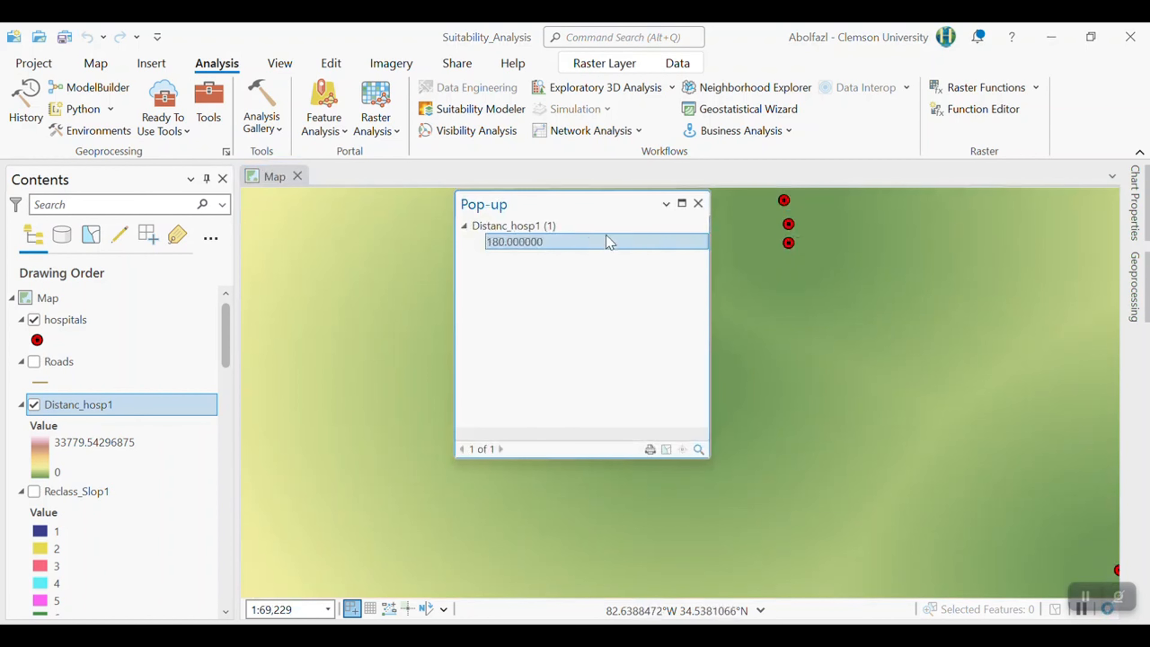
pyautogui.scroll(-5, 262, 419)
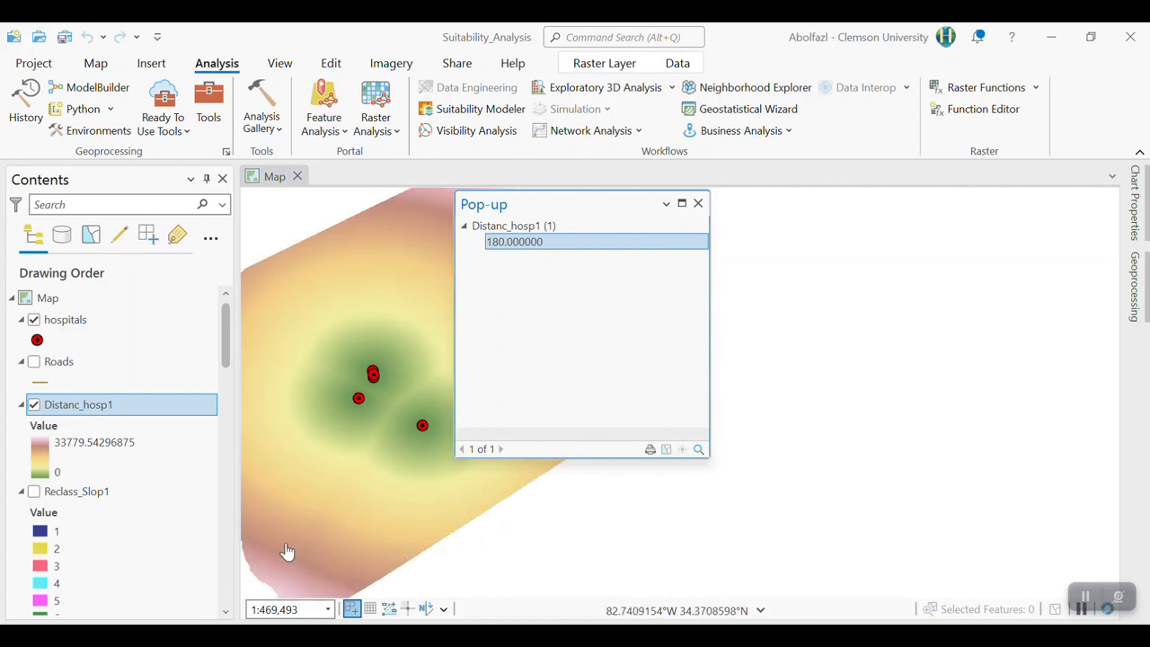
pyautogui.click(284, 571)
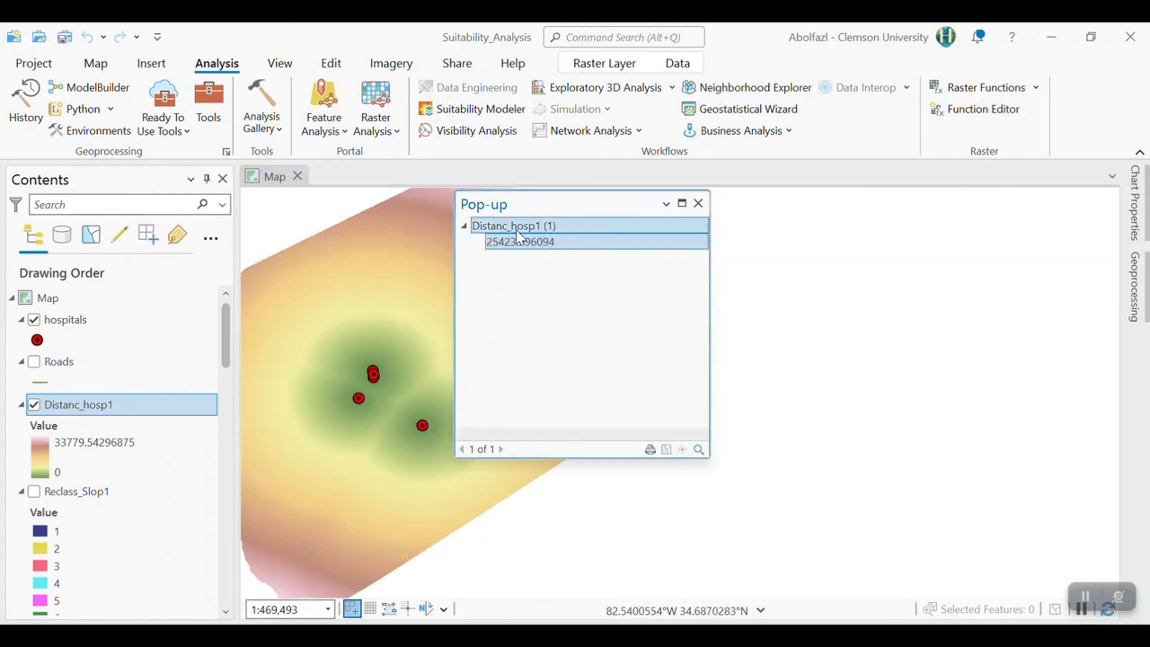
pyautogui.click(698, 203)
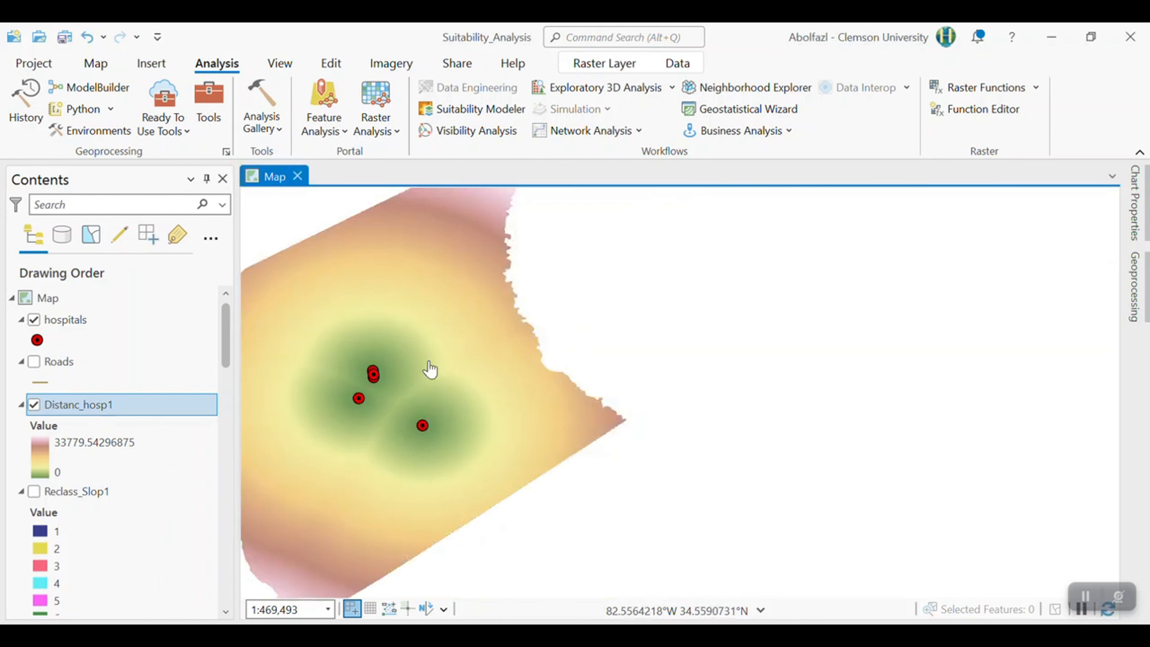
pyautogui.moveTo(508, 378); pyautogui.dragTo(658, 382)
pyautogui.moveTo(526, 405); pyautogui.dragTo(571, 409)
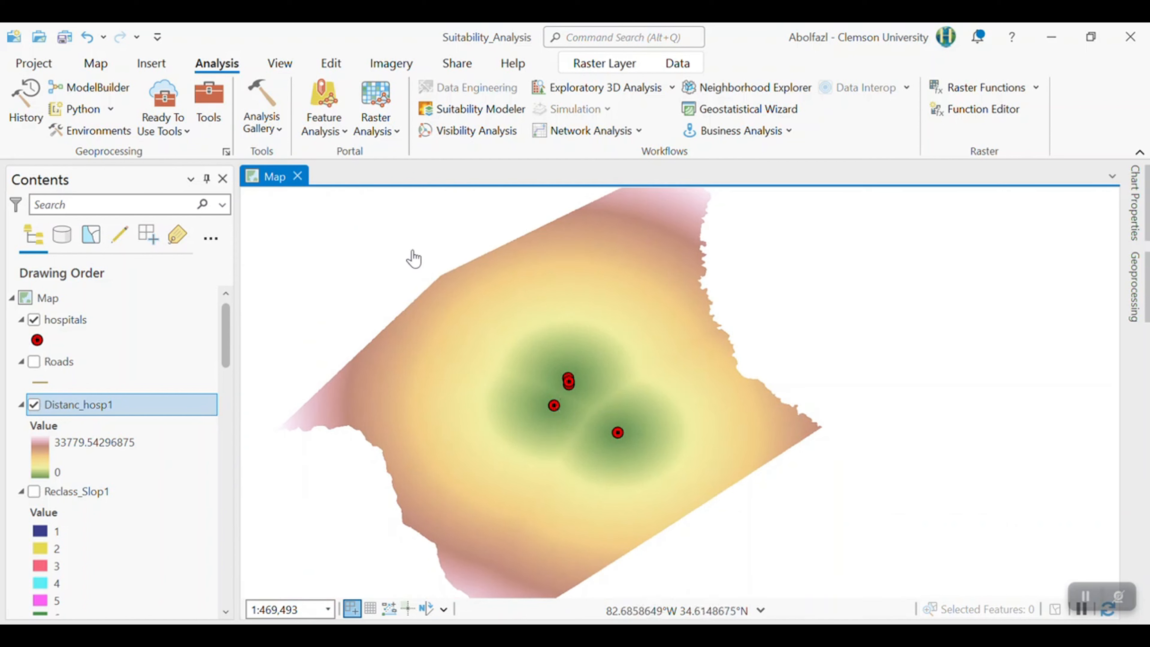
# Open the Spatial Analyst Reclassify tool and set Distanc_hosp1 as the input raster
pyautogui.click(214, 103)
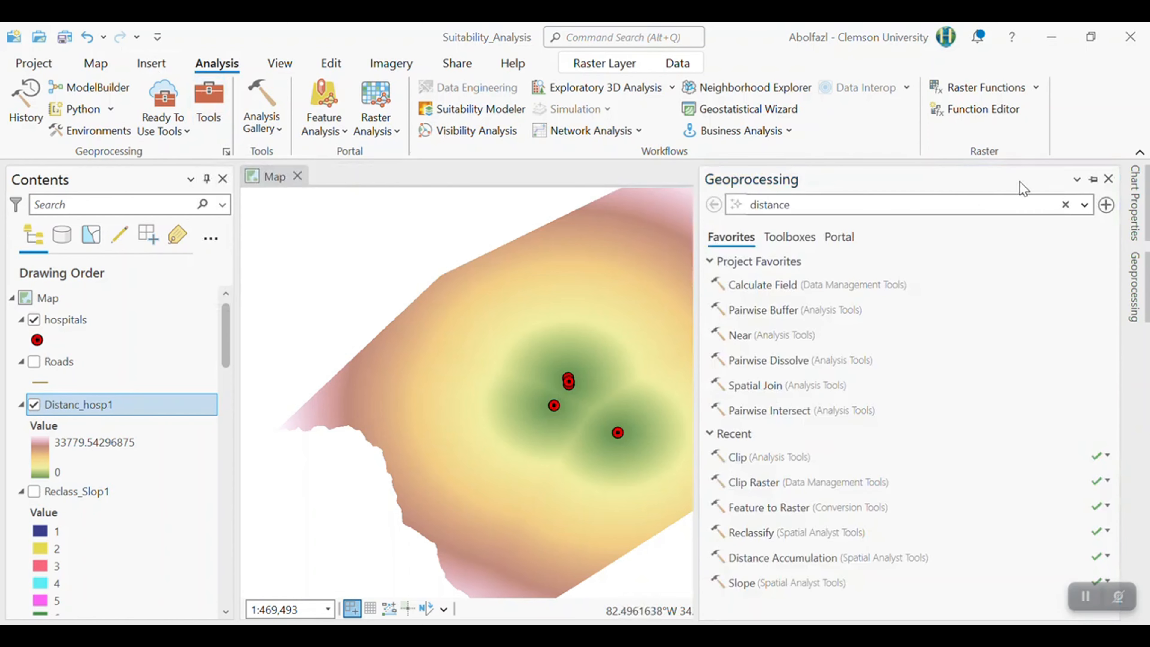
pyautogui.click(1084, 204)
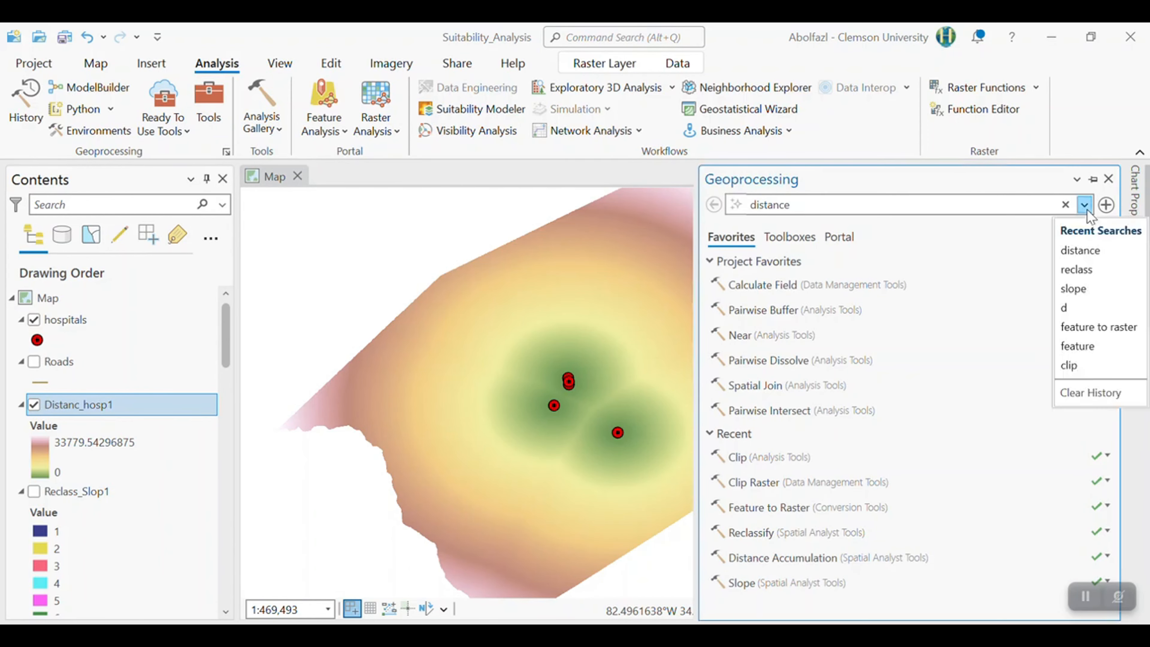
pyautogui.click(1085, 271)
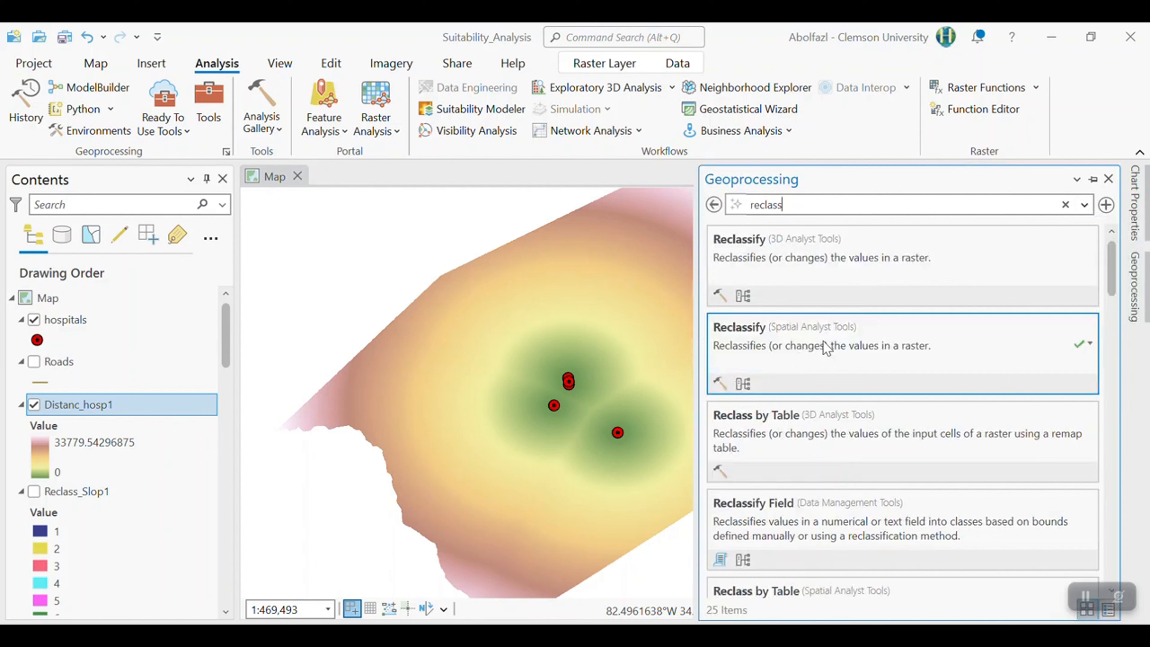
pyautogui.click(825, 348)
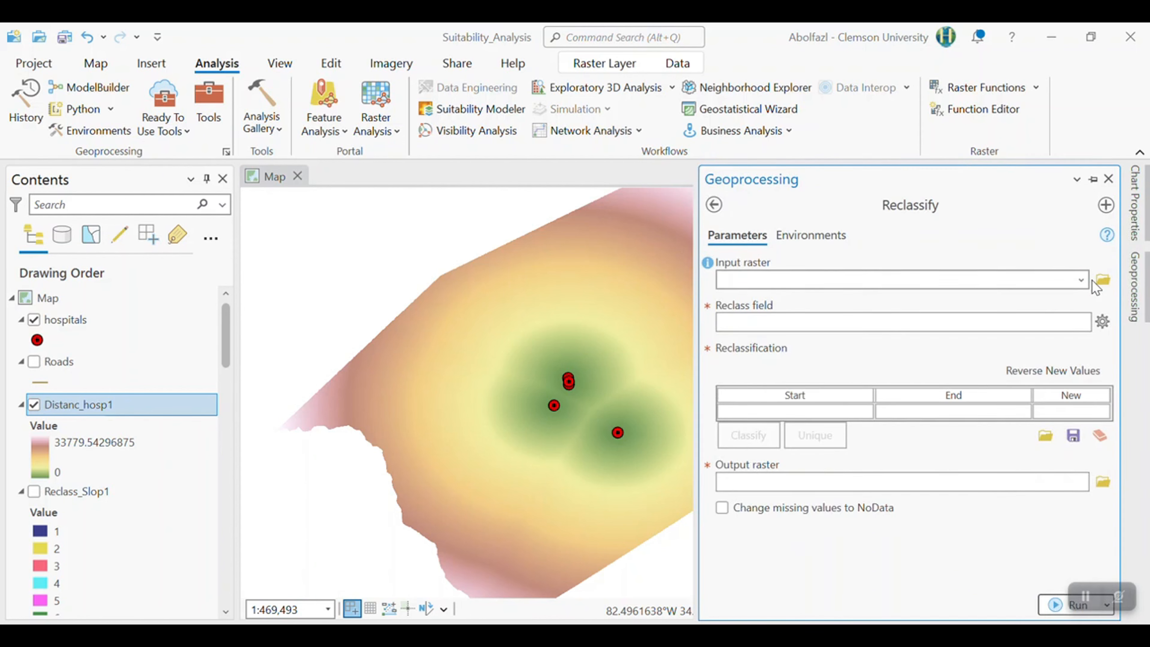
pyautogui.click(1080, 280)
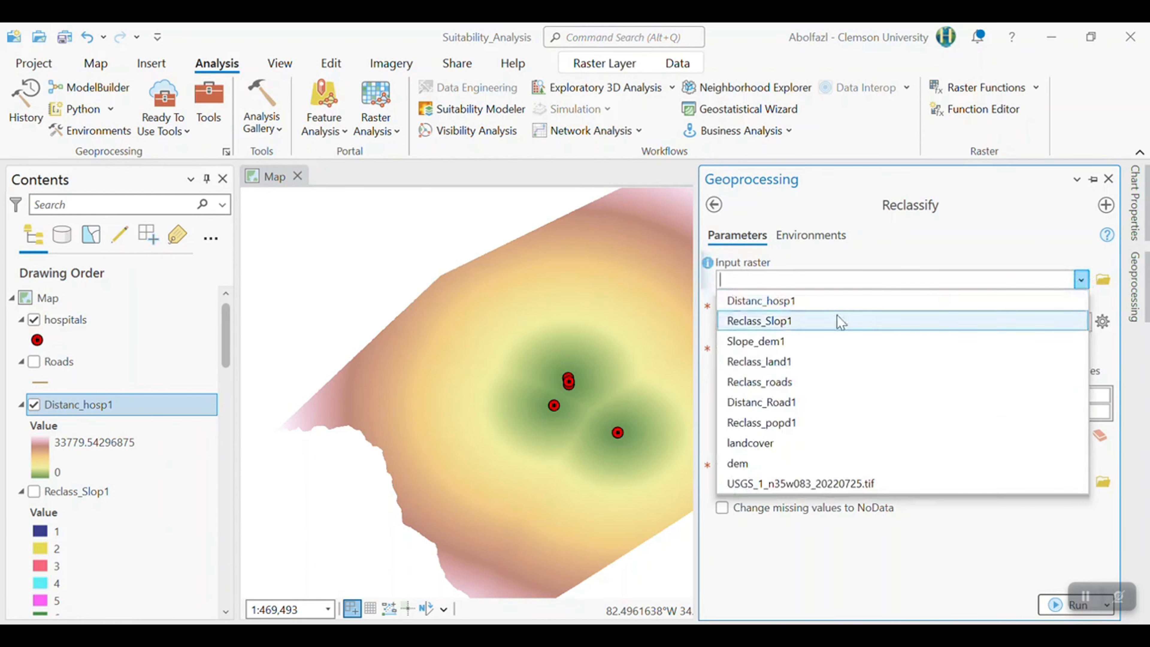
pyautogui.click(761, 300)
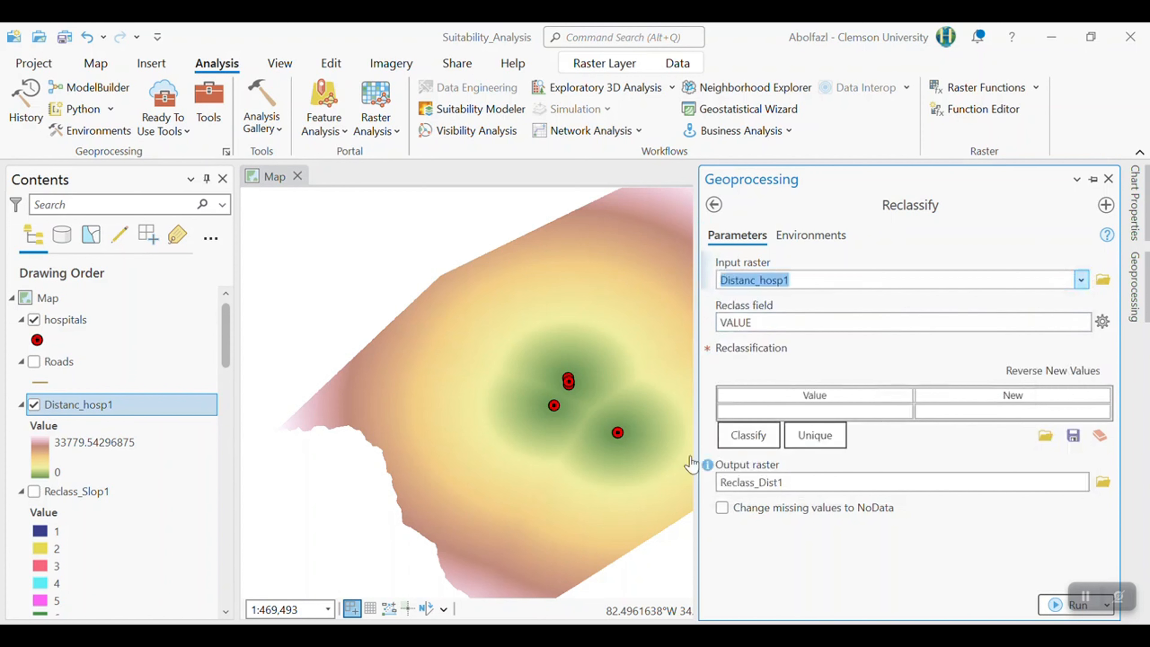
# Classify the Distanc_hosp1 values into 7 classes using Natural Breaks (Jenks)
pyautogui.click(745, 443)
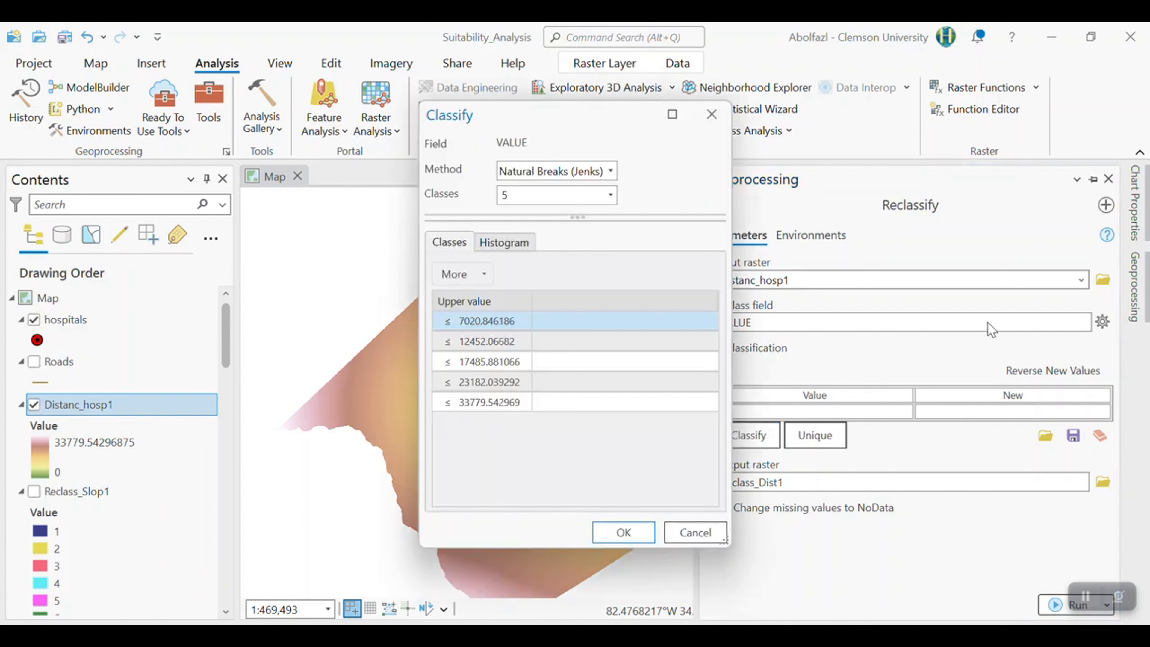
pyautogui.click(610, 195)
pyautogui.click(525, 251)
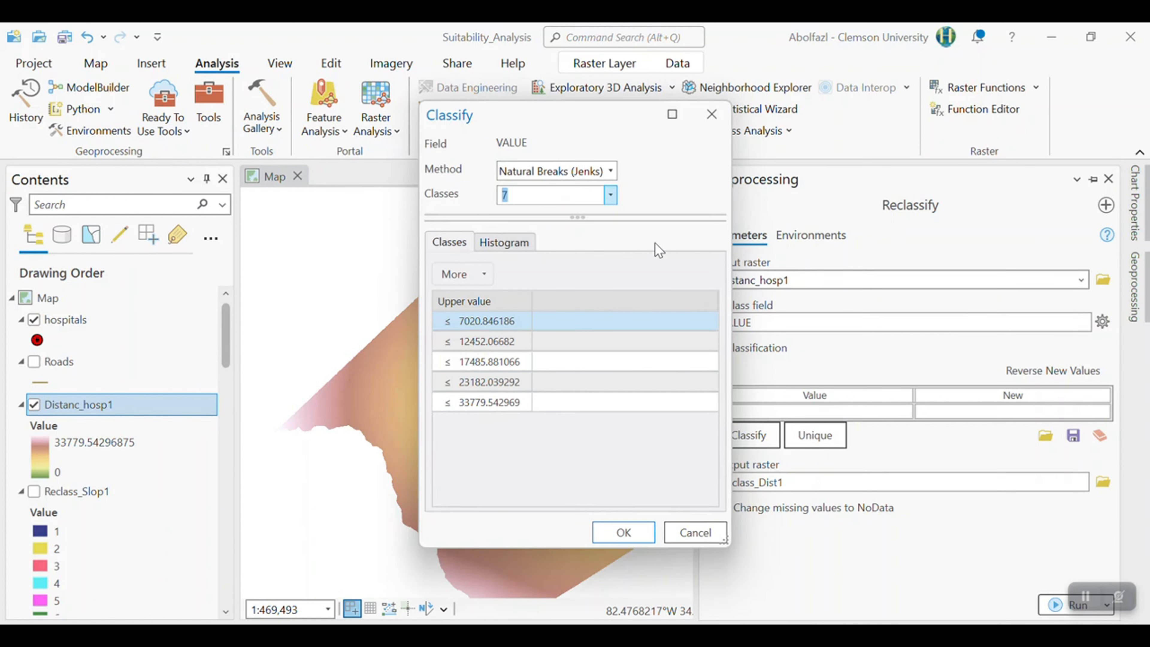
pyautogui.click(626, 539)
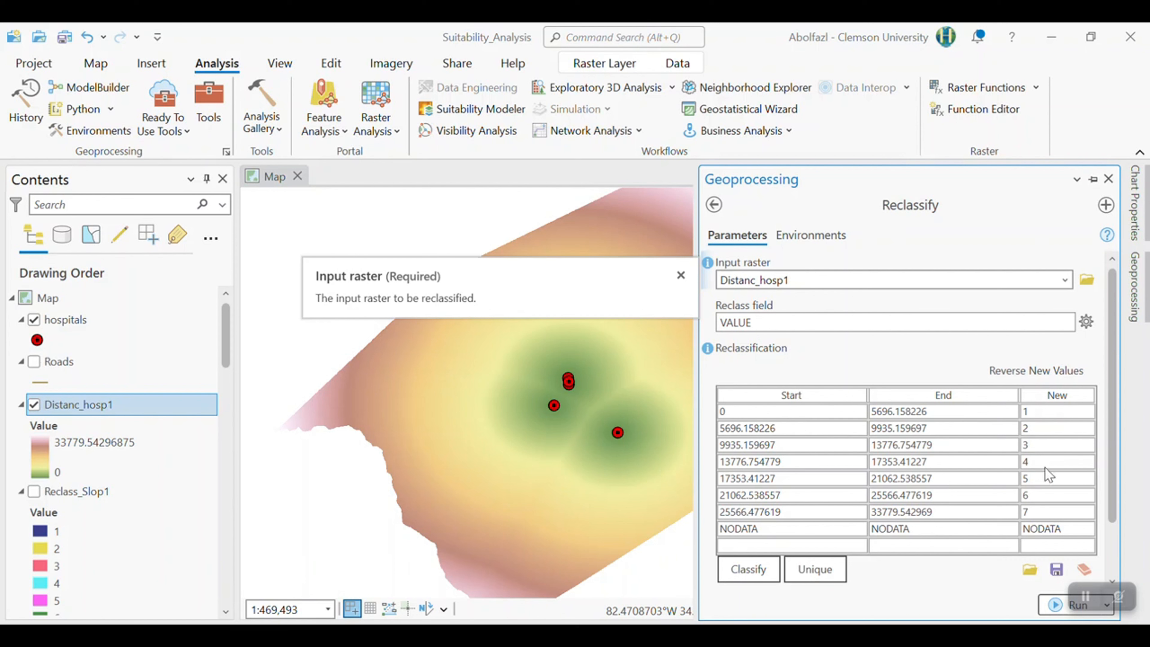
# Assign new value 1 to the hospital distance range 25566.477619–33779.542969 and 2 to the range 21062.538557–25566.477619
pyautogui.click(1039, 511)
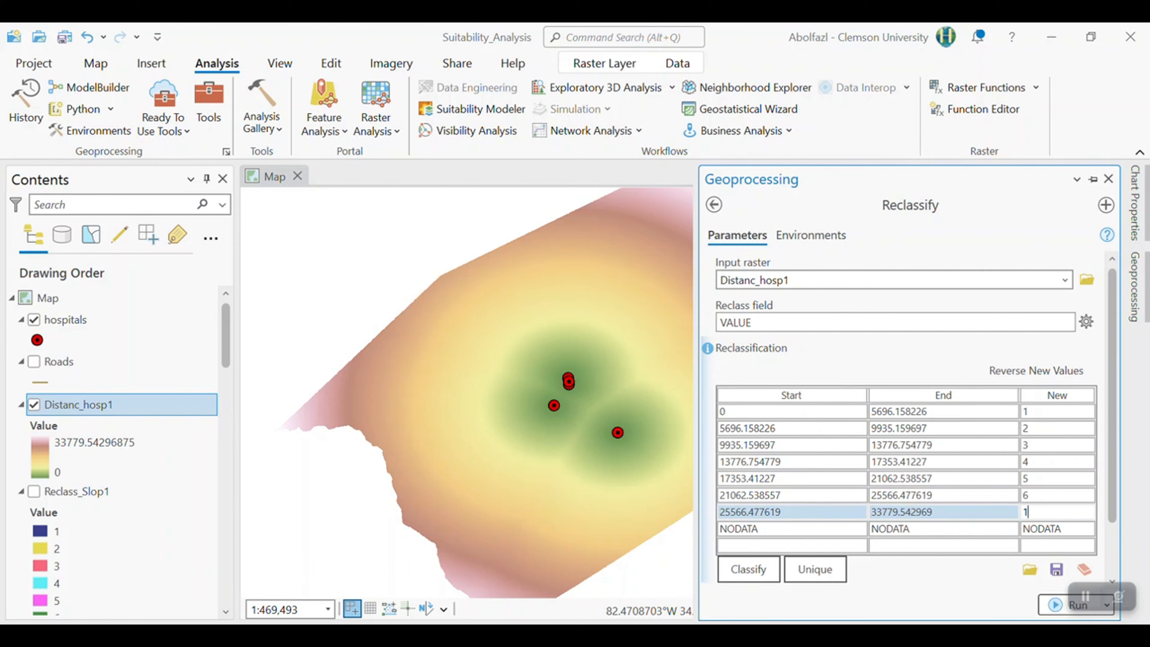
pyautogui.press('Return')
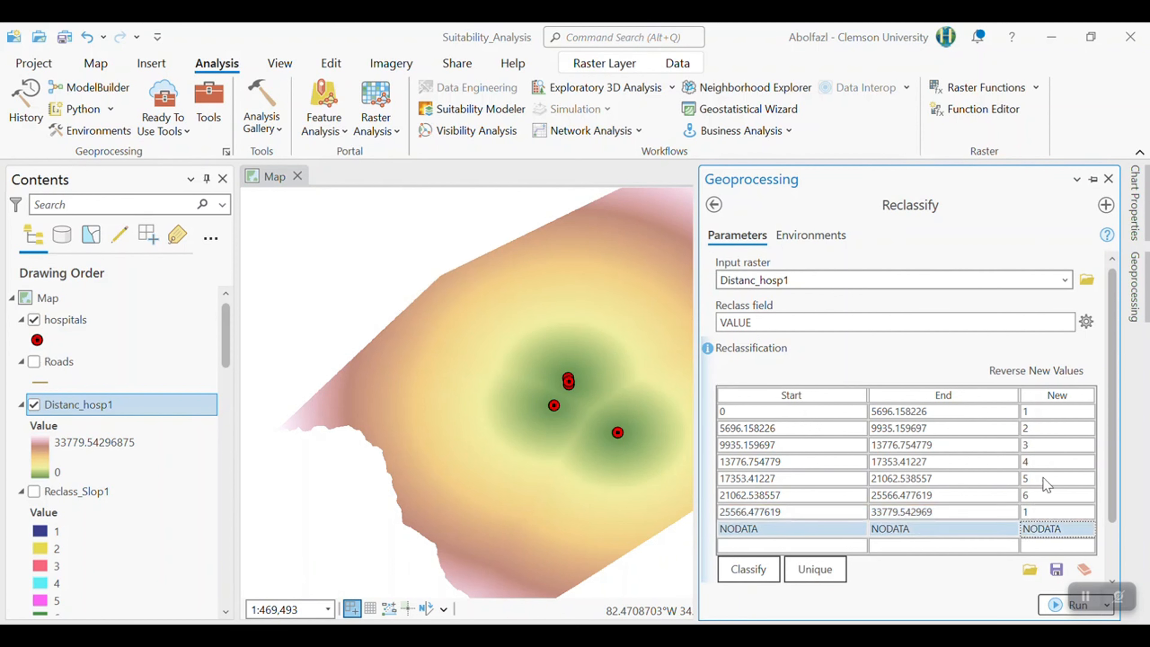
pyautogui.click(1041, 434)
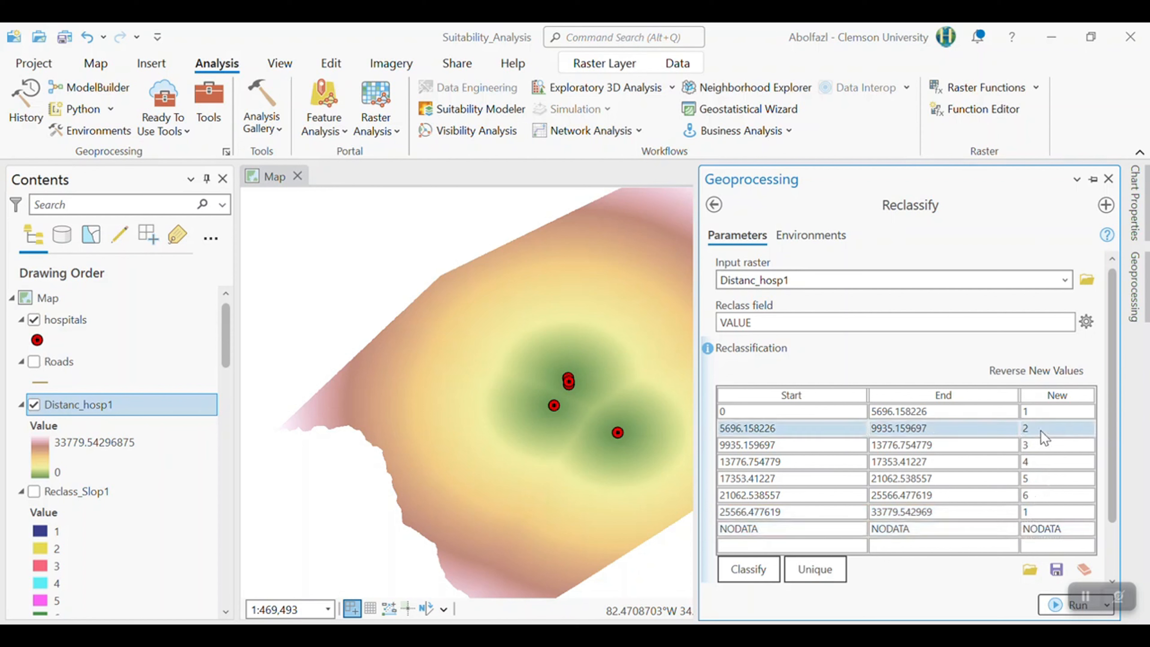
pyautogui.click(1041, 494)
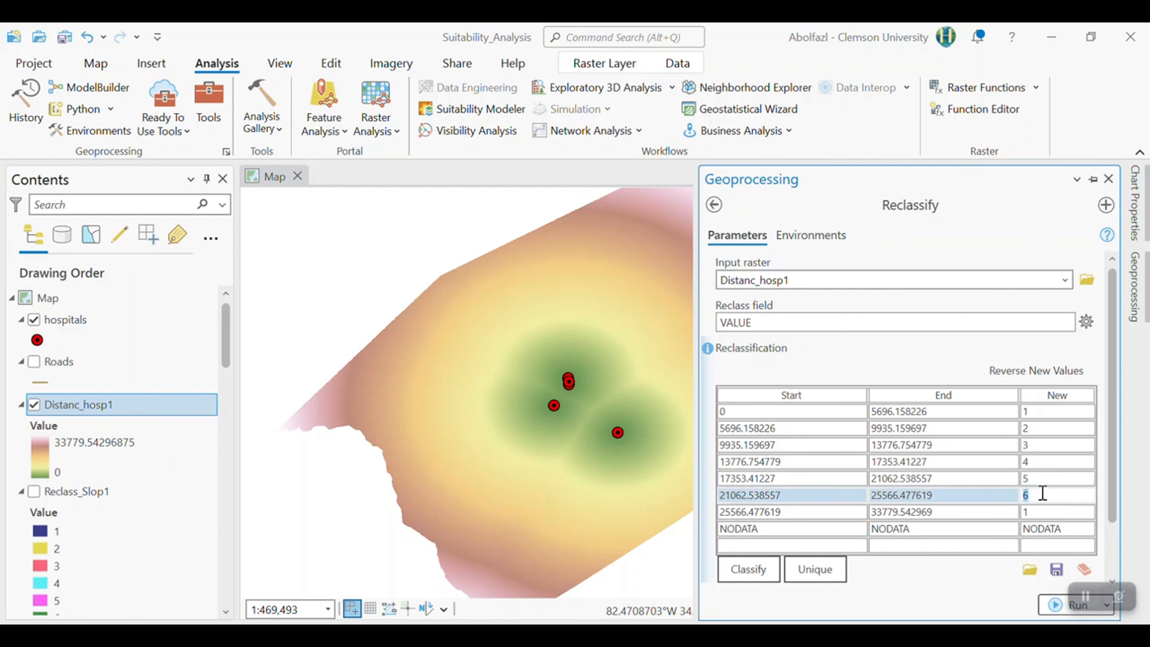
pyautogui.write('2')
pyautogui.press('Return')
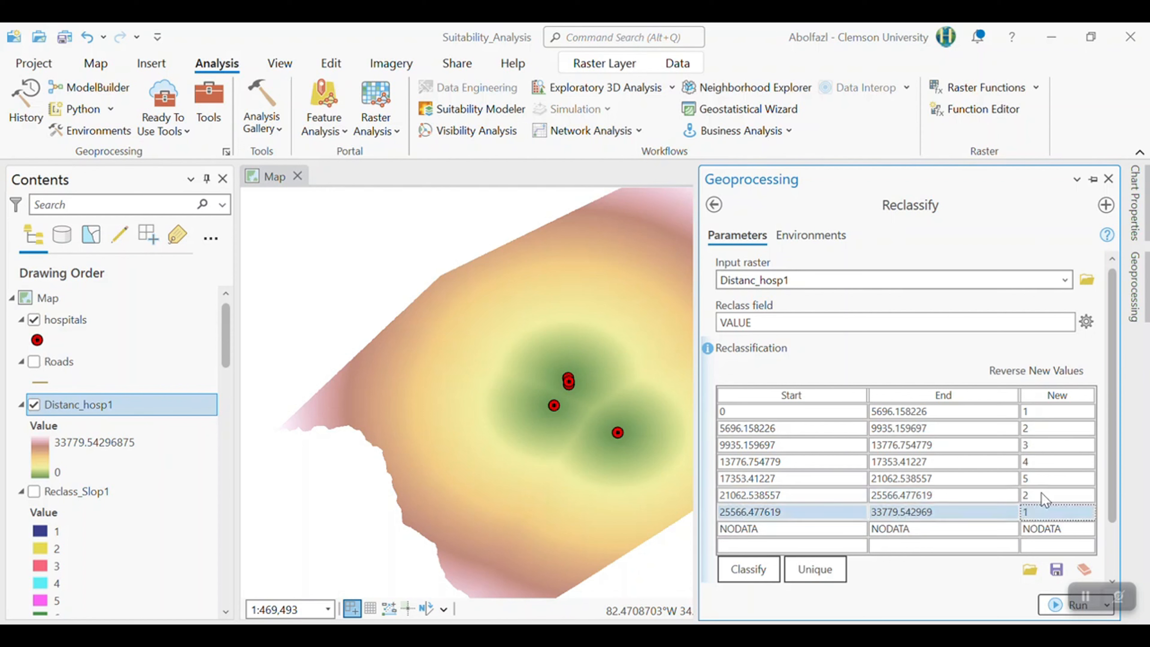
# Assign new value 4 to the hospital distance ranges 9935.159697–13776.754779 and 17353.41227–21062.538557, and 6 to 13776.754779–17353.41227
pyautogui.click(1035, 446)
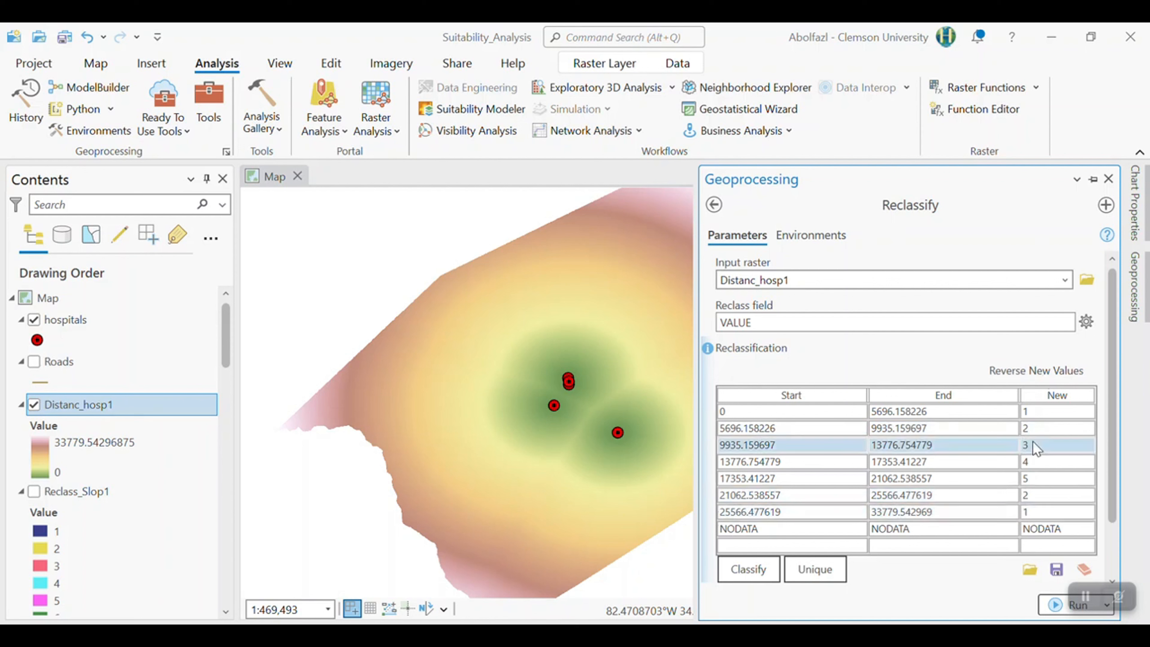
pyautogui.write('4')
pyautogui.press('Return')
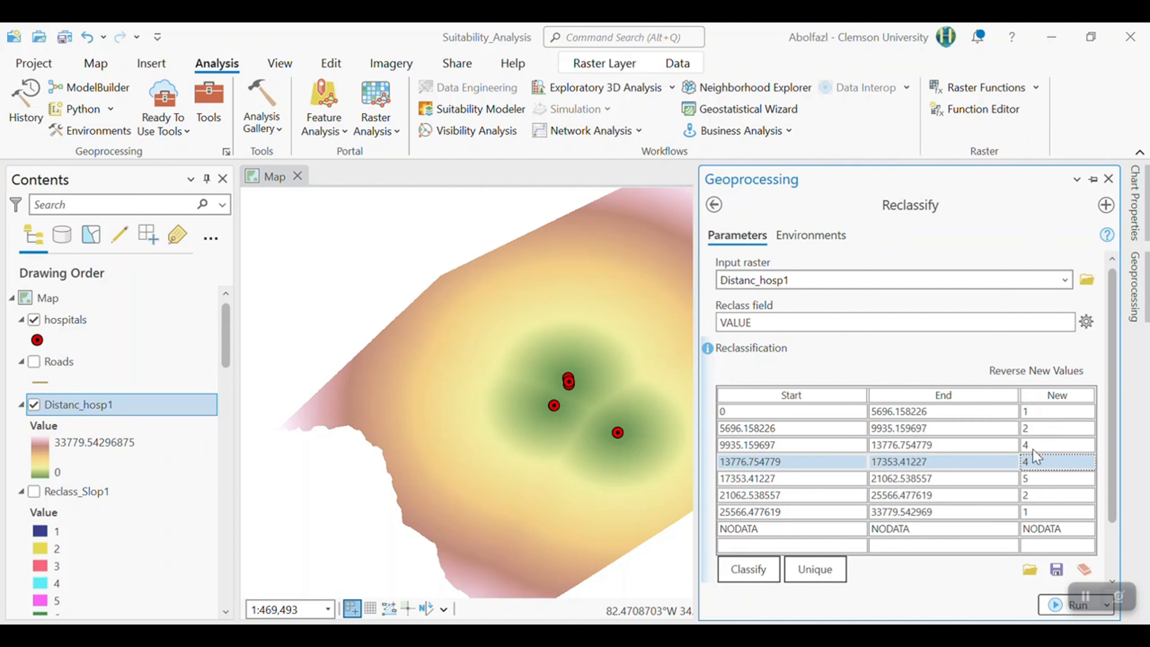
pyautogui.click(1034, 477)
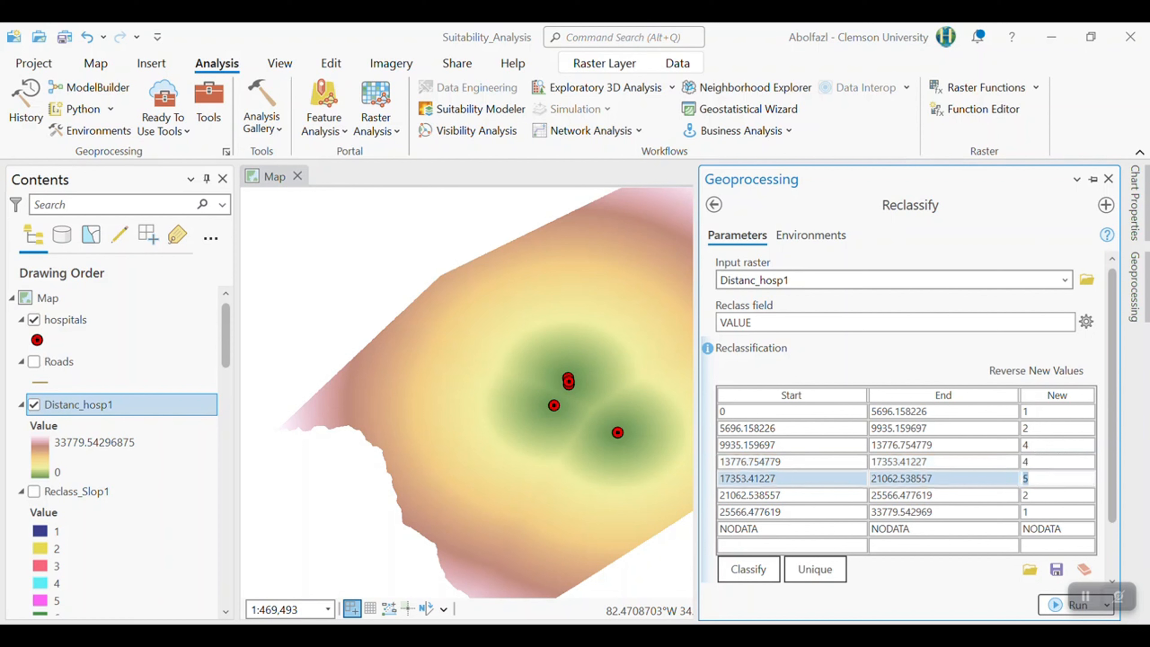
pyautogui.write('4')
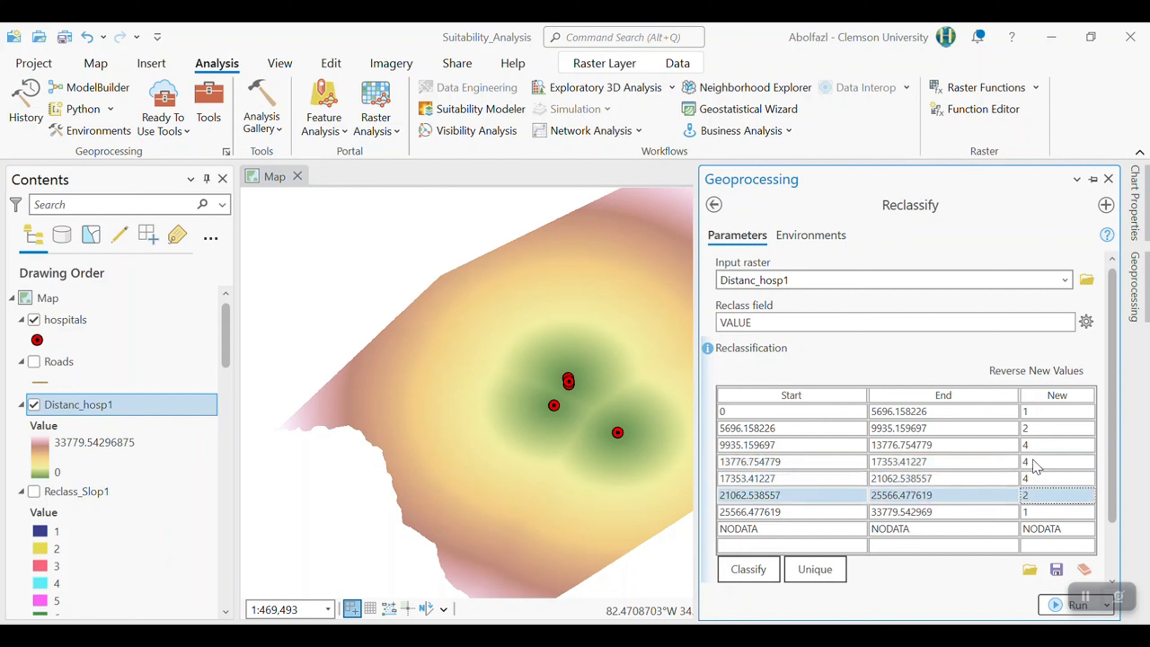
pyautogui.click(1033, 460)
pyautogui.write('6')
pyautogui.press('Return')
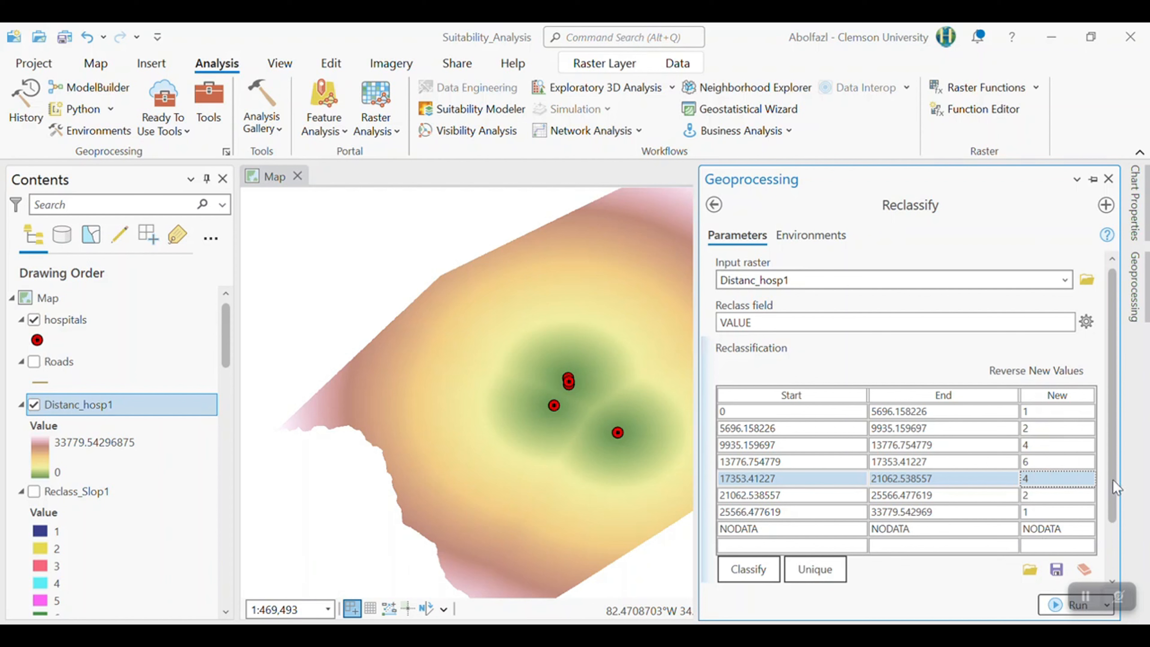
# Name the output raster Reclass_hosp and enable changing missing values to NoData
pyautogui.scroll(-2, 1113, 481)
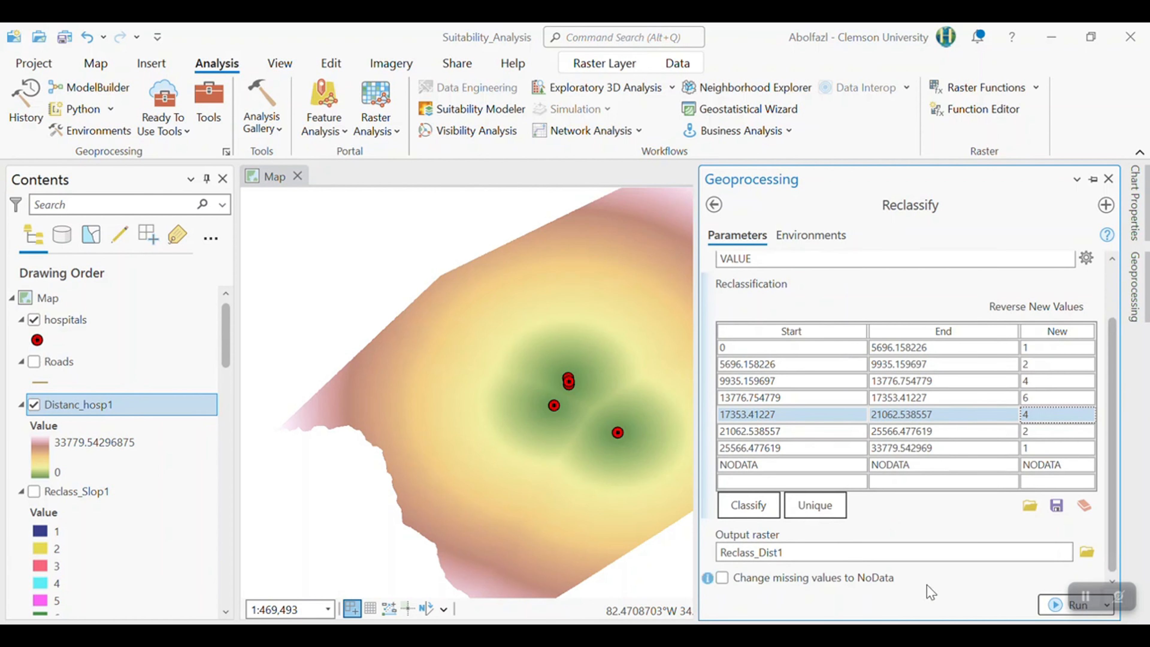
pyautogui.click(763, 554)
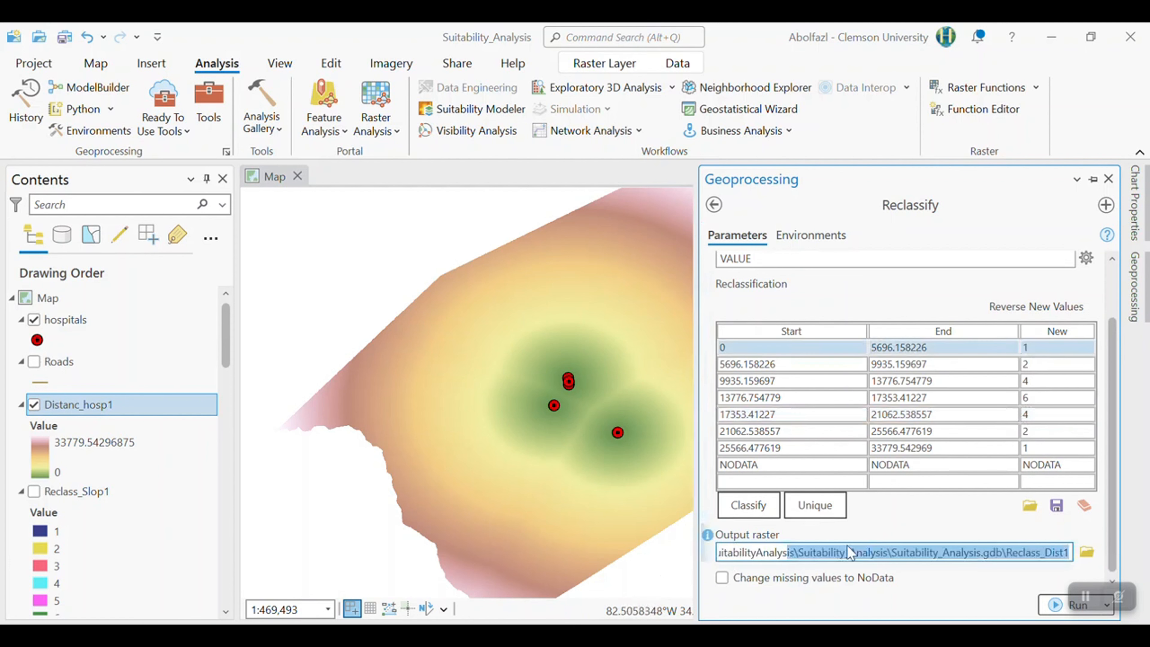
pyautogui.click(1050, 552)
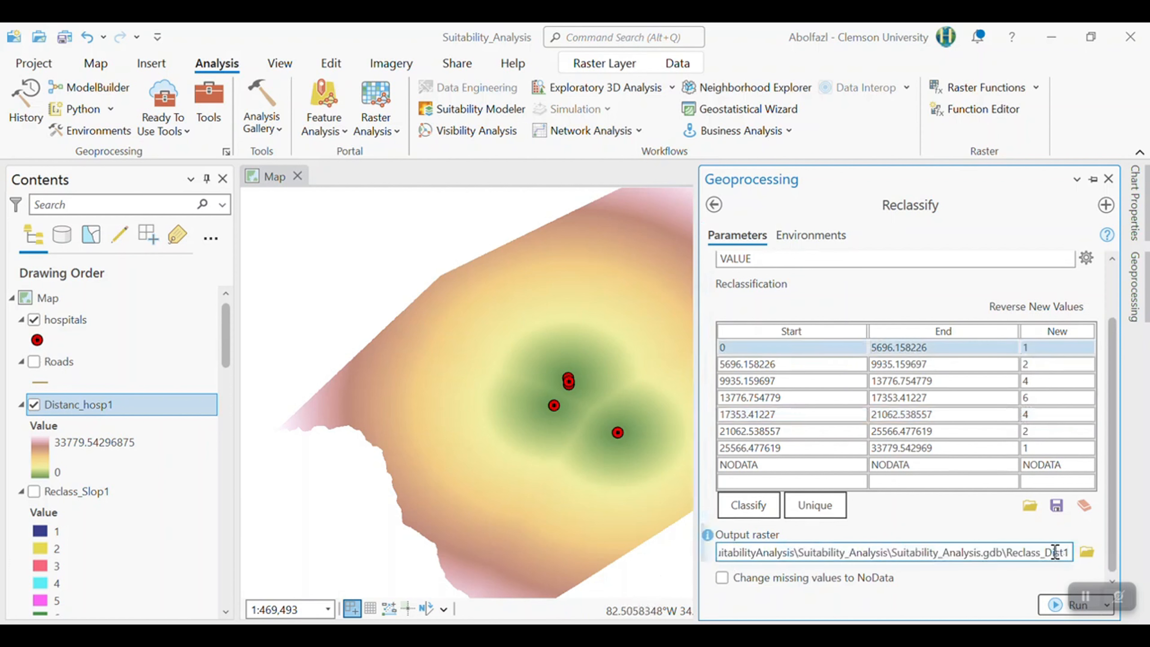
pyautogui.press('Delete')
pyautogui.press('Delete')
pyautogui.press('Delete')
pyautogui.press('Delete')
pyautogui.press('Delete')
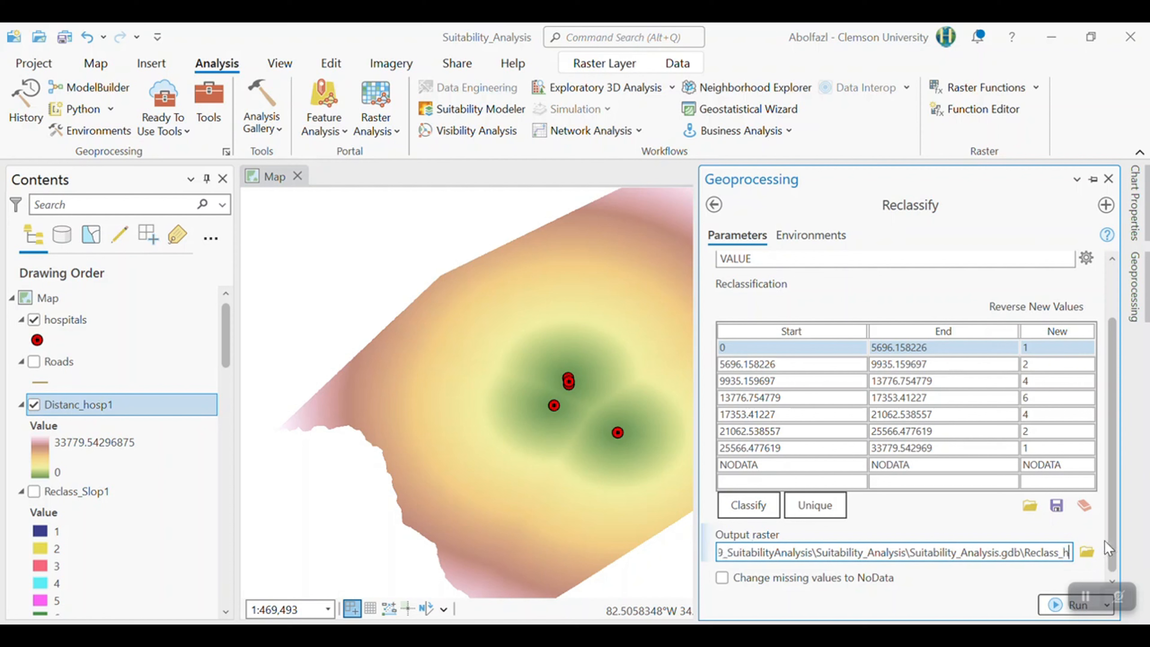
pyautogui.write('hosp')
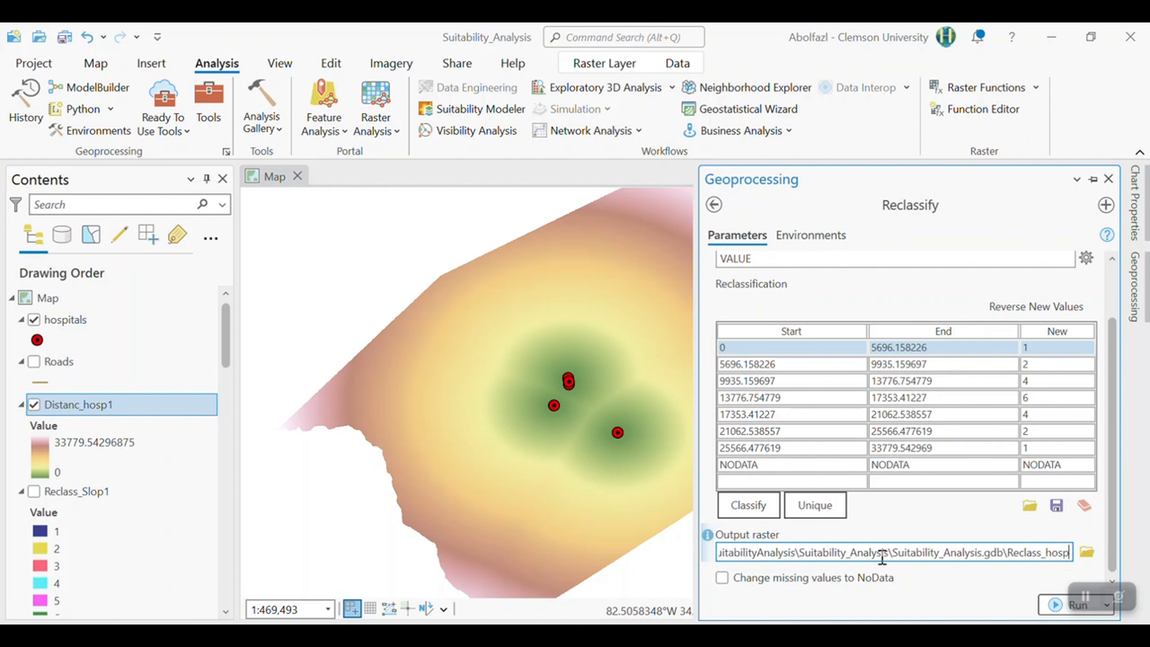
pyautogui.click(820, 583)
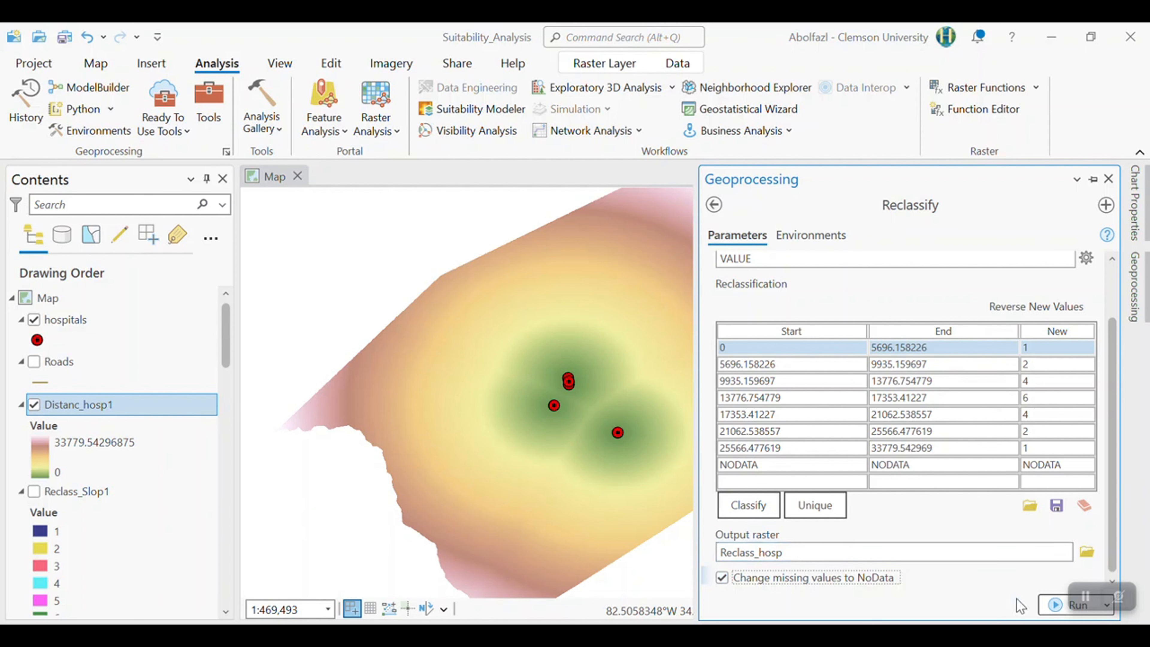
# Run the hospital distance reclassification and hide the Distanc_hosp1 layer to display Reclass_hosp on the map
pyautogui.click(1056, 607)
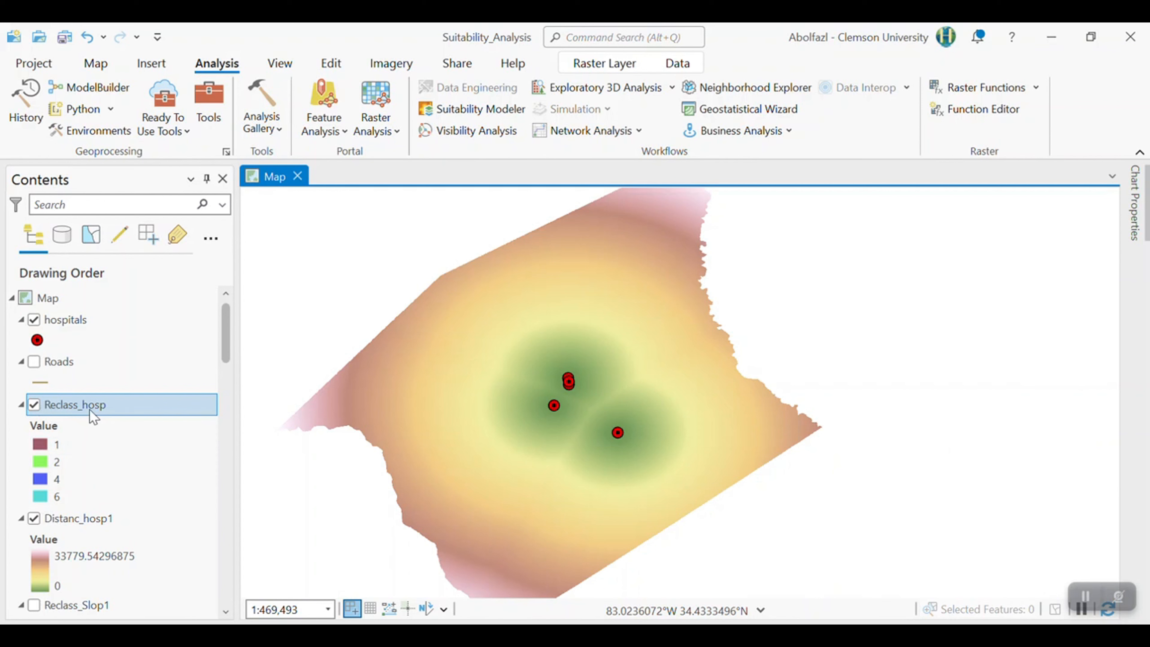
pyautogui.click(33, 519)
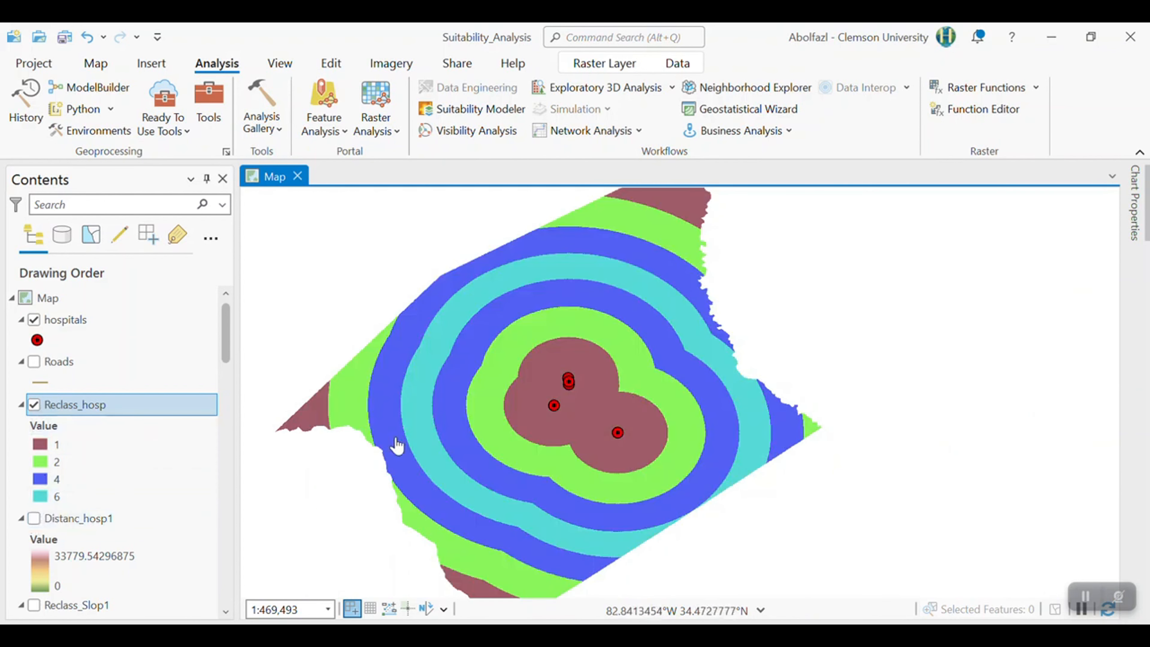
pyautogui.moveTo(529, 417); pyautogui.dragTo(532, 401)
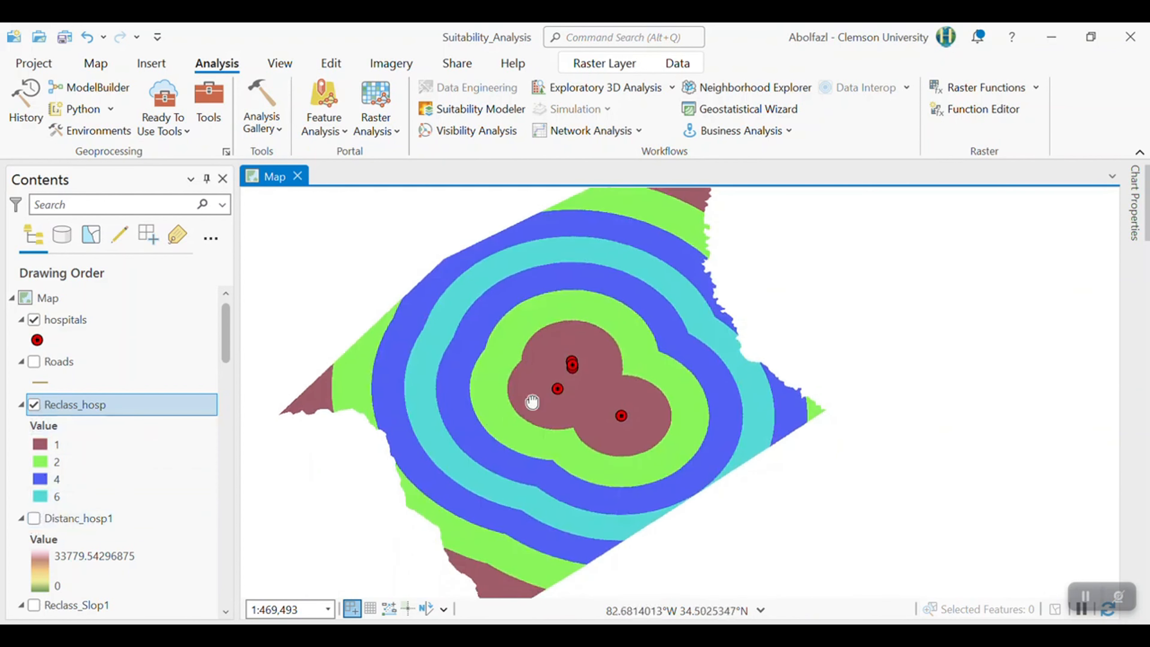
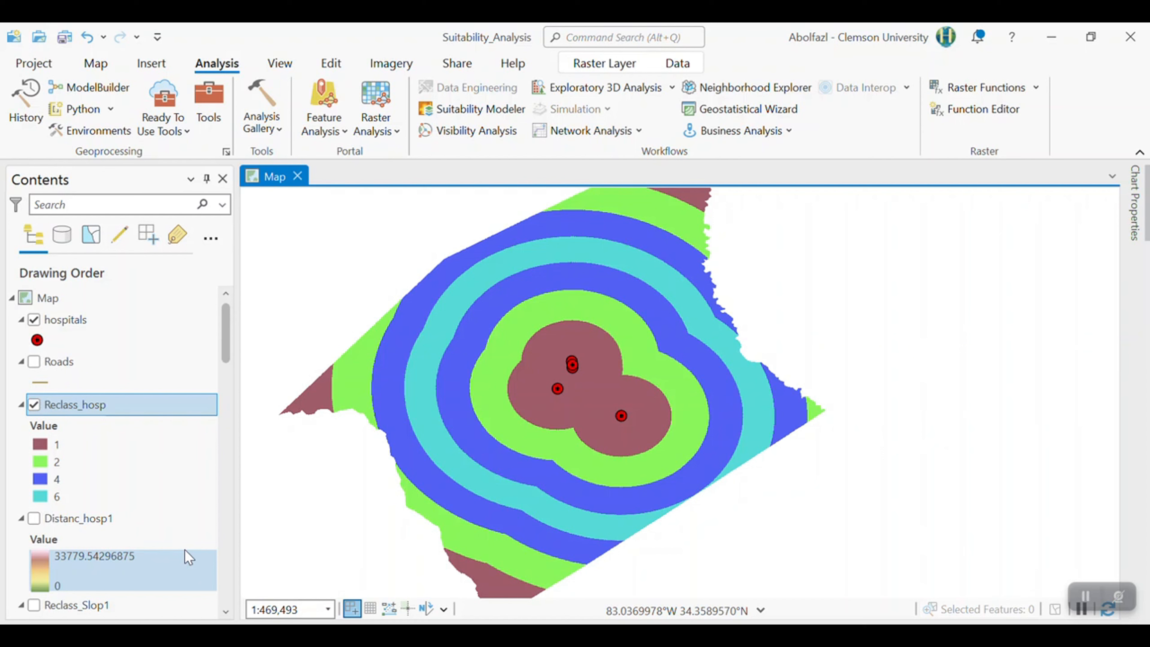
# Search the geoprocessing tools for "raster ca" and open the Spatial Analyst Raster Calculator
pyautogui.click(209, 103)
pyautogui.moveTo(876, 208); pyautogui.dragTo(703, 189)
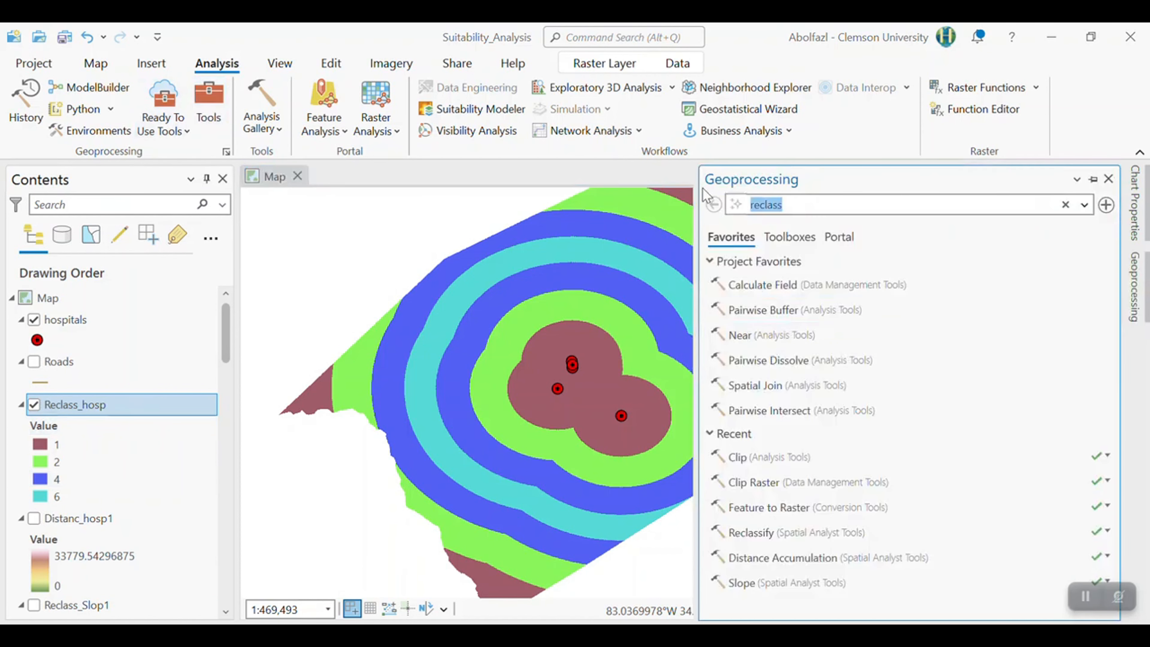
pyautogui.write('raster ca')
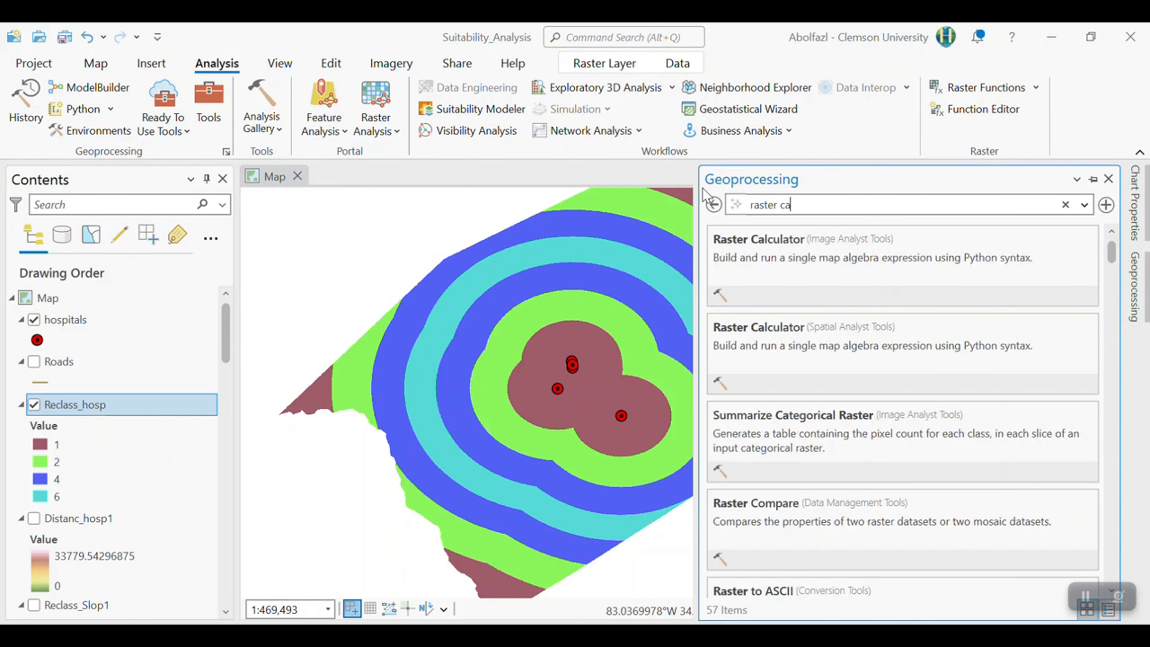
pyautogui.click(813, 351)
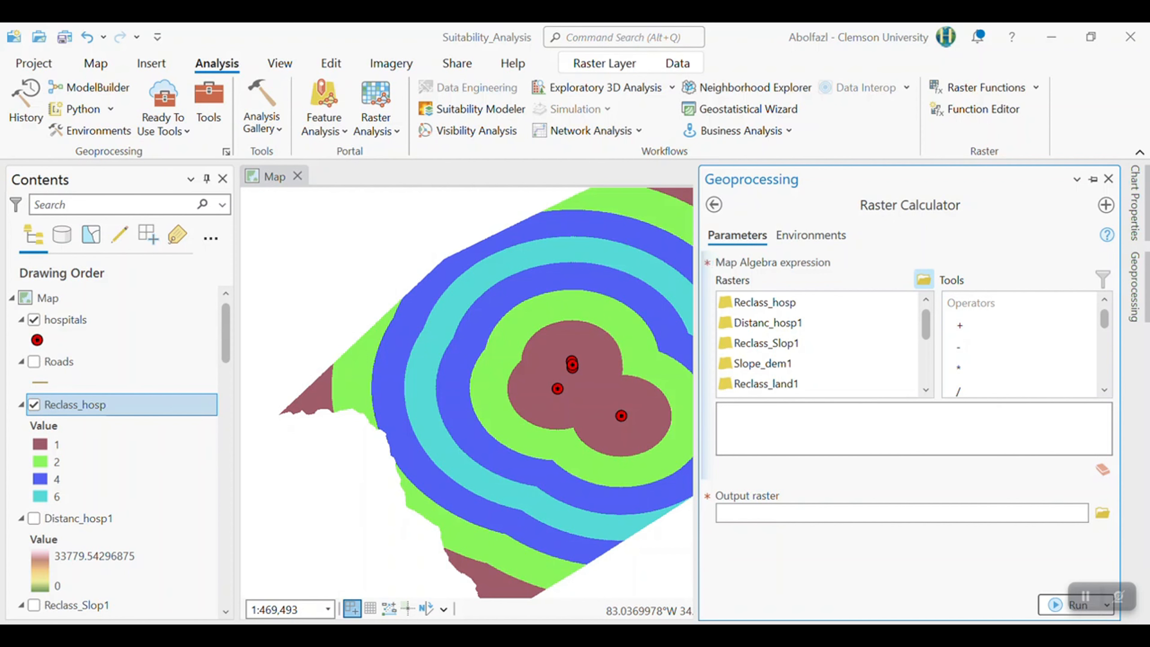
# Return to the Suitability_Analysis project window and reopen the Spatial Analyst Raster Calculator tool
pyautogui.click(745, 635)
pyautogui.click(77, 356)
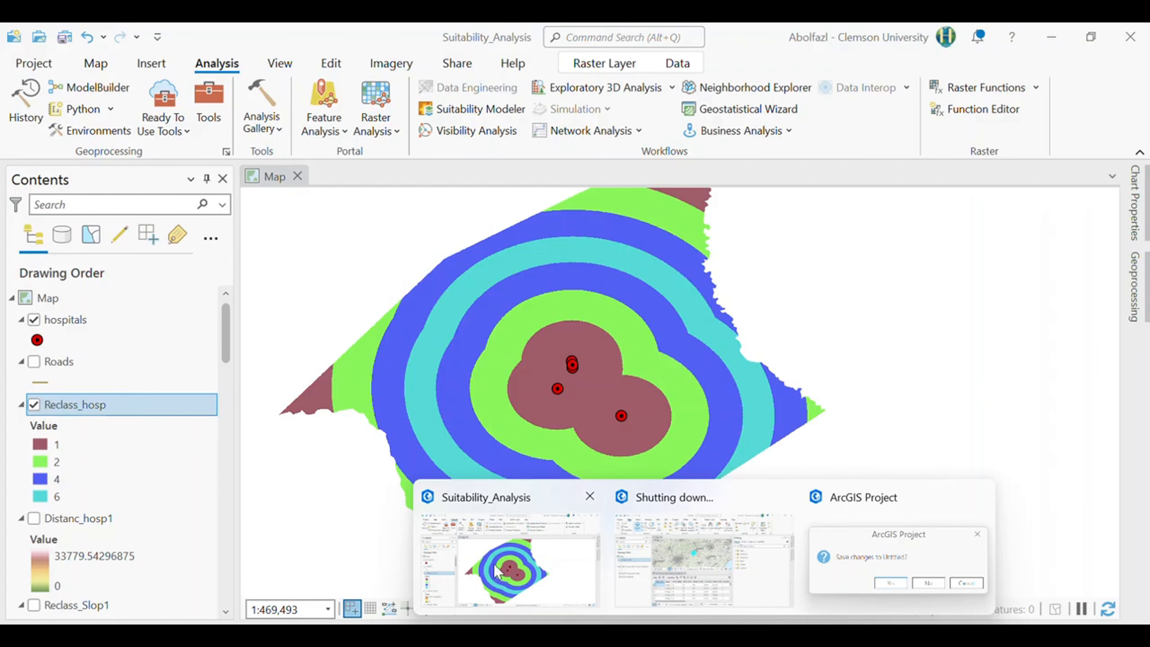
pyautogui.click(497, 573)
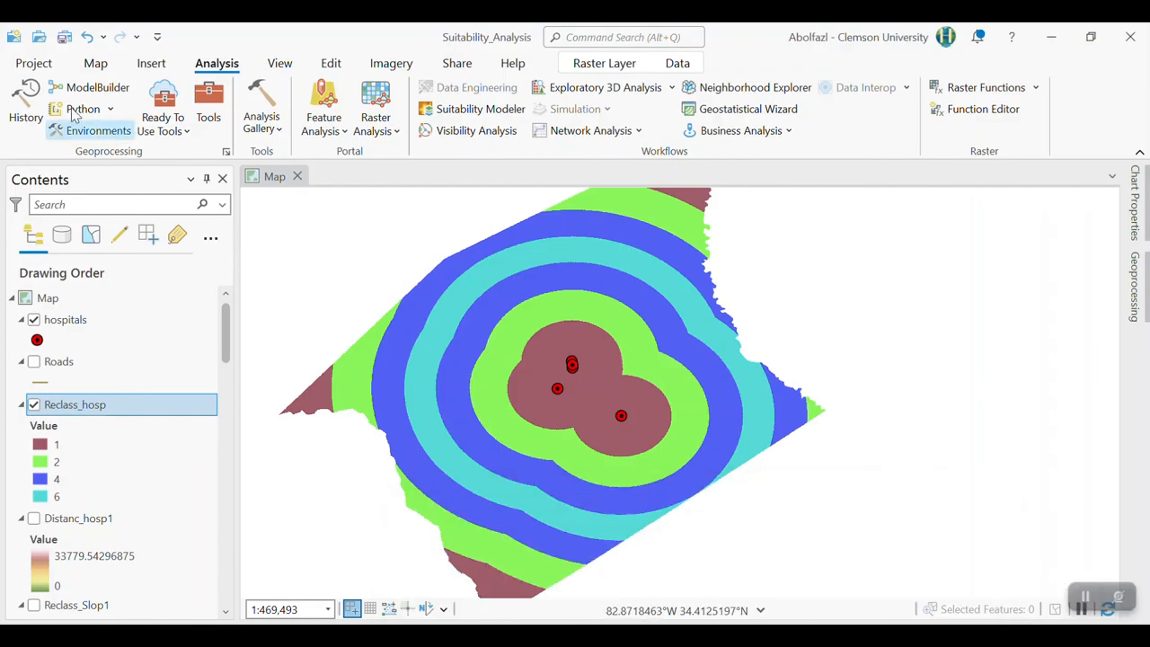
pyautogui.click(208, 104)
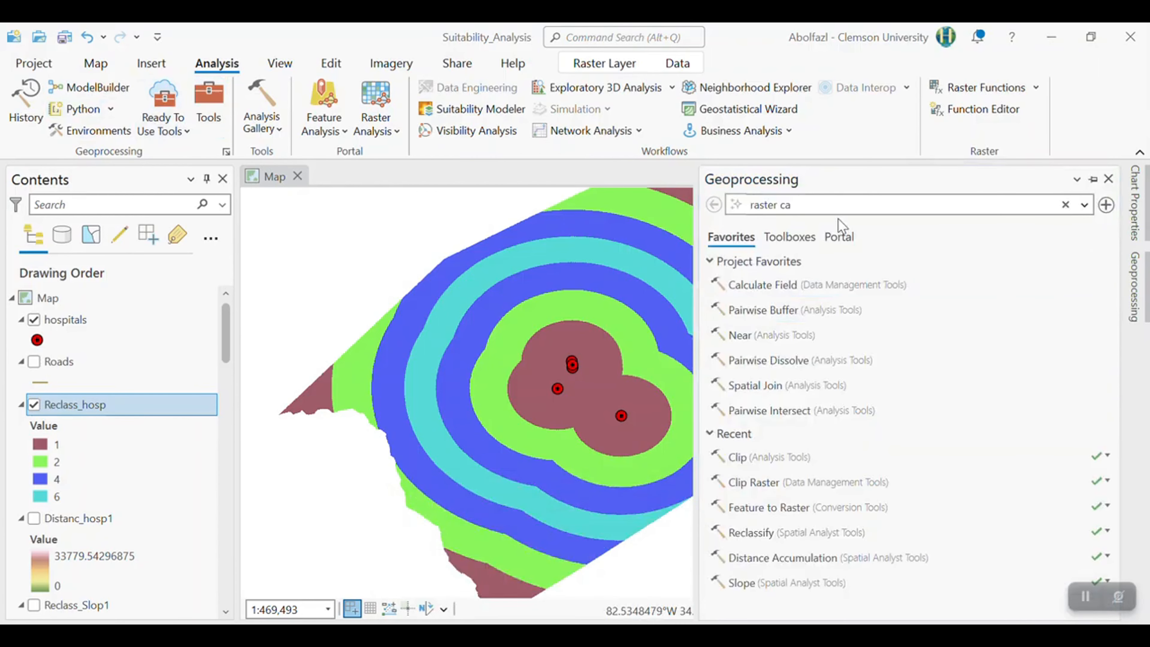
pyautogui.click(814, 204)
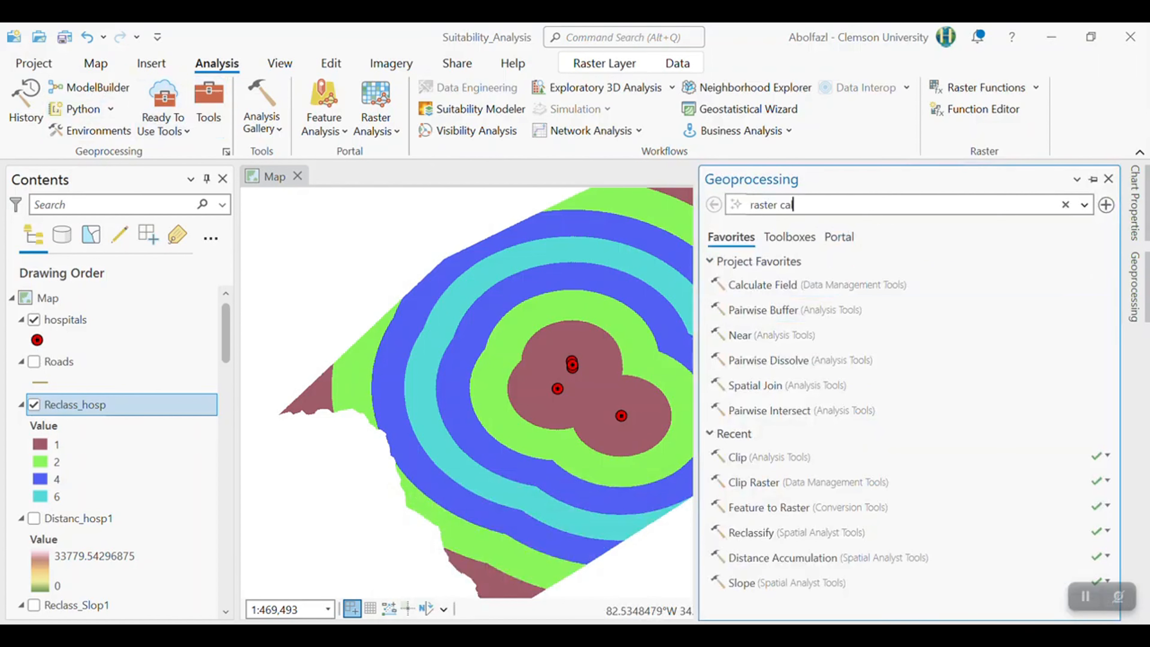
pyautogui.click(919, 358)
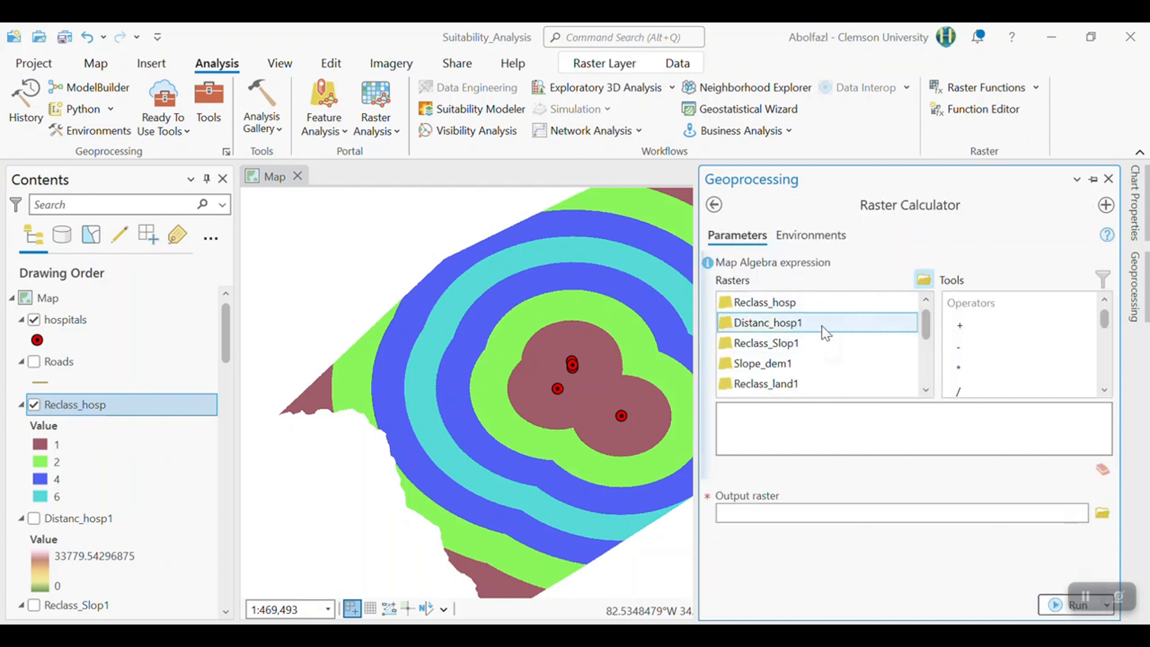
# Remove the Distanc_hosp1 and Slope_dem1 layers from the map
pyautogui.scroll(-2, 111, 525)
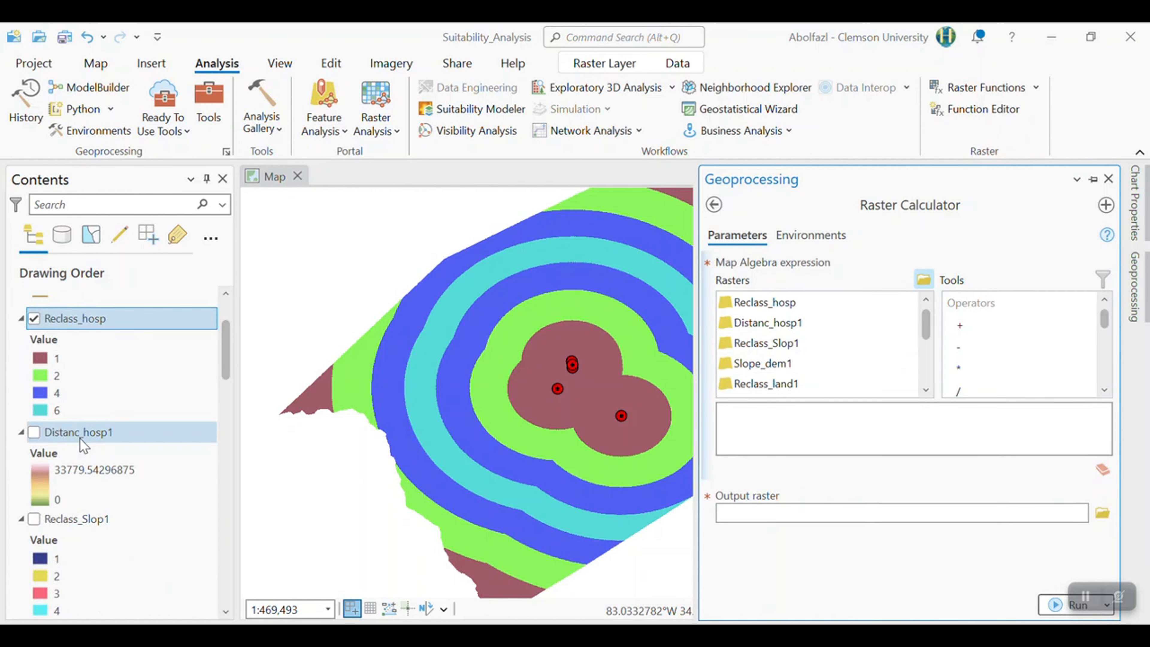
pyautogui.click(97, 427)
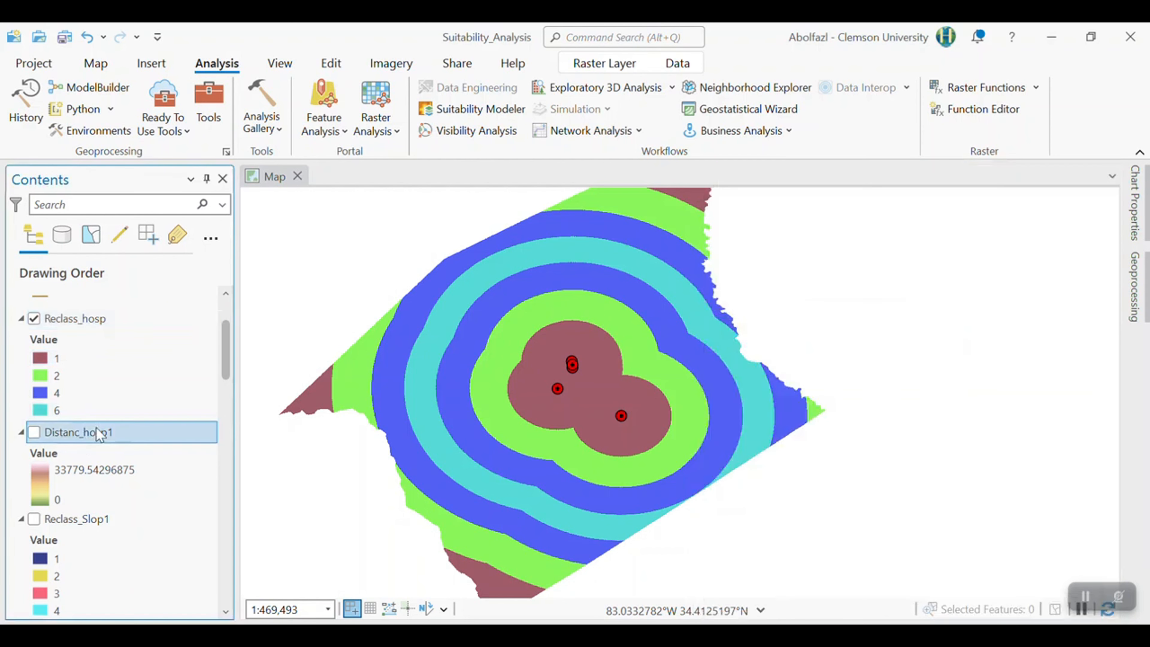
pyautogui.rightClick(96, 428)
pyautogui.click(145, 68)
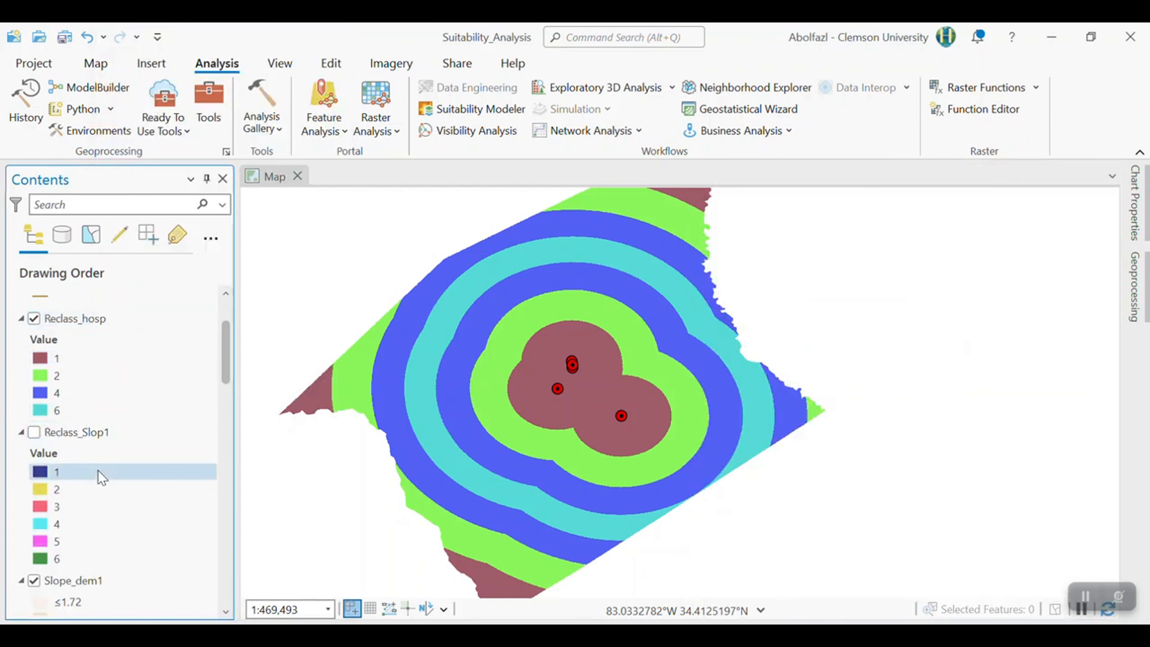
pyautogui.scroll(-5, 103, 439)
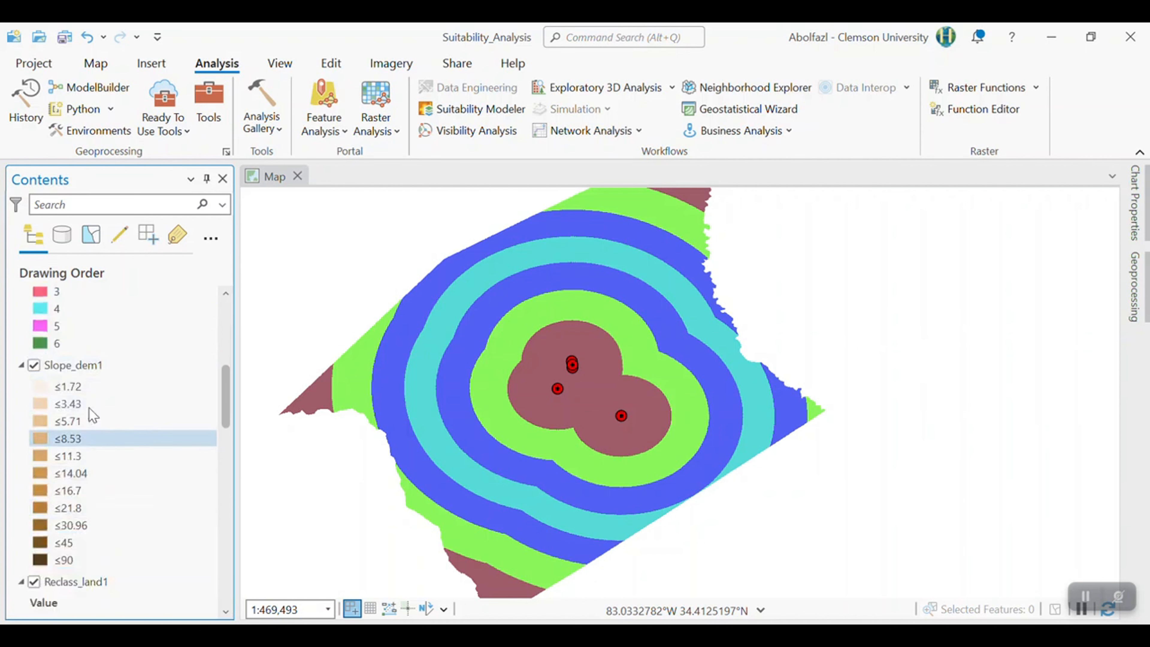
pyautogui.rightClick(82, 368)
pyautogui.click(136, 63)
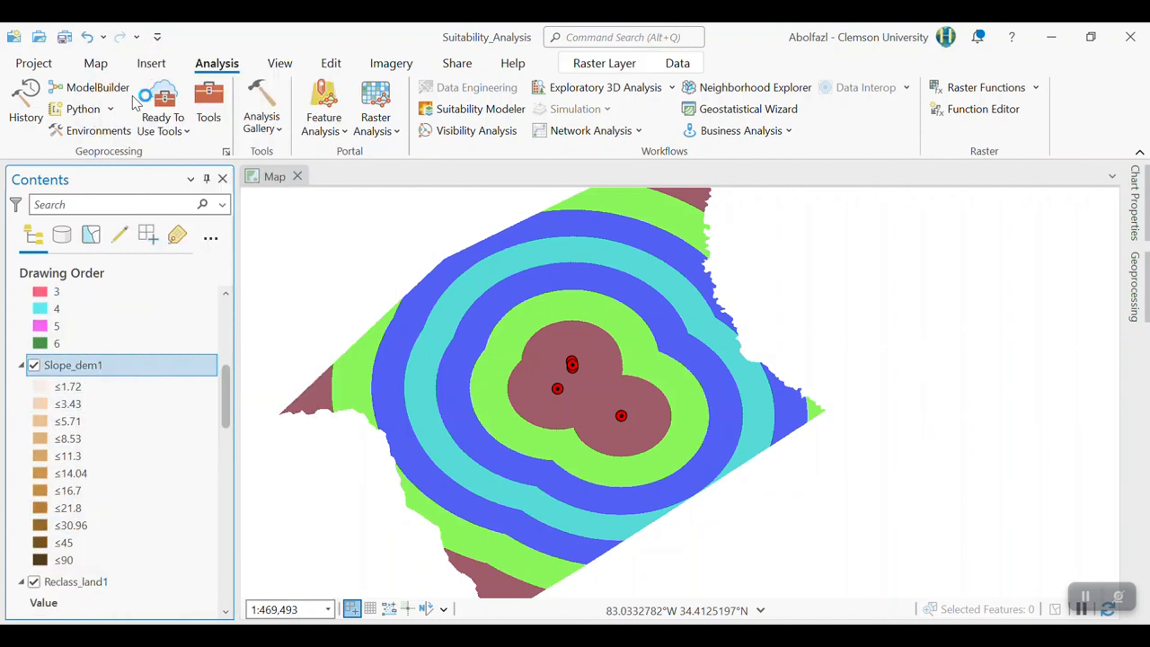
# Remove the Distanc_Road1 layer from the map
pyautogui.scroll(-4, 110, 377)
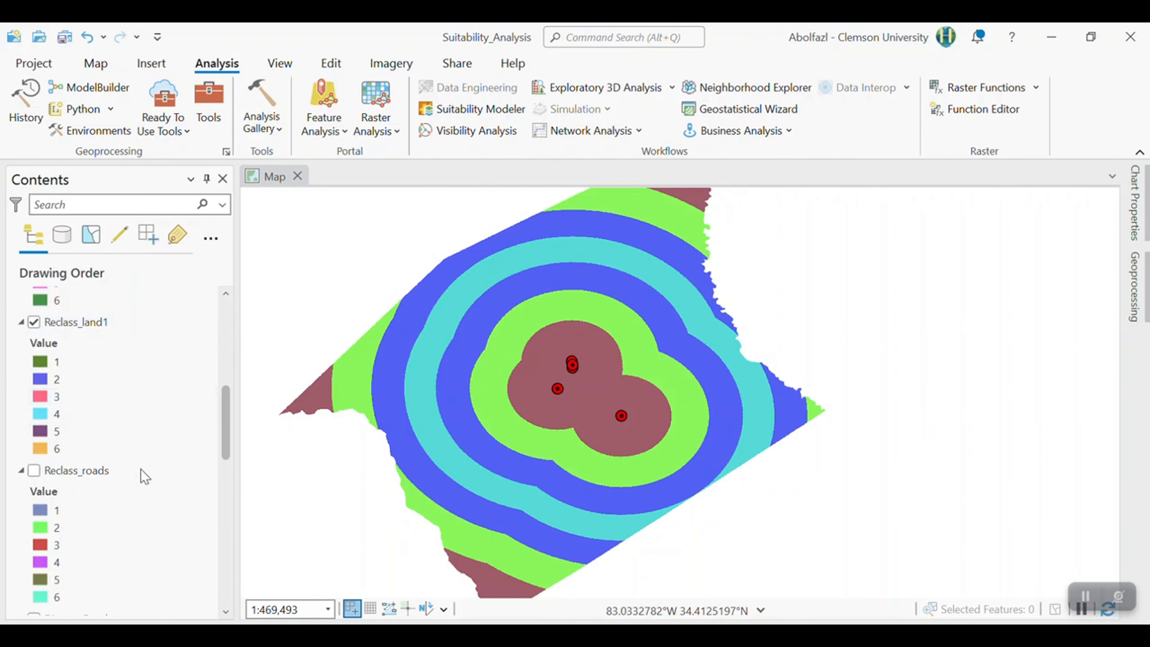
pyautogui.click(86, 491)
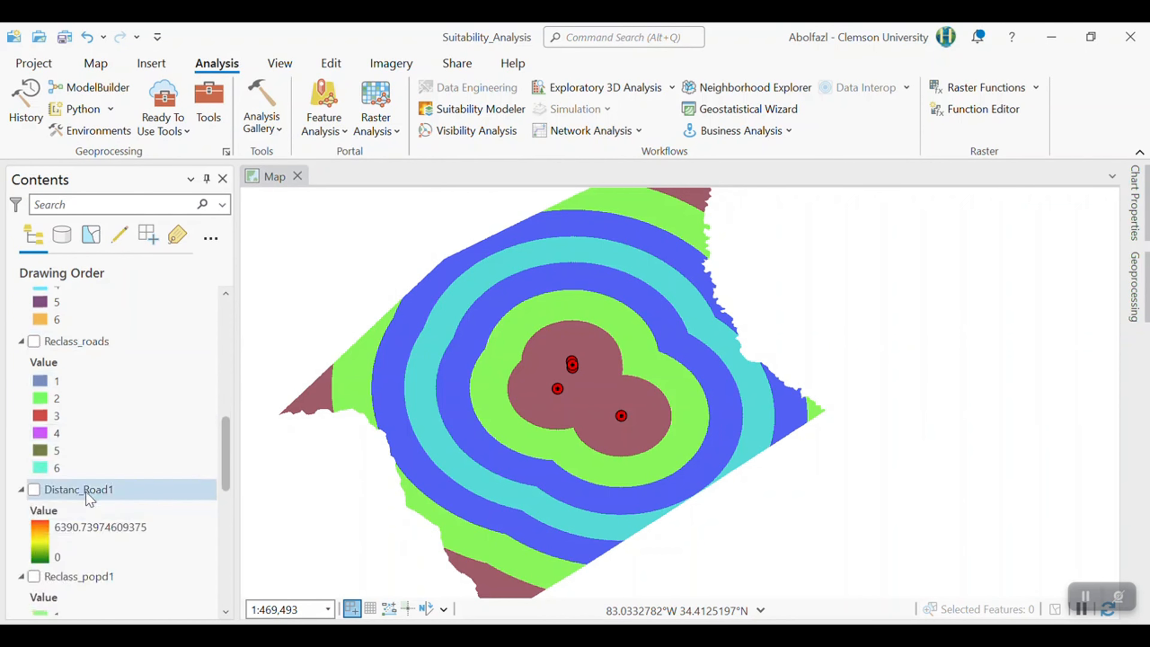
pyautogui.rightClick(87, 492)
pyautogui.click(136, 64)
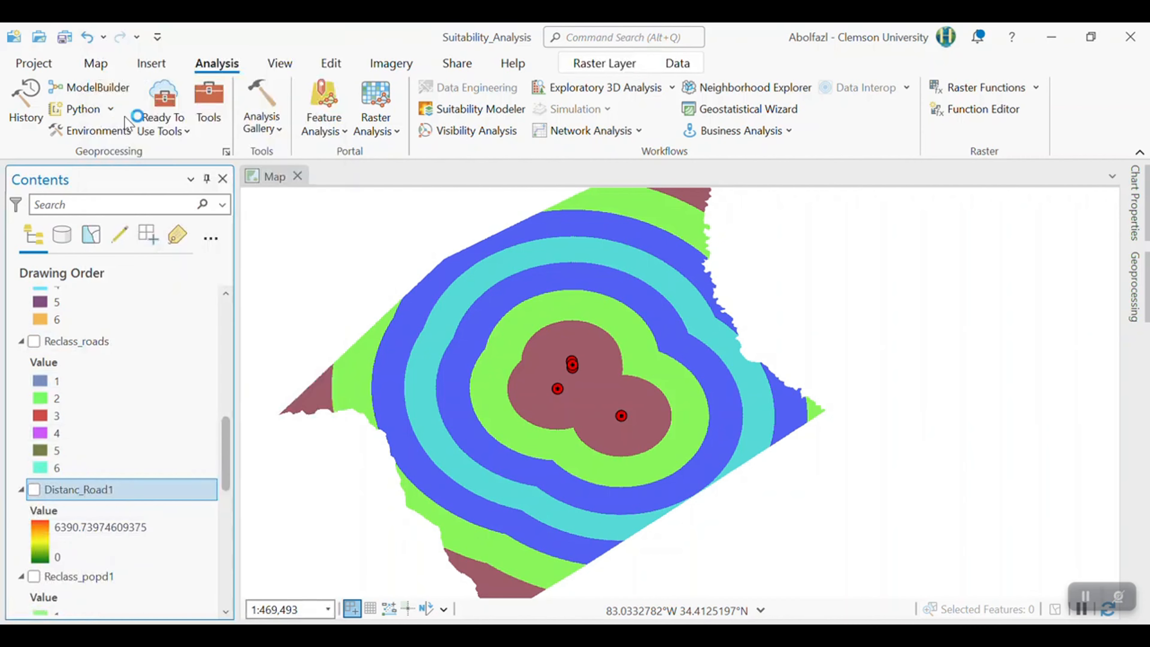
# Remove the original landcover and dem raster layers from the map
pyautogui.scroll(-2, 127, 496)
pyautogui.scroll(-3, 110, 413)
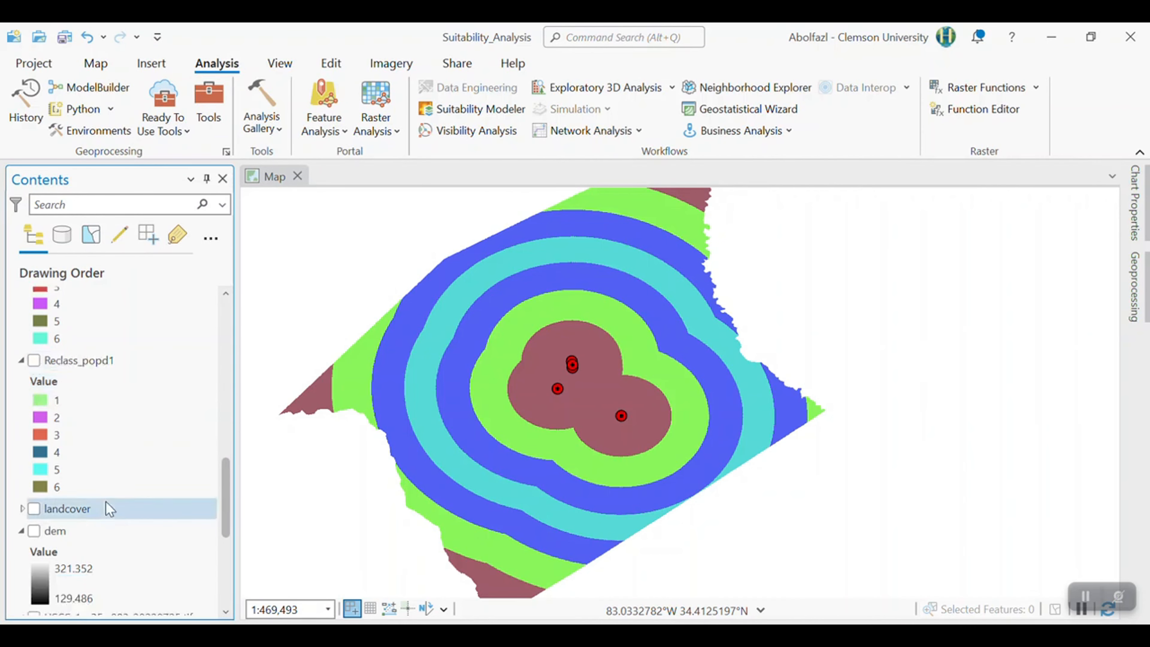
pyautogui.click(72, 422)
pyautogui.rightClick(72, 422)
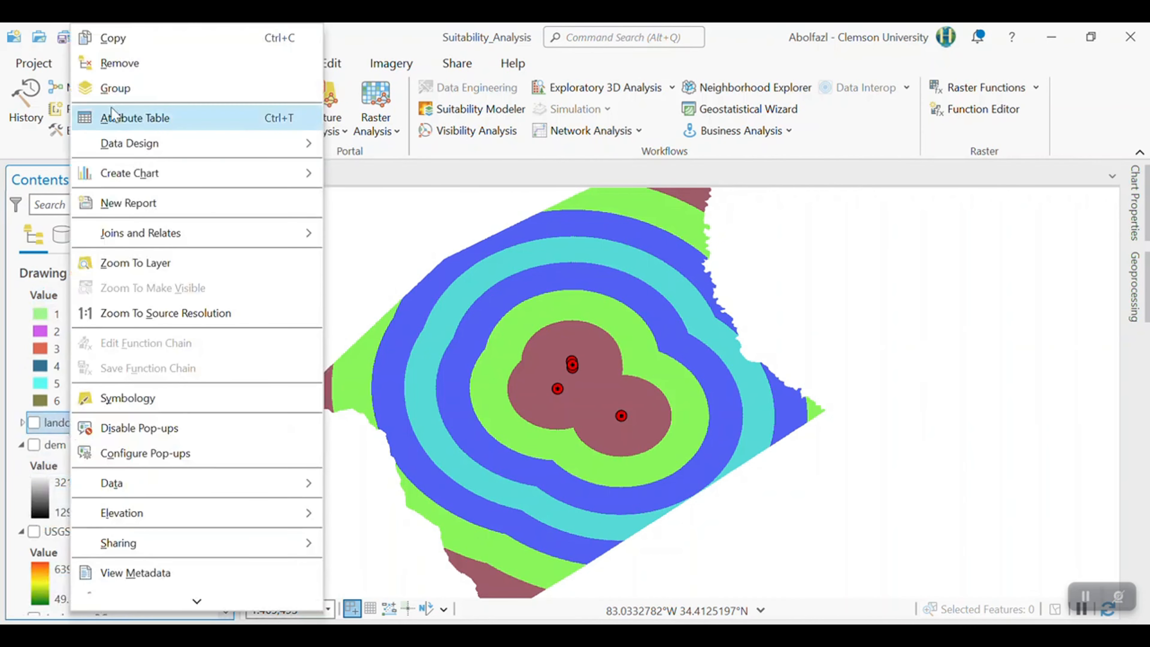
pyautogui.click(114, 73)
pyautogui.click(72, 420)
pyautogui.rightClick(71, 418)
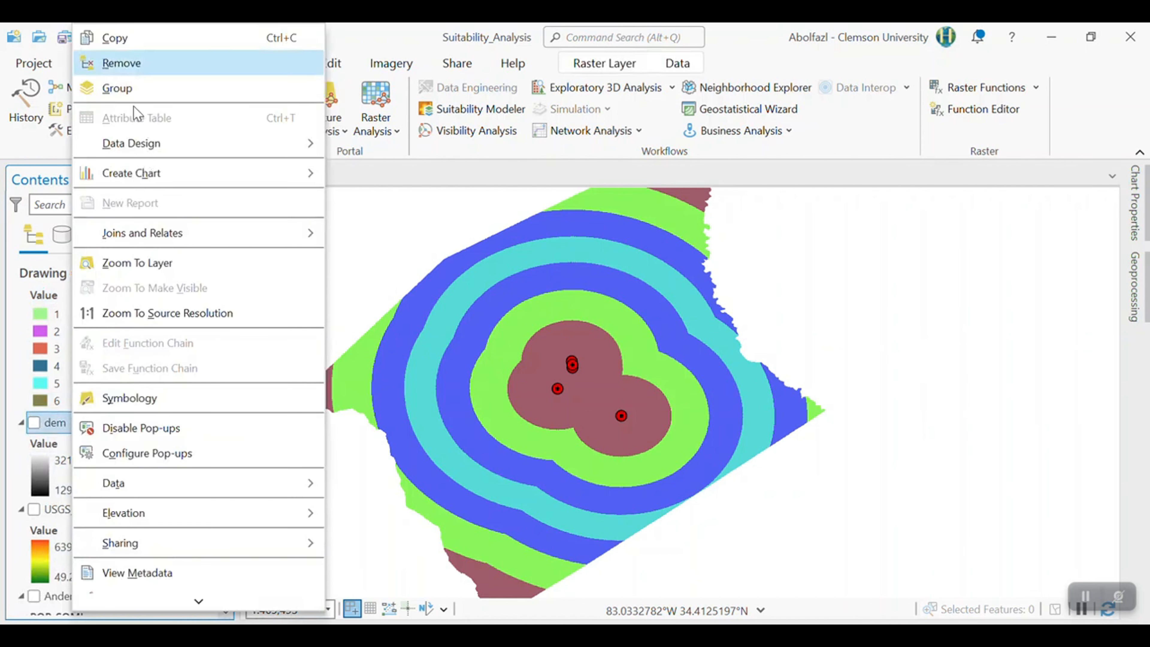
pyautogui.click(119, 73)
# Remove the USGS source elevation raster and the Anderson_BG layer from the map
pyautogui.click(74, 473)
pyautogui.click(74, 422)
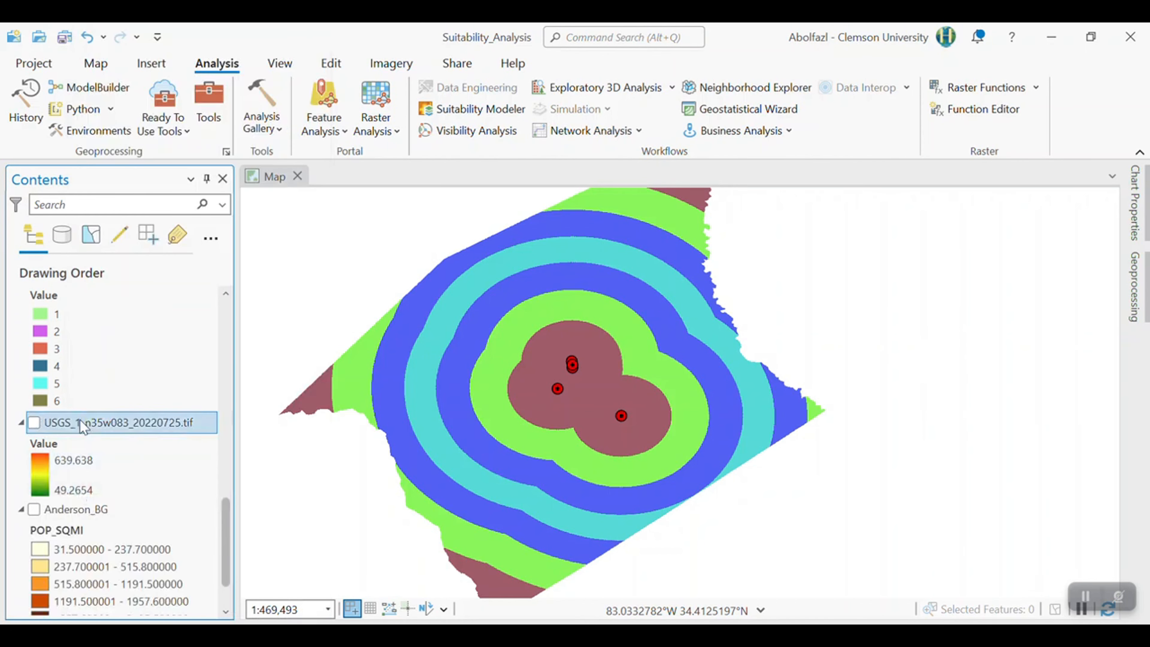
pyautogui.rightClick(73, 423)
pyautogui.click(114, 65)
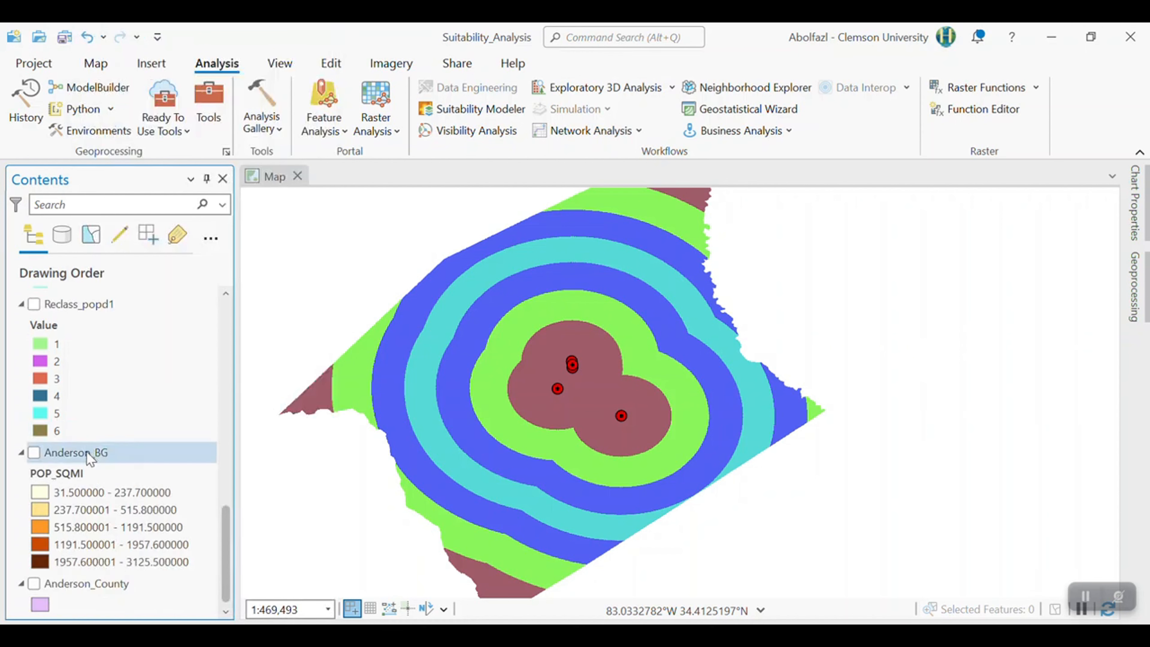
pyautogui.click(93, 453)
pyautogui.rightClick(95, 453)
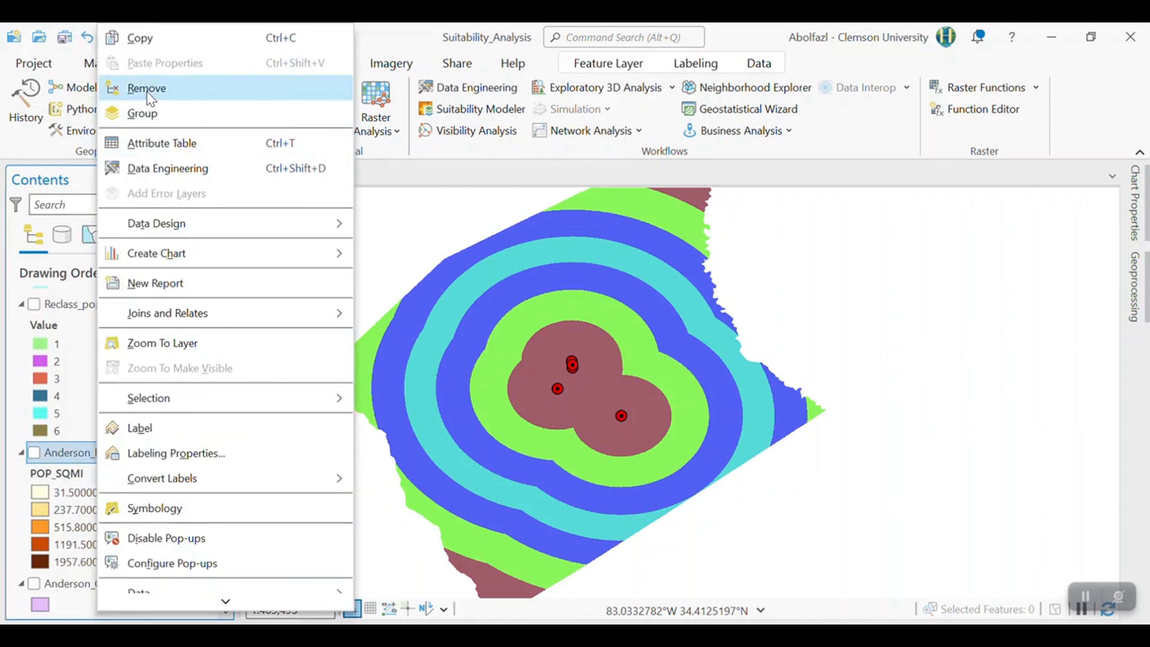
pyautogui.click(136, 88)
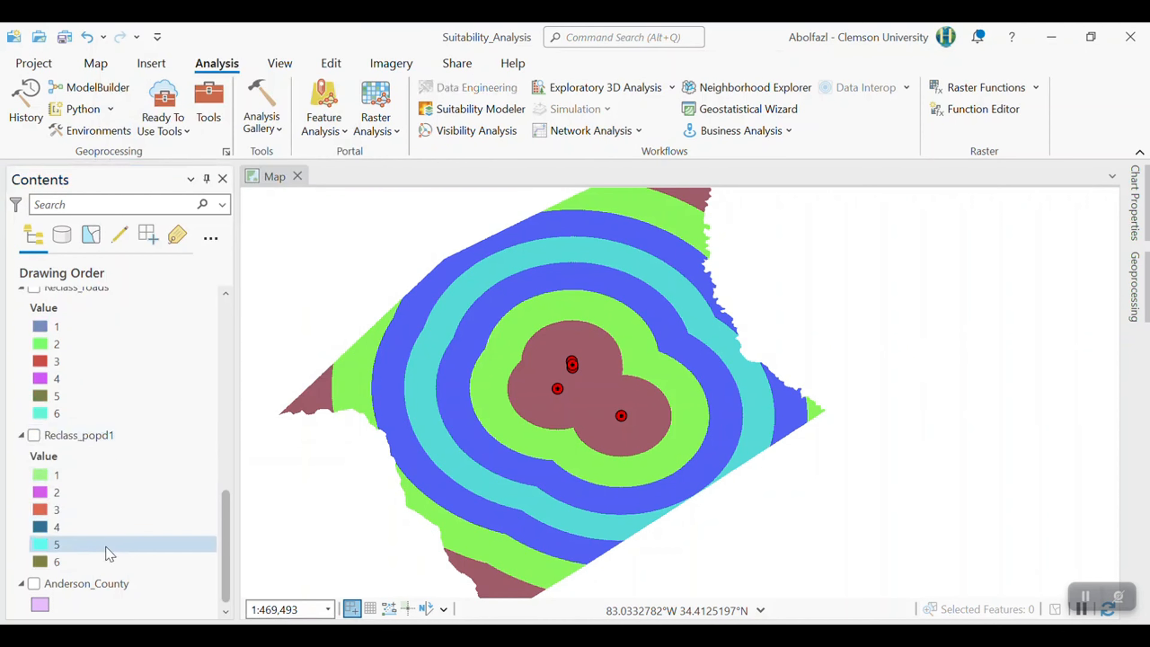
# Turn on the Anderson_County layer and turn off the hospitals layer
pyautogui.click(34, 584)
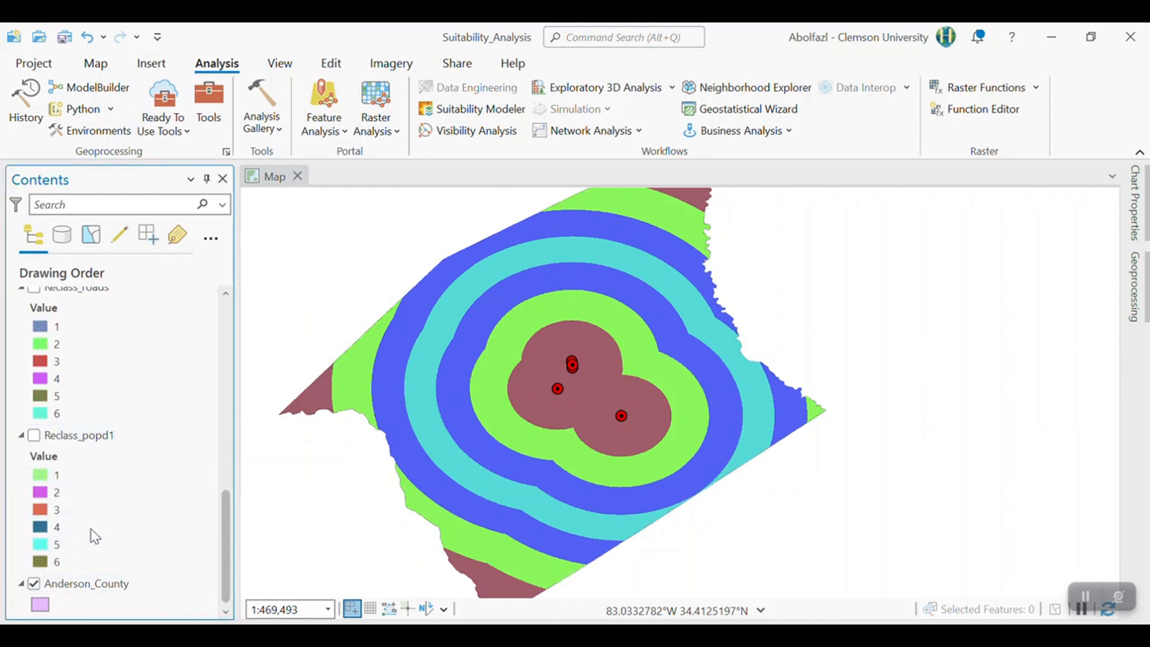
pyautogui.scroll(10, 108, 514)
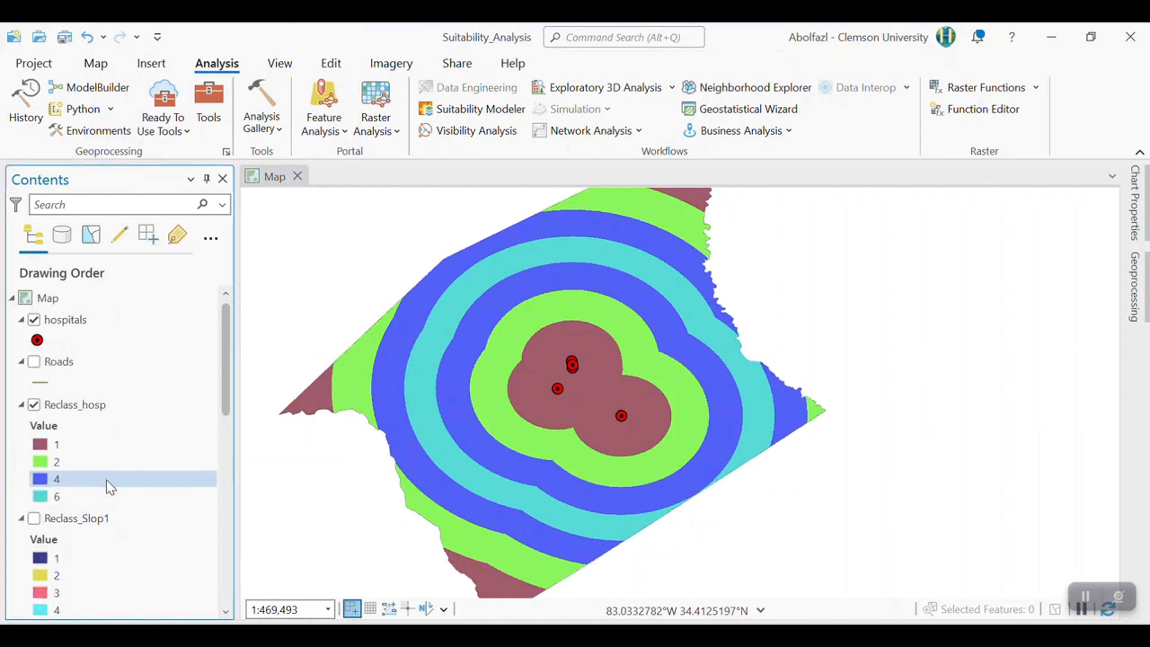
pyautogui.rightClick(78, 321)
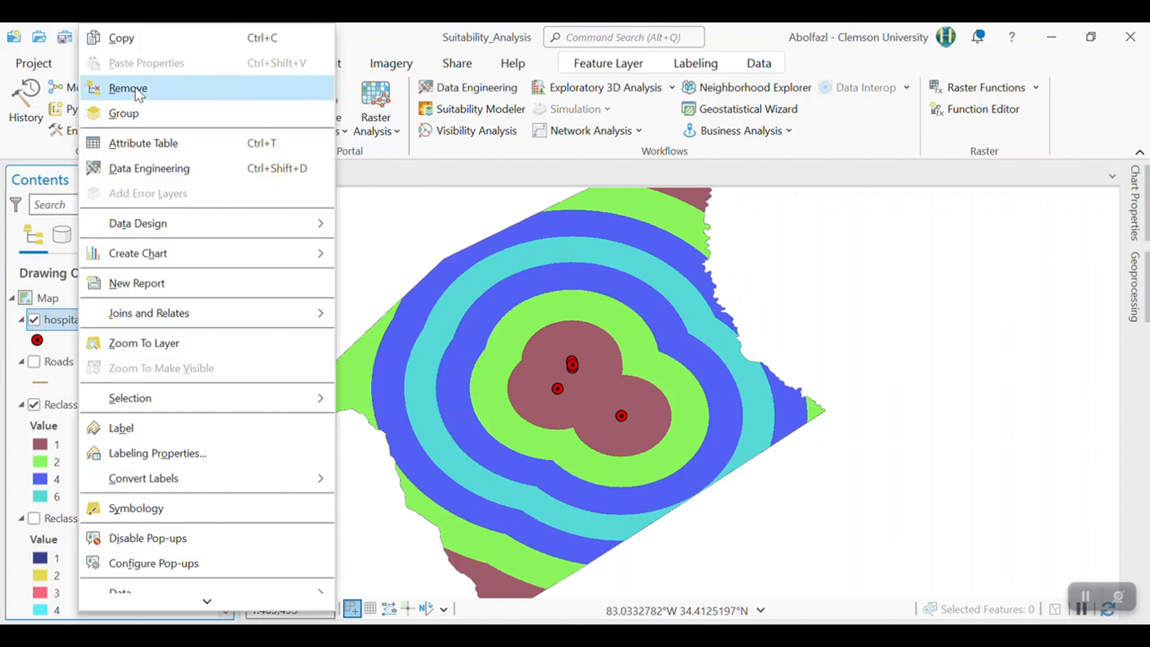
pyautogui.click(34, 319)
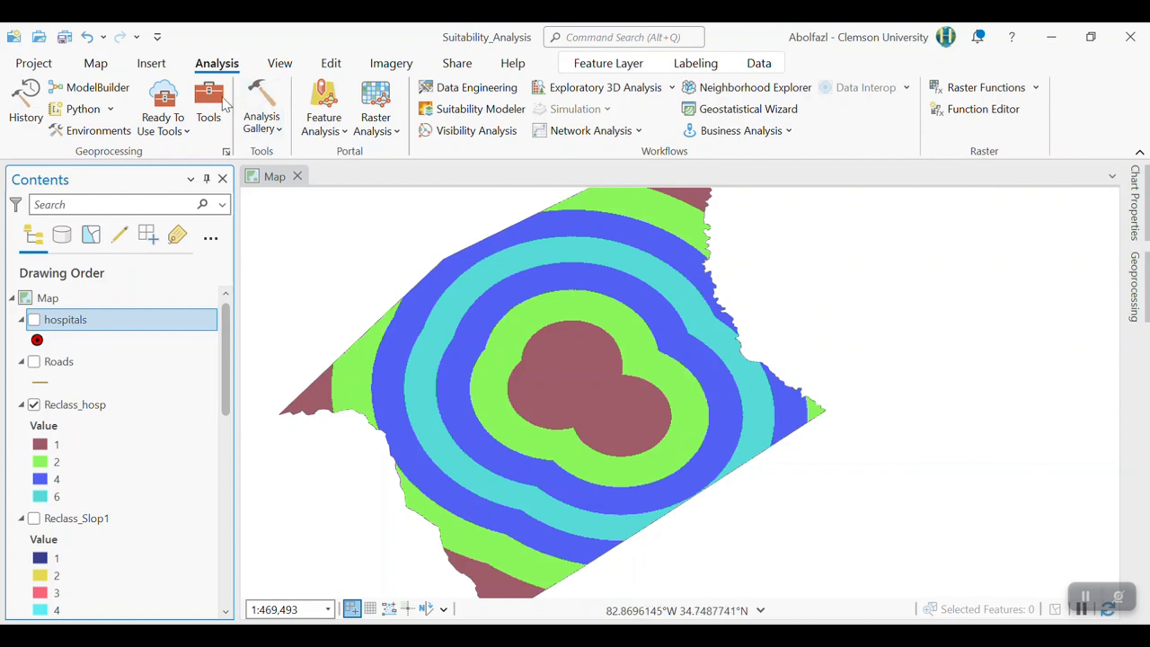
# Reuse the recent tool search "raster cal" and open the Spatial Analyst version of Raster Calculator
pyautogui.click(208, 101)
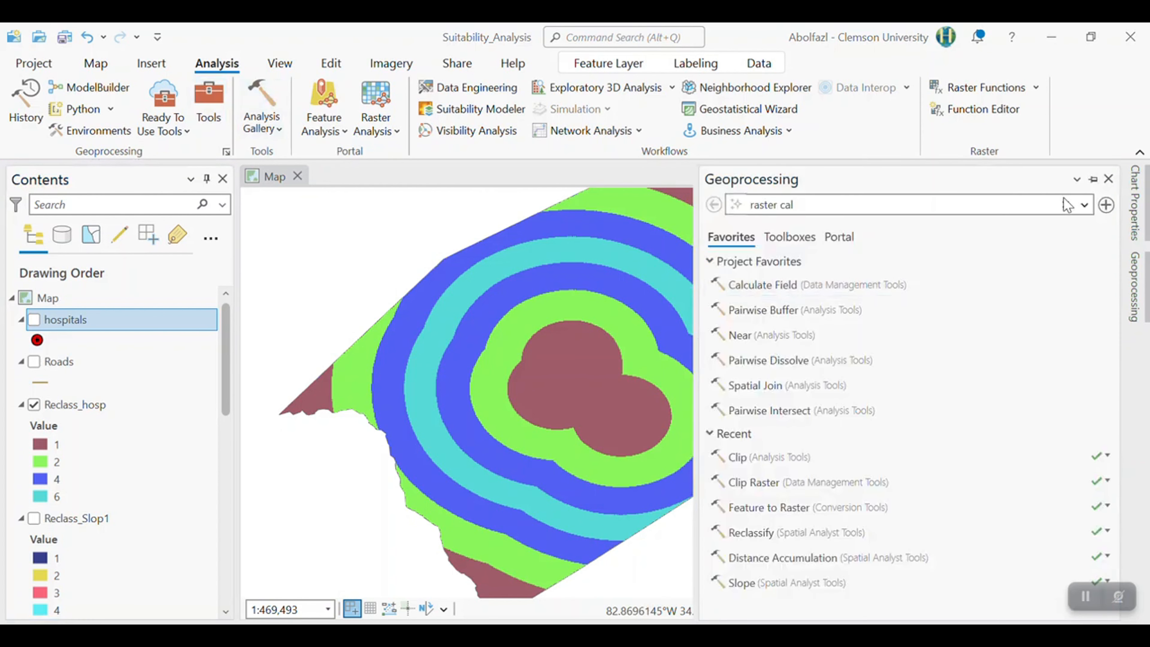
pyautogui.click(1084, 205)
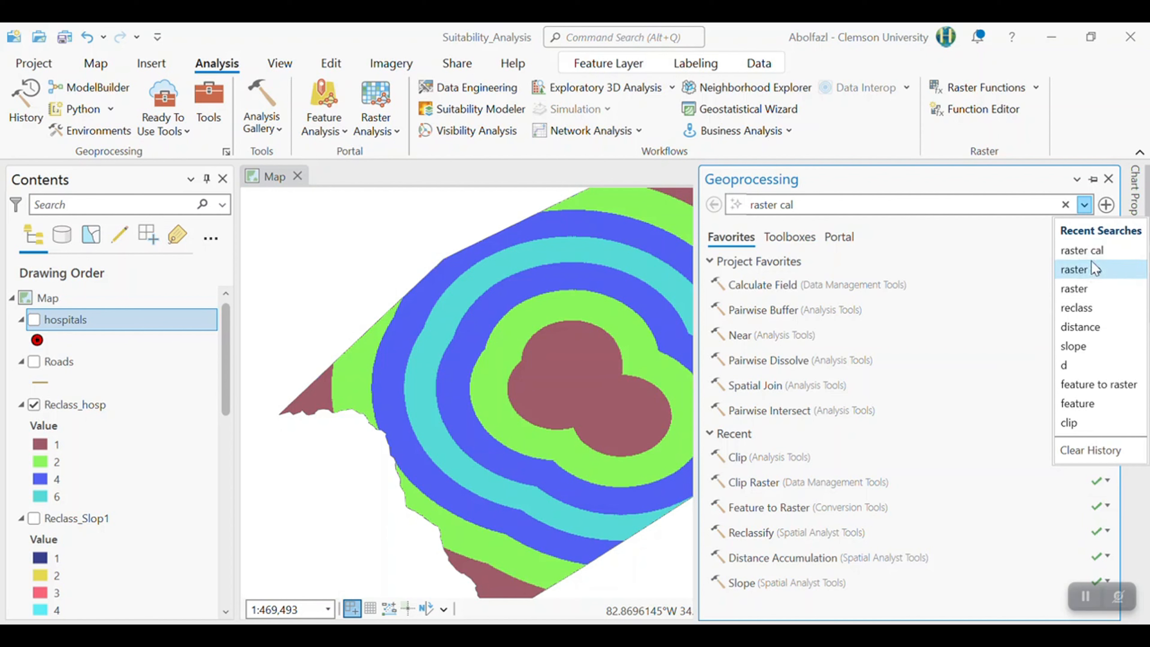
pyautogui.click(1091, 256)
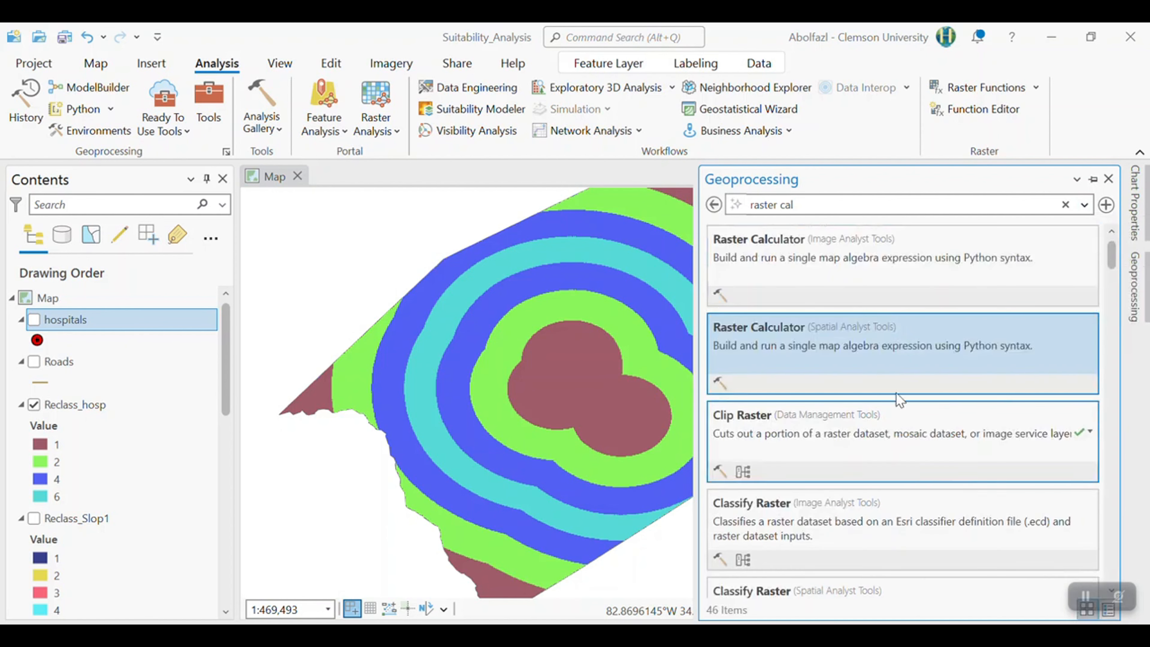
pyautogui.click(857, 357)
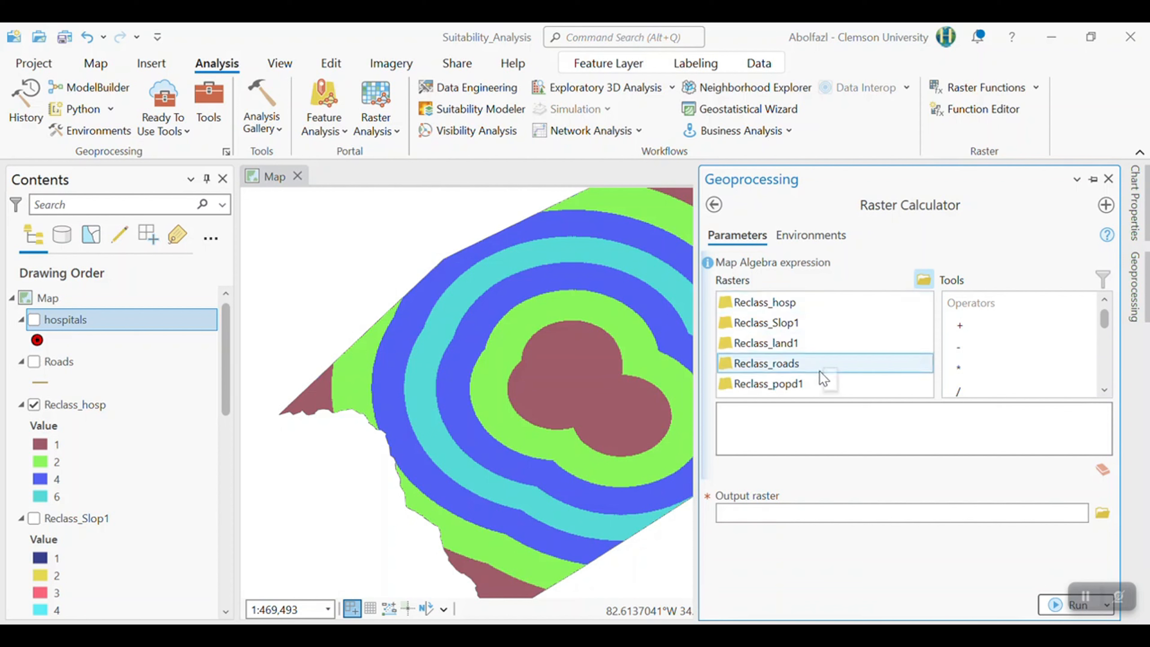
# Begin the map algebra expression with Reclass_popd1 multiplied by 0.27 plus Reclass_land1 multiplied by 0.15
pyautogui.doubleClick(805, 378)
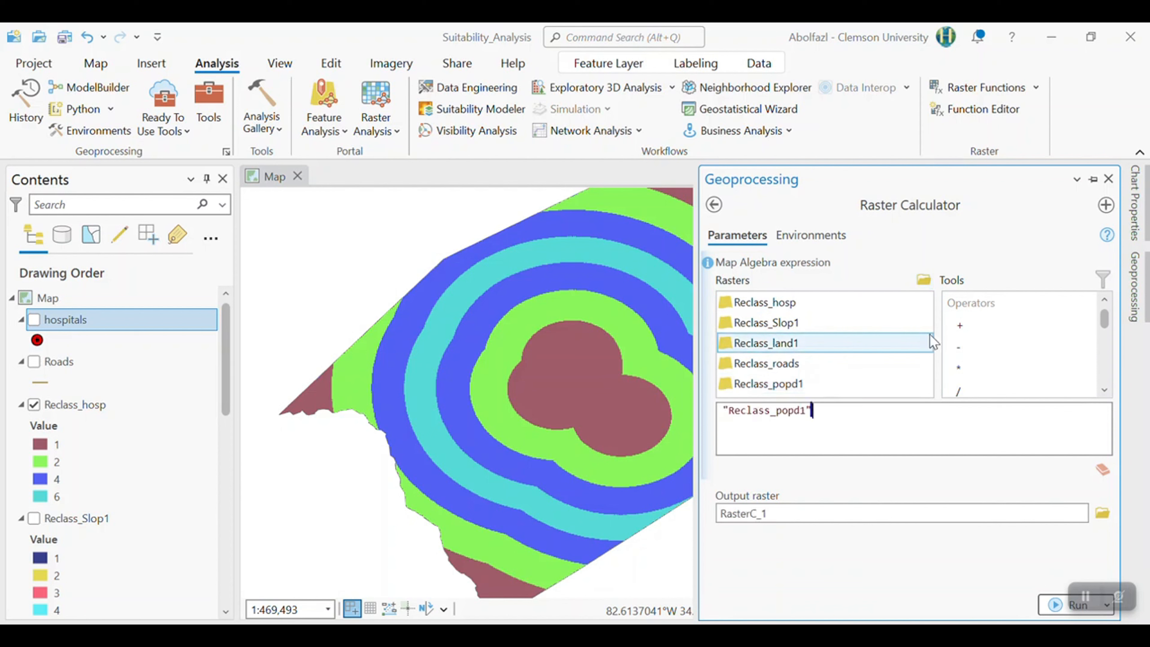
pyautogui.doubleClick(961, 372)
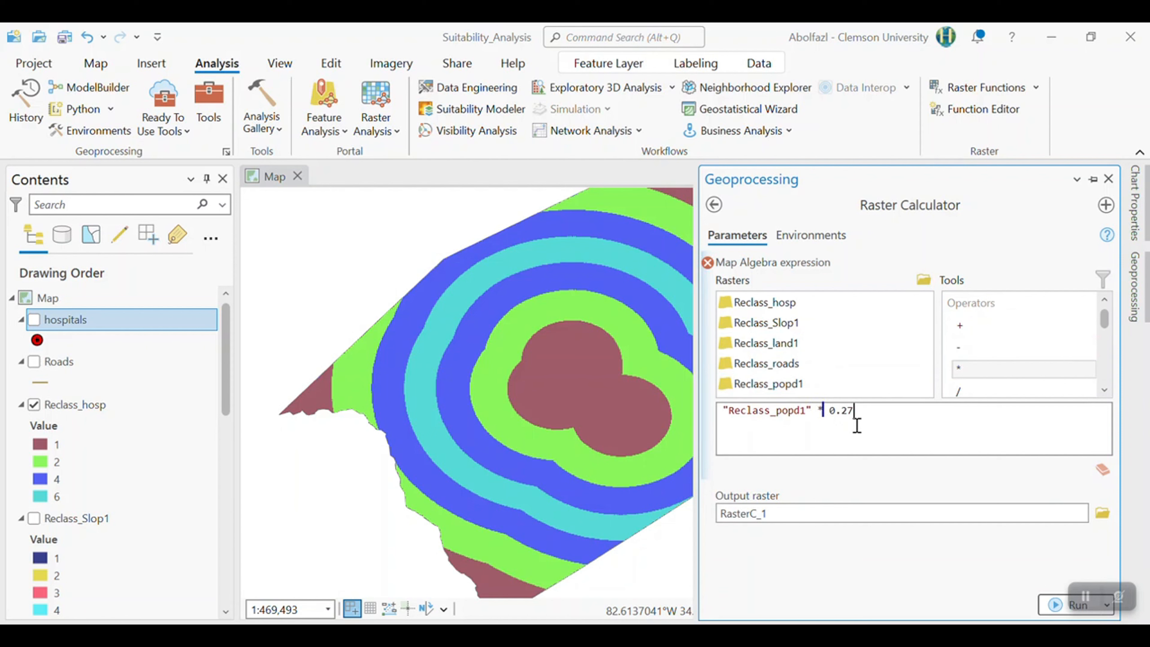
pyautogui.write('0.27')
pyautogui.doubleClick(960, 327)
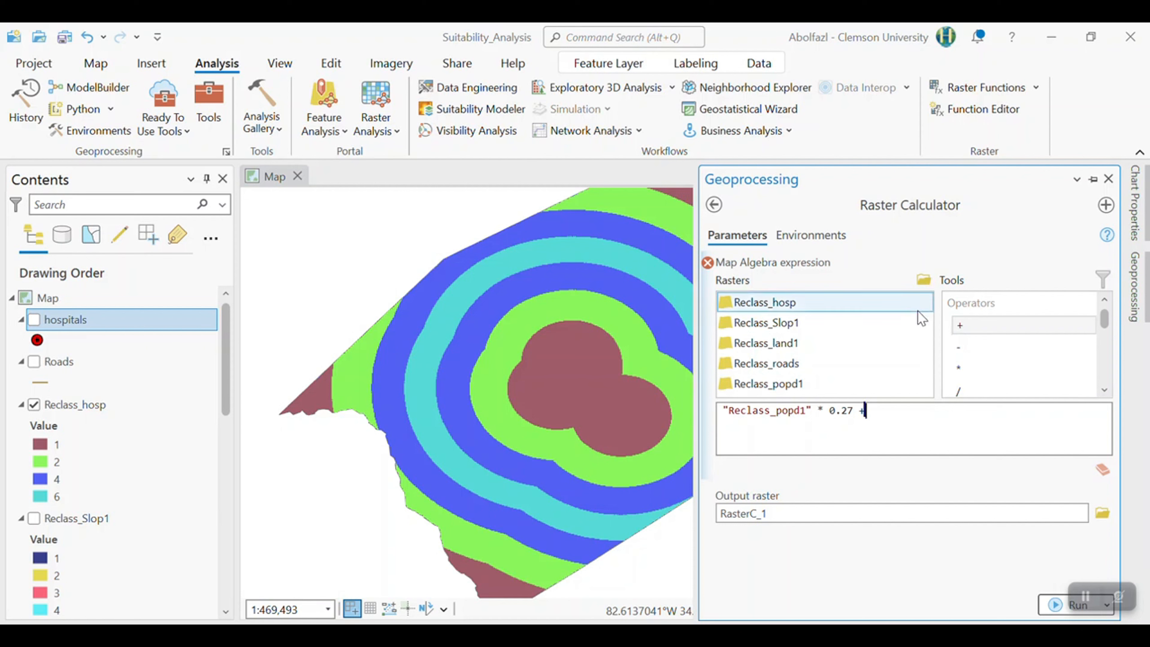
pyautogui.doubleClick(831, 343)
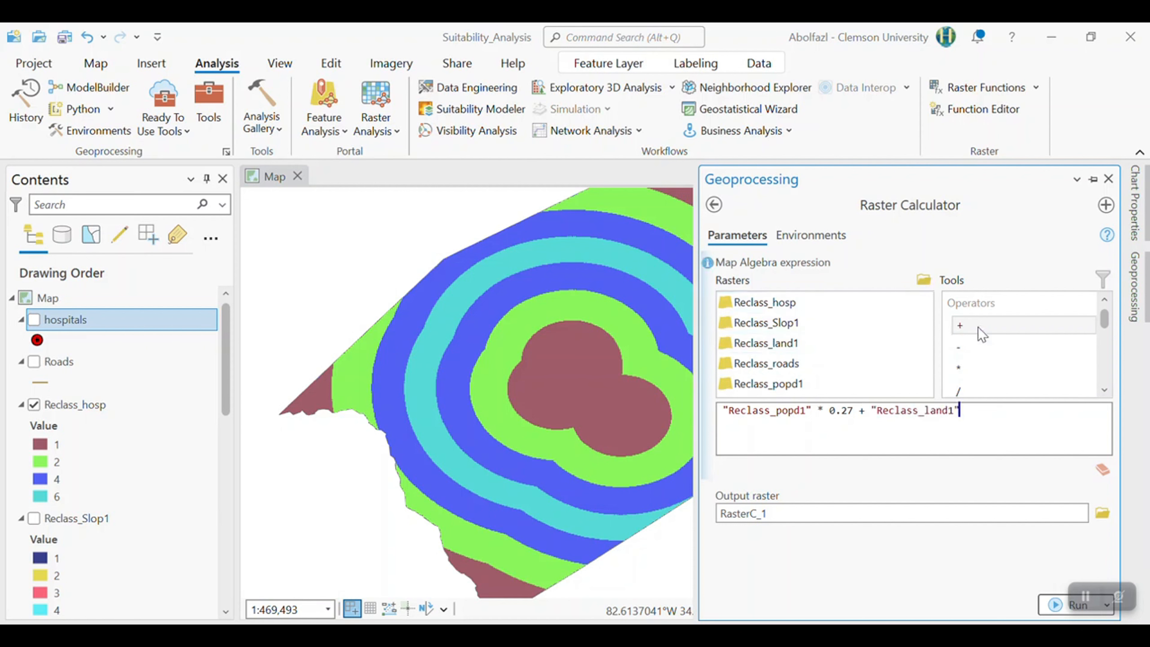
pyautogui.click(975, 364)
pyautogui.doubleClick(976, 365)
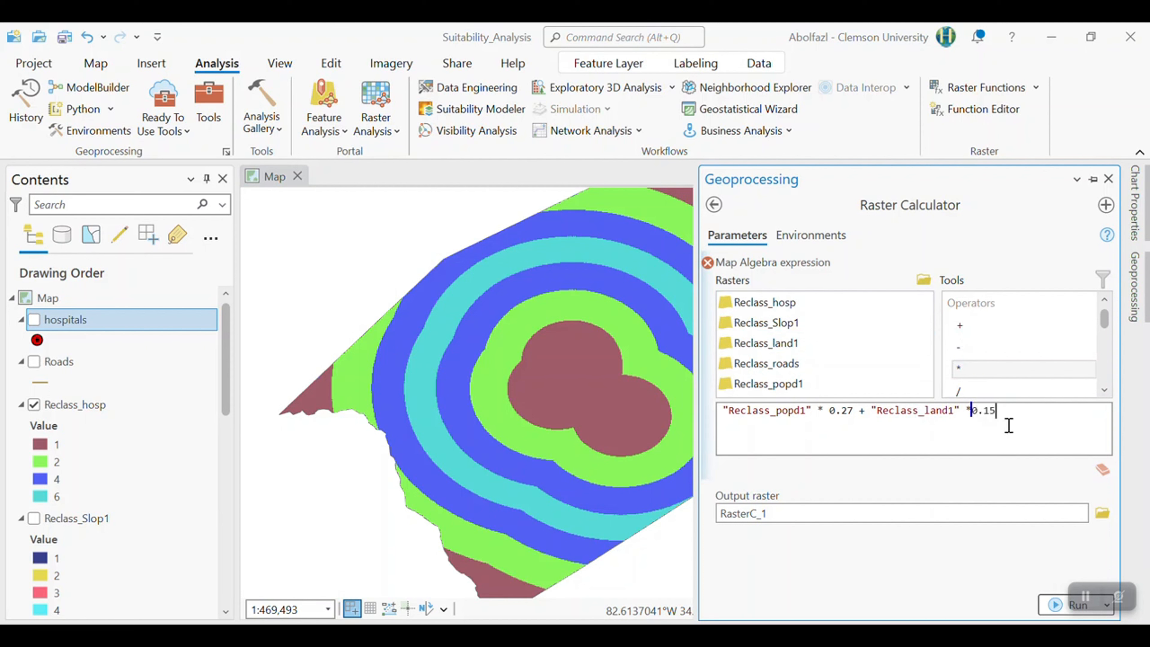
# Add Reclass_roads multiplied by 0.19 to the map algebra expression
pyautogui.click(975, 328)
pyautogui.doubleClick(975, 329)
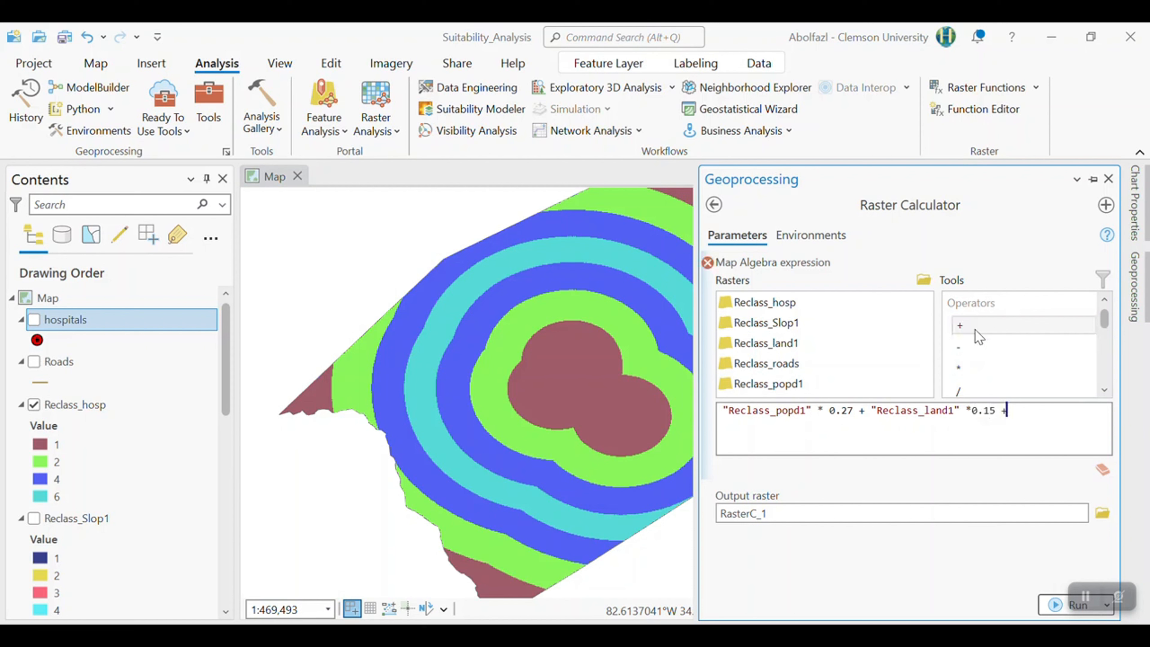
pyautogui.click(814, 363)
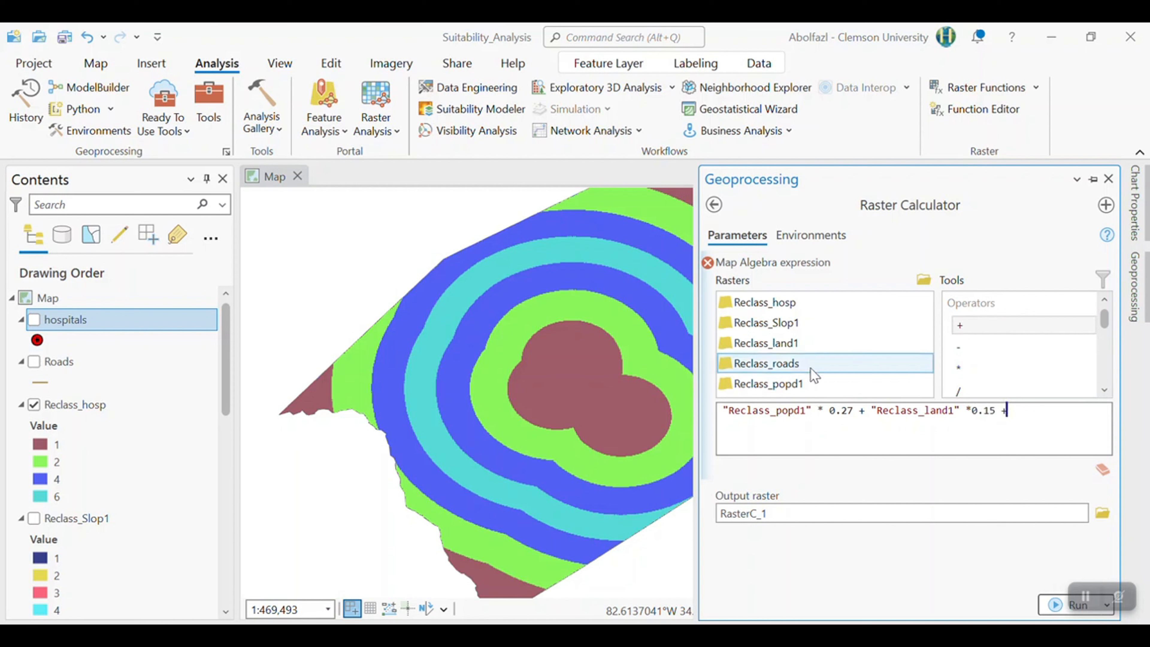
pyautogui.doubleClick(810, 368)
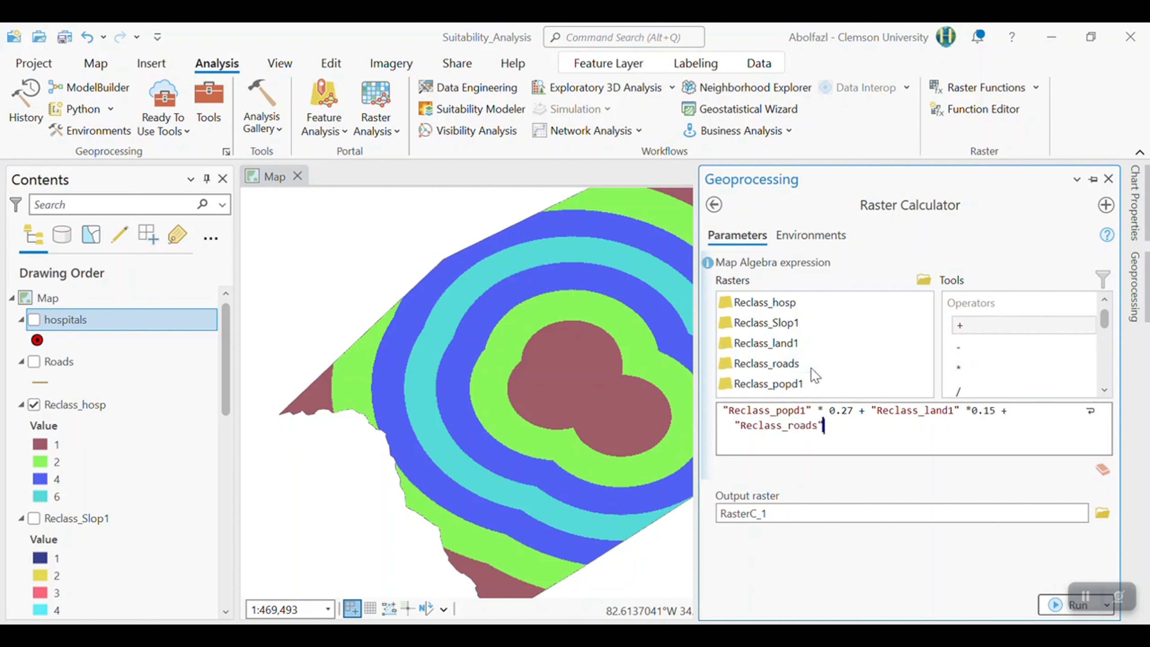
pyautogui.doubleClick(973, 370)
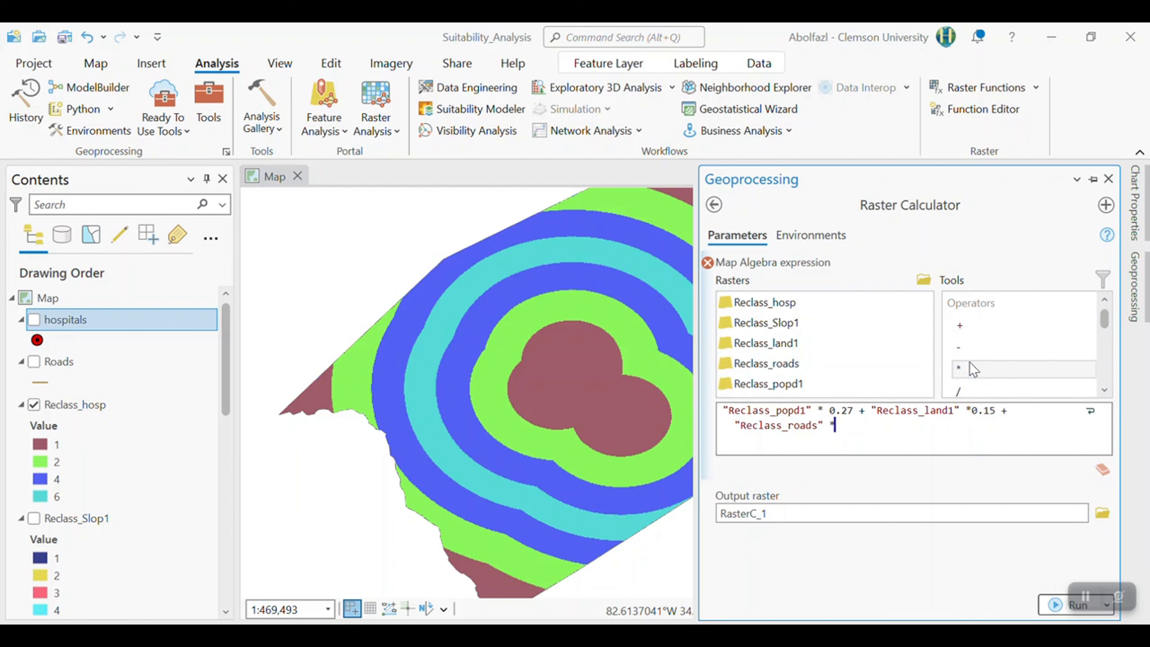
pyautogui.write('0')
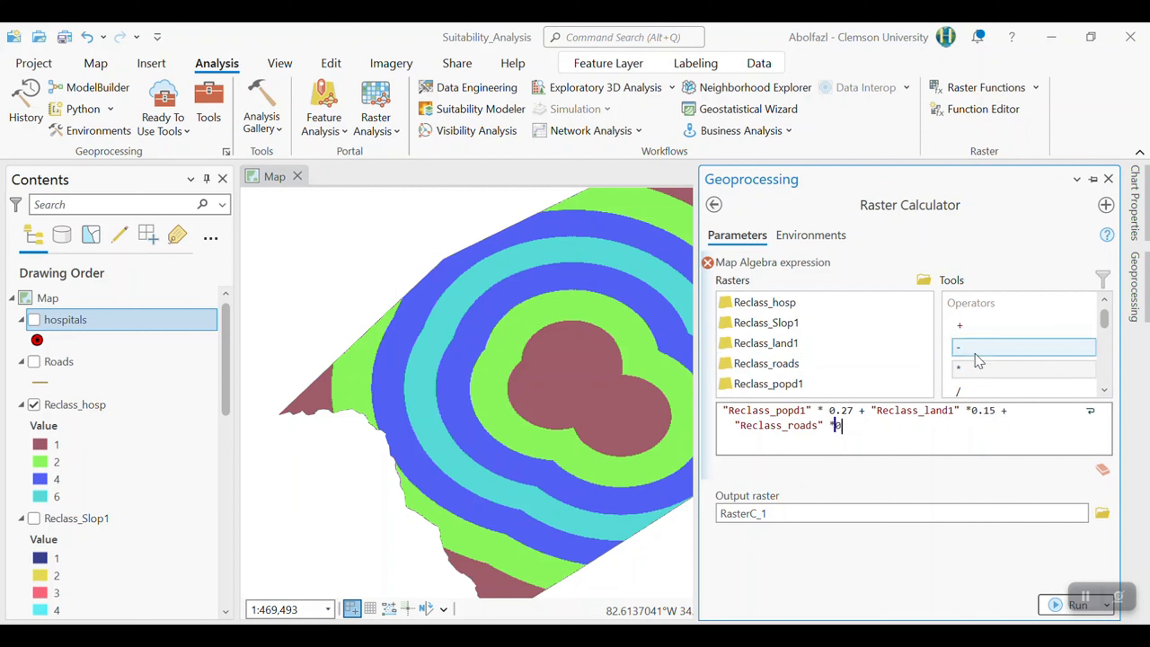
pyautogui.write('.19')
# Extend the expression with Reclass_Slop1 multiplied by 0.17 and Reclass_hosp multiplied by 0.22
pyautogui.doubleClick(973, 326)
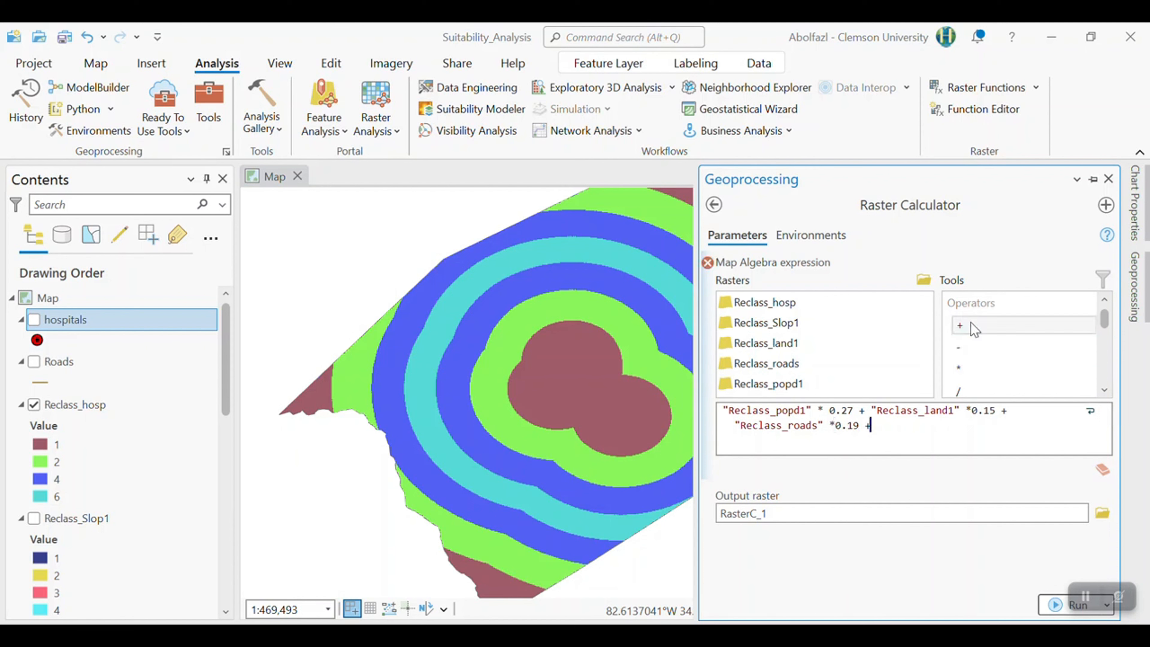
pyautogui.click(775, 322)
pyautogui.doubleClick(775, 323)
pyautogui.doubleClick(973, 369)
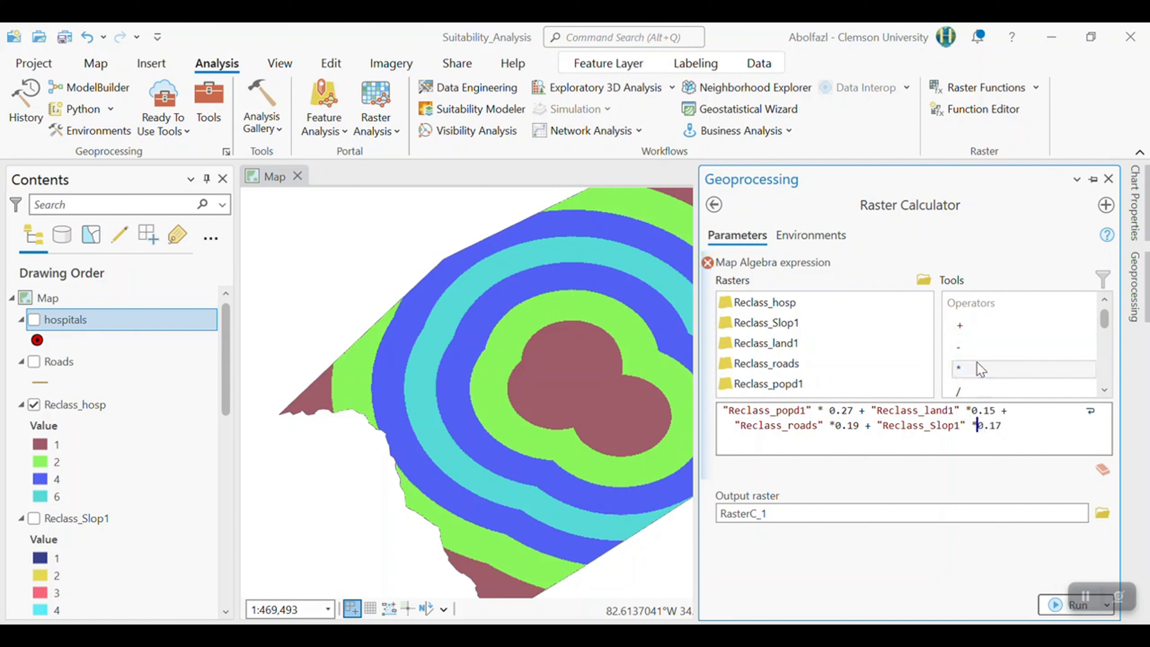
pyautogui.doubleClick(958, 326)
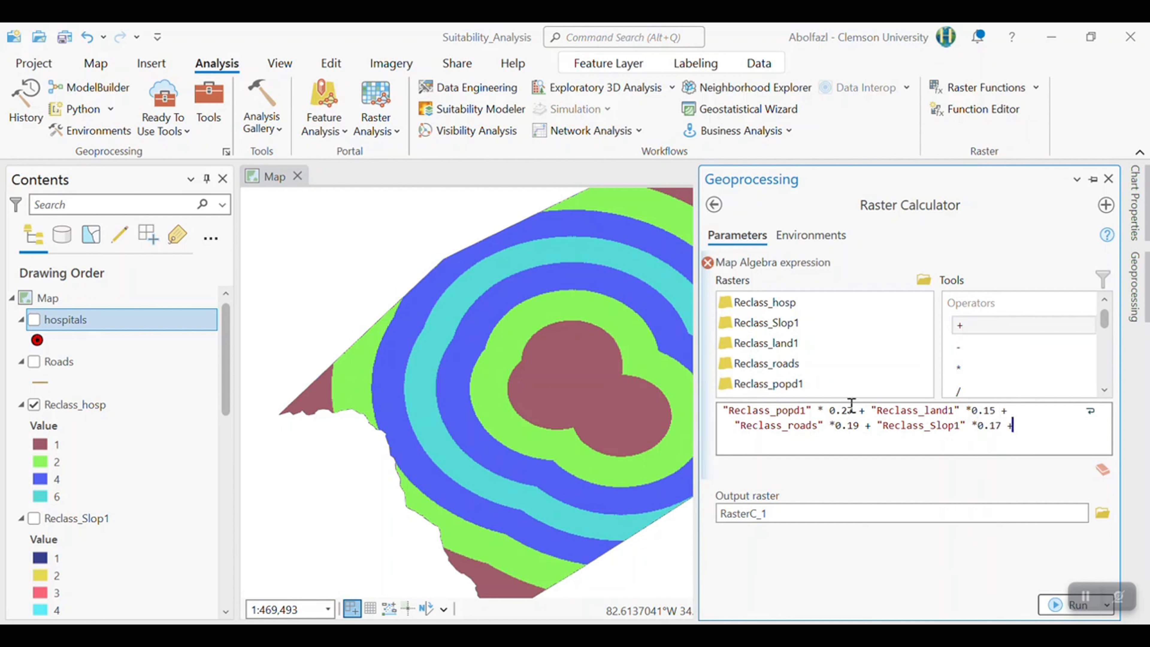
pyautogui.doubleClick(775, 308)
pyautogui.doubleClick(968, 363)
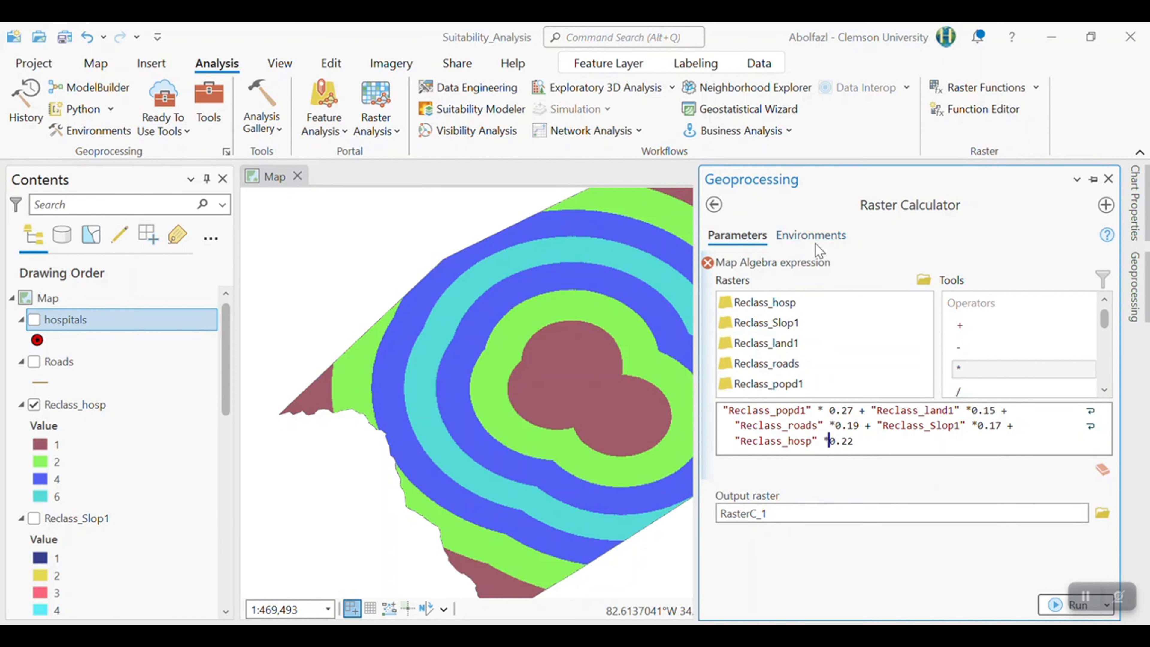
# Check the Raster Calculator environment settings and run the weighted expression
pyautogui.click(813, 236)
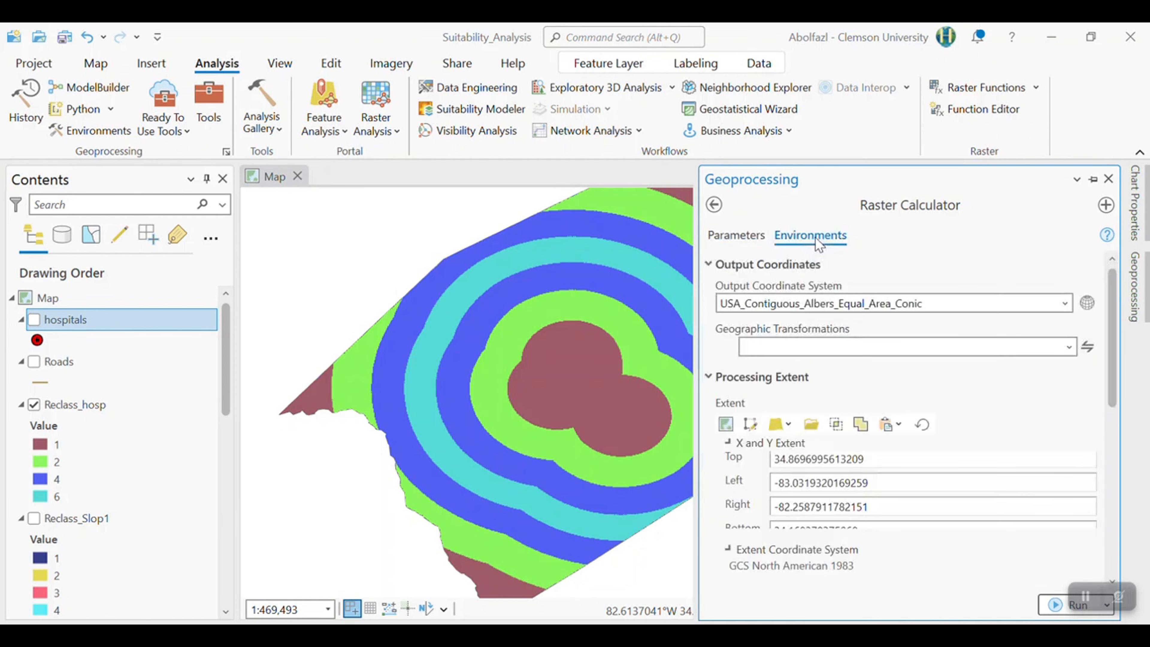
pyautogui.click(751, 239)
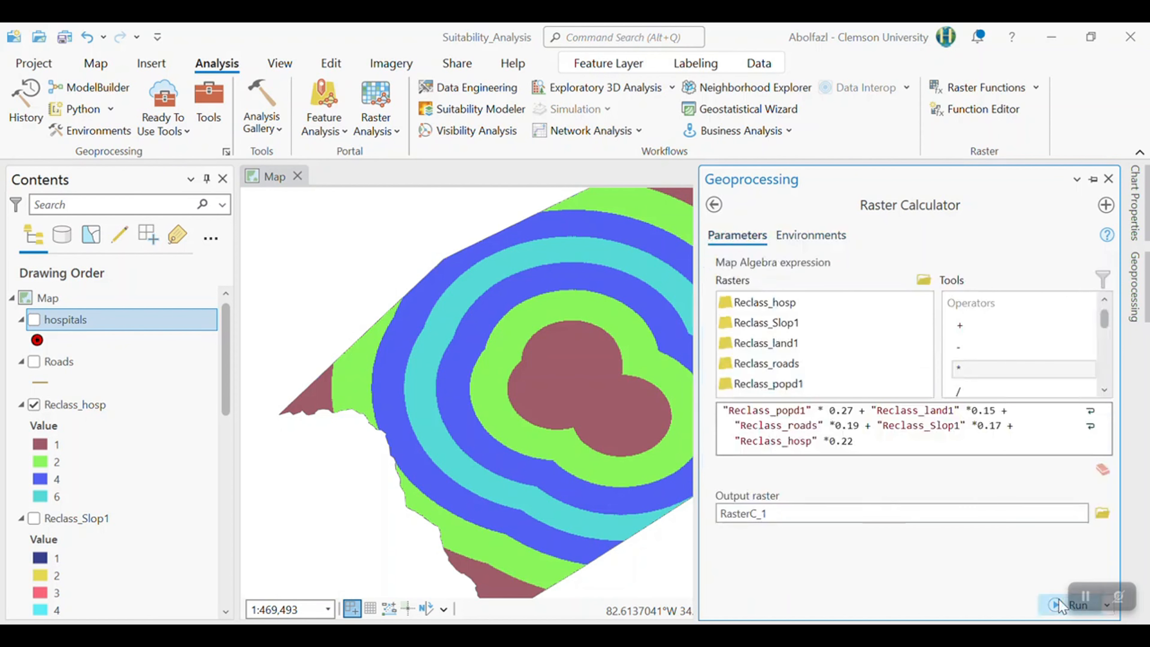
pyautogui.click(1073, 605)
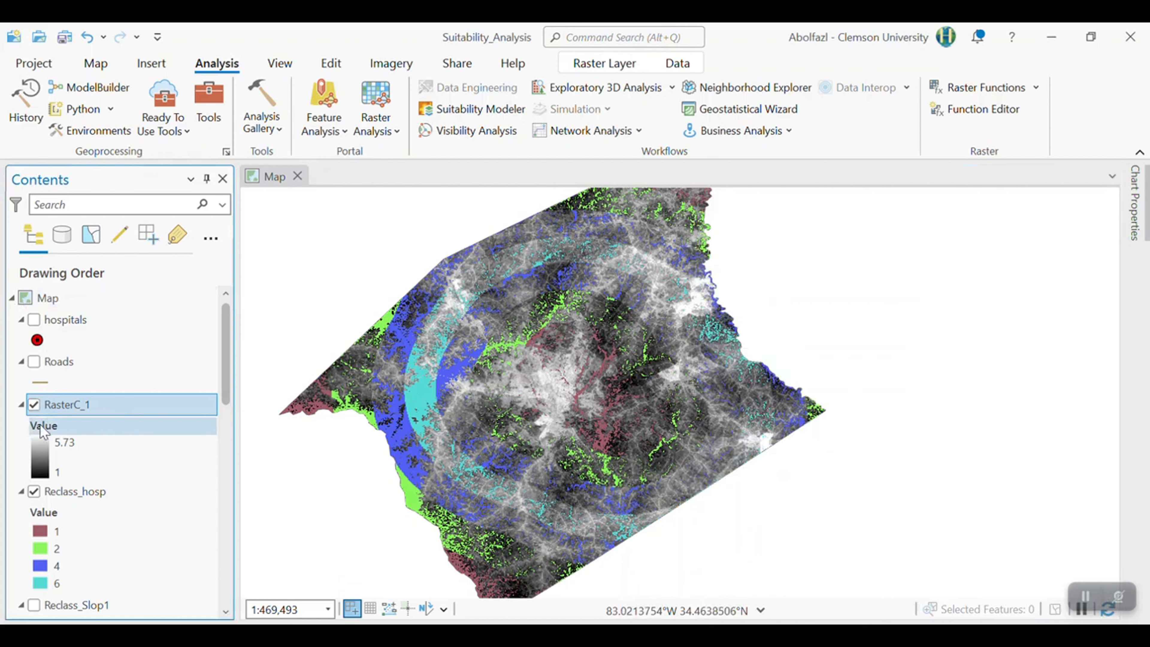
# Turn off Reclass_hosp and the other reclassified layers still drawn beneath the calculated raster
pyautogui.click(34, 492)
pyautogui.scroll(-2, 39, 497)
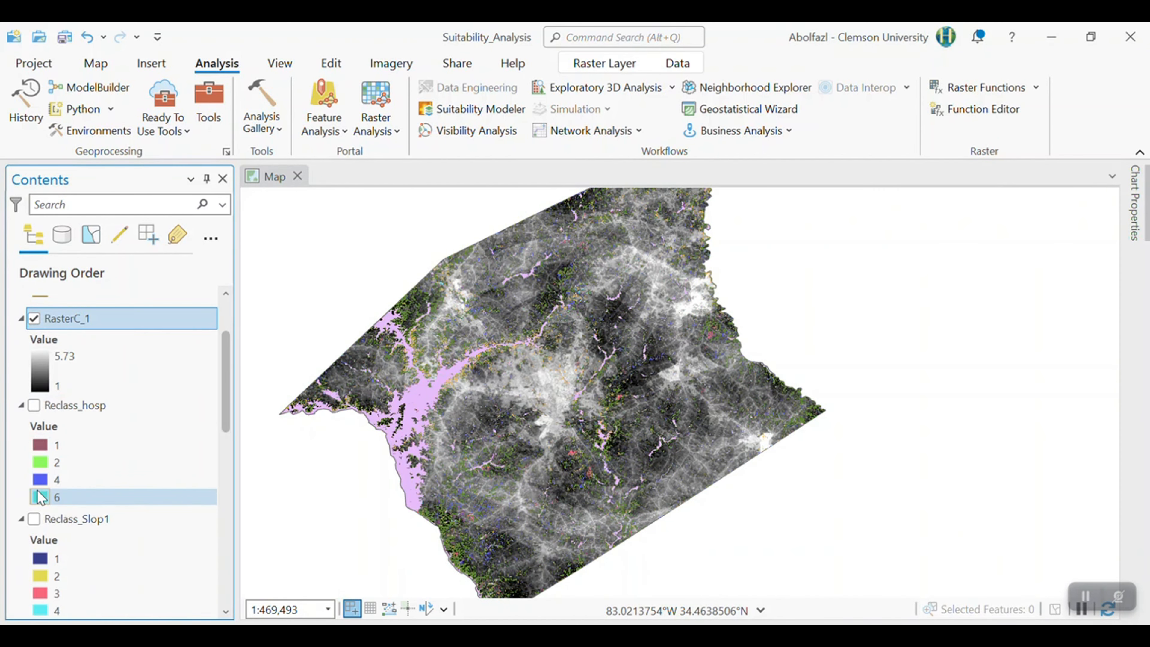
pyautogui.scroll(-4, 36, 498)
pyautogui.click(33, 495)
pyautogui.click(34, 495)
pyautogui.scroll(-8, 36, 530)
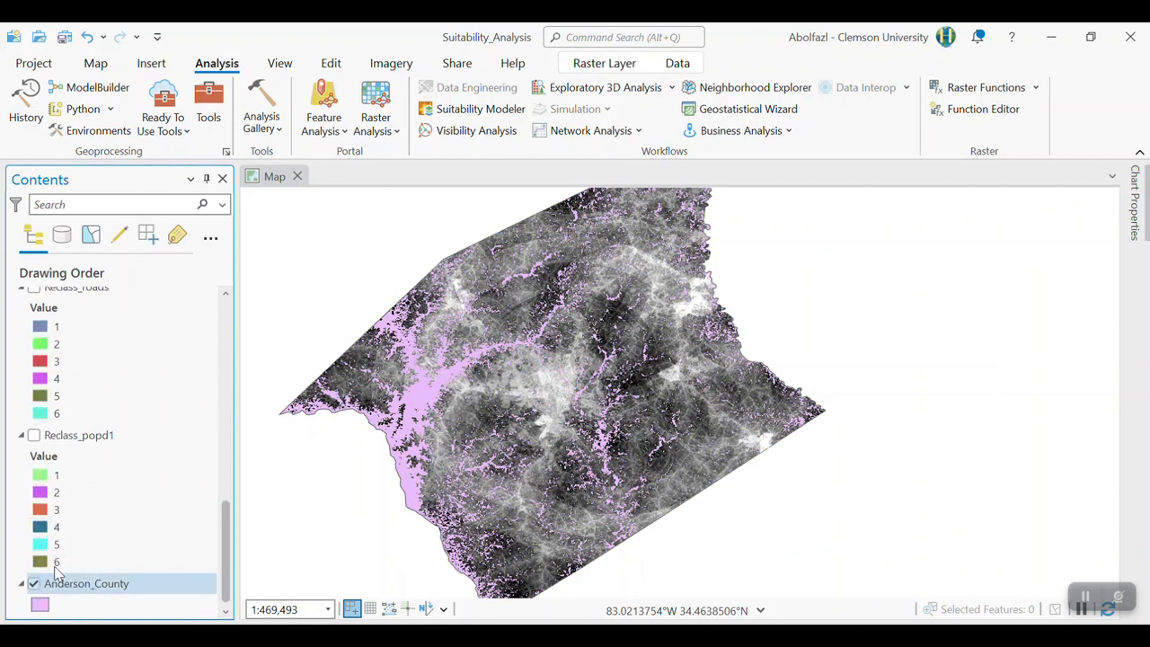
# Set the fill of the Anderson_County polygon symbol to No color
pyautogui.rightClick(40, 606)
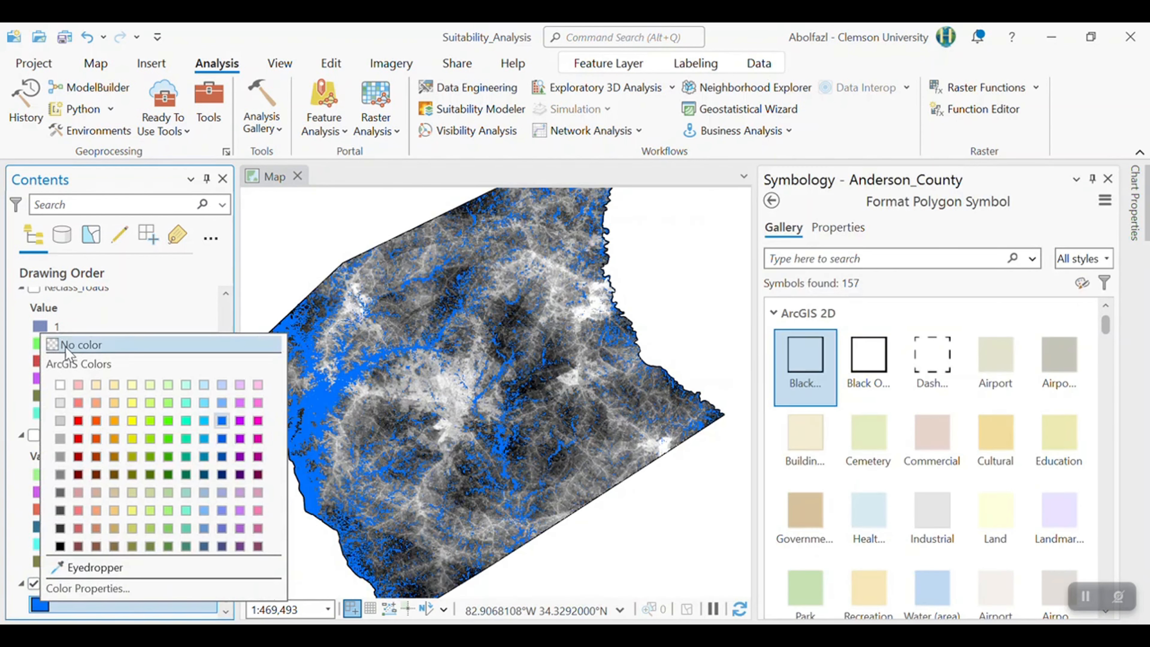
pyautogui.click(66, 352)
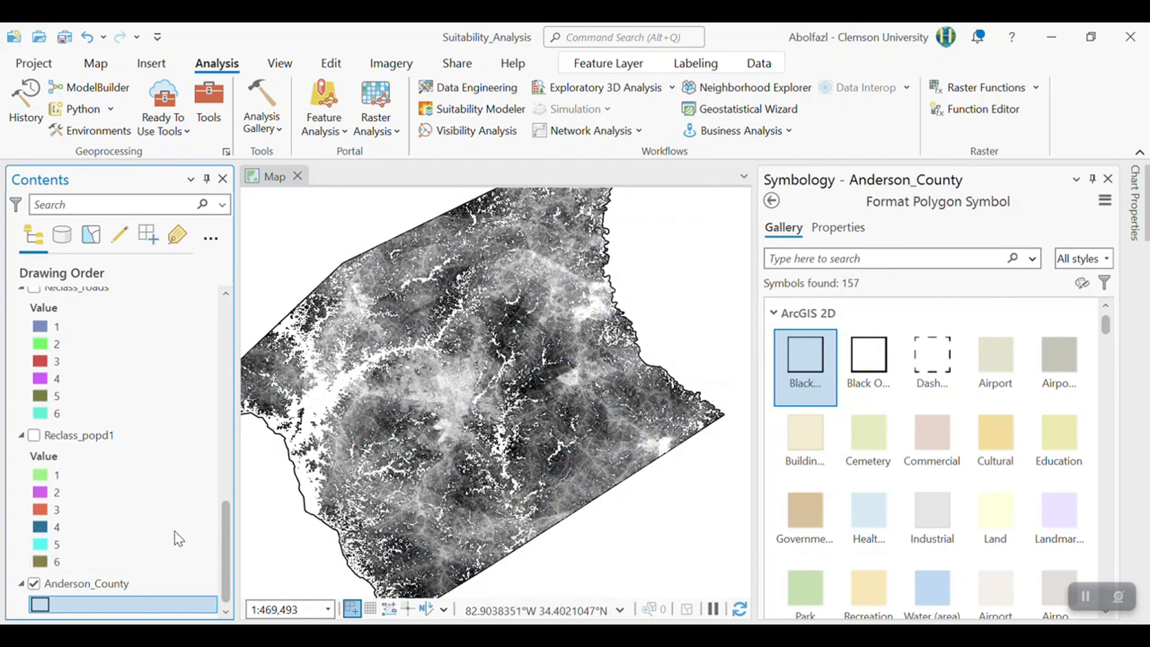
pyautogui.scroll(-2, 399, 380)
pyautogui.scroll(2, 372, 390)
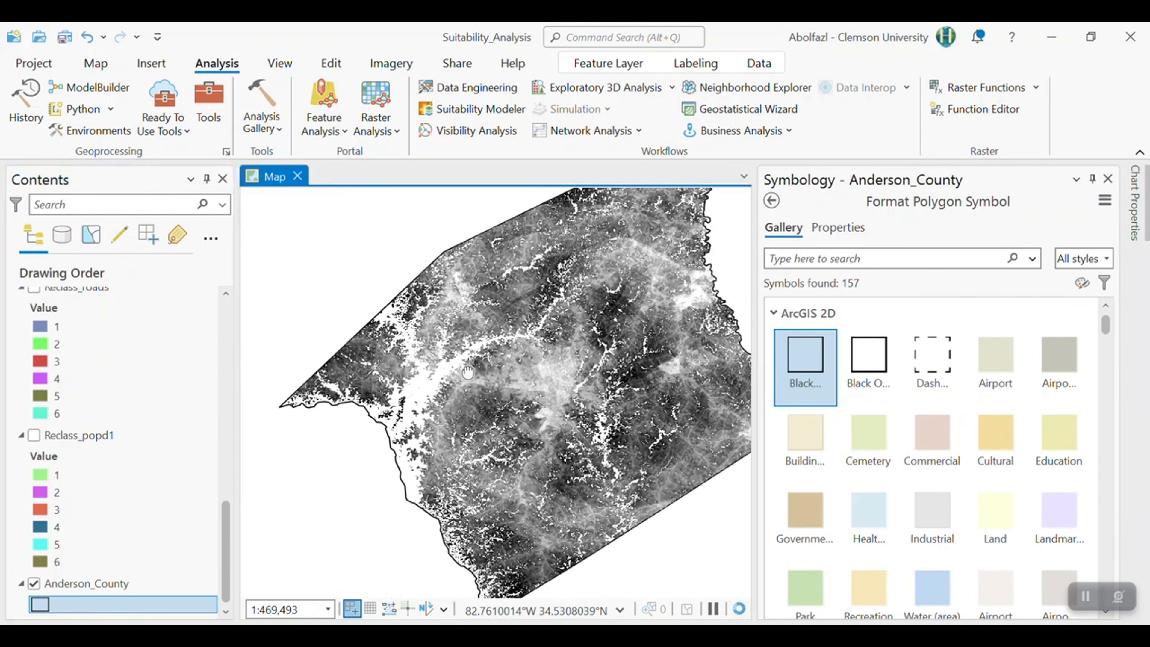
pyautogui.scroll(6, 105, 415)
pyautogui.scroll(3, 72, 411)
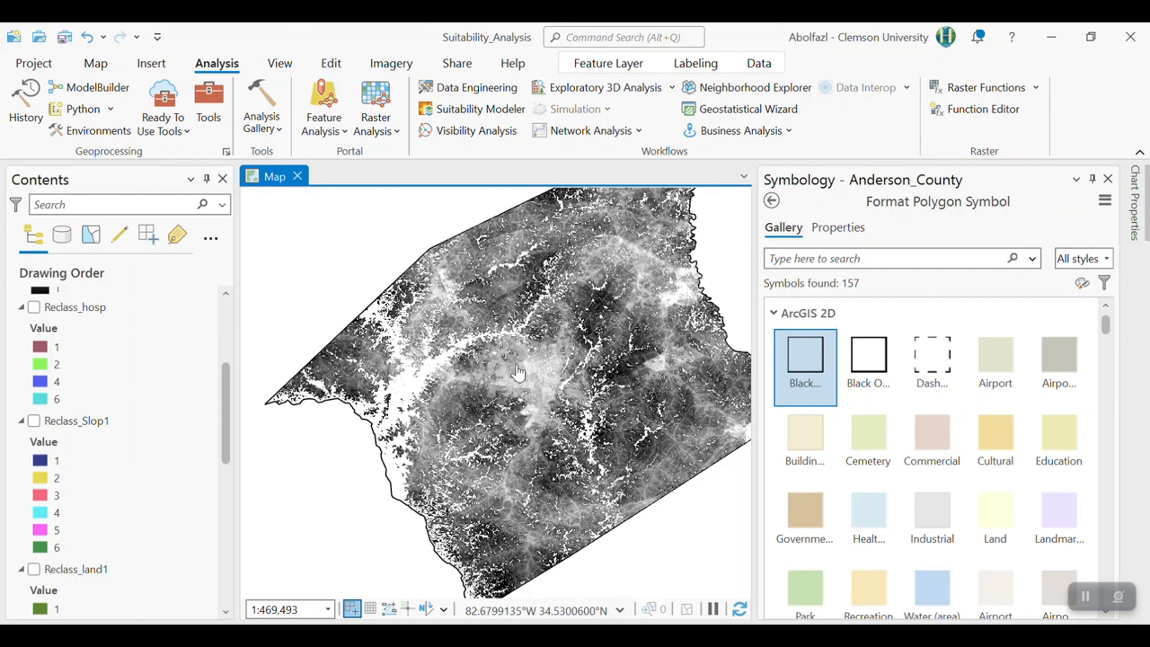
# Open the symbology settings of the RasterC_1 layer
pyautogui.moveTo(501, 334); pyautogui.dragTo(476, 345)
pyautogui.scroll(4, 86, 373)
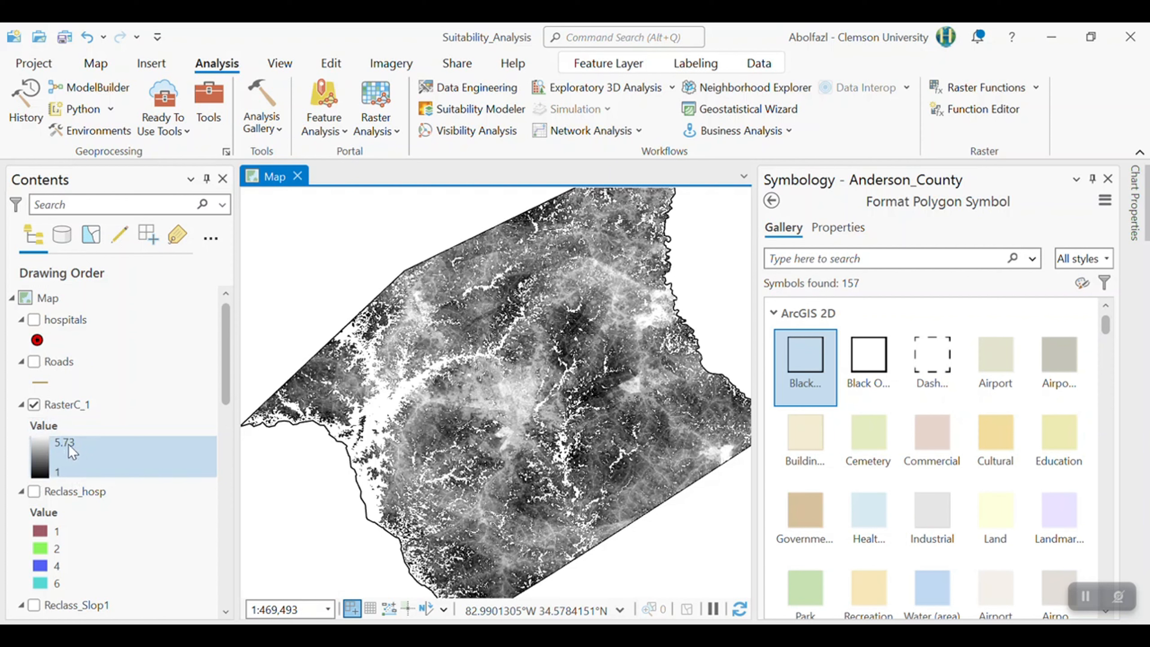
pyautogui.click(80, 410)
pyautogui.rightClick(80, 411)
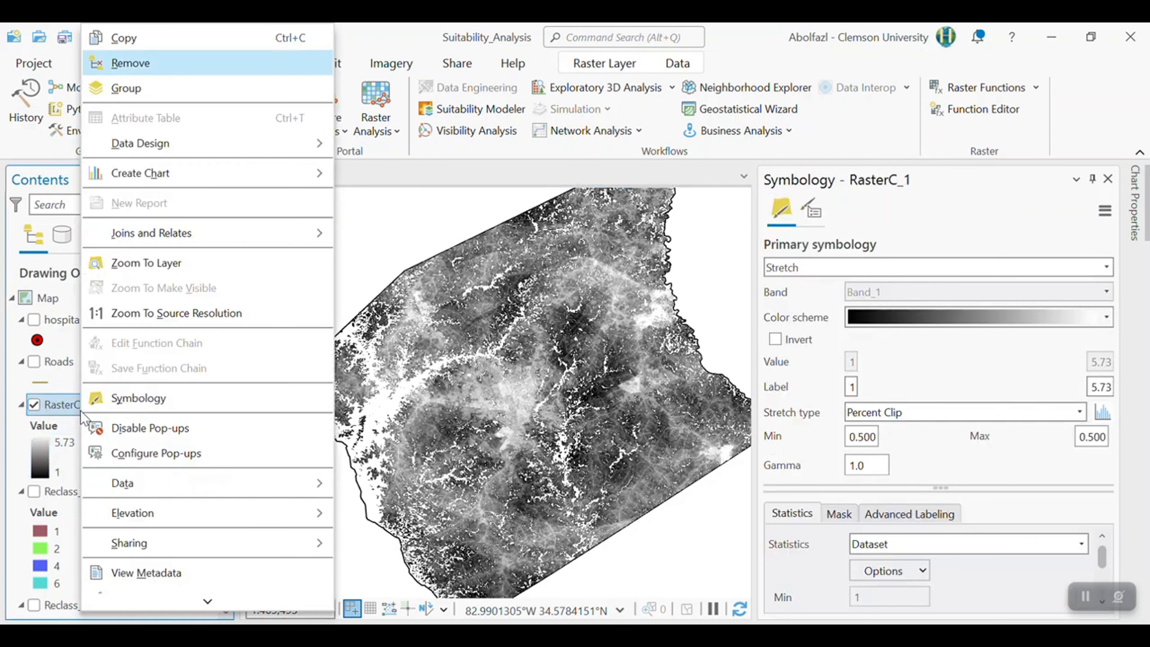
pyautogui.click(158, 405)
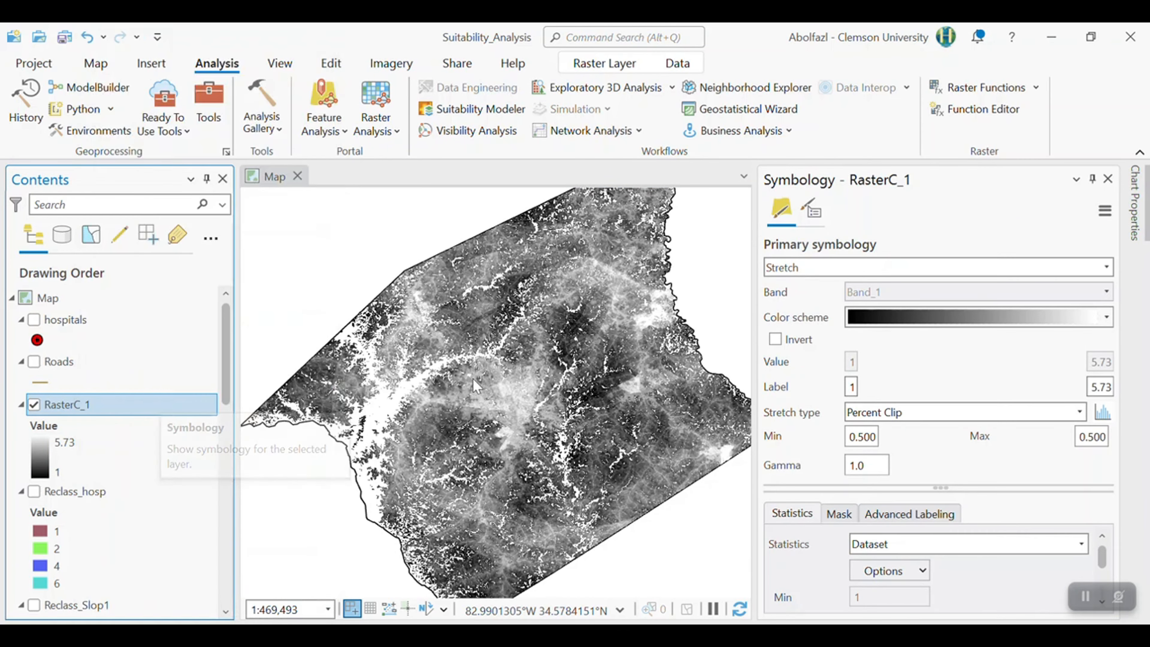
# Apply the purple-to-red spectrum color scheme to the stretched RasterC_1 raster
pyautogui.click(866, 266)
pyautogui.click(866, 266)
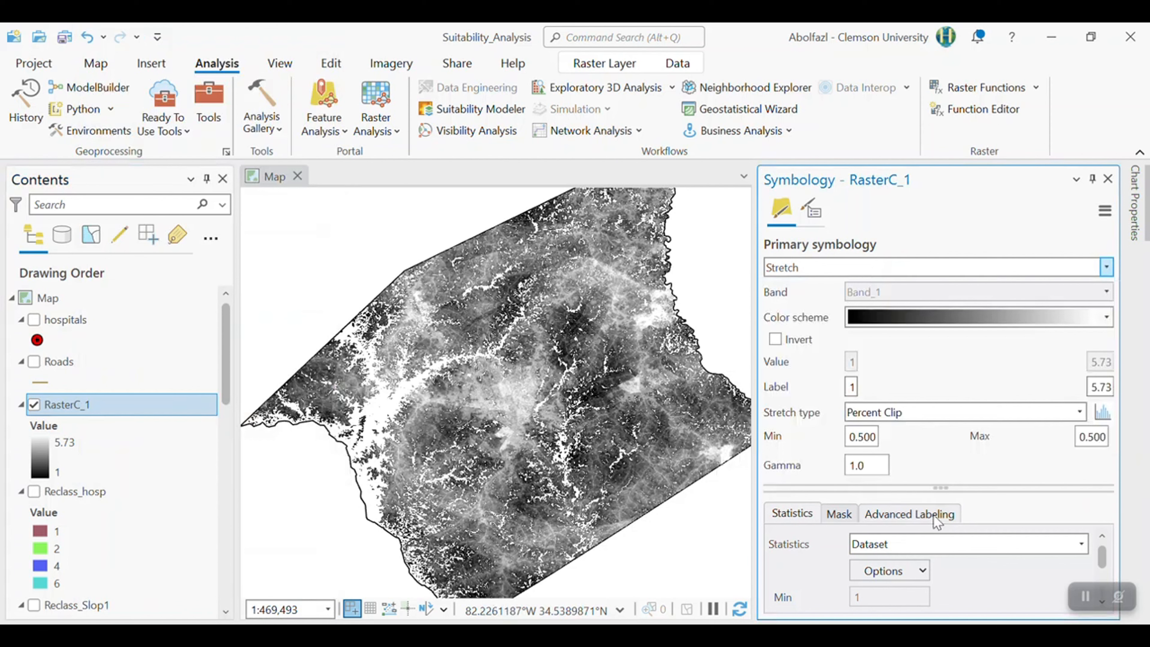
pyautogui.click(919, 317)
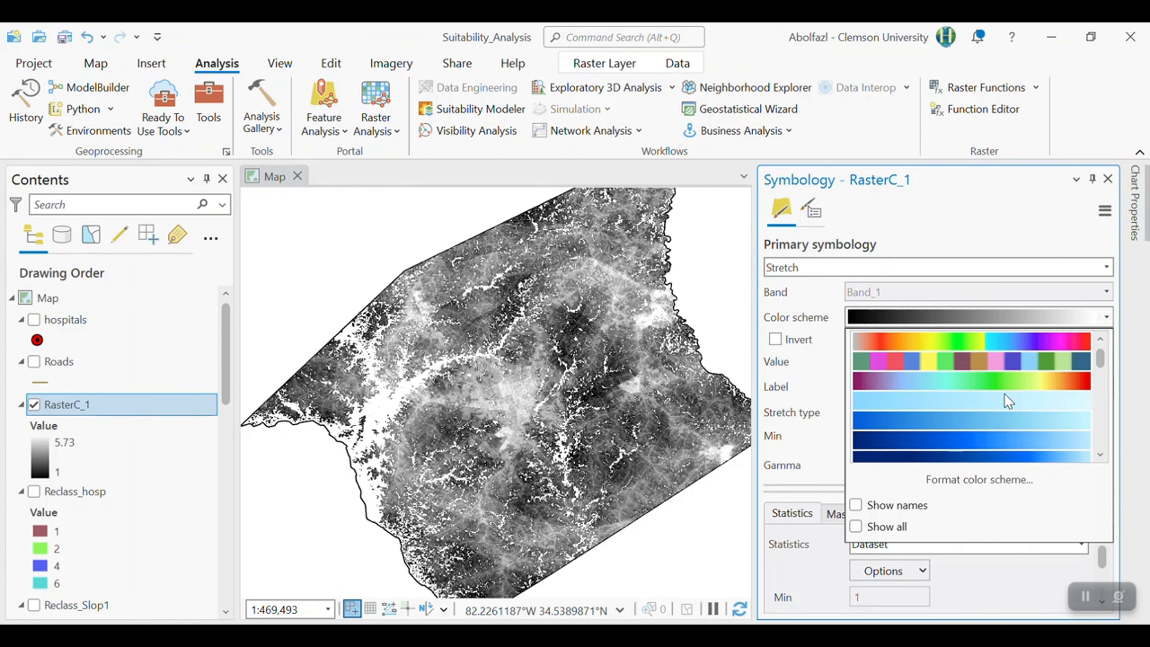
pyautogui.click(1026, 389)
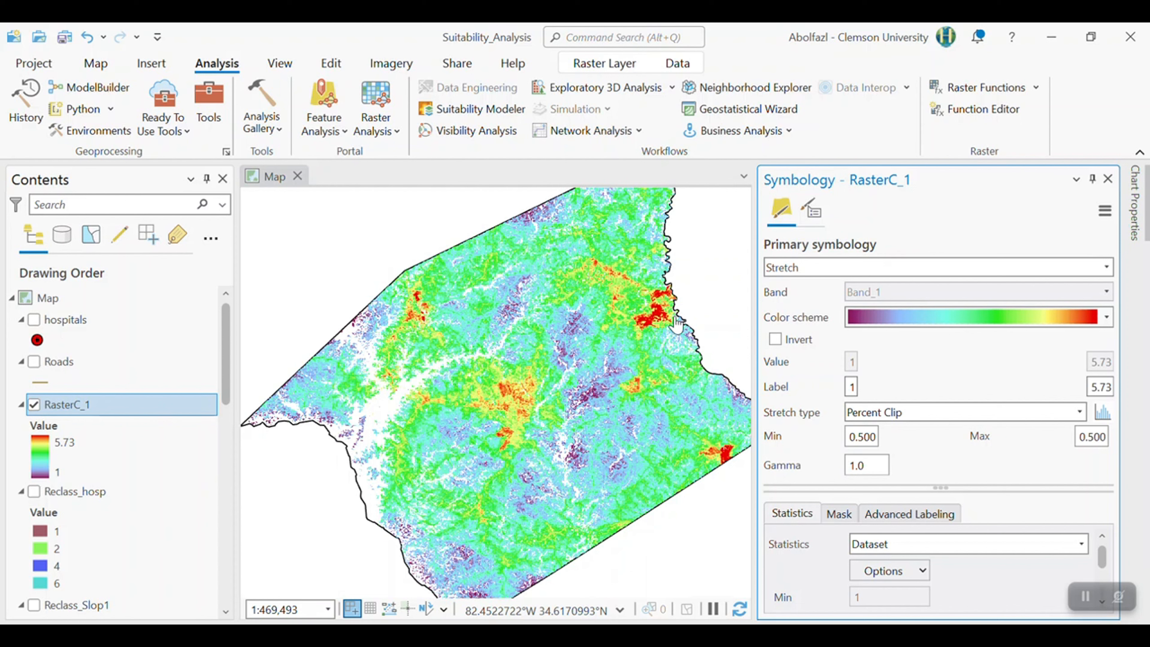
# Symbolize RasterC_1 with the Classify method using 2 classes
pyautogui.click(820, 267)
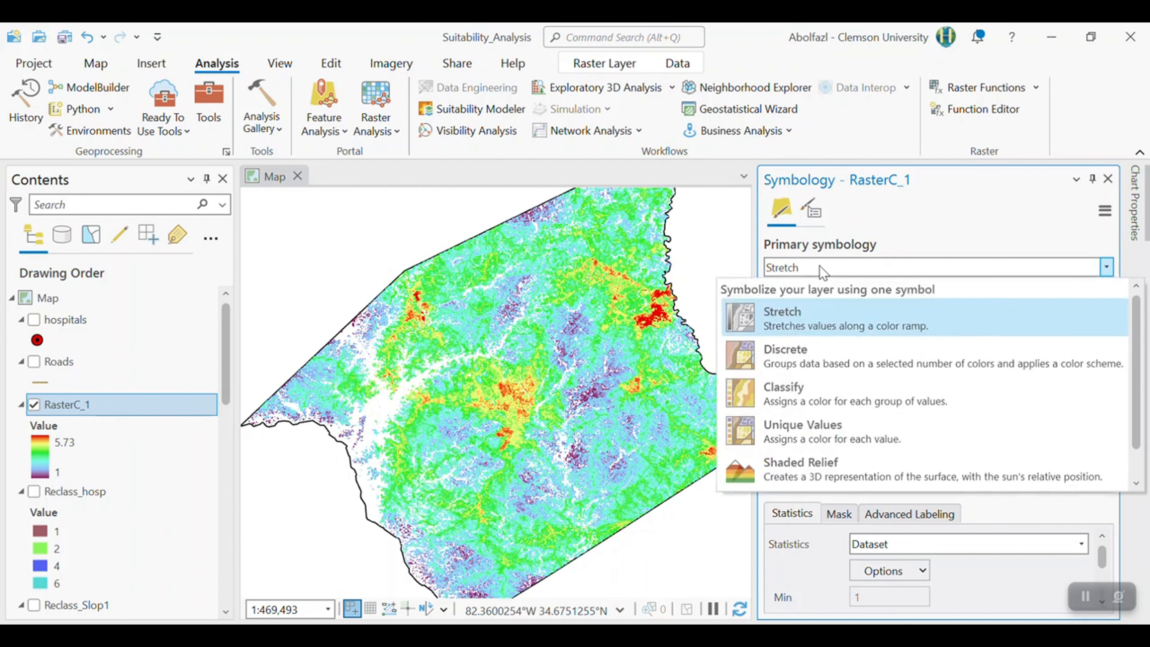
pyautogui.click(833, 401)
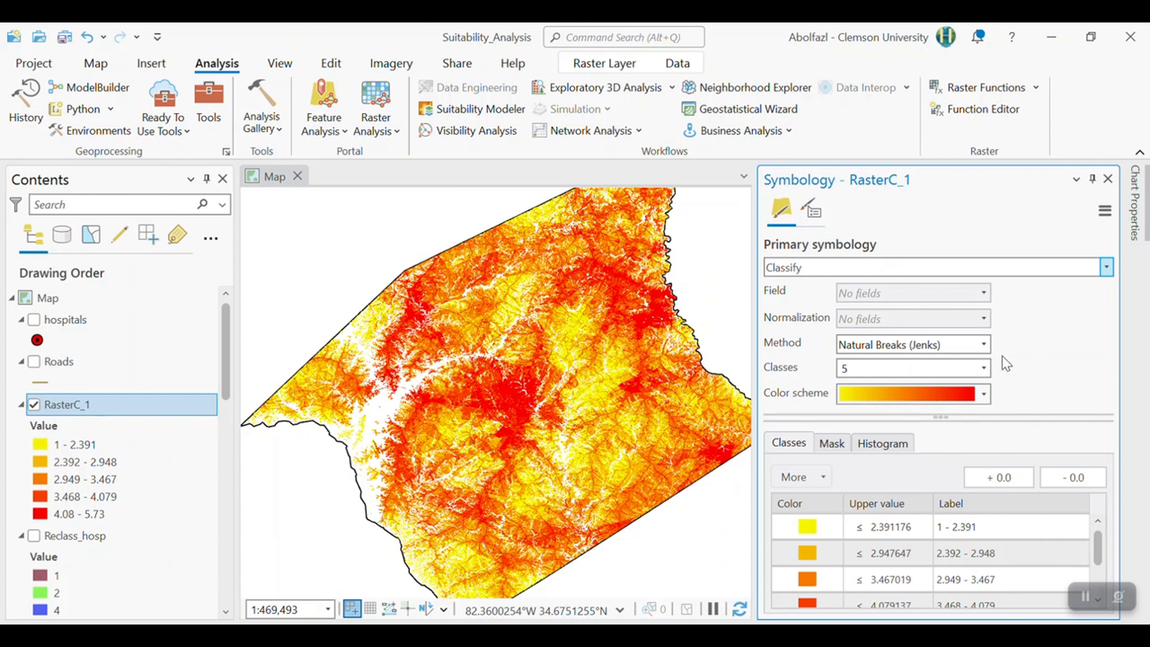
pyautogui.click(983, 367)
pyautogui.scroll(2, 879, 406)
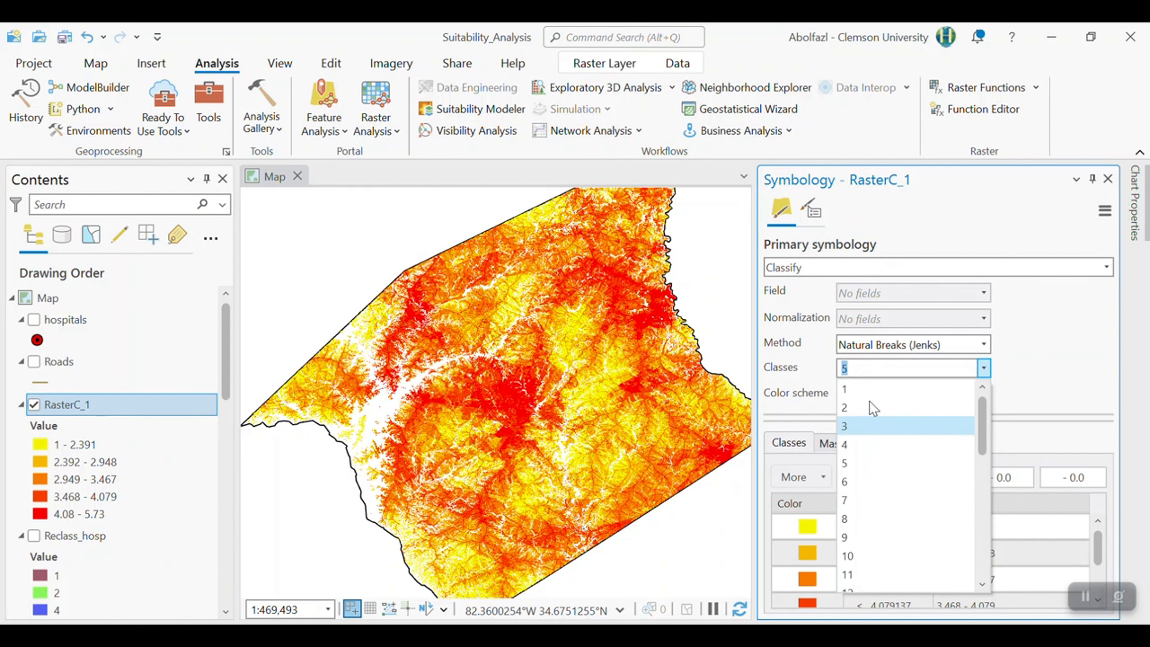
pyautogui.click(850, 402)
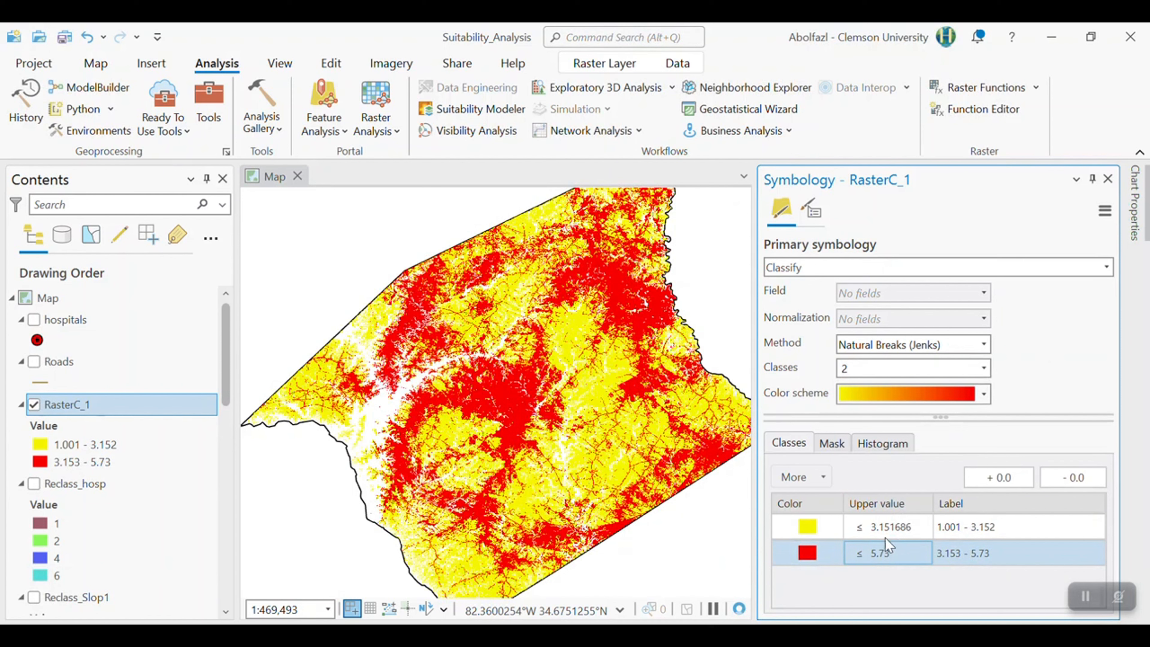
# Set the upper value of RasterC_1's first class to 5
pyautogui.click(877, 531)
pyautogui.click(877, 531)
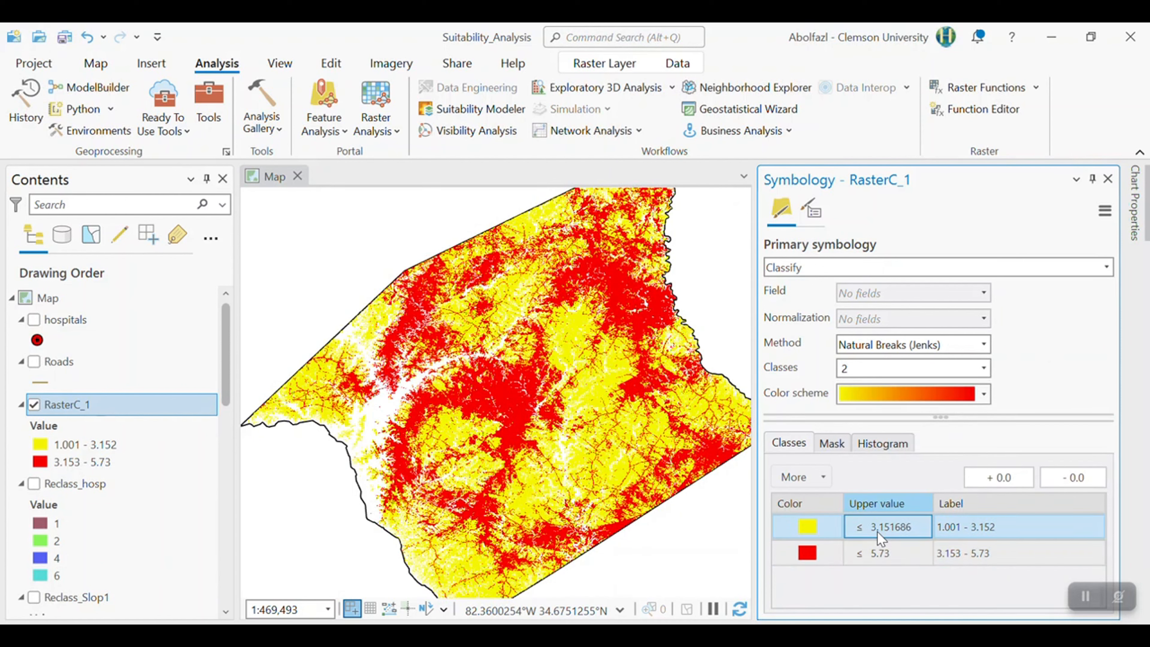
pyautogui.press('Return')
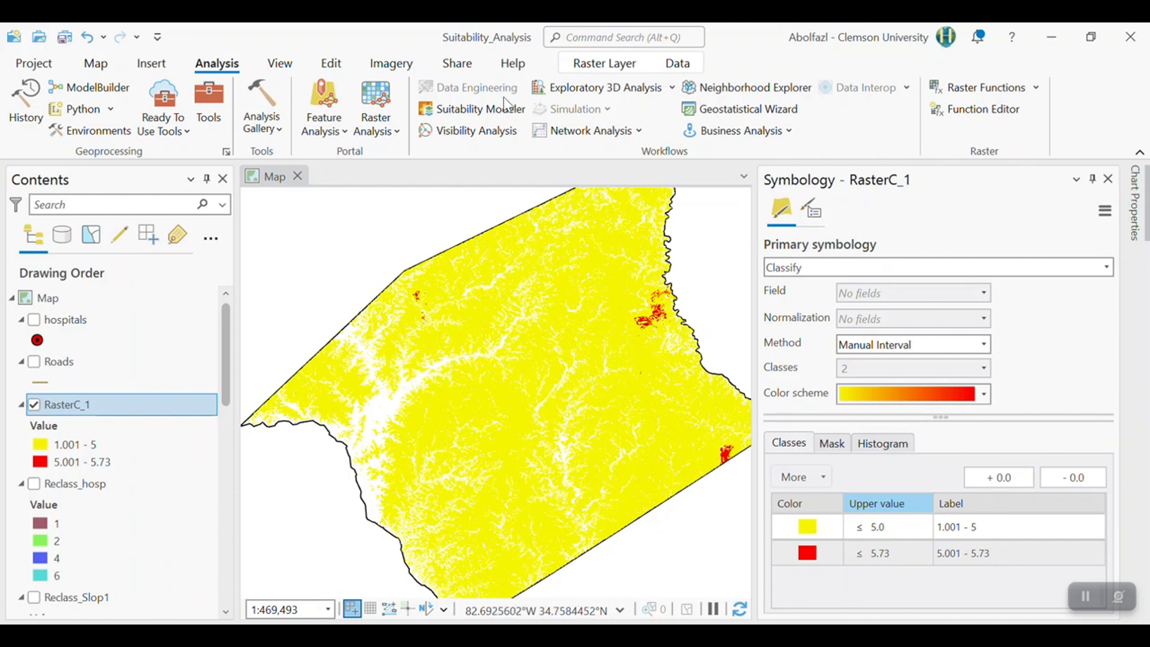
# Set the transparency of the RasterC_1 layer to 50%
pyautogui.click(574, 65)
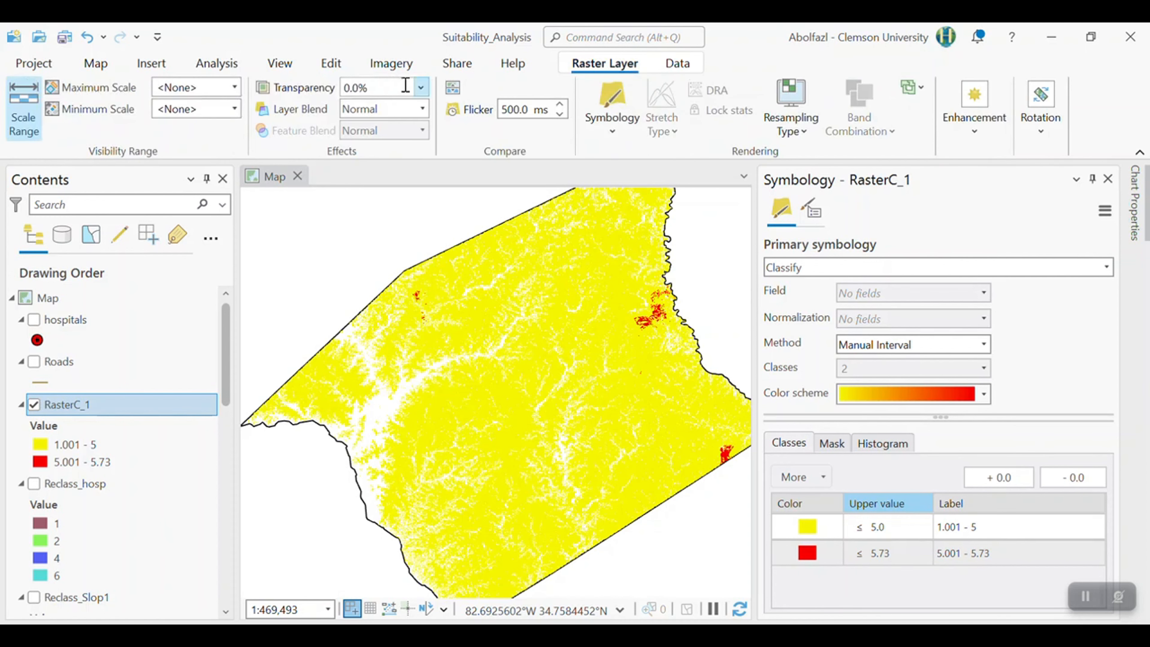
pyautogui.click(422, 89)
pyautogui.moveTo(348, 109); pyautogui.dragTo(384, 109)
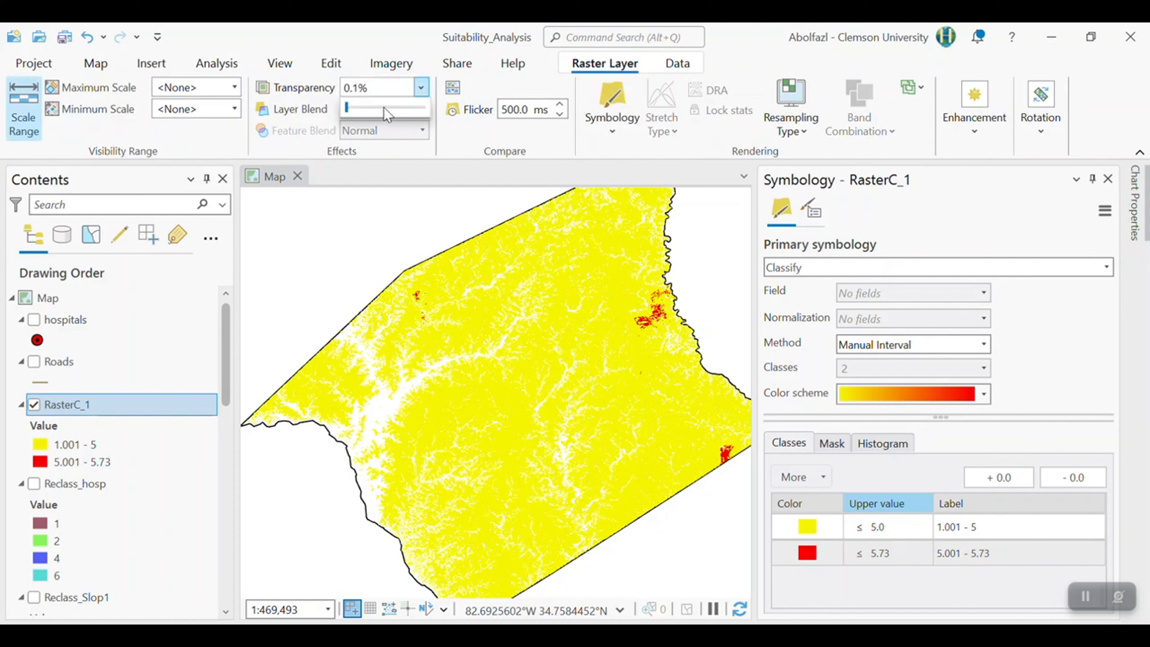
pyautogui.write('50')
pyautogui.press('Return')
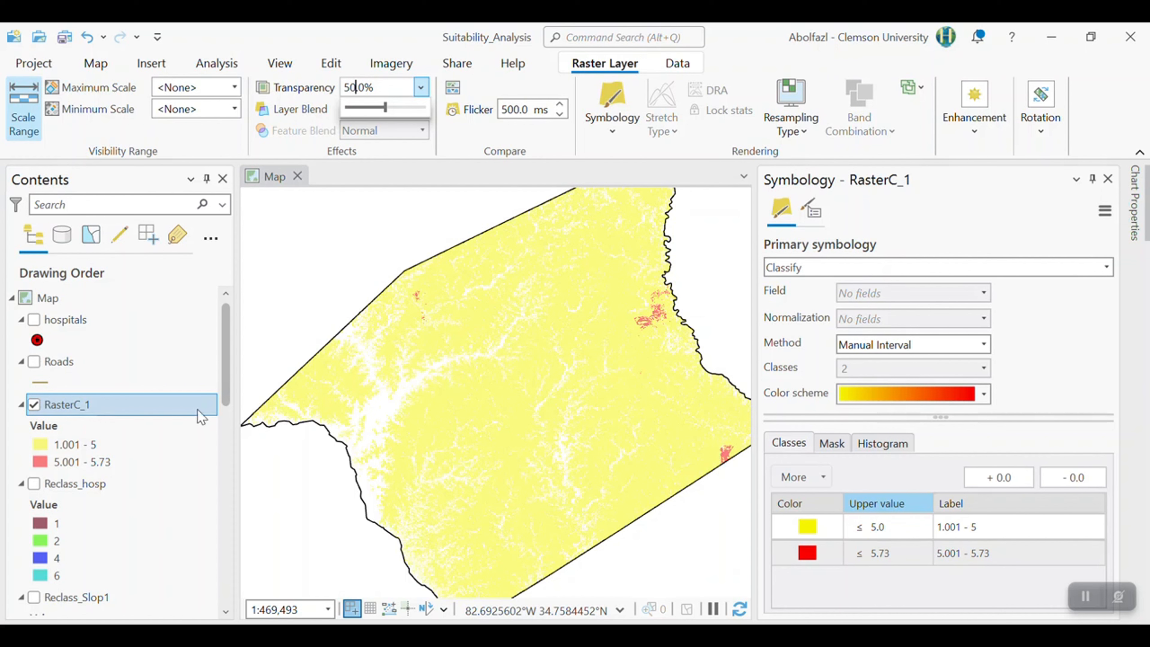
# Turn on the Roads and hospitals layers above the classified suitability raster
pyautogui.click(34, 362)
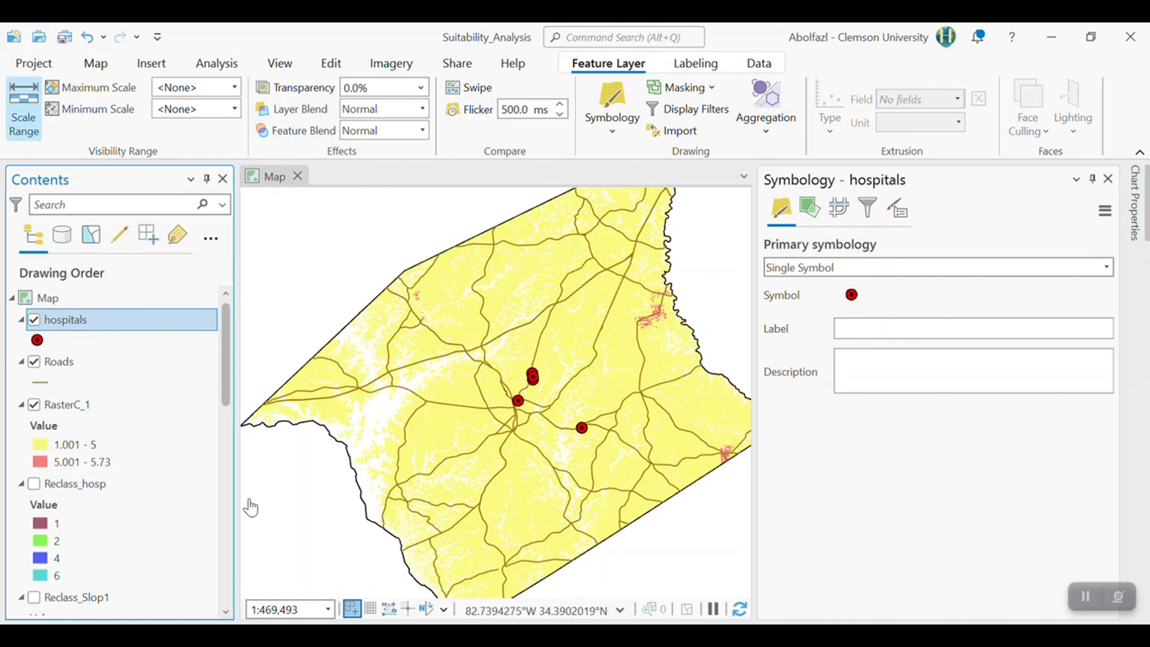
pyautogui.scroll(-10, 102, 550)
pyautogui.scroll(-3, 100, 561)
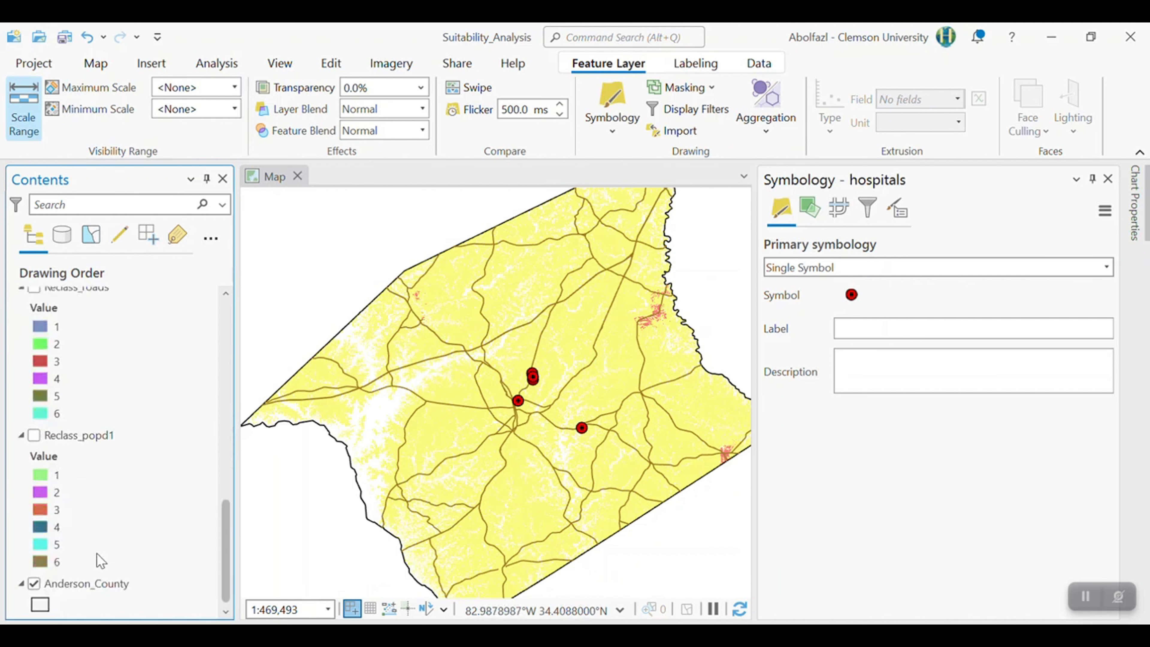
# Add the Anderson_BG.shp block group shapefile from the 9_SuitabilityAnalysis folder to the map
pyautogui.click(96, 63)
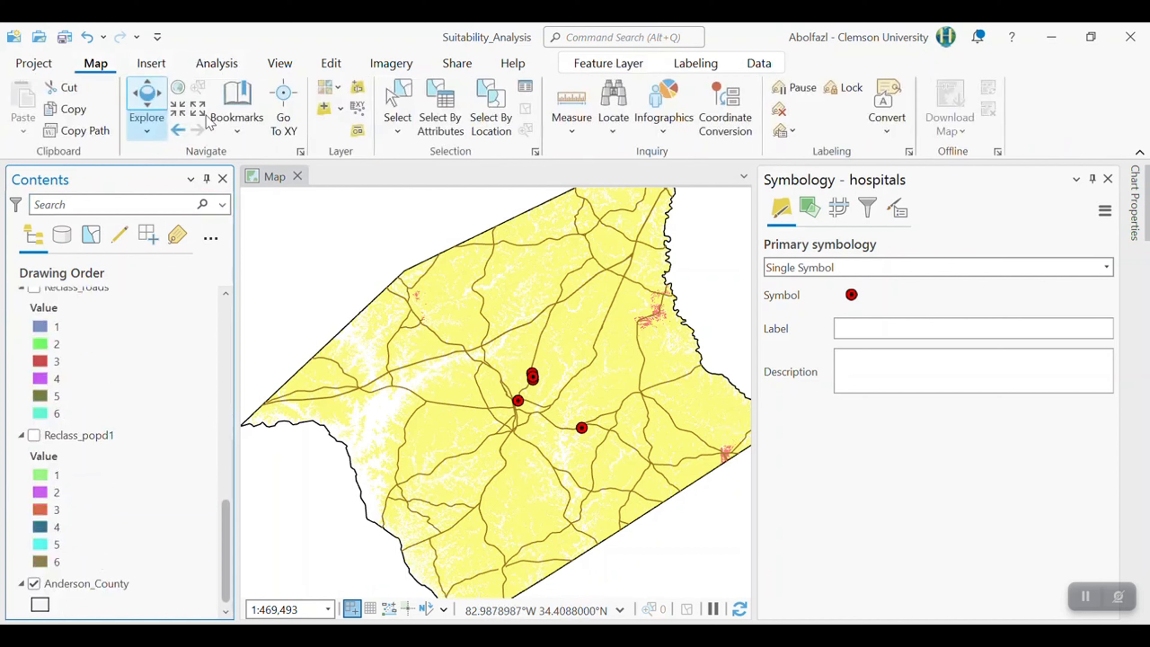
pyautogui.click(324, 108)
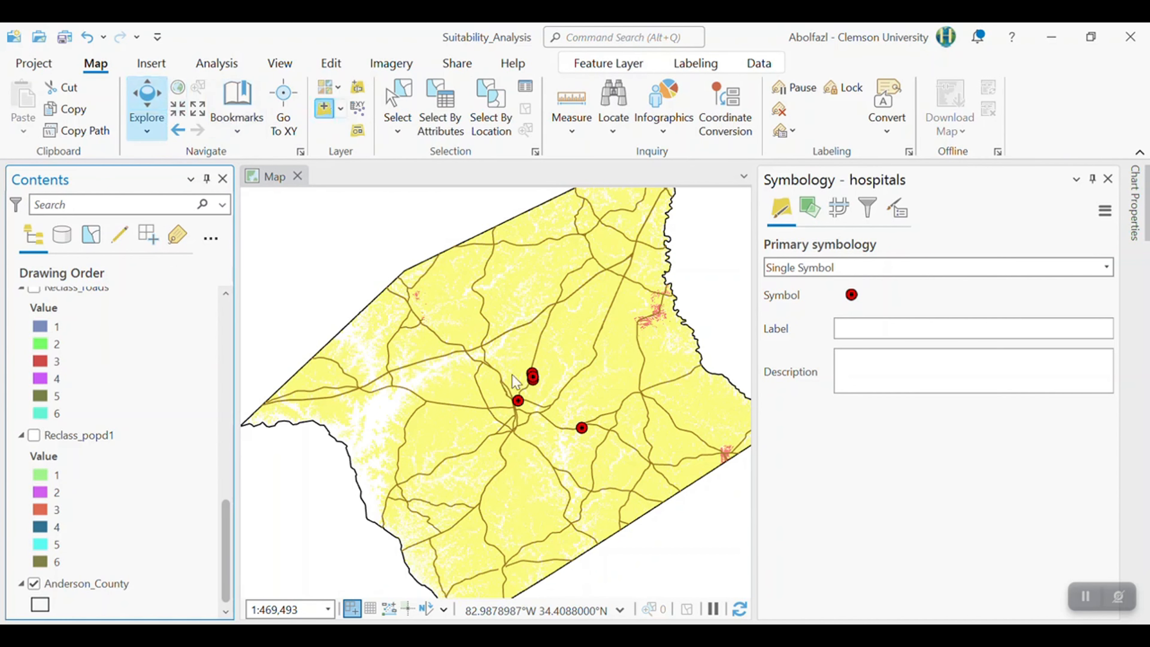
pyautogui.scroll(-1, 526, 391)
pyautogui.doubleClick(564, 429)
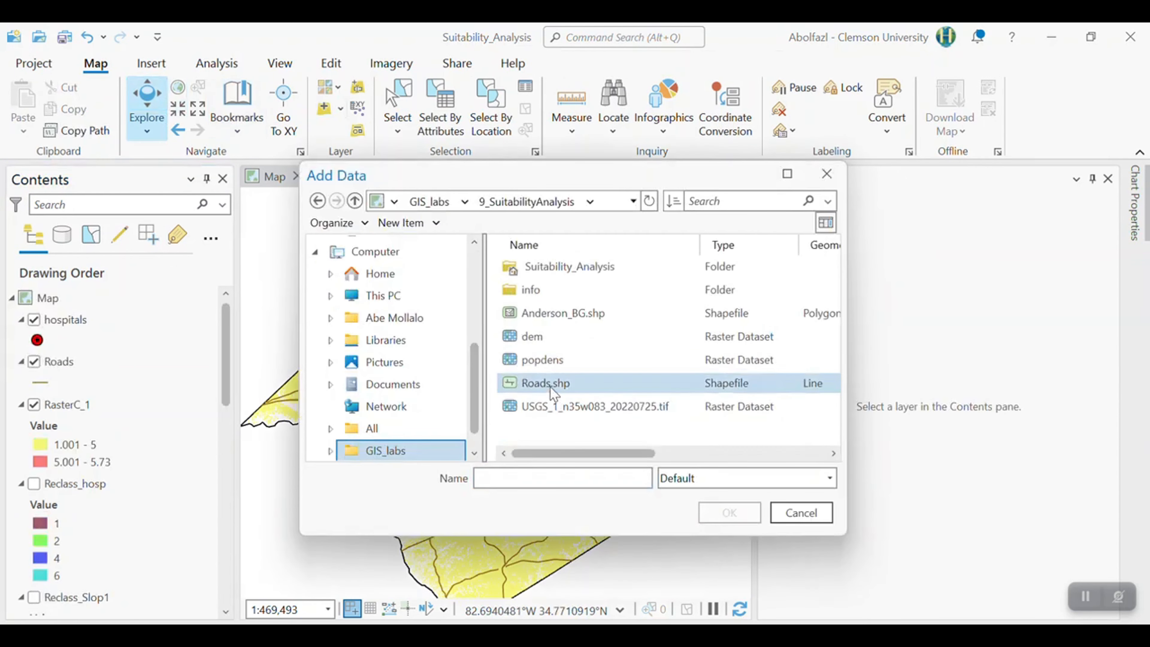
pyautogui.click(562, 313)
pyautogui.click(729, 512)
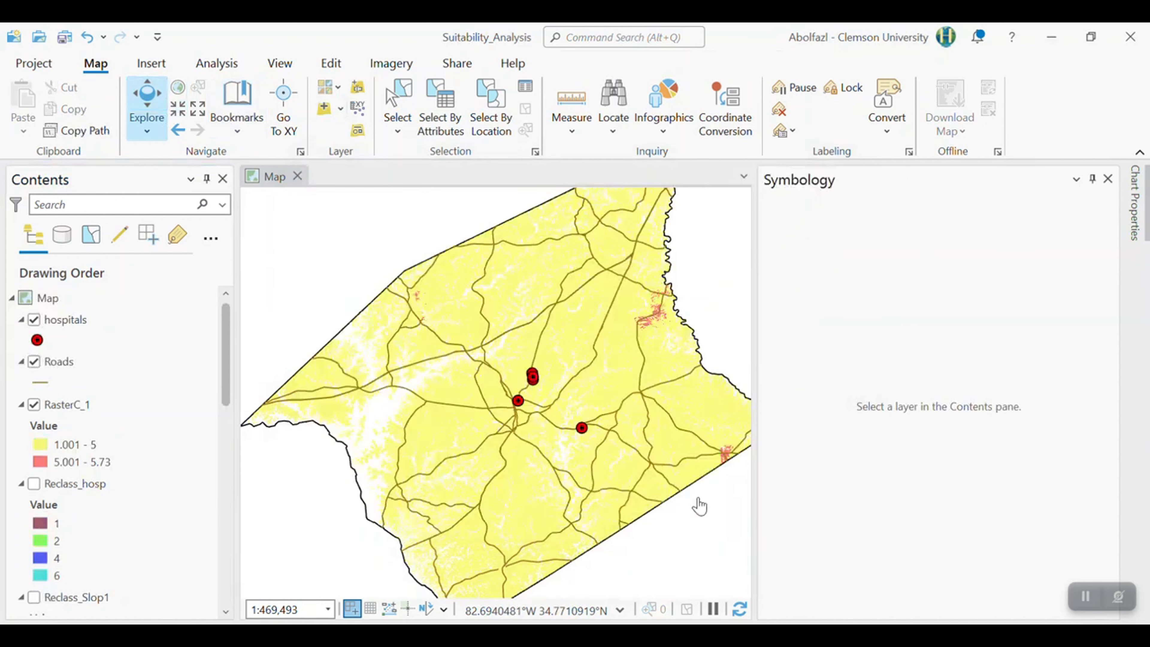
# Symbolize Anderson_BG with graduated colors based on the POP_SQMI field
pyautogui.rightClick(112, 405)
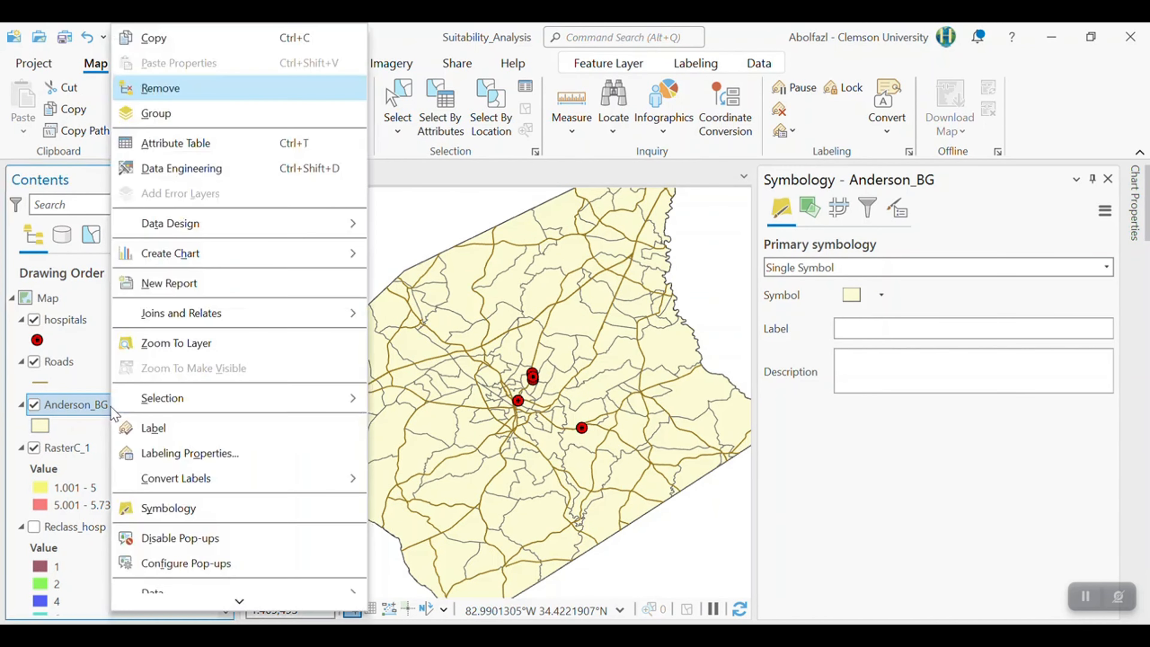
pyautogui.click(192, 508)
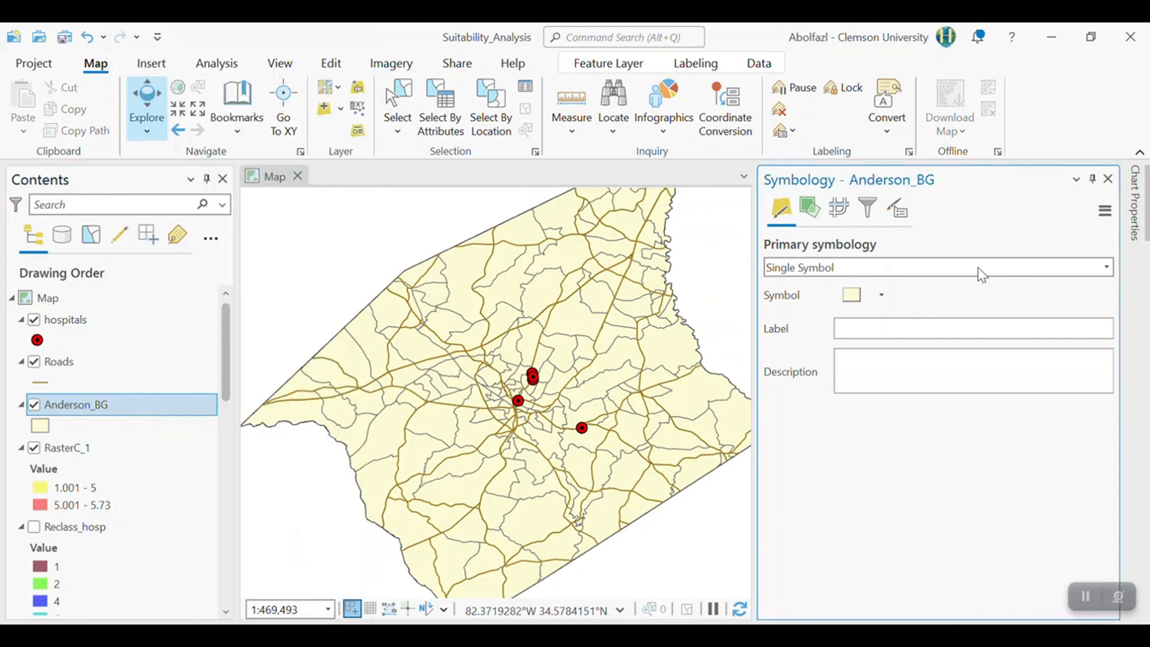
pyautogui.click(930, 271)
pyautogui.click(905, 439)
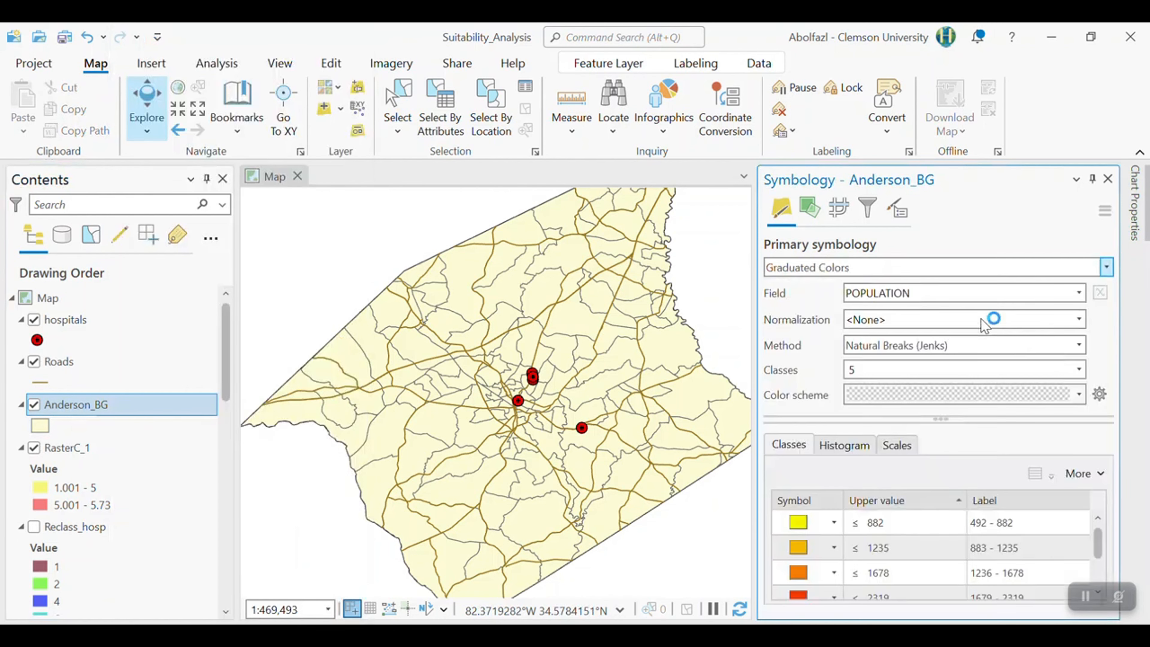
pyautogui.click(1079, 293)
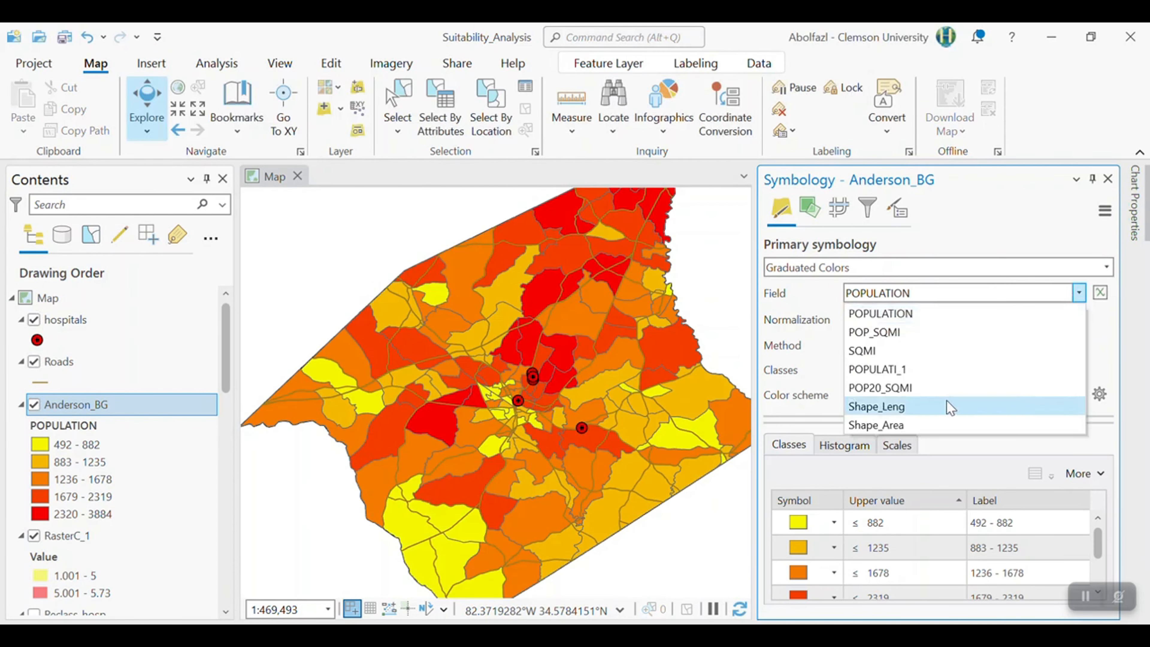
pyautogui.click(892, 339)
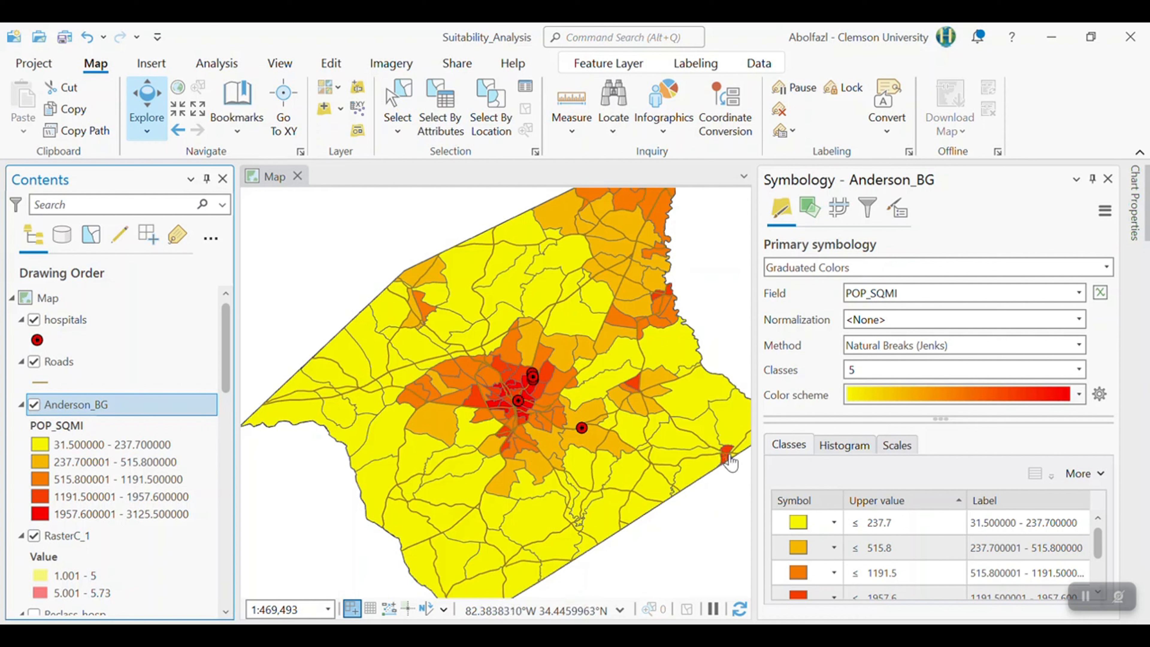
# Toggle the Anderson_BG layer to compare population density with the high-suitability areas, leaving it hidden
pyautogui.click(34, 403)
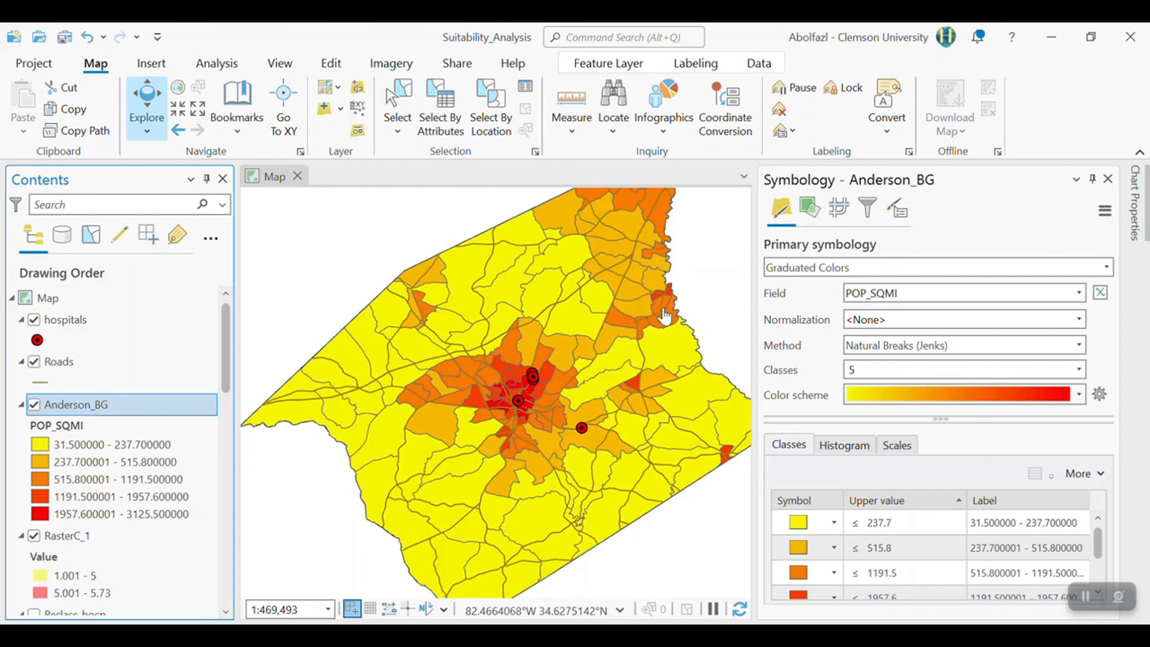
pyautogui.click(34, 405)
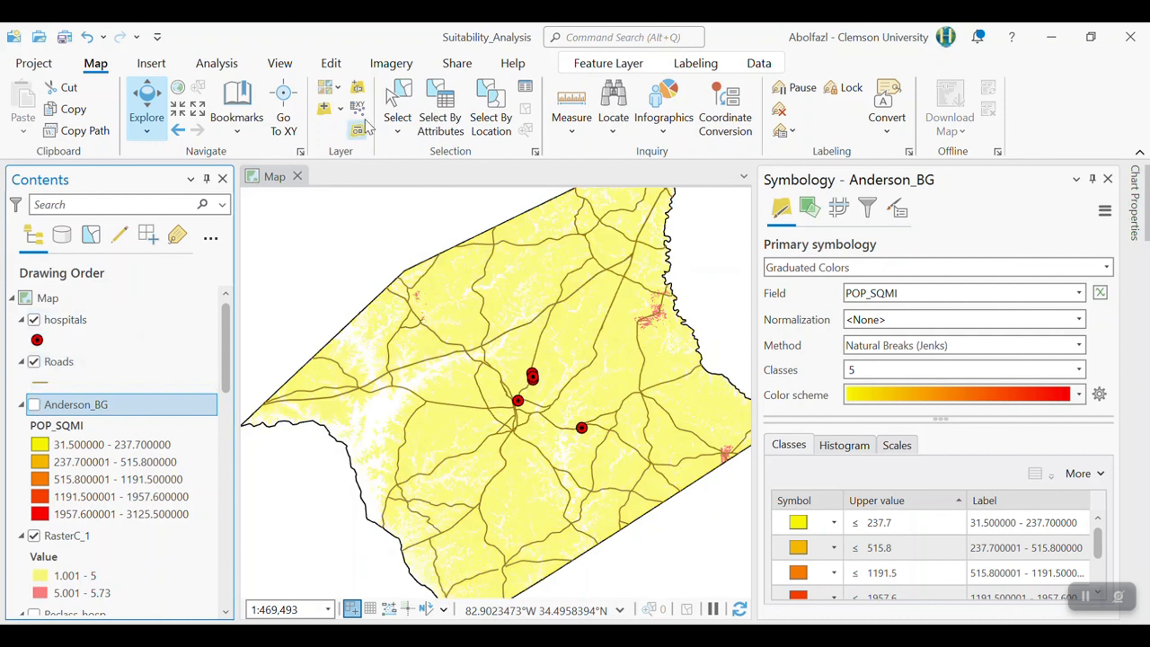
# Add the Slope_dem1 raster from Suitability_Analysis.gdb to the map and build its pyramids
pyautogui.click(325, 109)
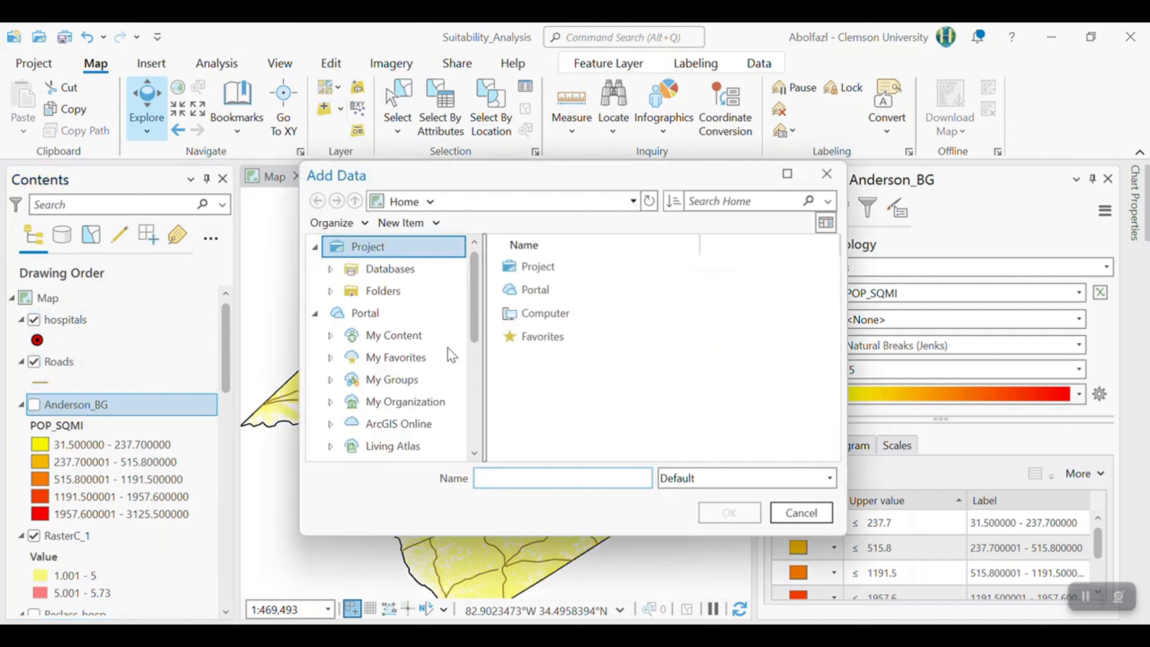
pyautogui.scroll(-1, 559, 345)
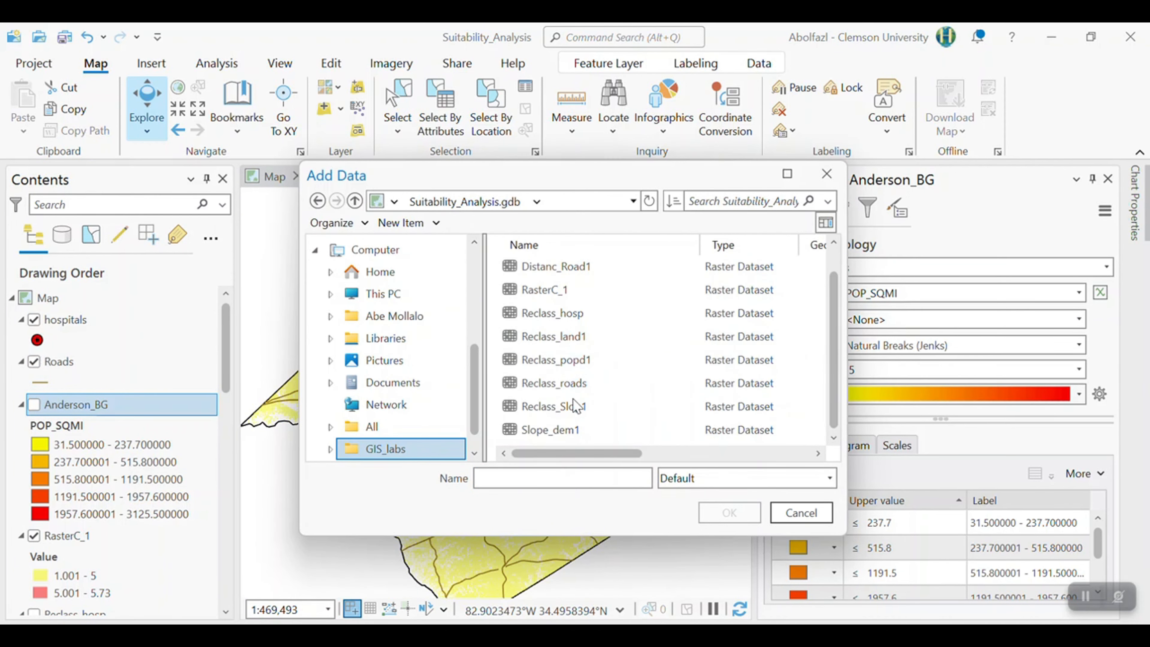
pyautogui.click(566, 435)
pyautogui.click(728, 512)
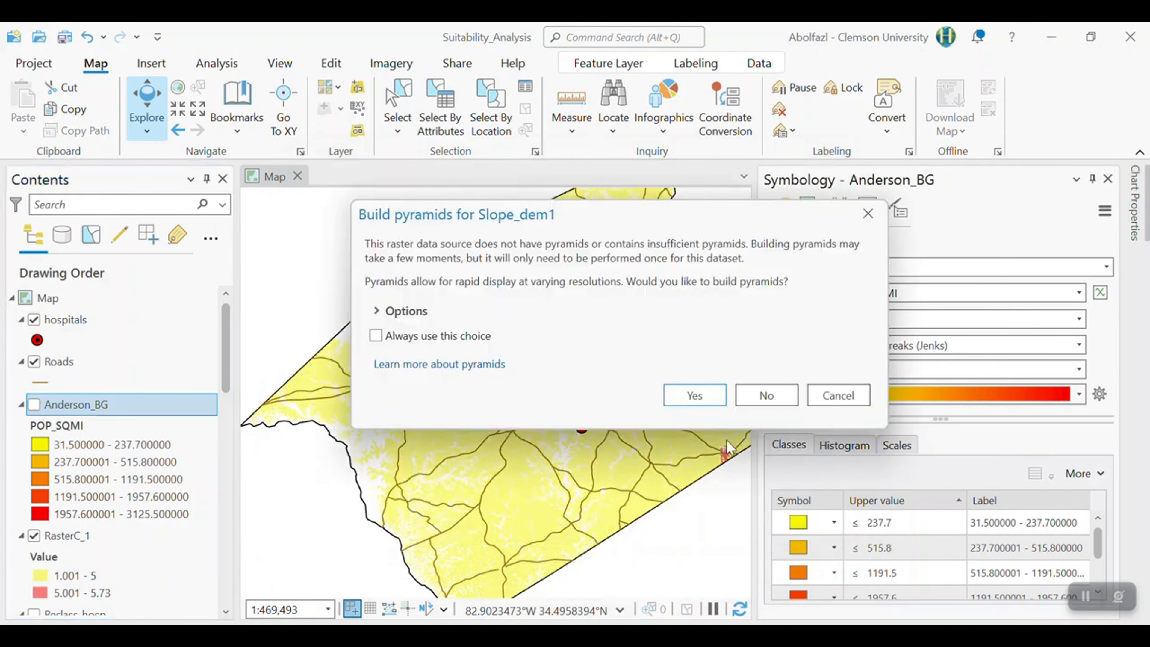
pyautogui.click(695, 396)
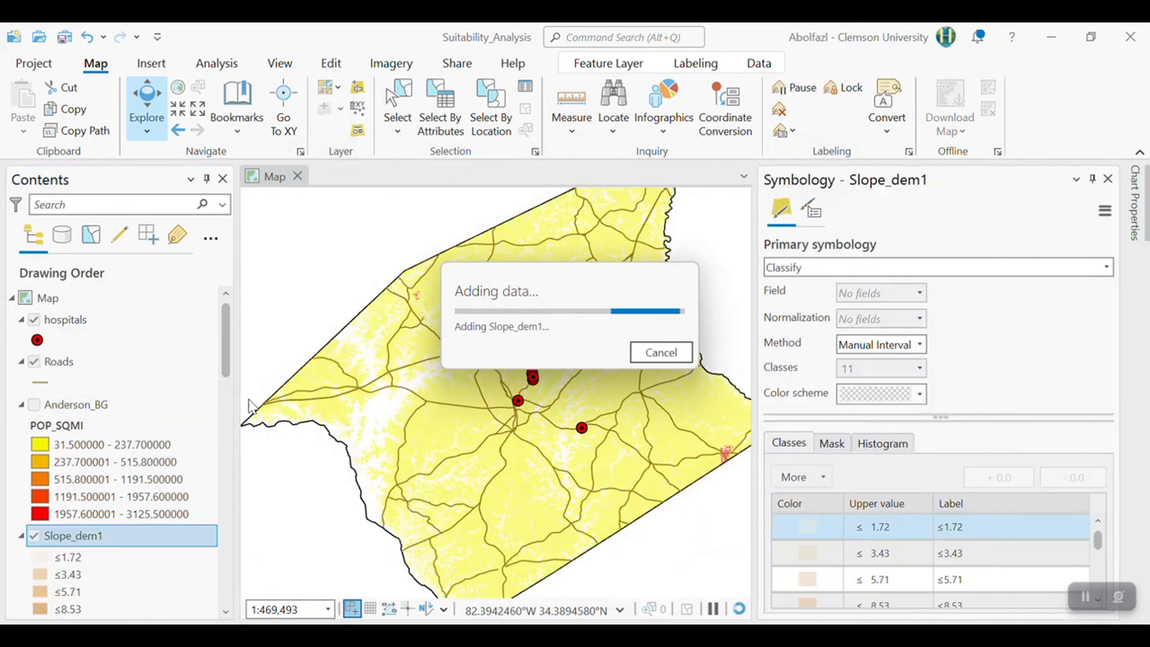
# Check the slope value of a Slope_dem1 cell beside the roads near the county's southeastern boundary
pyautogui.scroll(3, 695, 459)
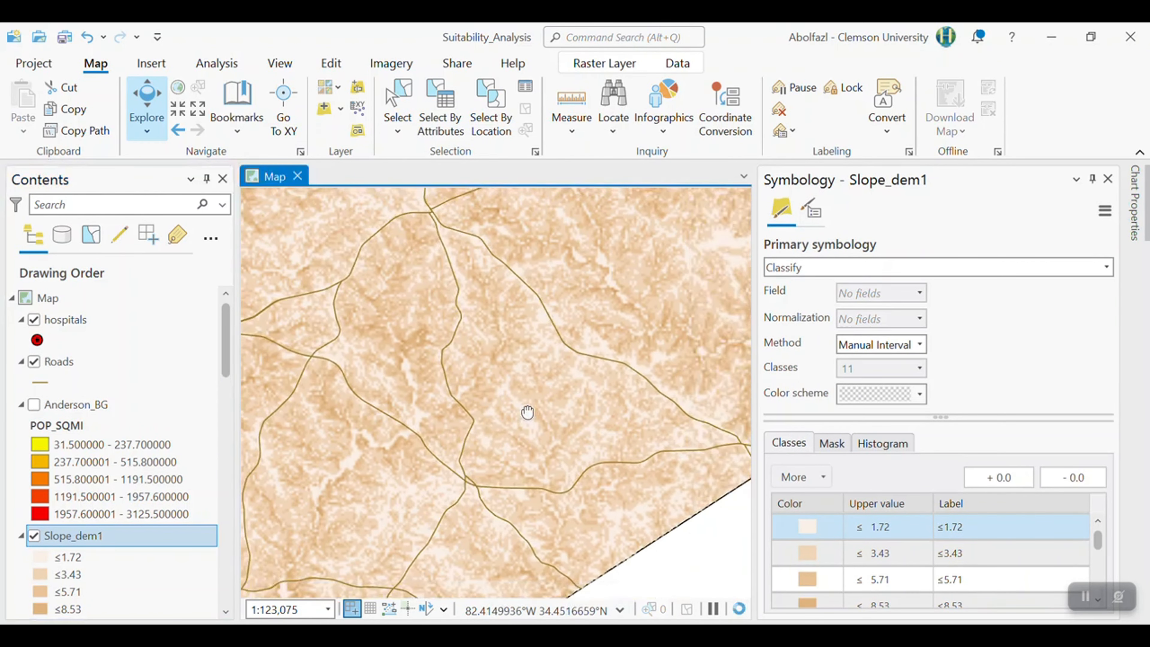
pyautogui.scroll(3, 600, 400)
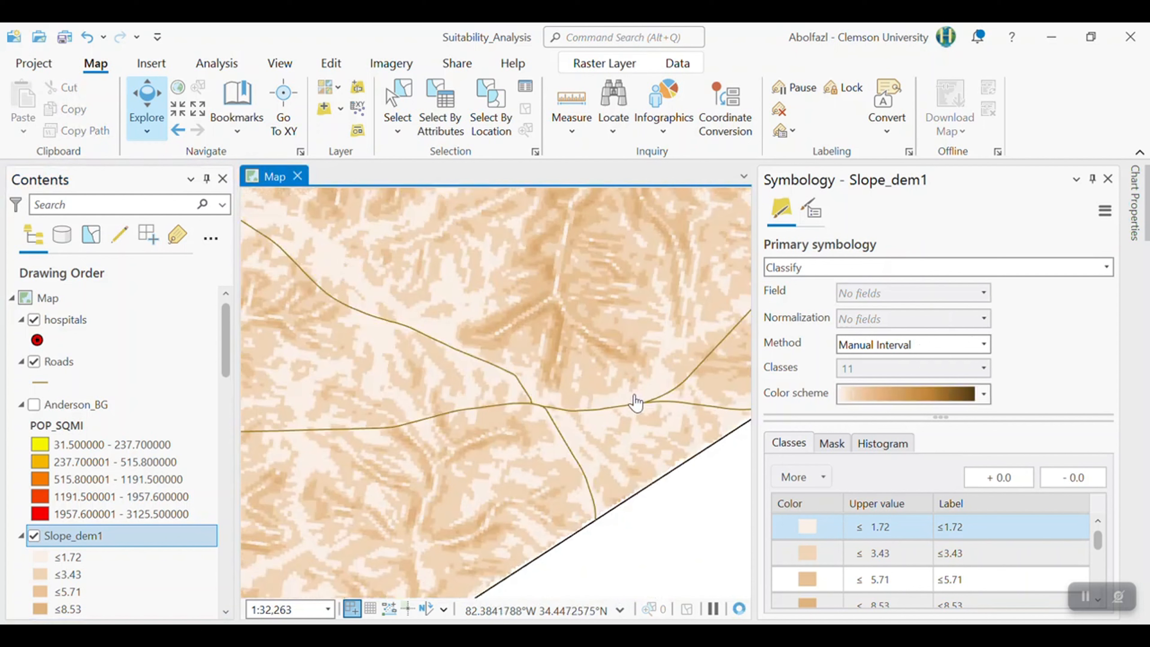
pyautogui.click(635, 393)
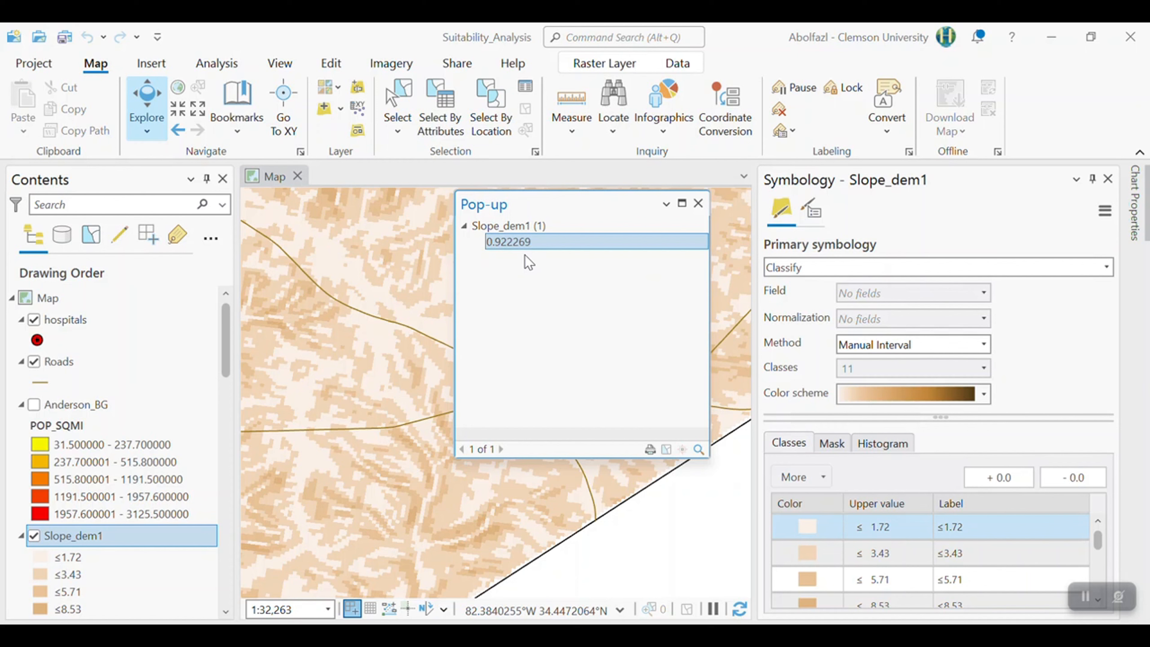
# Add the landcover raster from the Suitability_Analysis folder to the map
pyautogui.click(698, 203)
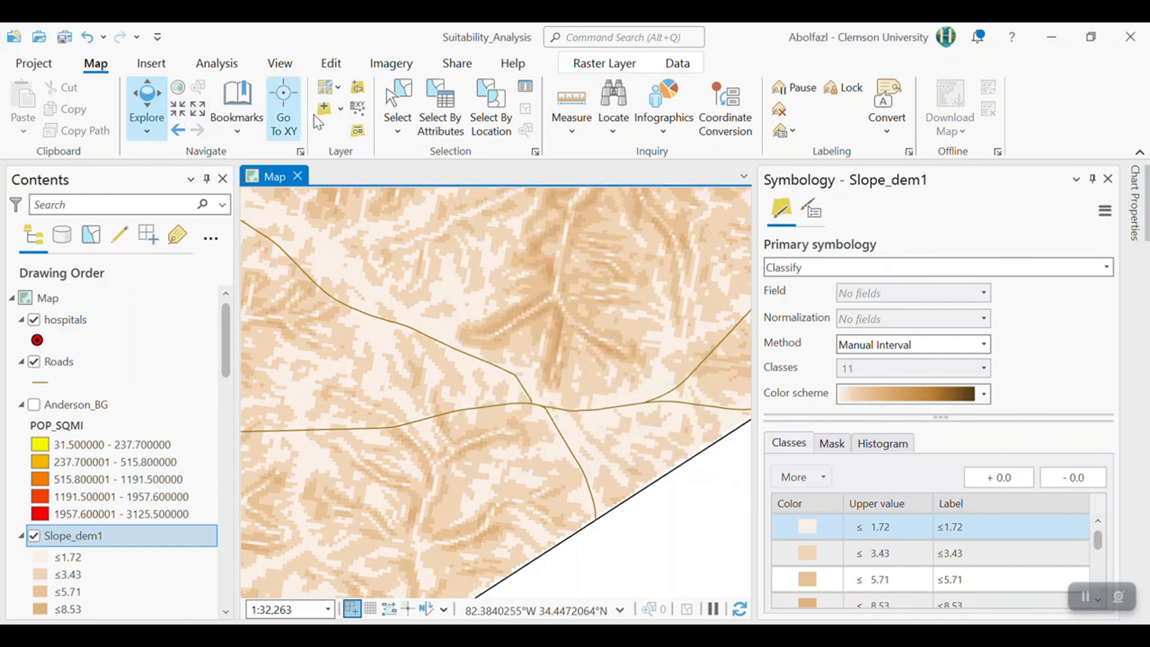
pyautogui.click(323, 108)
pyautogui.doubleClick(525, 265)
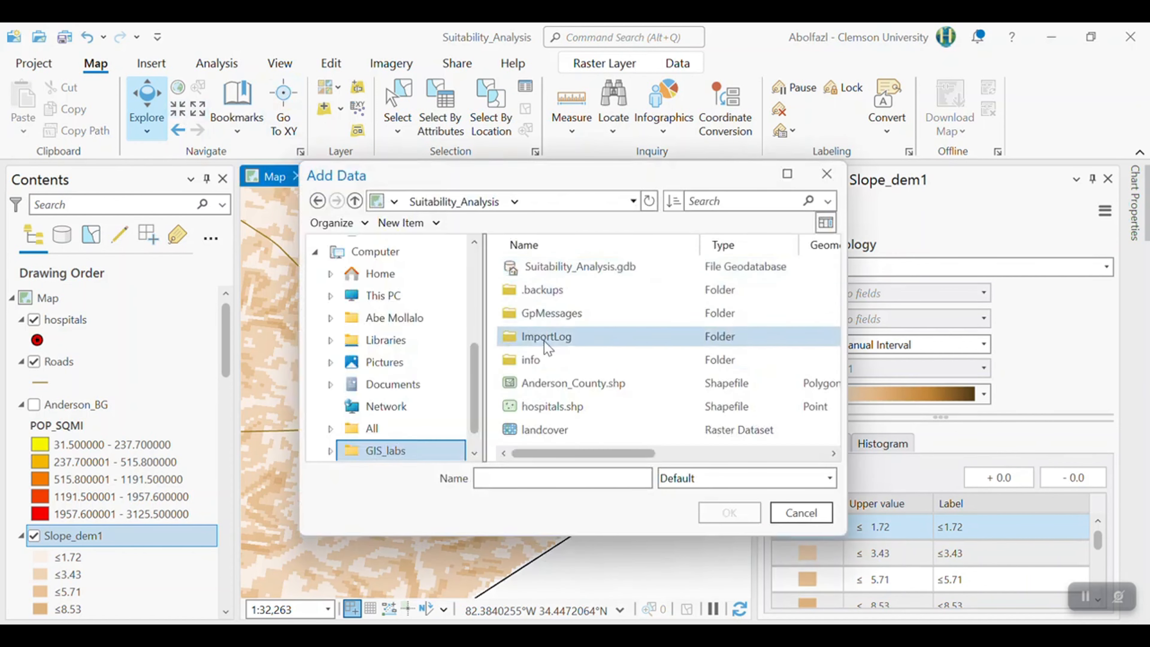
pyautogui.click(561, 429)
pyautogui.click(730, 512)
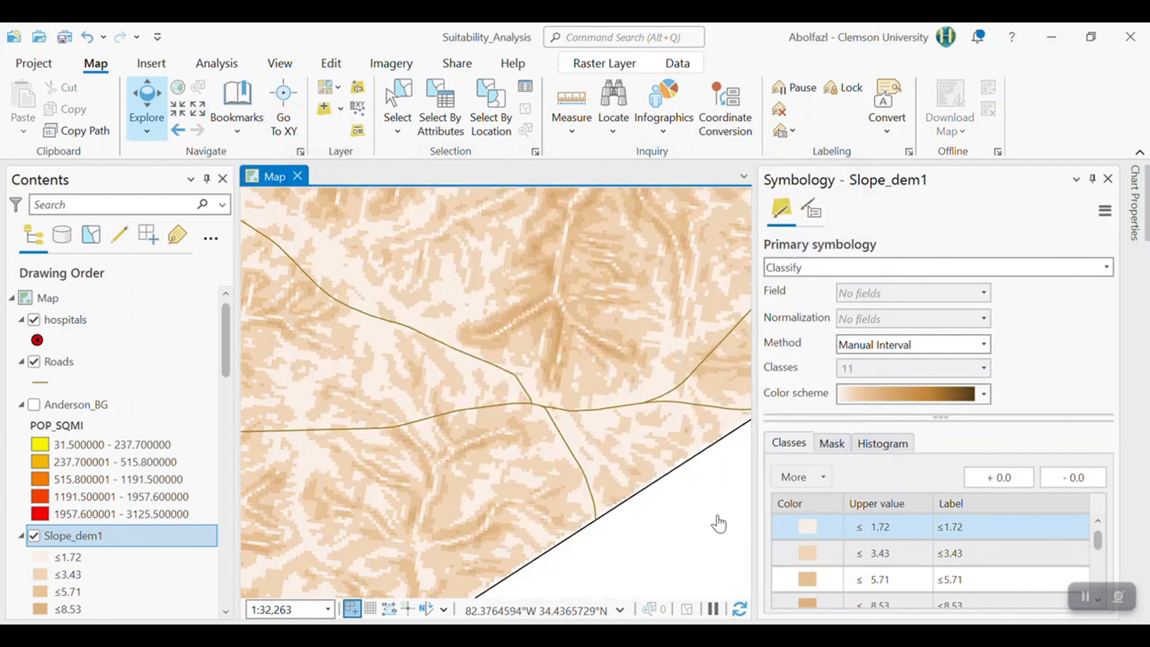
# Hide the hospitals, Roads and Slope_dem1 layers, and stack RasterC_1 directly above landcover at the top of the drawing order
pyautogui.moveTo(631, 424); pyautogui.dragTo(471, 446)
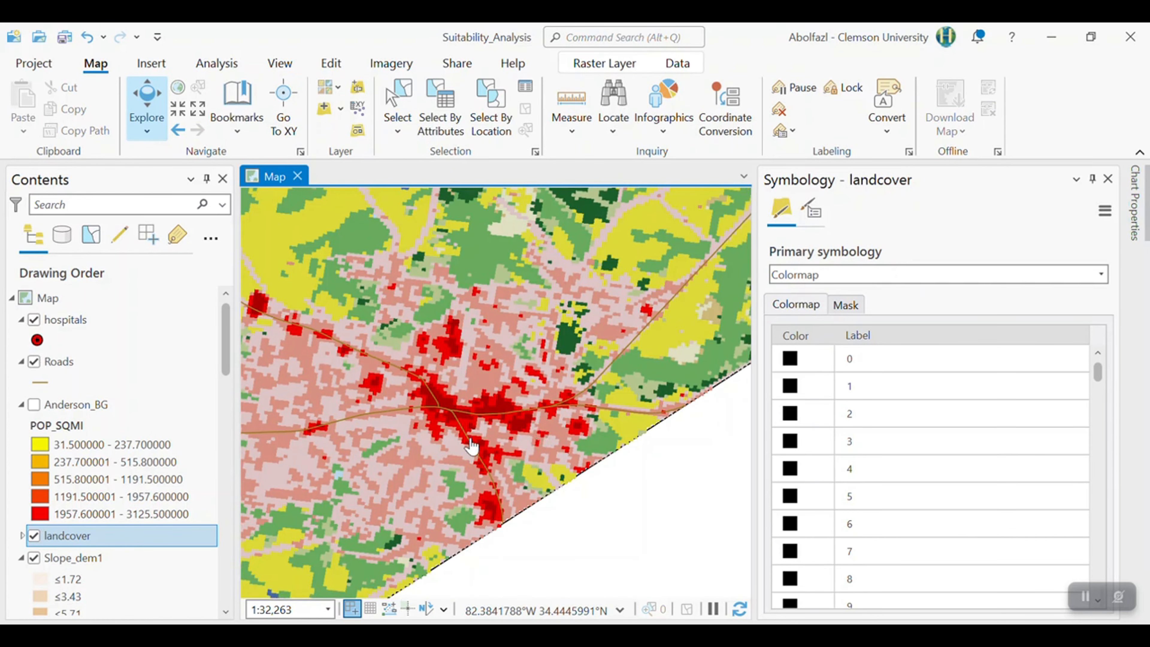
pyautogui.scroll(-3, 104, 485)
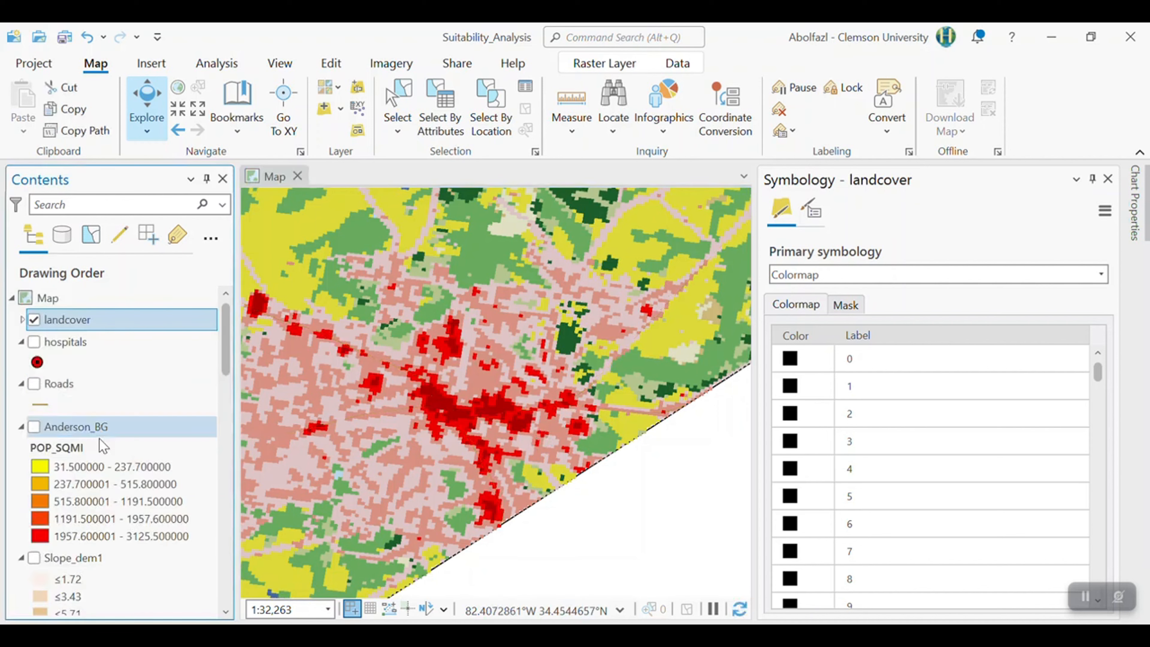
pyautogui.scroll(-5, 99, 520)
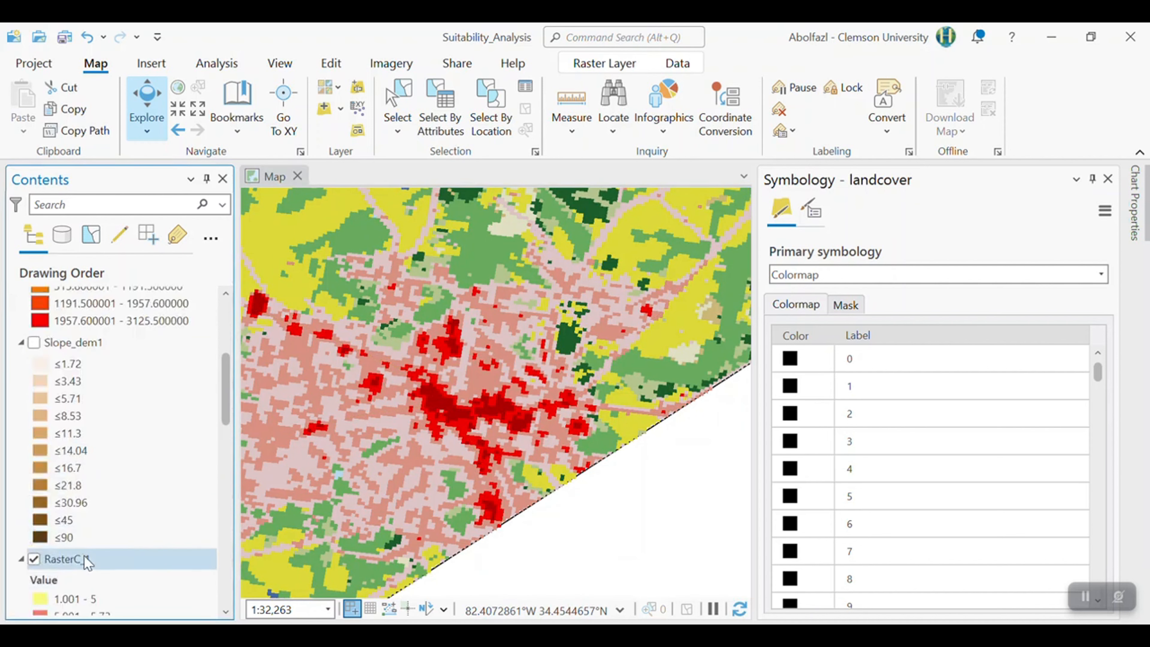
pyautogui.moveTo(86, 561); pyautogui.dragTo(68, 310)
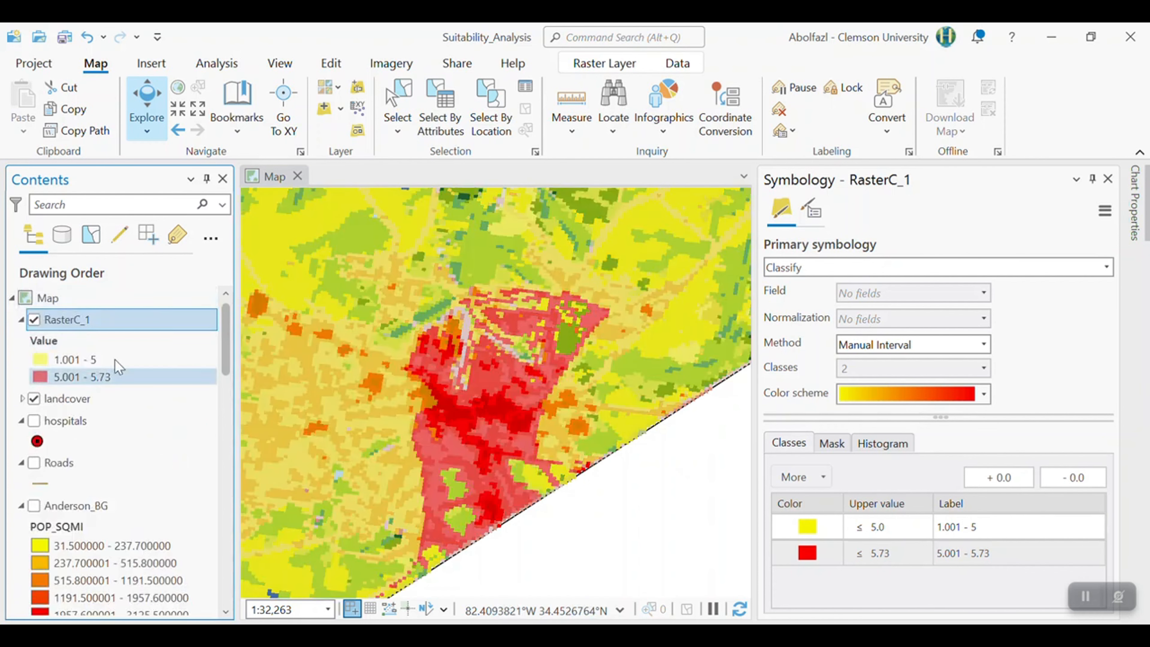
# Hide RasterC_1 and check the landcover value of a dark red cell within the high-suitability area near the southeastern county boundary
pyautogui.click(33, 398)
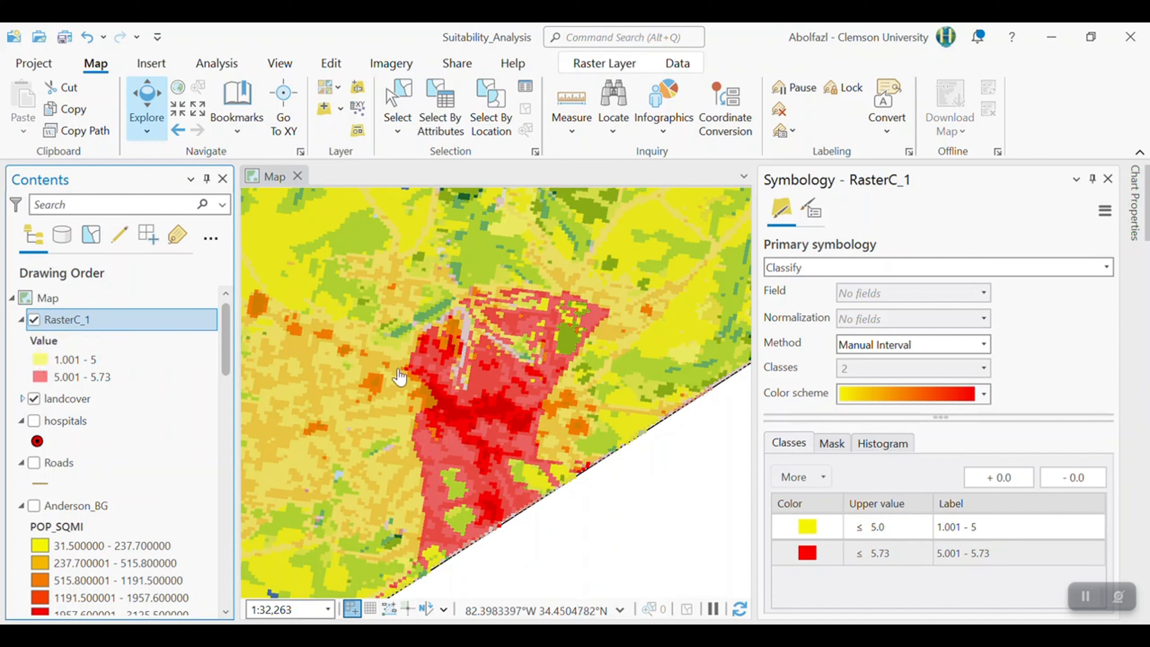
pyautogui.click(34, 319)
pyautogui.click(497, 414)
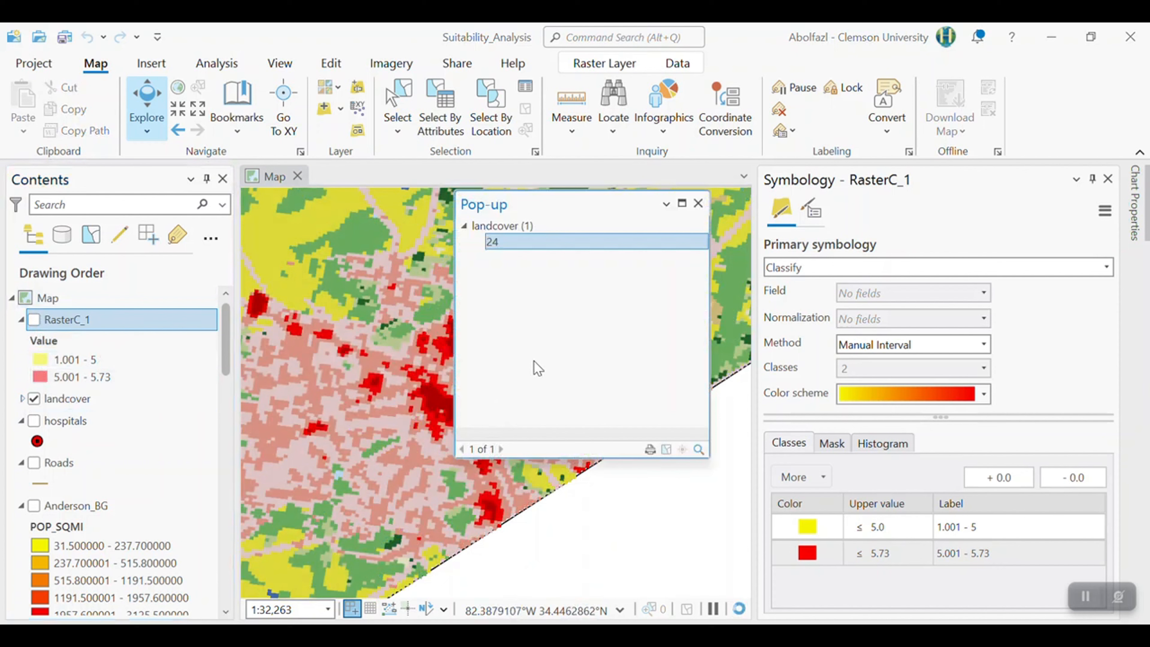